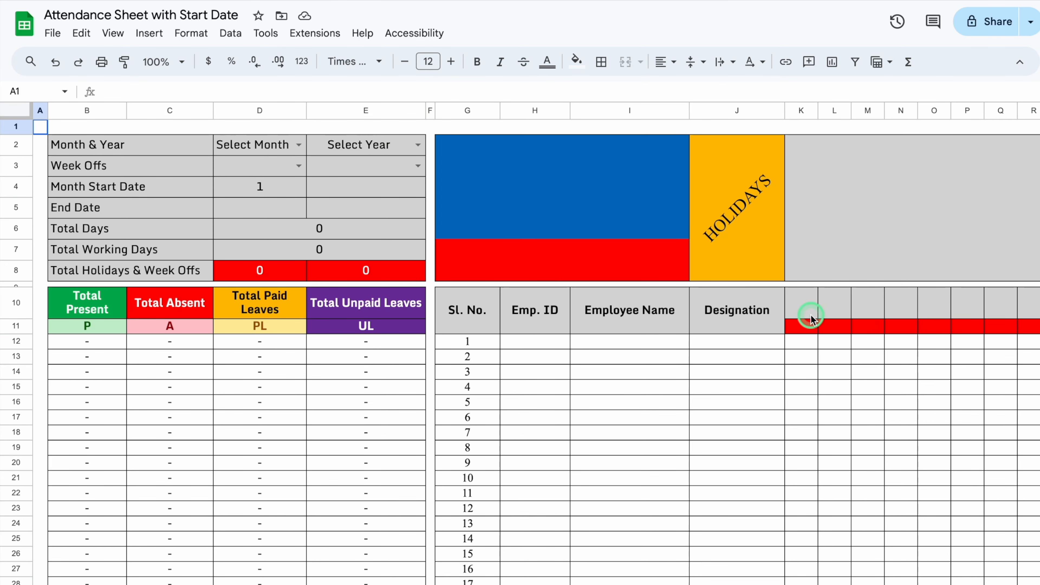
# - Set the attendance sheet's month to January and its year to 2025
pyautogui.click(299, 144)
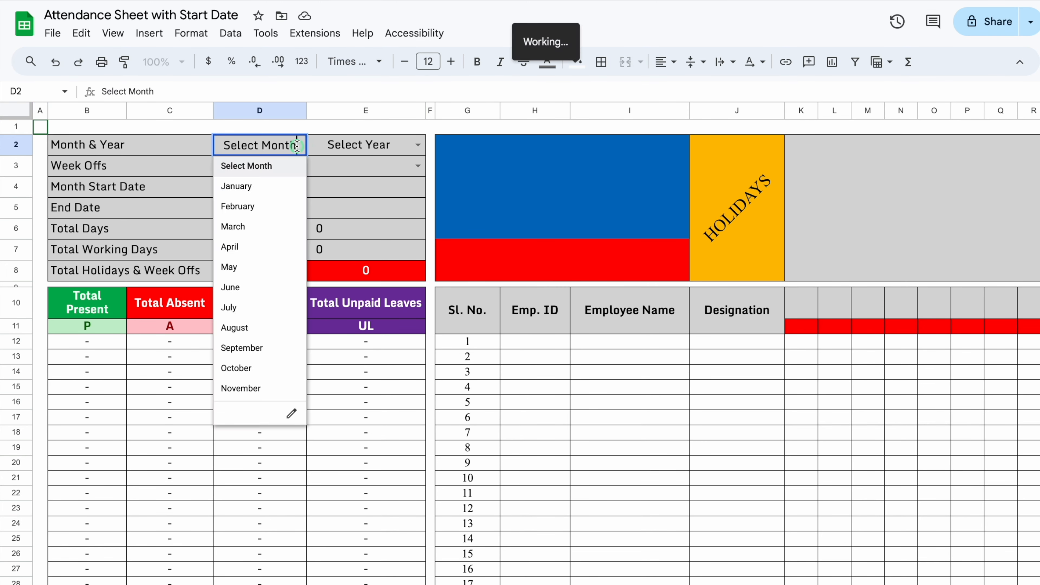
pyautogui.click(271, 190)
pyautogui.click(417, 145)
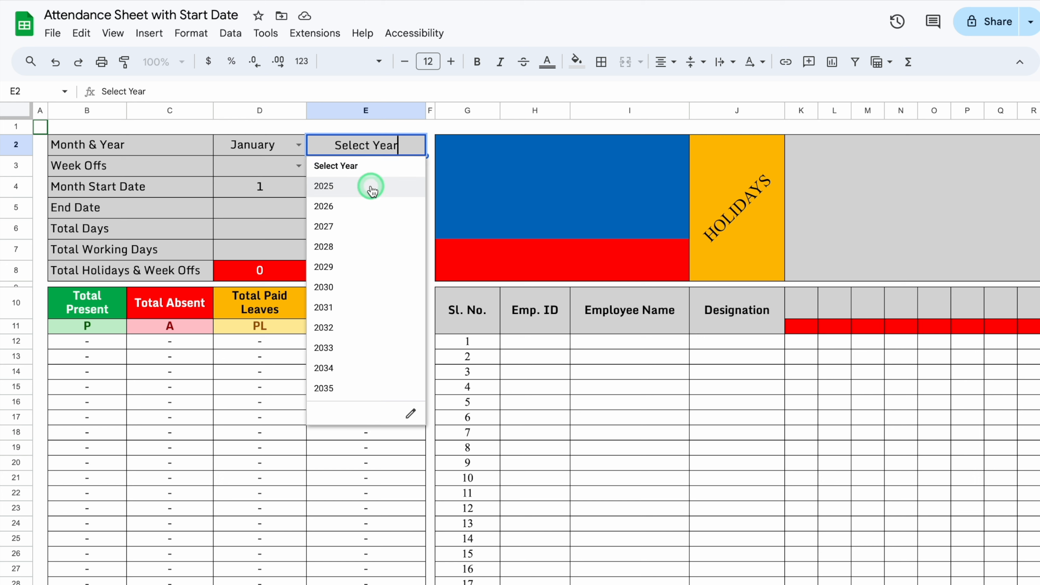
pyautogui.click(372, 189)
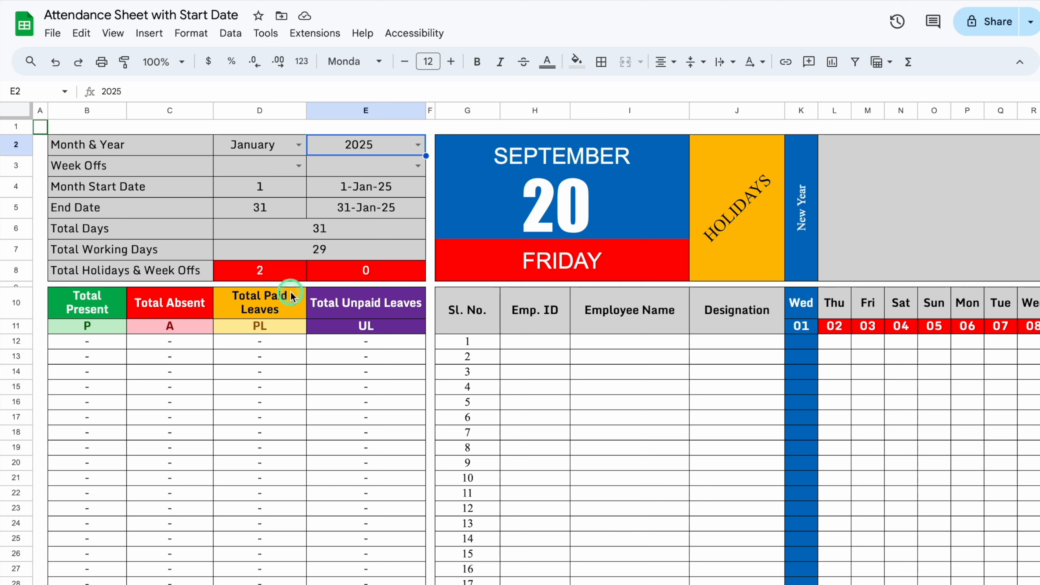
# - Set the month start date to 15 and review the date columns across the whole period
pyautogui.click(276, 192)
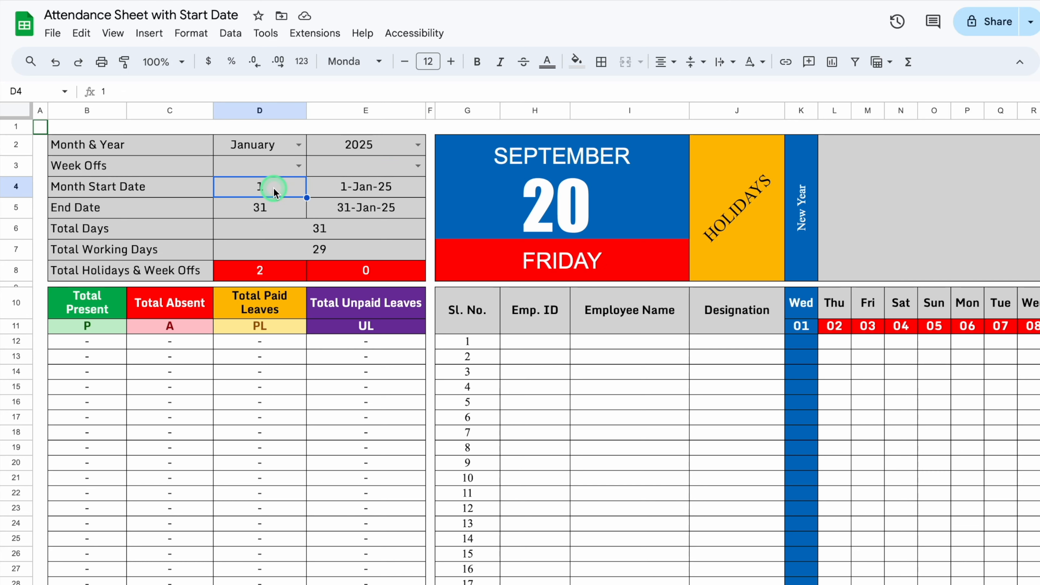
pyautogui.write('15')
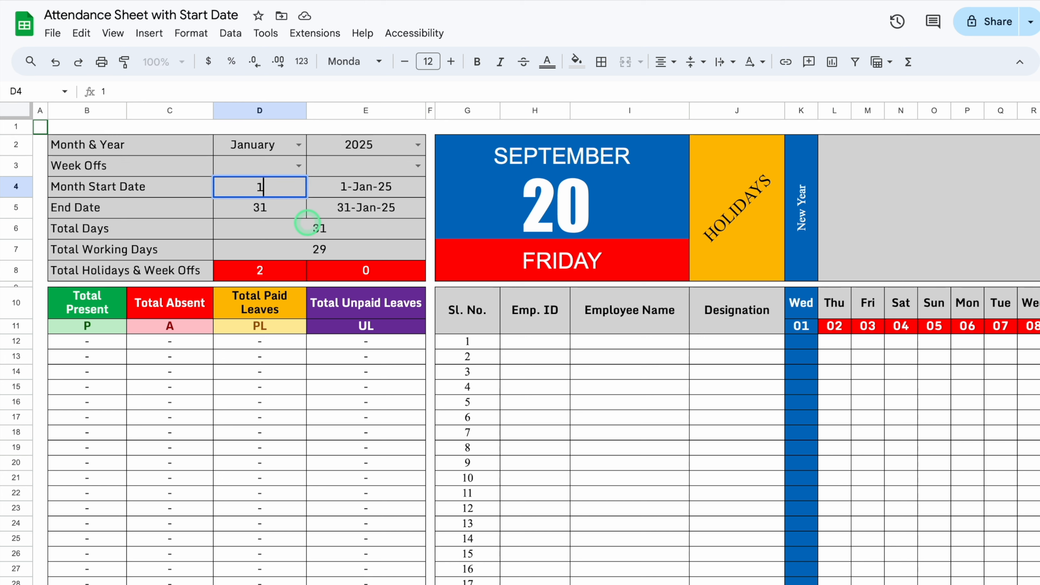
pyautogui.press('Return')
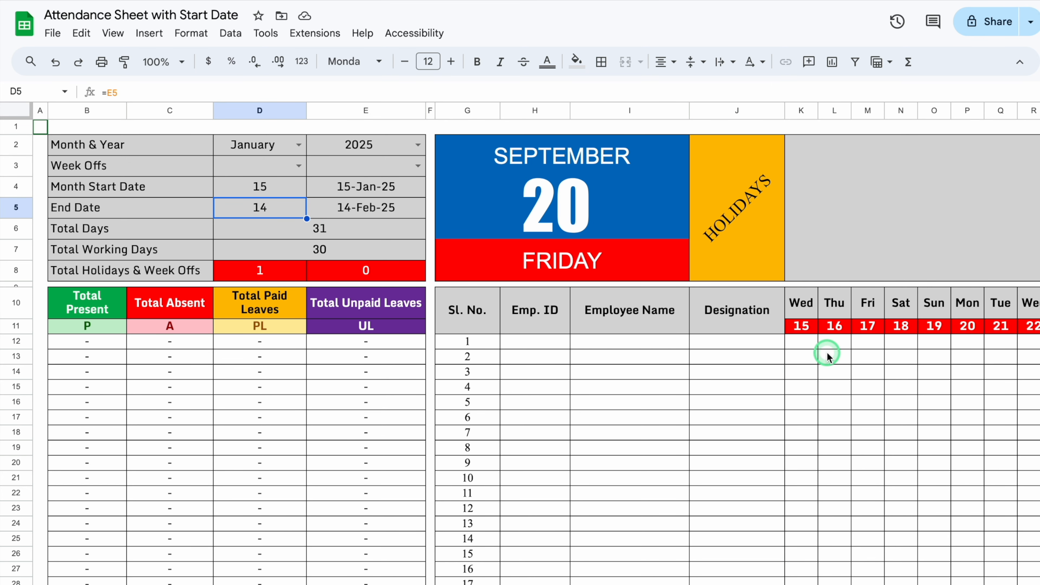
pyautogui.hscroll(5, 528, 578)
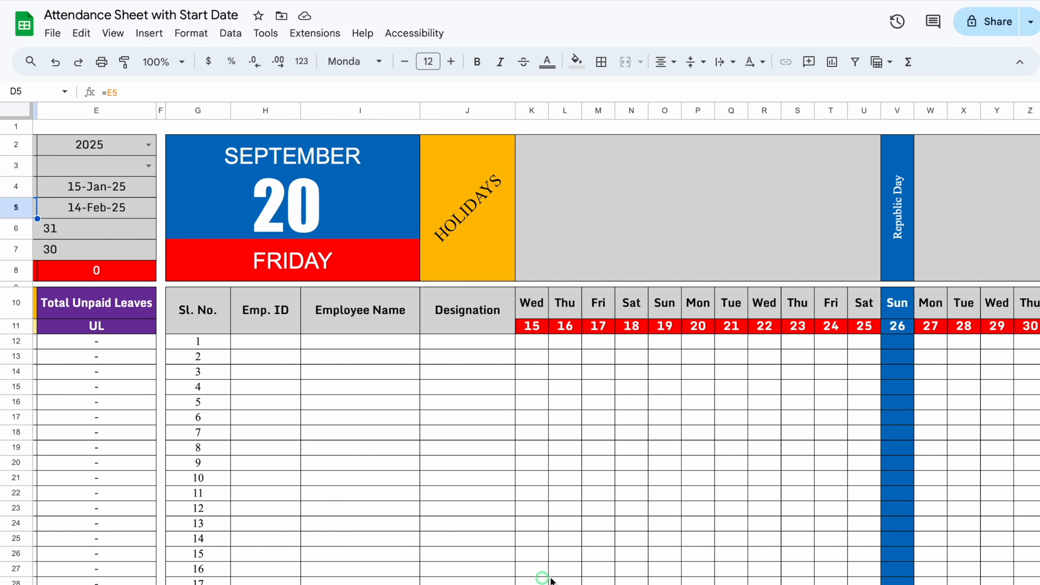
pyautogui.hscroll(5, 635, 575)
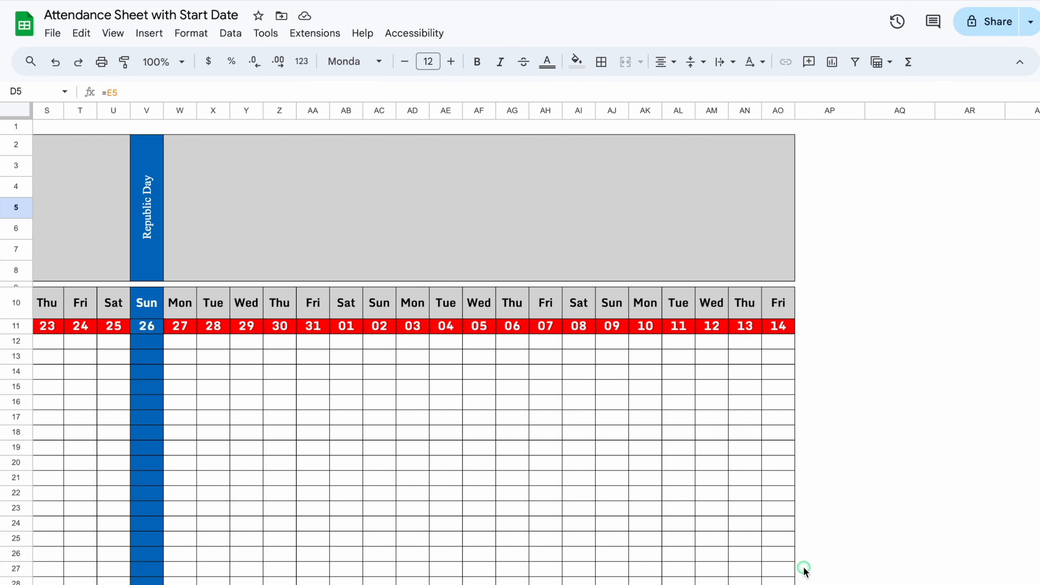
pyautogui.hscroll(-10, 427, 573)
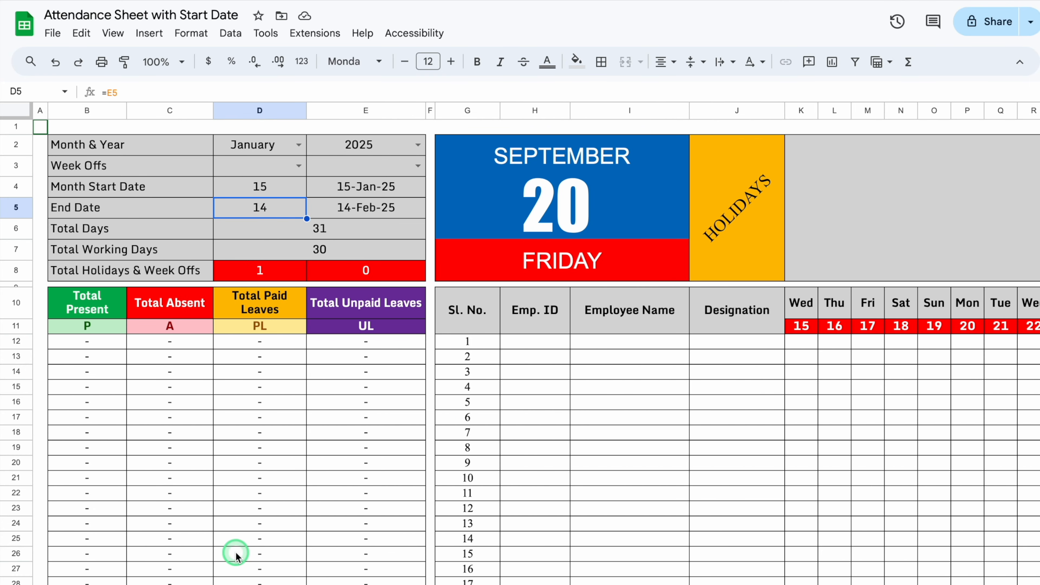
# - Set the month start date to 16 and check the date columns through the period's last day
pyautogui.click(262, 190)
pyautogui.write('16')
pyautogui.press('Return')
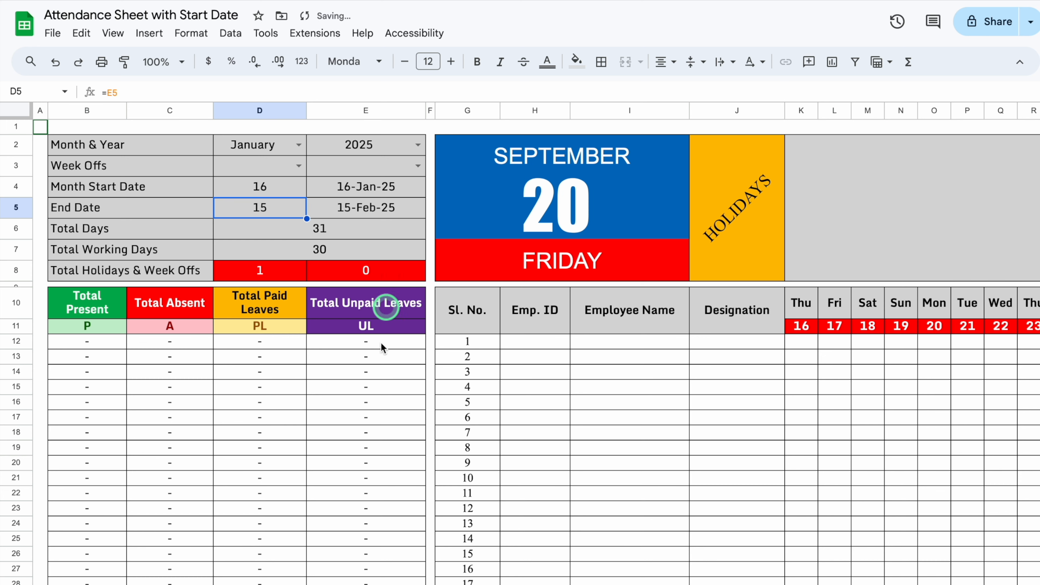
pyautogui.hscroll(5, 518, 574)
pyautogui.hscroll(8, 518, 573)
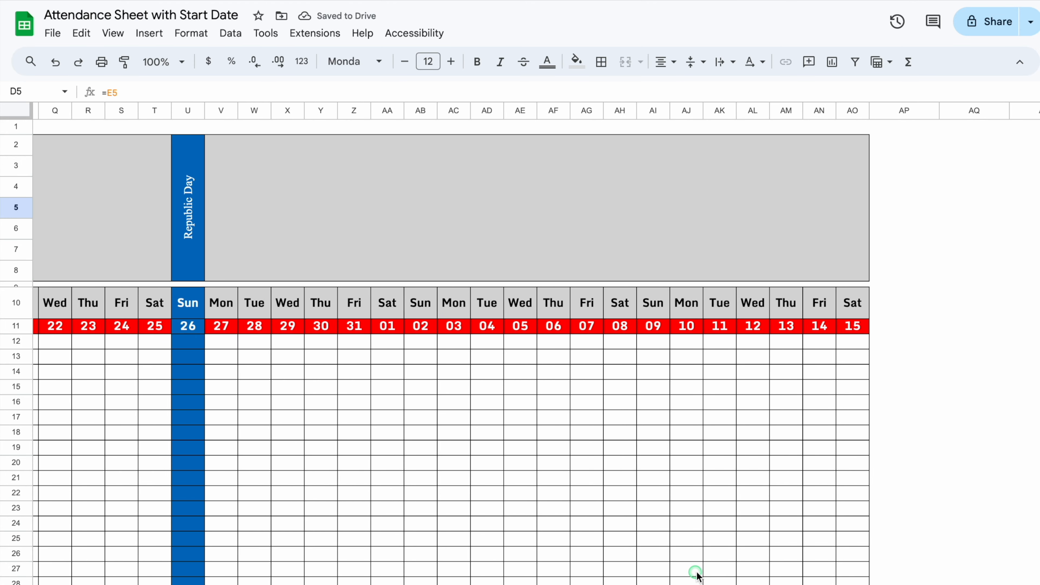
pyautogui.hscroll(-12, 699, 575)
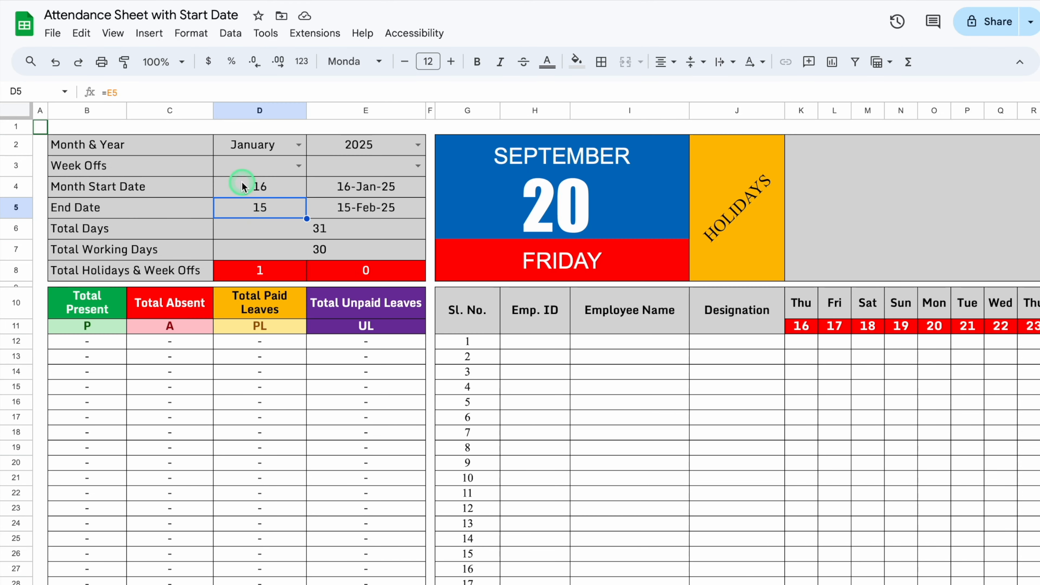
# - Set the month start date to 1 and look over the date columns to the end of January
pyautogui.click(246, 186)
pyautogui.write('1')
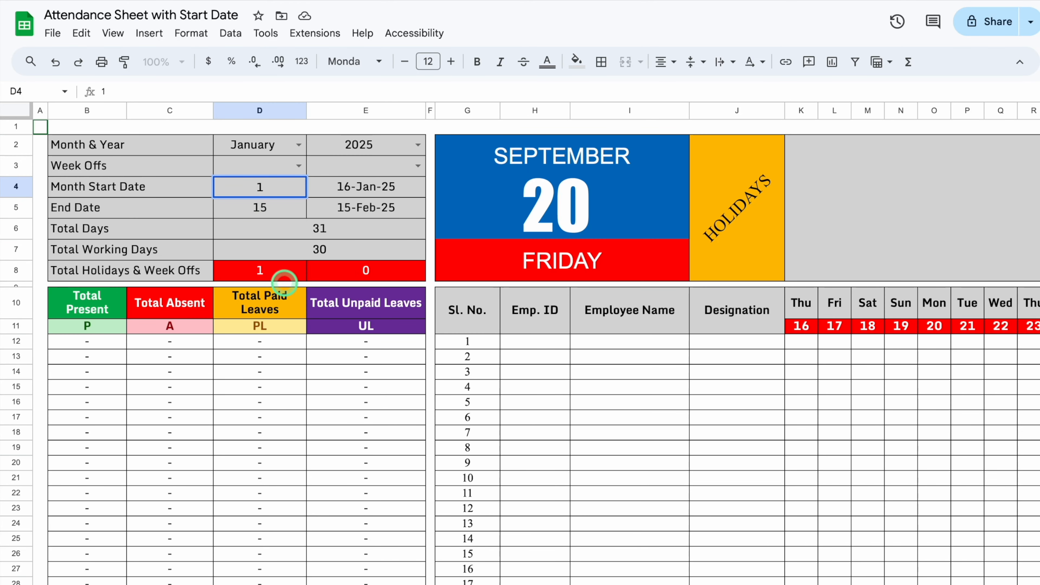
pyautogui.press('Return')
pyautogui.hscroll(10, 588, 574)
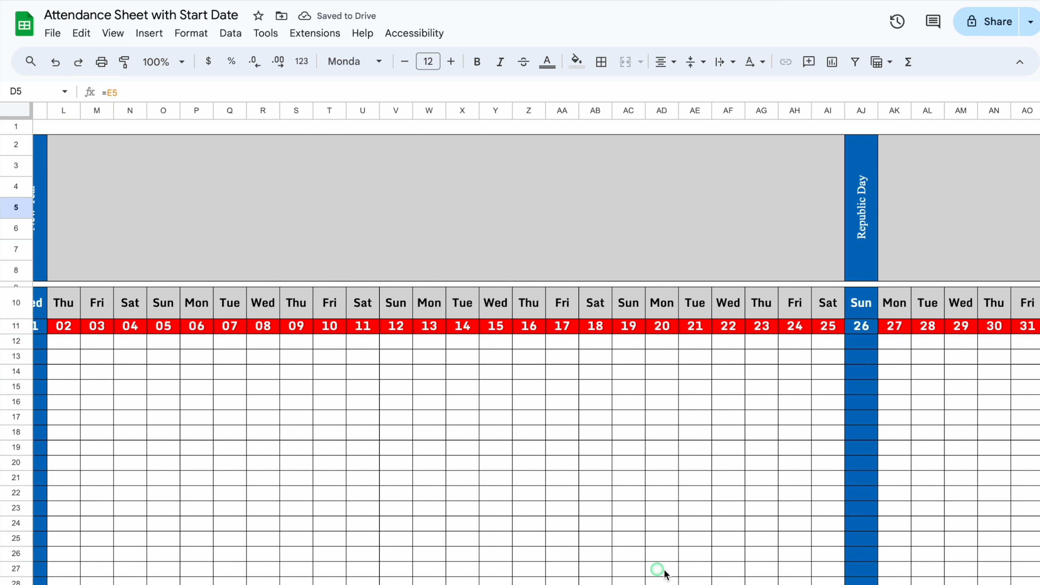
pyautogui.hscroll(4, 664, 574)
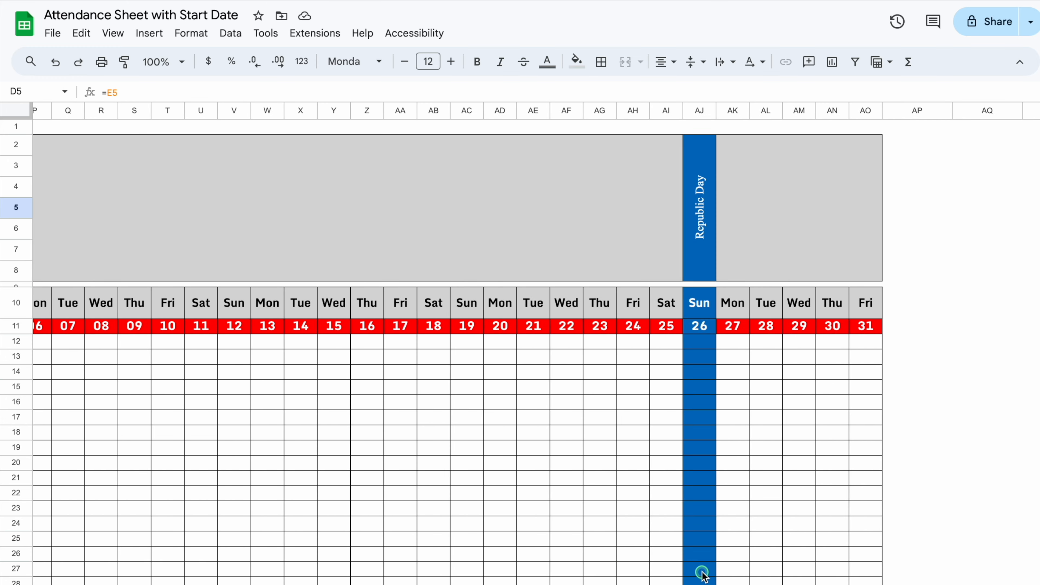
pyautogui.hscroll(-10, 628, 578)
# - Change the month to February and check the date columns to the end of that month
pyautogui.click(298, 145)
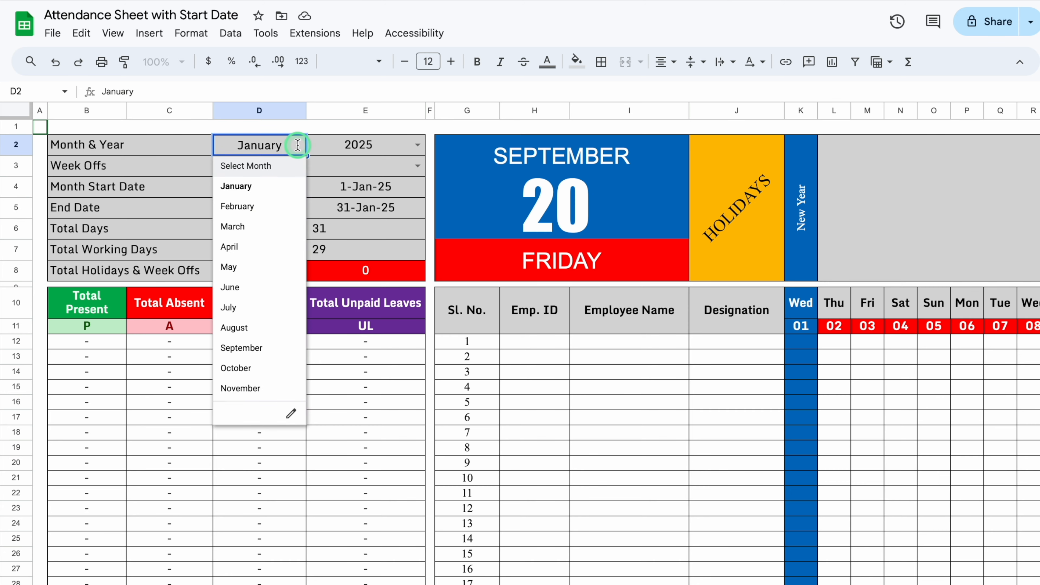
pyautogui.click(250, 206)
pyautogui.click(236, 581)
pyautogui.hscroll(10, 585, 582)
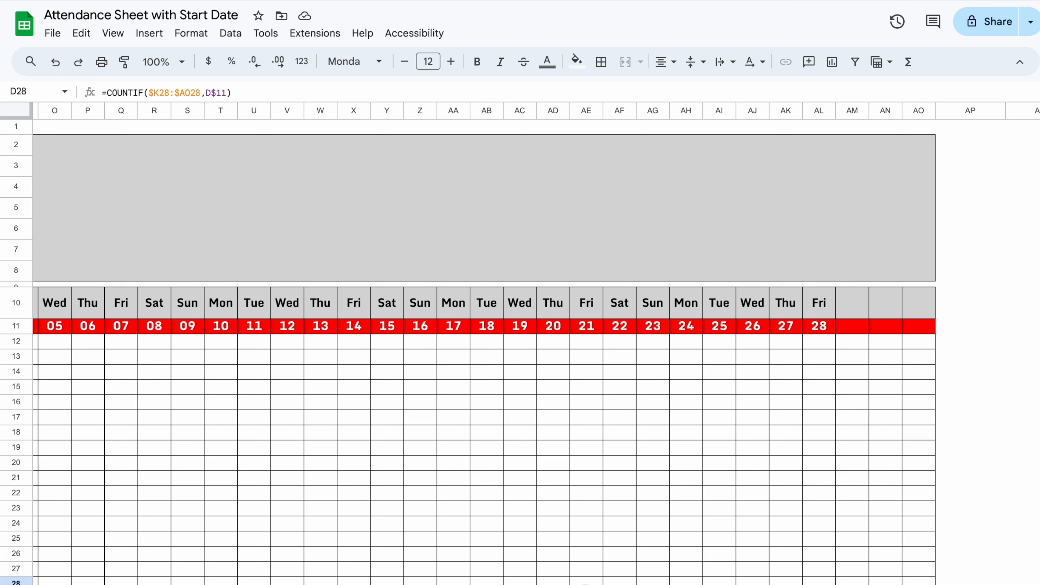
pyautogui.hscroll(-10, 586, 582)
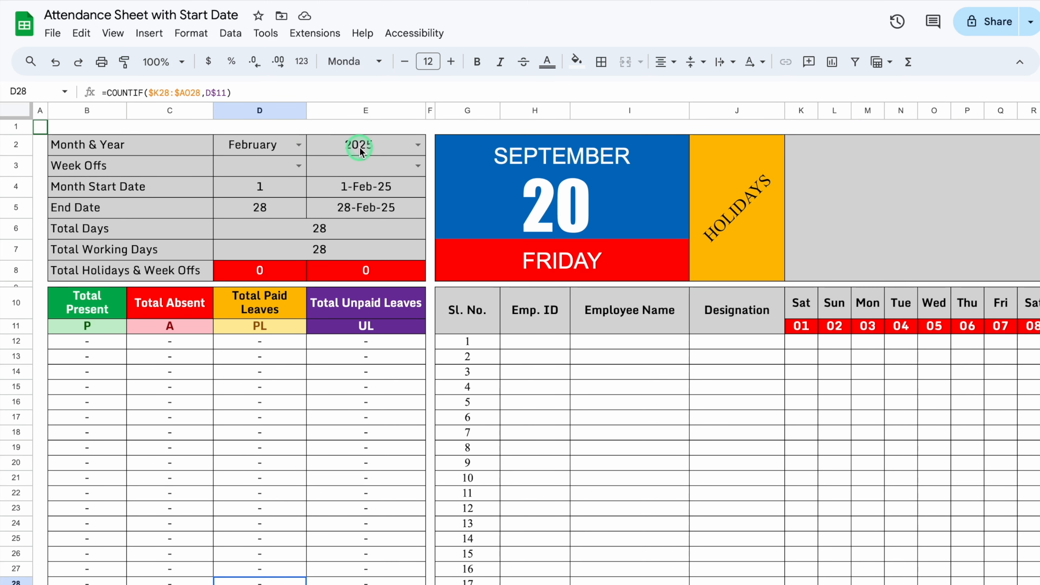
# - Set the two week offs to Sat and Sun
pyautogui.click(300, 166)
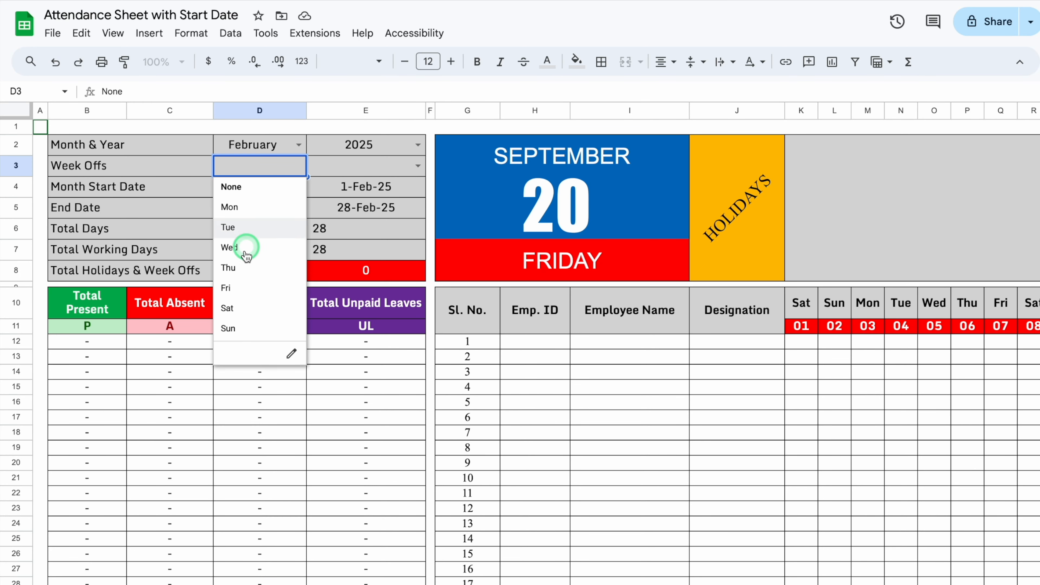
pyautogui.click(232, 308)
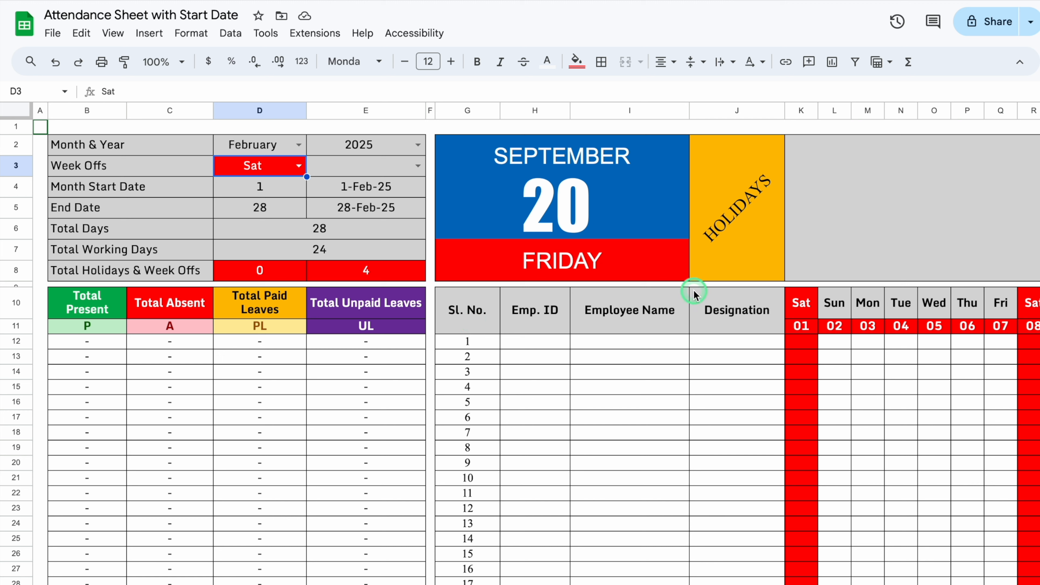
pyautogui.press('Right')
pyautogui.click(418, 167)
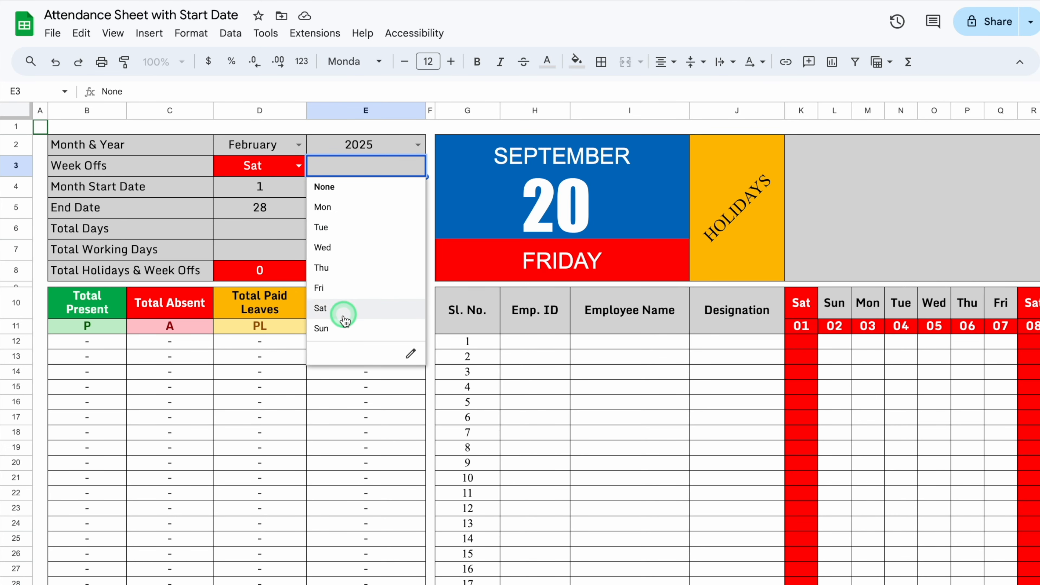
pyautogui.click(343, 328)
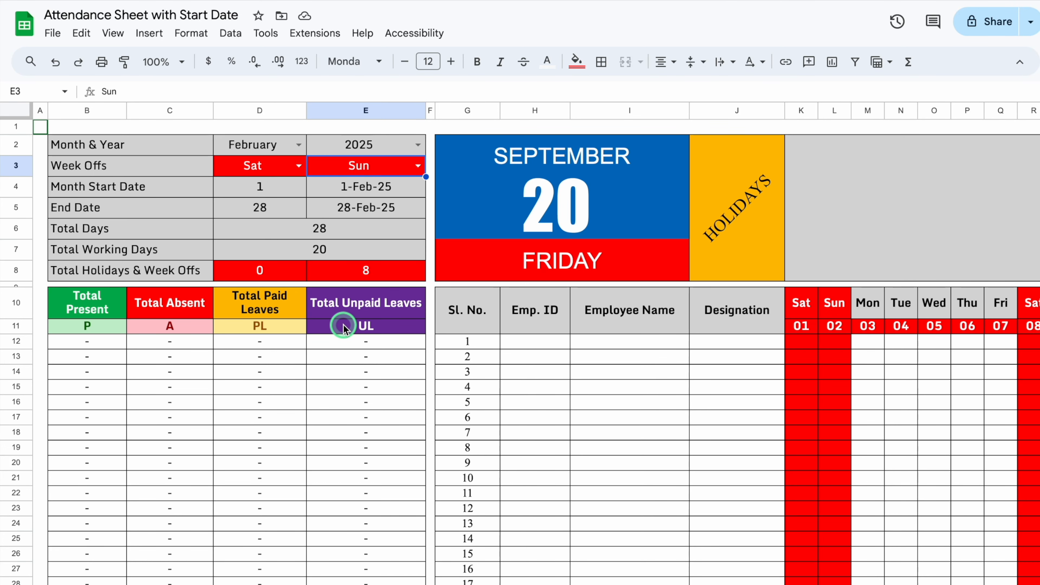
# - Set the first week off to None and the second week off to Fri
pyautogui.click(299, 166)
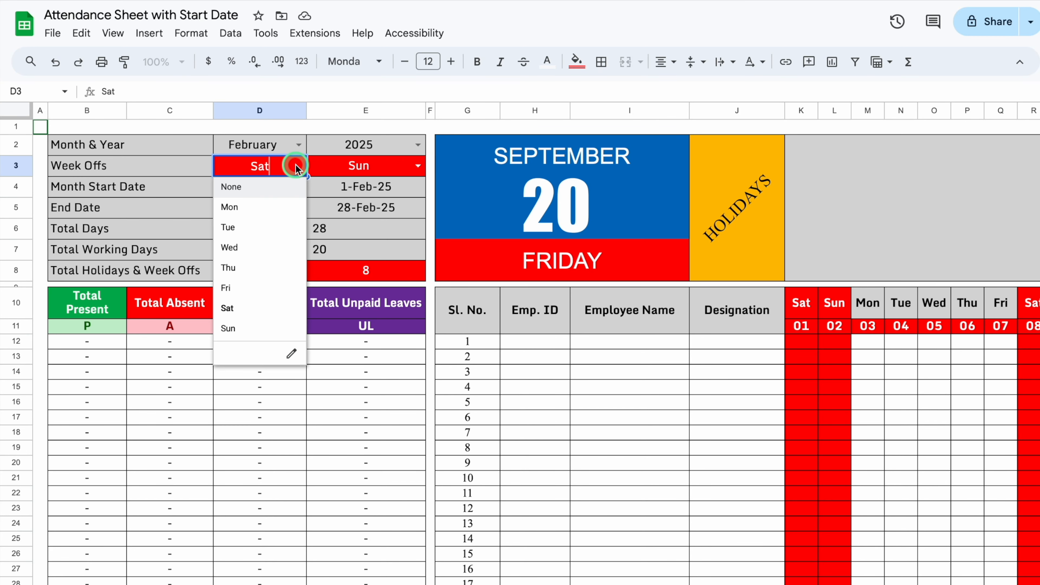
pyautogui.click(253, 192)
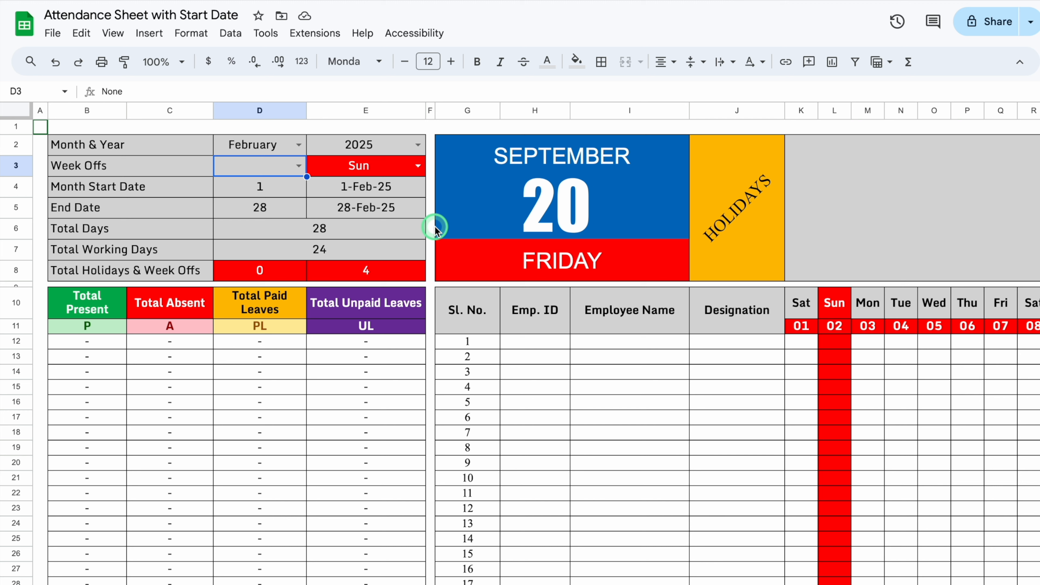
pyautogui.click(418, 166)
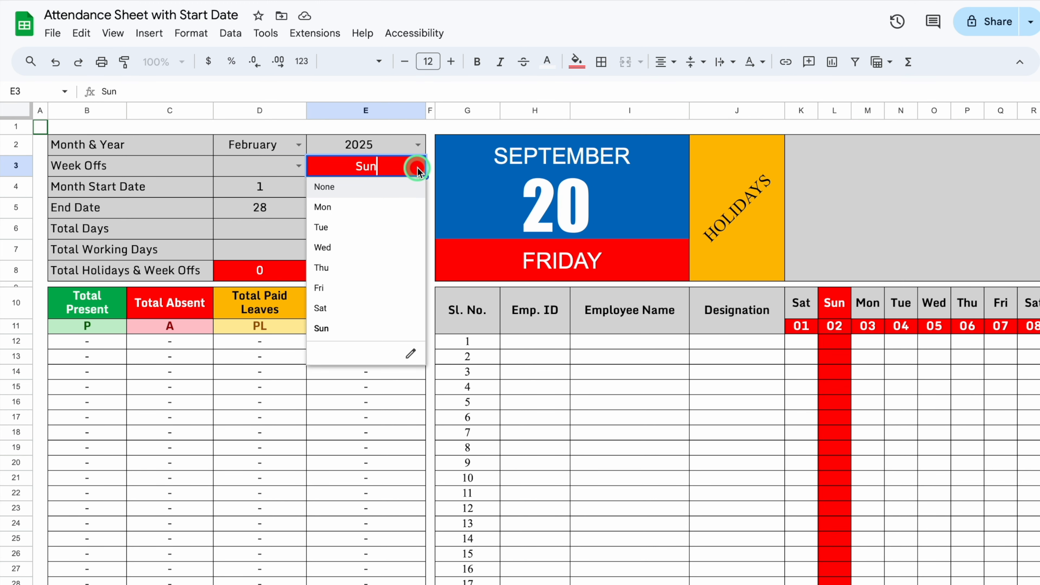
pyautogui.click(362, 295)
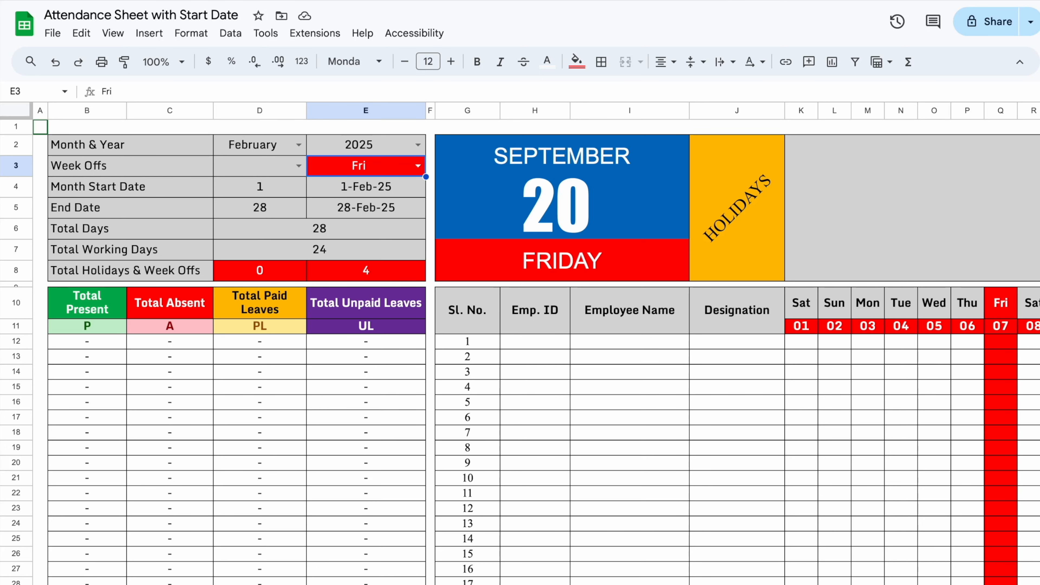
# - View the holiday list on the Settings sheet, return to the attendance sheet and set its month to January
pyautogui.click(222, 584)
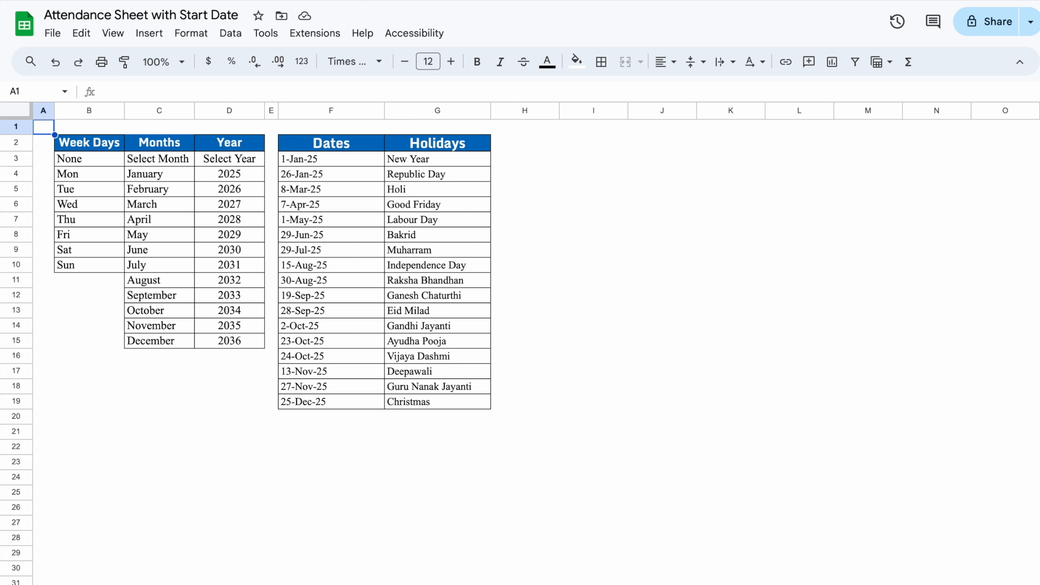
pyautogui.hotkey('ctrl', 'shift', 'pageup')
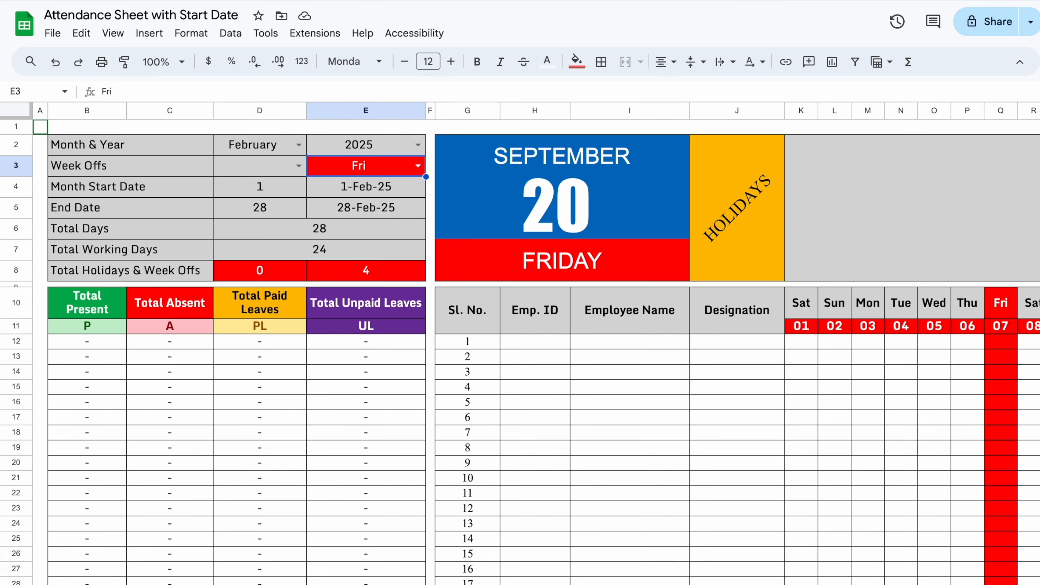
pyautogui.click(300, 145)
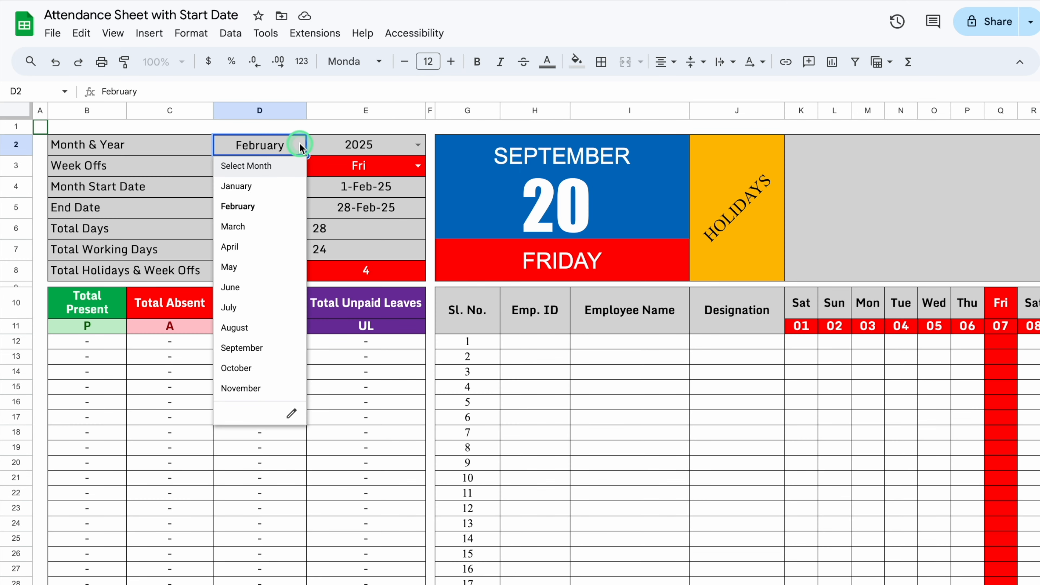
pyautogui.click(264, 187)
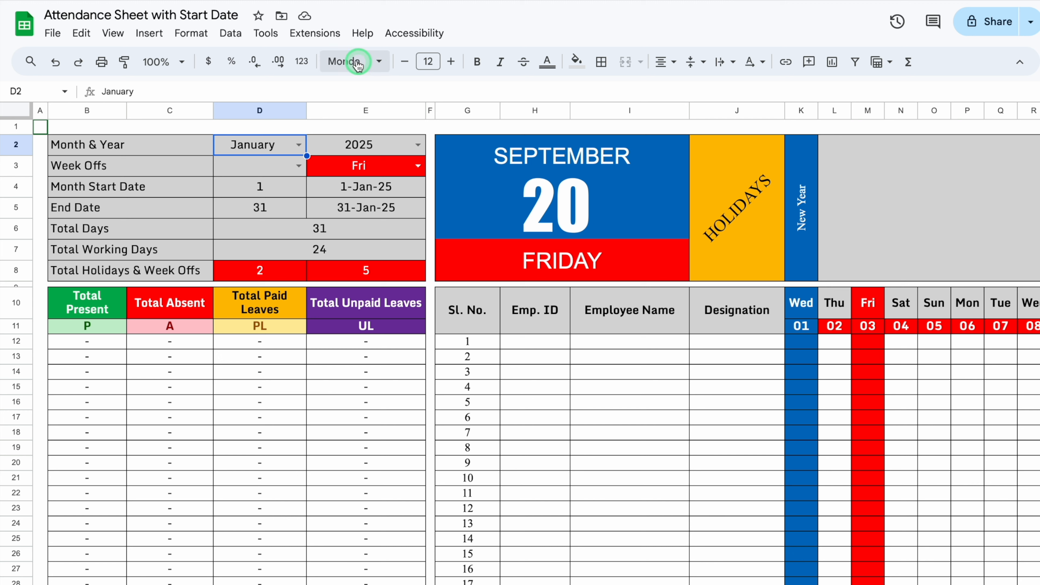
# - Run the New Month macro to create a blank attendance sheet
pyautogui.click(320, 34)
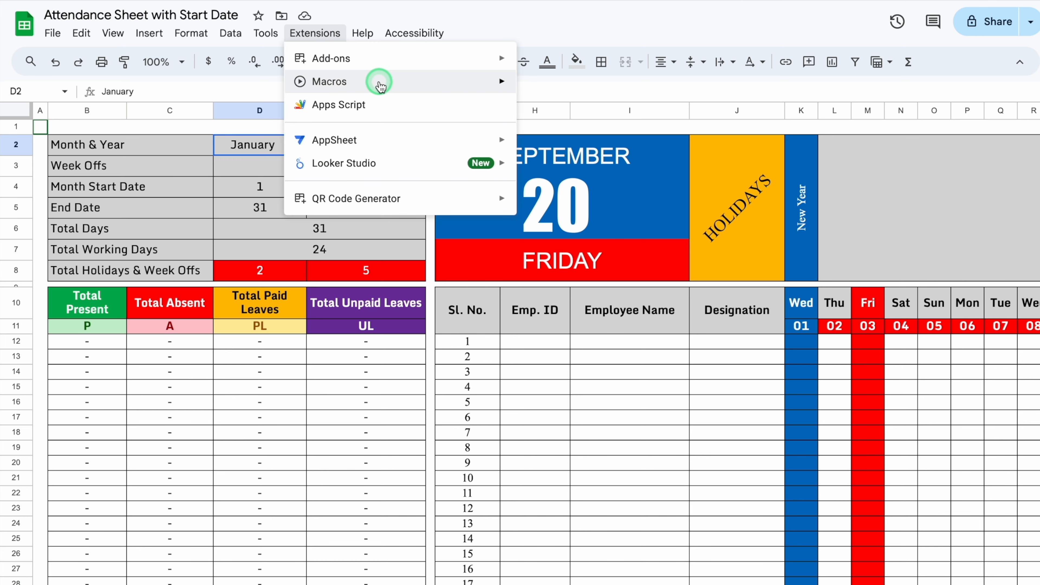
pyautogui.moveTo(377, 81)
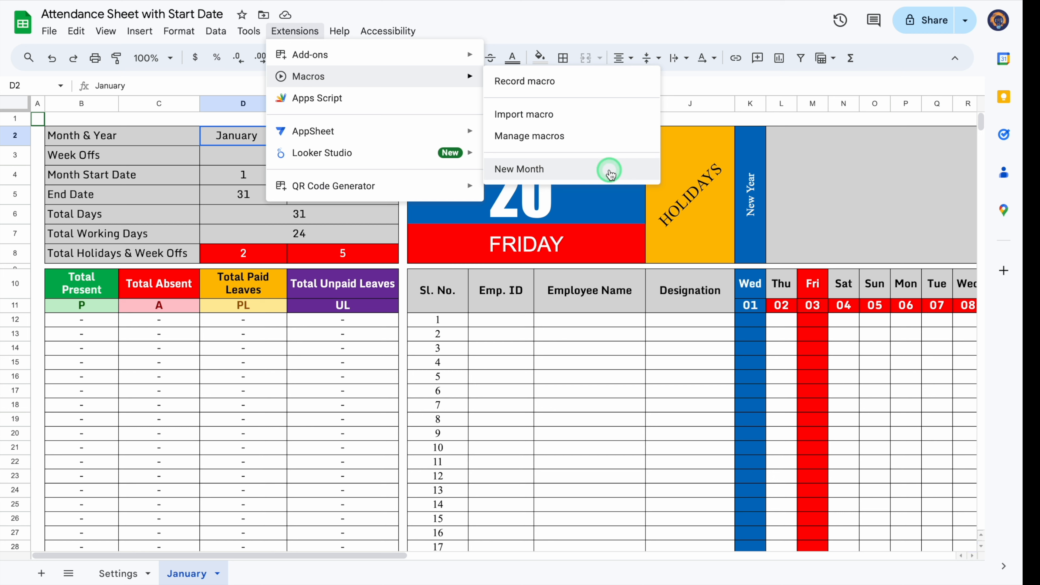
pyautogui.click(610, 169)
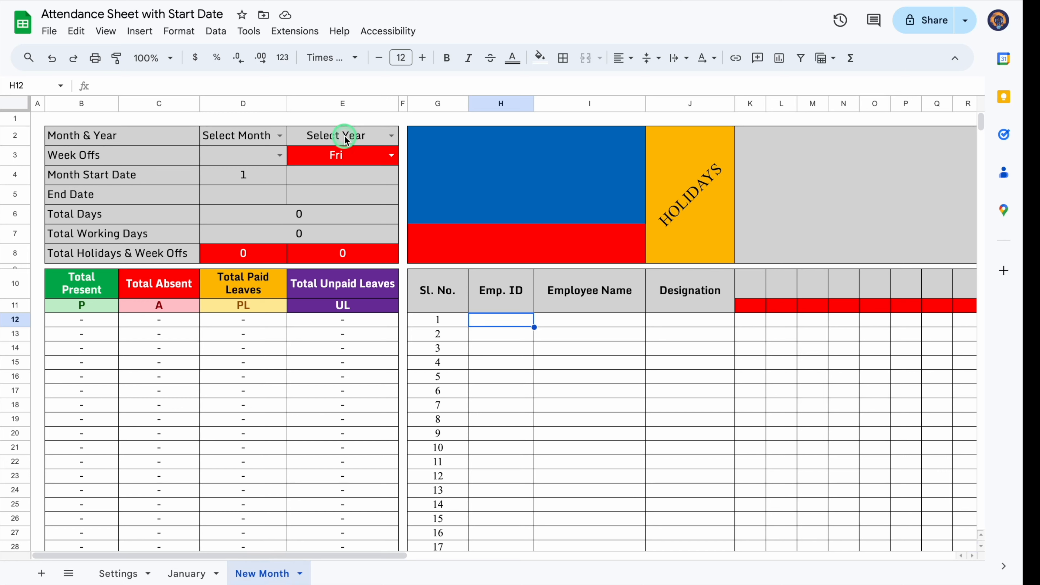
# - Delete the New Month sheet and return to the first columns of the January sheet
pyautogui.rightClick(255, 574)
pyautogui.click(272, 339)
pyautogui.click(657, 321)
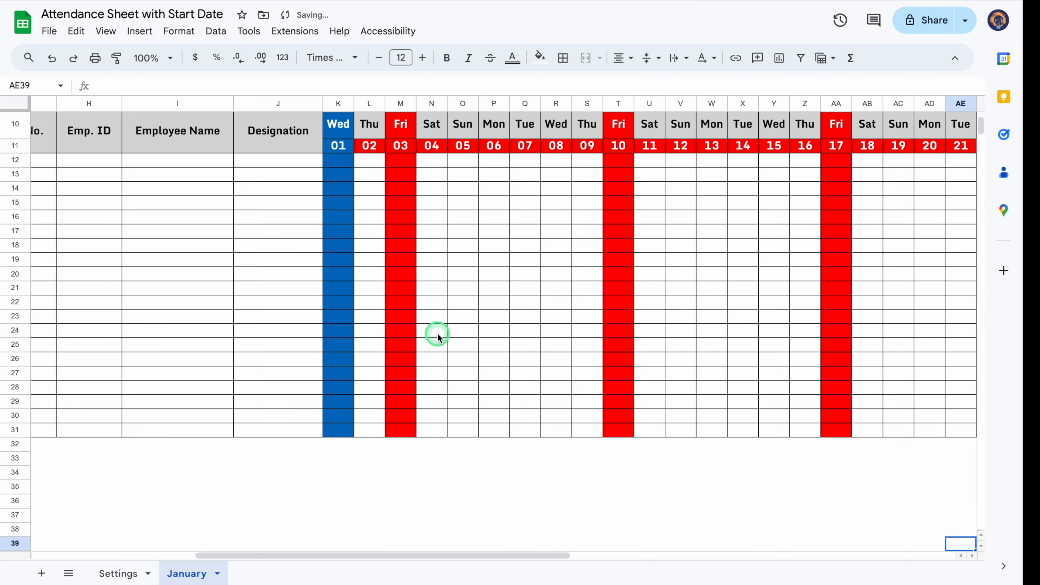
pyautogui.moveTo(455, 555); pyautogui.dragTo(233, 557)
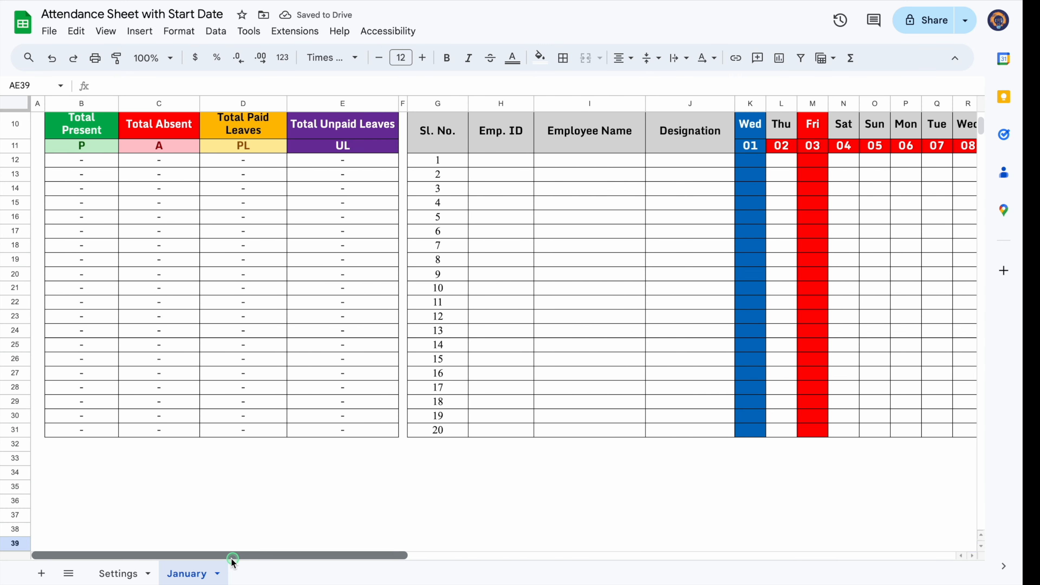
# - Mark the first eleven employees present with P for 2 January, filling cells L12:L22
pyautogui.scroll(5, 975, 246)
pyautogui.moveTo(387, 557); pyautogui.dragTo(501, 557)
pyautogui.click(498, 321)
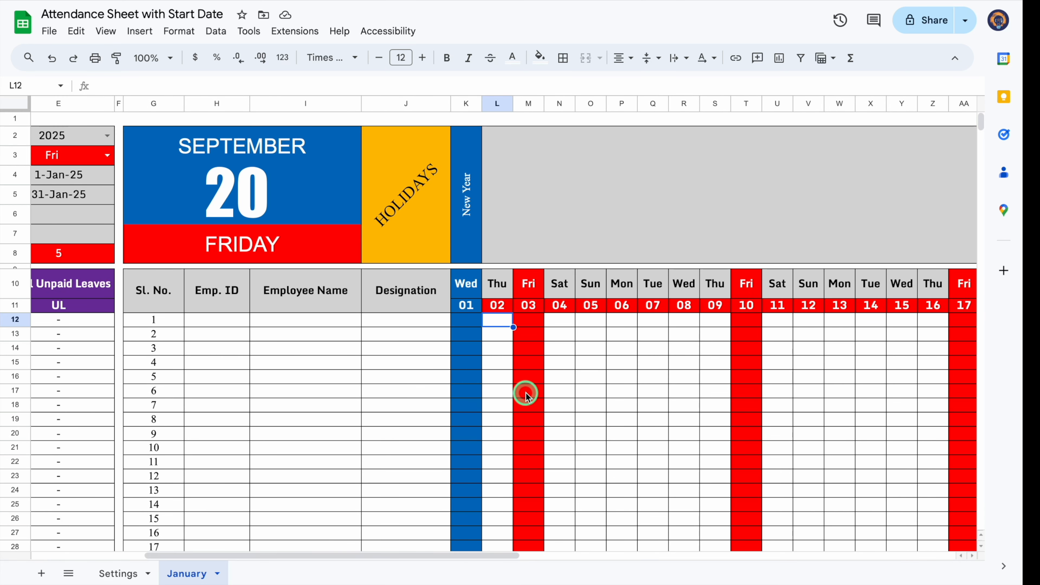
pyautogui.write('P')
pyautogui.press('Return')
pyautogui.click(508, 322)
pyautogui.moveTo(509, 326); pyautogui.dragTo(507, 462)
# - Copy the 2 January P marks across 4 to 9 January in N12:S22
pyautogui.hotkey('ctrl', 'c')
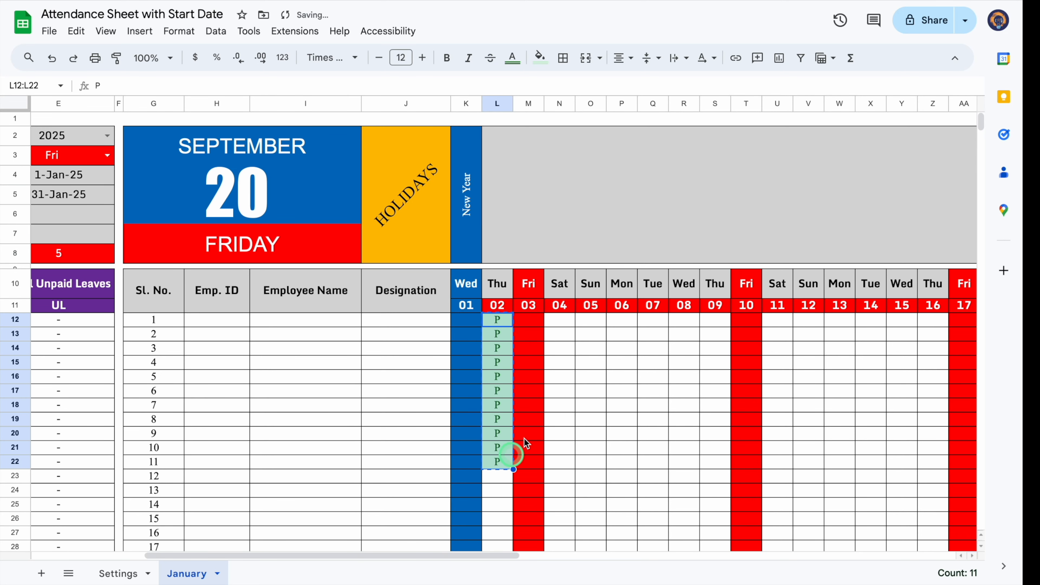
pyautogui.moveTo(567, 324); pyautogui.dragTo(711, 444)
pyautogui.hotkey('ctrl', 'v')
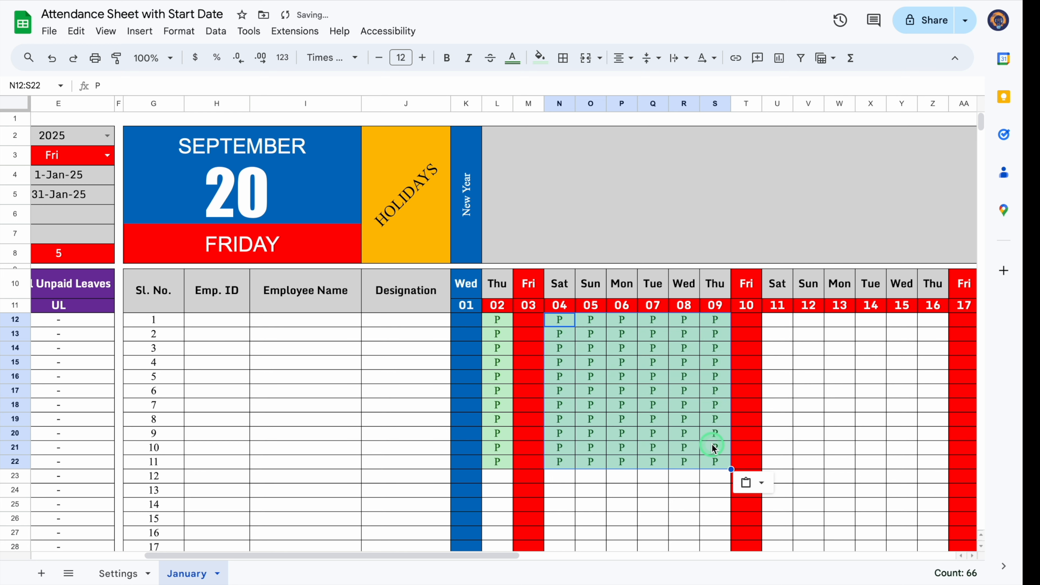
pyautogui.click(590, 476)
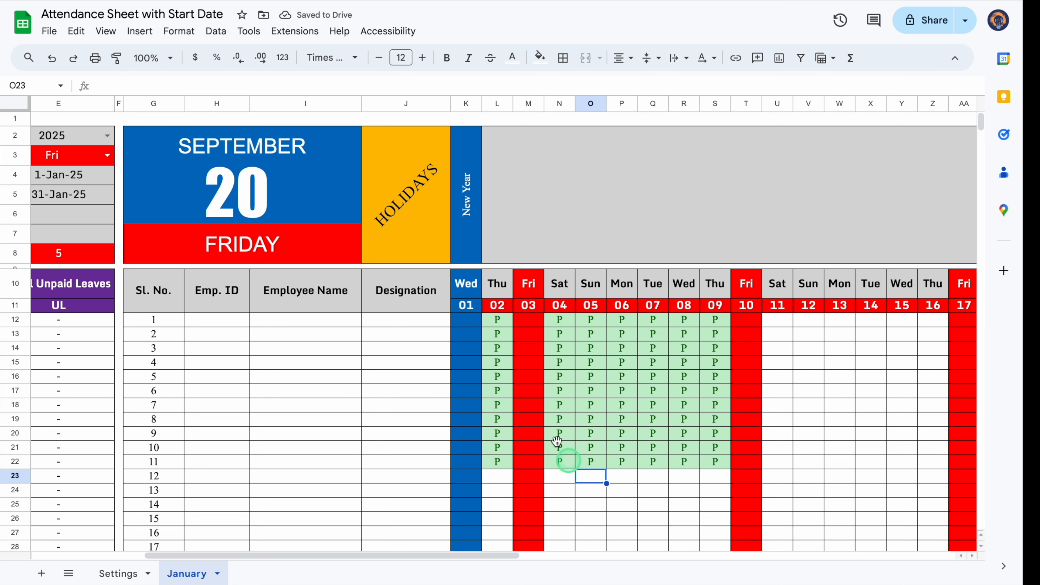
# - Create another blank monthly sheet by running the New Month macro
pyautogui.click(299, 31)
pyautogui.moveTo(354, 79)
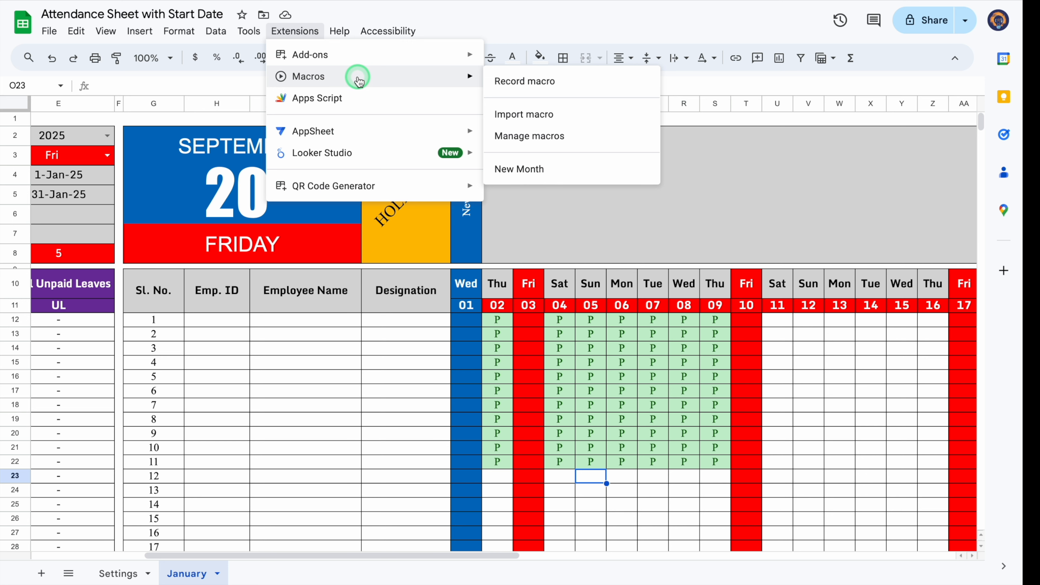
pyautogui.click(517, 170)
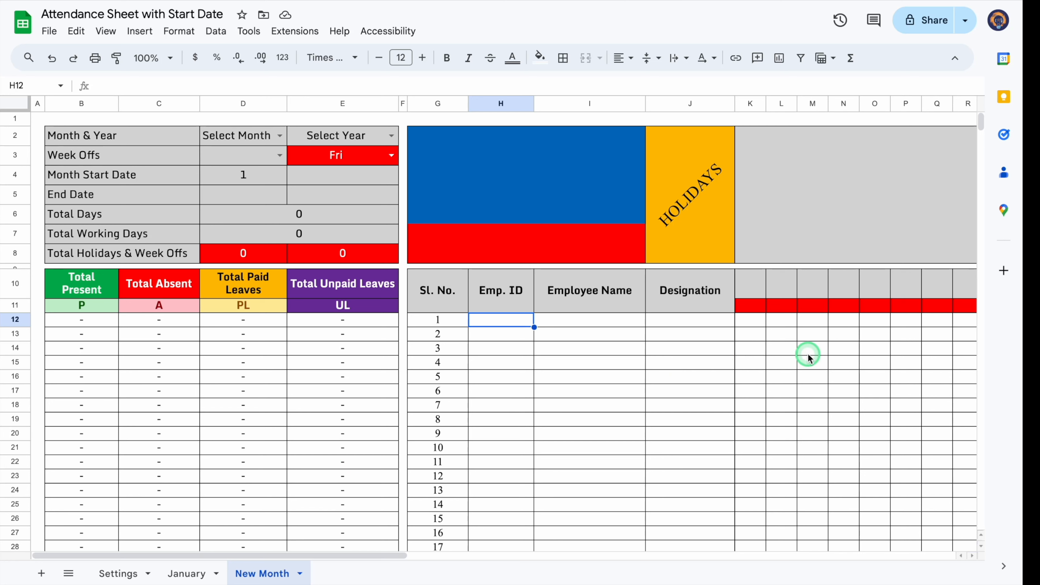
# - Set the new sheet's month to February and its year to 2025
pyautogui.click(279, 135)
pyautogui.click(236, 193)
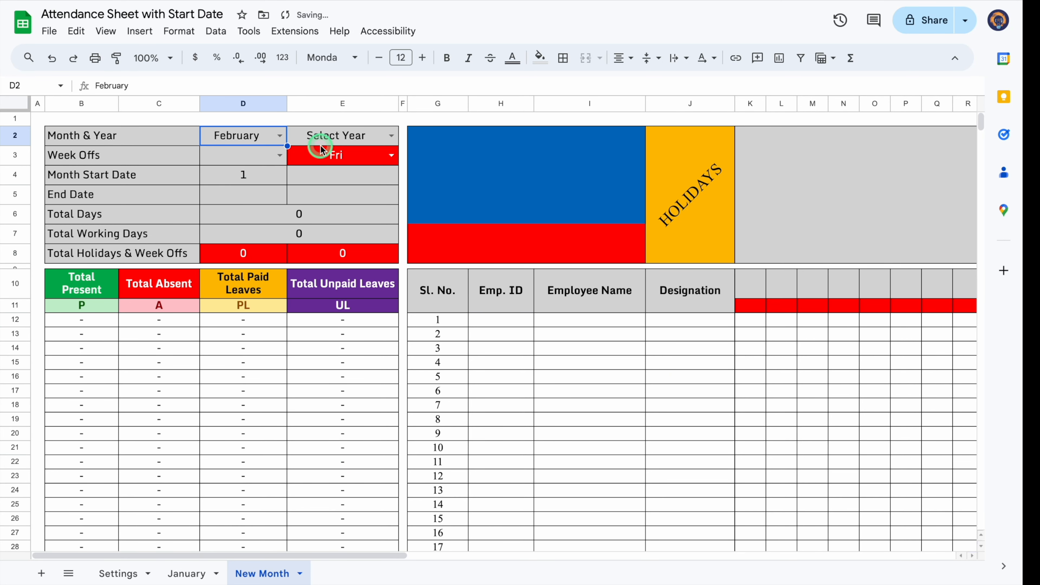
pyautogui.click(322, 142)
pyautogui.click(393, 136)
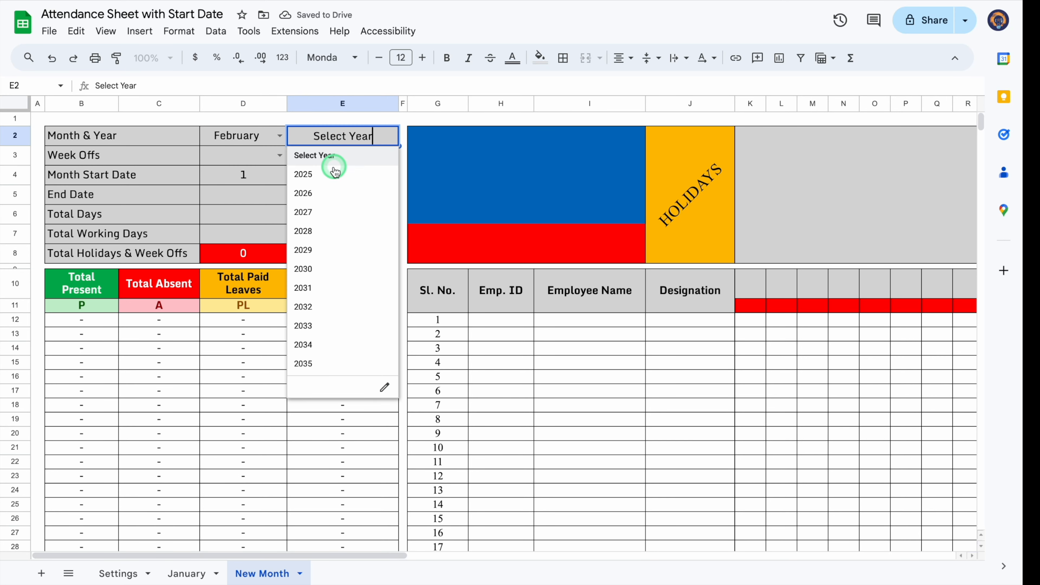
pyautogui.click(335, 177)
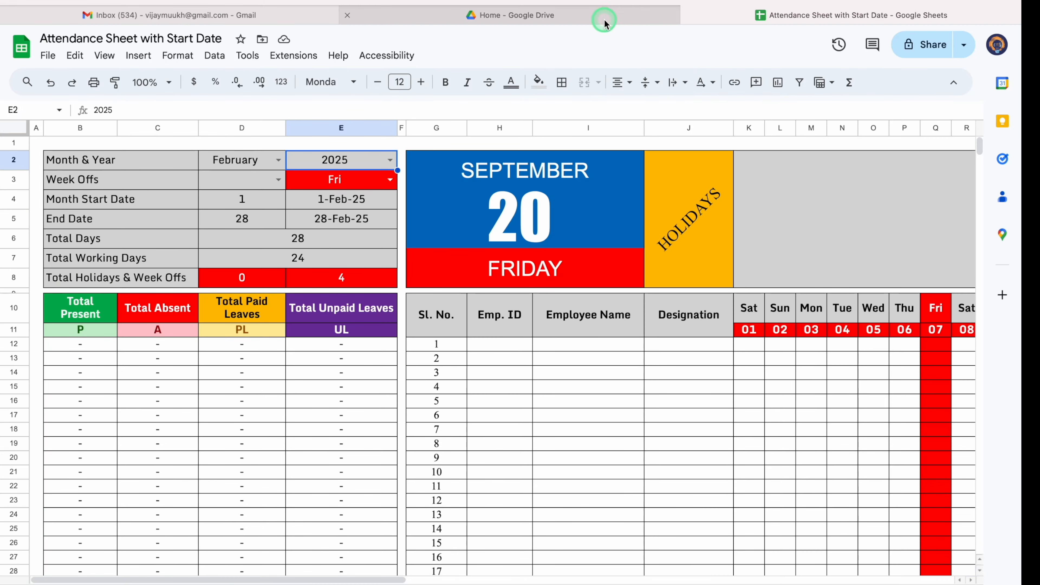
# - Switch to Google Drive, create a blank Google Sheets spreadsheet and dismiss the pre-built tables suggestions
pyautogui.click(605, 22)
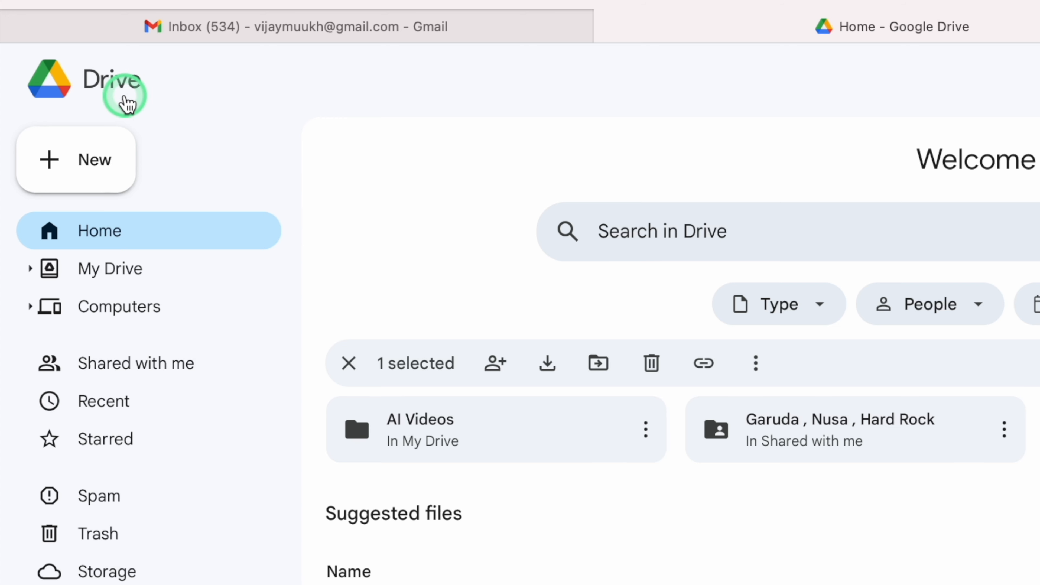
pyautogui.click(103, 166)
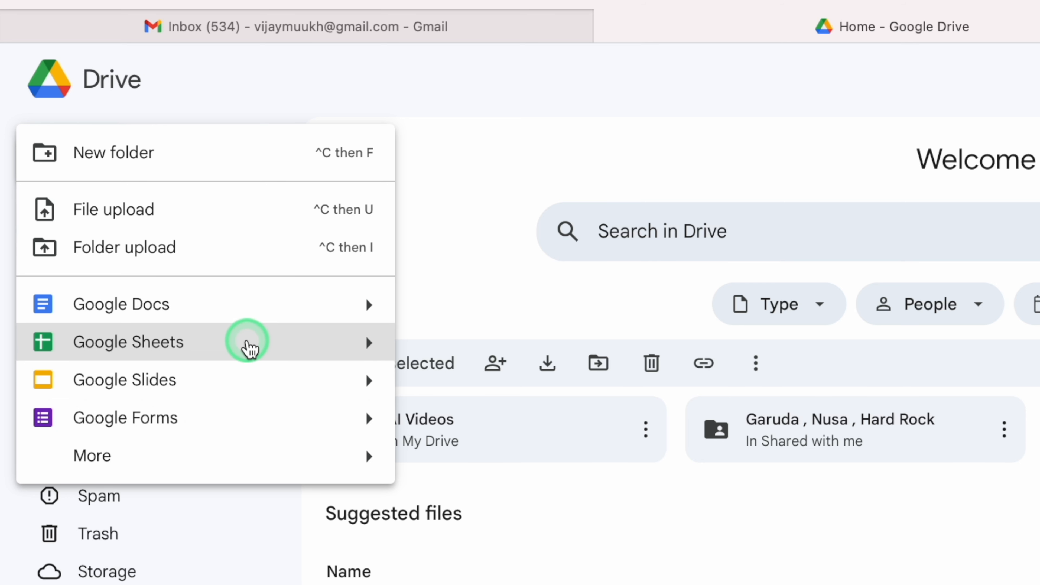
pyautogui.click(247, 345)
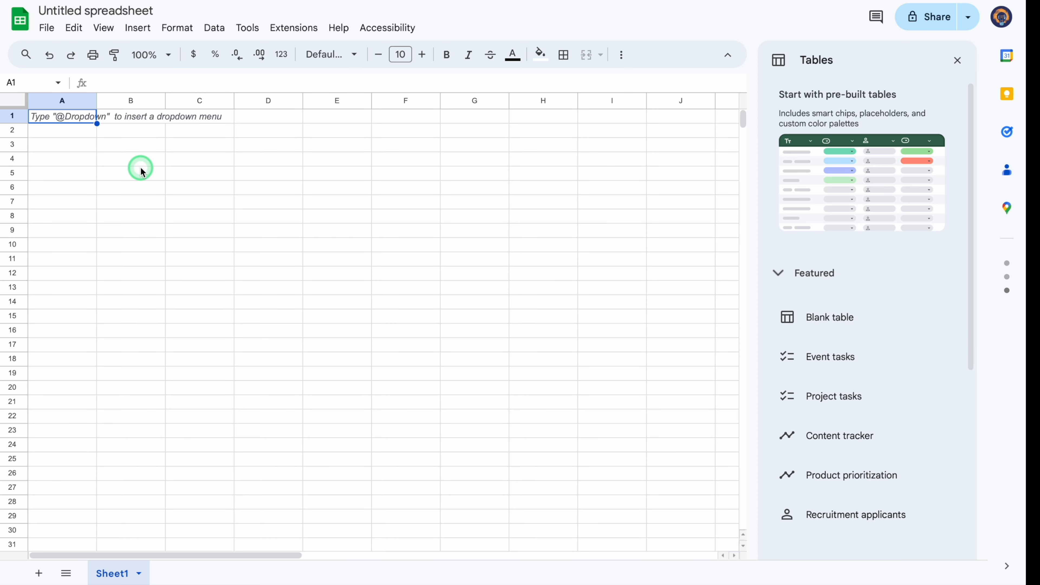
pyautogui.click(958, 60)
# - Rename Sheet1 to Settings
pyautogui.click(117, 575)
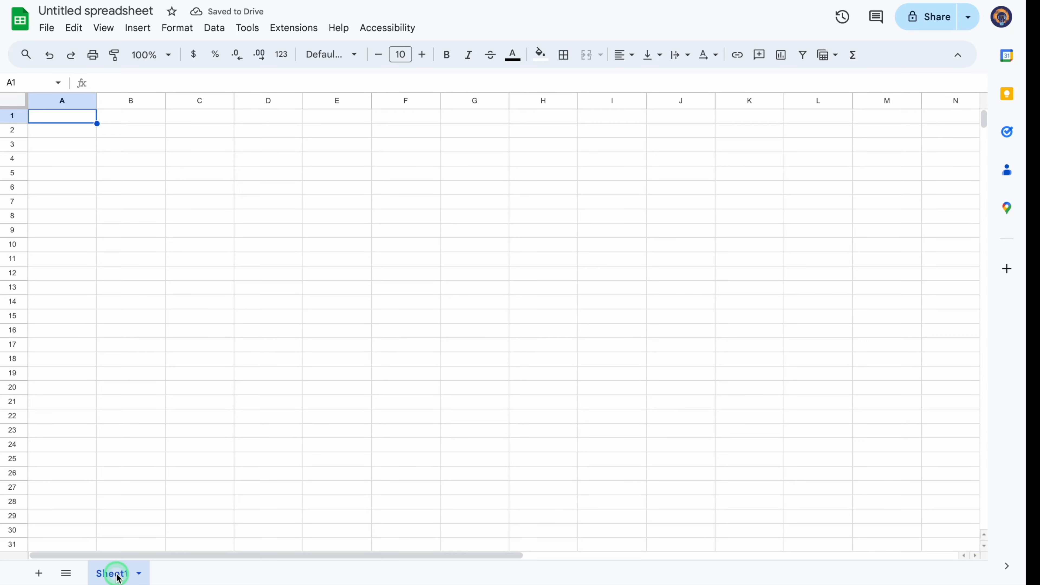
pyautogui.doubleClick(117, 574)
pyautogui.write('Settings')
pyautogui.click(269, 302)
# - Align all cells of the Settings sheet vertically to the middle and narrow column A to a thin margin
pyautogui.click(18, 105)
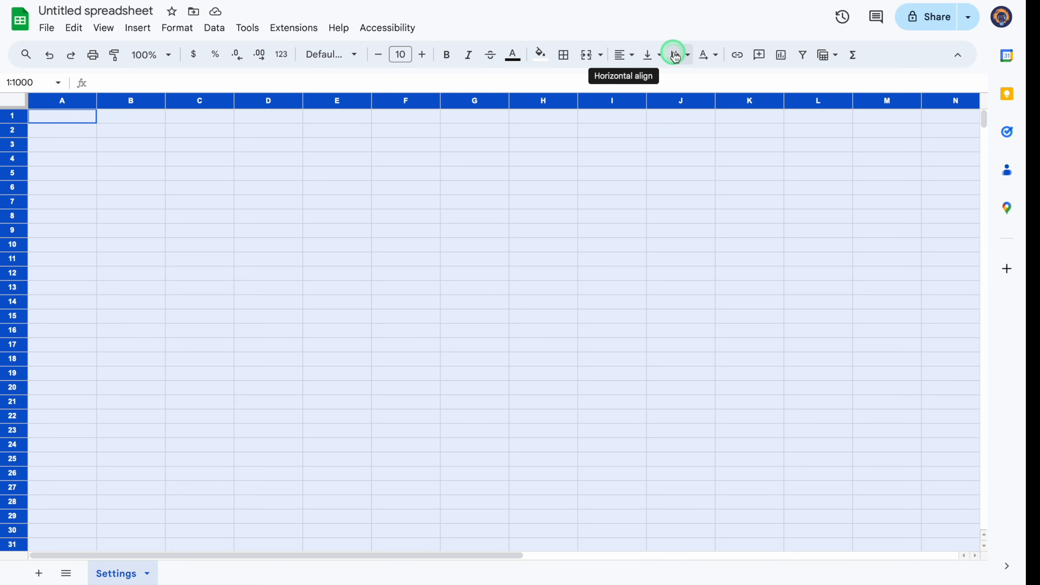
pyautogui.click(661, 59)
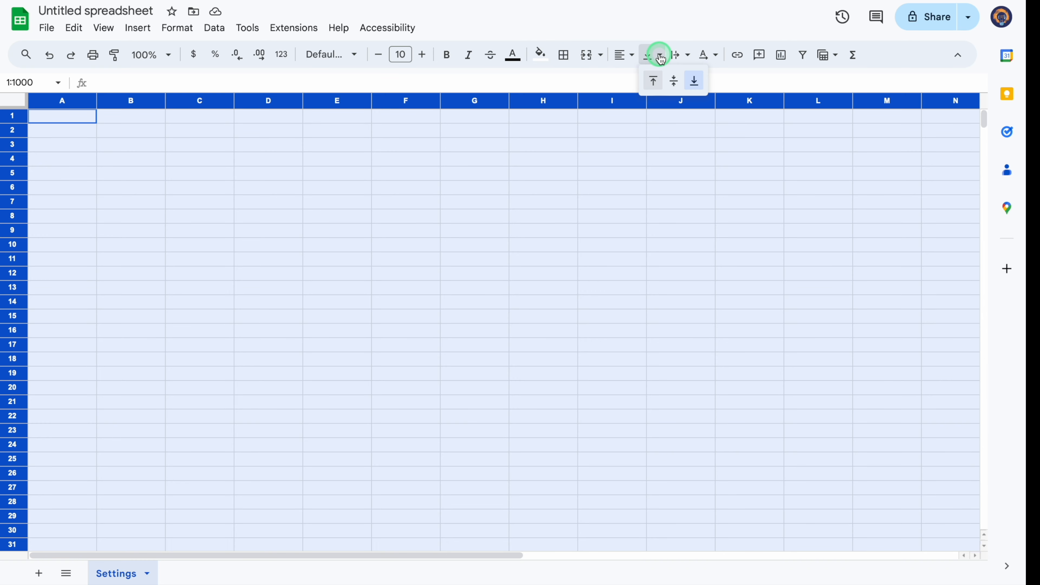
pyautogui.click(674, 80)
pyautogui.click(131, 131)
pyautogui.moveTo(97, 102); pyautogui.dragTo(42, 103)
# - Enter the headers Week Days, Months and Year in B2, C2 and D2
pyautogui.click(101, 131)
pyautogui.write('Week')
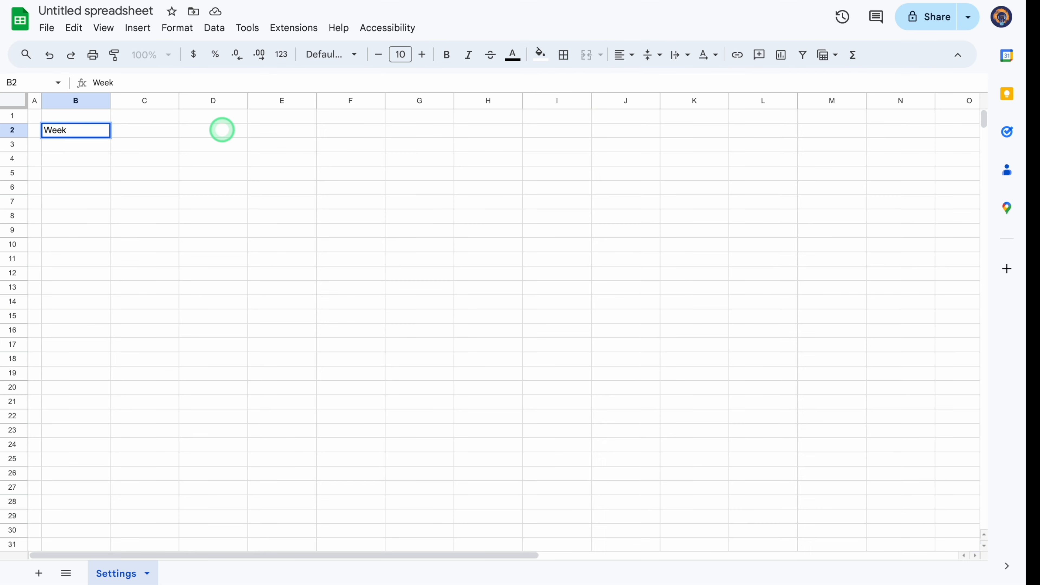
pyautogui.write(' Days')
pyautogui.press('Tab')
pyautogui.write('Months')
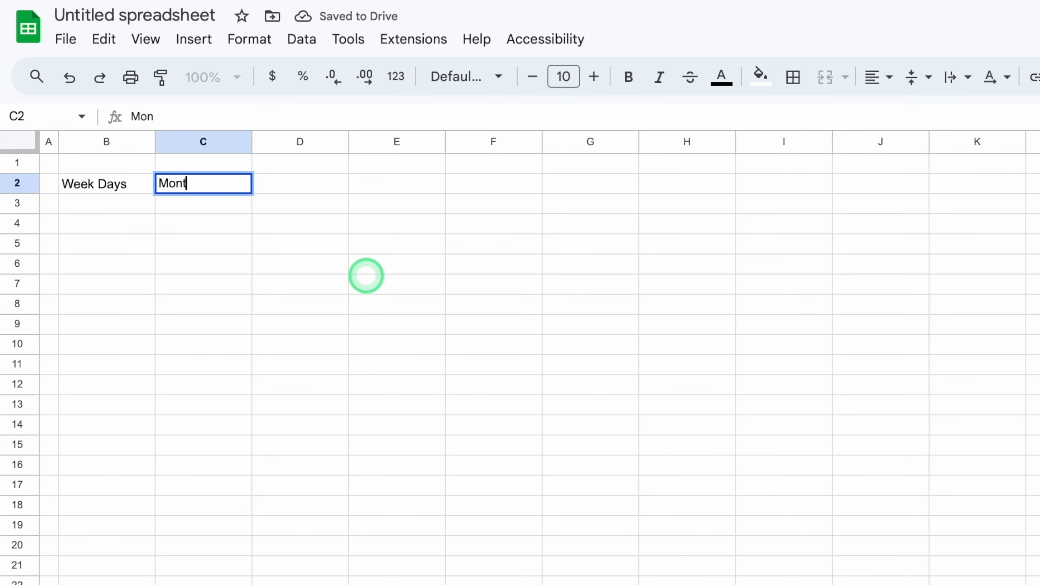
pyautogui.press('Tab')
pyautogui.write('Year')
pyautogui.press('Return')
# - Center the header text in row 2 horizontally
pyautogui.click(25, 181)
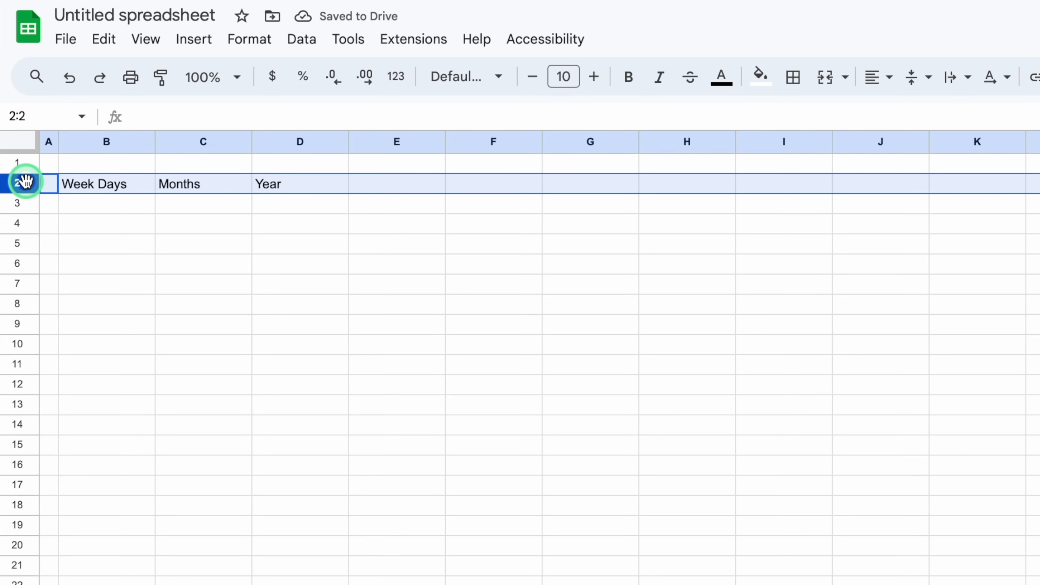
pyautogui.click(891, 80)
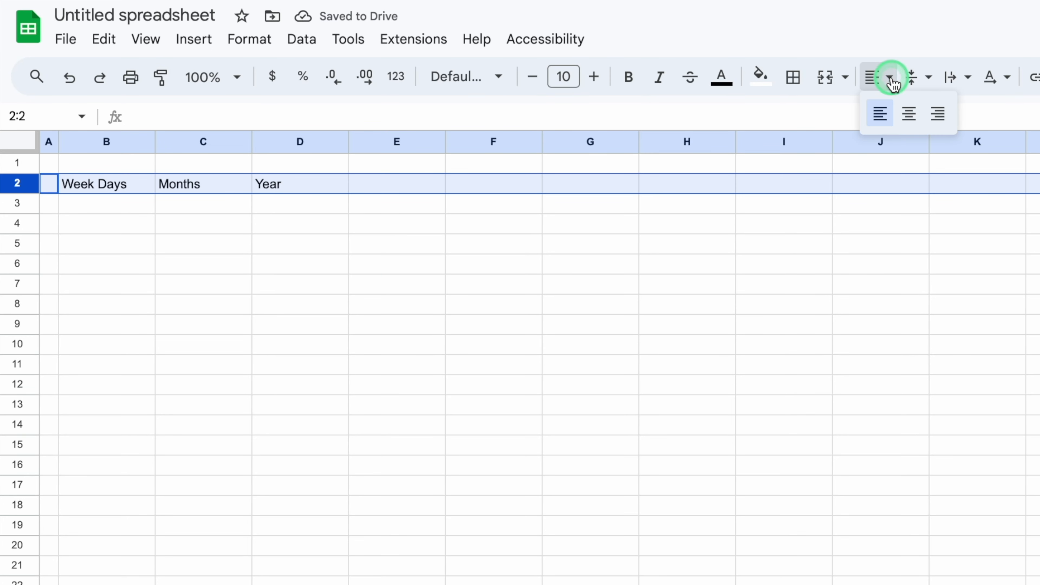
pyautogui.click(911, 119)
# - List None in B3 and Mon in B4, and autofill the weekdays down to Sun in B10
pyautogui.click(107, 204)
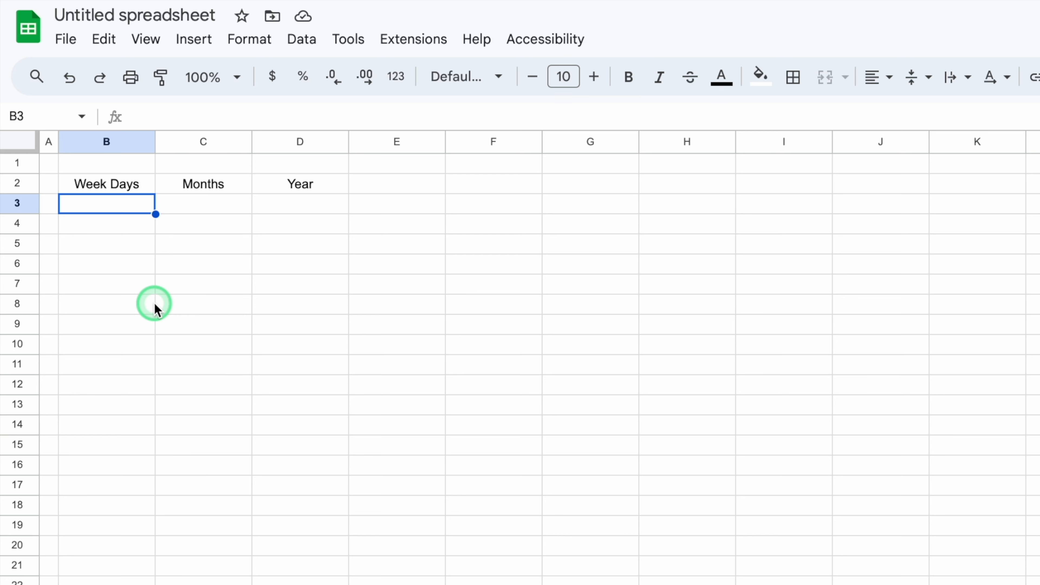
pyautogui.write('None')
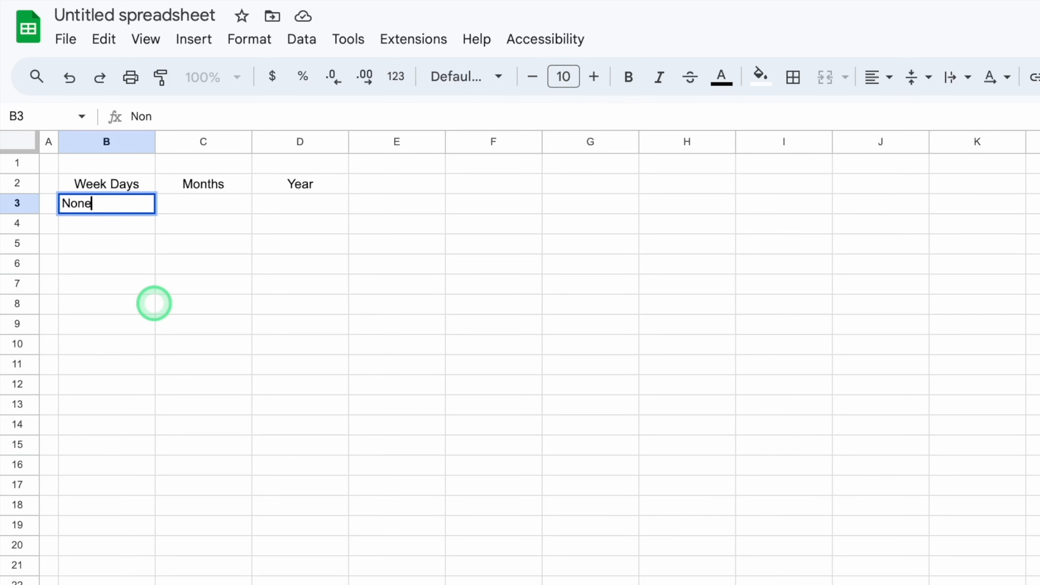
pyautogui.press('Return')
pyautogui.write('Mo')
pyautogui.press('Return')
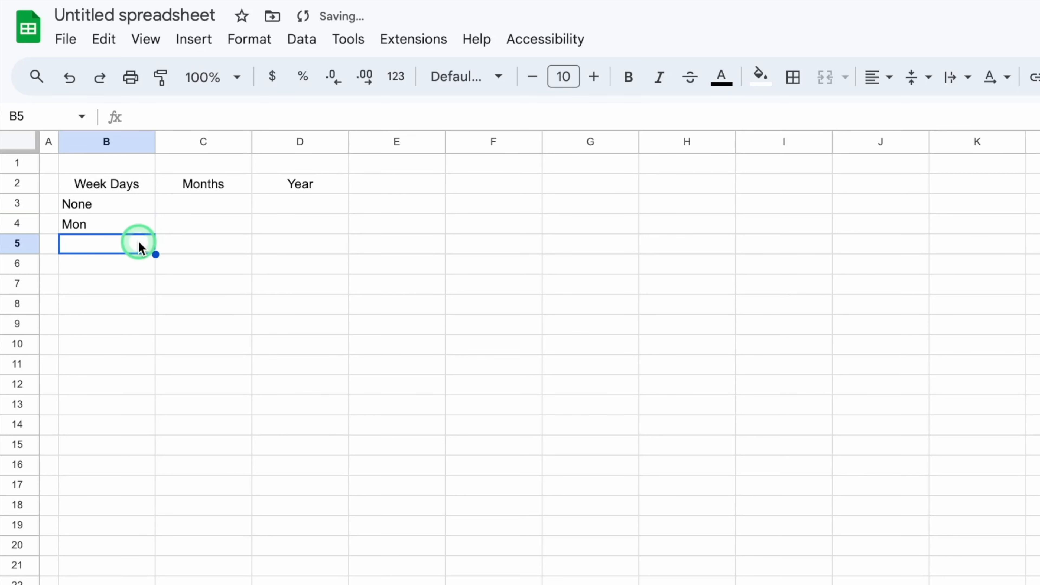
pyautogui.click(143, 225)
pyautogui.moveTo(156, 234); pyautogui.dragTo(123, 390)
pyautogui.press('Delete')
# - Enter Select Months in C3 and January in C4, and autofill the months down to December in C15
pyautogui.click(225, 204)
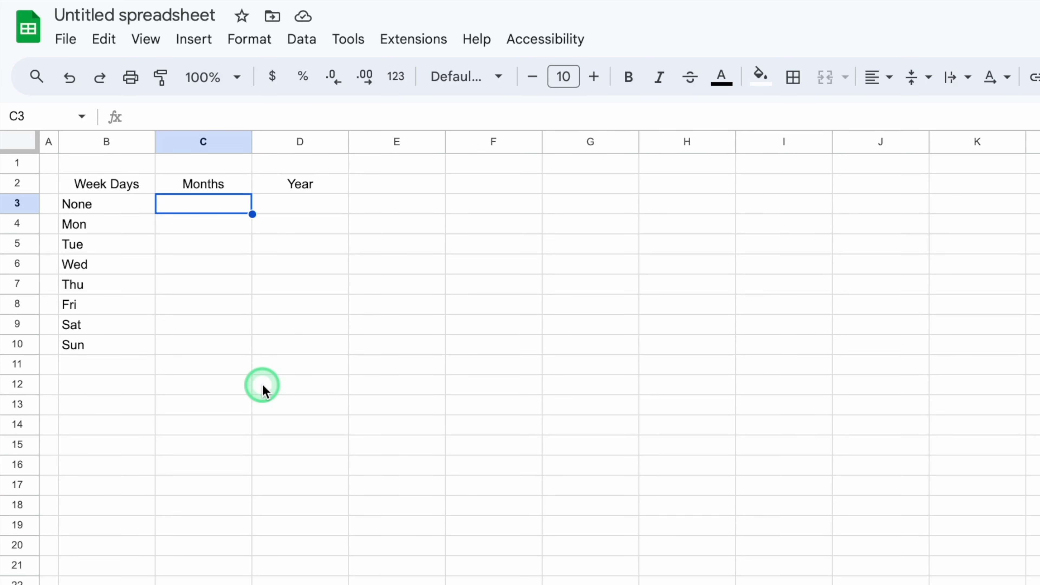
pyautogui.write('Select ')
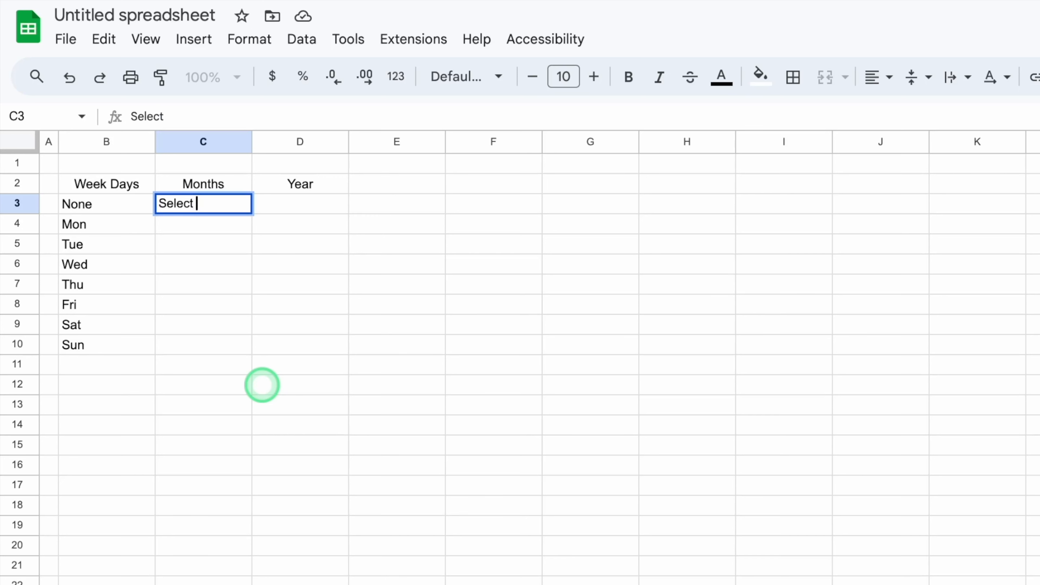
pyautogui.write('Months')
pyautogui.press('Return')
pyautogui.press('Return')
pyautogui.write('Ja')
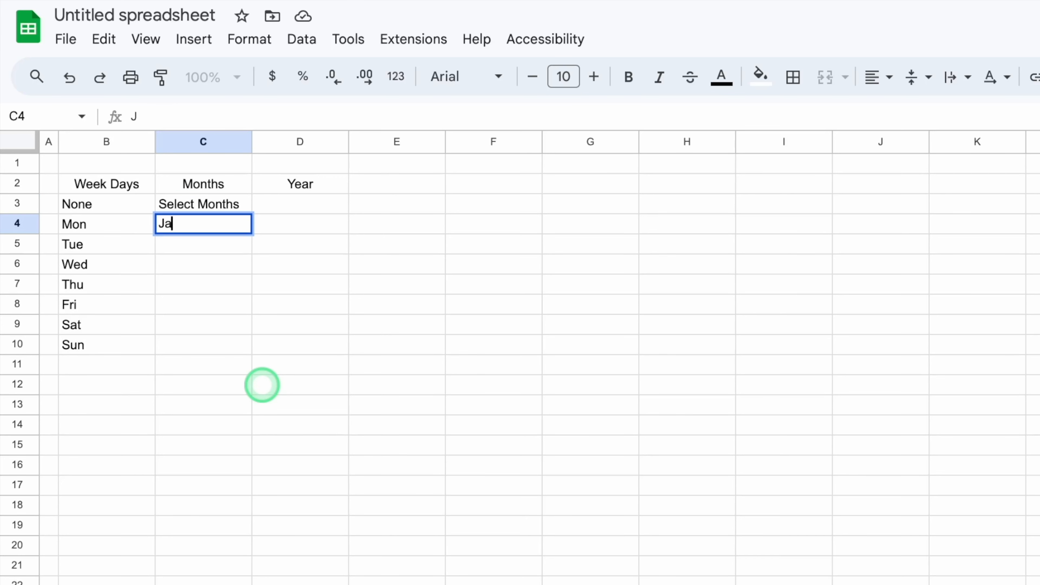
pyautogui.write('nuary')
pyautogui.press('Return')
pyautogui.click(246, 230)
pyautogui.moveTo(252, 234); pyautogui.dragTo(244, 413)
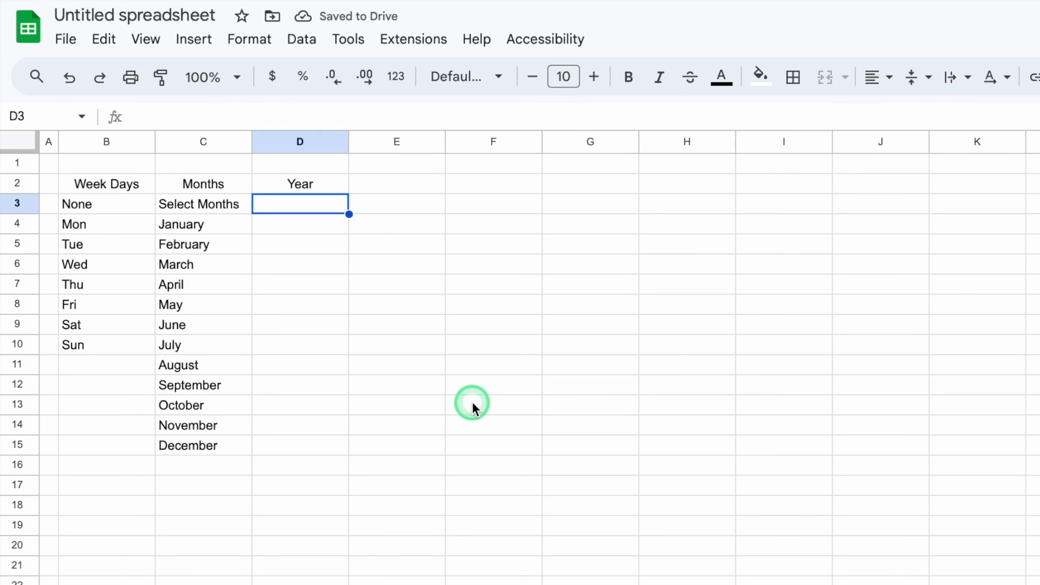
# - Enter the years 2025 in D3 and 2026 in D4
pyautogui.write('2025')
pyautogui.press('Return')
pyautogui.write('2')
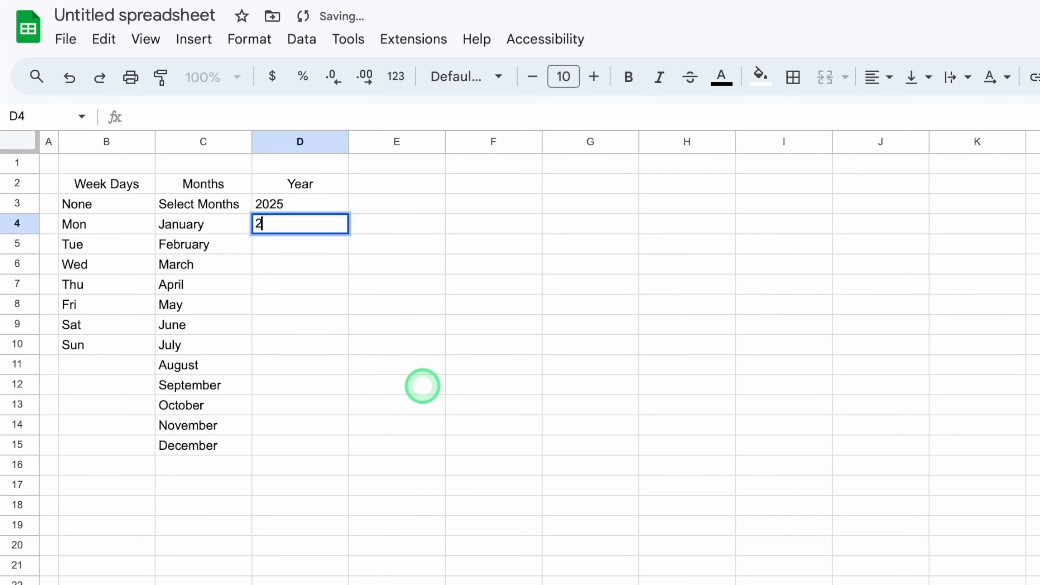
pyautogui.write('026')
pyautogui.press('Return')
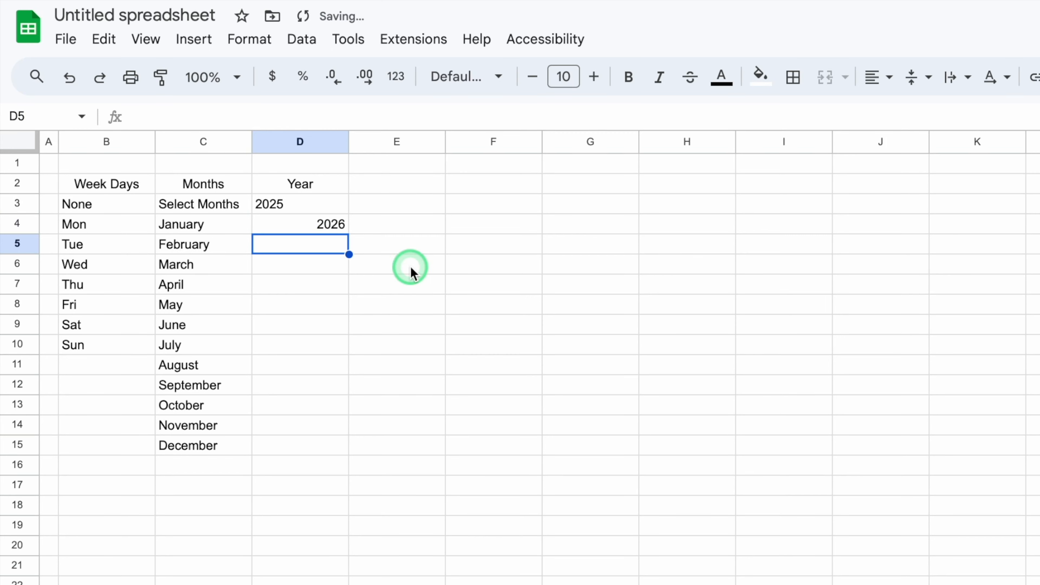
# - Left-align the year in D4 and autofill the year series from D3:D4 down to 2037 in D15
pyautogui.press('Up')
pyautogui.click(890, 77)
pyautogui.click(880, 114)
pyautogui.moveTo(330, 204); pyautogui.dragTo(340, 229)
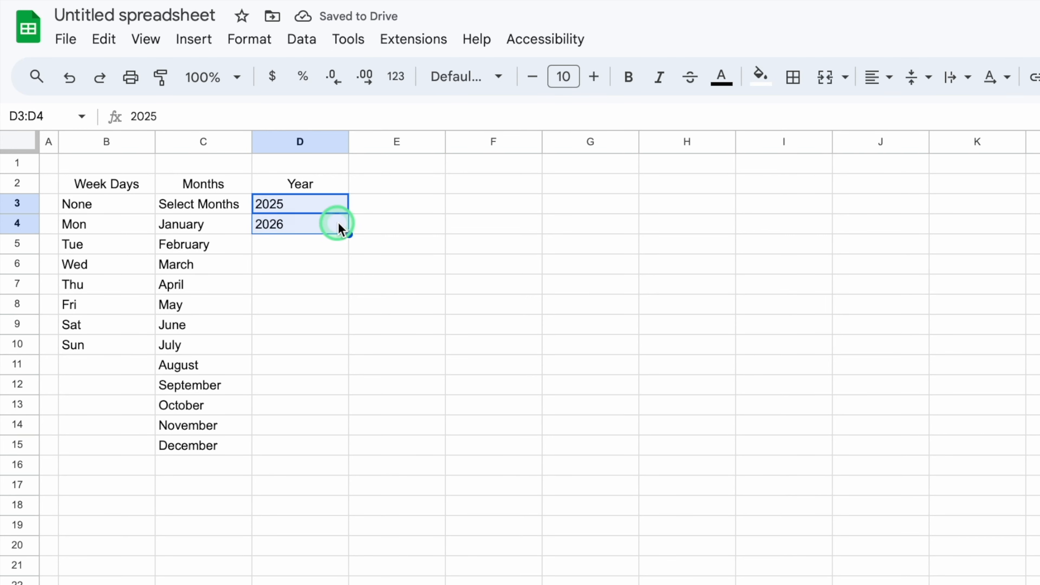
pyautogui.doubleClick(349, 235)
# - Apply all borders to the table range B2:D15
pyautogui.moveTo(128, 186); pyautogui.dragTo(320, 449)
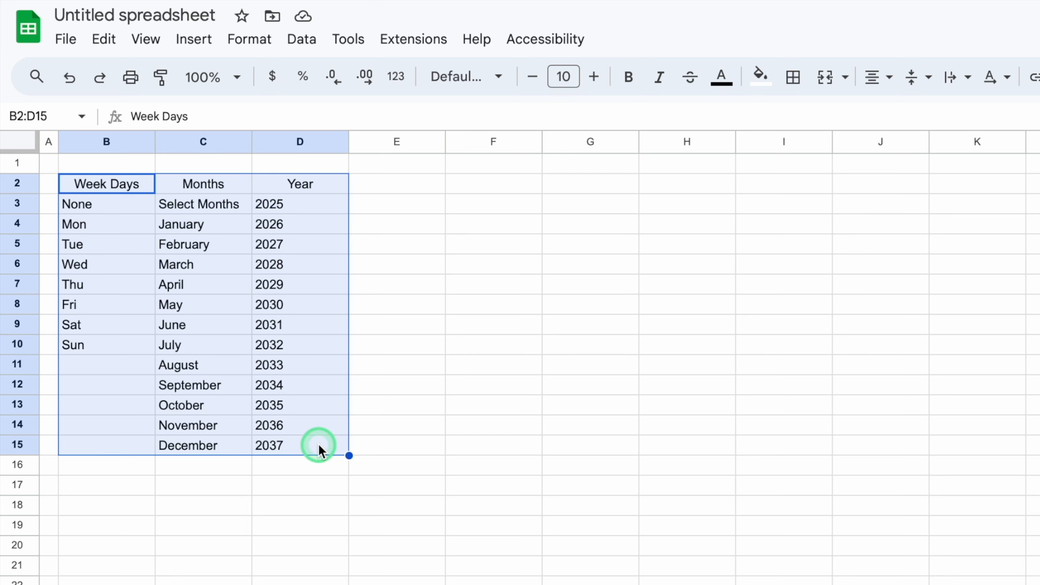
pyautogui.click(791, 77)
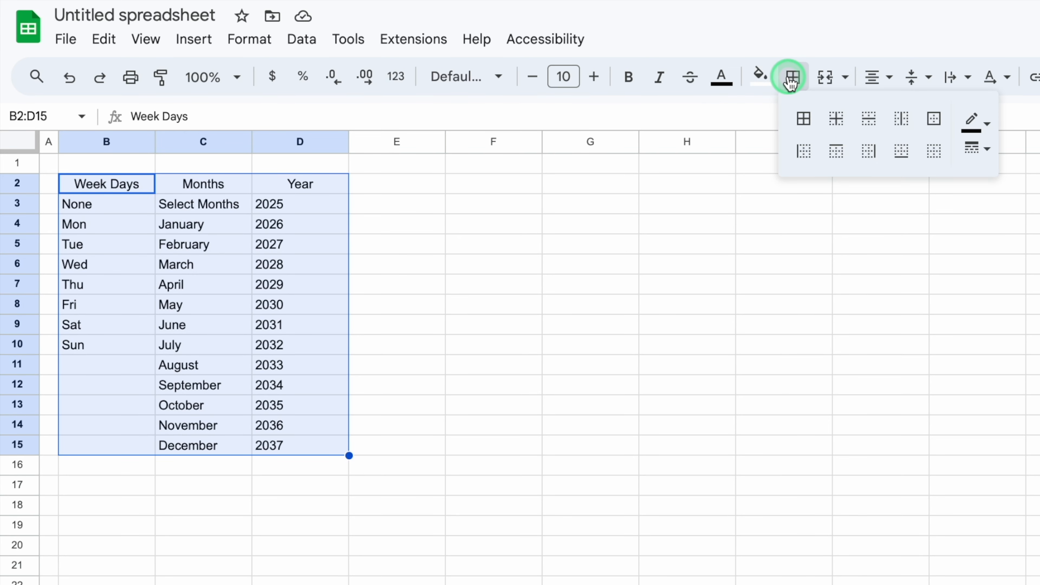
pyautogui.click(803, 118)
# - Format the header cells B2:D2 with a dark blue fill and white text
pyautogui.moveTo(118, 186); pyautogui.dragTo(295, 189)
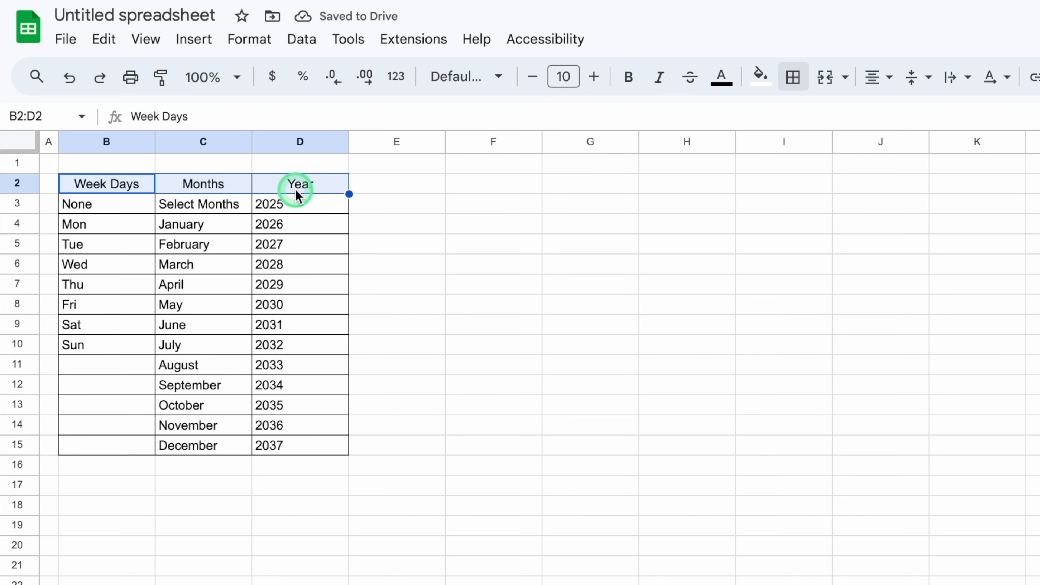
pyautogui.click(763, 77)
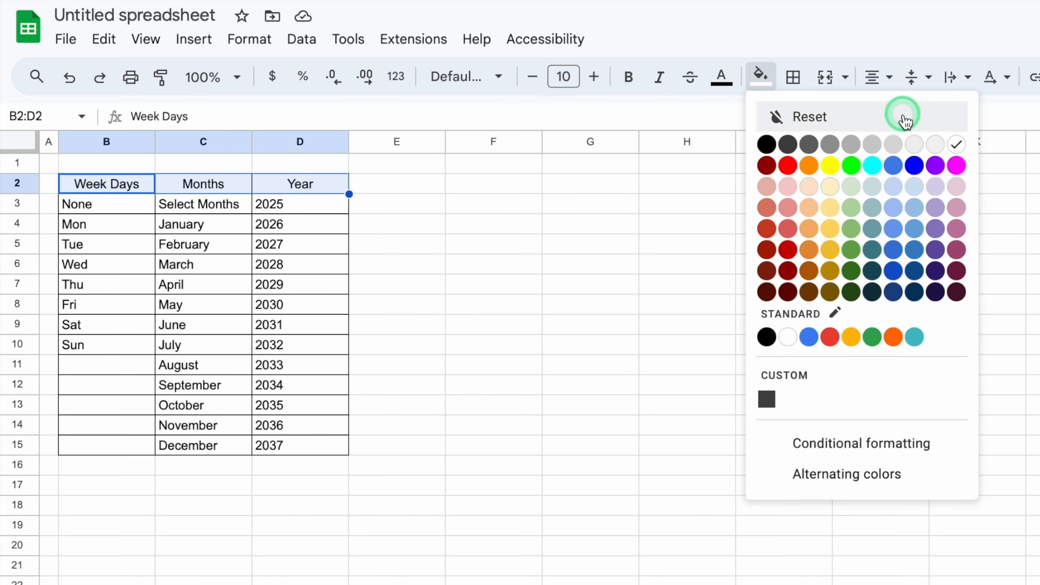
pyautogui.click(894, 275)
pyautogui.click(725, 80)
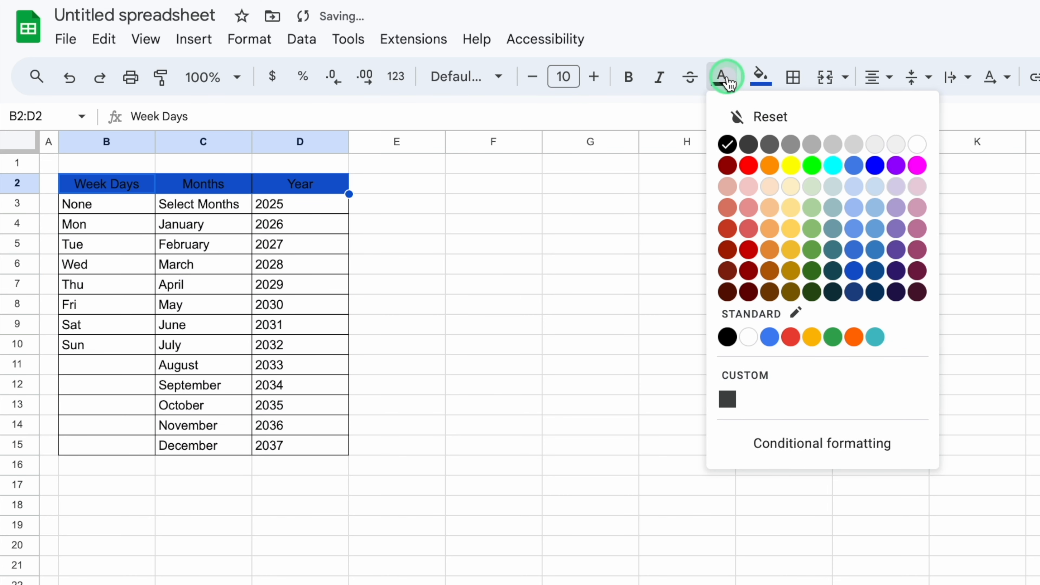
pyautogui.click(917, 144)
# - Narrow column E to a thin spacer beside the Year column
pyautogui.click(591, 244)
pyautogui.moveTo(445, 141); pyautogui.dragTo(368, 142)
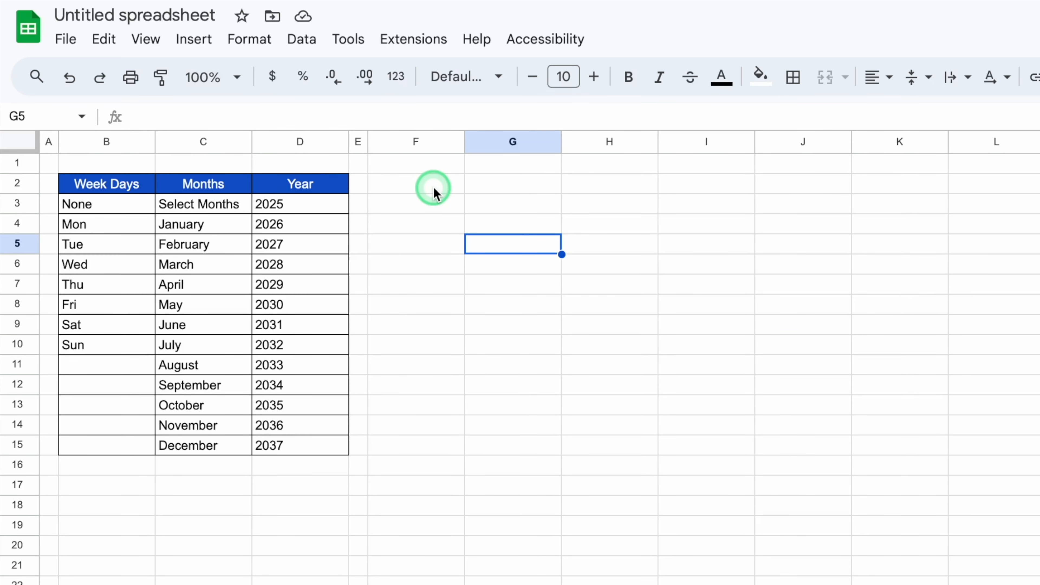
# - Copy the Dates and Holidays columns F:G from the "Attendance Sheet with Start Date" spreadsheet into column F, and widen column G to fit the holiday names
pyautogui.click(433, 187)
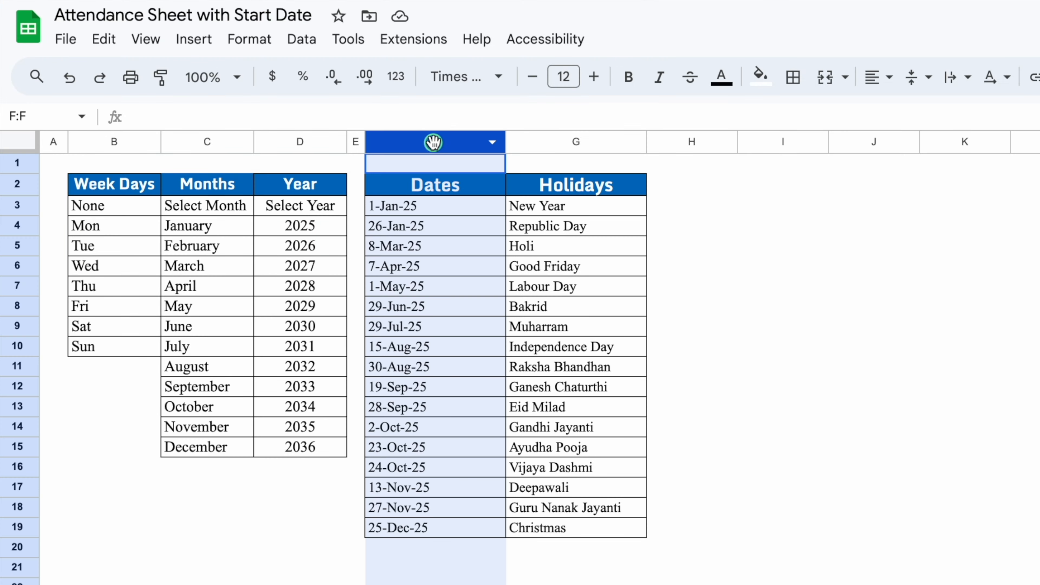
pyautogui.moveTo(425, 142); pyautogui.dragTo(555, 140)
pyautogui.rightClick(568, 141)
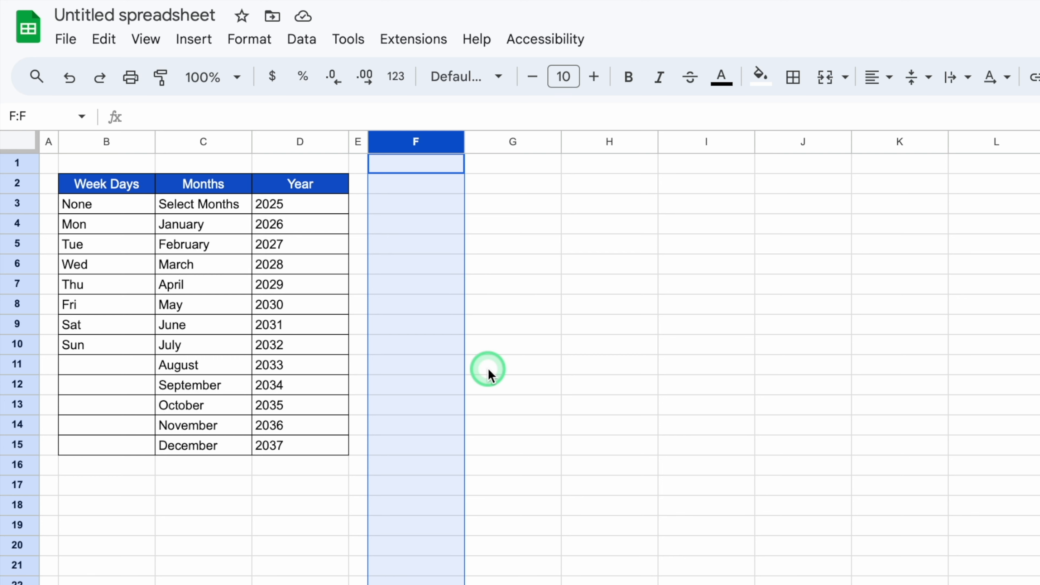
pyautogui.write('Dates\tHolidays 1-Jan-25\tNew Year 26-Jan-25\tRepublic Day 8-Mar-25\tHoli 7-Apr-25\tGood Friday 1-May-25\tLabour Day 29-Jun-25\tBakrid 29-Jul-25\tMuharram 15-Aug-25\tIndependence Day 30-Aug-25\tRaksha Bhandhan 19-Sep-25\tGanesh Chaturthi 28-Sep-25\tEid Milad 2-Oct-25\tGandhi Jayanti 23-Oct-25\tAyudha Pooja 24-Oct-25\tVijaya Dashmi 13-Nov-25\tDeepawali 27-Nov-25\tGuru Nanak Jayanti 25-Dec-25\tChristmas')
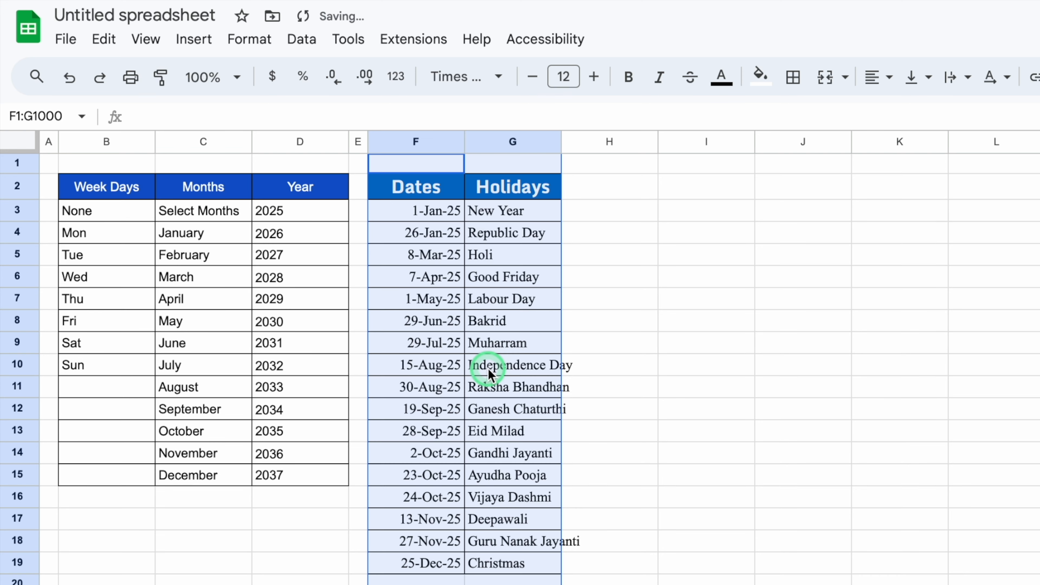
pyautogui.moveTo(561, 142); pyautogui.dragTo(585, 141)
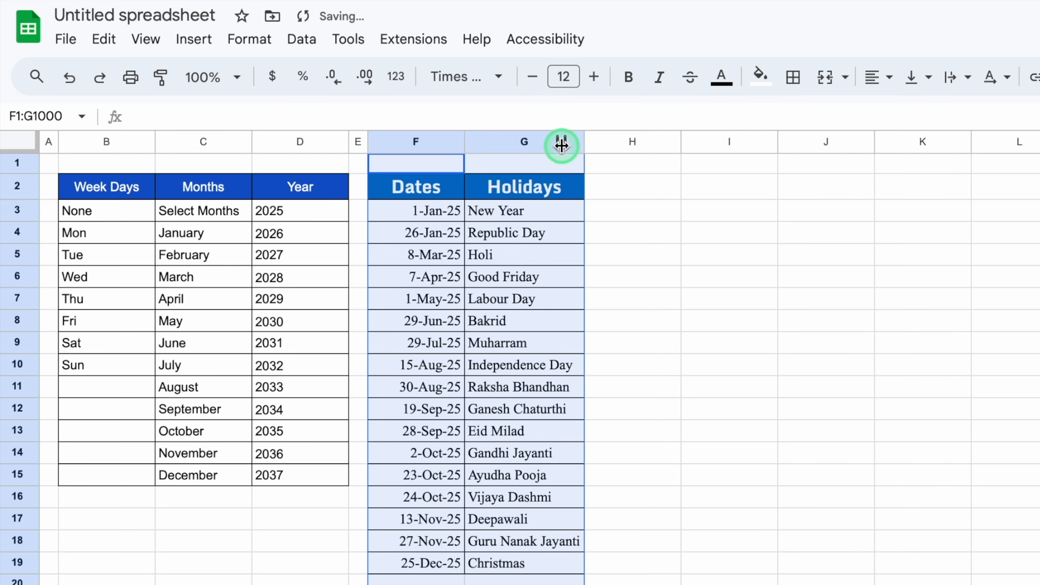
pyautogui.click(695, 211)
# - Set the font of the whole header row 2 to Monda at size 12
pyautogui.click(22, 185)
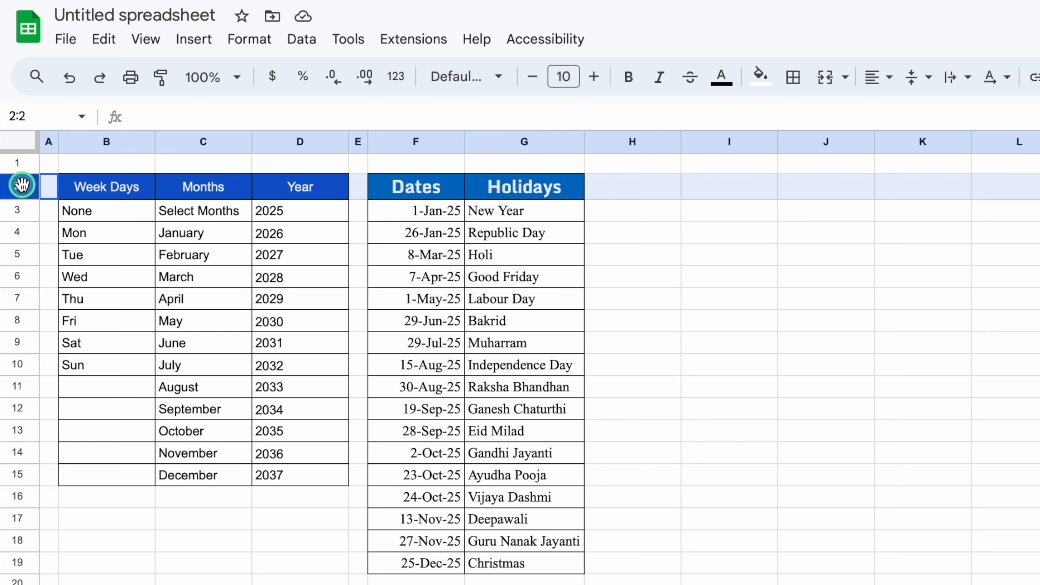
pyautogui.click(498, 77)
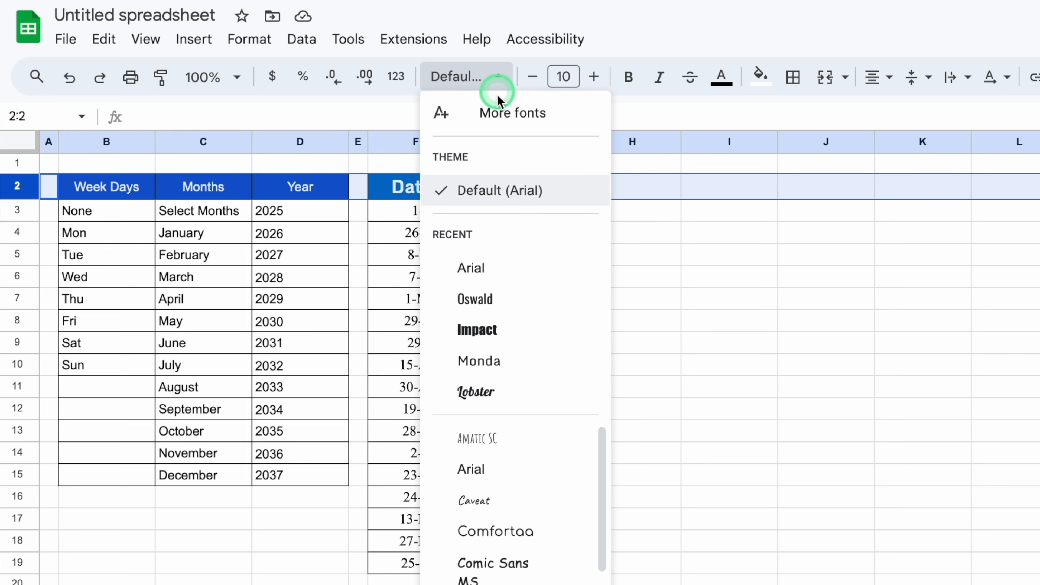
pyautogui.click(506, 361)
pyautogui.click(595, 77)
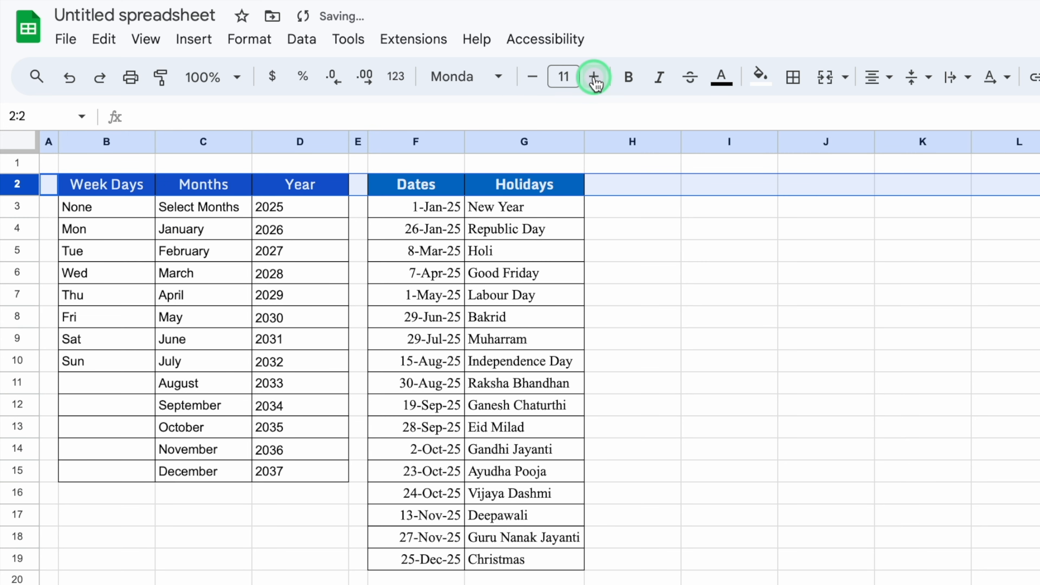
pyautogui.click(594, 77)
pyautogui.click(673, 340)
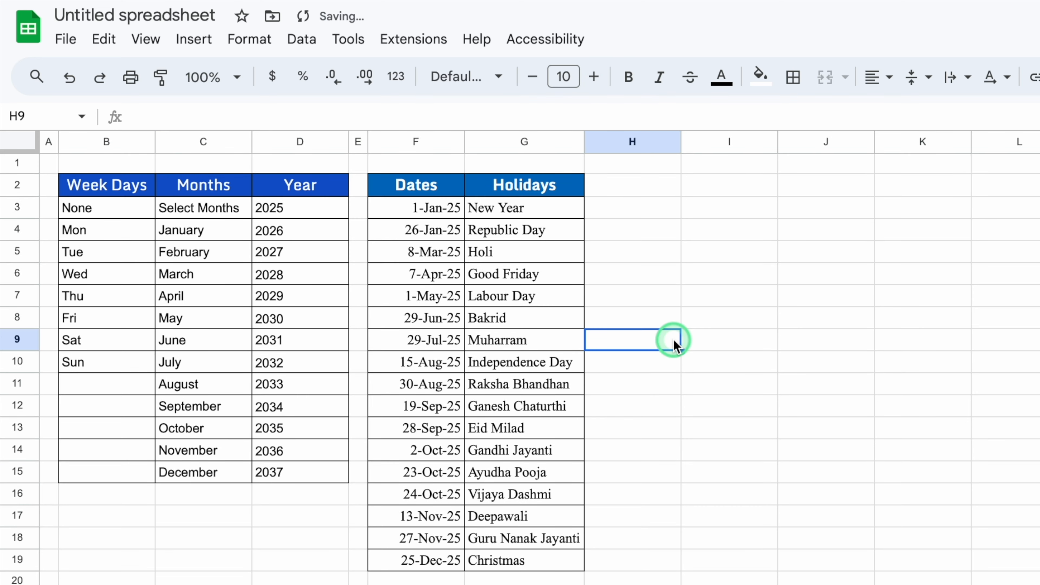
# - Hide the gridlines on the Settings sheet
pyautogui.click(145, 39)
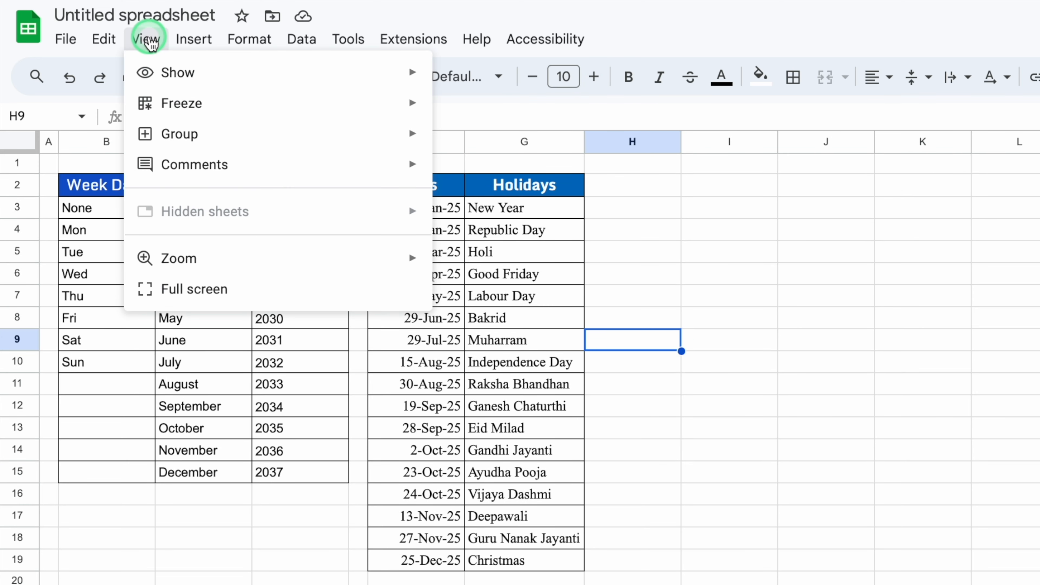
pyautogui.moveTo(254, 78)
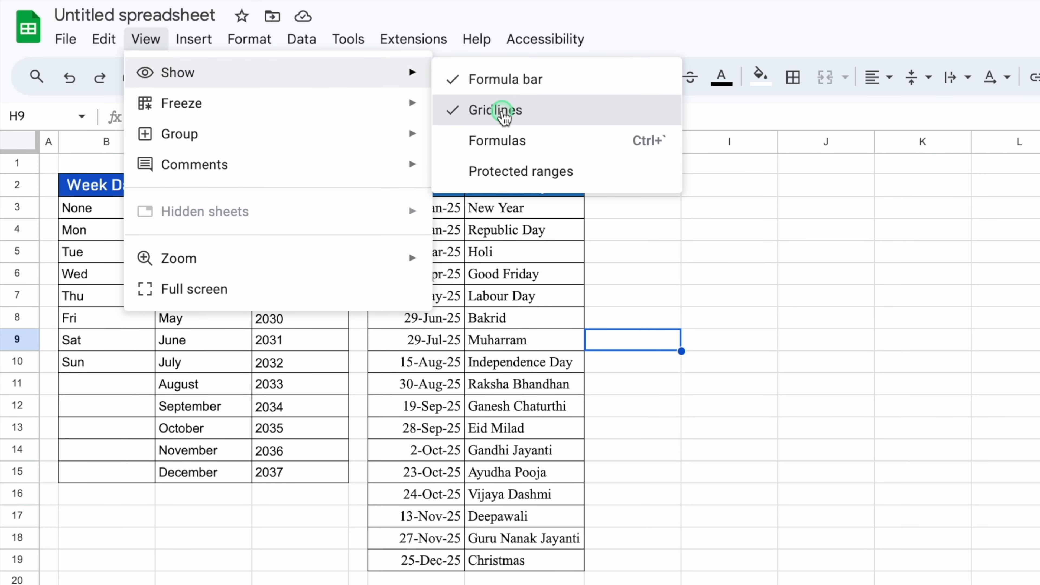
pyautogui.click(493, 109)
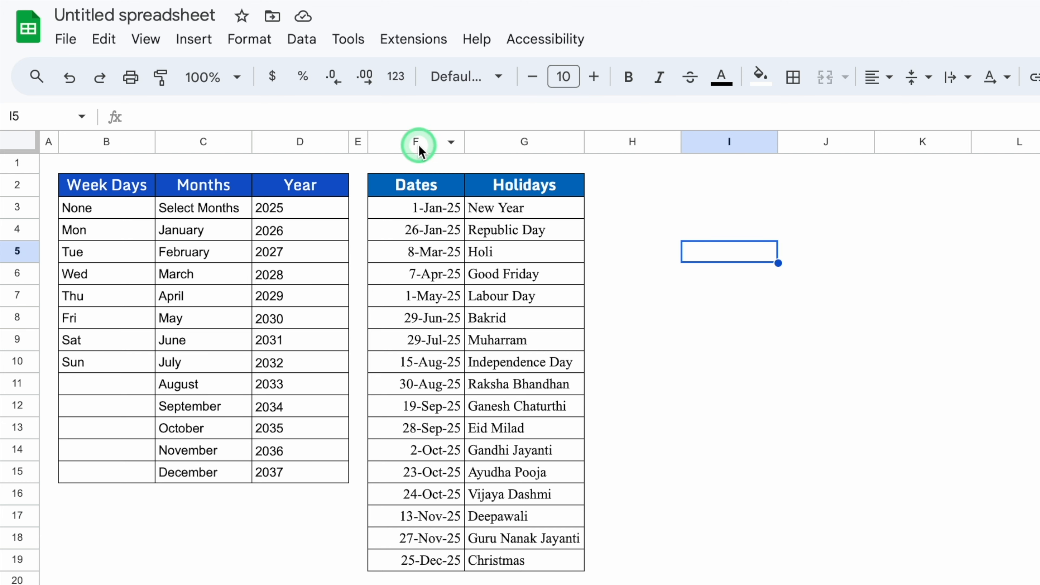
# - Left-align the dates in column F and center the Dates header in F2
pyautogui.click(417, 141)
pyautogui.click(876, 76)
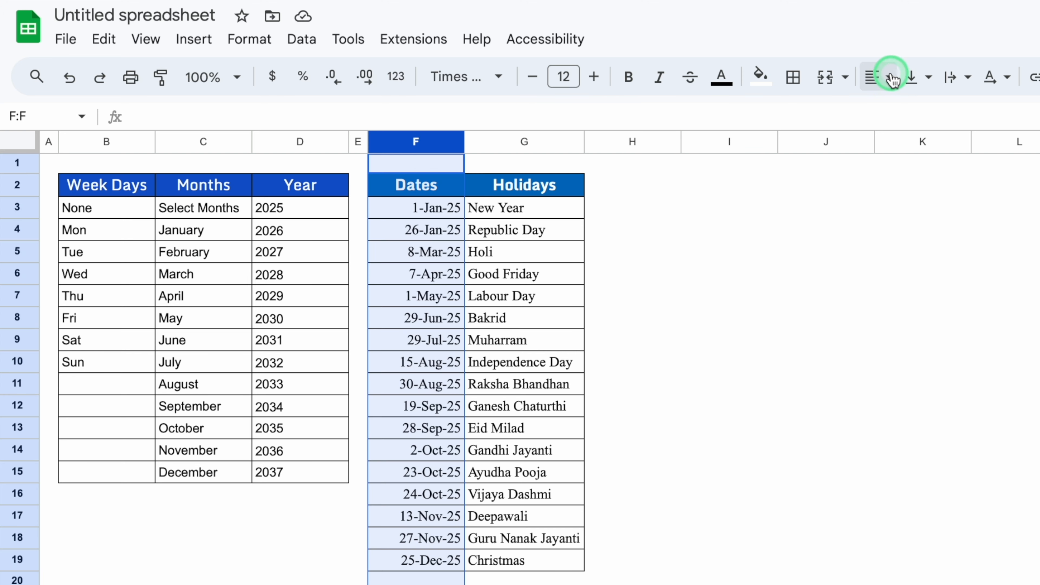
pyautogui.click(879, 114)
pyautogui.click(428, 190)
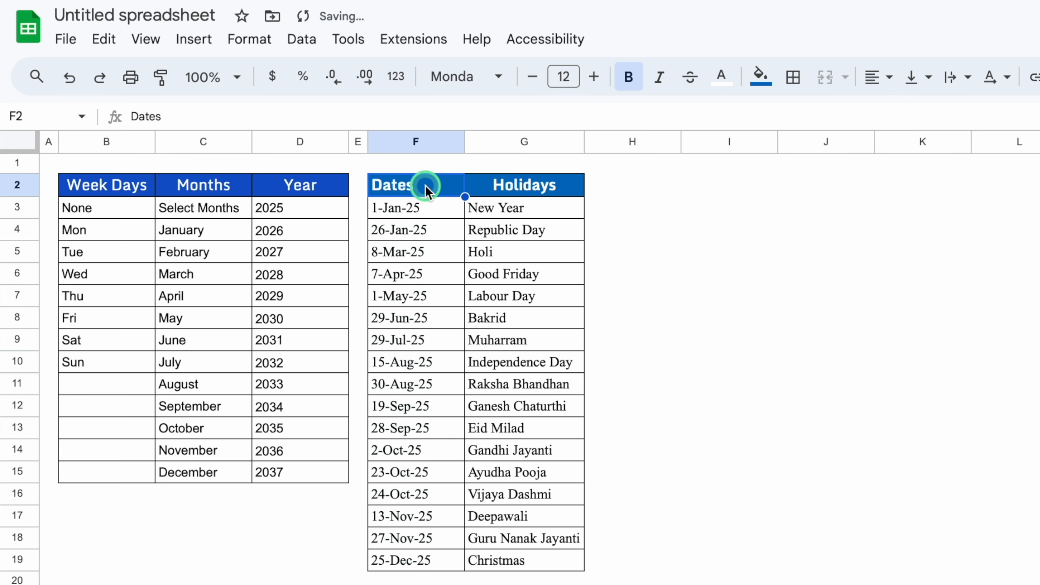
pyautogui.click(887, 76)
pyautogui.click(903, 110)
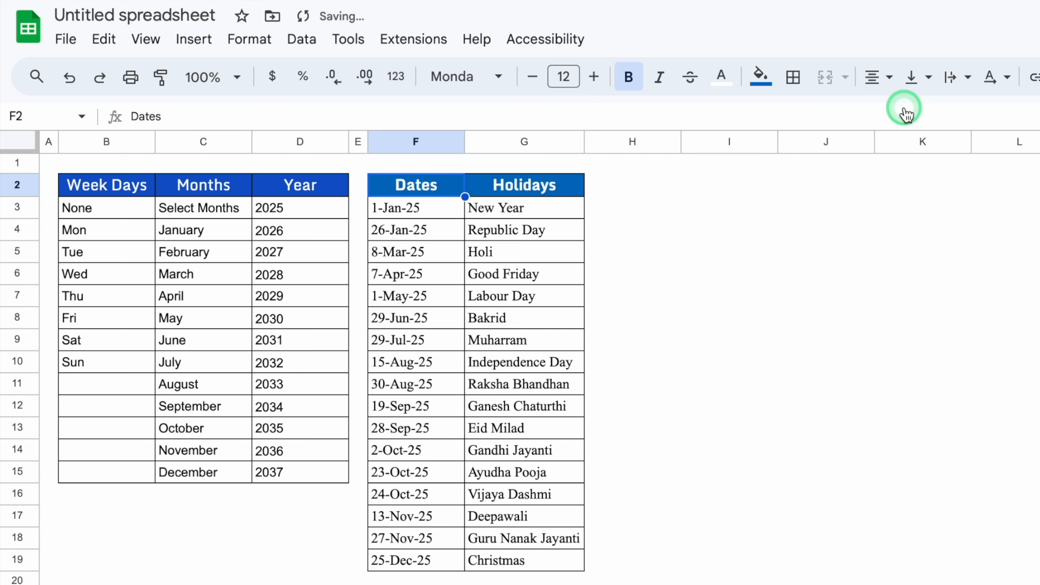
# - Fill the Dates and Holidays headers F2:G2 with the same dark blue as the headers in B2:D2
pyautogui.moveTo(453, 195); pyautogui.dragTo(528, 193)
pyautogui.click(760, 76)
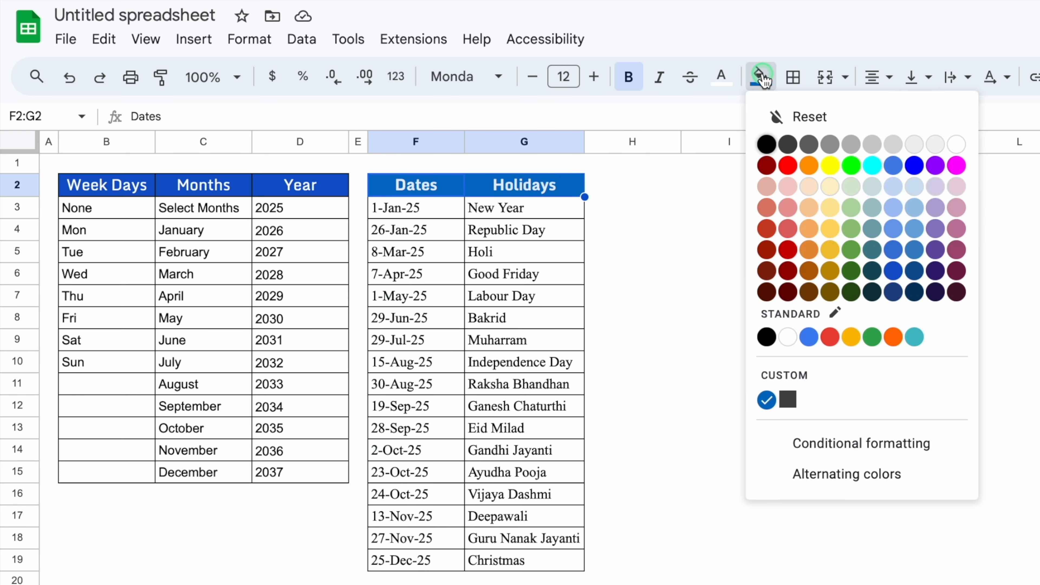
pyautogui.click(817, 394)
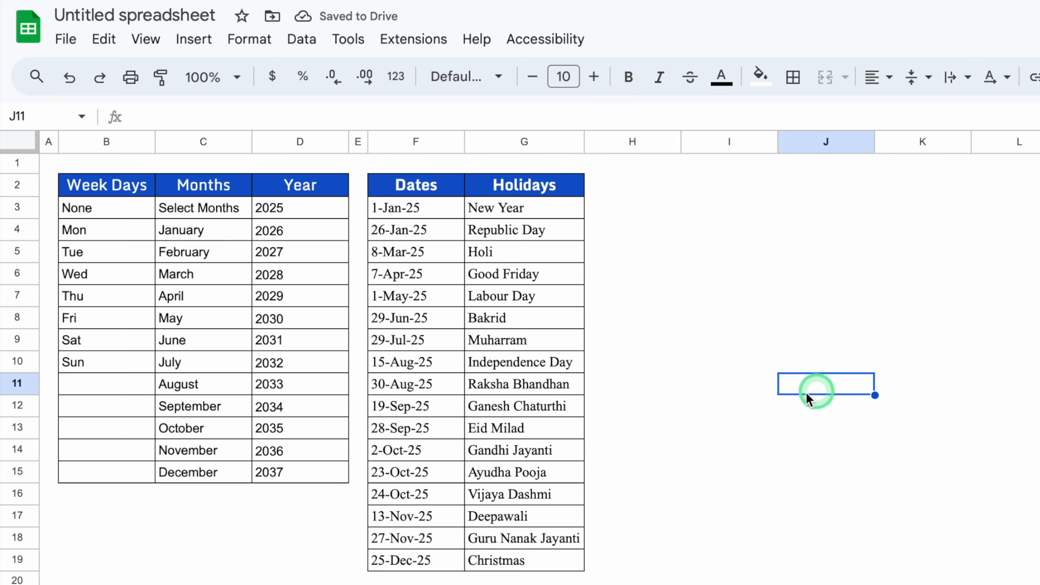
# - Add a new sheet and name it January
pyautogui.click(39, 573)
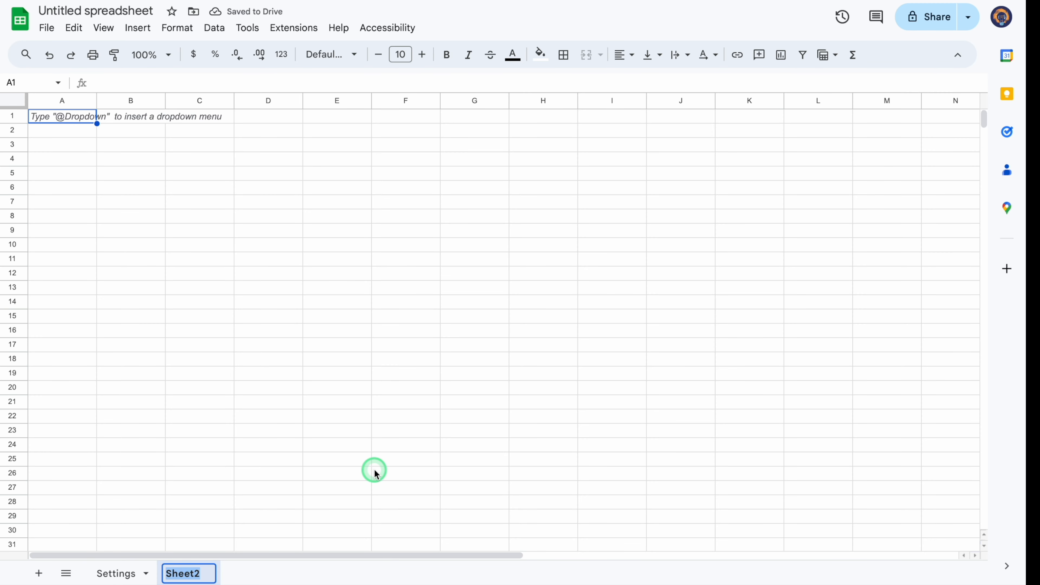
pyautogui.write('January')
pyautogui.click(337, 416)
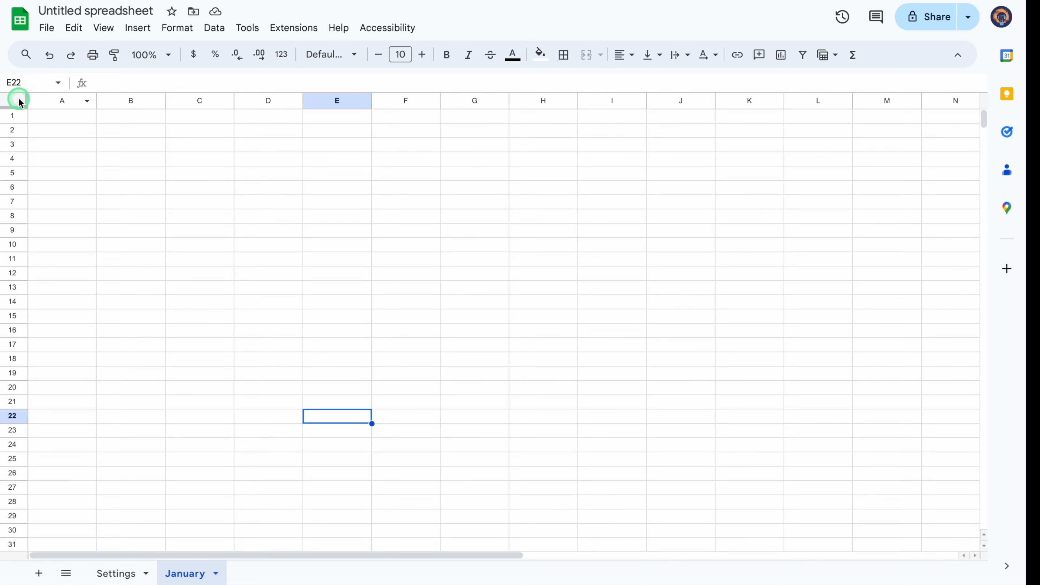
# - Extend the January sheet to column GZ by inserting 26, 52 and 104 columns to the right of the existing ones
pyautogui.click(18, 100)
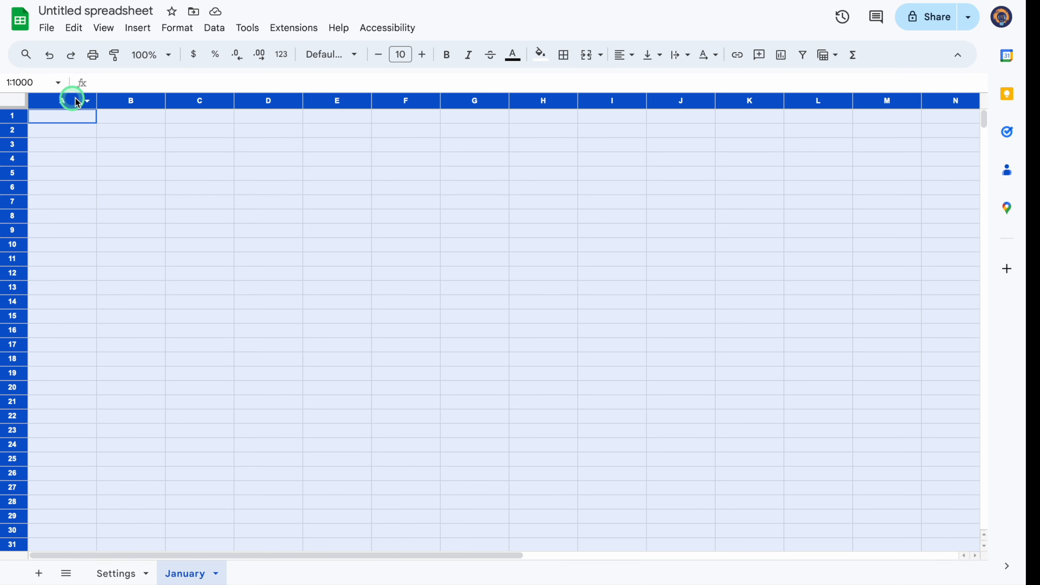
pyautogui.rightClick(137, 106)
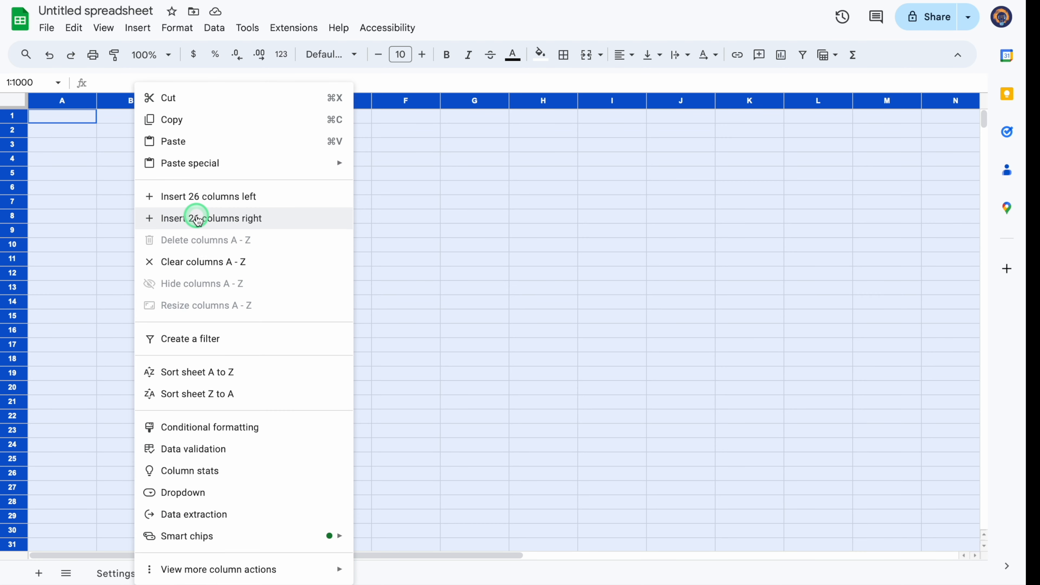
pyautogui.click(197, 219)
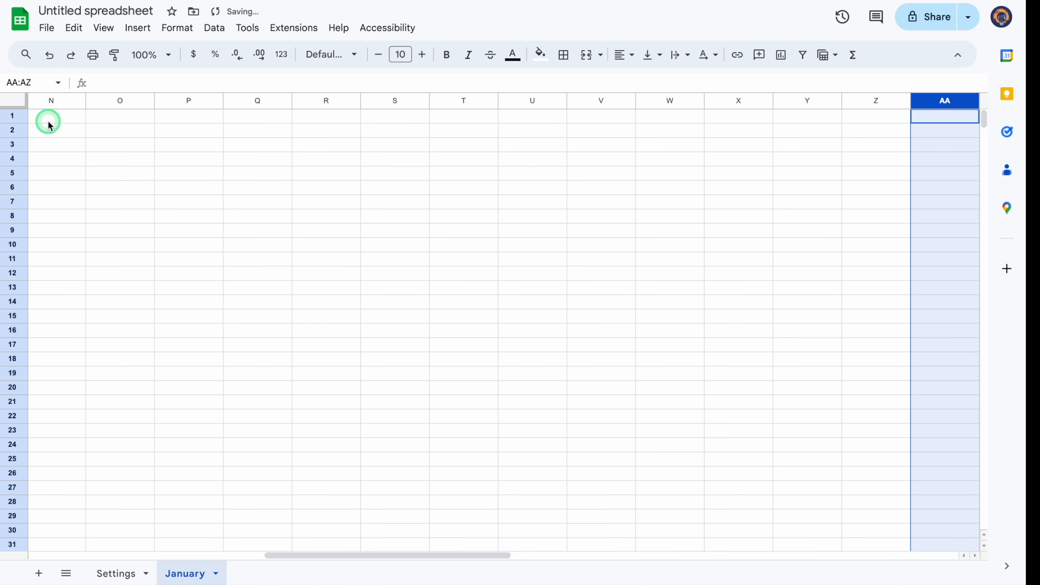
pyautogui.click(18, 99)
pyautogui.rightClick(60, 105)
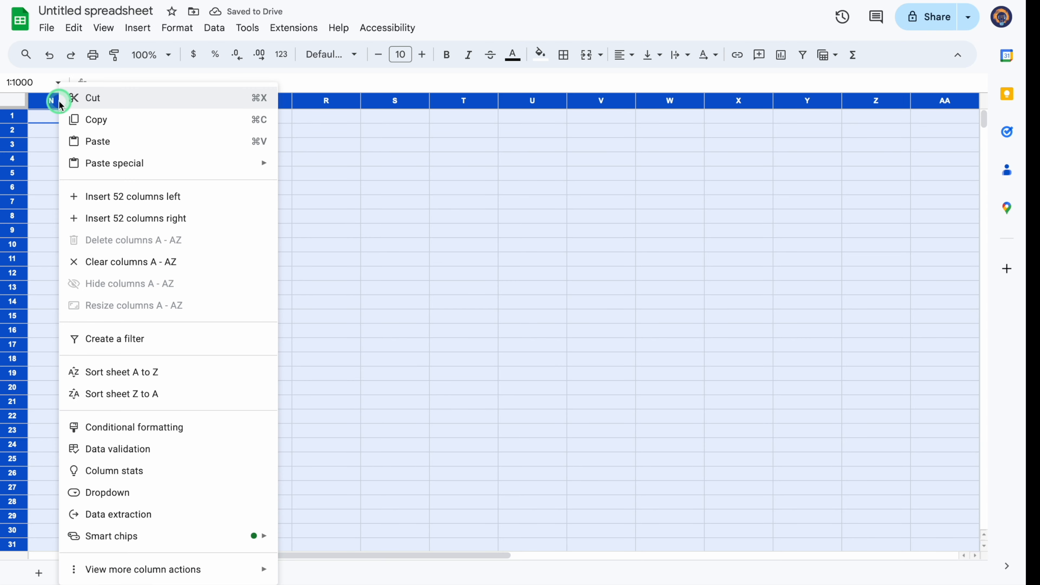
pyautogui.click(129, 218)
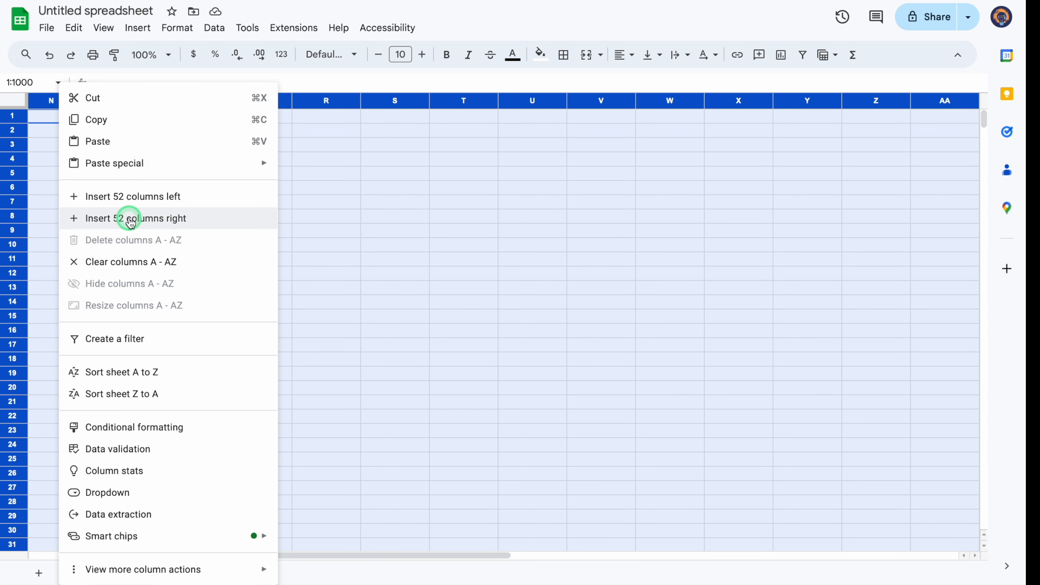
pyautogui.click(55, 116)
pyautogui.click(14, 102)
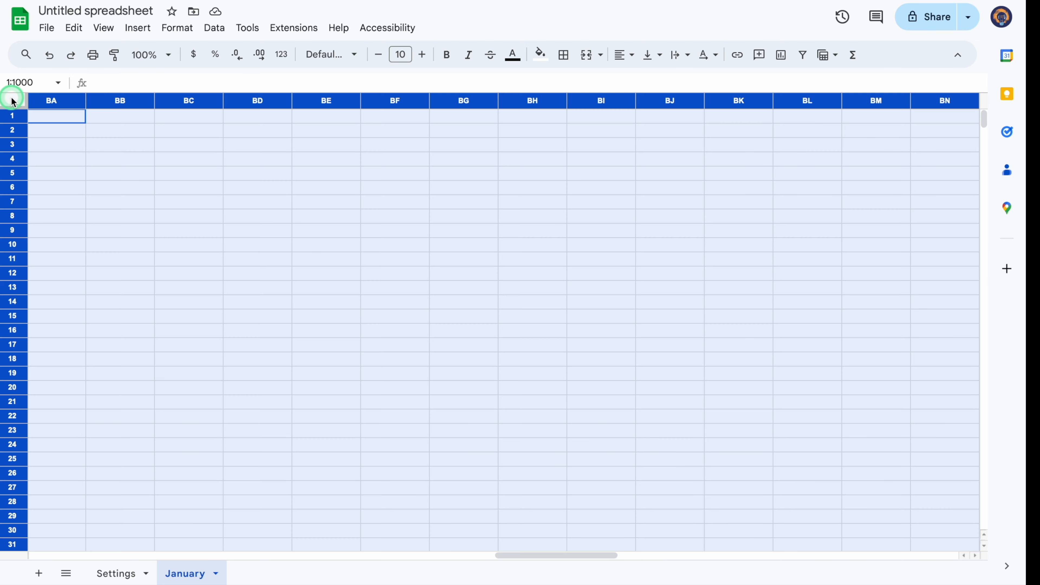
pyautogui.rightClick(120, 101)
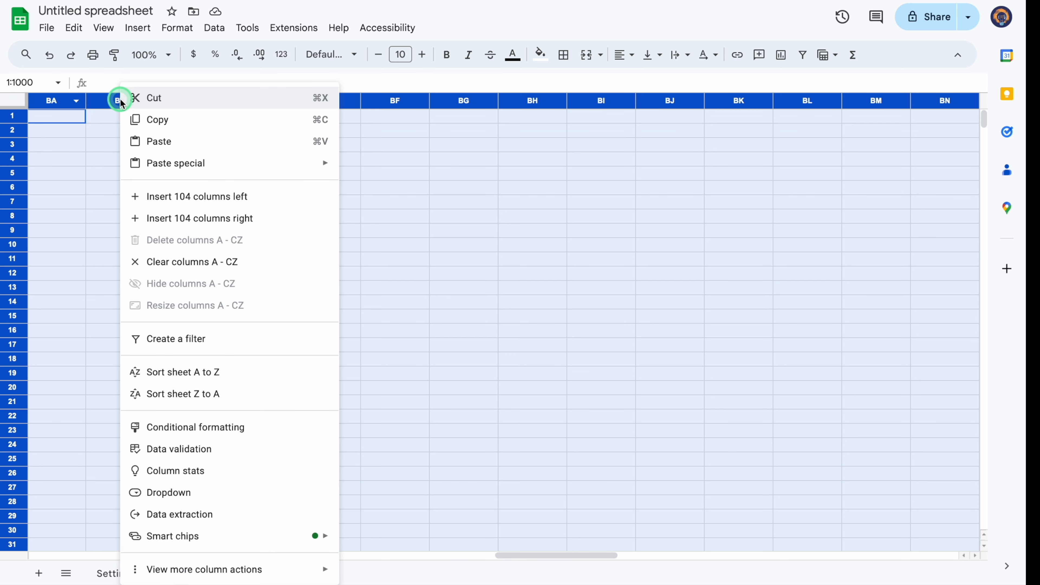
pyautogui.click(184, 218)
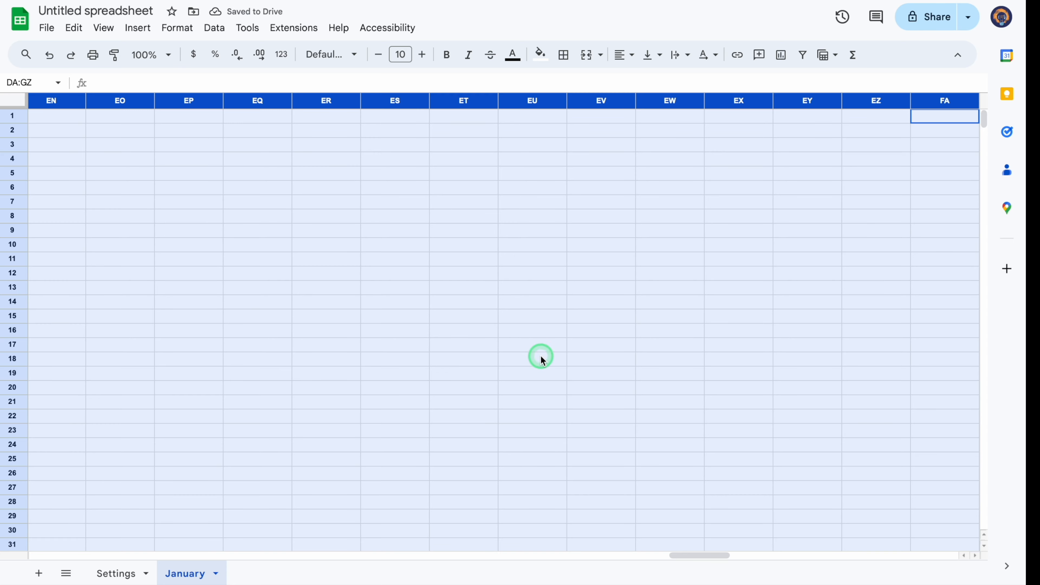
# - Narrow column A of the January sheet to a thin margin
pyautogui.moveTo(702, 549); pyautogui.dragTo(633, 549)
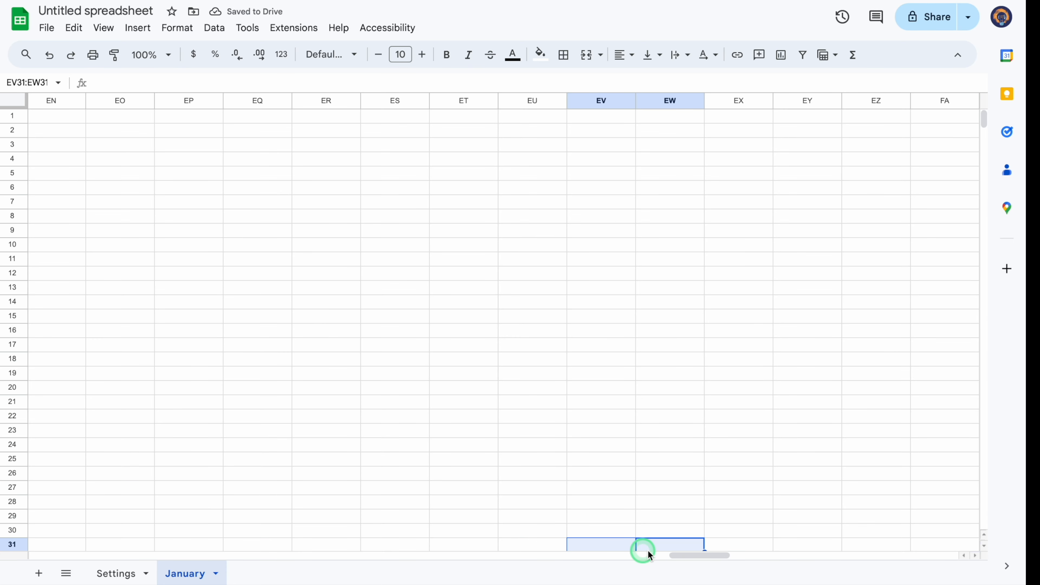
pyautogui.moveTo(708, 557); pyautogui.dragTo(57, 555)
pyautogui.moveTo(96, 100); pyautogui.dragTo(43, 101)
# - Set the vertical alignment of all cells in the January sheet to middle
pyautogui.click(15, 100)
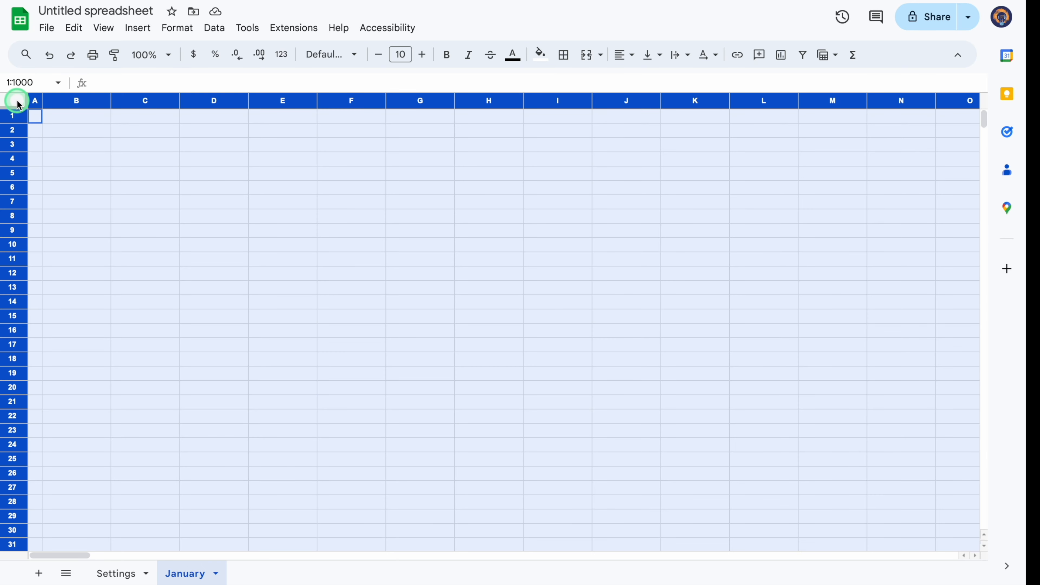
pyautogui.click(660, 56)
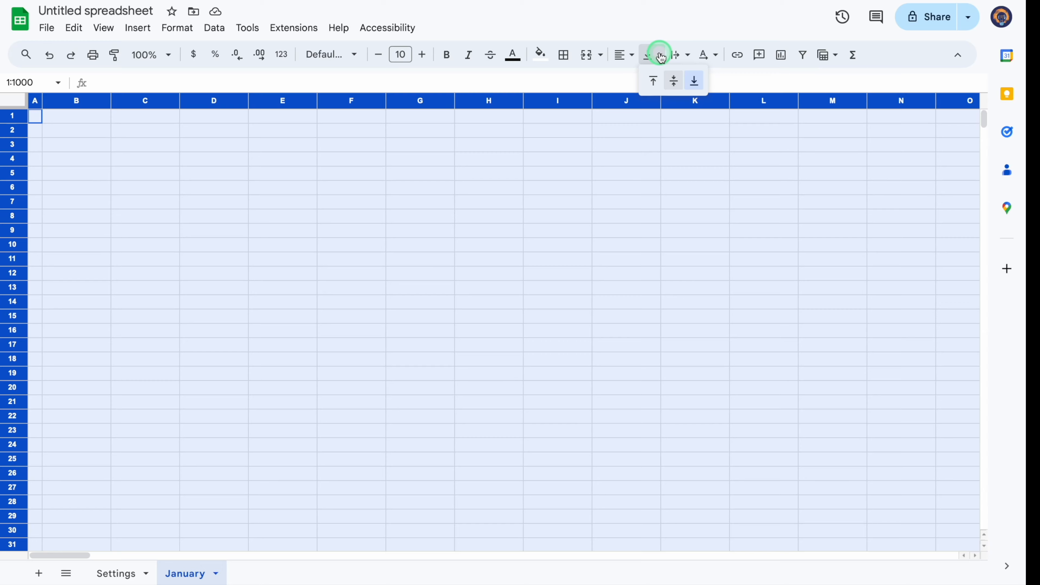
pyautogui.click(674, 80)
# - Merge cells B2:C2 and fill the merge down through row 8
pyautogui.click(97, 139)
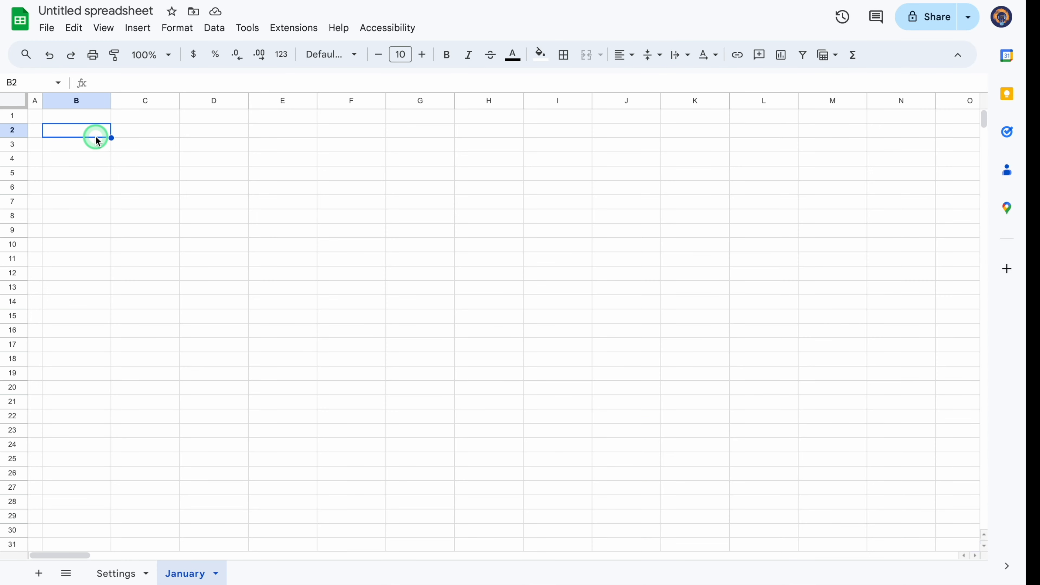
pyautogui.moveTo(96, 133); pyautogui.dragTo(142, 133)
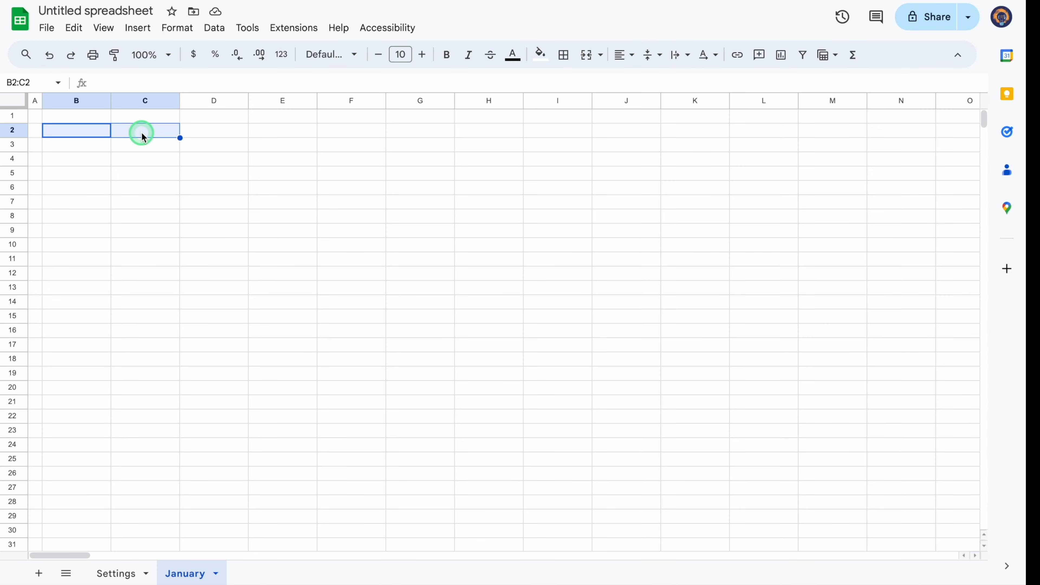
pyautogui.click(601, 56)
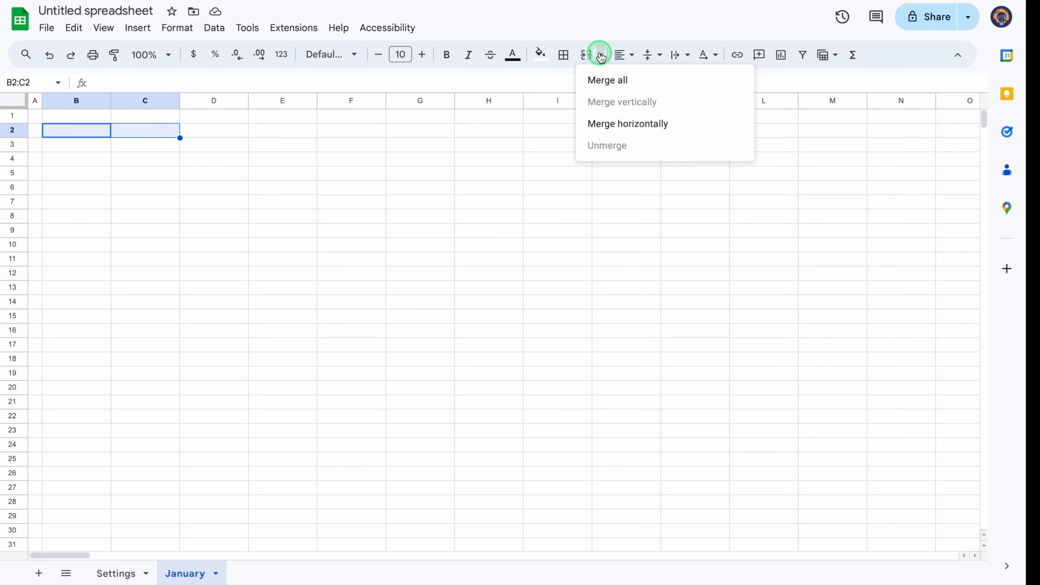
pyautogui.click(609, 80)
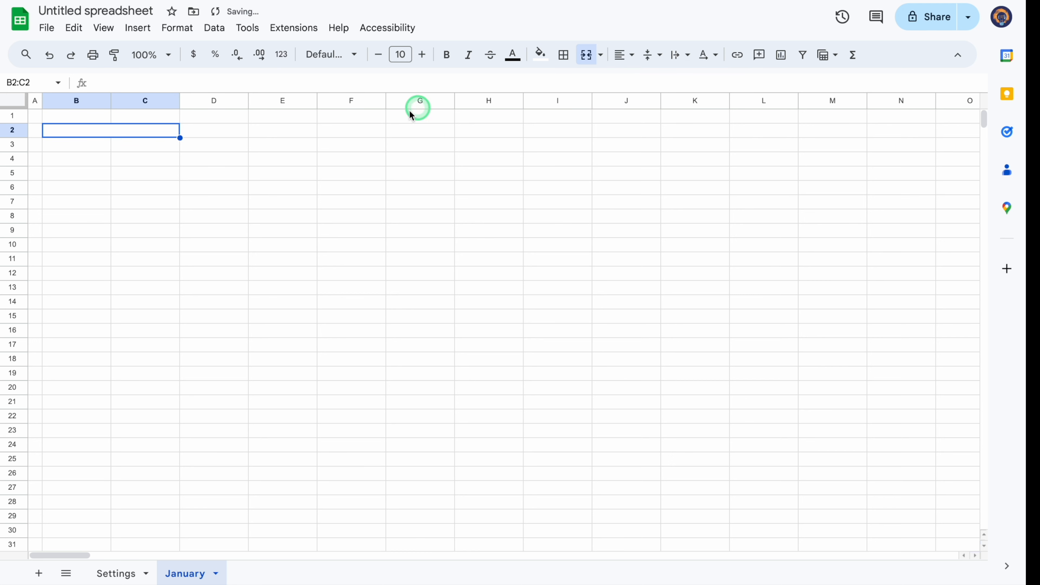
pyautogui.moveTo(176, 220); pyautogui.dragTo(175, 219)
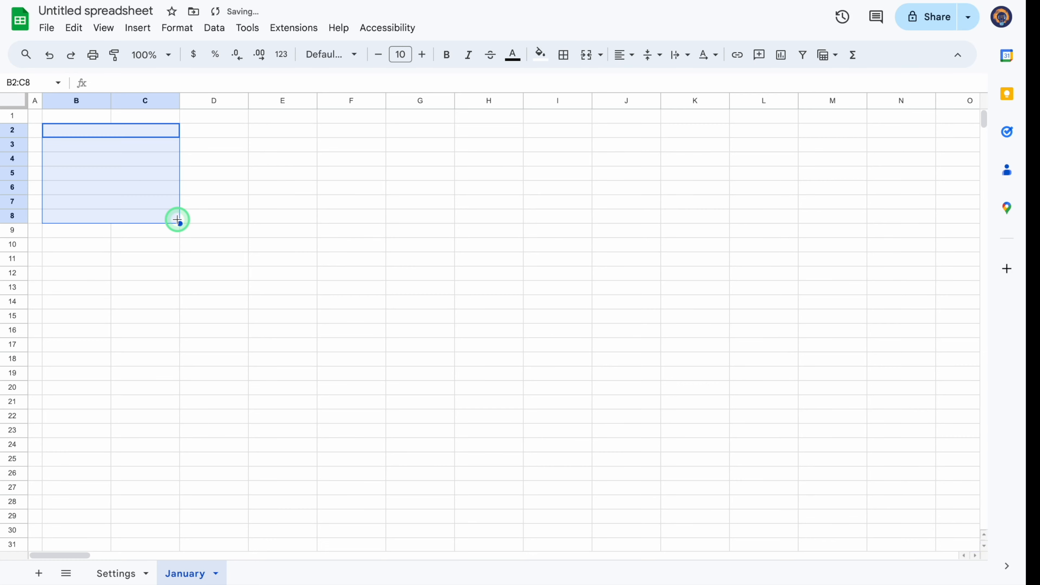
# - Apply all borders to the merged block B2:C8 and widen column C slightly
pyautogui.click(564, 55)
pyautogui.click(570, 84)
pyautogui.moveTo(180, 99); pyautogui.dragTo(205, 102)
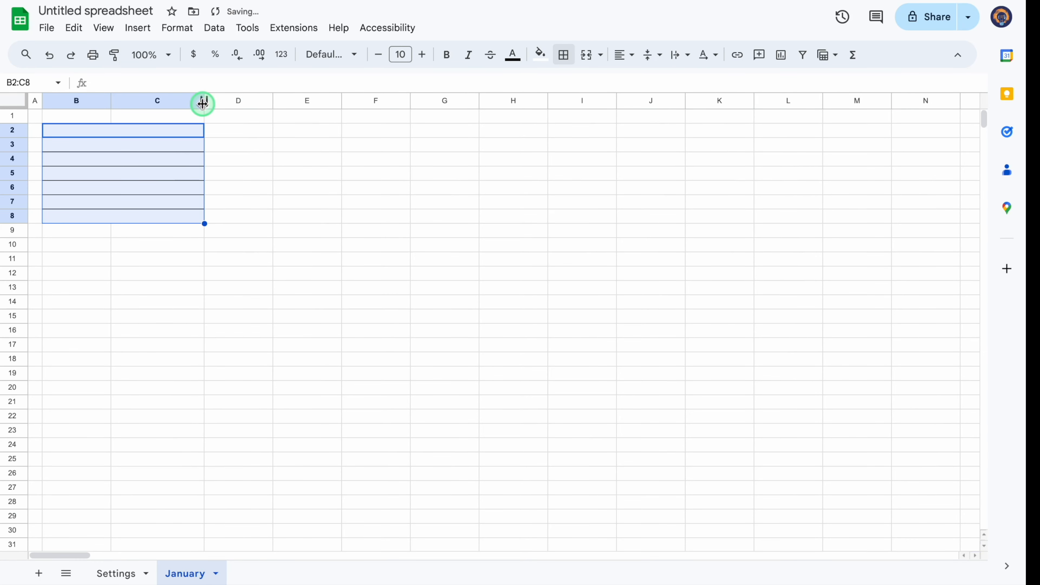
# - Enter the labels Month & Year, Week Offs, Month Start Date and End Date down cells B2 to B5 of the January sheet
pyautogui.scroll(5, 432, 282)
pyautogui.write('Month & Year')
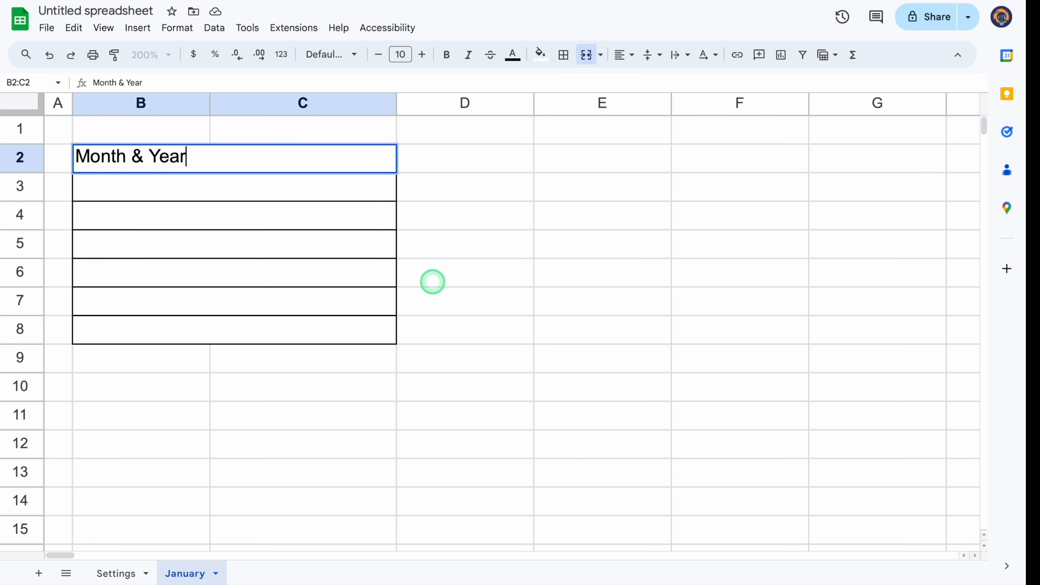
pyautogui.press('Return')
pyautogui.write('Week Offs')
pyautogui.press('Return')
pyautogui.write('Month')
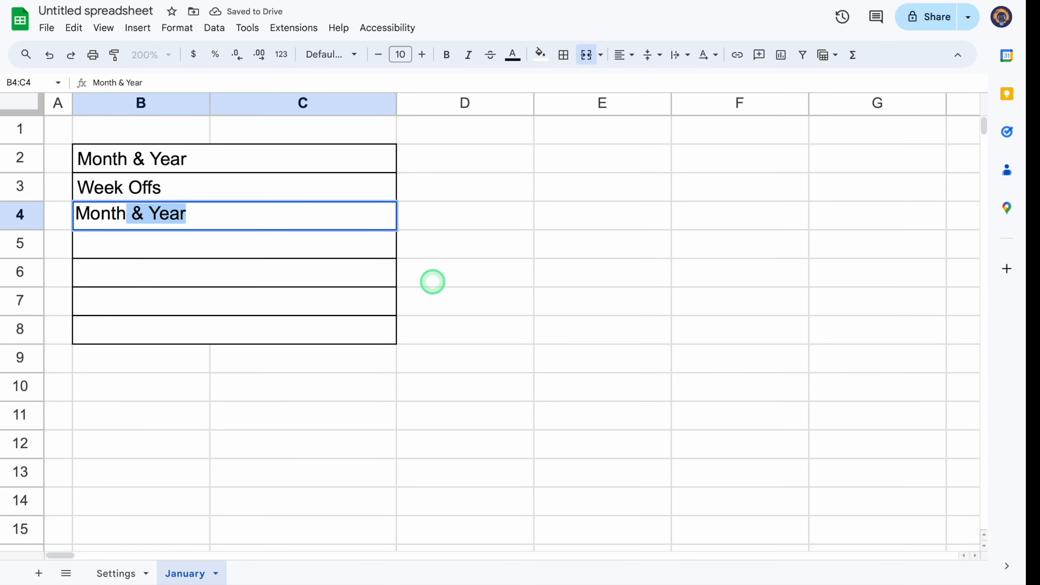
pyautogui.write(' Start Date')
pyautogui.press('Return')
pyautogui.write('End Date')
pyautogui.press('Return')
# - Enter the labels Total Days, Total Working Days and Total Holidays & Week Offs in B6 to B8
pyautogui.write('Total Days')
pyautogui.press('Return')
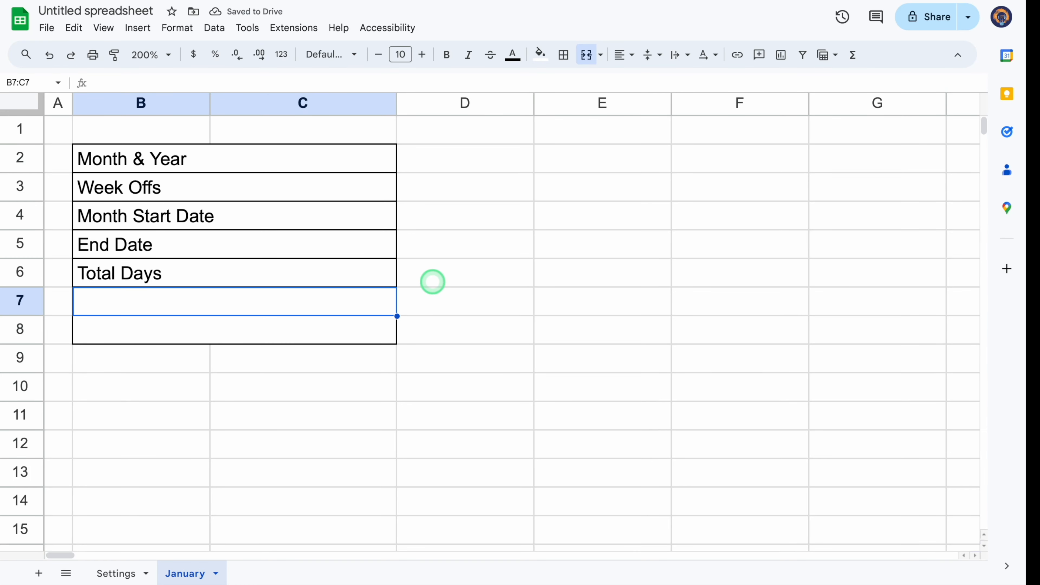
pyautogui.write('Total Working Days')
pyautogui.press('Return')
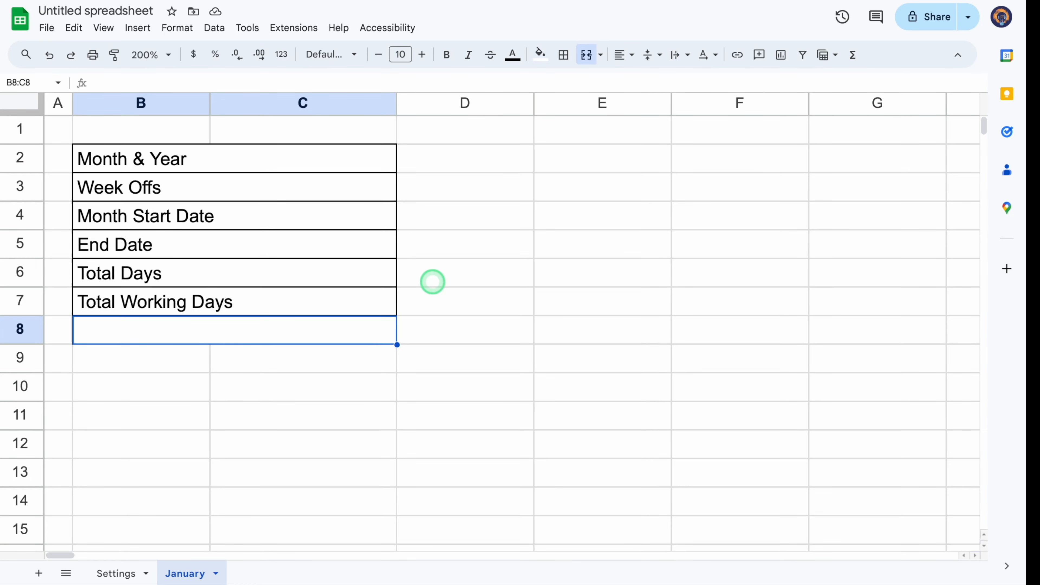
pyautogui.write('Total H')
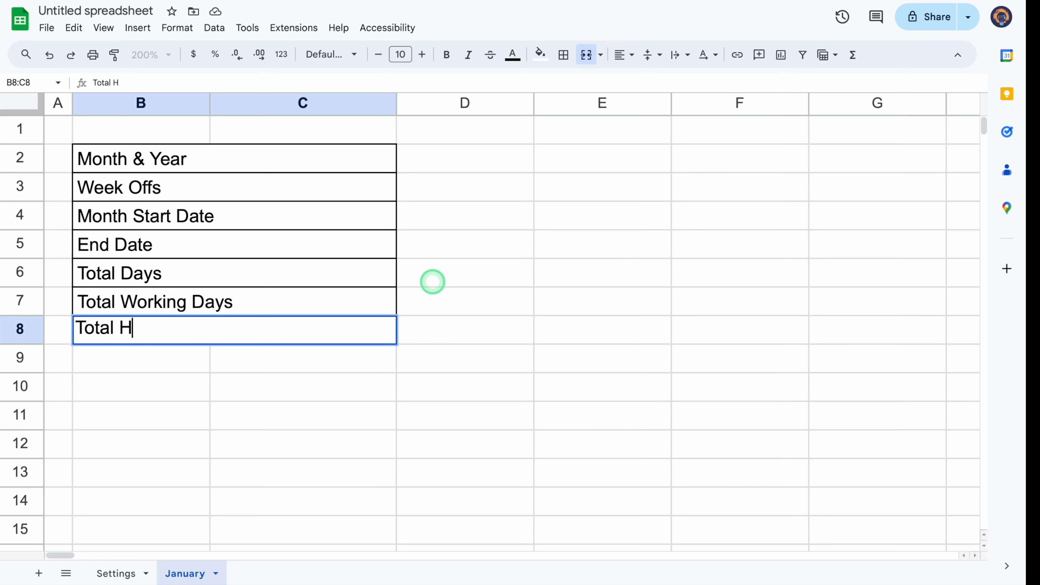
pyautogui.write('olidays & Week Offs')
pyautogui.press('Return')
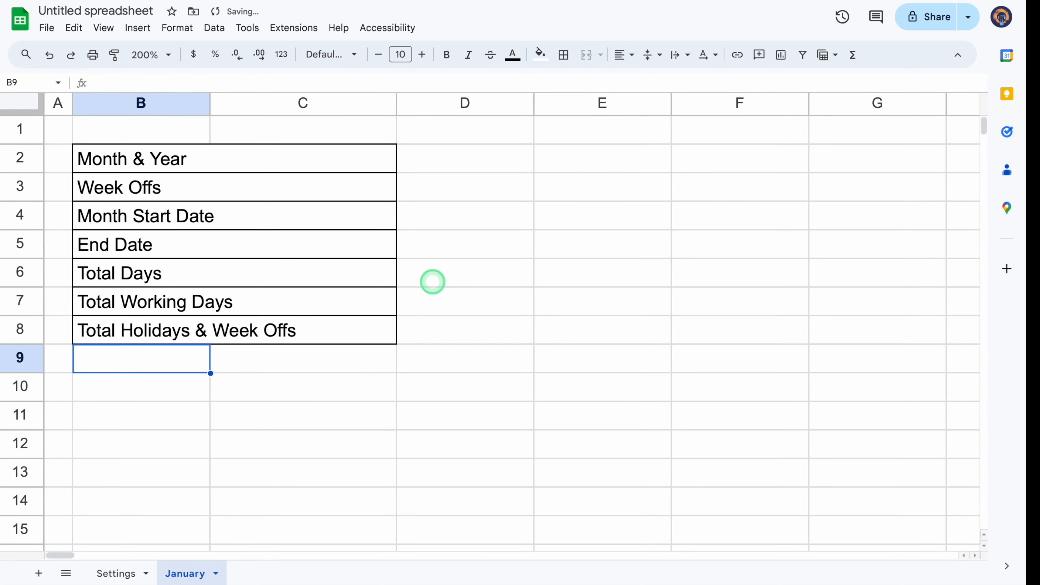
# - Apply all borders to the range D2:E8 beside the labels
pyautogui.click(461, 157)
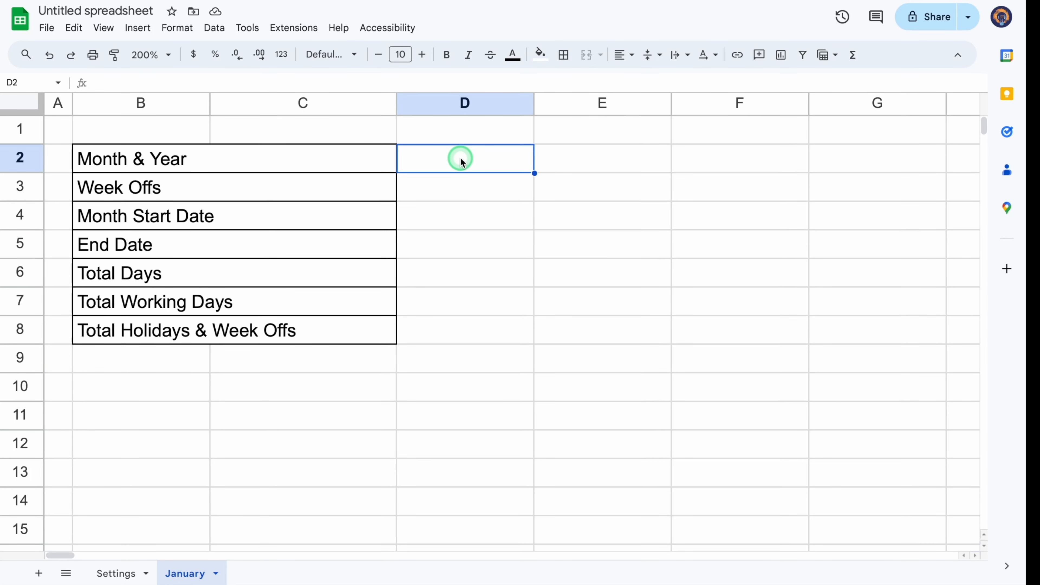
pyautogui.moveTo(469, 158); pyautogui.dragTo(563, 231)
pyautogui.moveTo(564, 272); pyautogui.dragTo(568, 333)
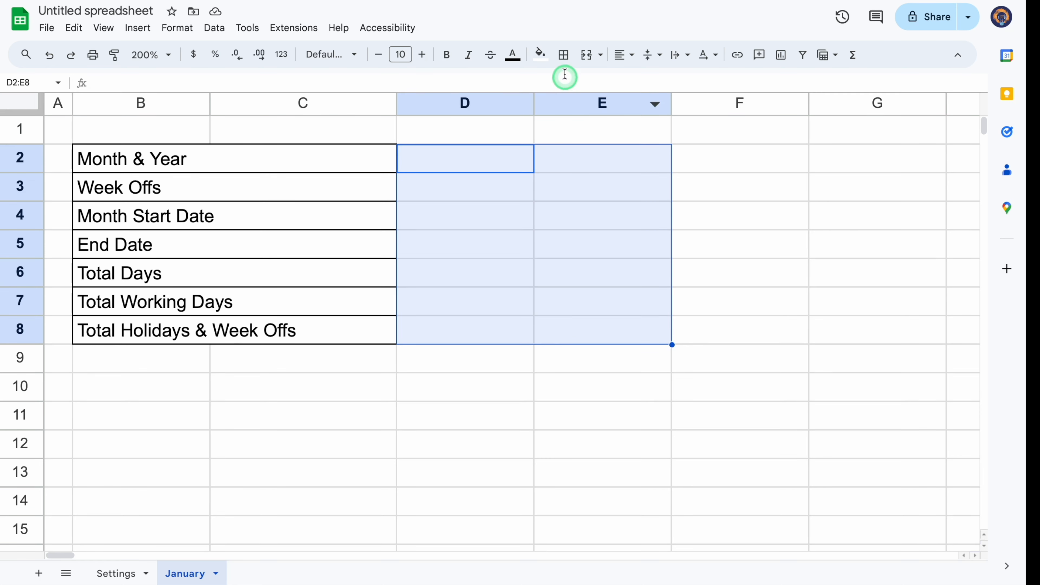
pyautogui.click(564, 55)
pyautogui.click(571, 85)
# - Add a data validation rule to D2 with the criteria Dropdown (from a range)
pyautogui.click(487, 163)
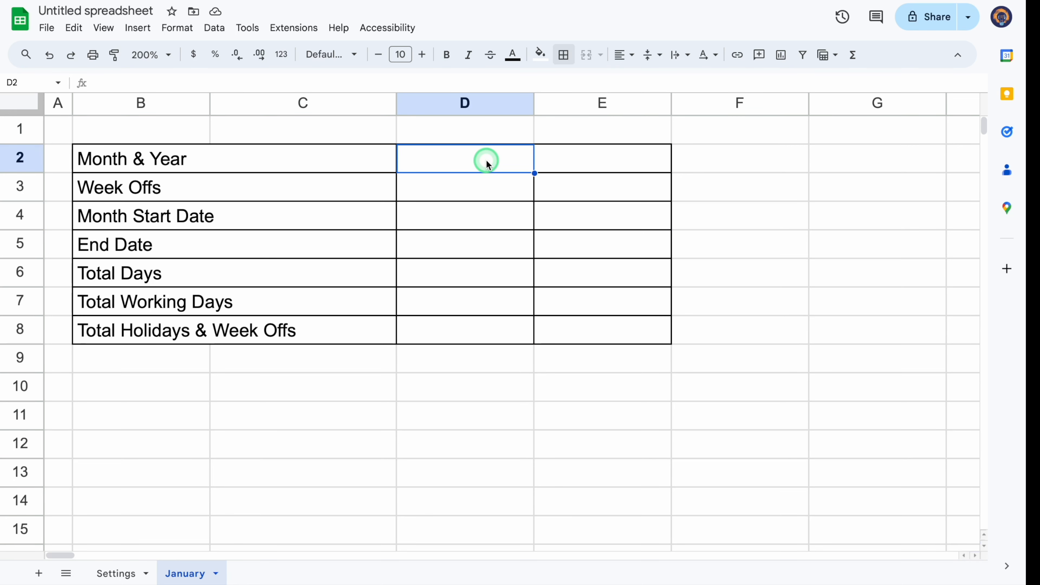
pyautogui.click(214, 27)
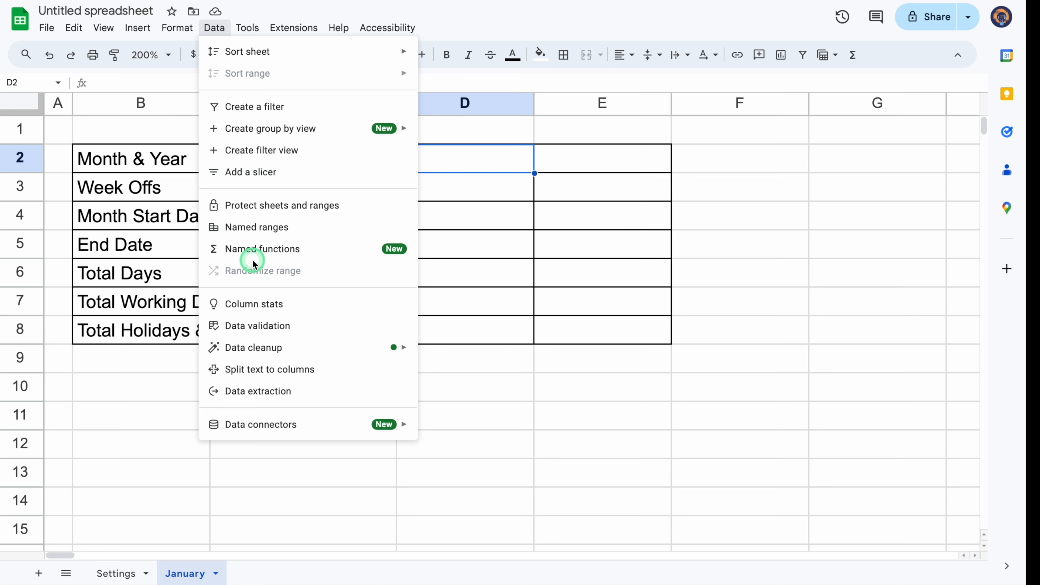
pyautogui.click(271, 326)
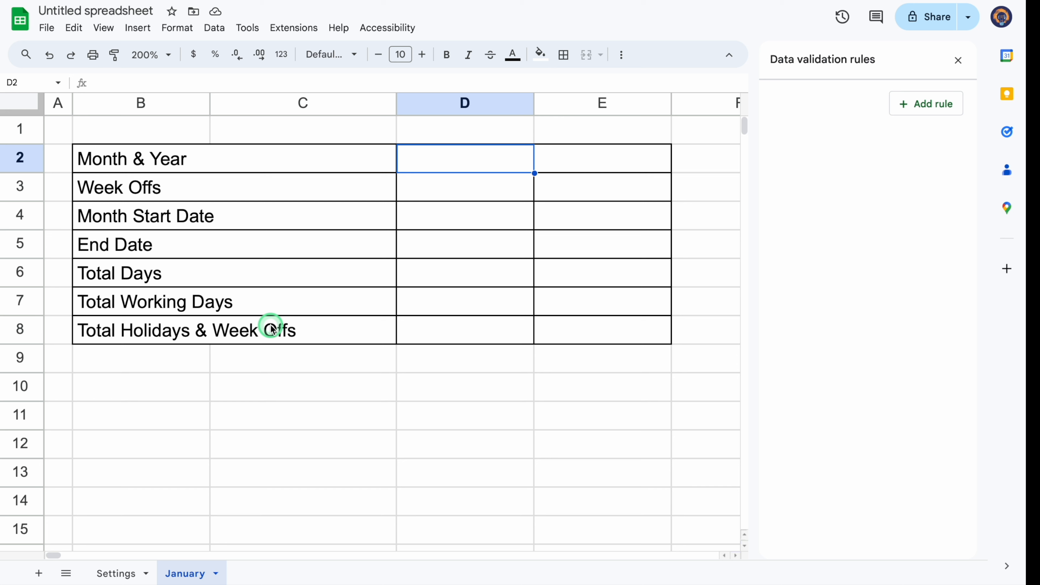
pyautogui.click(933, 105)
pyautogui.click(915, 185)
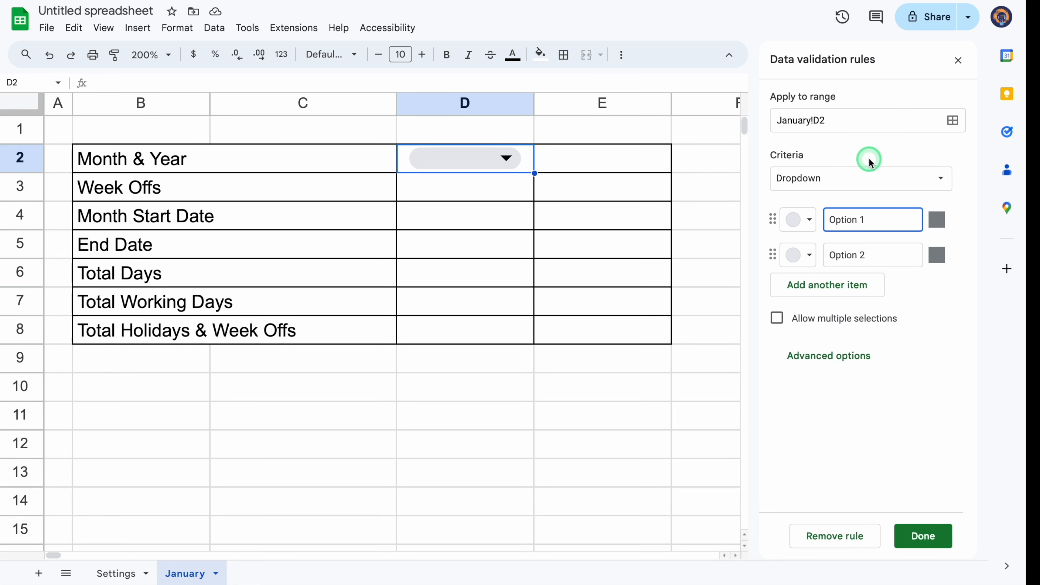
pyautogui.click(934, 181)
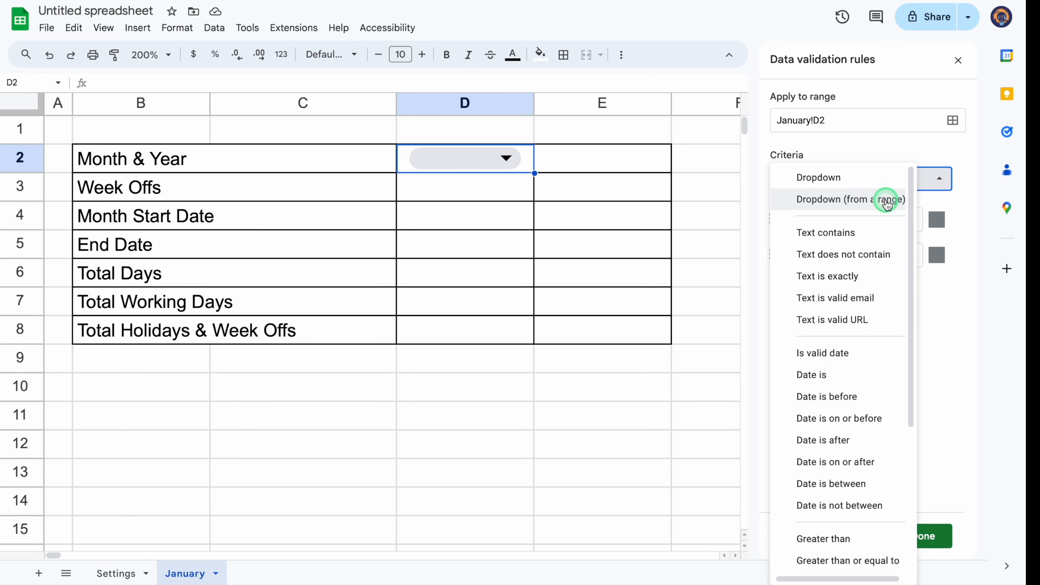
pyautogui.click(874, 201)
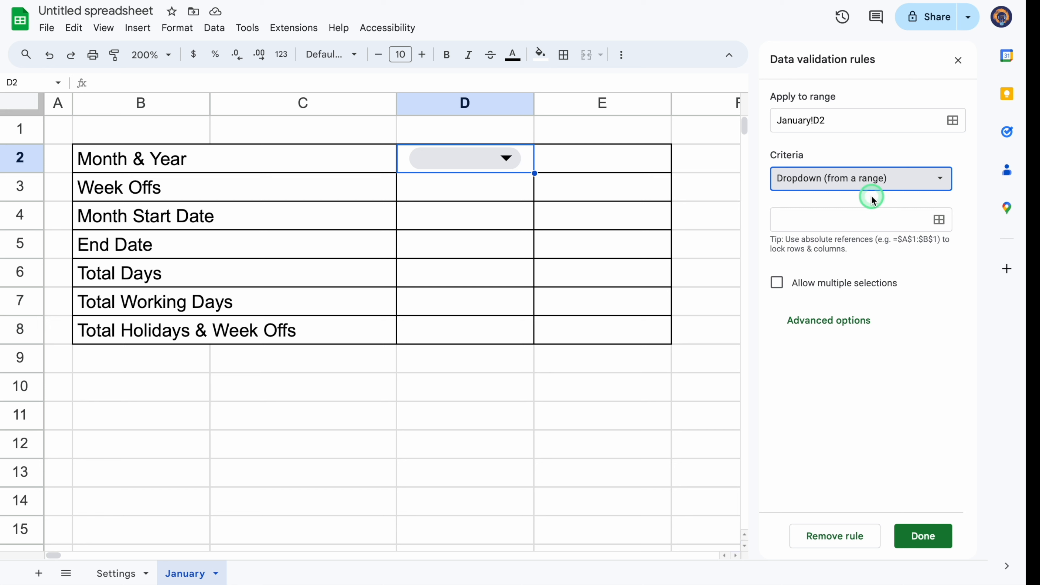
pyautogui.click(866, 219)
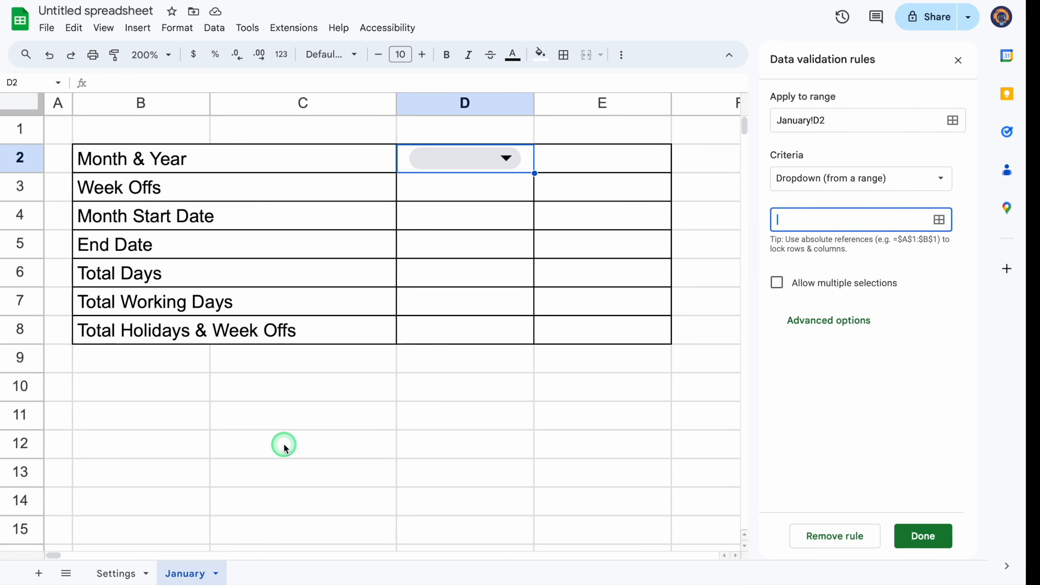
# - Set the source range of the D2 dropdown to the months list, Settings!C3:C15
pyautogui.click(116, 574)
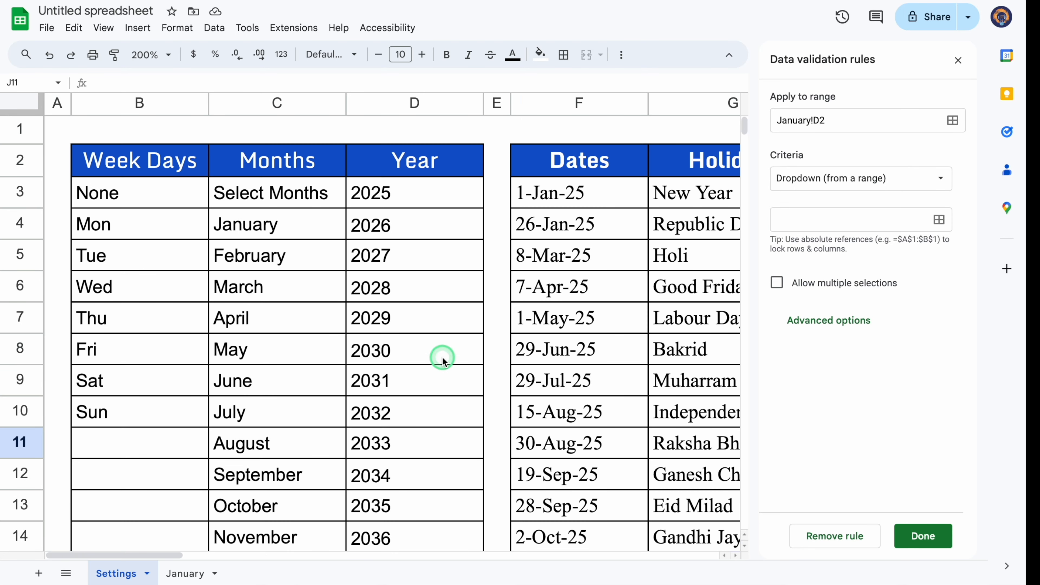
pyautogui.click(805, 220)
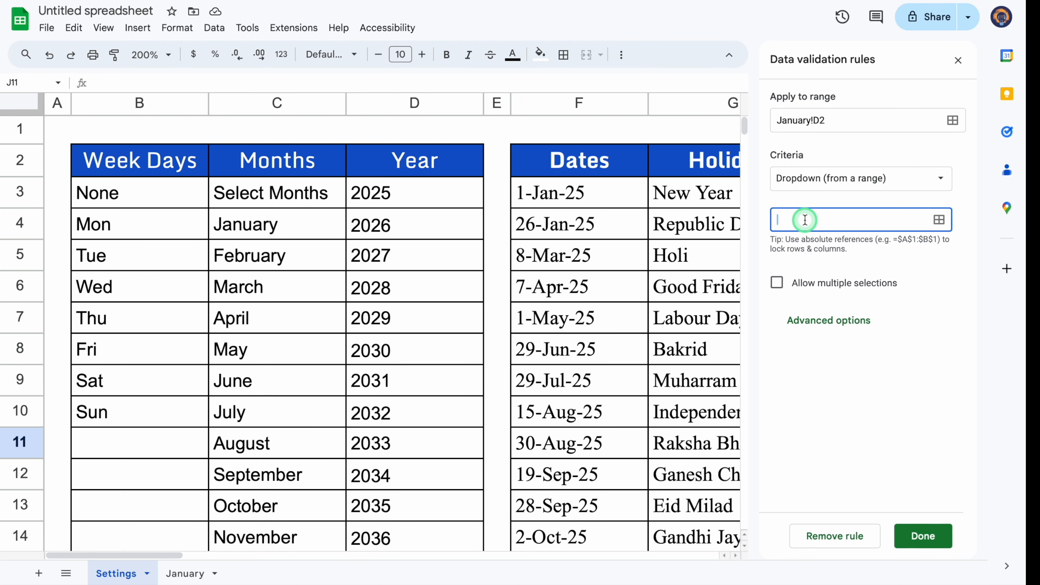
pyautogui.click(286, 194)
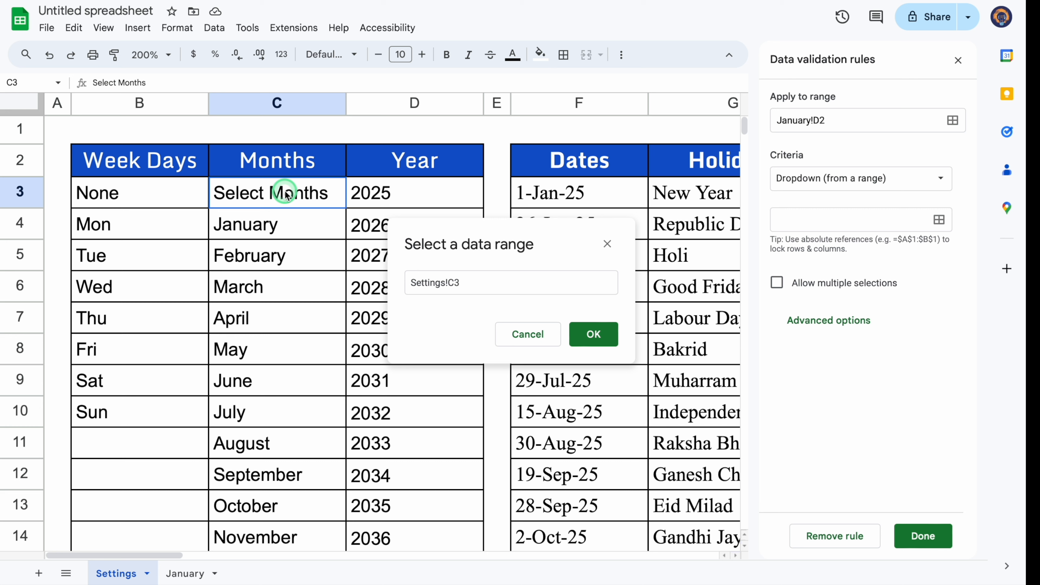
pyautogui.moveTo(285, 194); pyautogui.dragTo(290, 328)
pyautogui.click(595, 334)
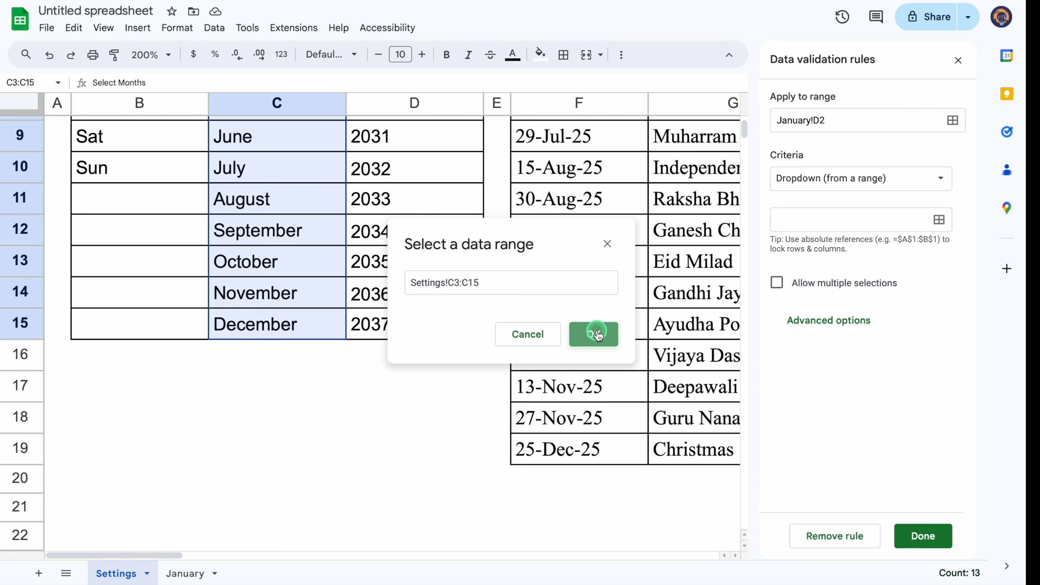
# - Colour the dropdown's January option dark red, and save the rule with the Arrow display style
pyautogui.click(802, 286)
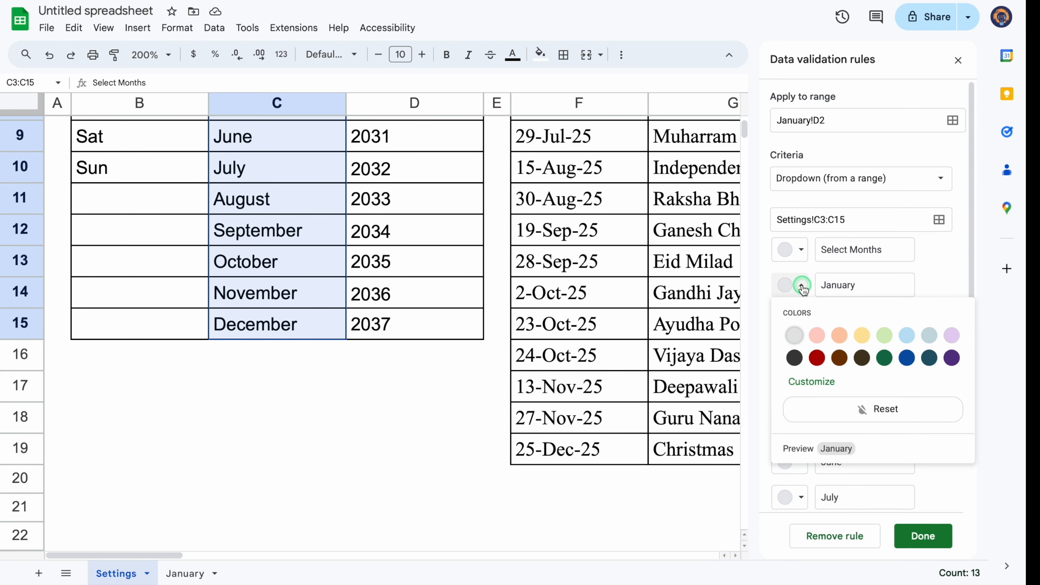
pyautogui.click(817, 357)
pyautogui.moveTo(972, 295); pyautogui.dragTo(976, 459)
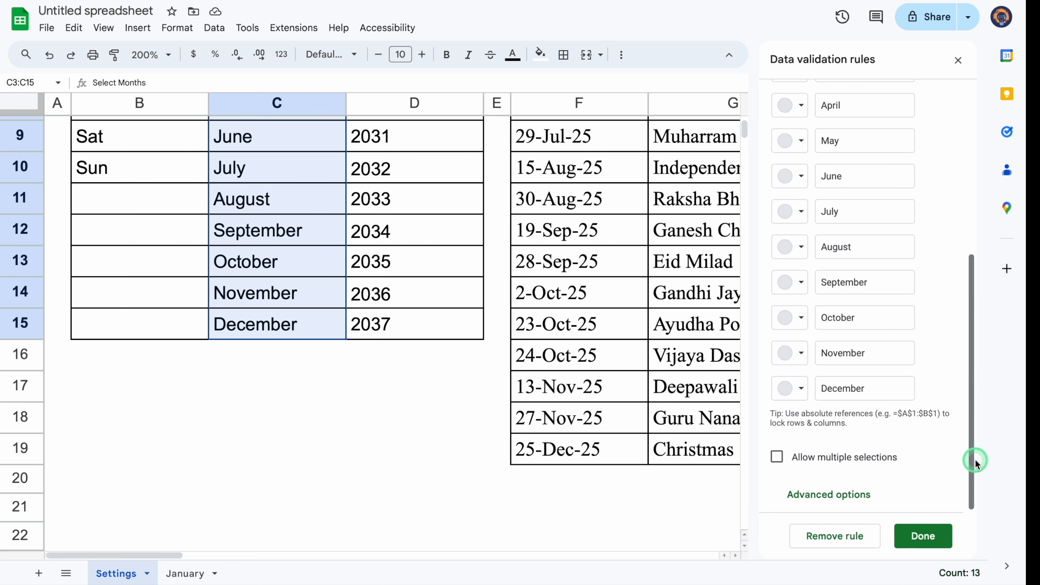
pyautogui.click(840, 497)
pyautogui.moveTo(960, 351); pyautogui.dragTo(982, 443)
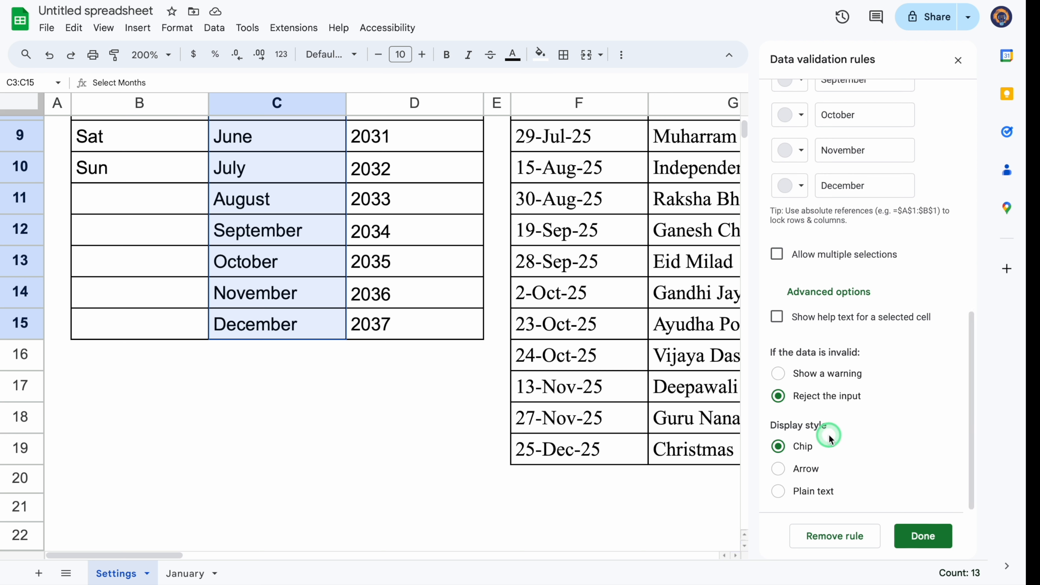
pyautogui.click(781, 468)
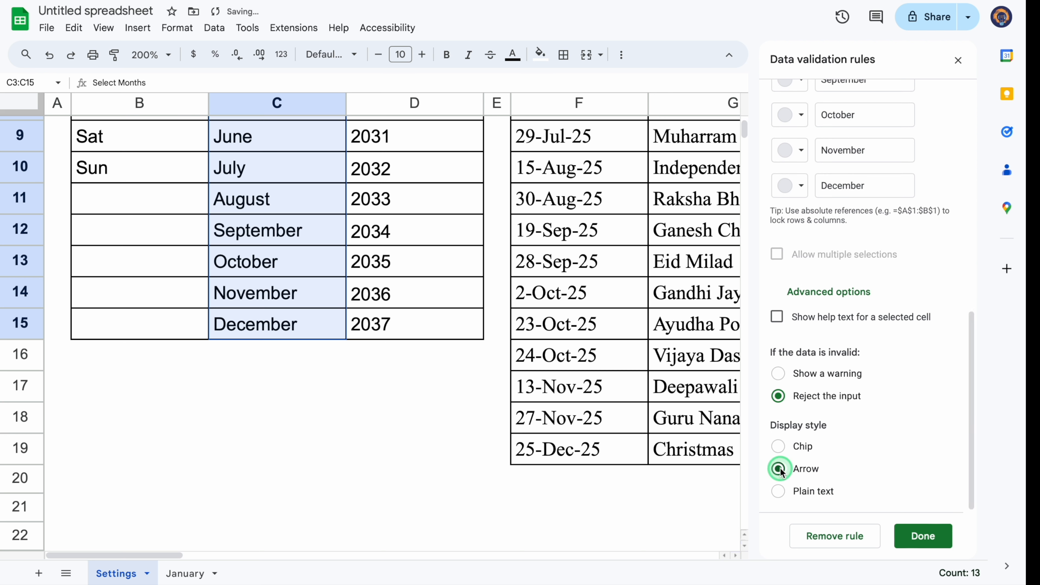
pyautogui.click(927, 535)
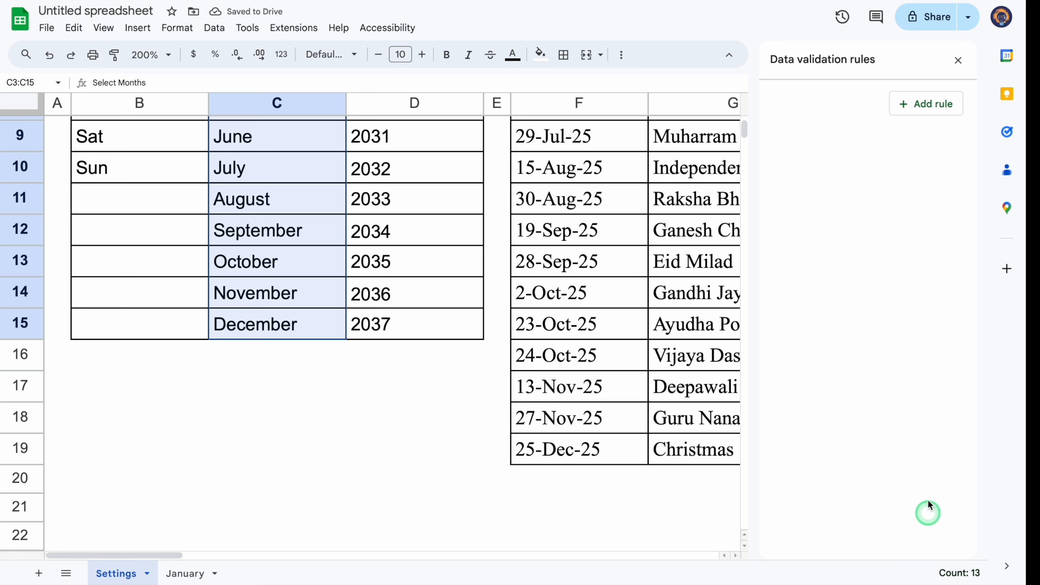
# - Return to the January sheet, close the validation rules and choose January from the D2 dropdown
pyautogui.click(188, 574)
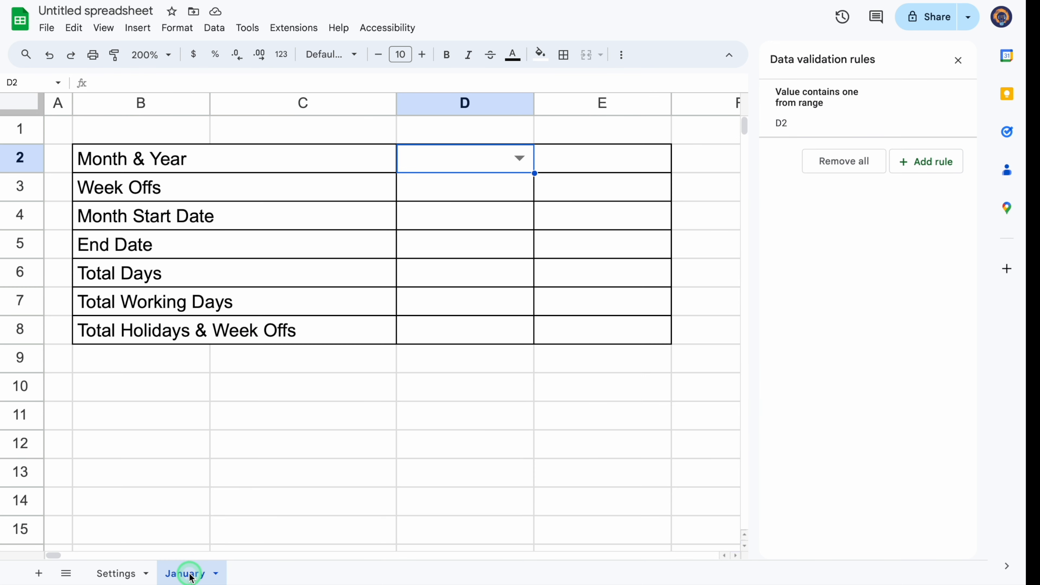
pyautogui.click(958, 61)
pyautogui.click(519, 157)
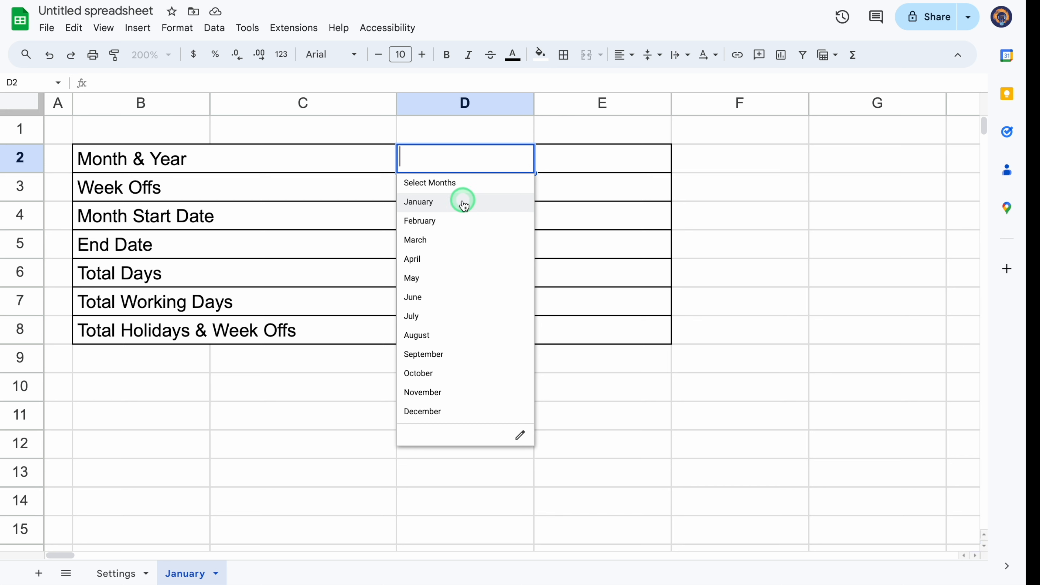
pyautogui.click(465, 202)
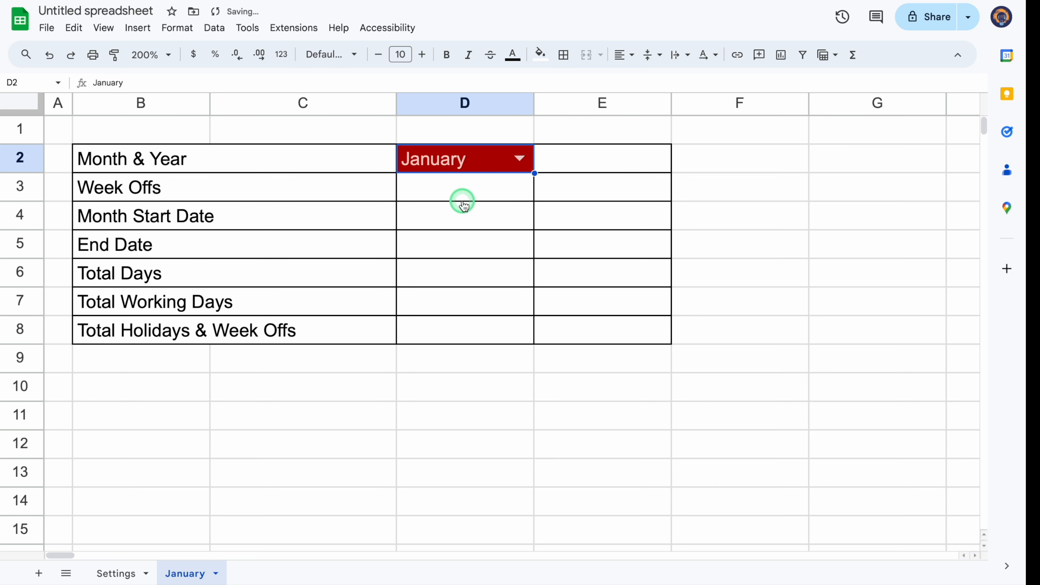
# - Add a data validation rule to E2 with the criteria Dropdown (from a range)
pyautogui.click(578, 157)
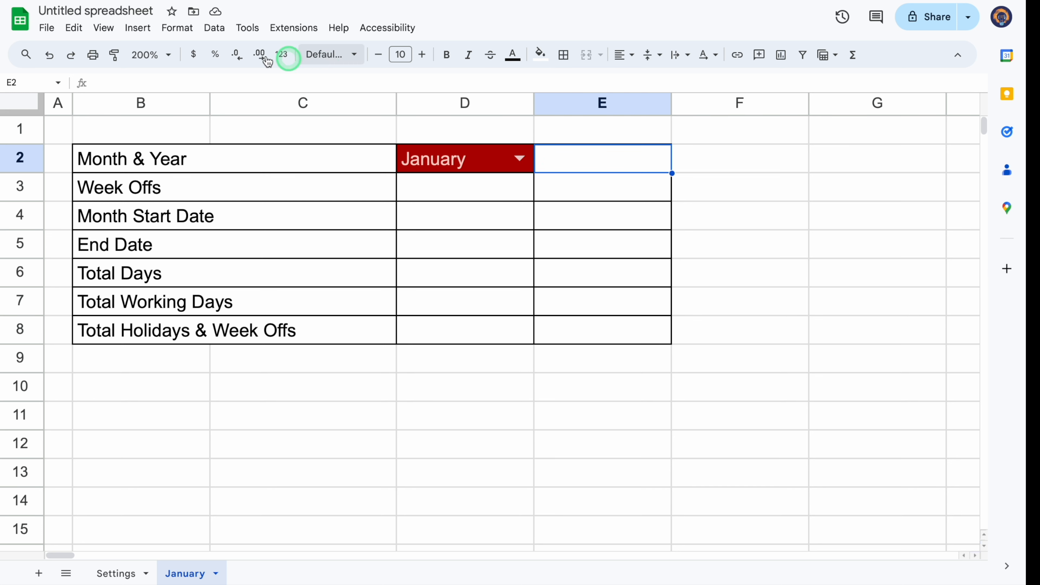
pyautogui.click(214, 27)
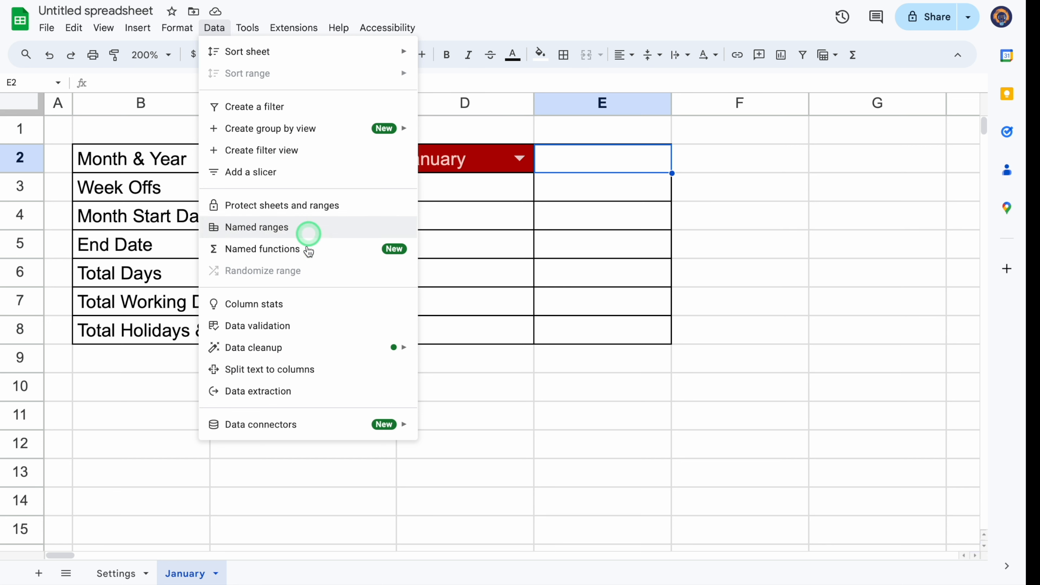
pyautogui.click(257, 326)
pyautogui.click(924, 163)
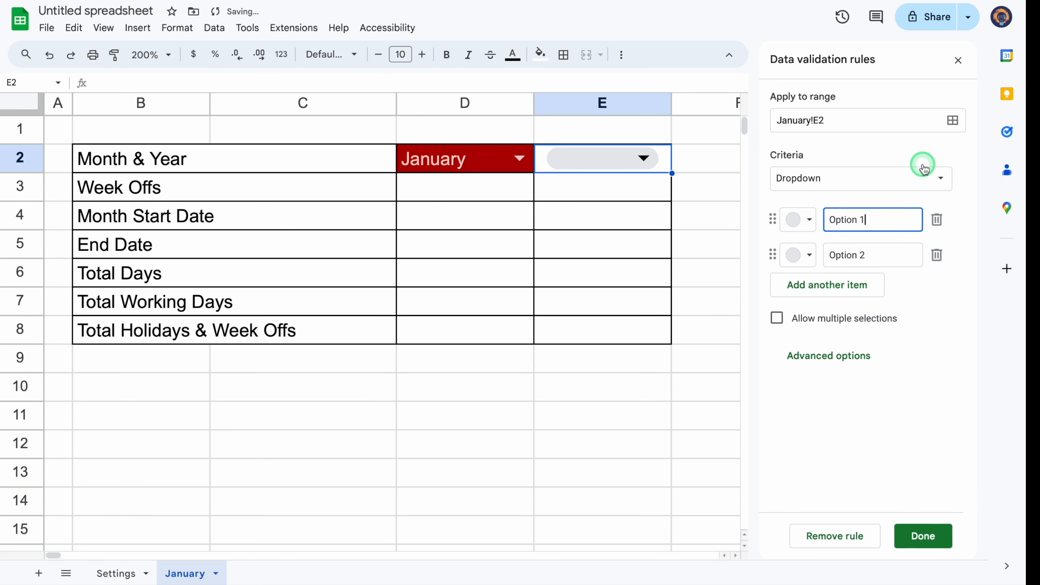
pyautogui.click(940, 179)
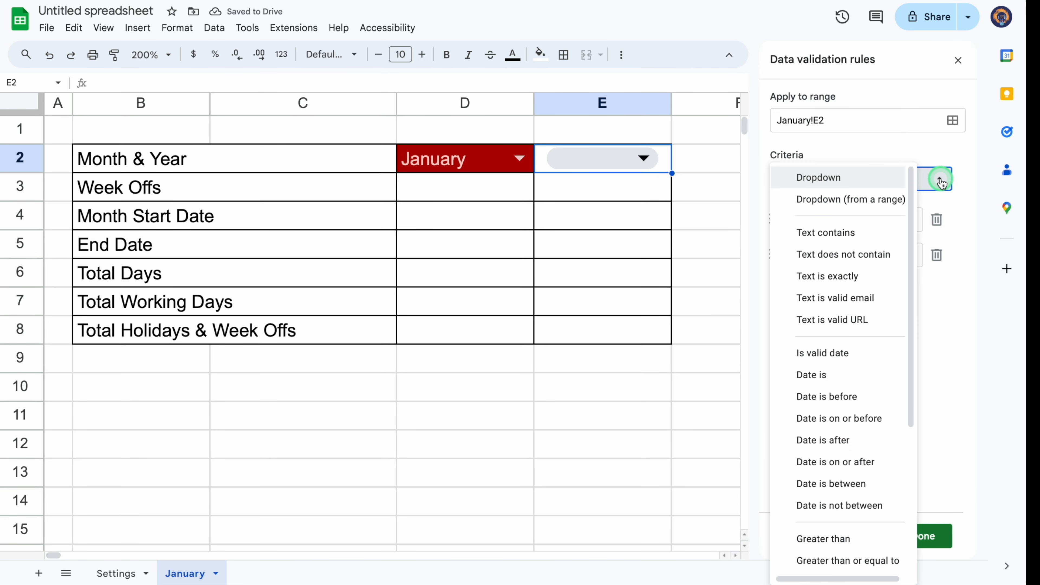
pyautogui.click(867, 204)
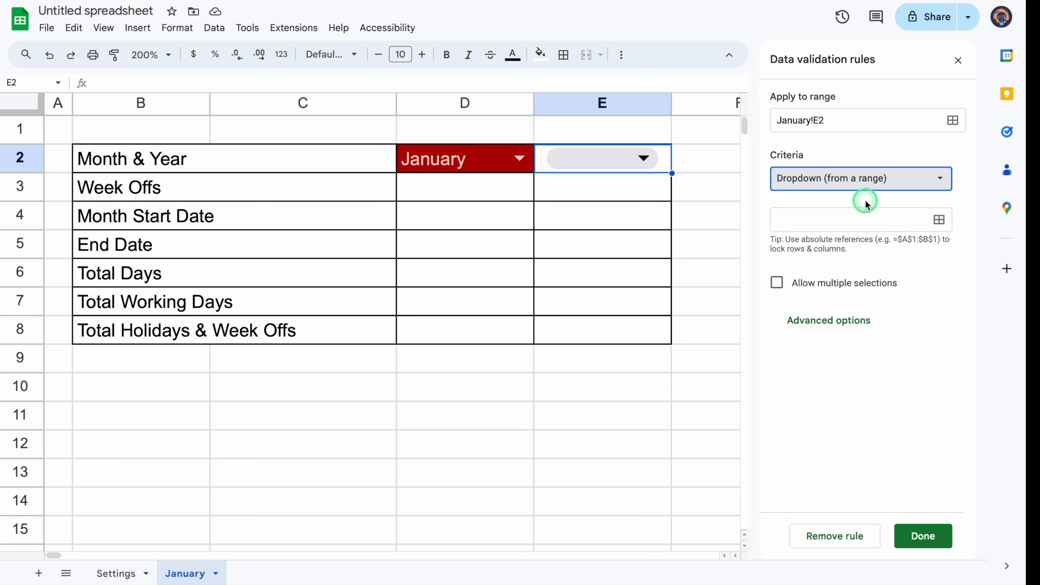
pyautogui.click(850, 220)
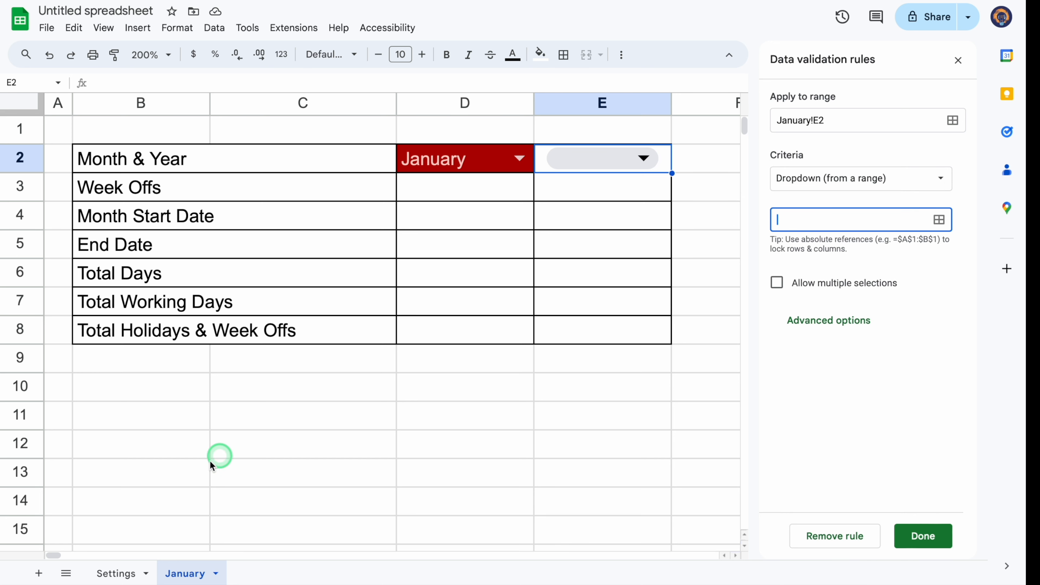
# - Set the source range of the E2 dropdown to the years list, Settings!D3:D15
pyautogui.click(121, 575)
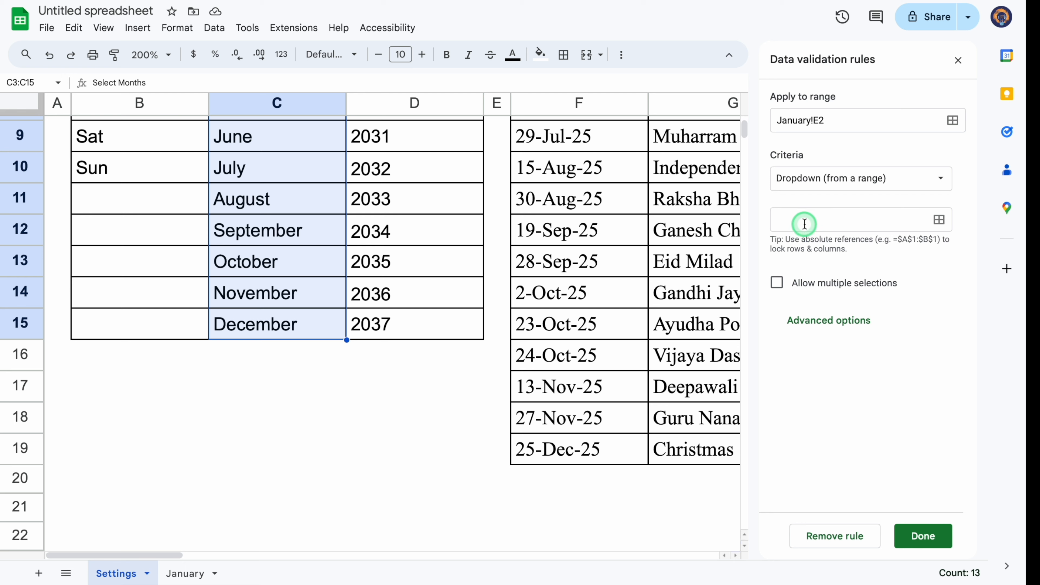
pyautogui.click(745, 123)
pyautogui.moveTo(414, 193); pyautogui.dragTo(420, 381)
pyautogui.click(594, 334)
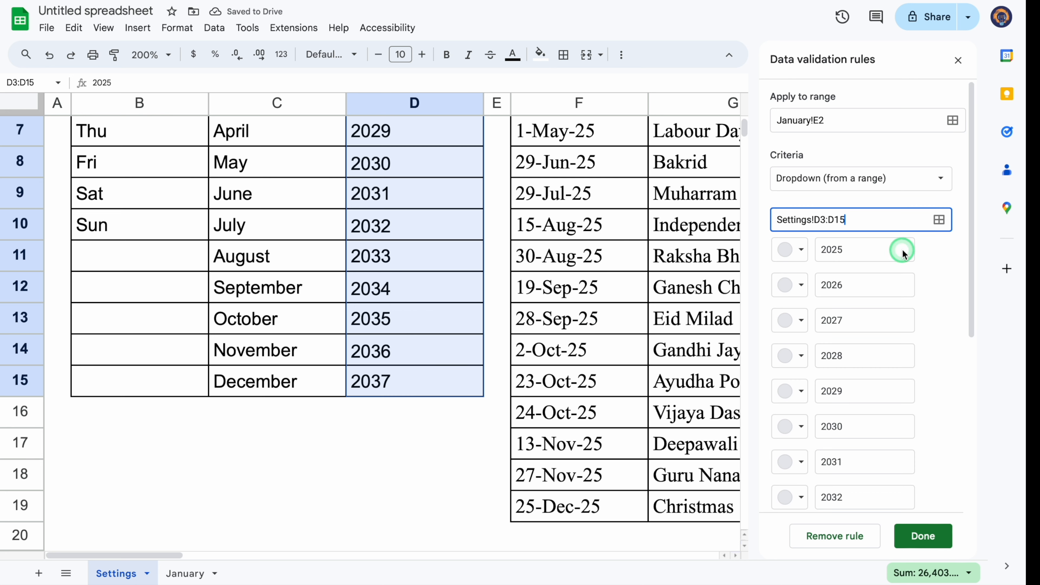
# - Colour the E2 dropdown's 2025 option dark blue, and save the rule with the Arrow display style
pyautogui.click(802, 251)
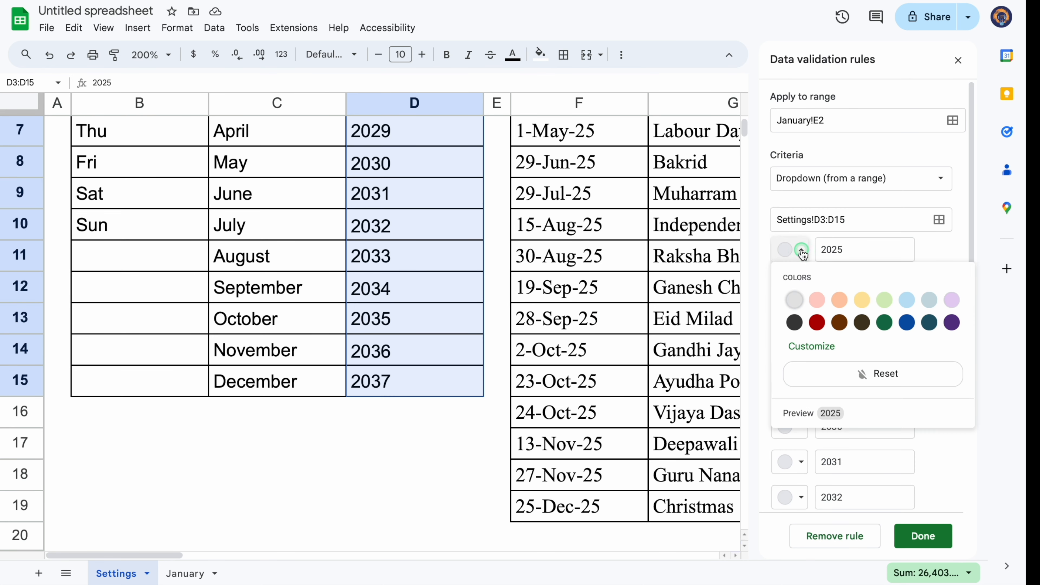
pyautogui.click(870, 298)
pyautogui.click(906, 322)
pyautogui.moveTo(974, 256); pyautogui.dragTo(980, 469)
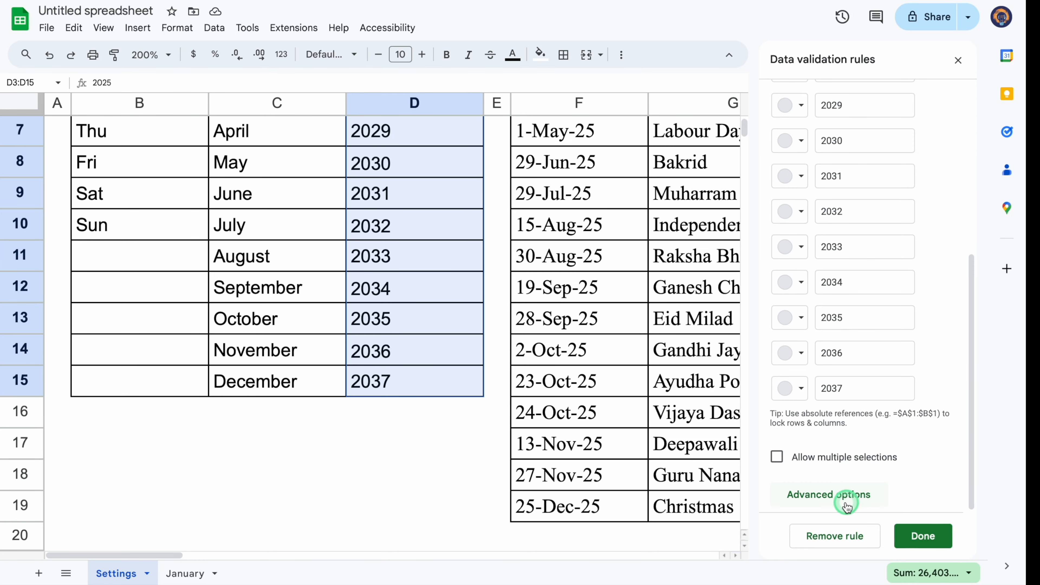
pyautogui.click(835, 495)
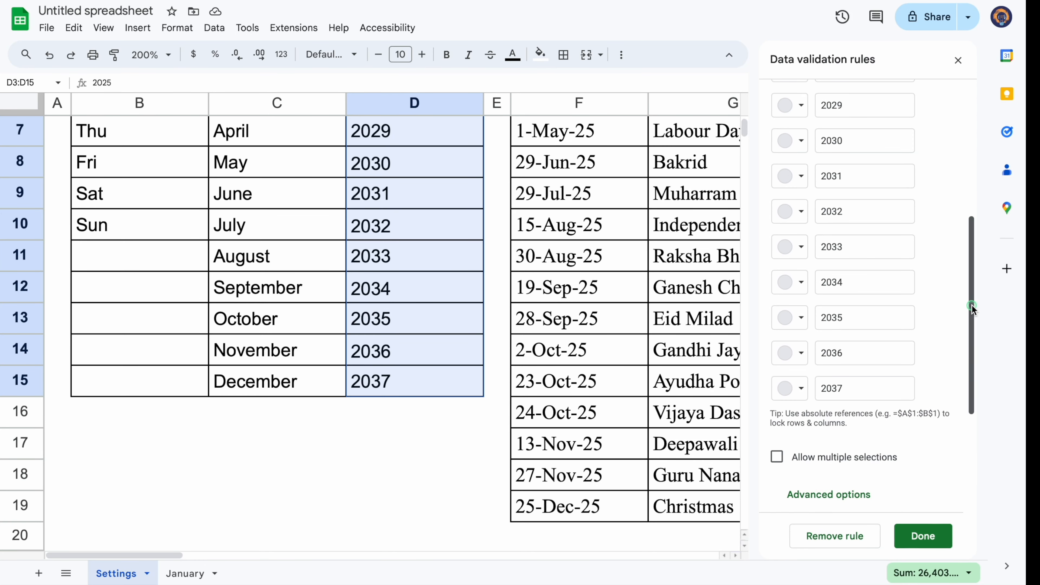
pyautogui.click(973, 464)
pyautogui.click(778, 469)
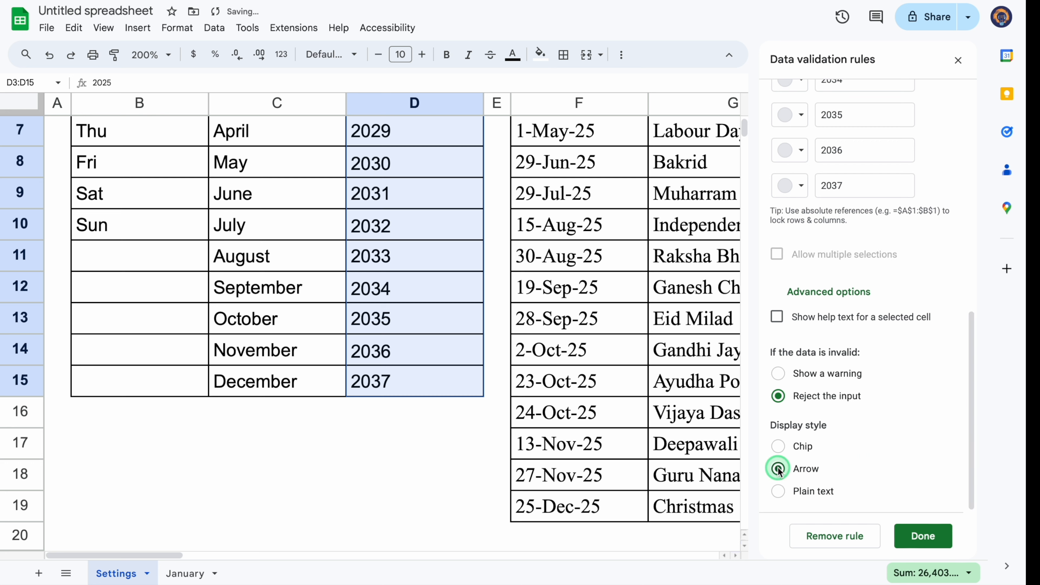
pyautogui.click(927, 536)
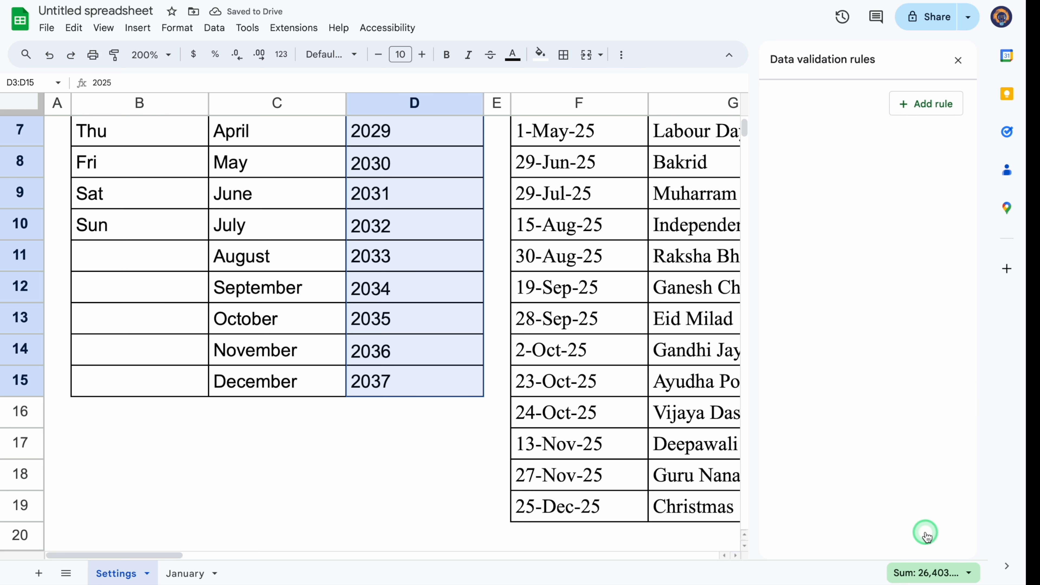
# - Close the validation rules and choose 2025 from the E2 dropdown on the January sheet
pyautogui.click(958, 62)
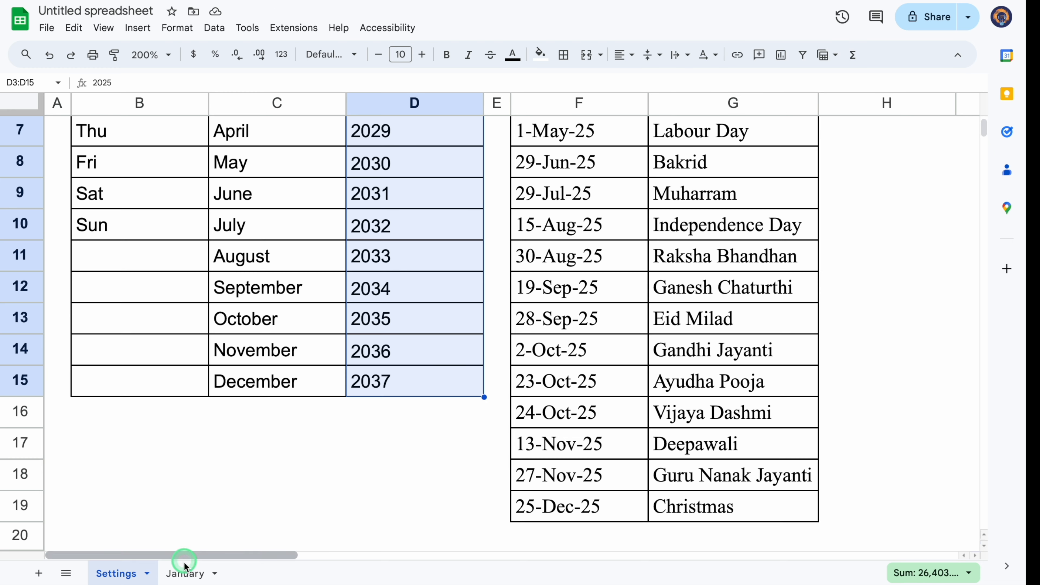
pyautogui.click(190, 573)
pyautogui.click(656, 159)
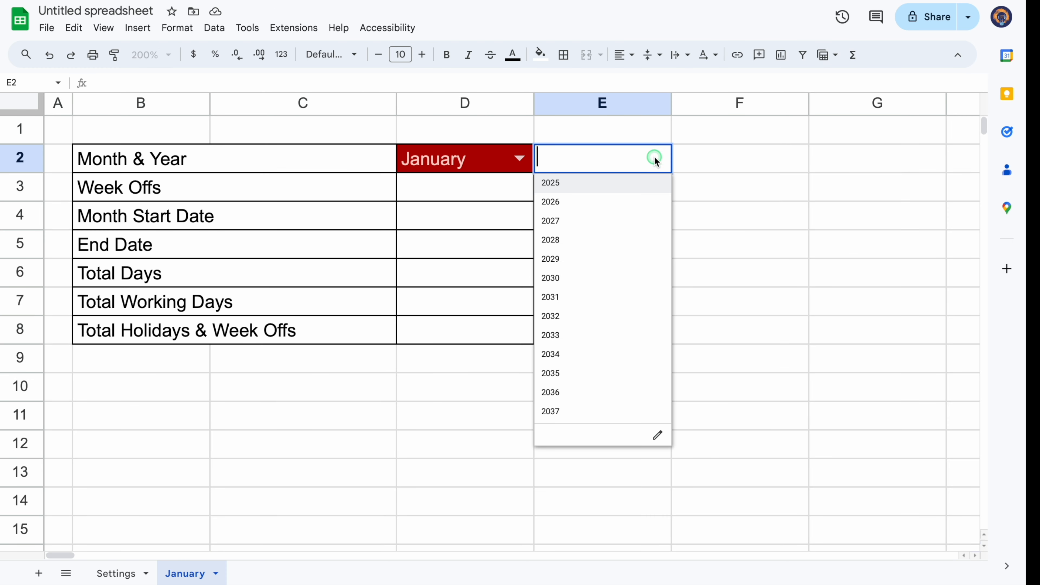
pyautogui.click(594, 182)
# - Centre the month and year in D2:E2 horizontally
pyautogui.moveTo(523, 168); pyautogui.dragTo(571, 168)
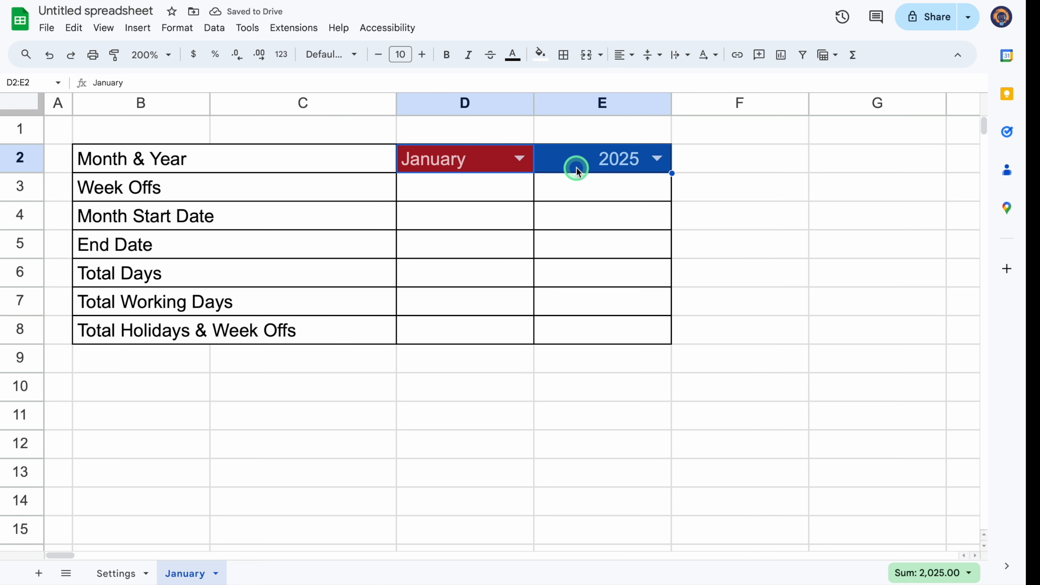
pyautogui.click(631, 58)
pyautogui.click(646, 80)
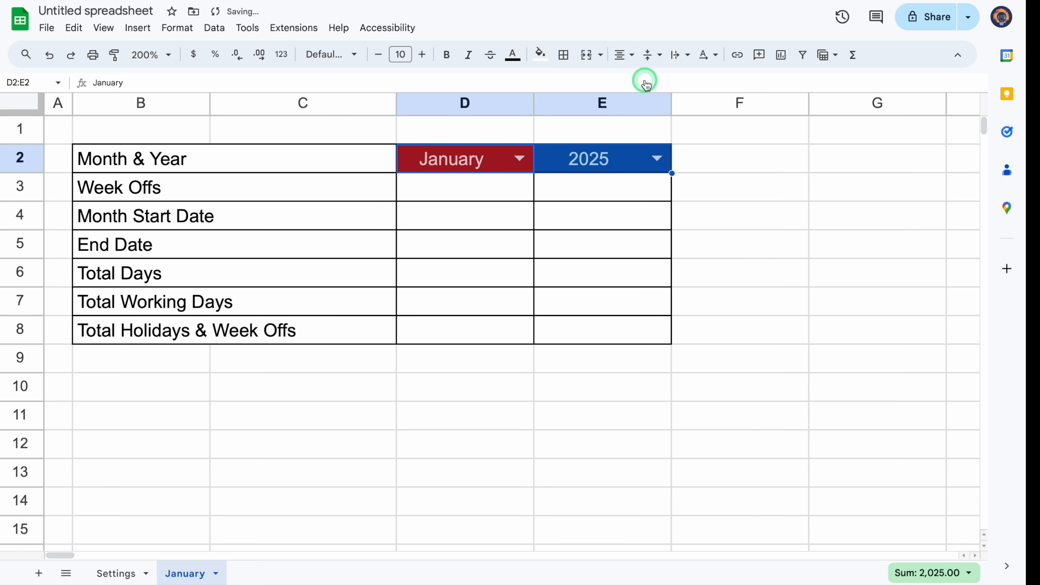
# - Add a data validation rule to the Week Offs cells D3:E3 with the criteria Dropdown (from a range)
pyautogui.click(453, 196)
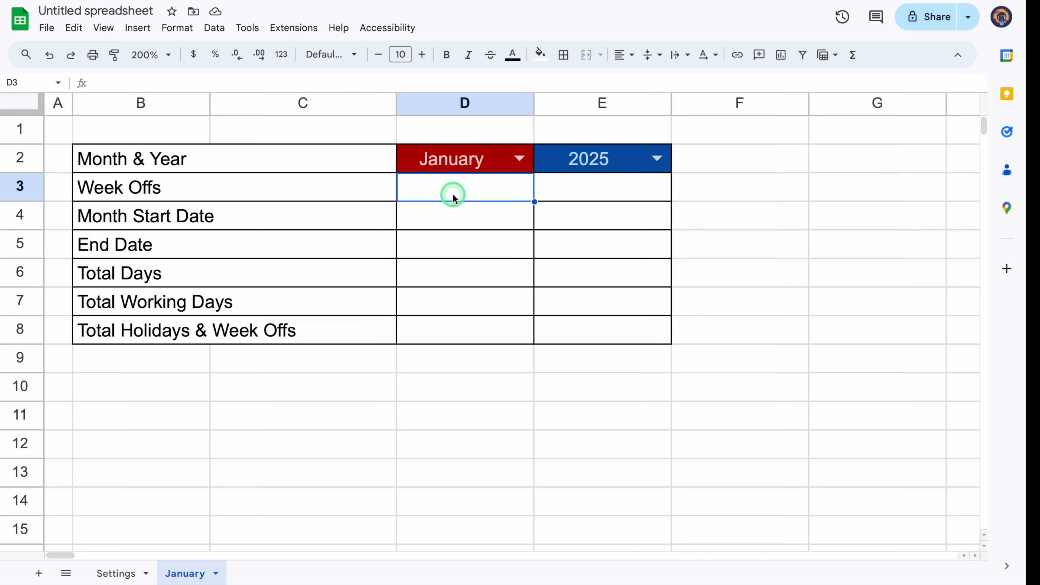
pyautogui.moveTo(453, 195); pyautogui.dragTo(557, 195)
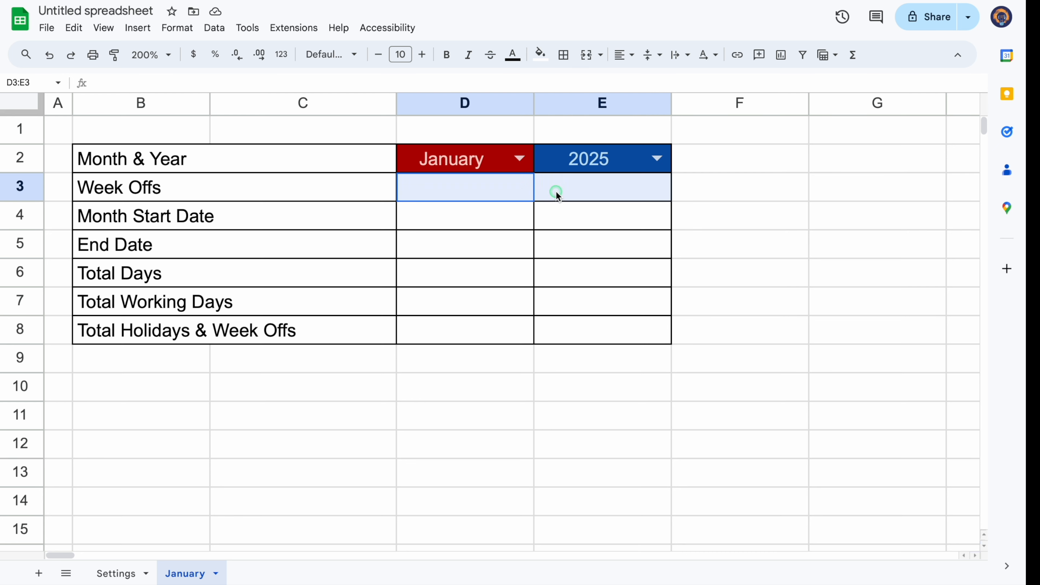
pyautogui.click(214, 29)
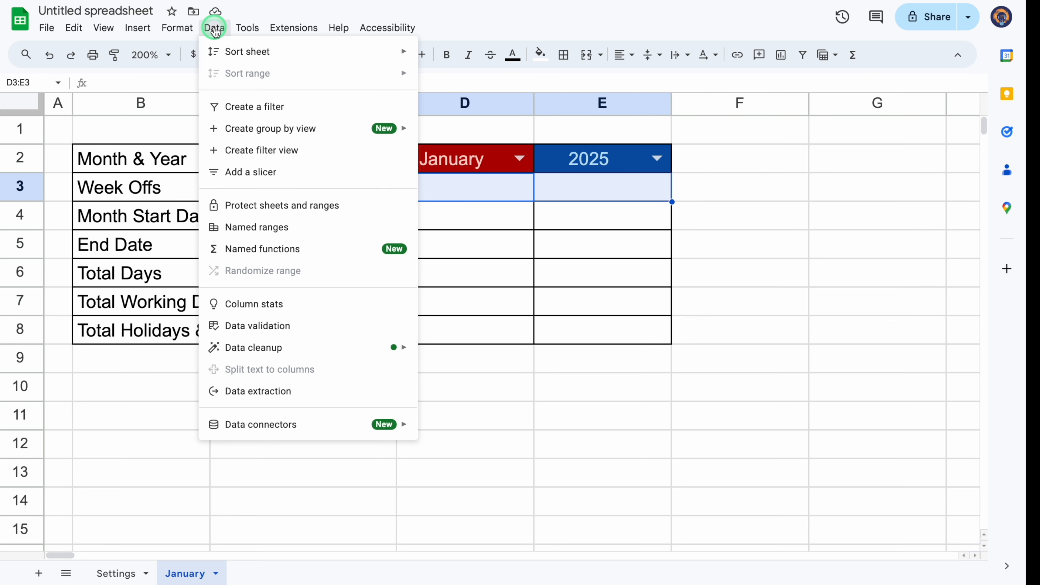
pyautogui.click(302, 327)
pyautogui.click(933, 224)
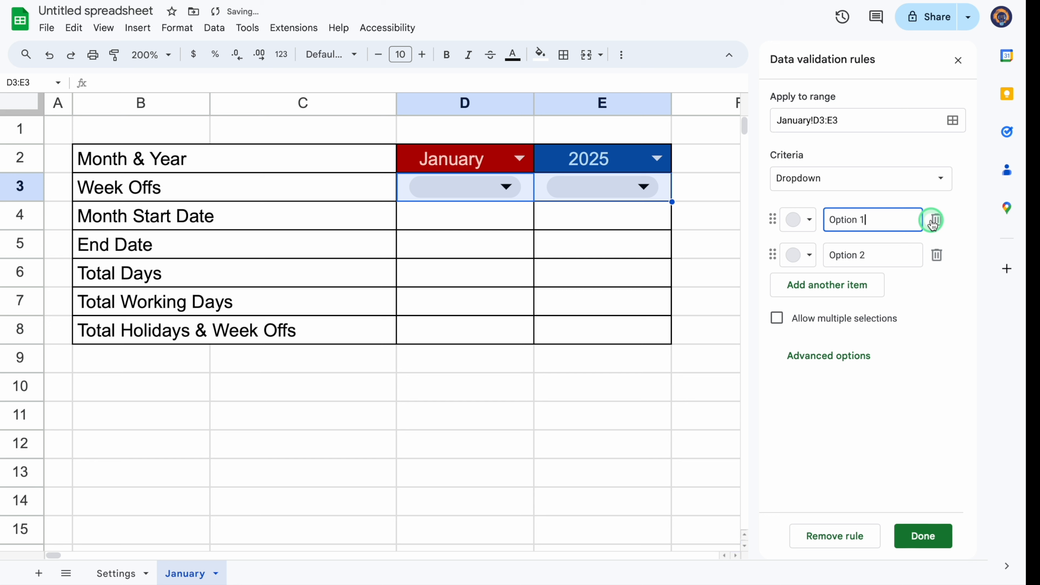
pyautogui.click(942, 179)
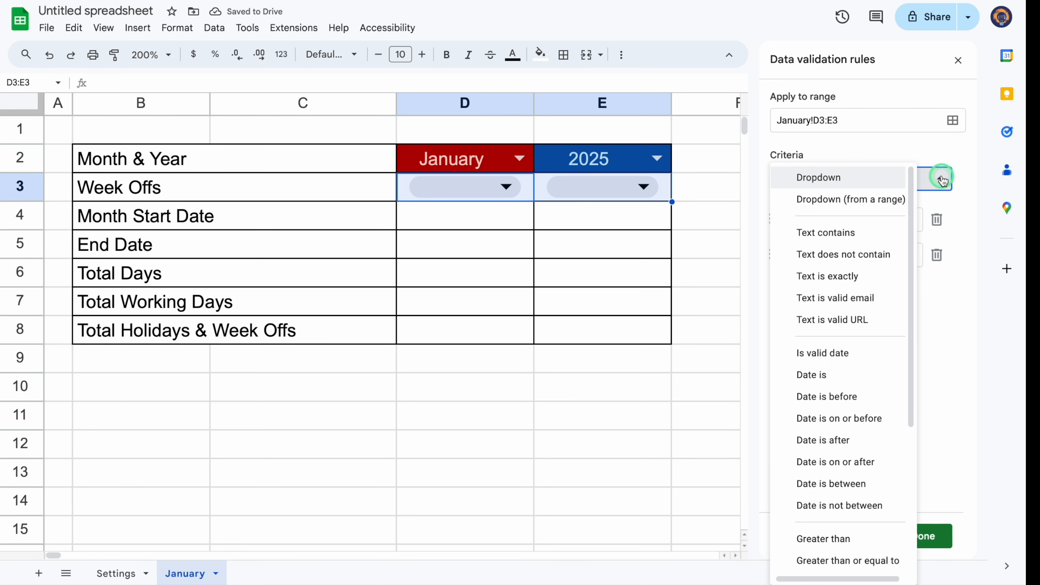
pyautogui.click(868, 201)
# - Set the source range of the D3:E3 dropdowns to the week days list, Settings!B3:B10
pyautogui.click(831, 220)
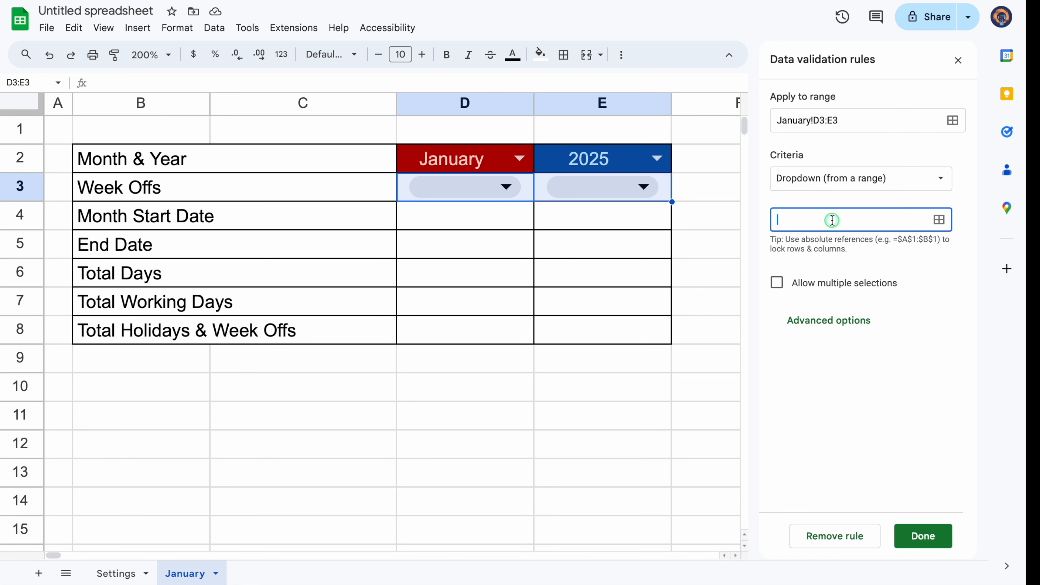
pyautogui.click(113, 572)
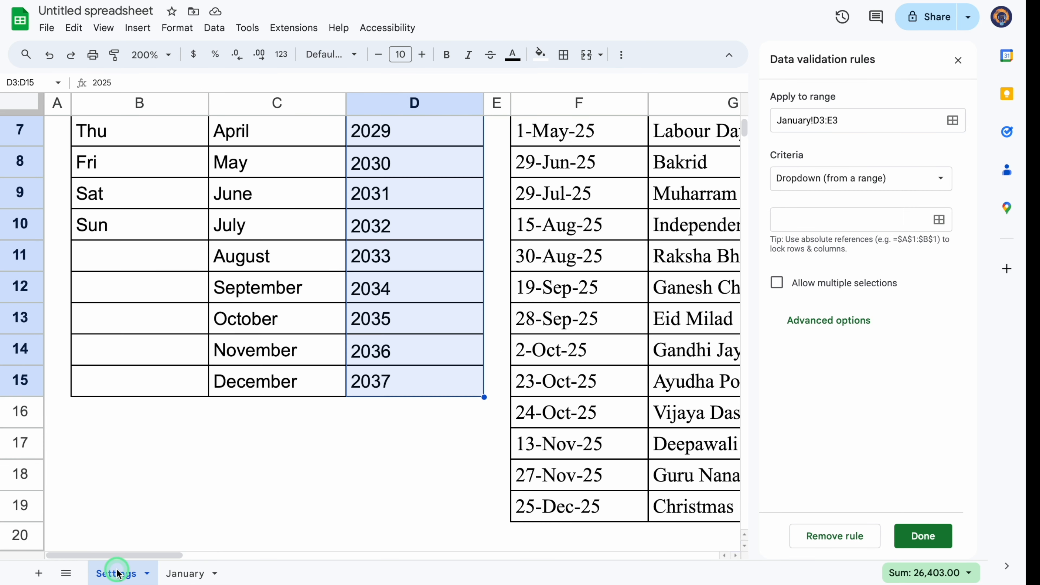
pyautogui.moveTo(745, 128); pyautogui.dragTo(745, 108)
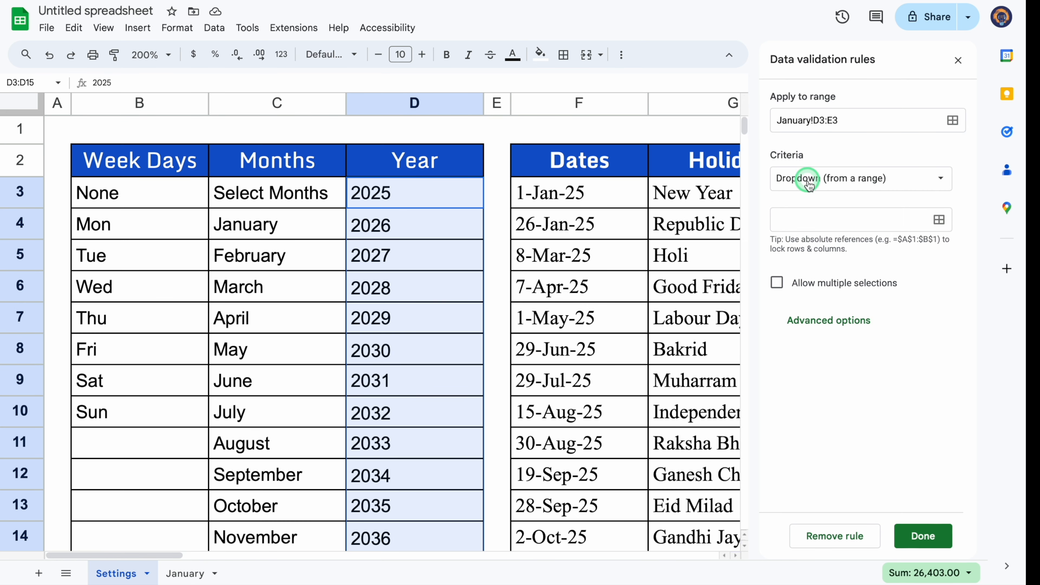
pyautogui.click(799, 219)
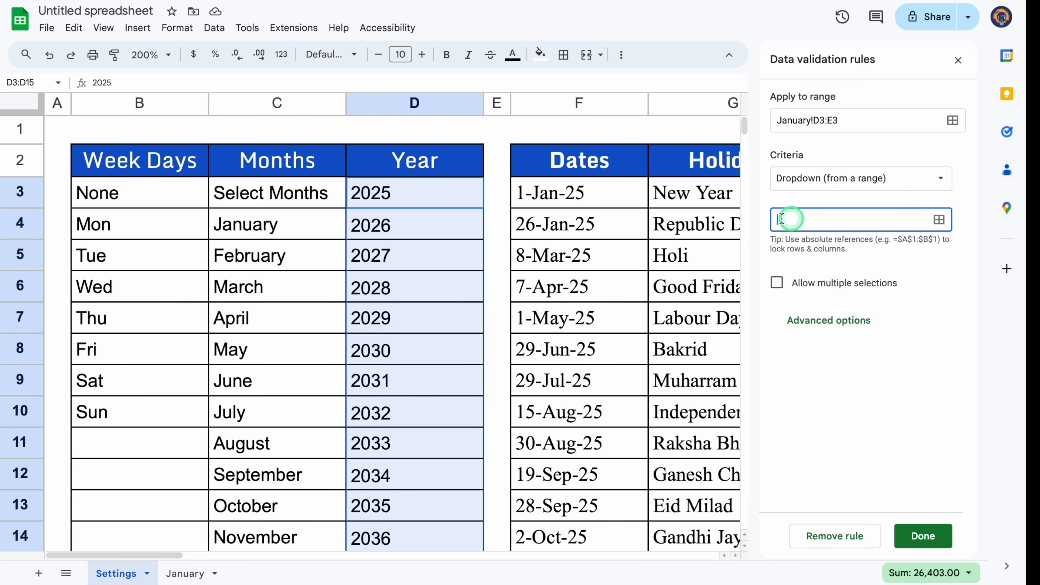
pyautogui.click(153, 197)
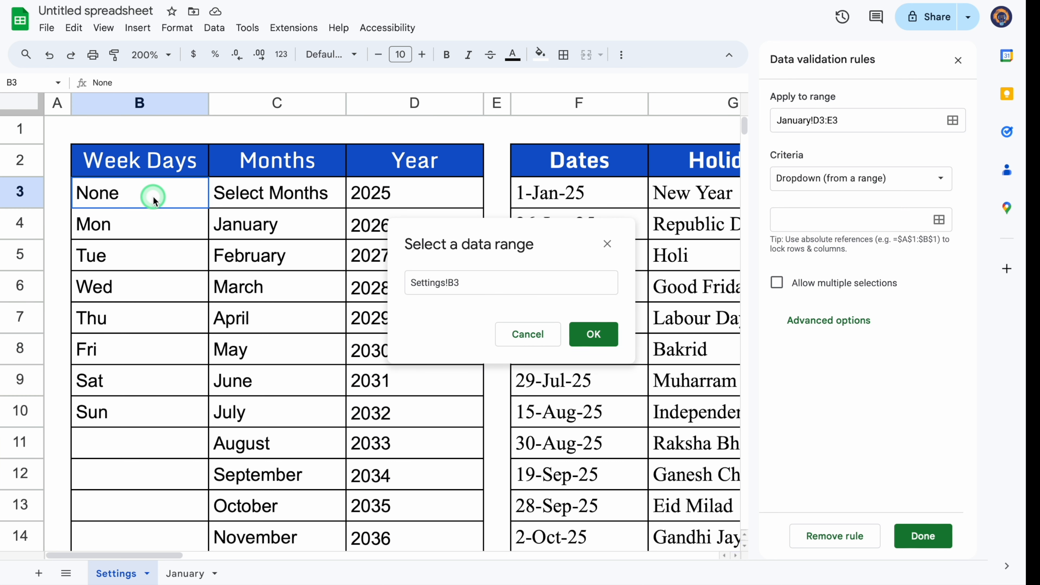
pyautogui.moveTo(153, 197); pyautogui.dragTo(152, 406)
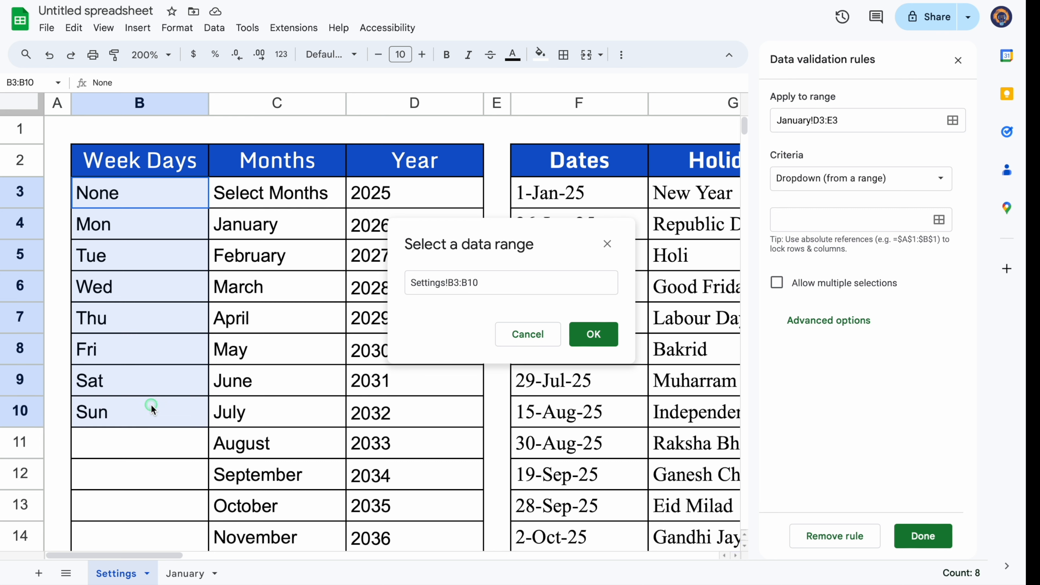
pyautogui.click(598, 335)
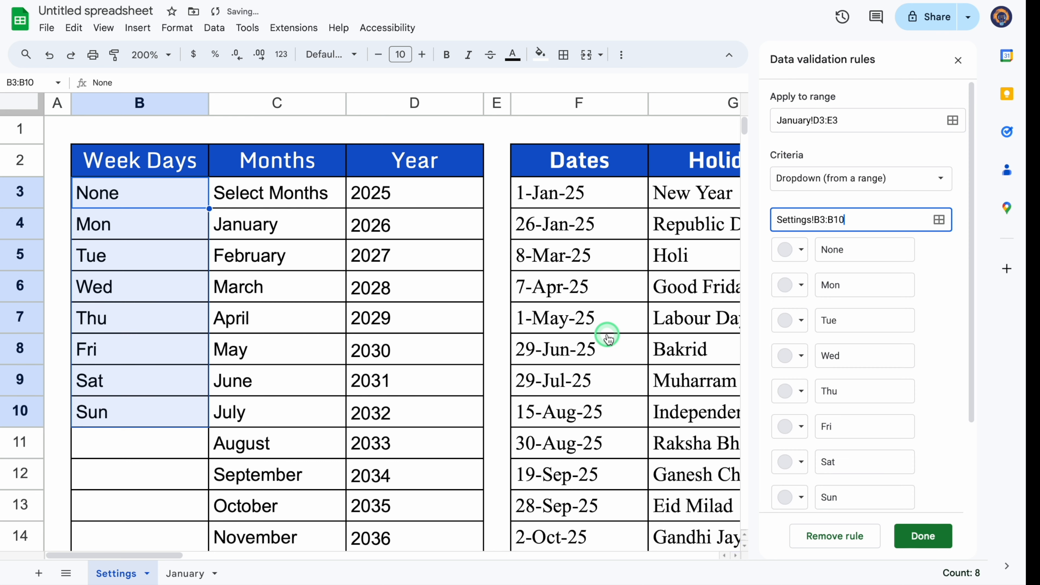
# - Set the week-off dropdown rule's display style to Arrow and save the rule
pyautogui.scroll(-3, 973, 434)
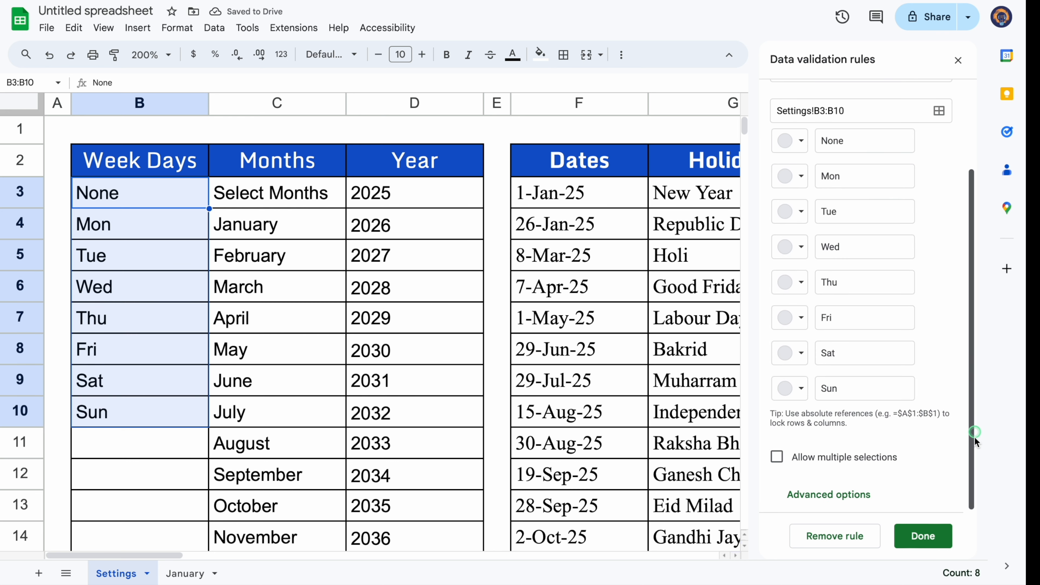
pyautogui.click(839, 495)
pyautogui.moveTo(970, 297); pyautogui.dragTo(977, 458)
pyautogui.click(779, 469)
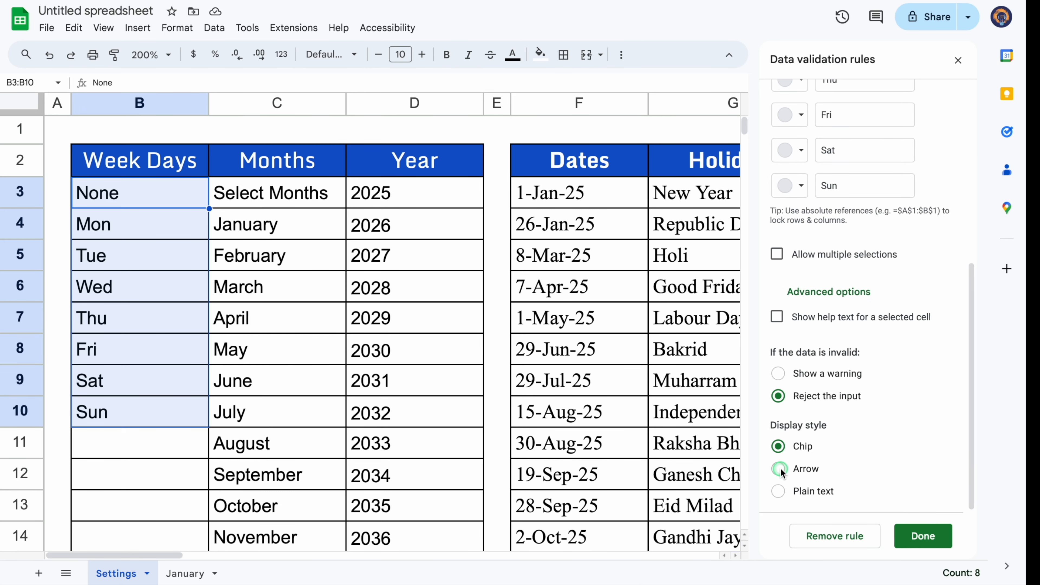
pyautogui.click(927, 534)
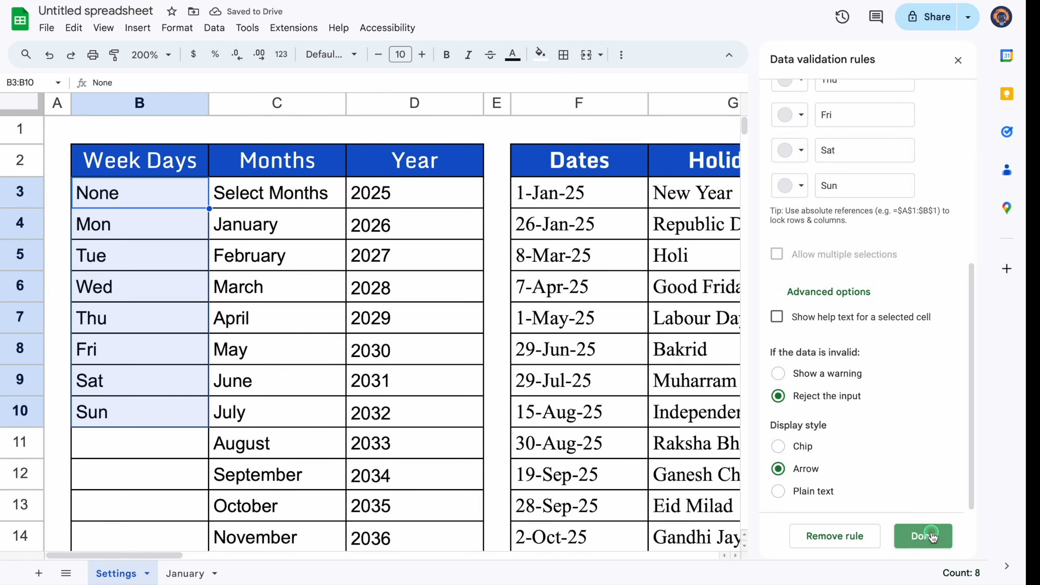
# - Close the validation rules and, on the January sheet, choose Sat in D3 and Sun in E3 as the week offs
pyautogui.click(958, 61)
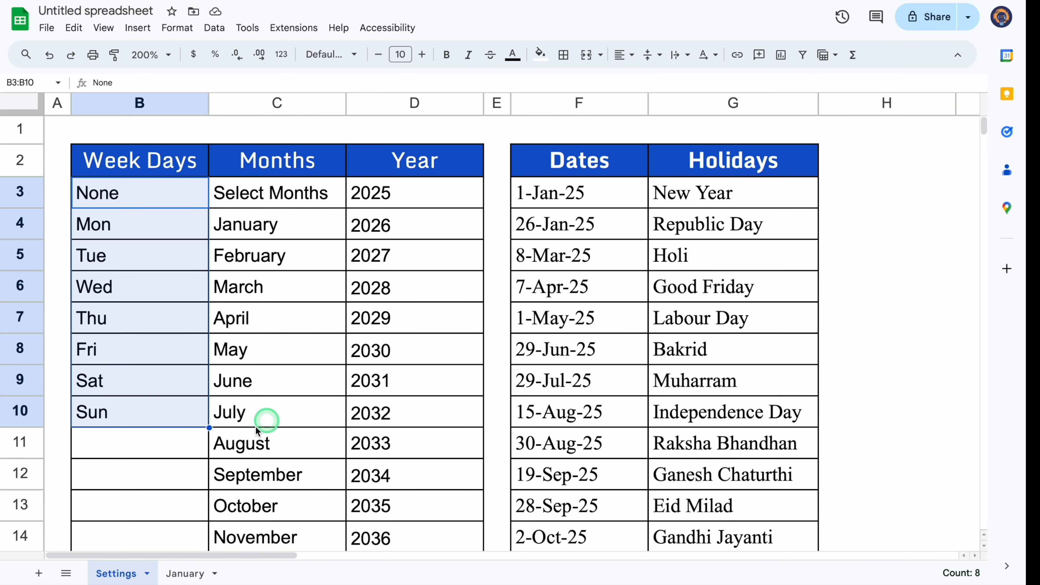
pyautogui.click(182, 575)
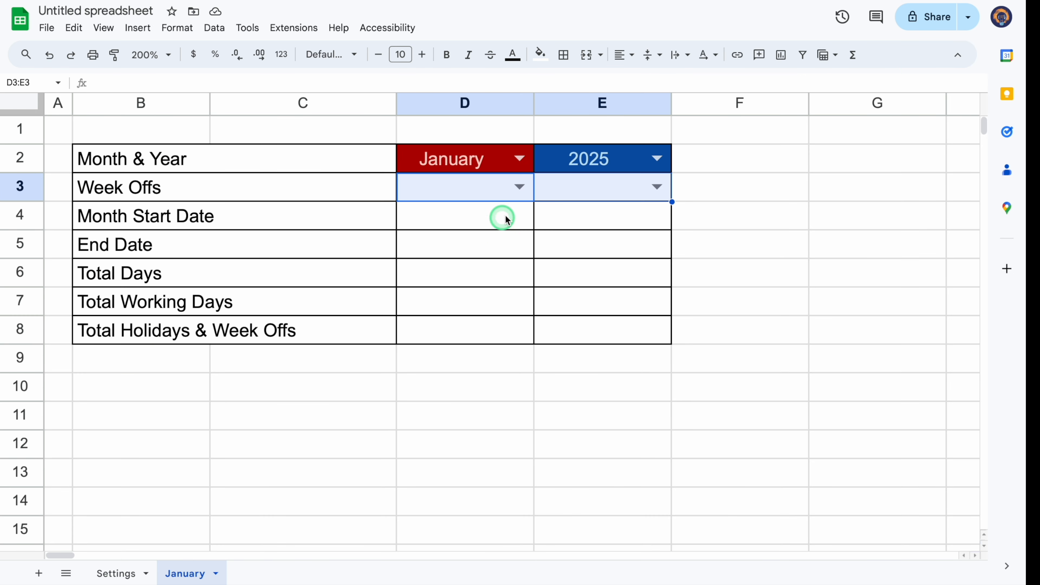
pyautogui.click(523, 185)
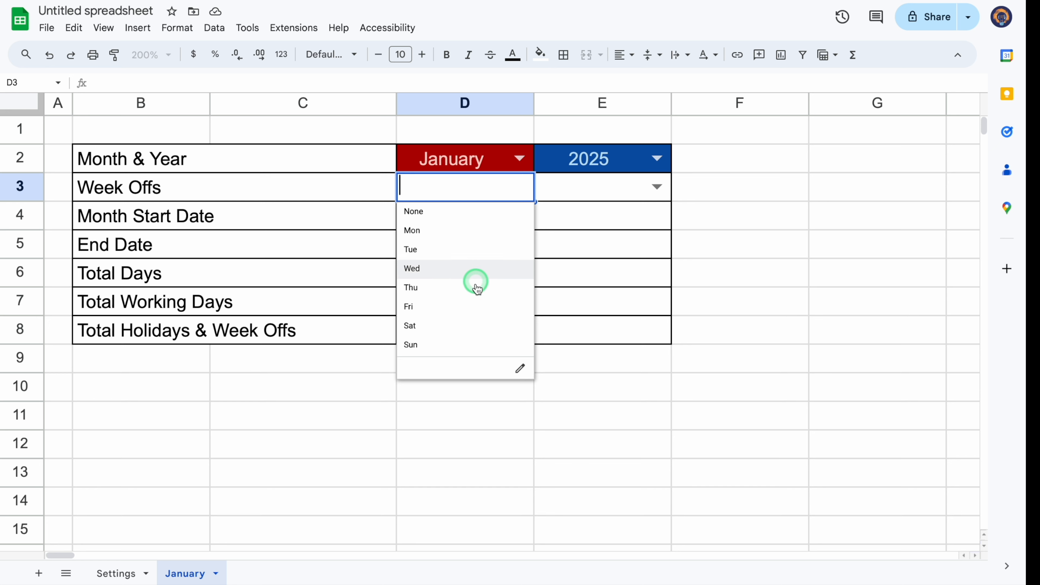
pyautogui.click(471, 326)
pyautogui.click(654, 187)
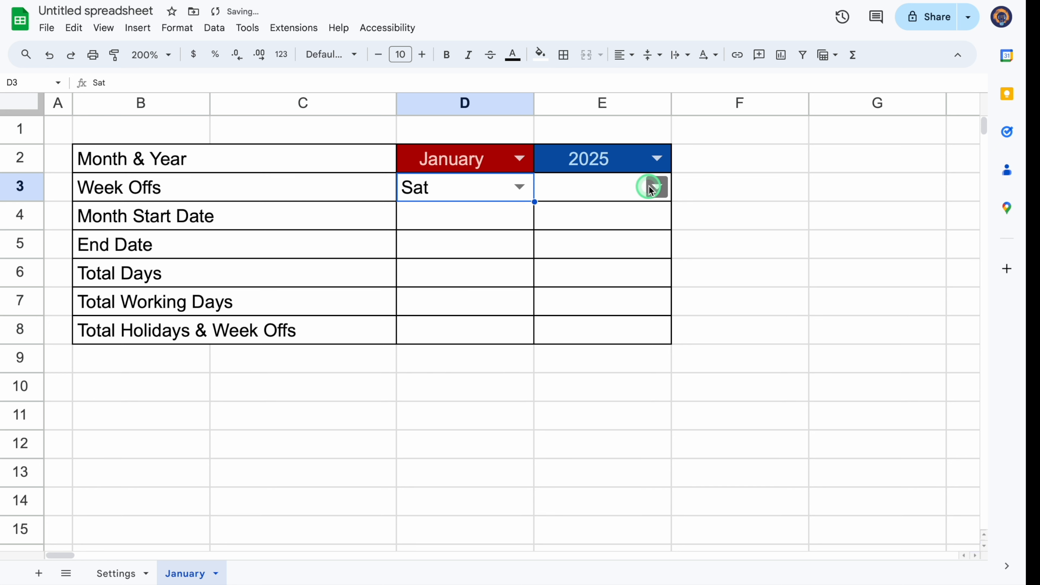
pyautogui.click(551, 343)
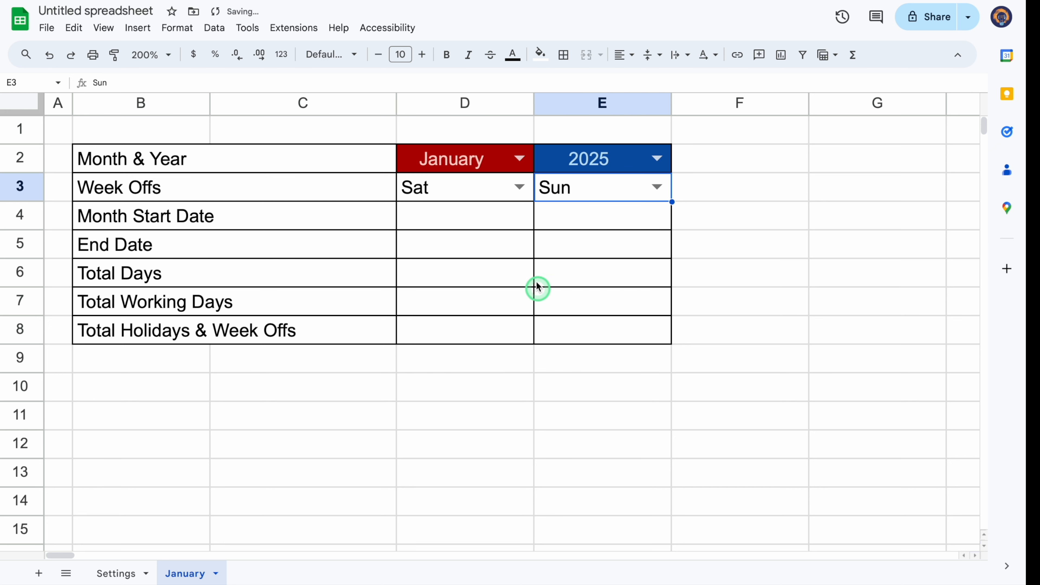
# - Format the week-off cells D3:E3 with a red fill and centred white text
pyautogui.moveTo(482, 195); pyautogui.dragTo(551, 195)
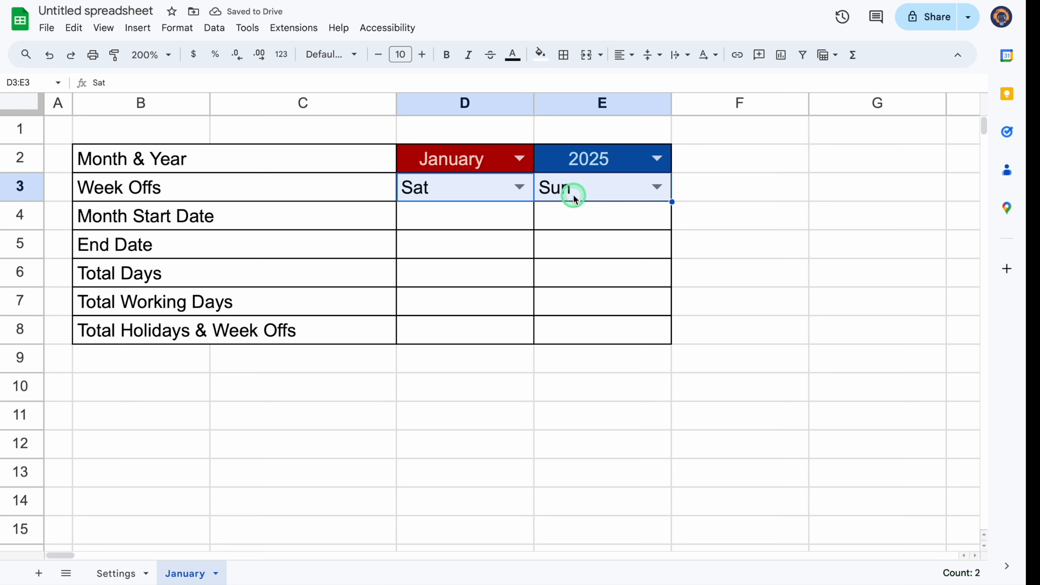
pyautogui.click(539, 54)
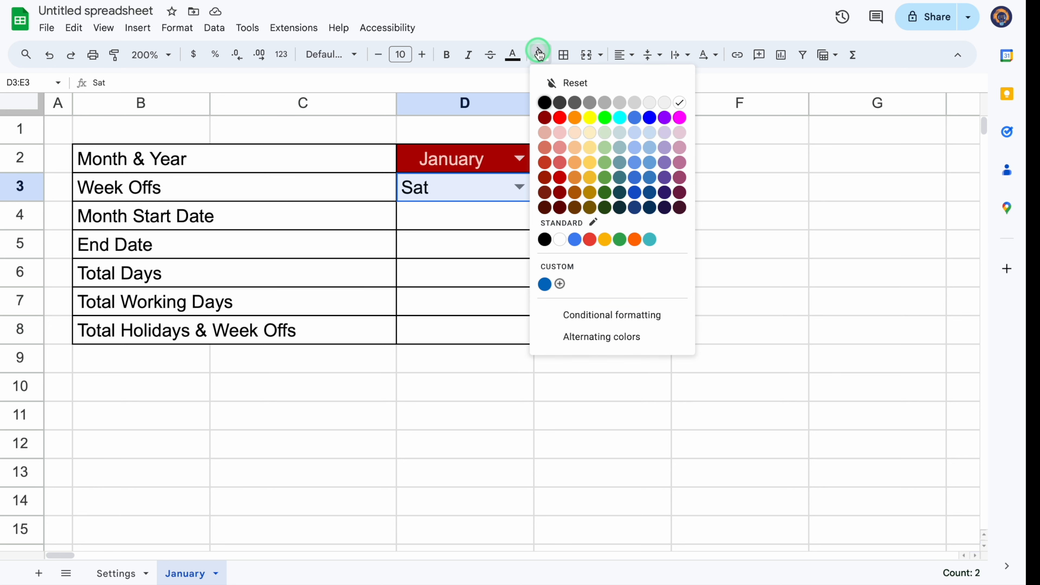
pyautogui.click(561, 118)
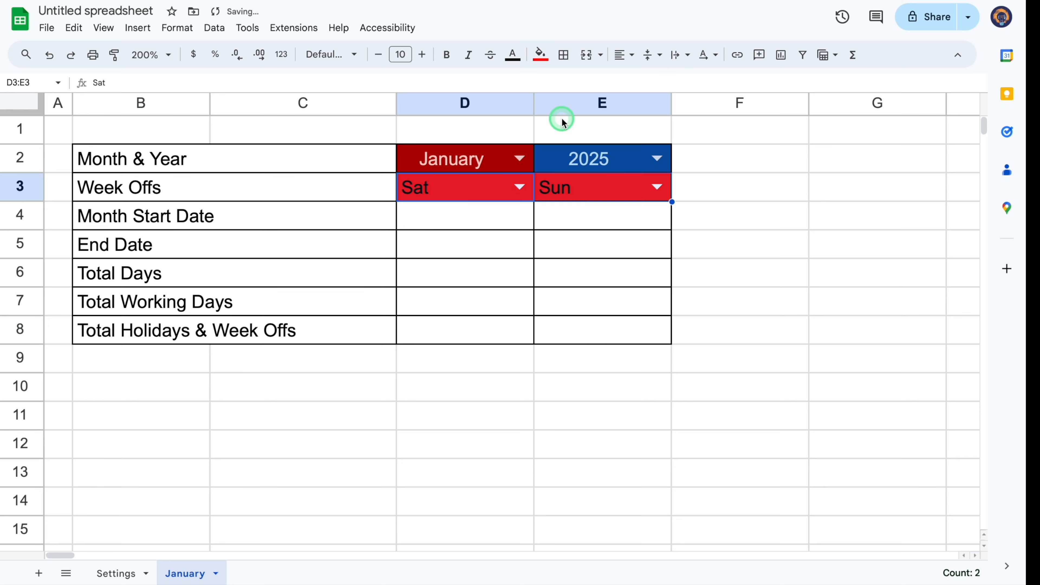
pyautogui.click(512, 53)
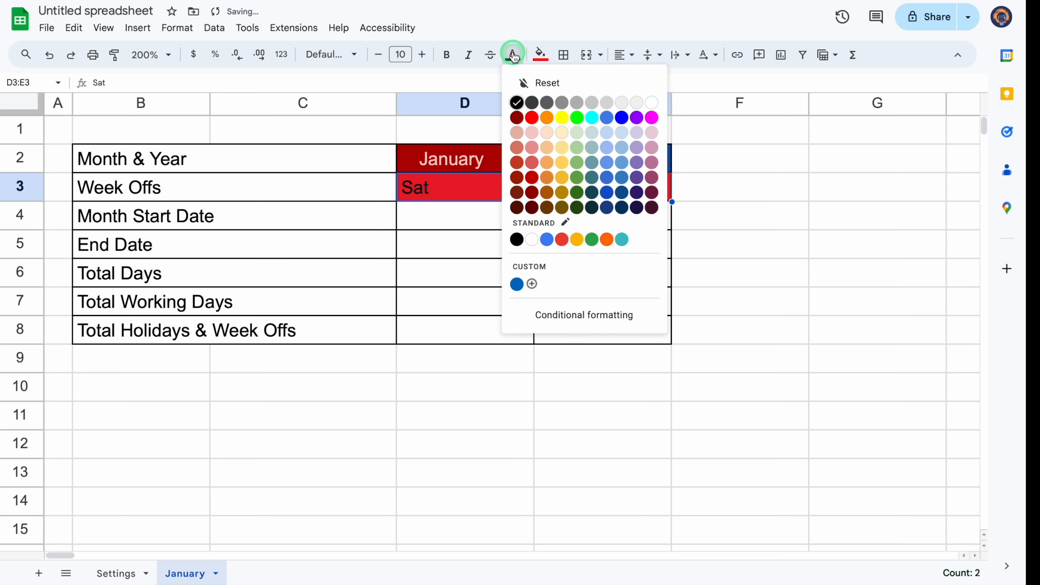
pyautogui.click(652, 103)
pyautogui.click(622, 55)
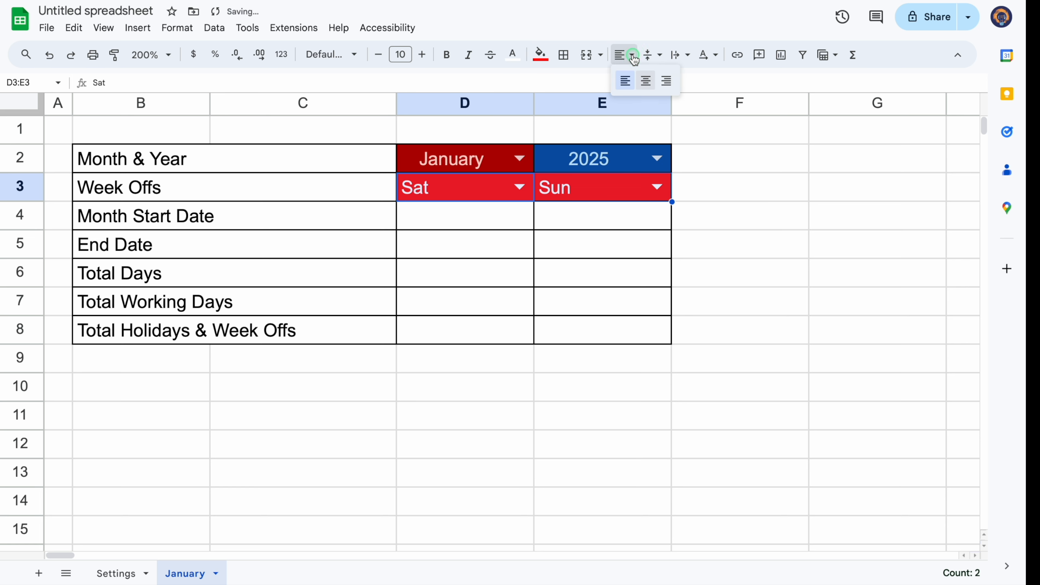
pyautogui.click(645, 81)
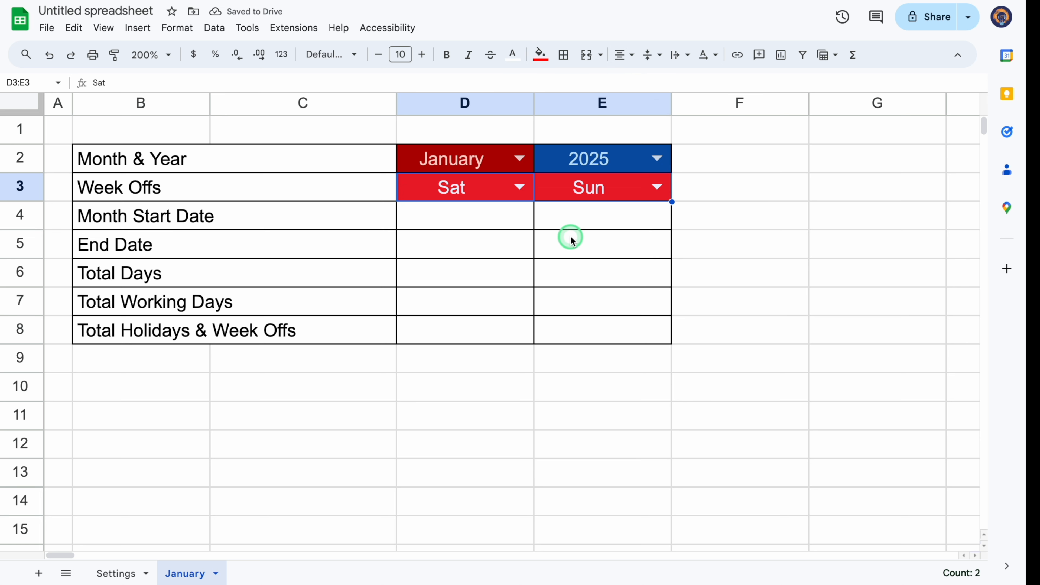
# - Create a conditional formatting rule on the week-off cells D3:E3 for values equal to None
pyautogui.click(177, 28)
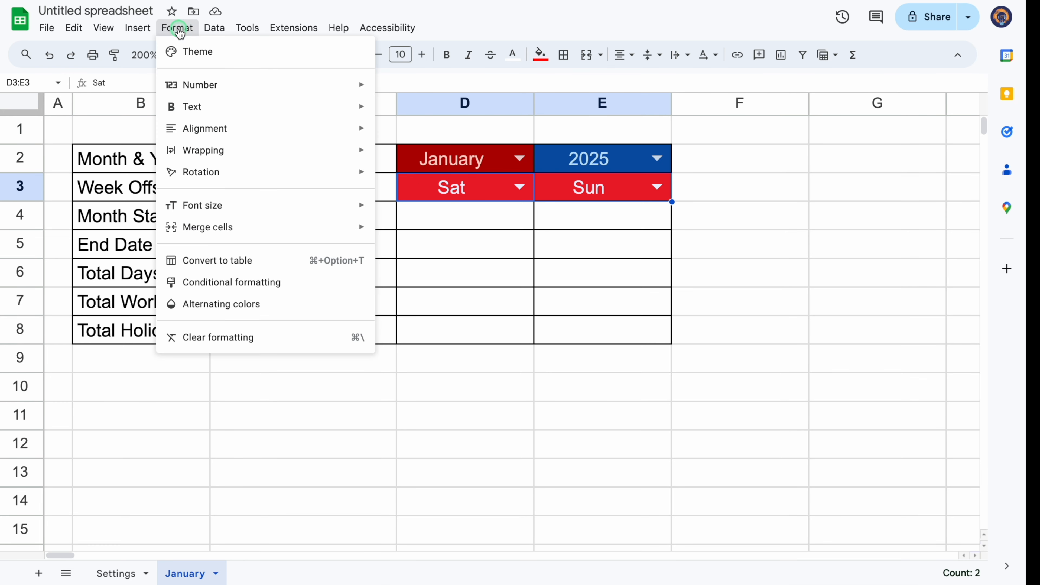
pyautogui.click(272, 288)
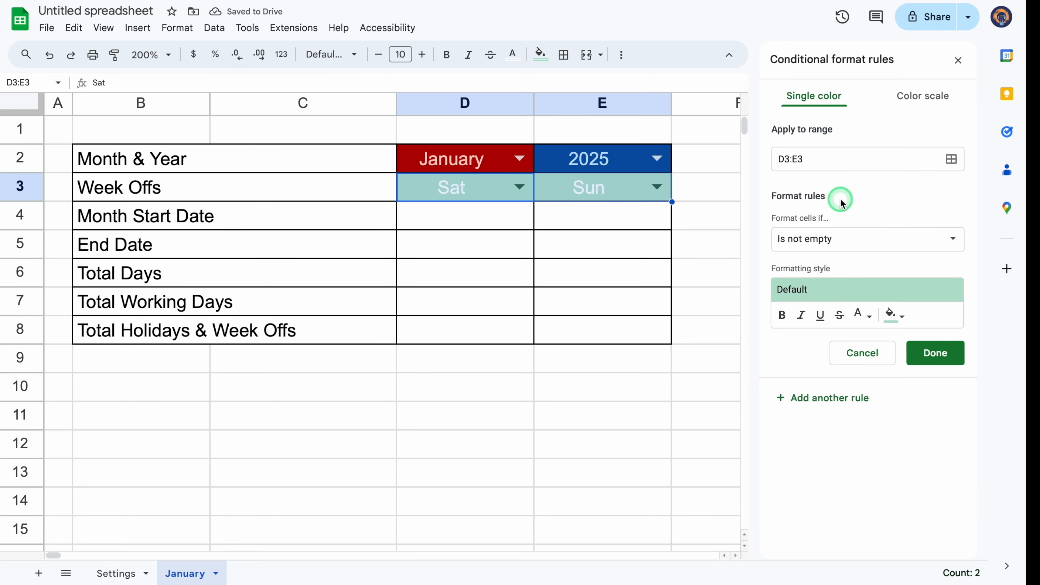
pyautogui.click(951, 237)
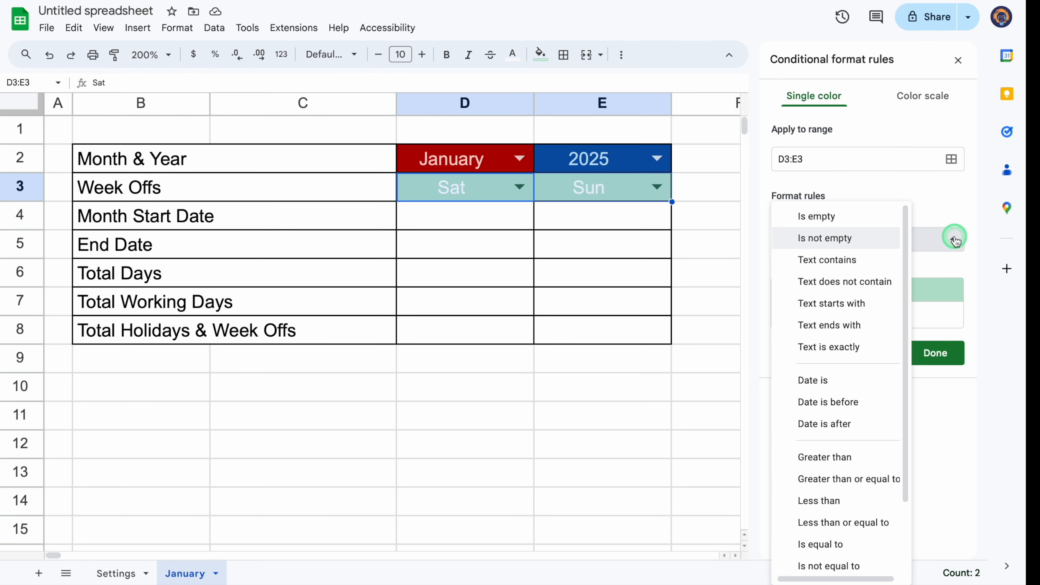
pyautogui.moveTo(904, 244); pyautogui.dragTo(909, 315)
pyautogui.click(826, 464)
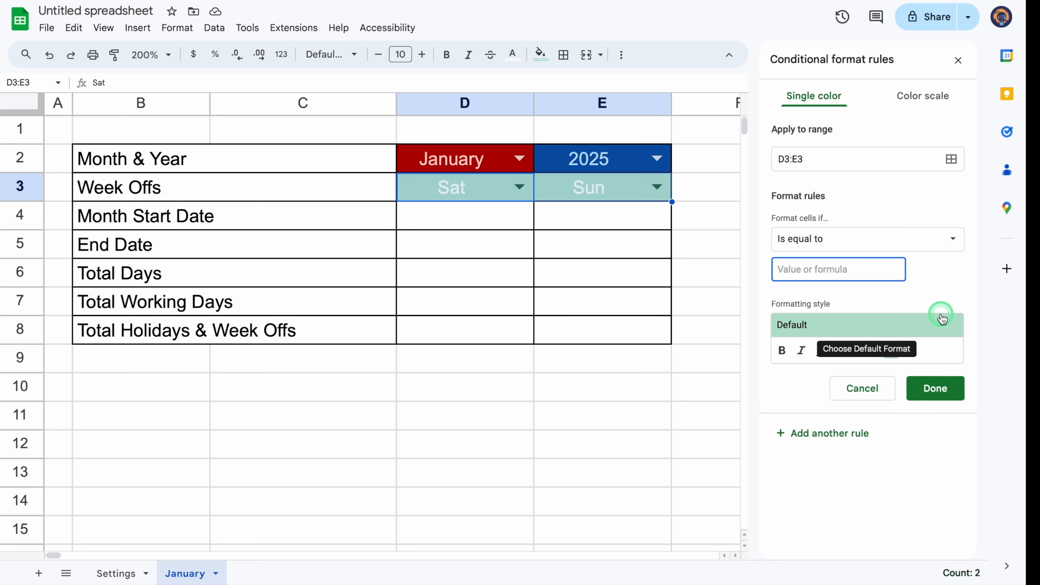
pyautogui.write('None')
# - Give the None rule a light grey fill with light grey text, save it and close the rules
pyautogui.click(903, 353)
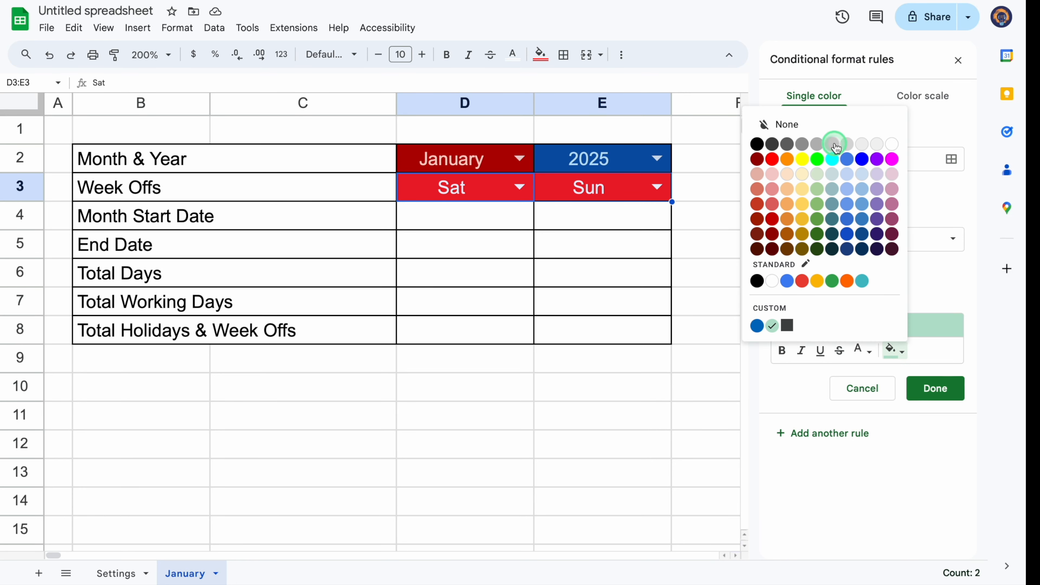
pyautogui.click(847, 146)
pyautogui.click(869, 353)
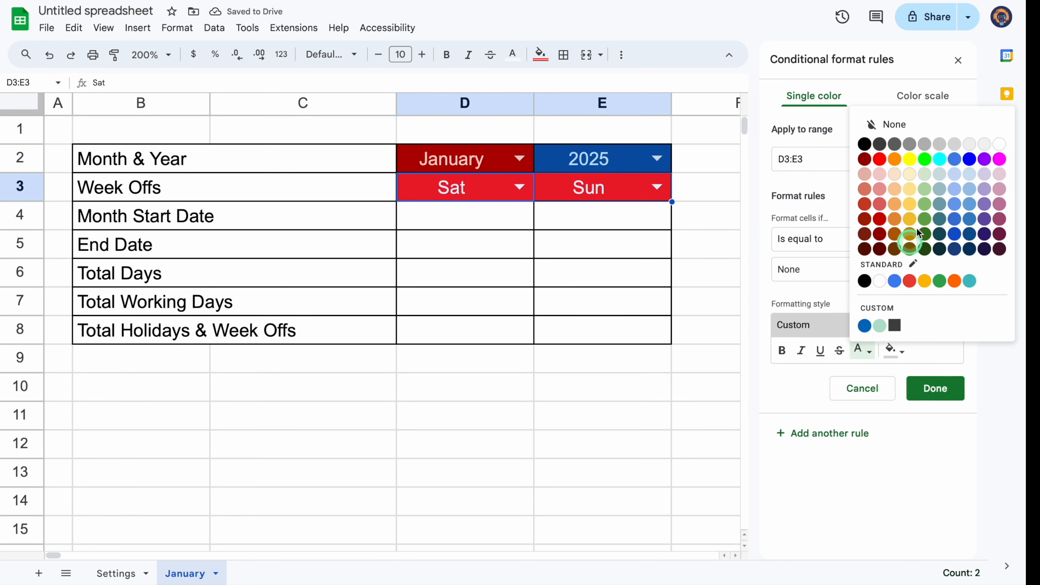
pyautogui.click(969, 144)
pyautogui.click(936, 388)
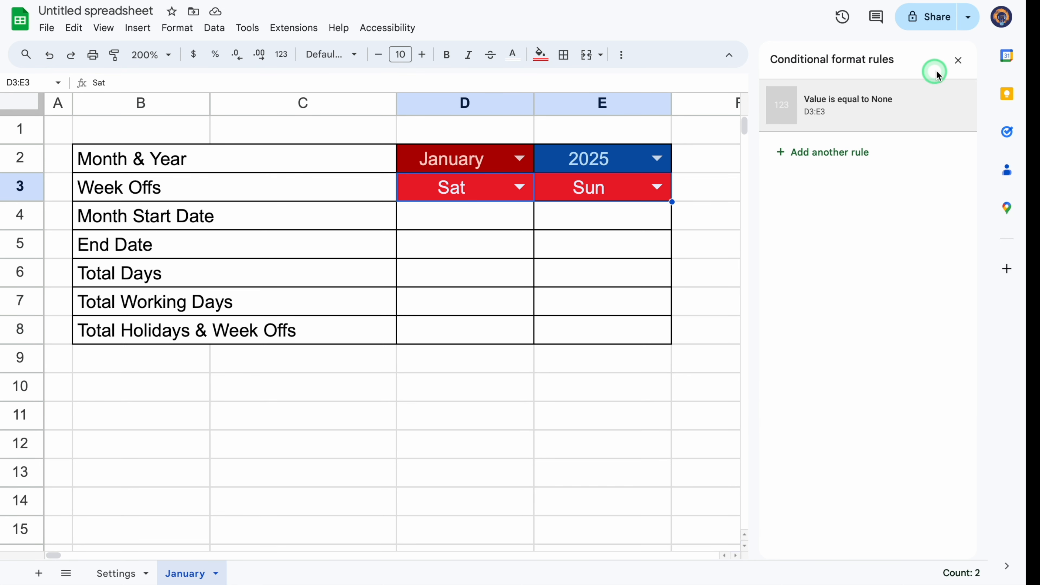
pyautogui.click(957, 62)
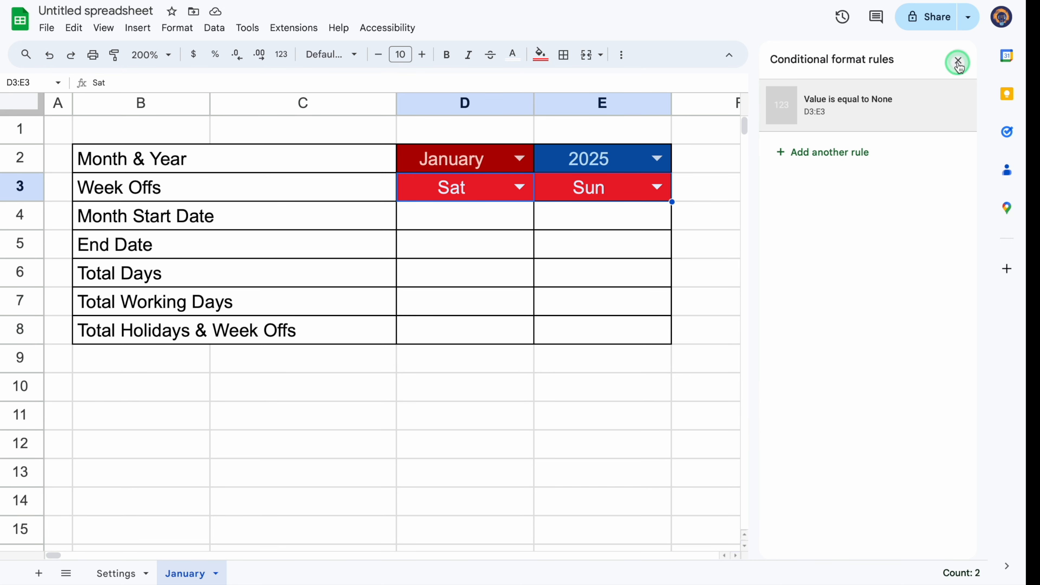
# - Choose None in both week-off dropdowns, D3 and E3, to test the conditional formatting
pyautogui.click(519, 186)
pyautogui.click(458, 216)
pyautogui.click(579, 191)
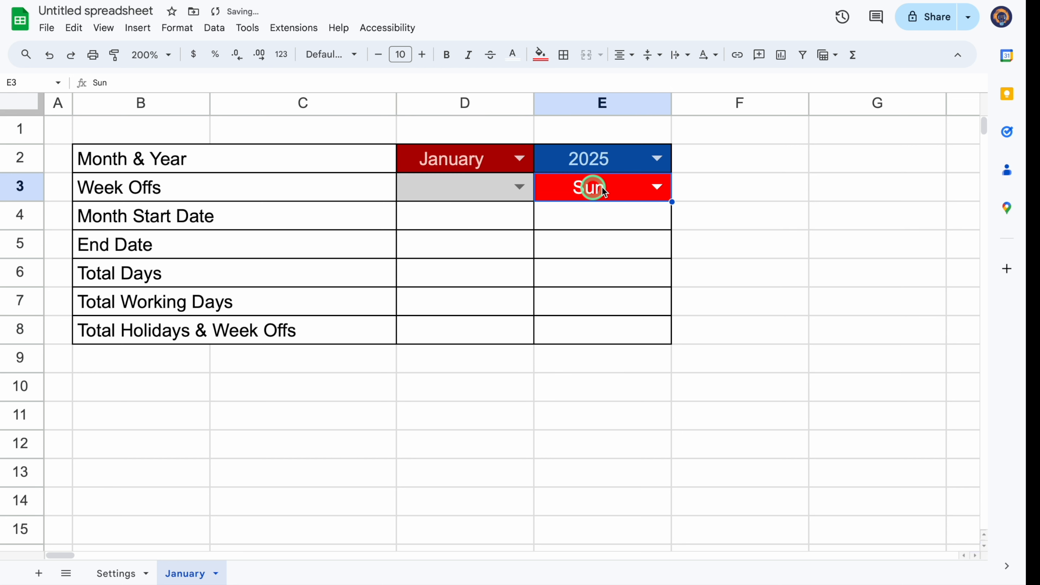
pyautogui.click(580, 214)
# - Set the week-off dropdowns back to Sat in D3 and Sun in E3
pyautogui.click(522, 186)
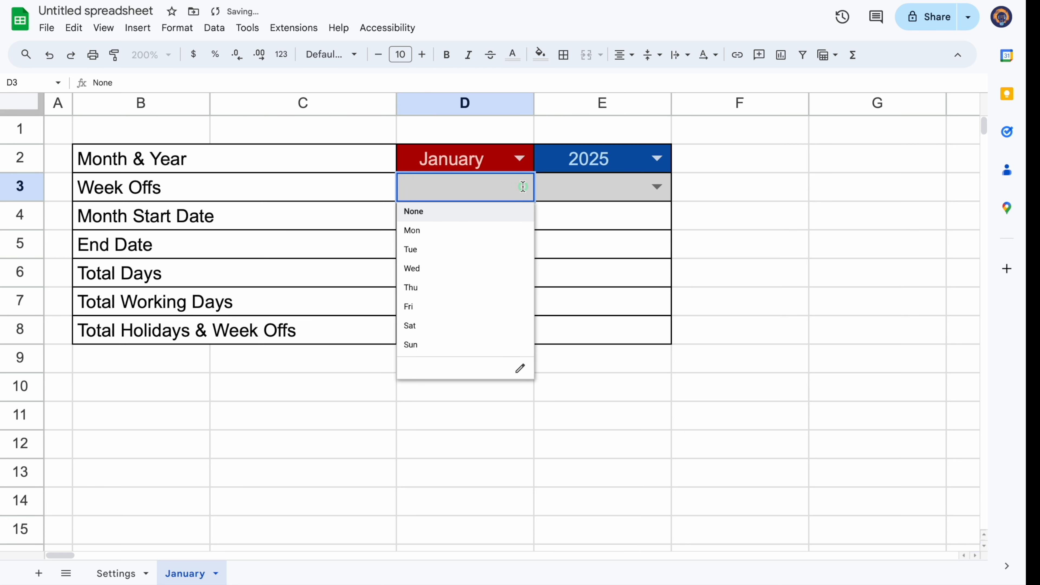
pyautogui.click(619, 184)
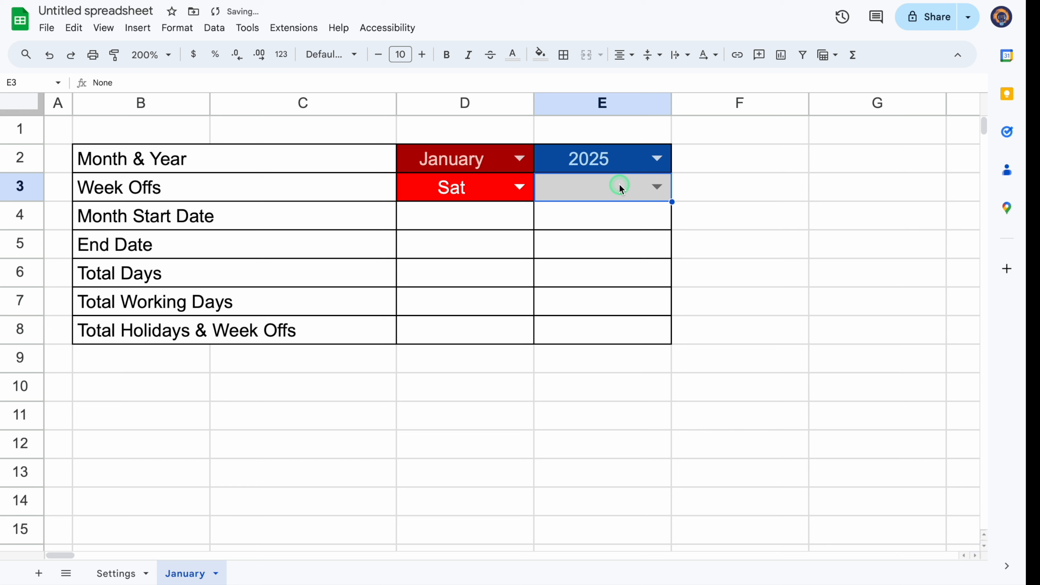
pyautogui.click(657, 187)
pyautogui.click(574, 346)
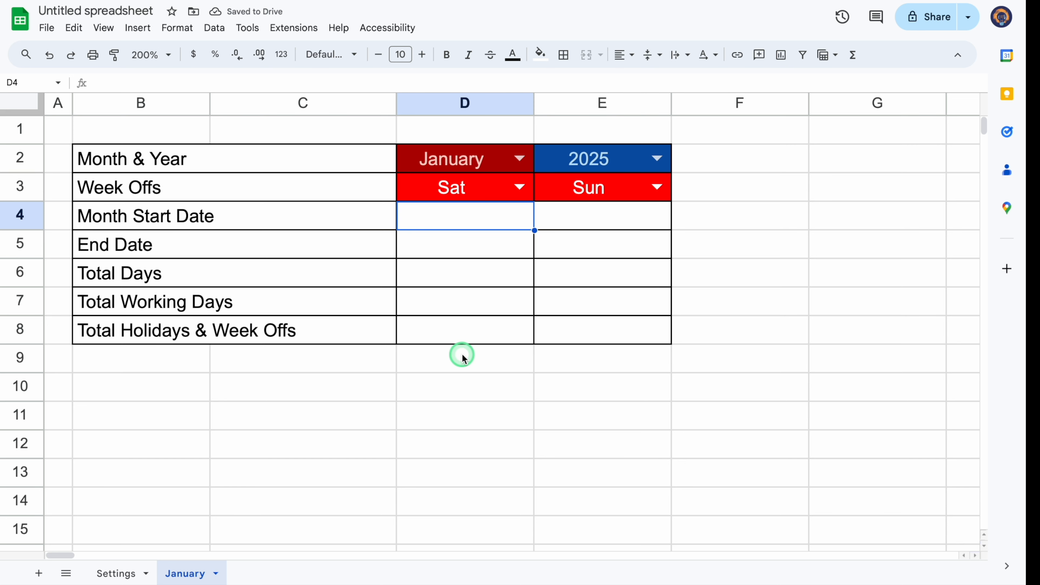
# - Enter 1 as the month start day in D4 and centre it horizontally
pyautogui.write('1')
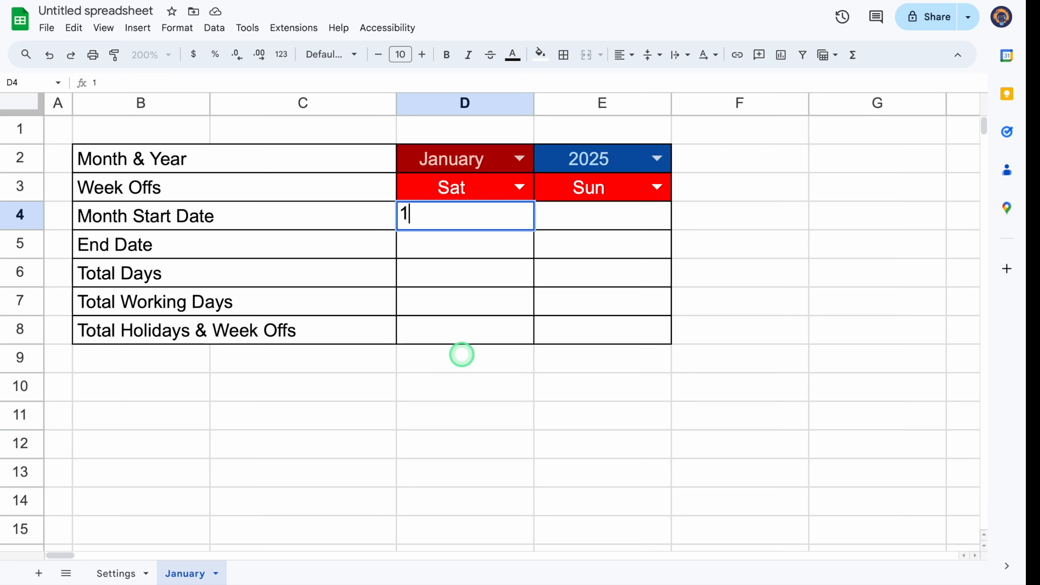
pyautogui.press('Return')
pyautogui.click(467, 216)
pyautogui.click(623, 54)
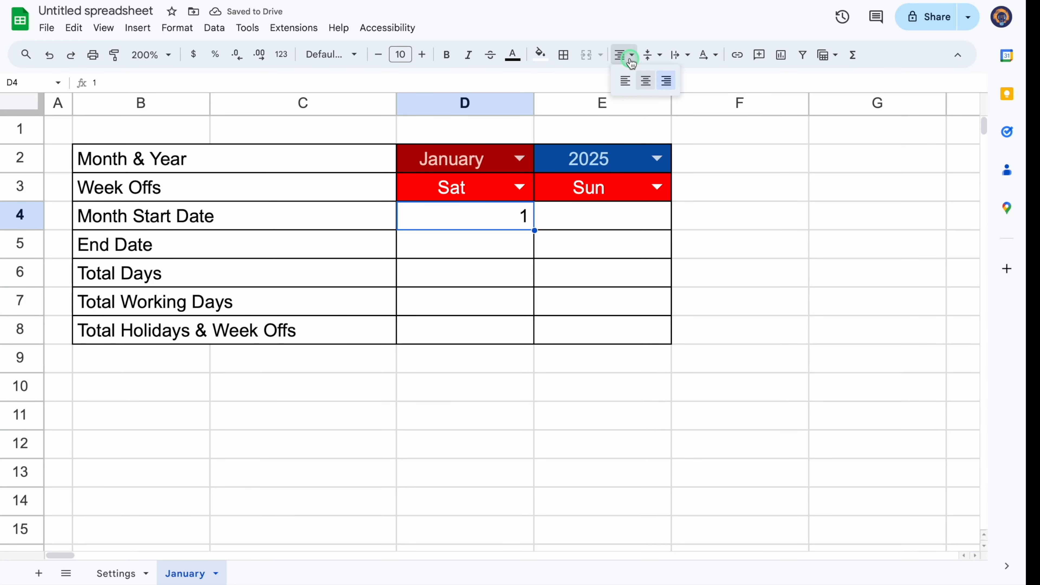
pyautogui.click(643, 81)
# - Enter the formula =DATEVALUE(D4&D2&E2) in E4 to build the month start date
pyautogui.click(557, 216)
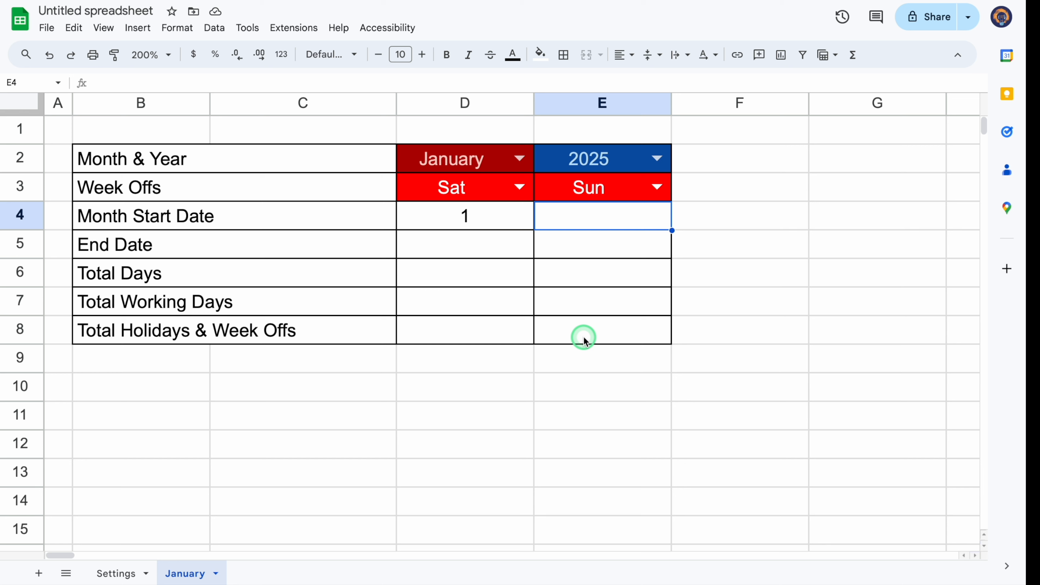
pyautogui.write('=')
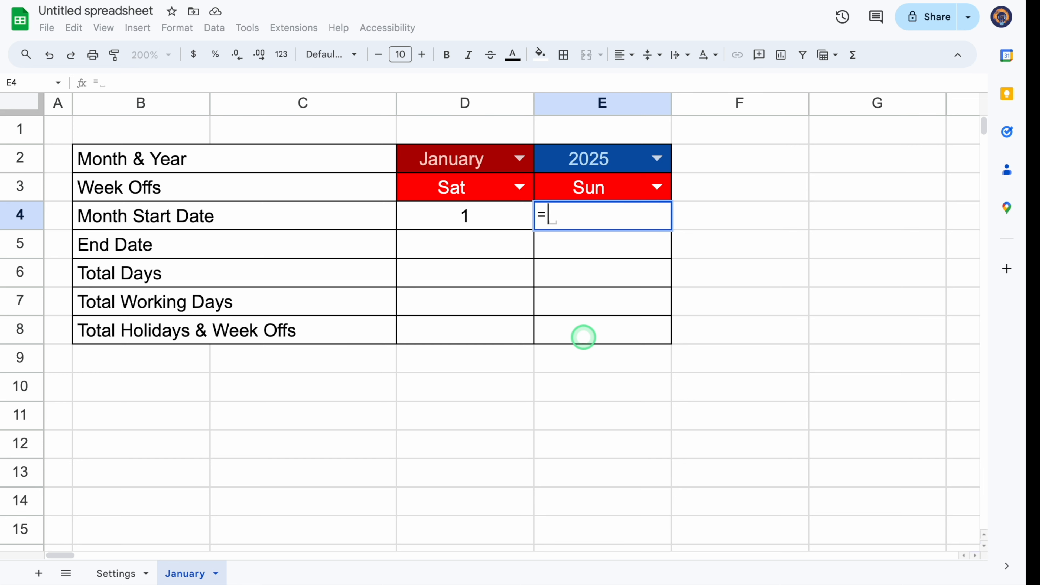
pyautogui.write('date')
pyautogui.click(586, 280)
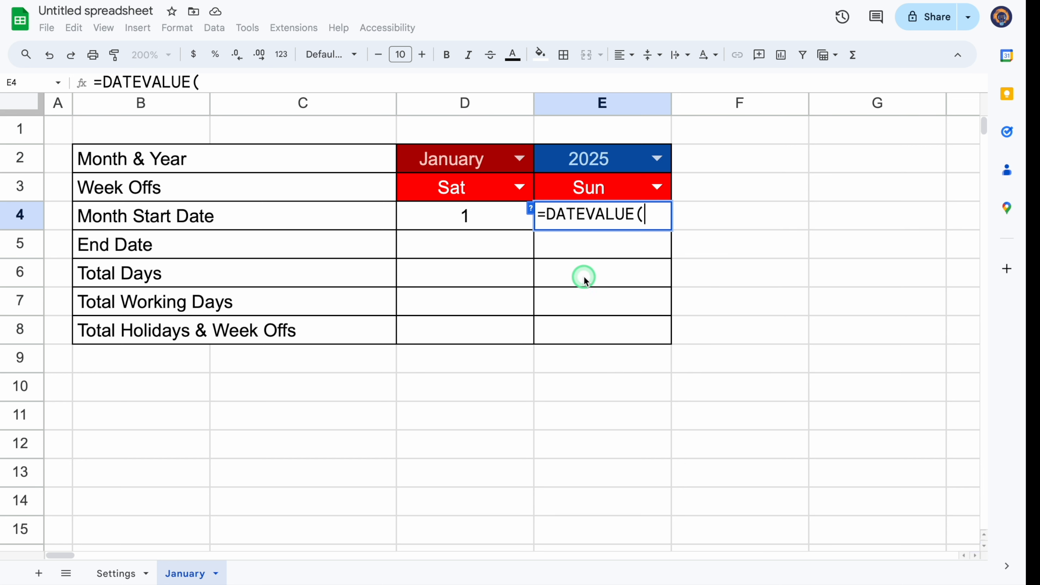
pyautogui.click(489, 219)
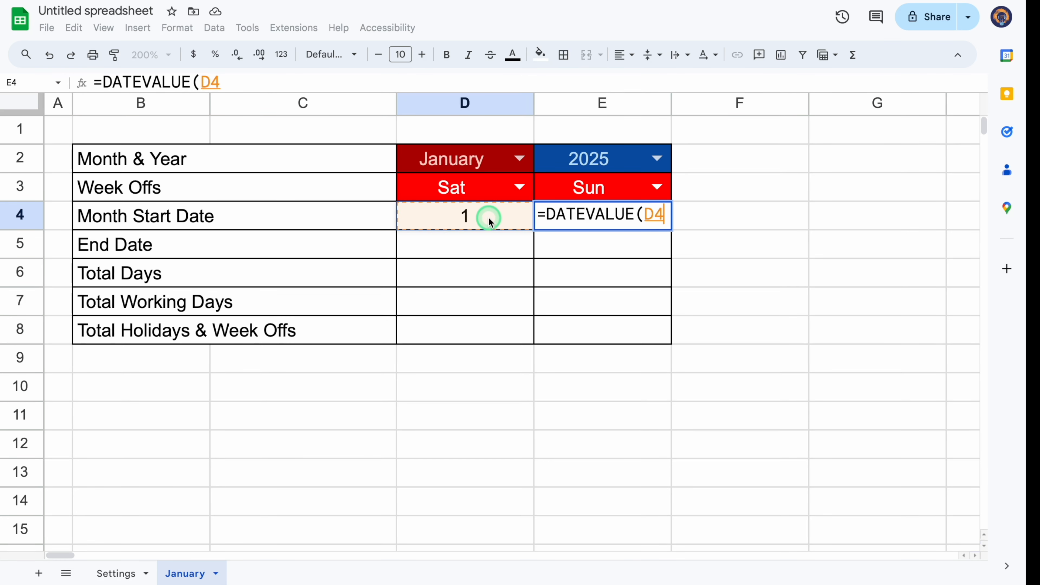
pyautogui.write('&')
pyautogui.click(461, 162)
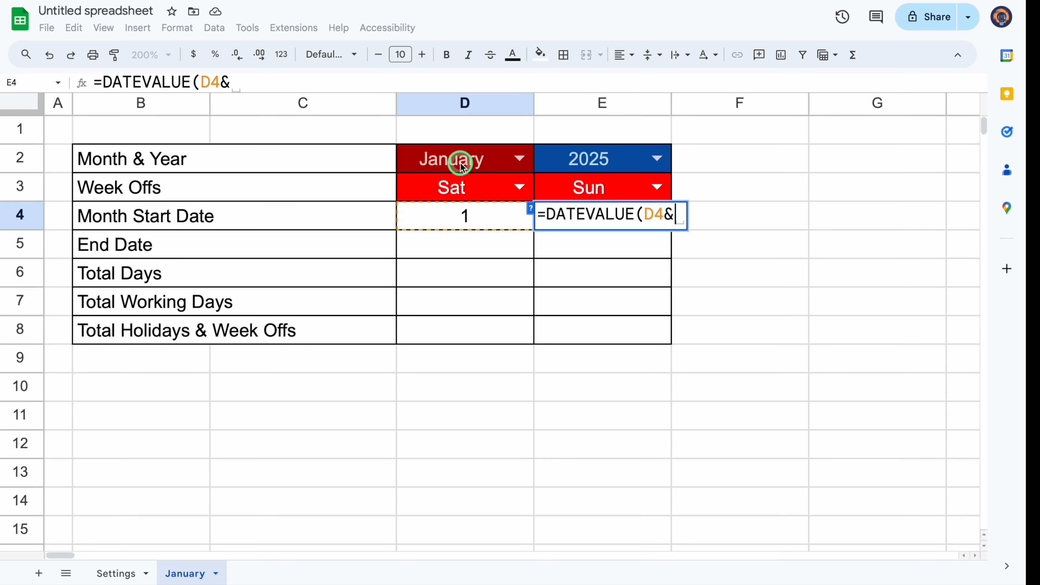
pyautogui.write('&')
pyautogui.click(596, 159)
pyautogui.write(')')
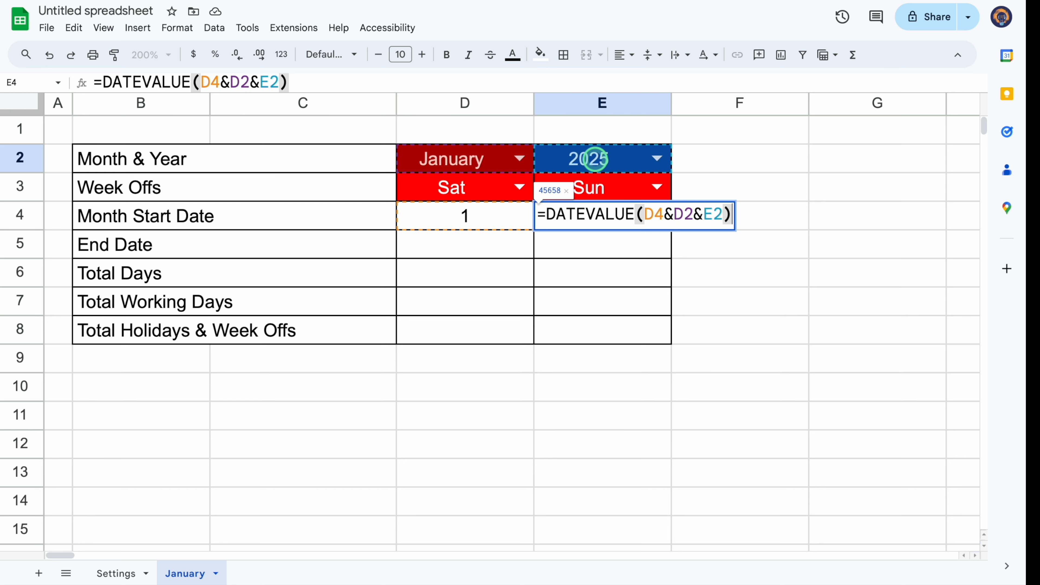
pyautogui.press('Return')
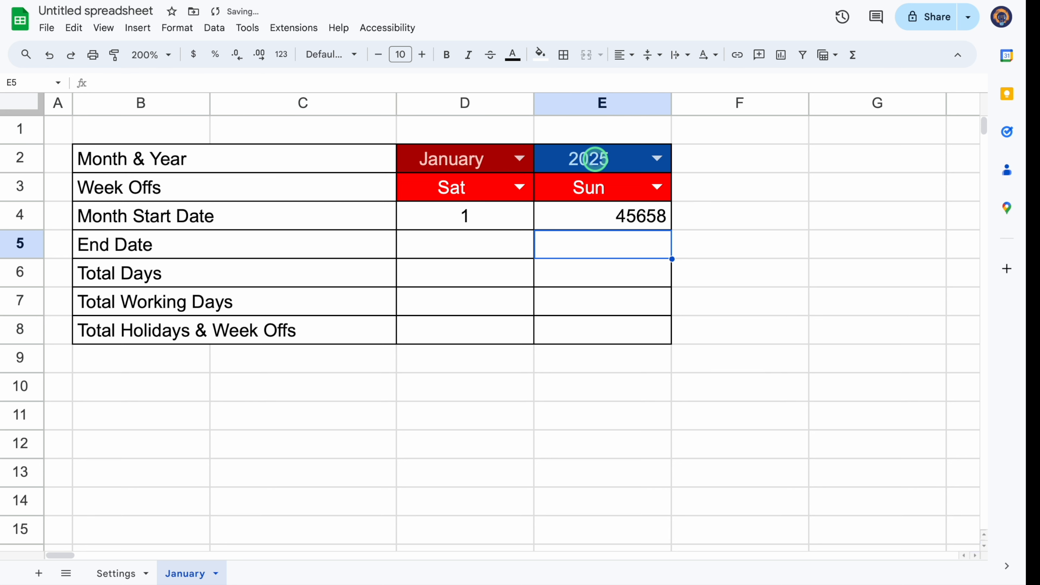
# - Centre the start date in E4 and apply the custom date format styled like 5-Aug-30
pyautogui.click(588, 213)
pyautogui.click(621, 54)
pyautogui.click(646, 79)
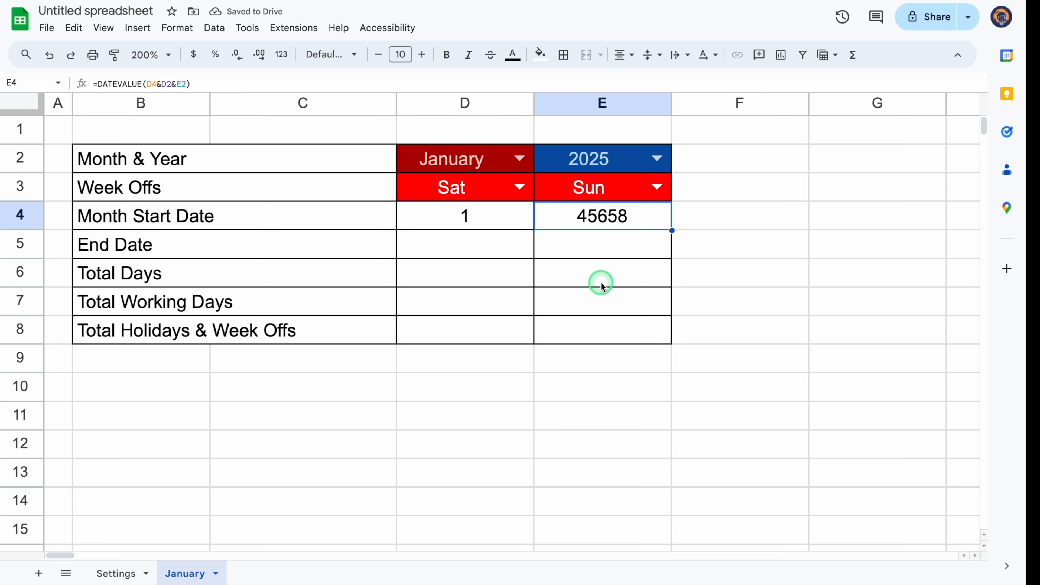
pyautogui.click(179, 28)
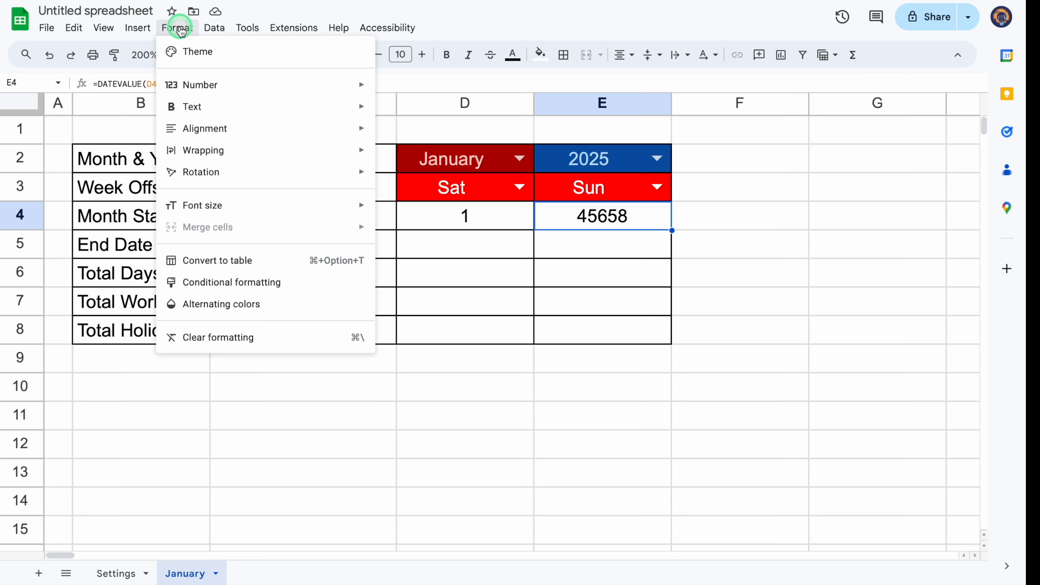
pyautogui.click(244, 86)
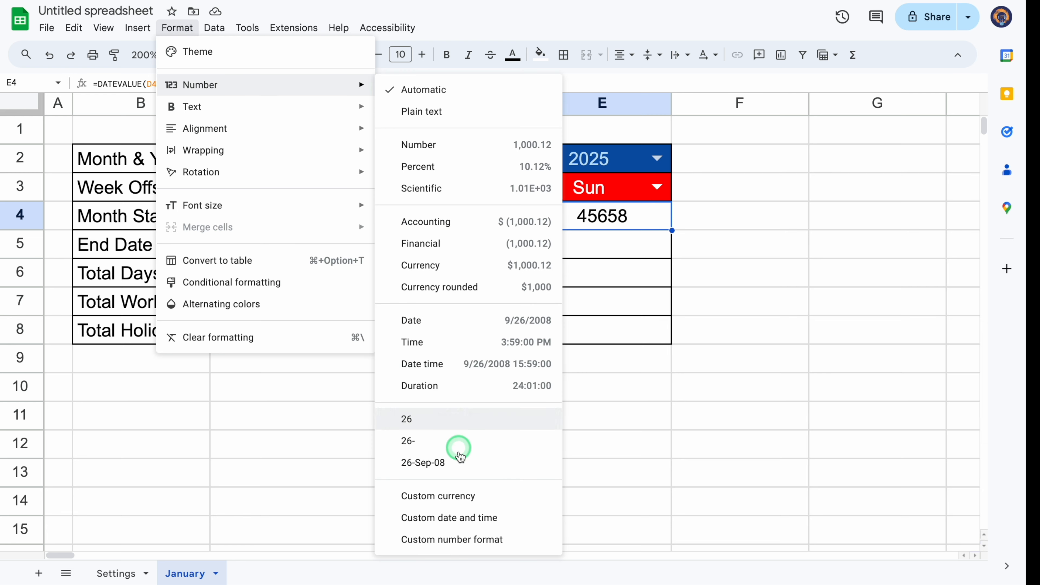
pyautogui.click(499, 518)
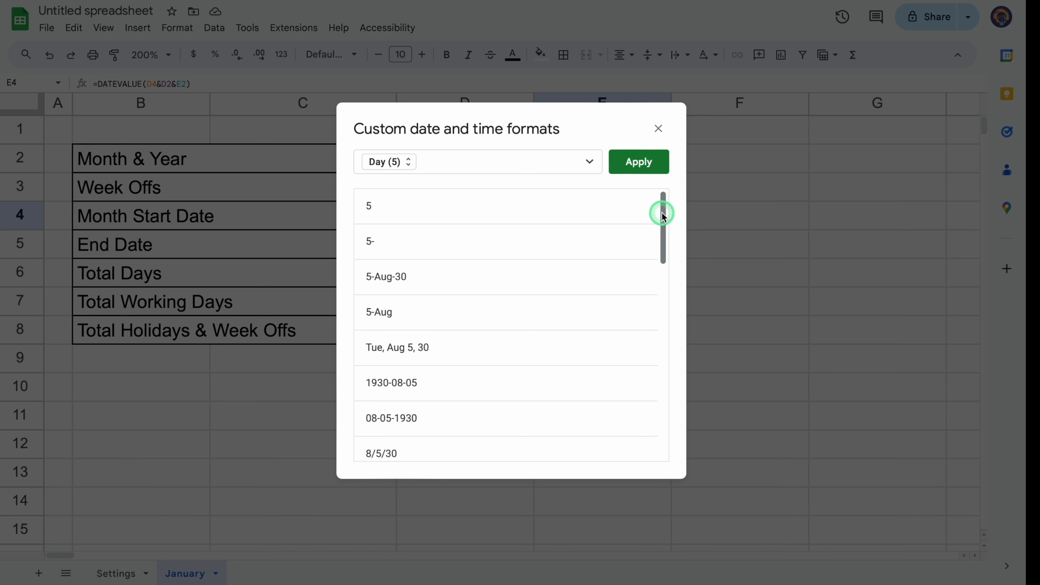
pyautogui.click(391, 279)
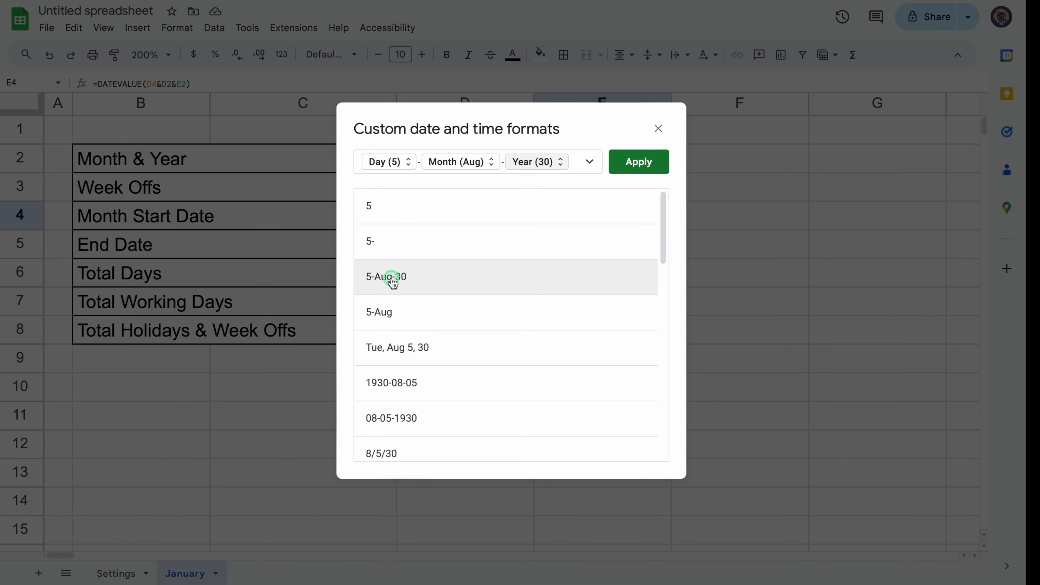
pyautogui.click(641, 164)
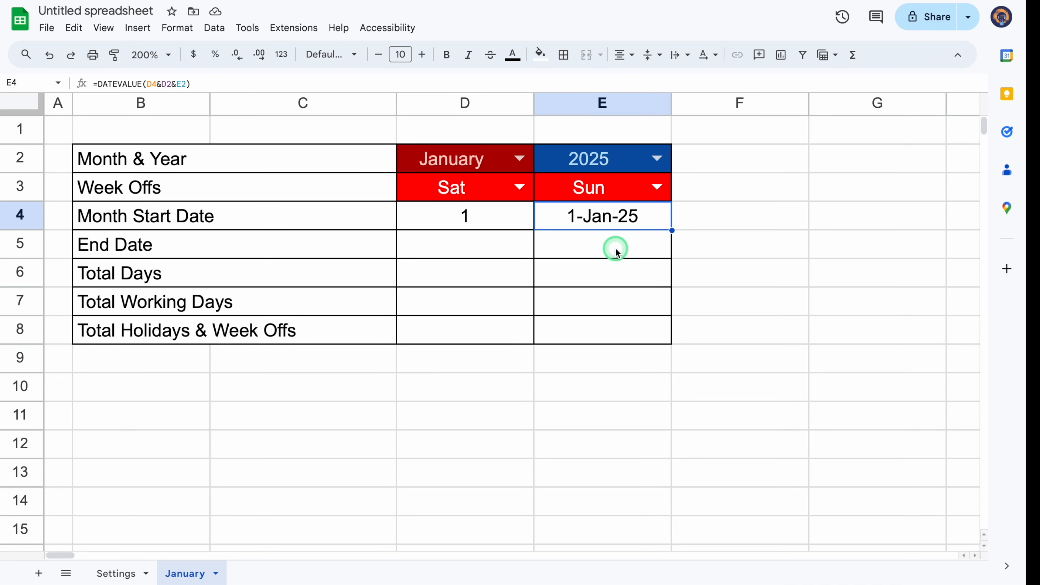
# - Enter the formula =EOMONTH(E4,0)+D4-1 in E5 to calculate the month's end date
pyautogui.click(616, 248)
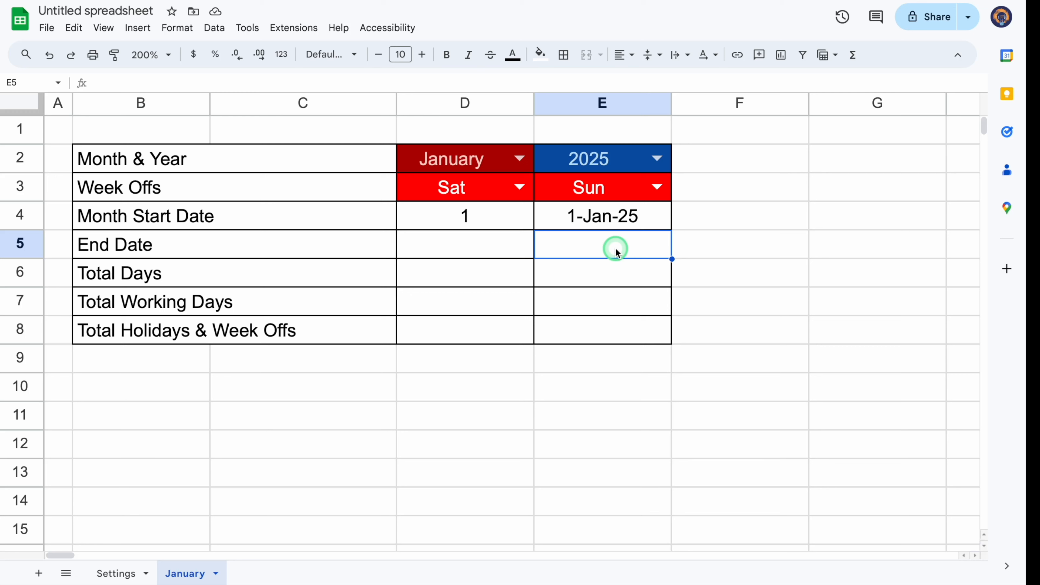
pyautogui.write('=')
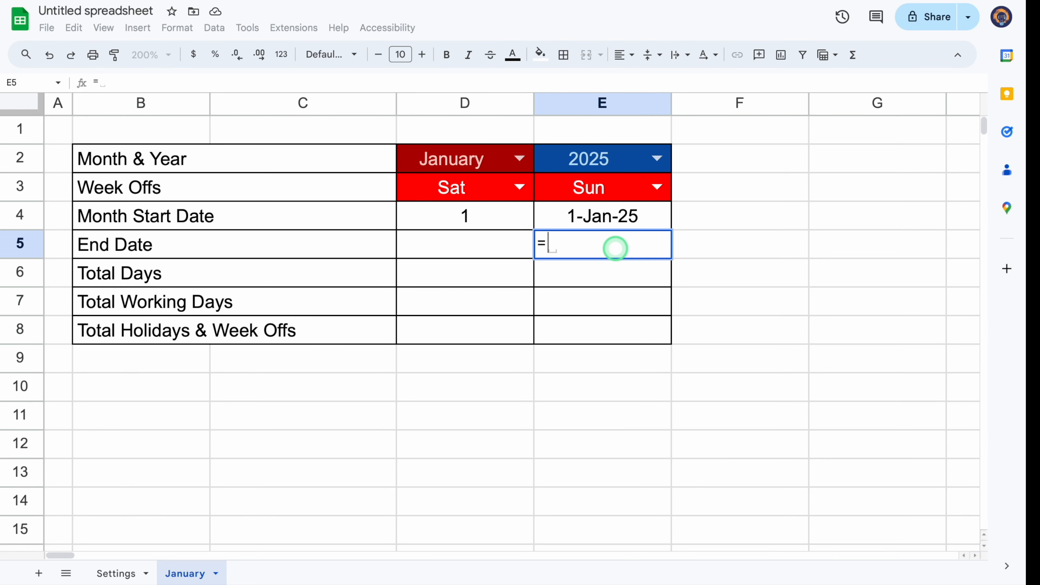
pyautogui.write('EOM')
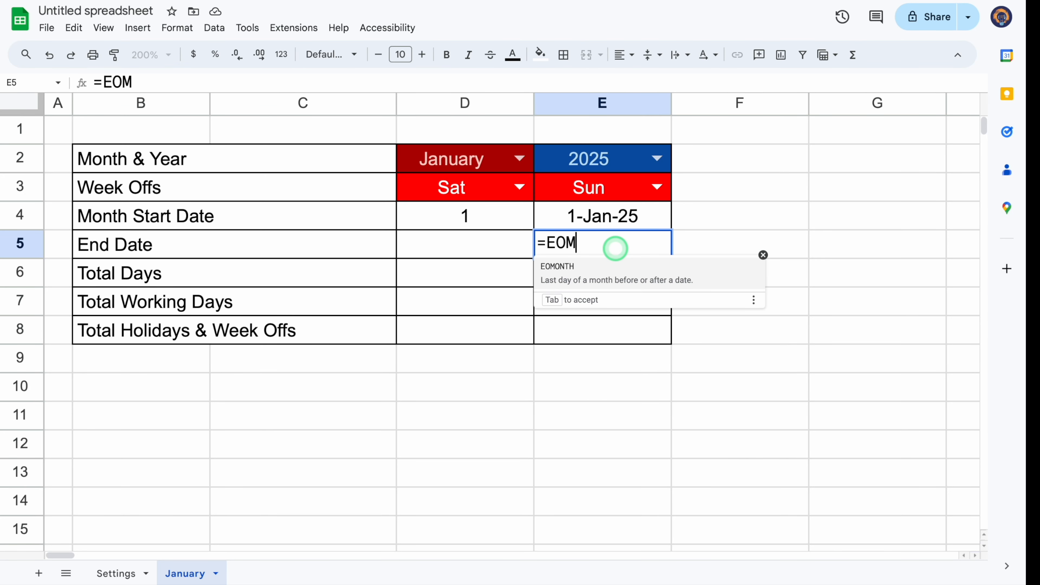
pyautogui.click(566, 267)
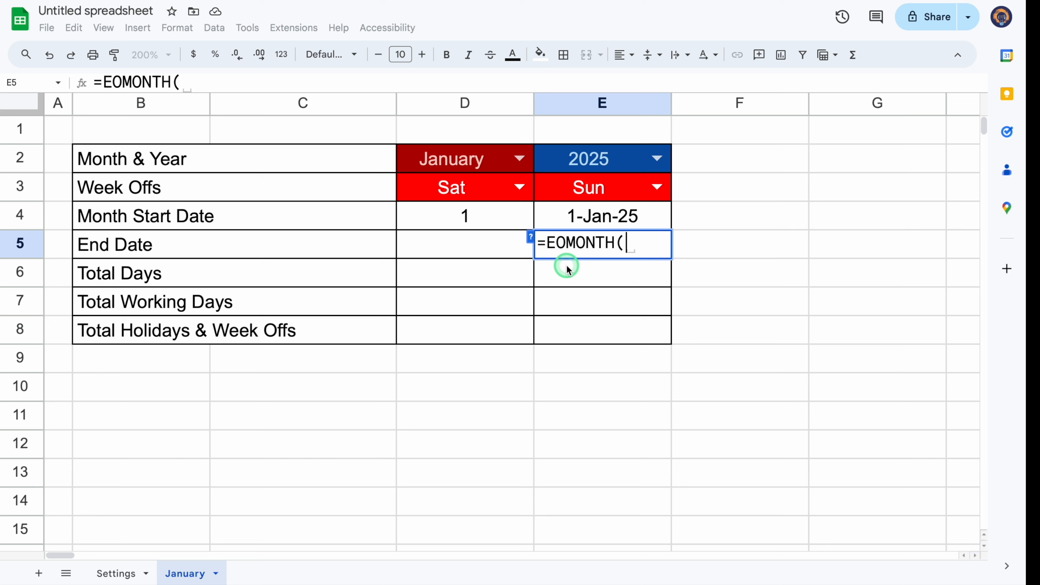
pyautogui.click(605, 220)
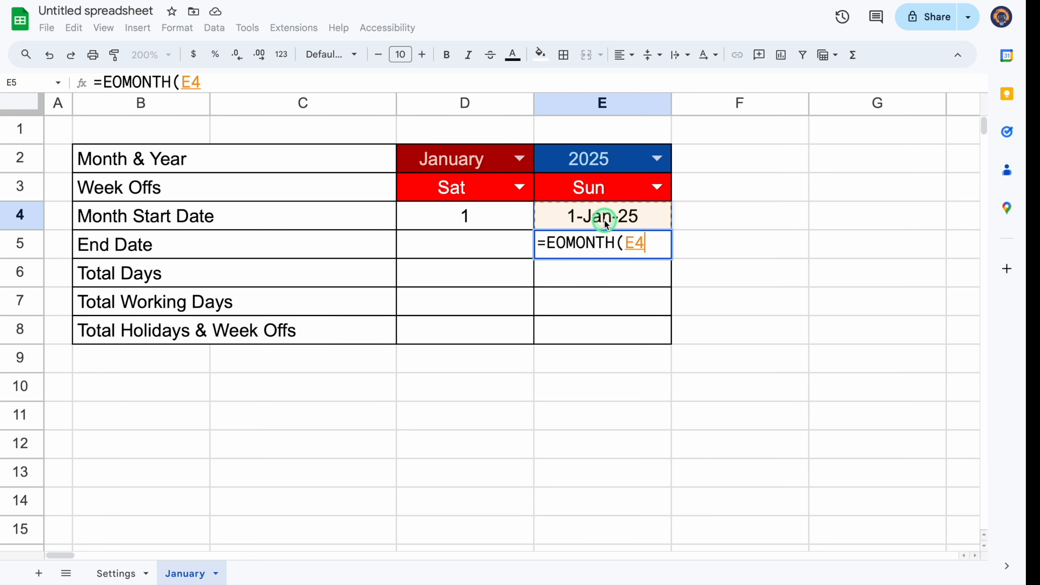
pyautogui.write(',0')
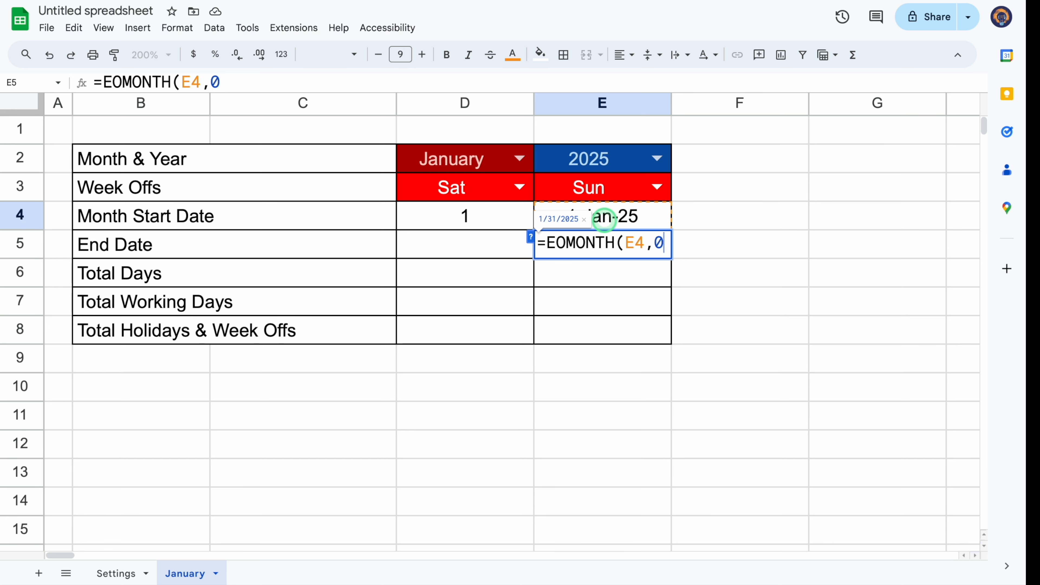
pyautogui.write(')+')
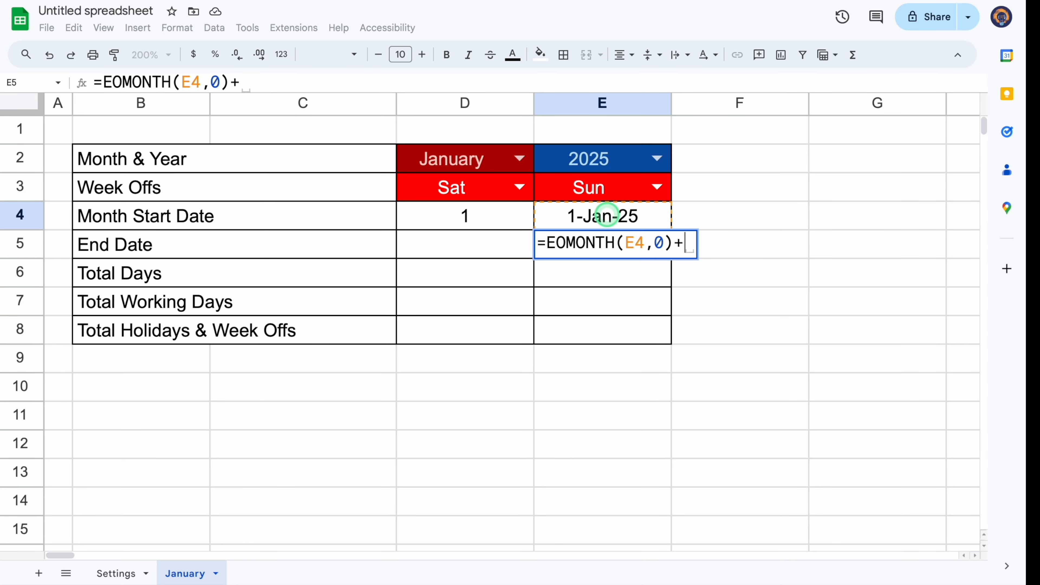
pyautogui.click(481, 222)
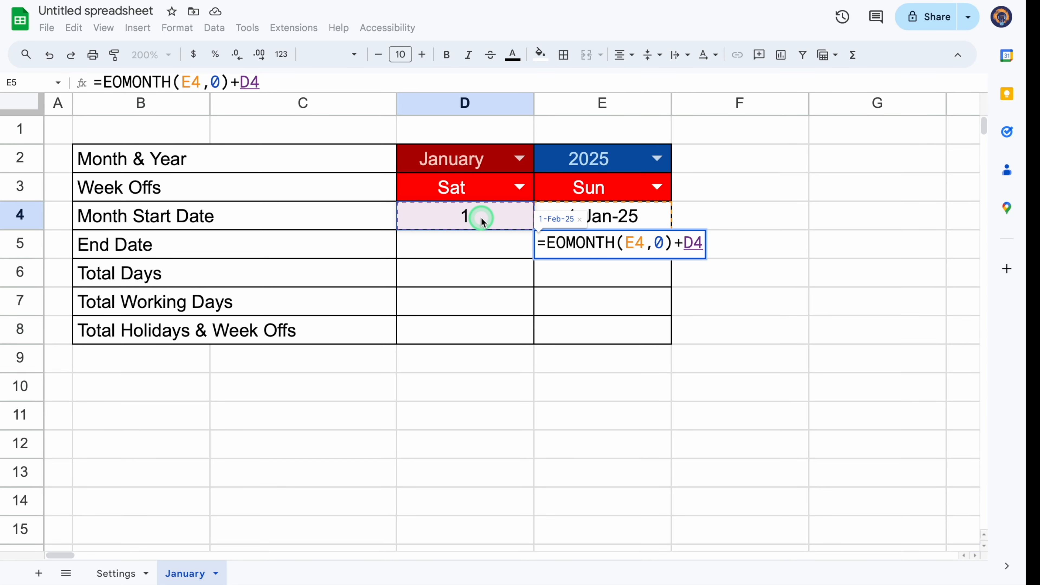
pyautogui.write('-1')
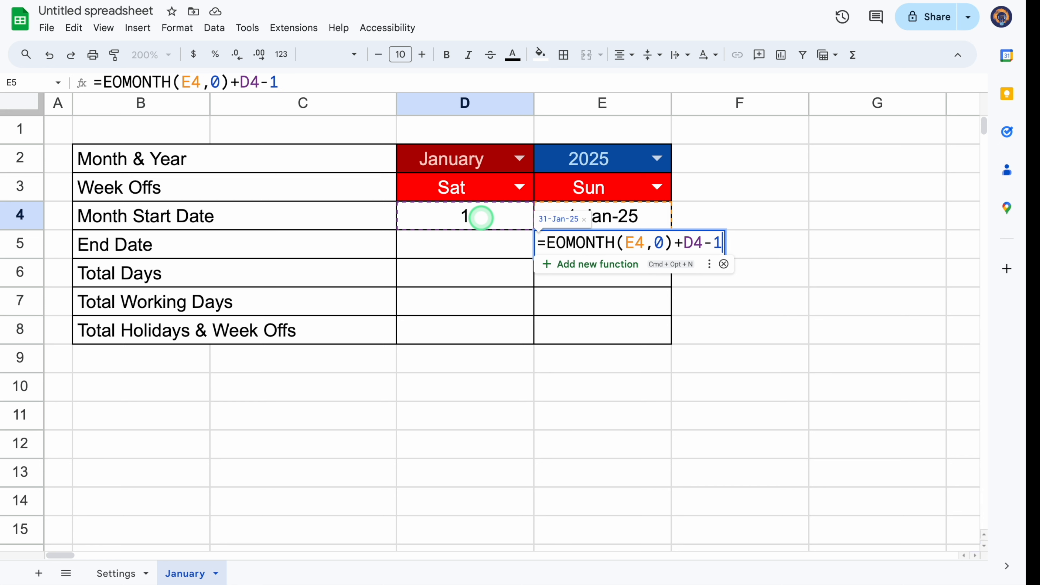
pyautogui.press('Return')
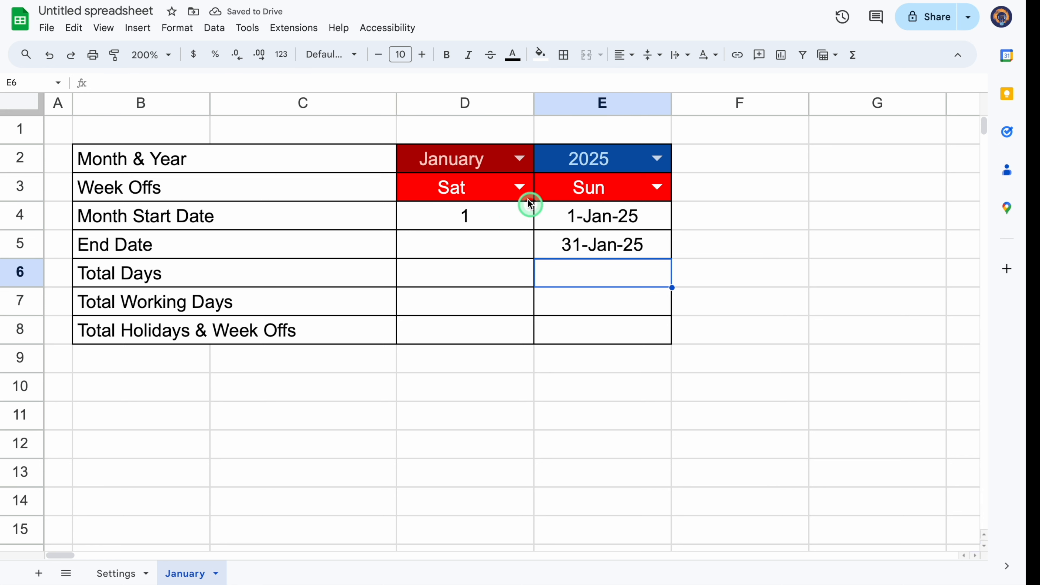
# - Switch the month in D2 to February and back to January to test the start and end date formulas
pyautogui.click(519, 158)
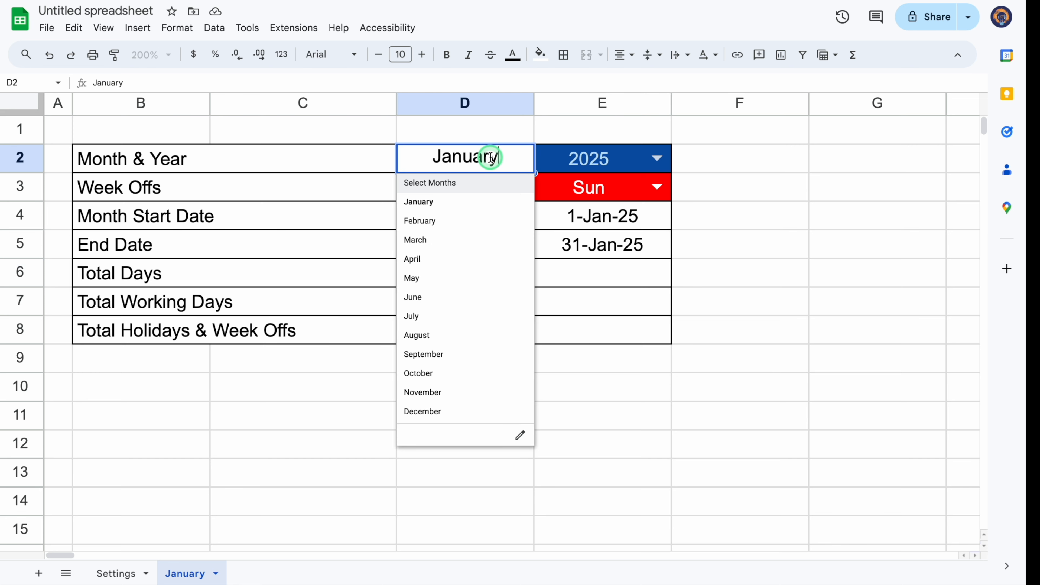
pyautogui.click(448, 220)
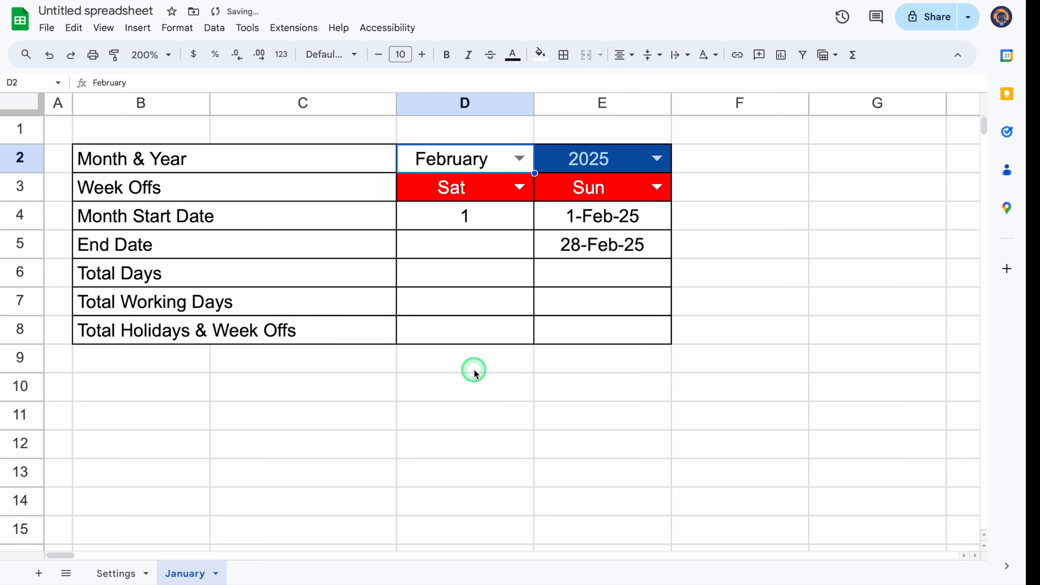
pyautogui.click(519, 159)
pyautogui.click(458, 203)
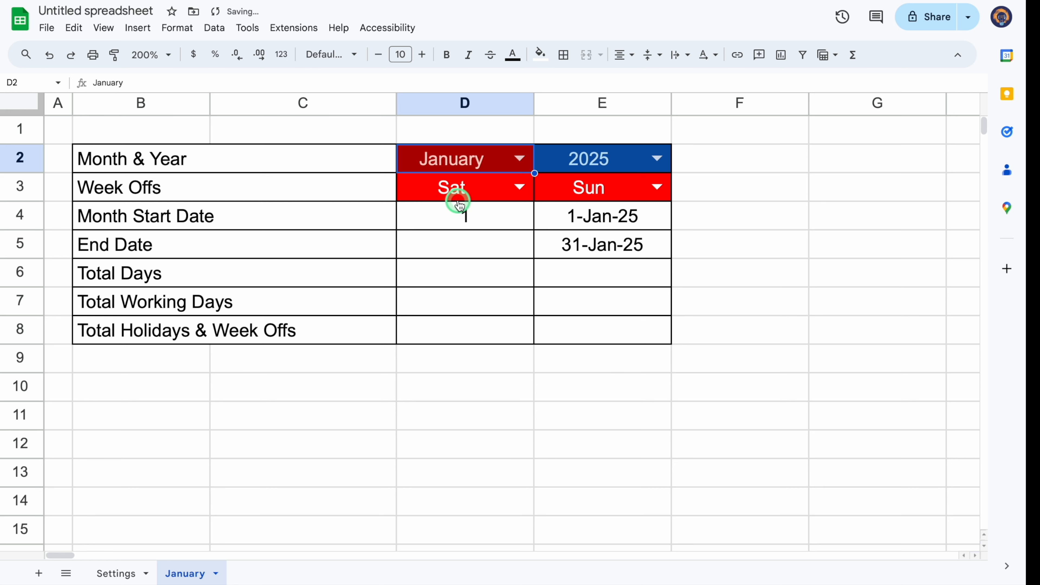
# - Link D5 to the end date with the formula =E5 and centre it horizontally
pyautogui.click(473, 234)
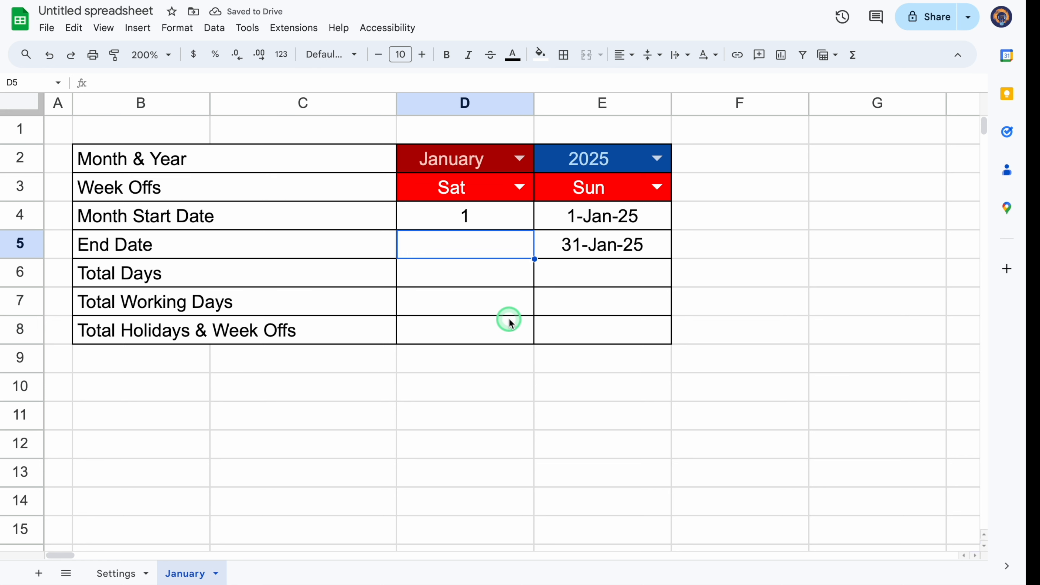
pyautogui.write('=')
pyautogui.click(592, 248)
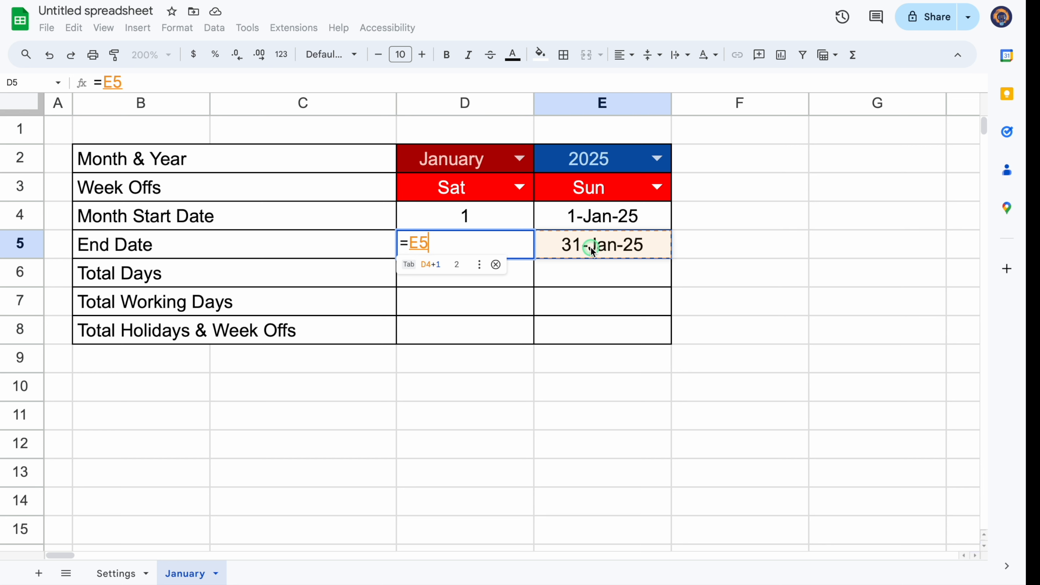
pyautogui.press('Return')
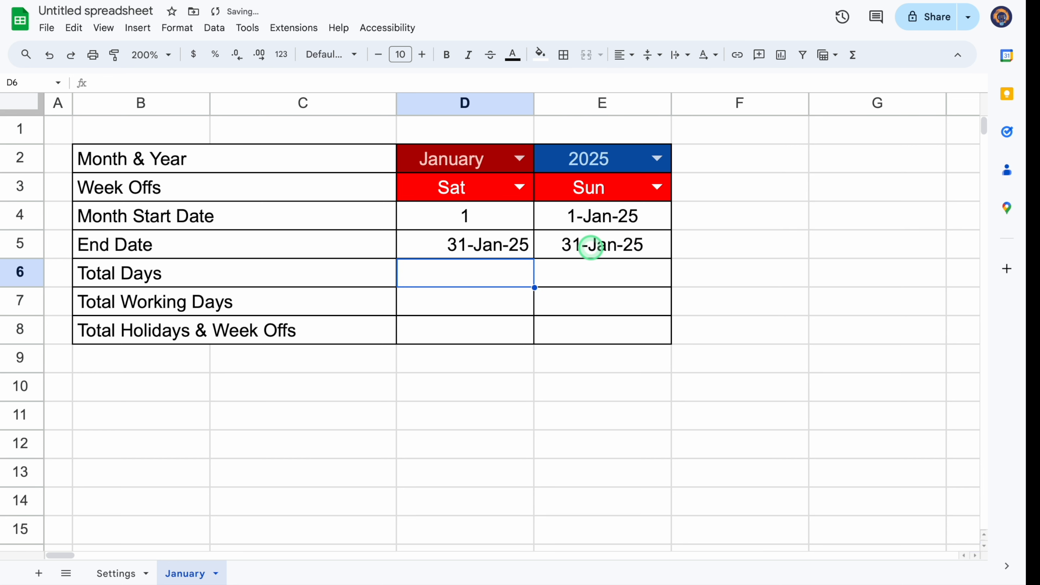
pyautogui.press('Up')
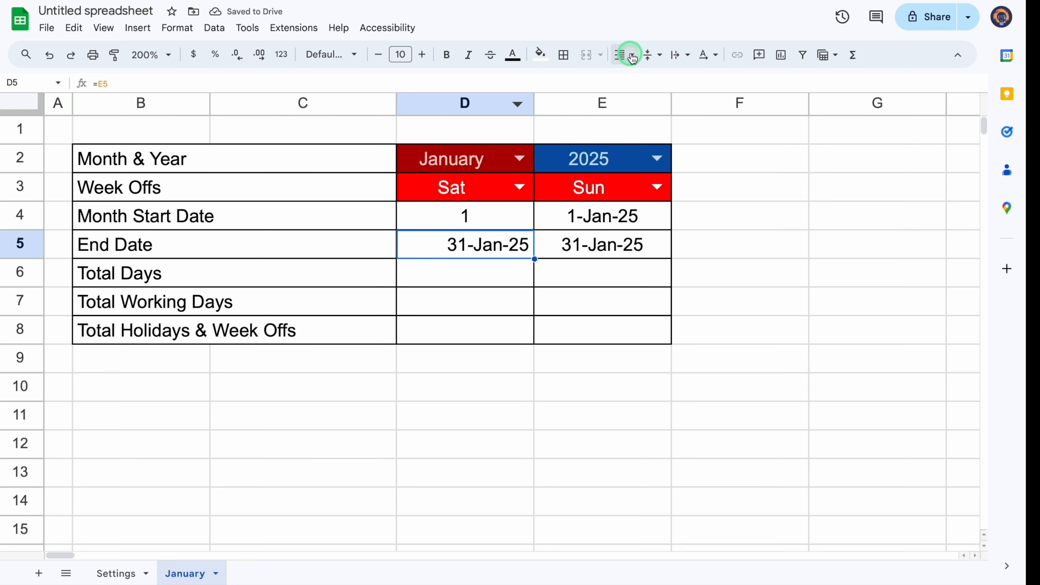
pyautogui.click(633, 56)
pyautogui.click(646, 81)
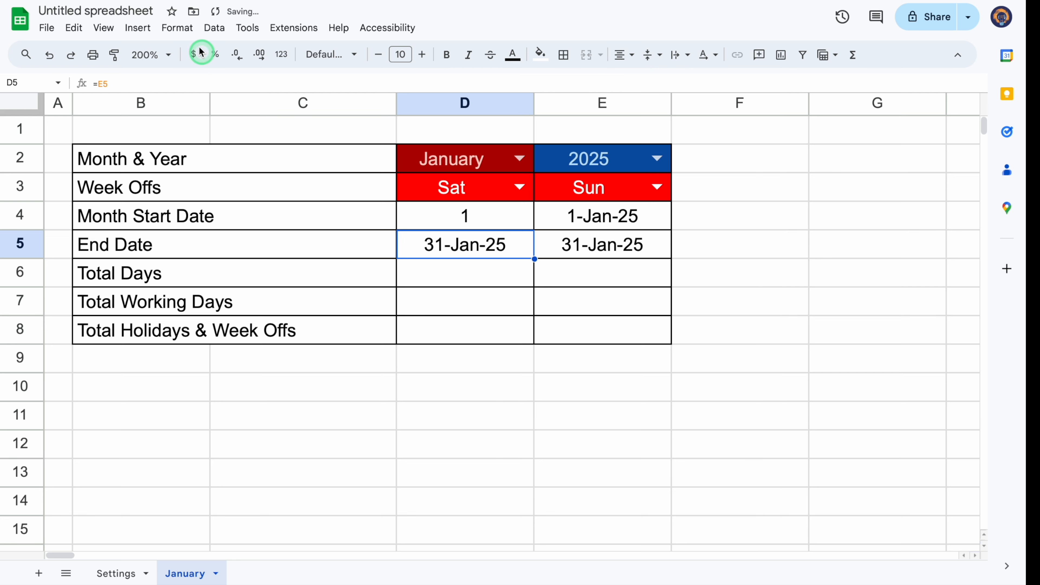
# - Apply the custom date format that shows only the day number, styled like 5, to D5
pyautogui.click(185, 29)
pyautogui.moveTo(225, 82)
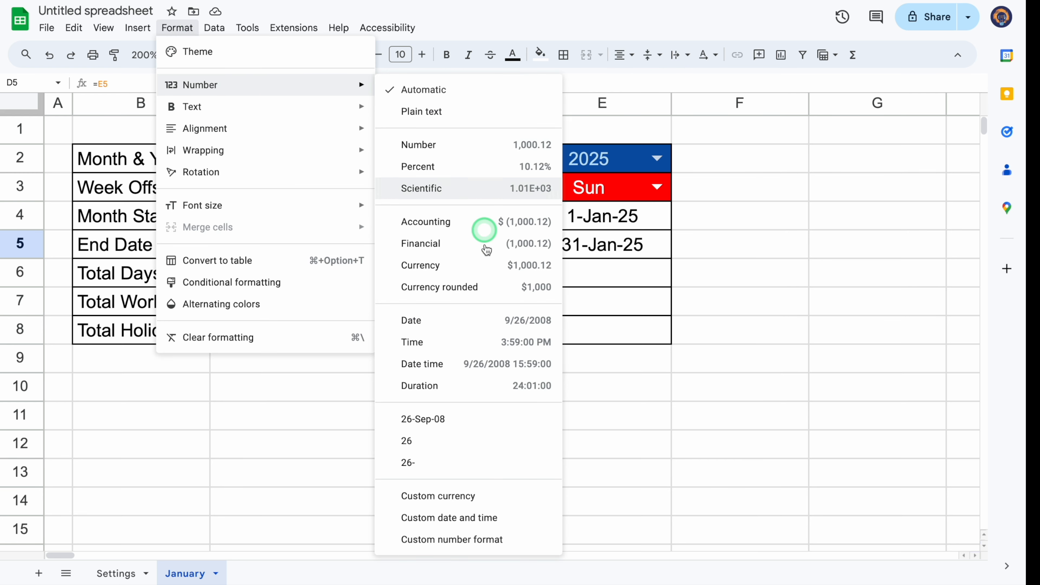
pyautogui.click(454, 521)
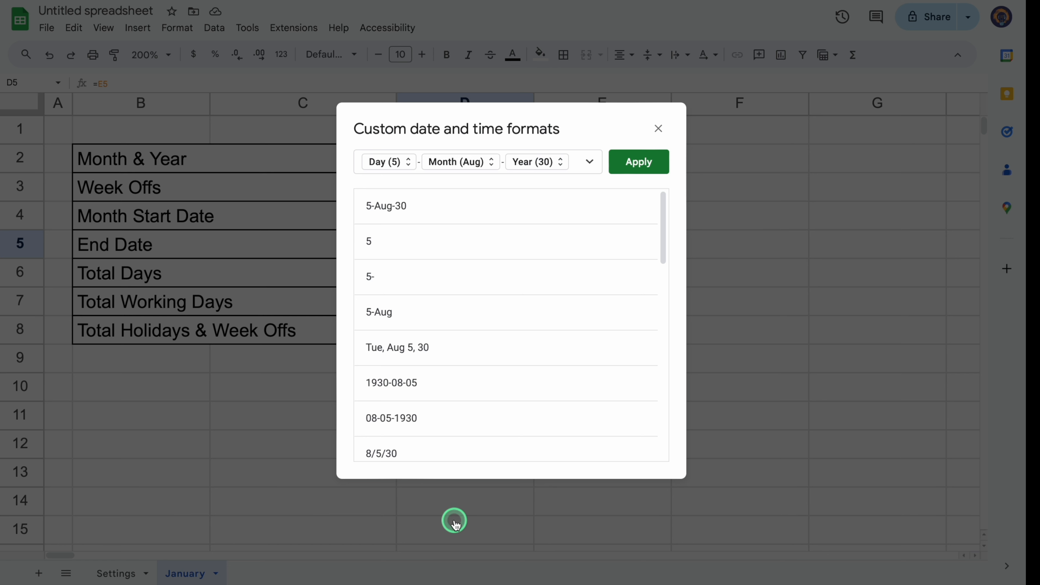
pyautogui.click(405, 248)
pyautogui.click(633, 166)
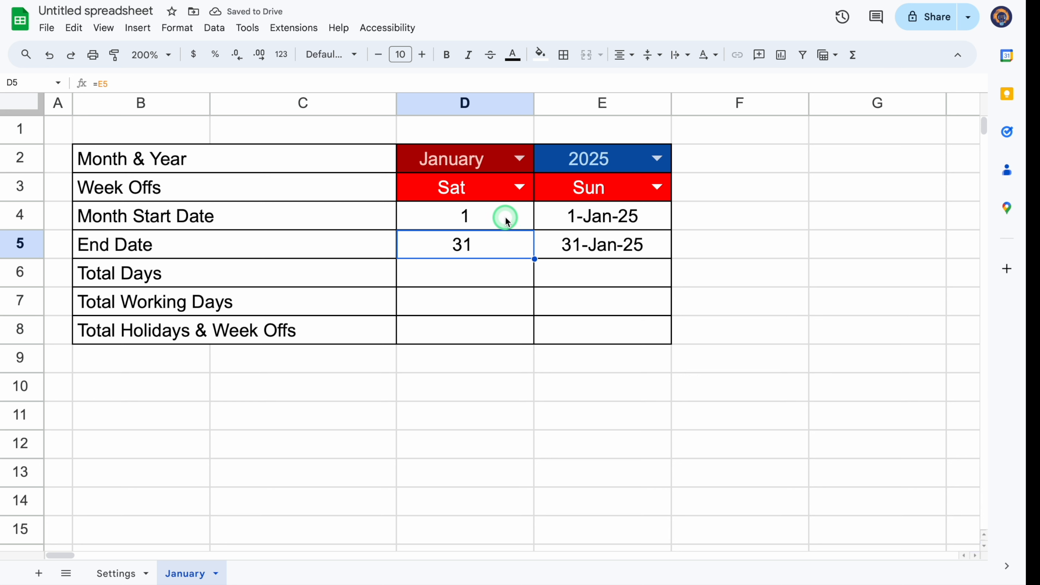
pyautogui.click(506, 219)
pyautogui.click(501, 248)
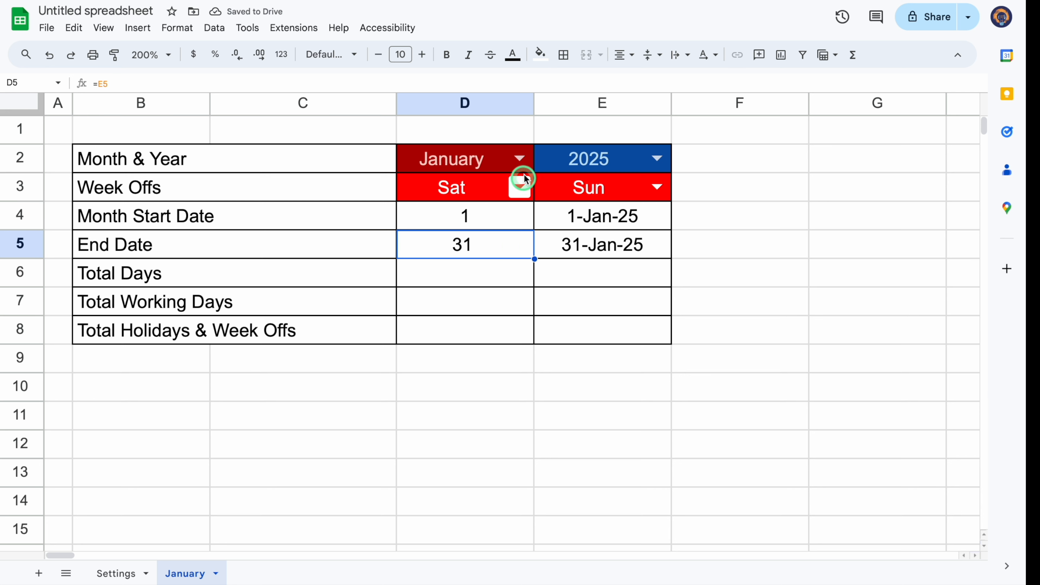
# - Choose February in D2, check the end day in D5, and set the month back to January
pyautogui.click(519, 158)
pyautogui.click(449, 224)
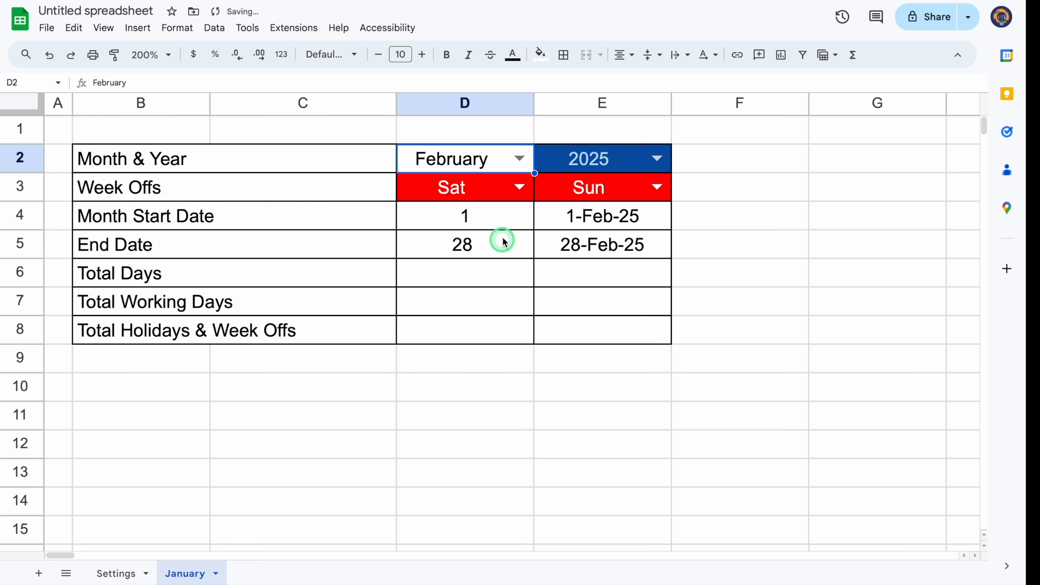
pyautogui.click(519, 158)
pyautogui.click(448, 203)
# - Merge D6:E6 for Total Days and extend the same merge to D7:E7 for Total Working Days
pyautogui.click(458, 273)
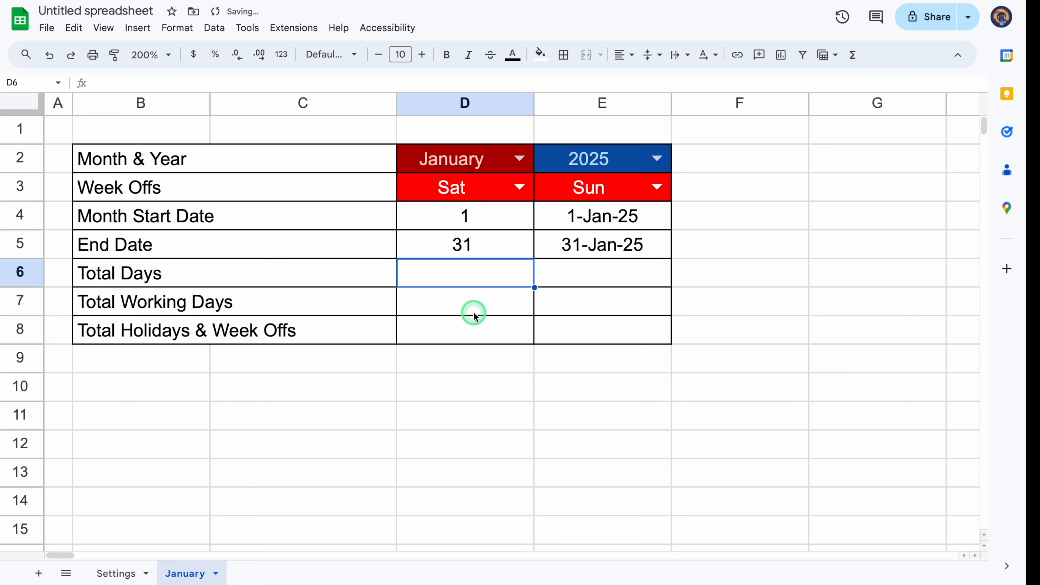
pyautogui.hotkey('shift', 'Right')
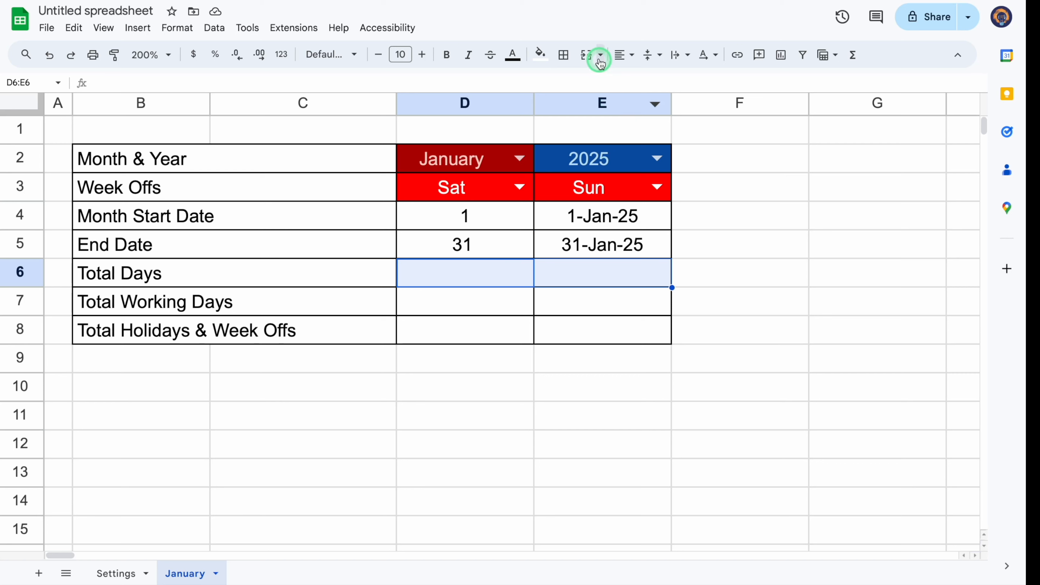
pyautogui.click(586, 55)
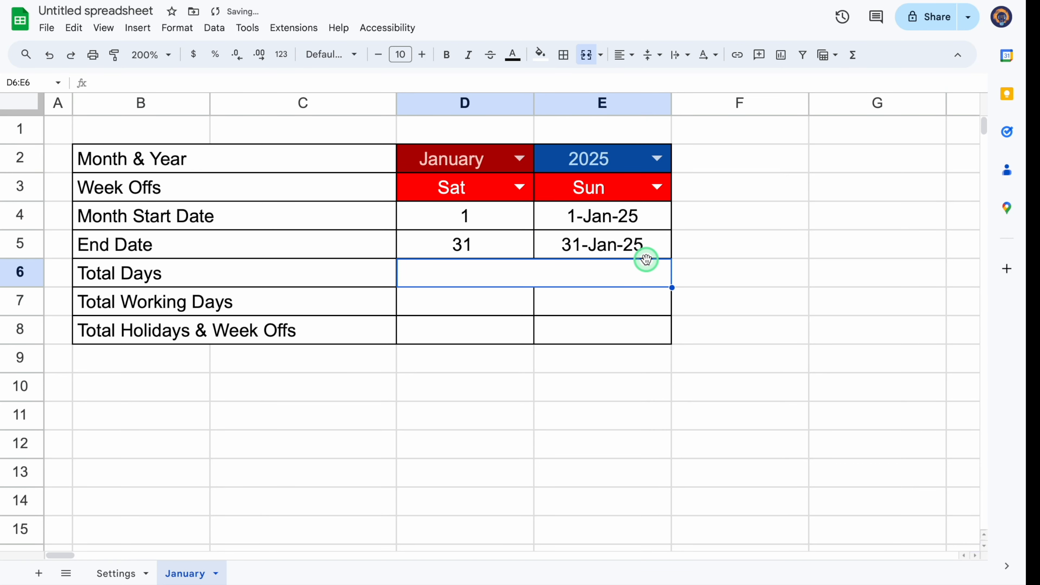
pyautogui.keyDown('shift'); pyautogui.click(670, 308); pyautogui.keyUp('shift')
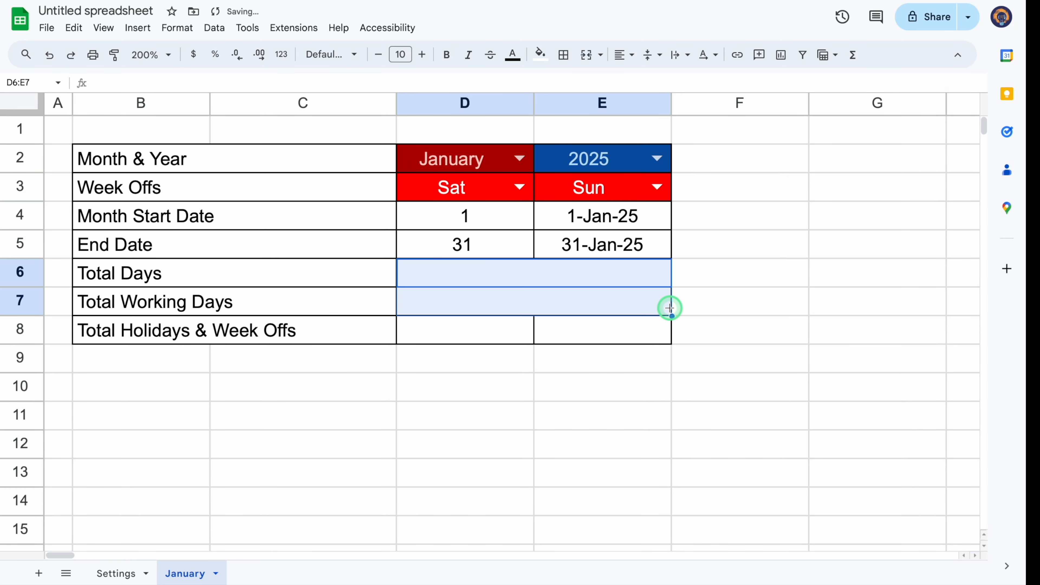
# - Fill the Total Holidays & Week Offs cells D8:E8 with red and set their text colour to white
pyautogui.click(453, 334)
pyautogui.keyDown('shift'); pyautogui.click(573, 333); pyautogui.keyUp('shift')
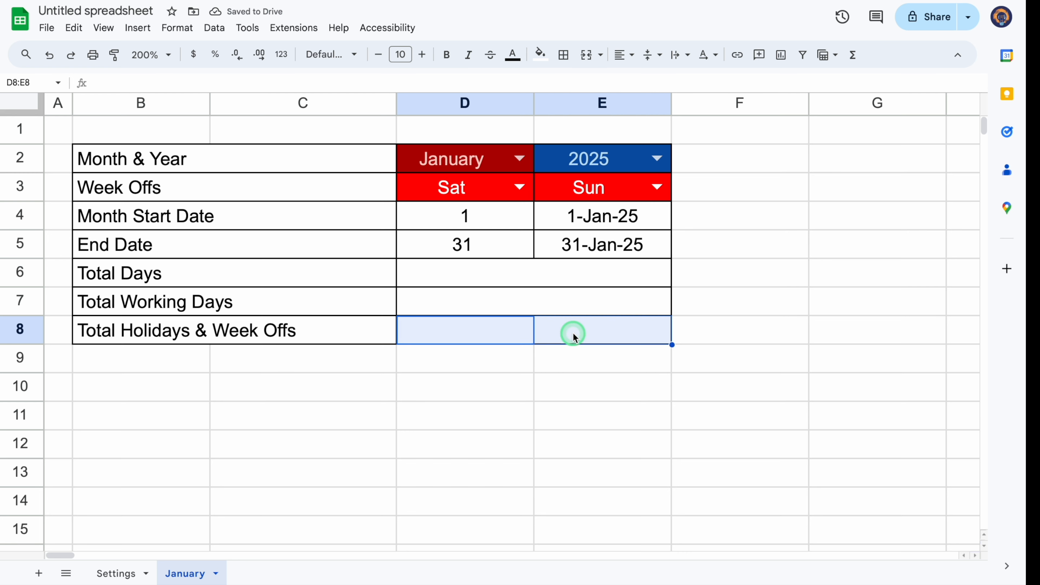
pyautogui.click(541, 54)
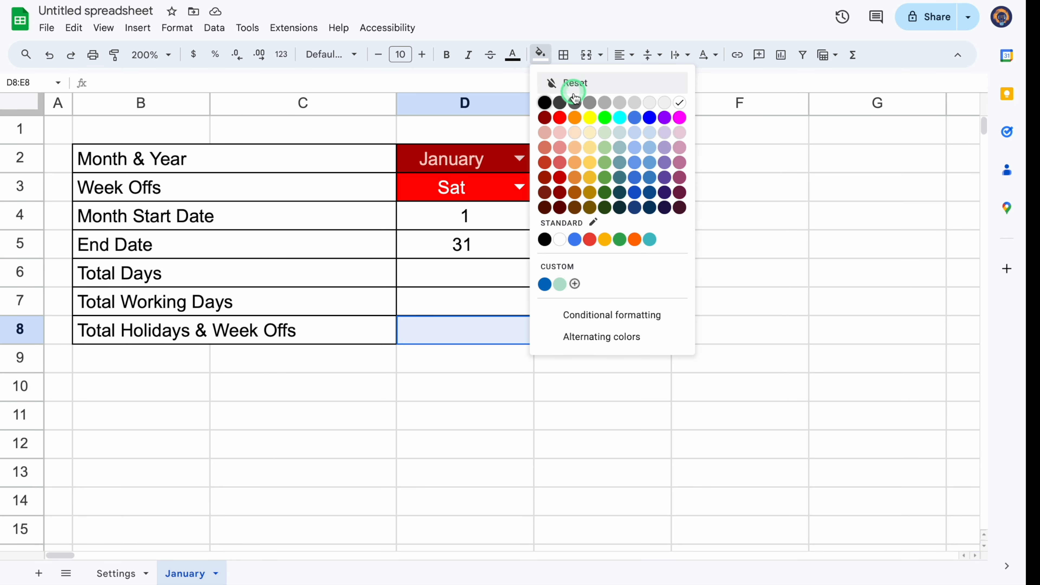
pyautogui.click(561, 118)
pyautogui.click(513, 55)
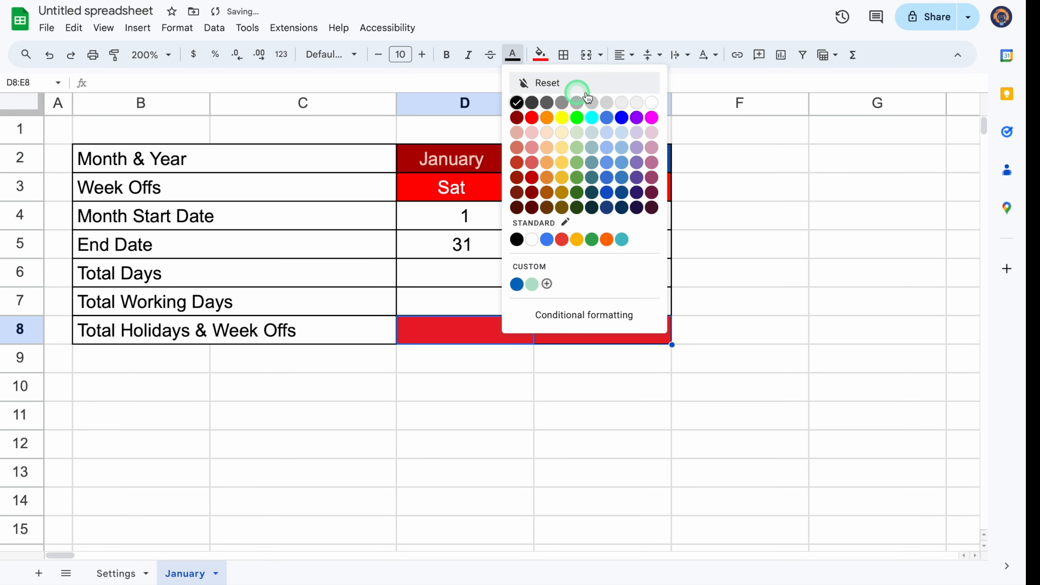
pyautogui.click(651, 103)
pyautogui.click(491, 389)
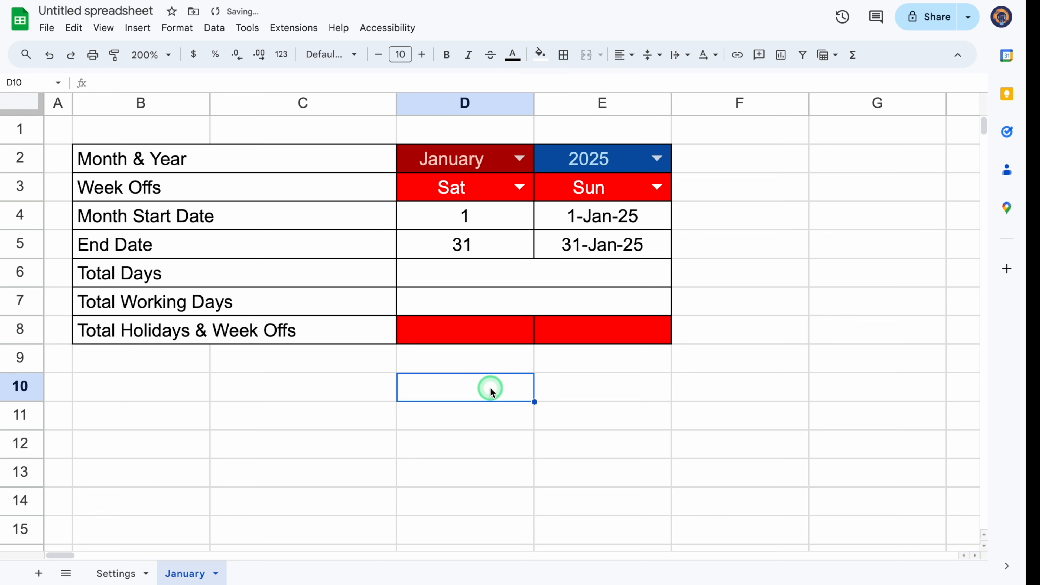
pyautogui.click(326, 277)
pyautogui.click(327, 303)
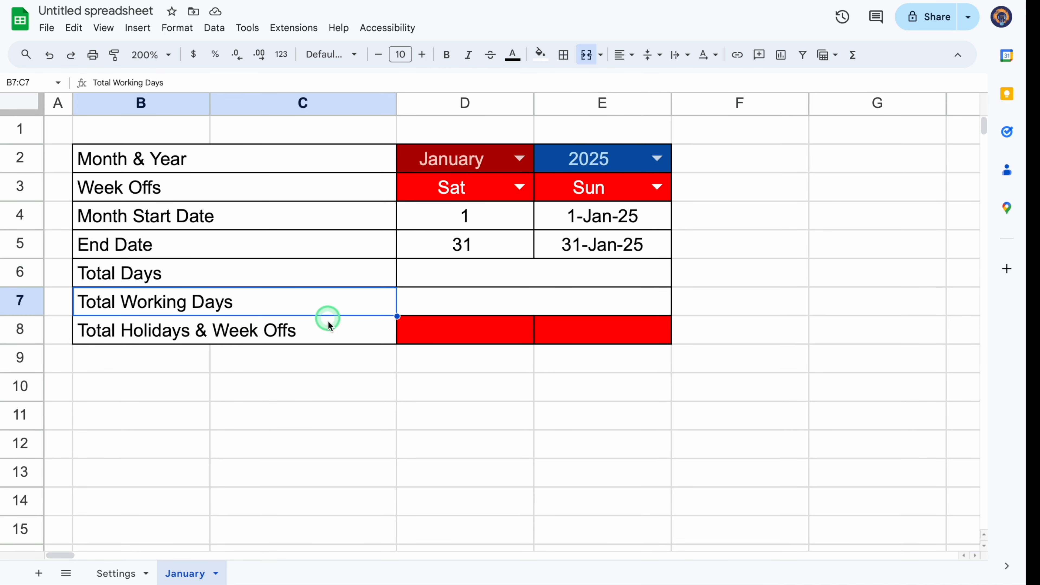
pyautogui.click(333, 333)
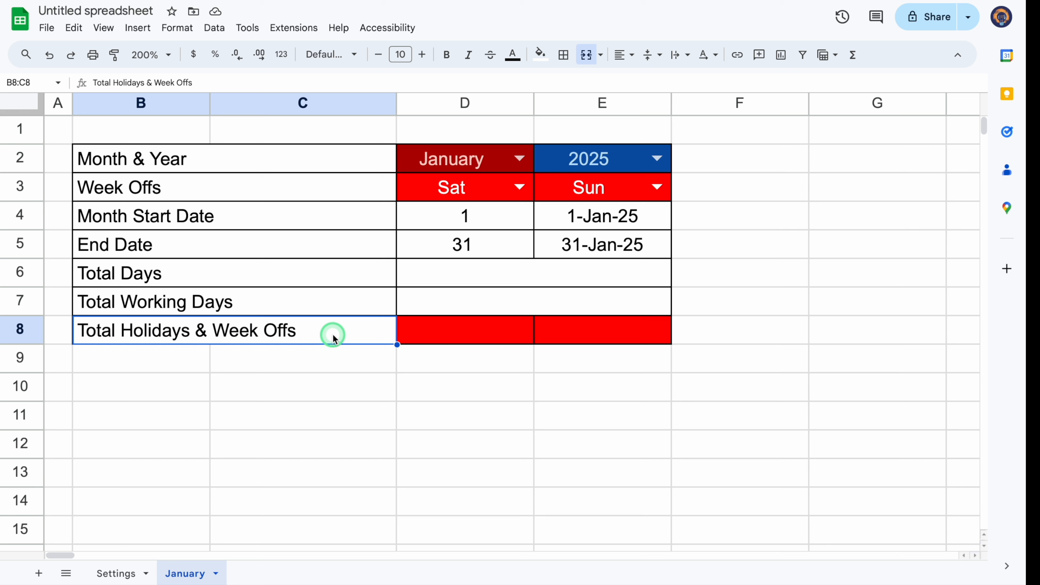
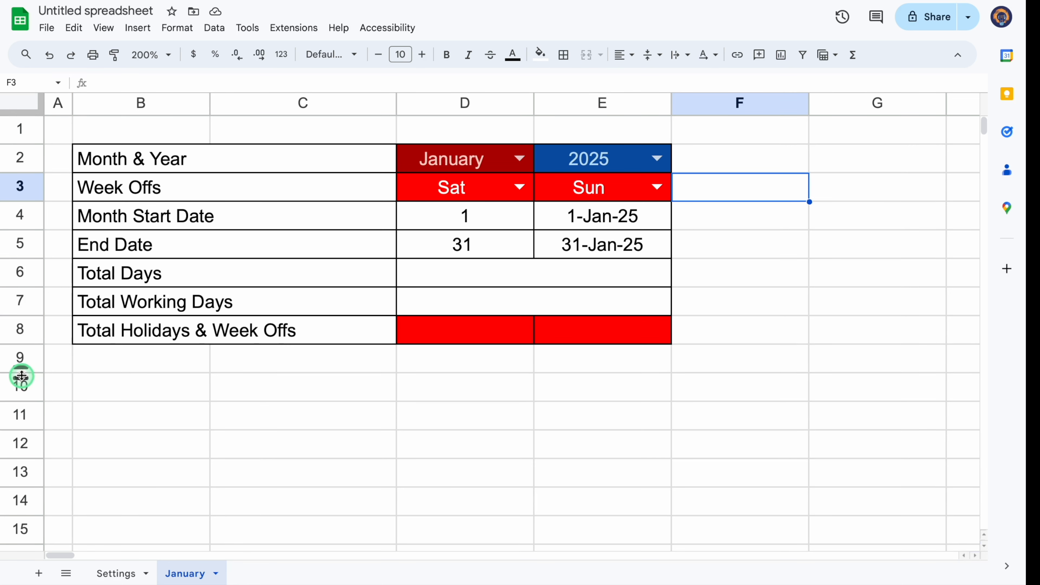
# - Shrink row 9 to a thin spacer below the summary block and select B10
pyautogui.moveTo(22, 374); pyautogui.dragTo(25, 353)
pyautogui.click(132, 367)
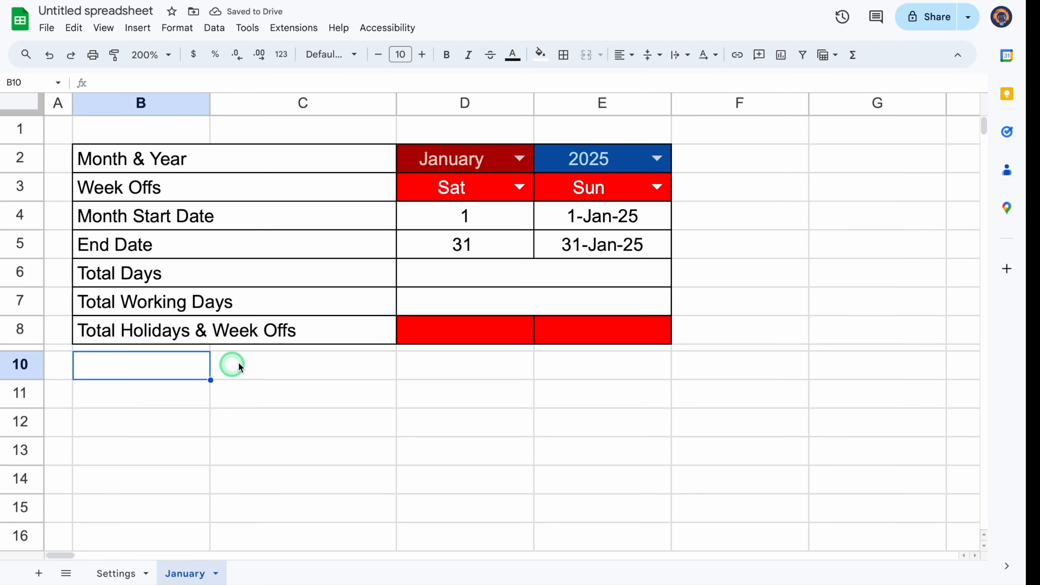
# - Enter the headings Total Present, Total Absent and Total Paid Leaves in B10:D10
pyautogui.write('Total Present')
pyautogui.press('Tab')
pyautogui.write('Total Absent')
pyautogui.press('Tab')
pyautogui.write('Total Paid Leaves')
pyautogui.press('Tab')
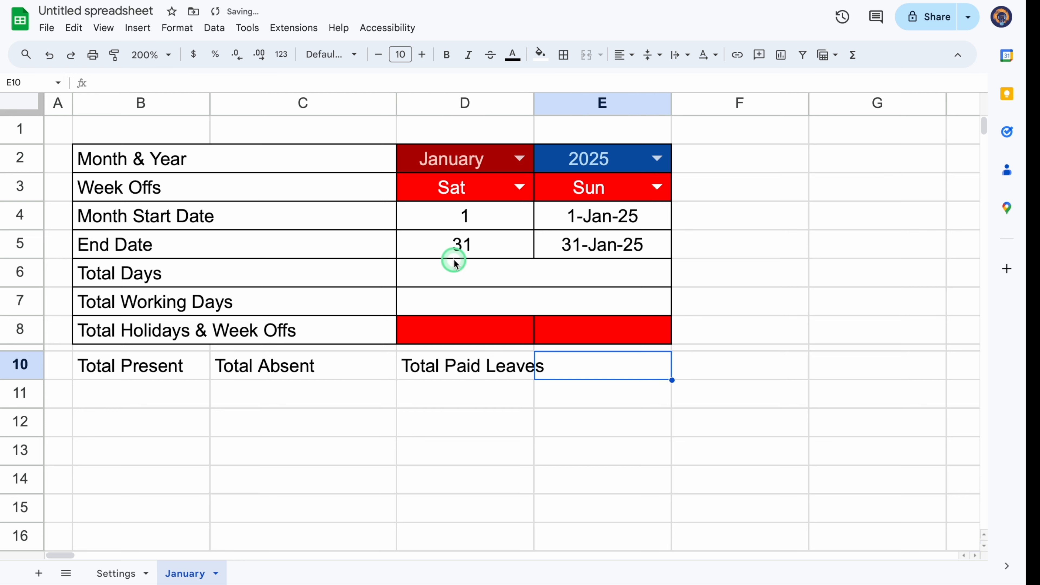
# - Widen columns D and E, and fill the Total Paid Leaves heading from D10 into E10
pyautogui.doubleClick(532, 100)
pyautogui.moveTo(688, 100); pyautogui.dragTo(717, 105)
pyautogui.click(547, 370)
pyautogui.moveTo(551, 380); pyautogui.dragTo(625, 379)
# - Change the heading in E10 to Total Unpaid Leaves and widen column E to fit it
pyautogui.doubleClick(597, 362)
pyautogui.write('unPaid Leaves')
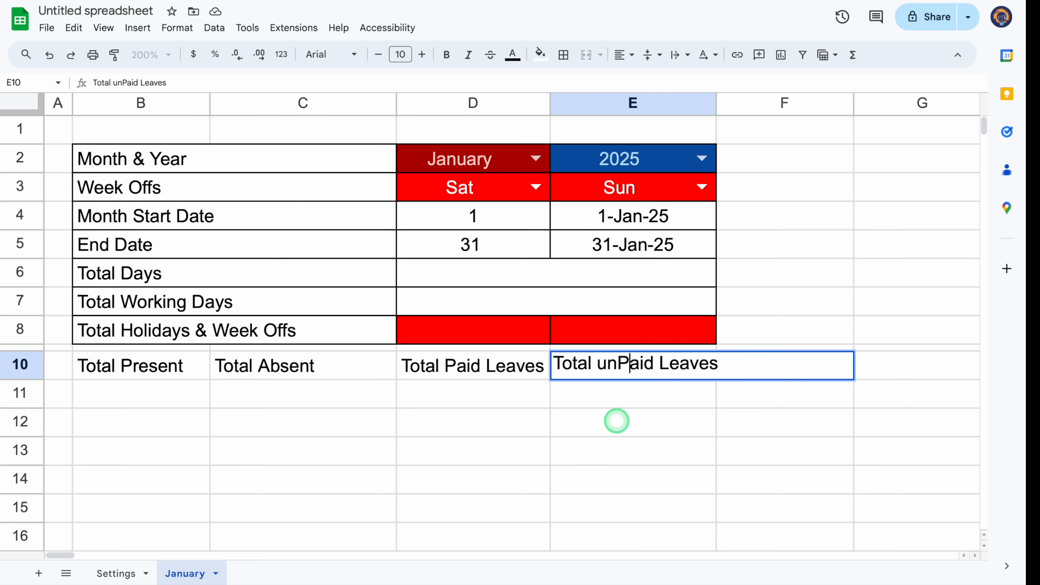
pyautogui.press('BackSpace')
pyautogui.write('p')
pyautogui.click(608, 366)
pyautogui.press('BackSpace')
pyautogui.write('U')
pyautogui.press('Return')
pyautogui.moveTo(717, 102); pyautogui.dragTo(726, 103)
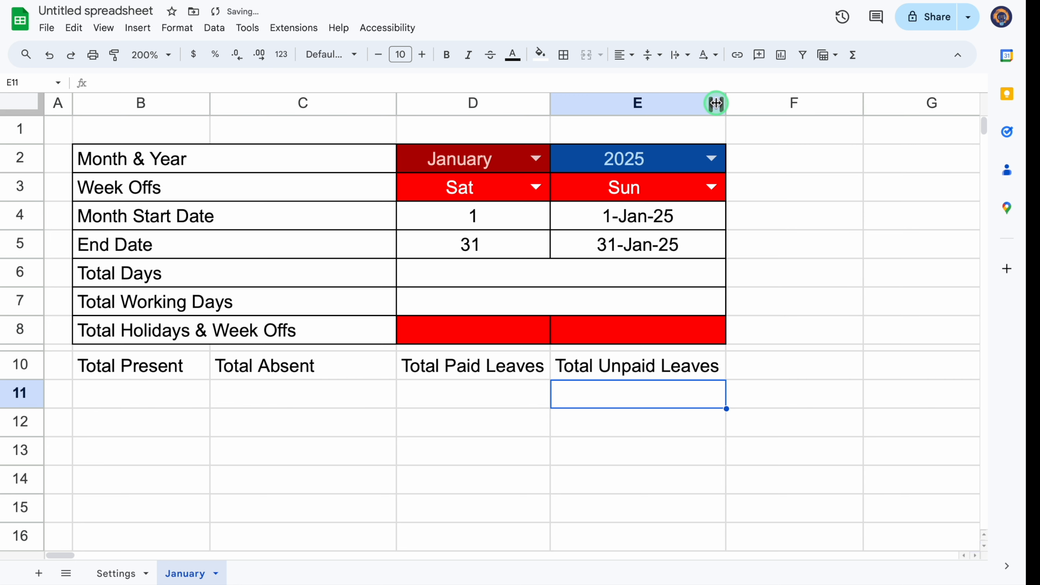
# - Centre the contents of rows 10 and 11 horizontally
pyautogui.click(25, 365)
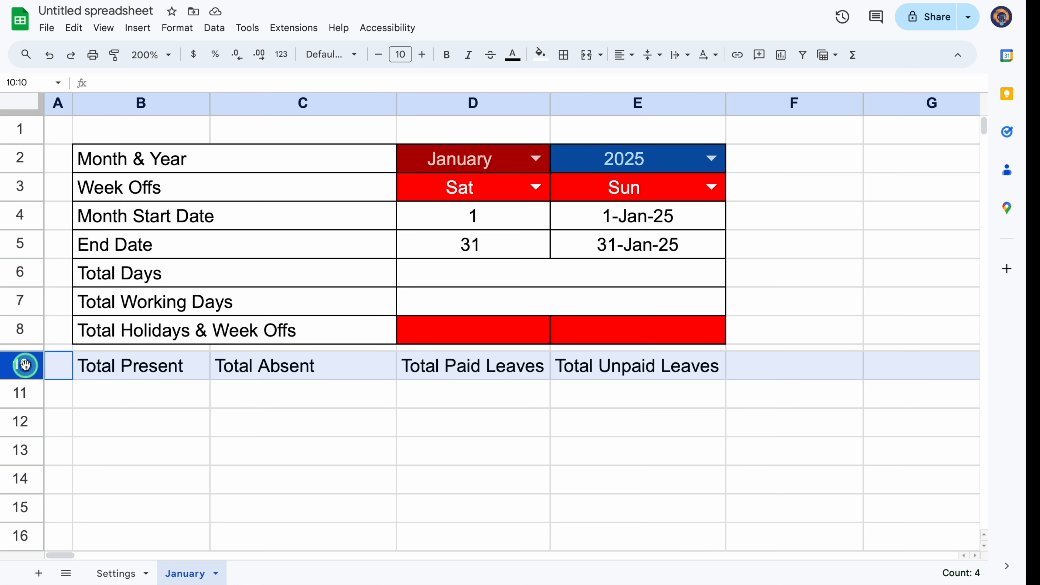
pyautogui.keyDown('shift'); pyautogui.click(25, 381); pyautogui.keyUp('shift')
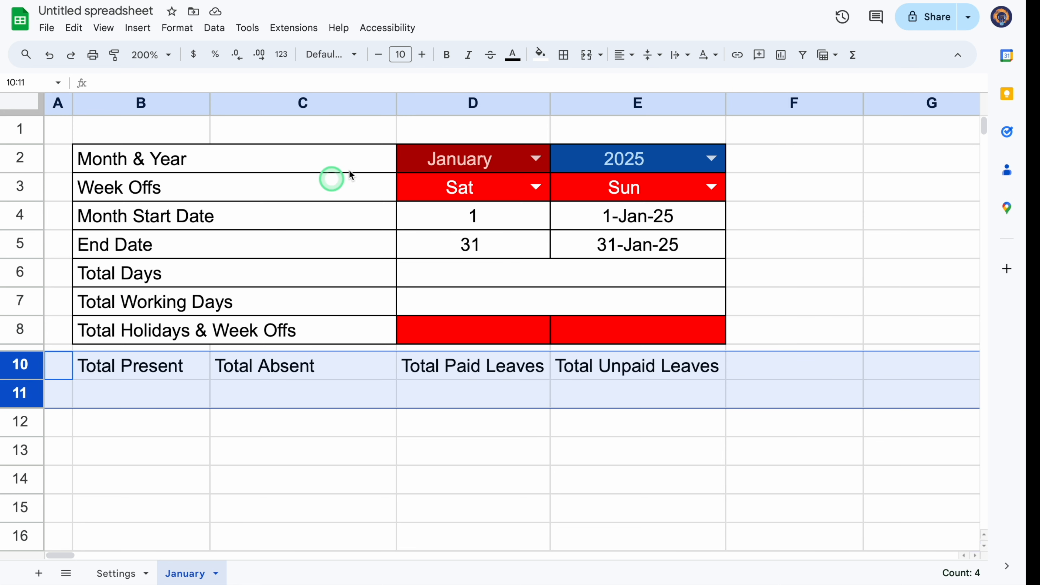
pyautogui.click(635, 66)
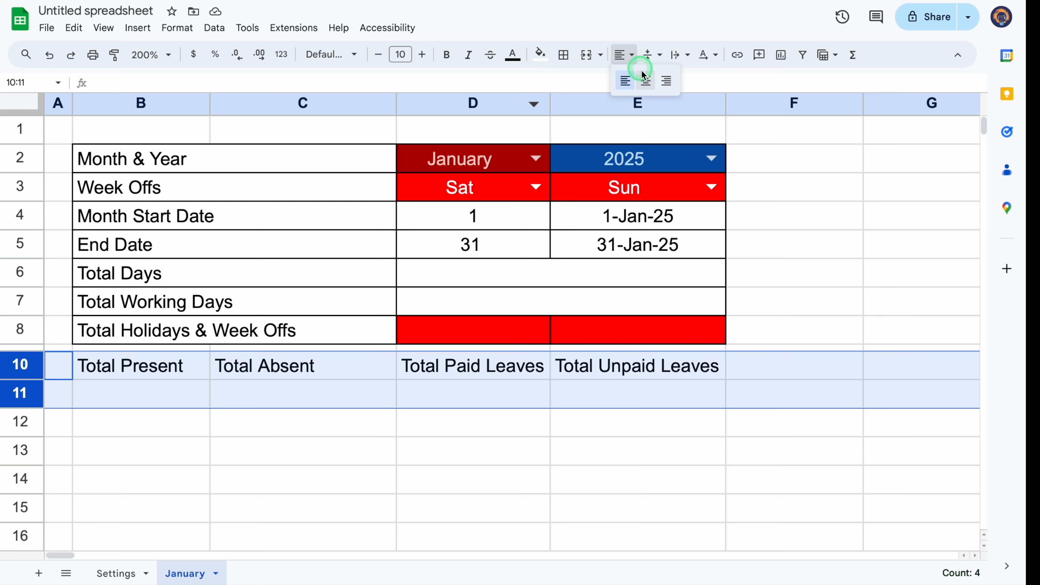
pyautogui.click(646, 80)
# - Enter the attendance codes P, A, PL and UL under their headings in B11:E11
pyautogui.click(176, 396)
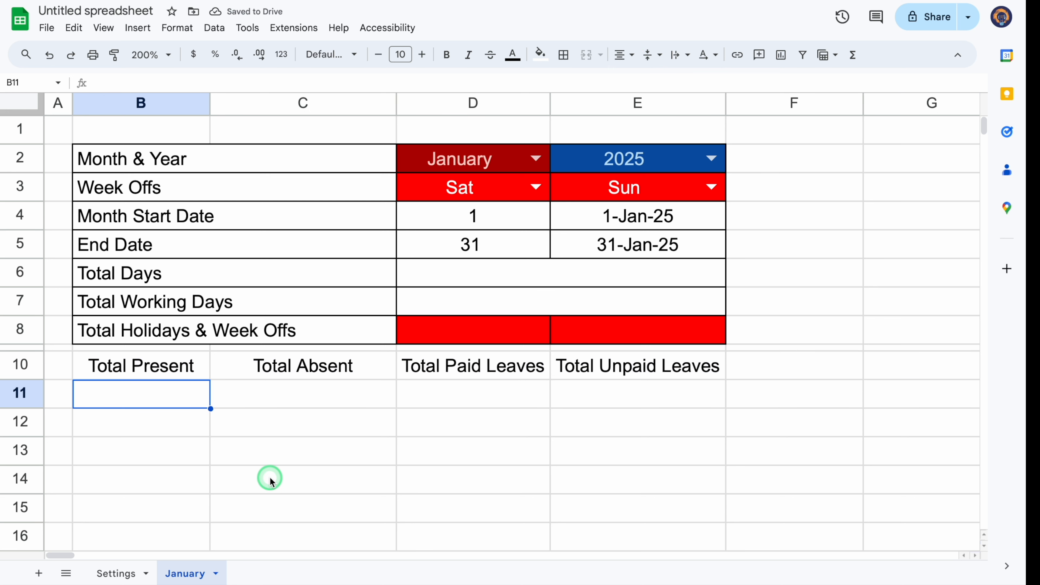
pyautogui.write('P')
pyautogui.press('Tab')
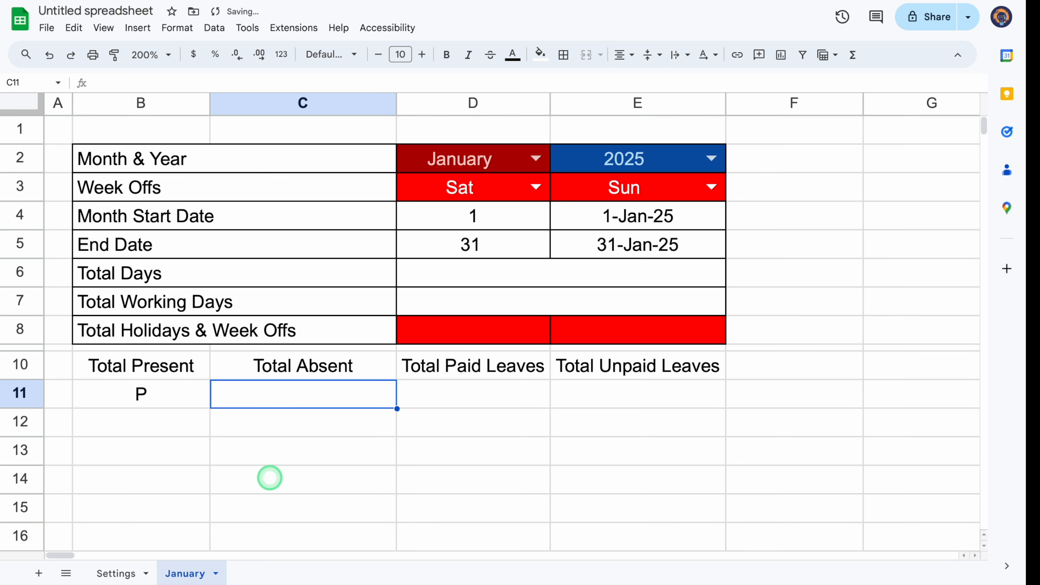
pyautogui.write('A')
pyautogui.press('Tab')
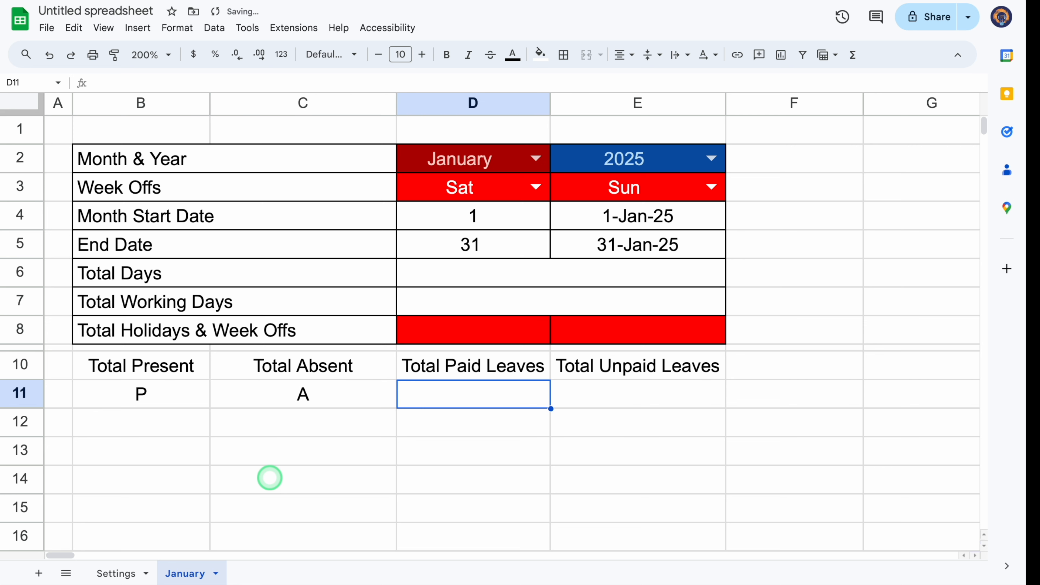
pyautogui.write('PL')
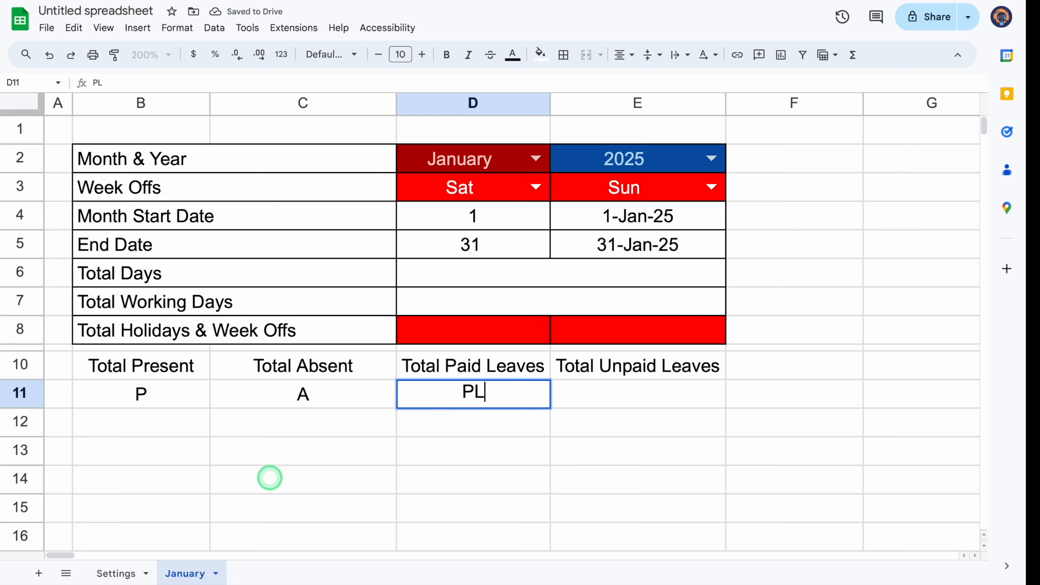
pyautogui.press('Tab')
pyautogui.write('UL')
pyautogui.press('Tab')
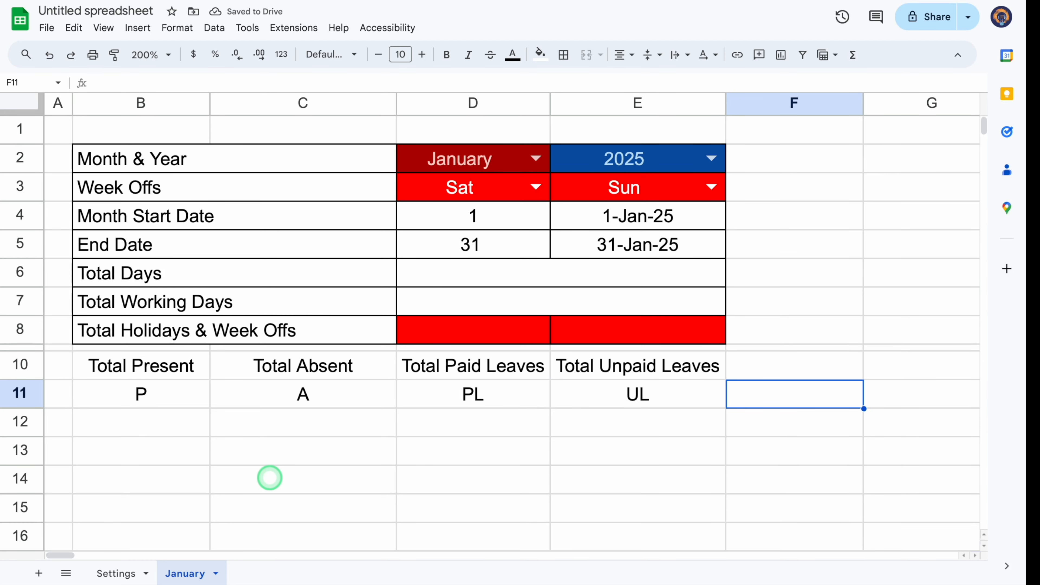
# - Add a conditional formatting rule over the whole sheet (A1:GZ1000) for cells equal to P
pyautogui.click(32, 101)
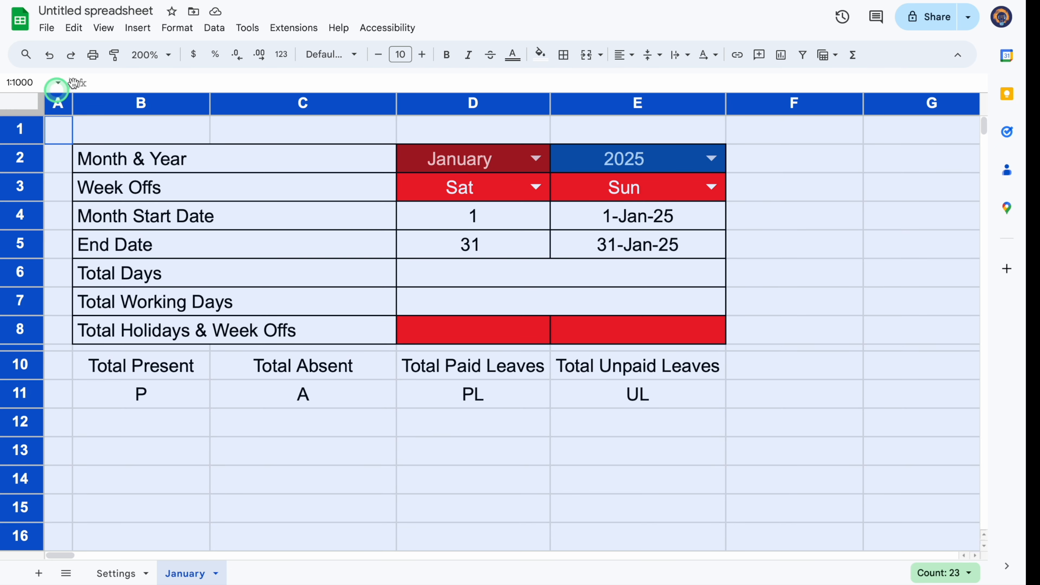
pyautogui.click(176, 27)
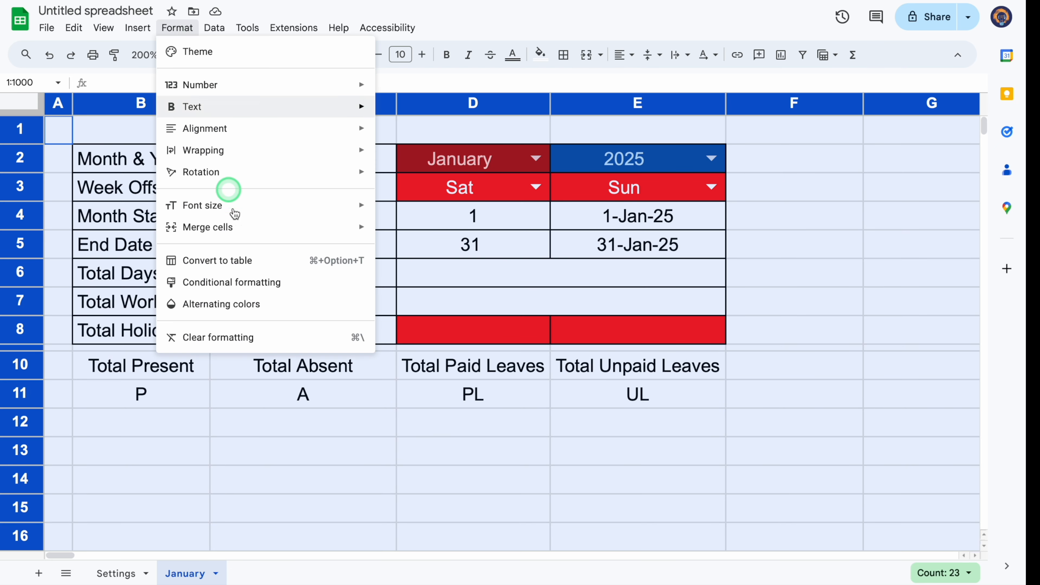
pyautogui.click(247, 283)
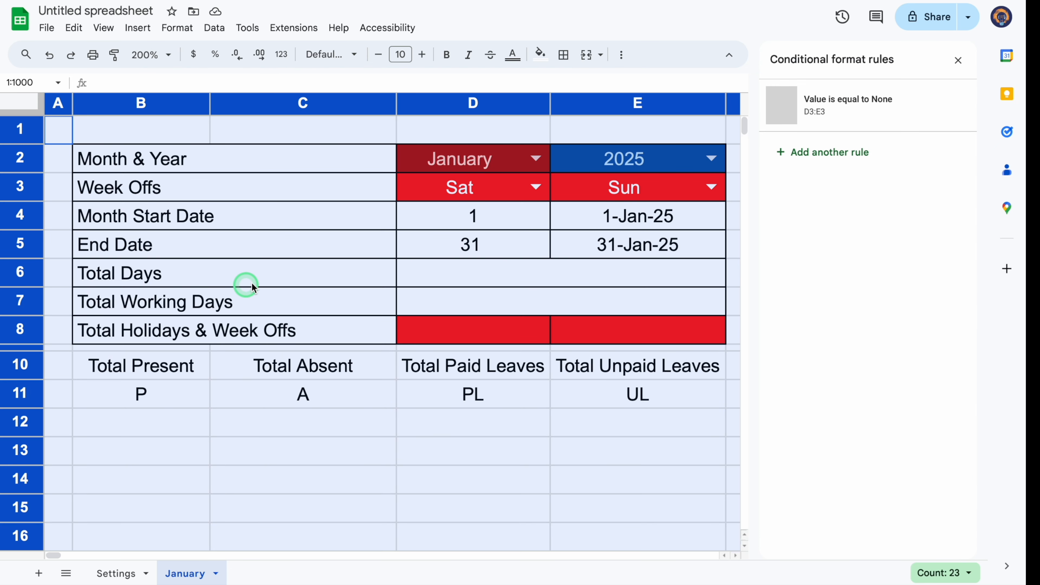
pyautogui.click(832, 153)
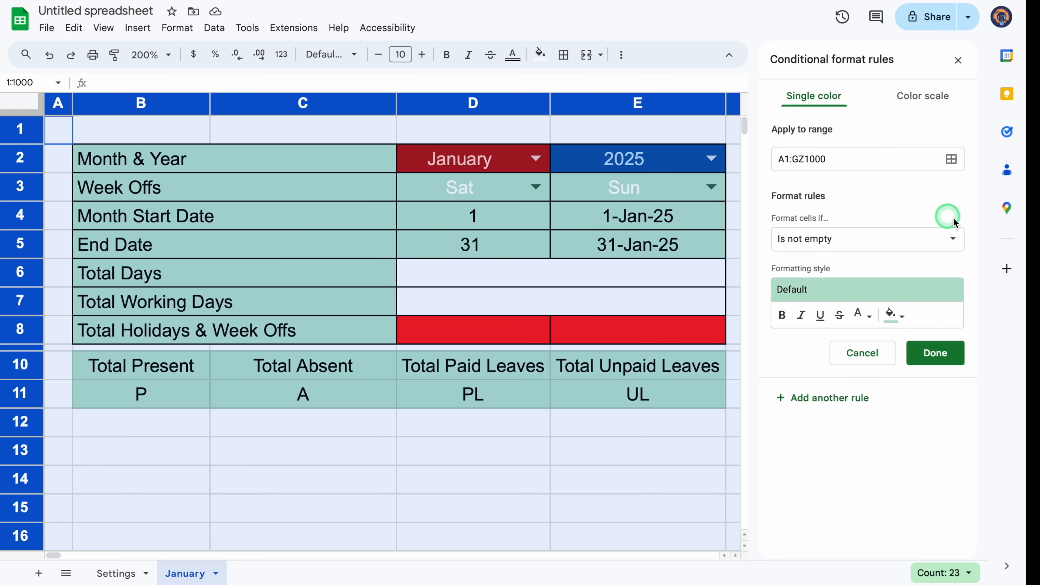
pyautogui.click(953, 239)
pyautogui.moveTo(908, 265); pyautogui.dragTo(908, 361)
pyautogui.click(829, 459)
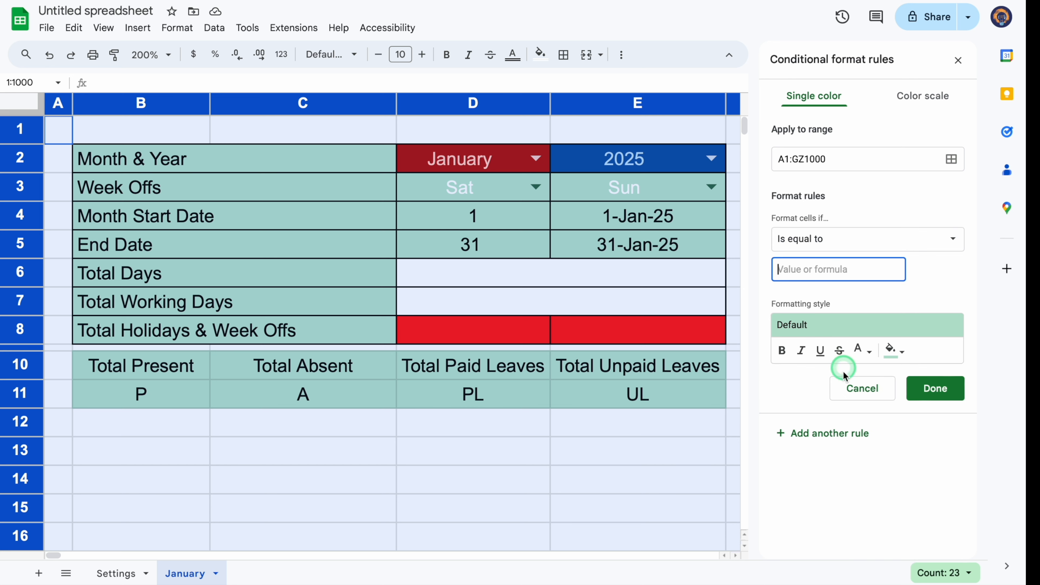
pyautogui.write('P')
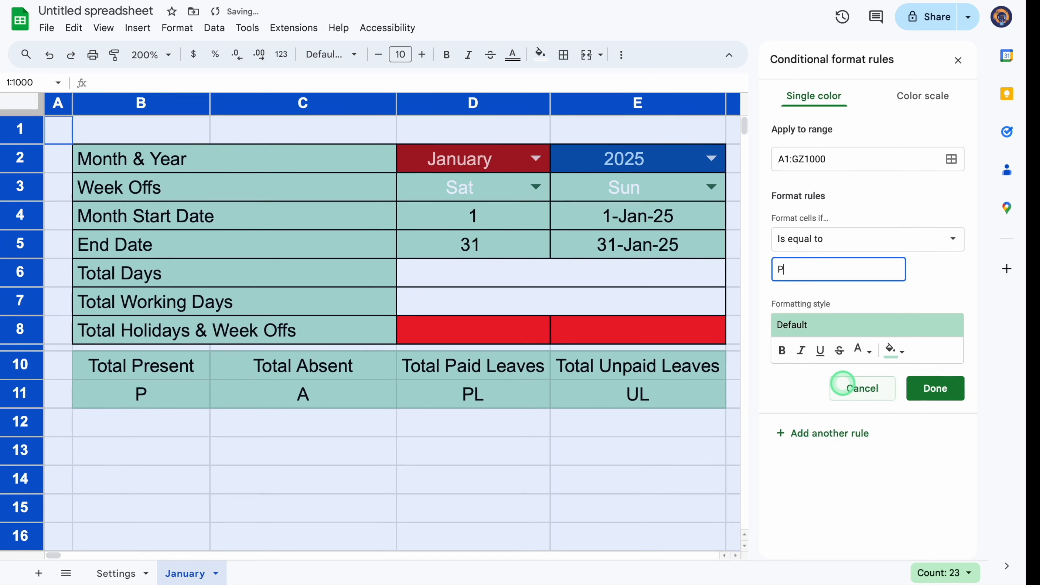
# - Give the P rule a green fill with white text and save it
pyautogui.click(903, 351)
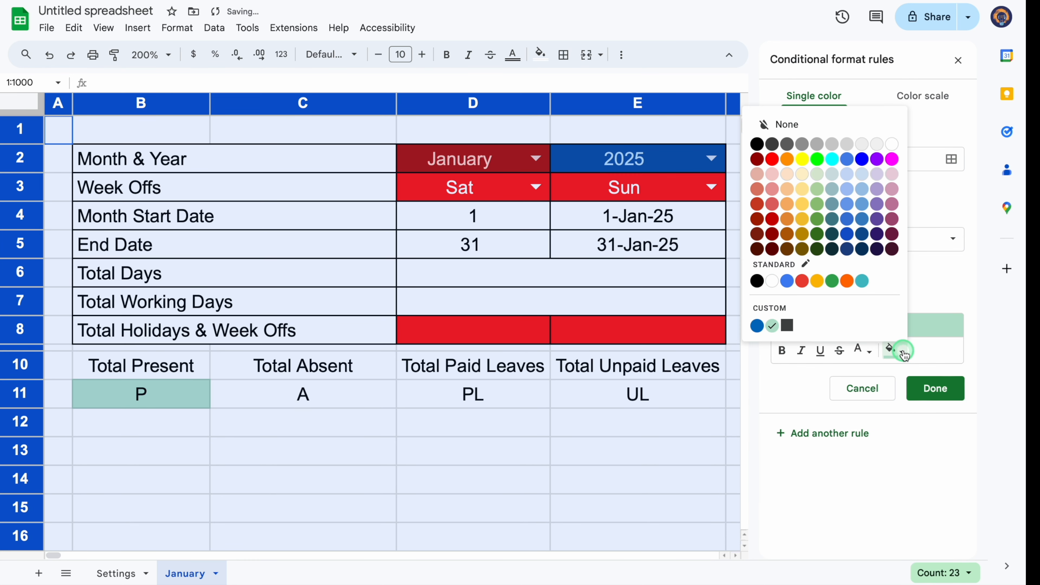
pyautogui.click(831, 282)
pyautogui.click(872, 352)
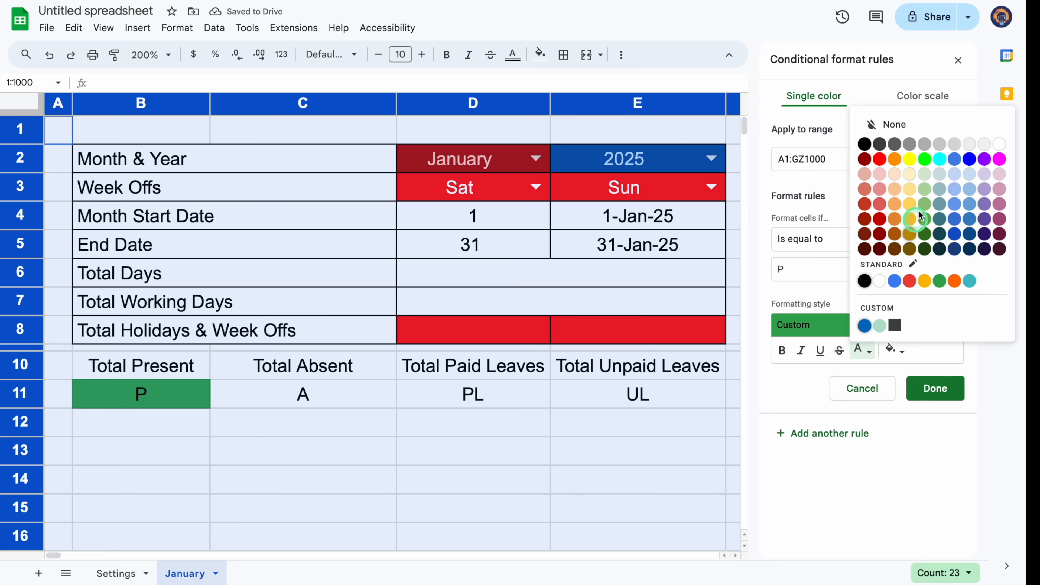
pyautogui.click(1001, 150)
pyautogui.click(933, 390)
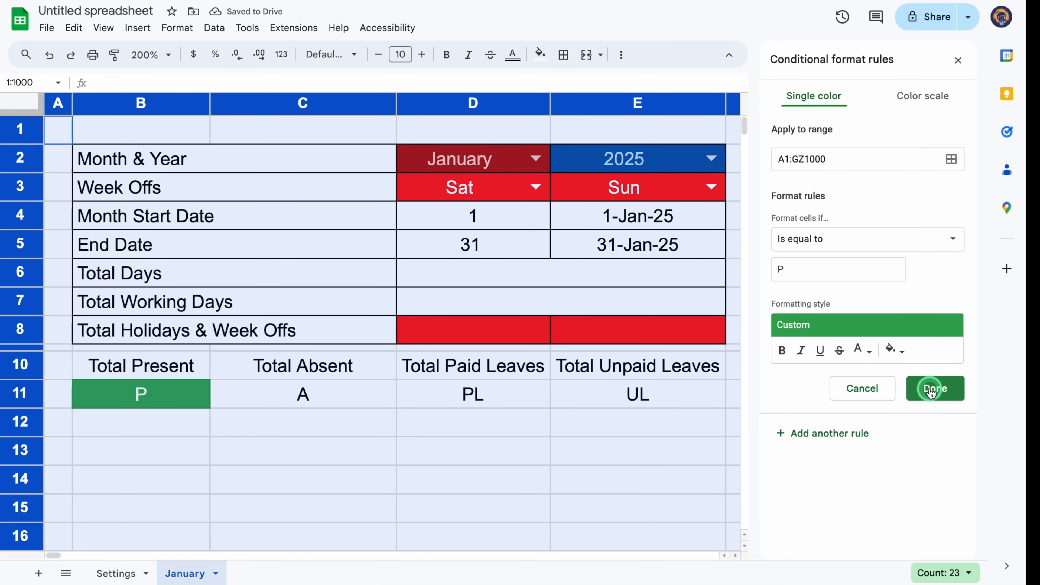
# - Add another whole-sheet rule that formats cells equal to A with a red fill and white text
pyautogui.click(845, 207)
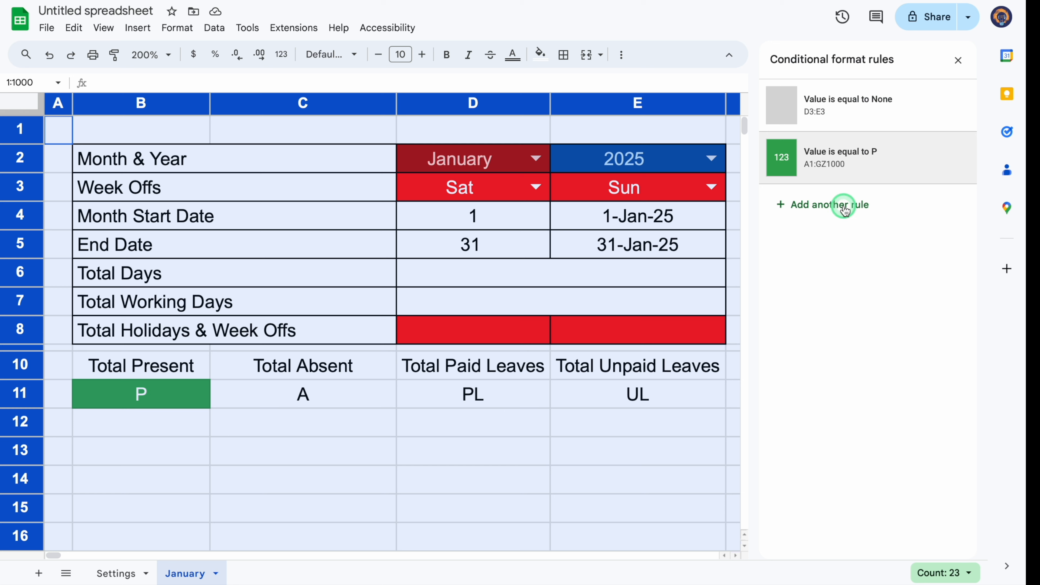
pyautogui.click(953, 239)
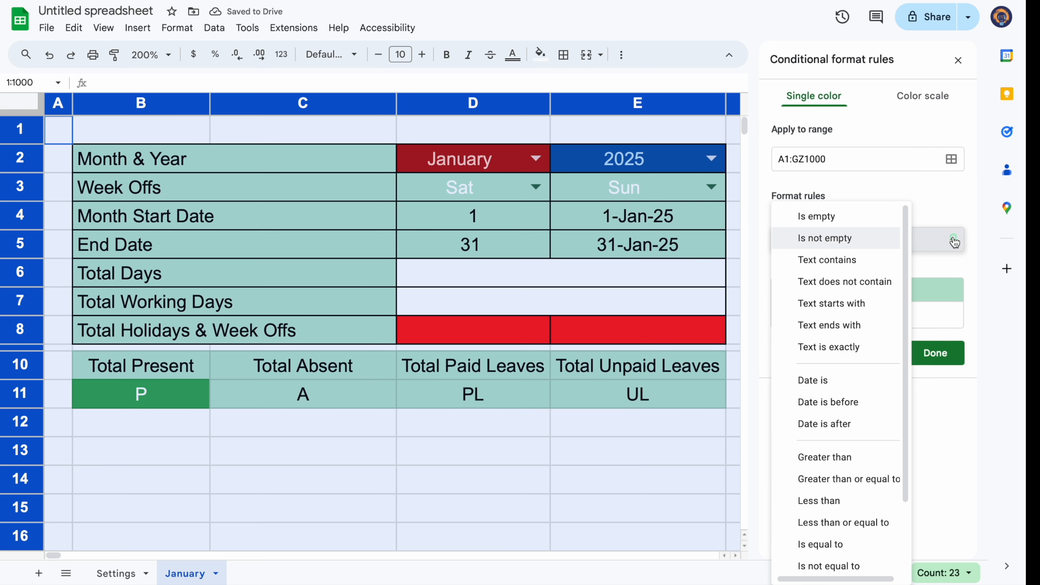
pyautogui.click(826, 545)
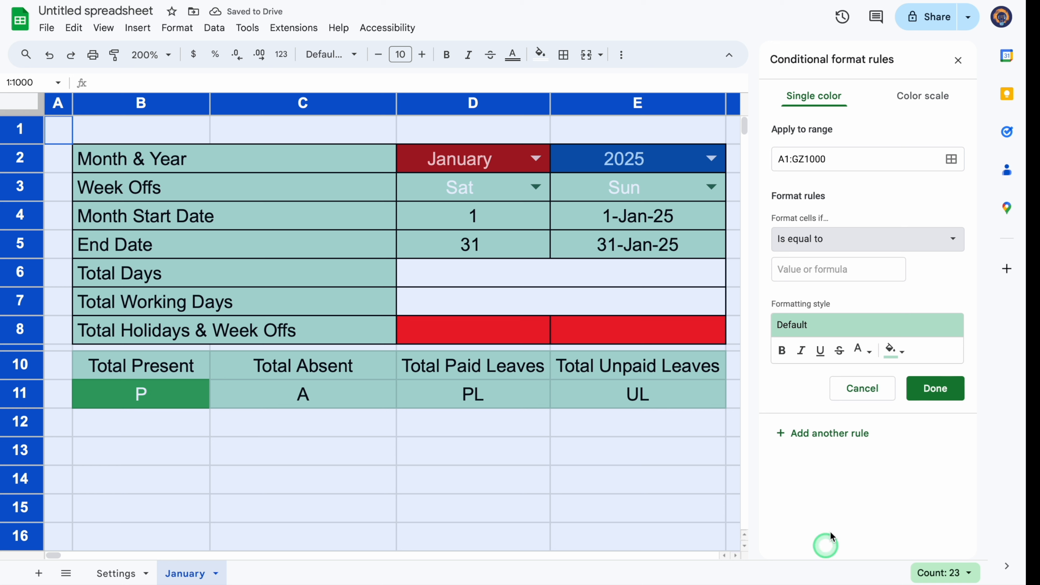
pyautogui.click(843, 273)
pyautogui.write('A')
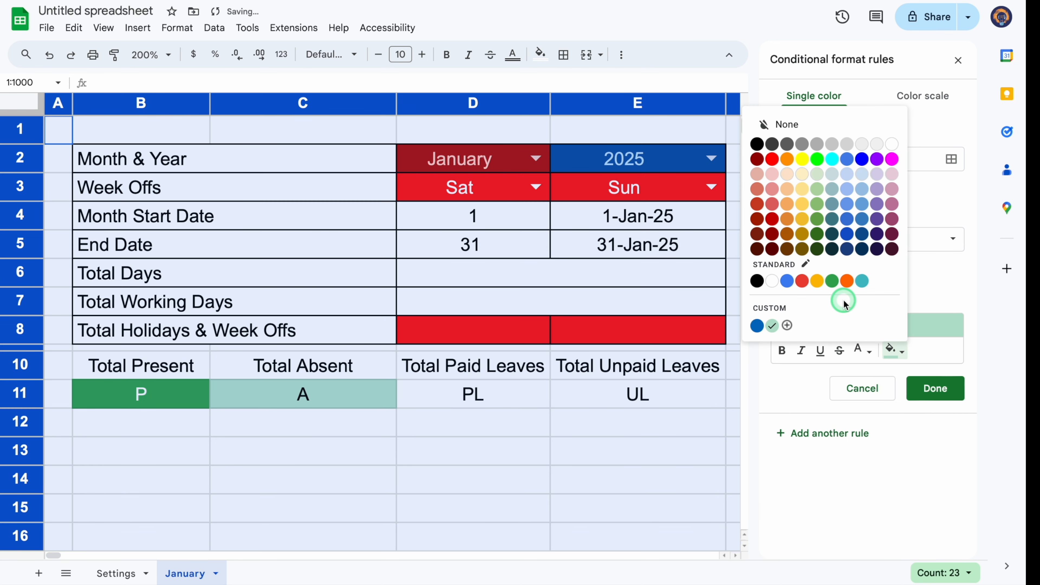
pyautogui.click(772, 159)
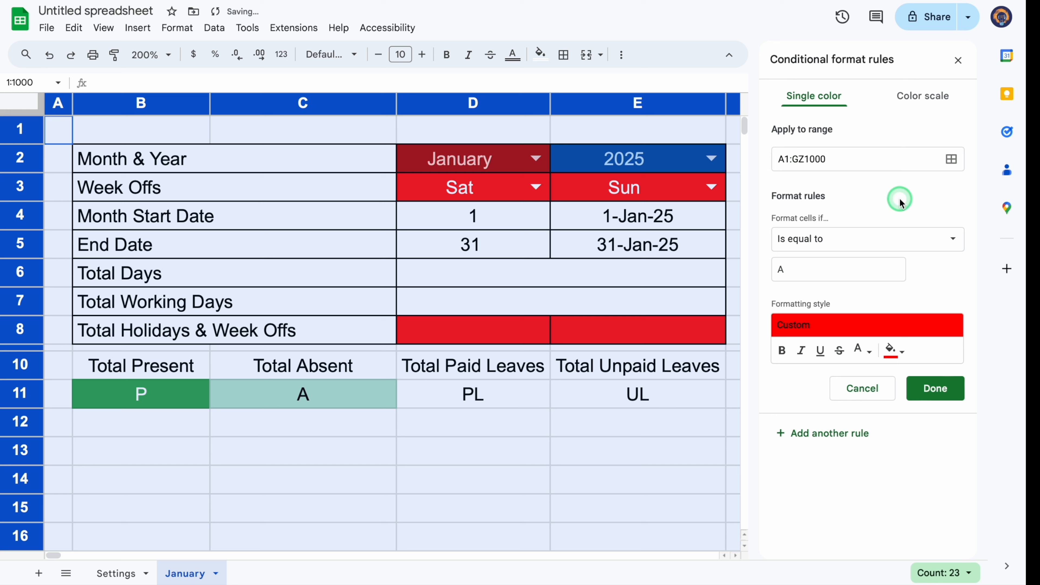
pyautogui.click(862, 350)
pyautogui.click(1001, 144)
pyautogui.click(936, 389)
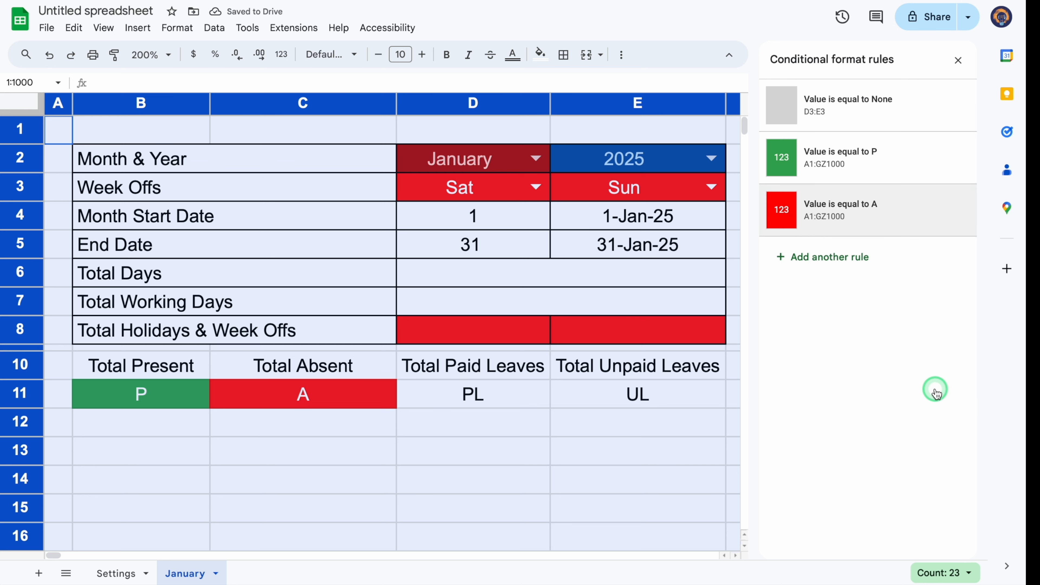
# - Add another whole-sheet rule that formats cells equal to PL with an orange fill
pyautogui.click(840, 258)
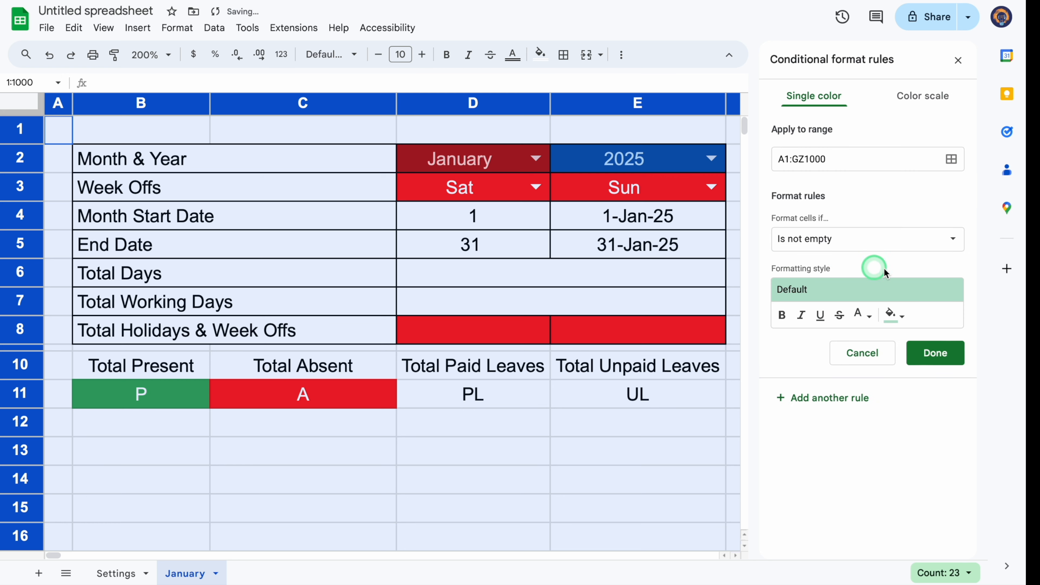
pyautogui.click(953, 241)
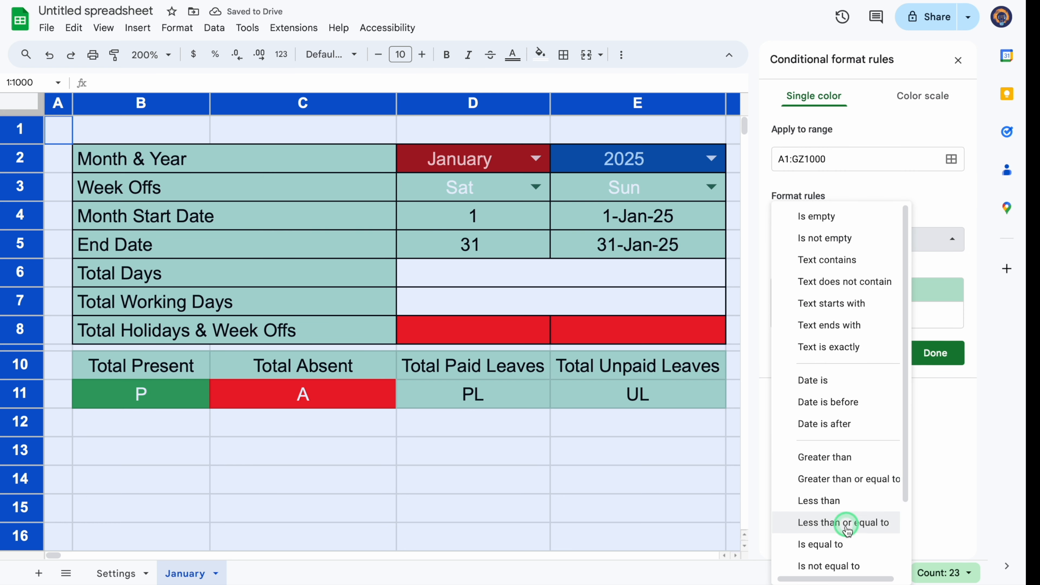
pyautogui.click(846, 544)
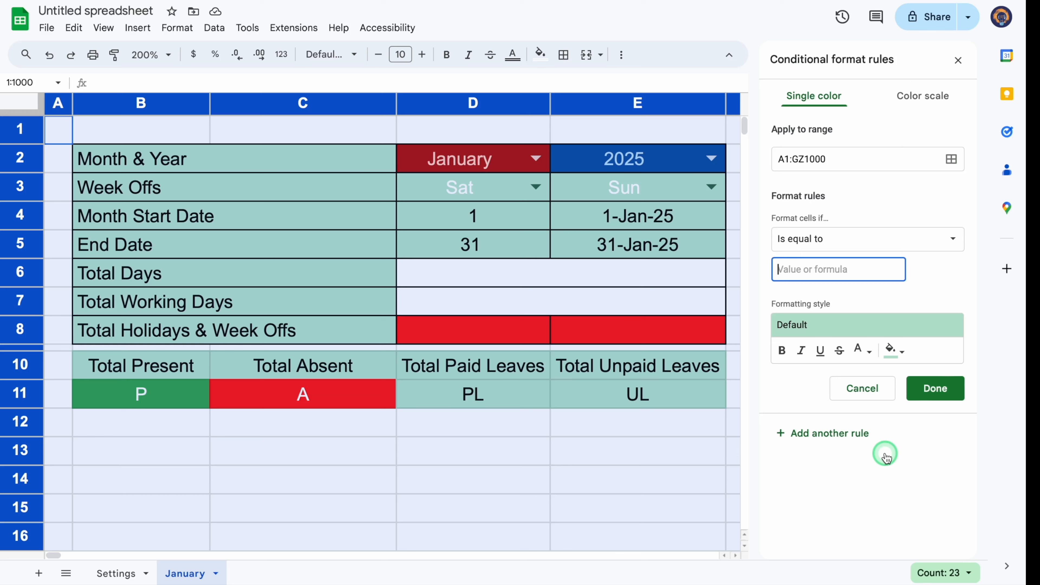
pyautogui.click(901, 352)
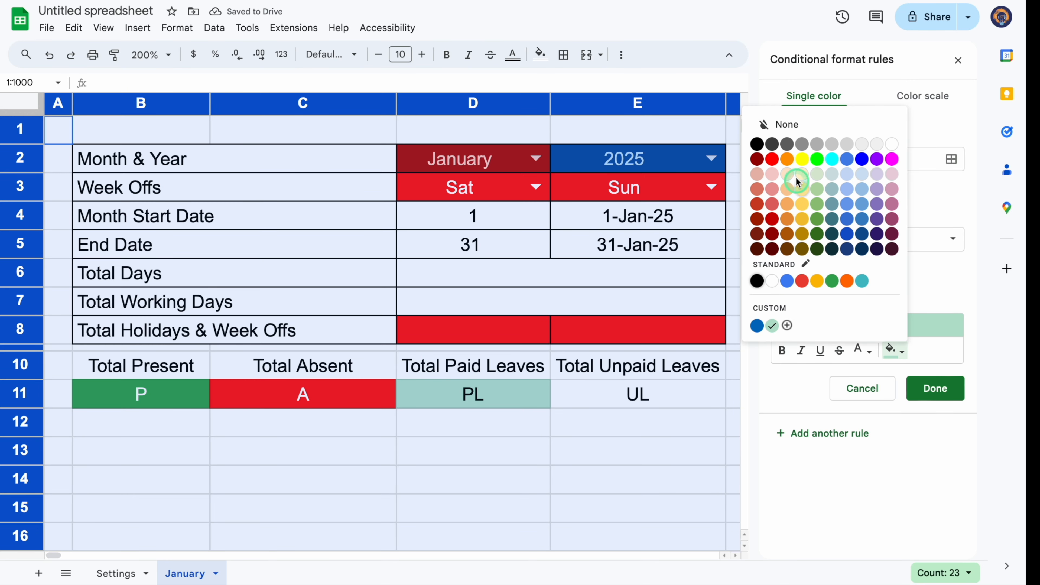
pyautogui.click(787, 159)
pyautogui.click(937, 393)
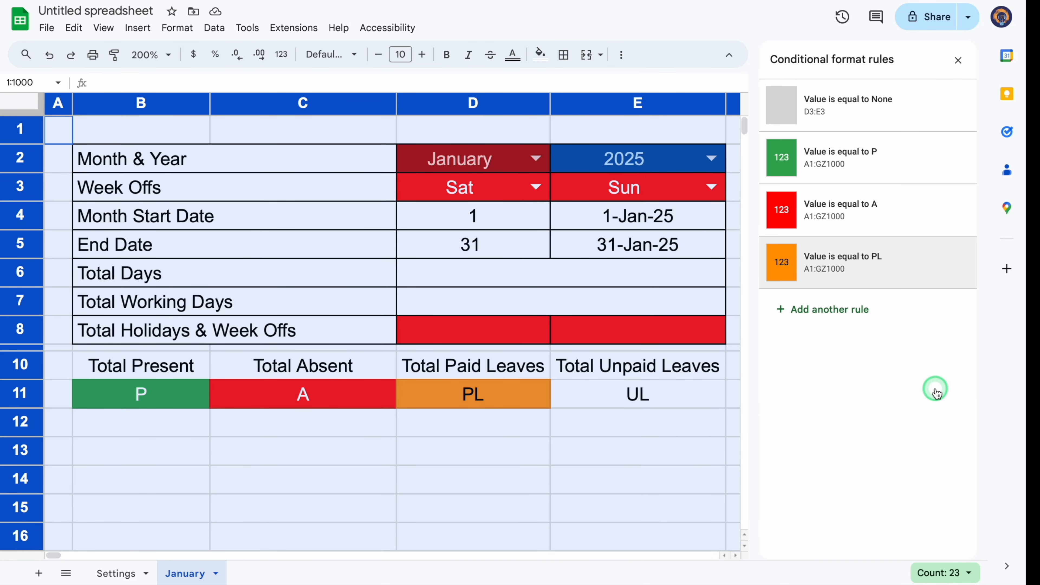
# - Add another whole-sheet conditional formatting rule for cells equal to UL
pyautogui.click(836, 312)
pyautogui.click(906, 238)
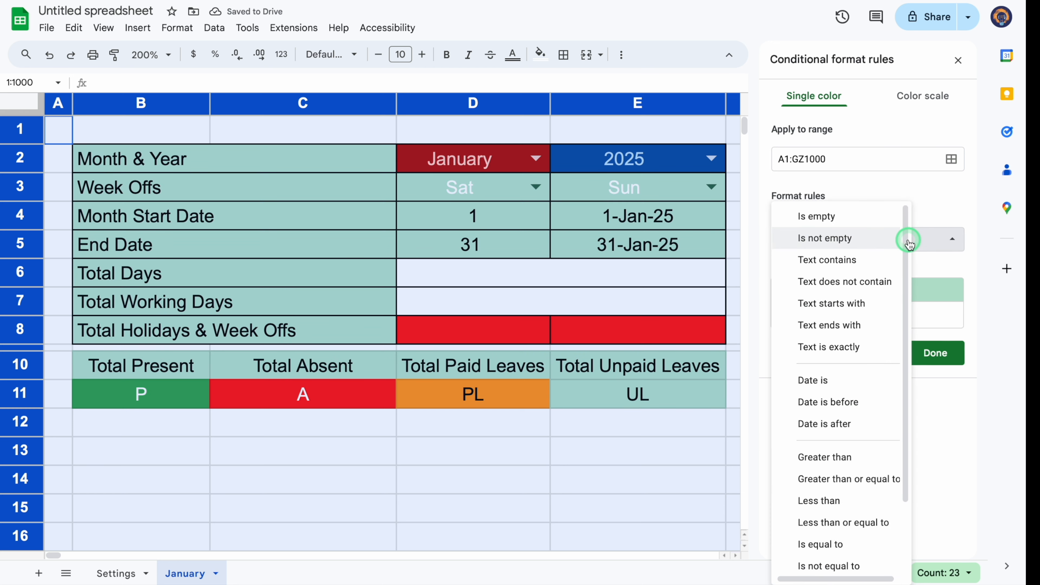
pyautogui.click(829, 545)
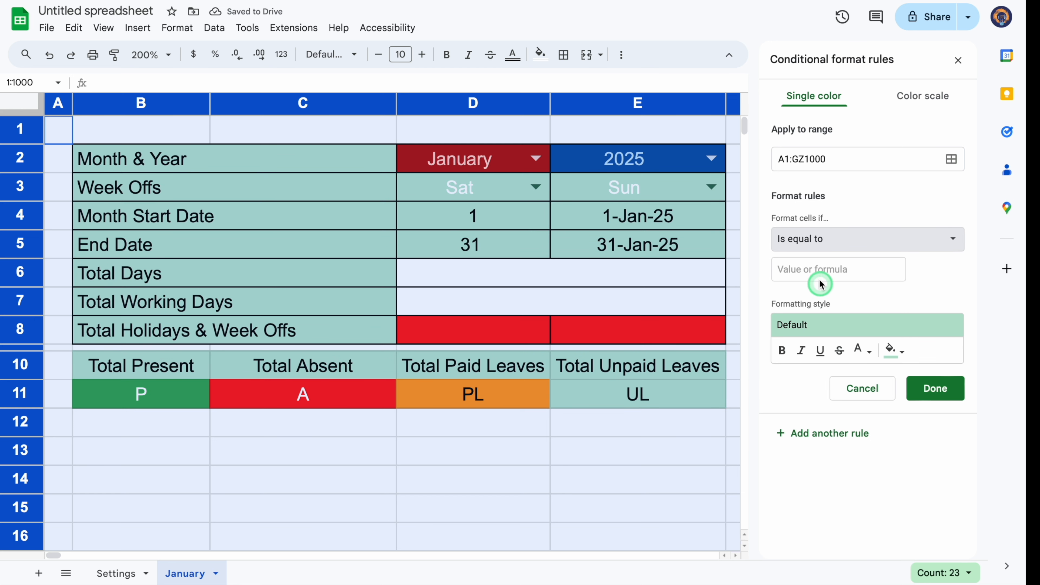
pyautogui.click(818, 270)
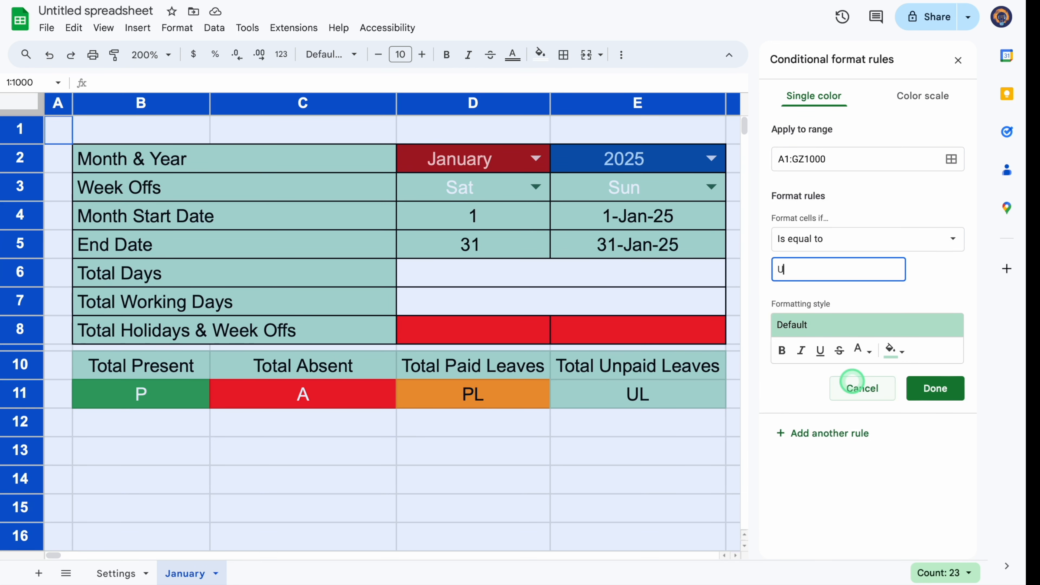
# - Give the UL rule a dark purple fill with white text, save it and close the conditional formatting rules
pyautogui.click(902, 351)
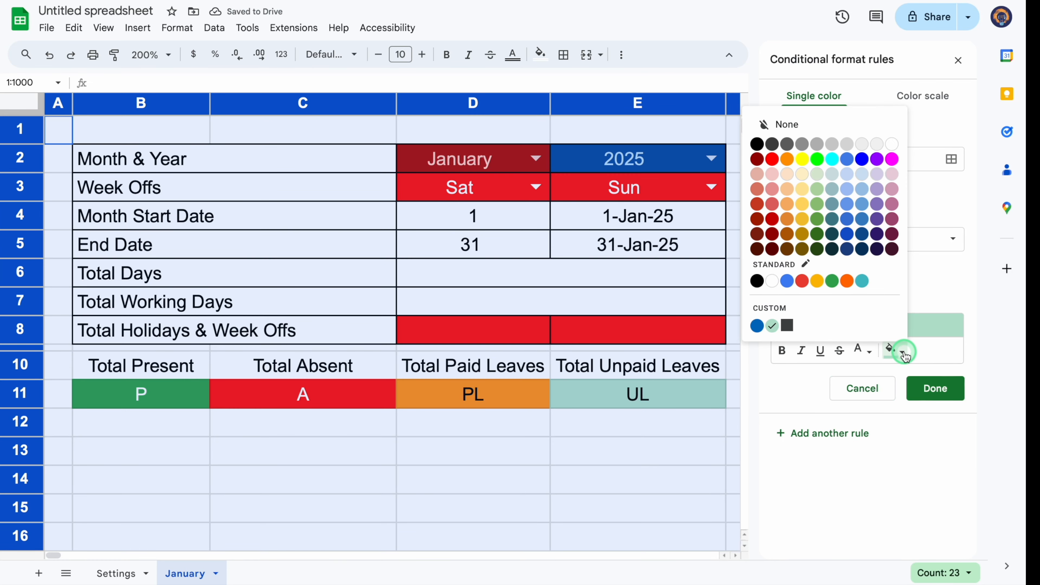
pyautogui.click(877, 233)
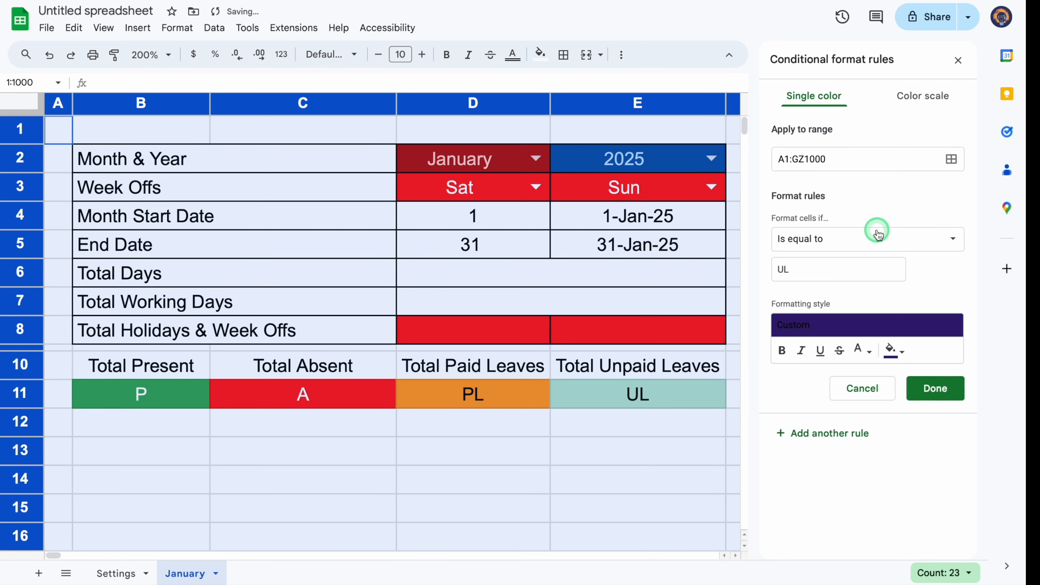
pyautogui.click(862, 350)
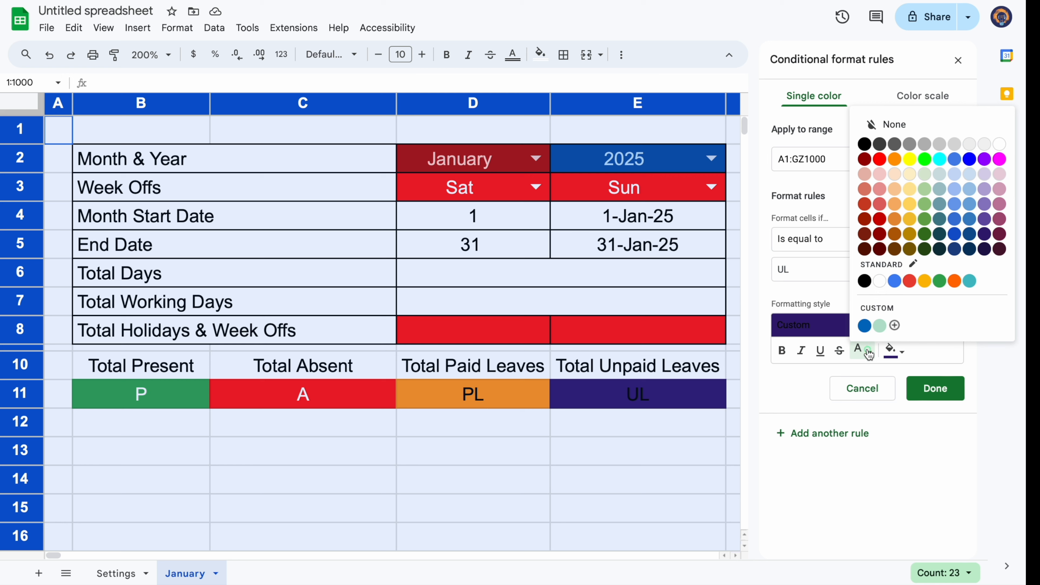
pyautogui.click(1000, 143)
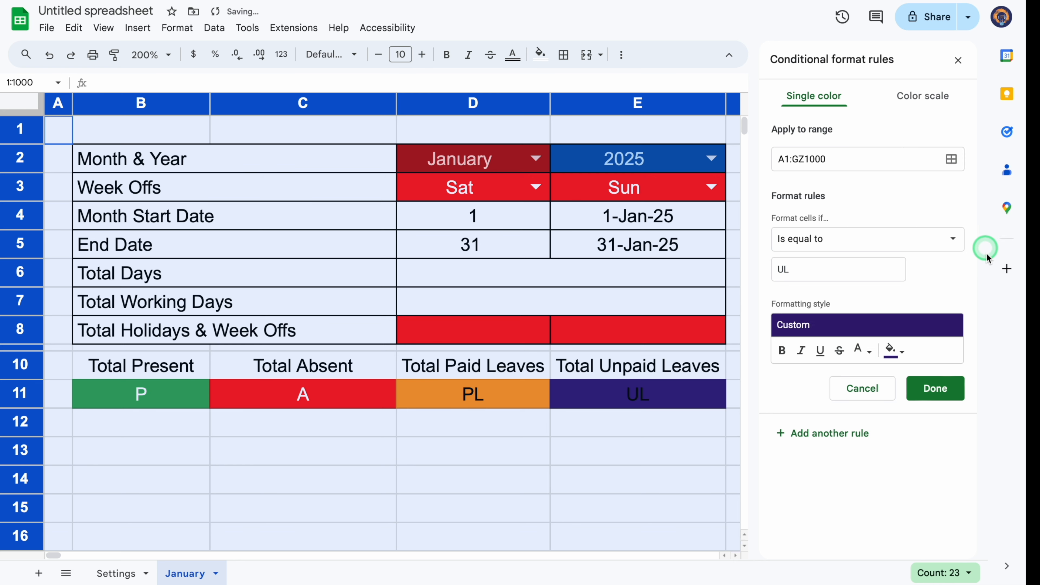
pyautogui.click(948, 380)
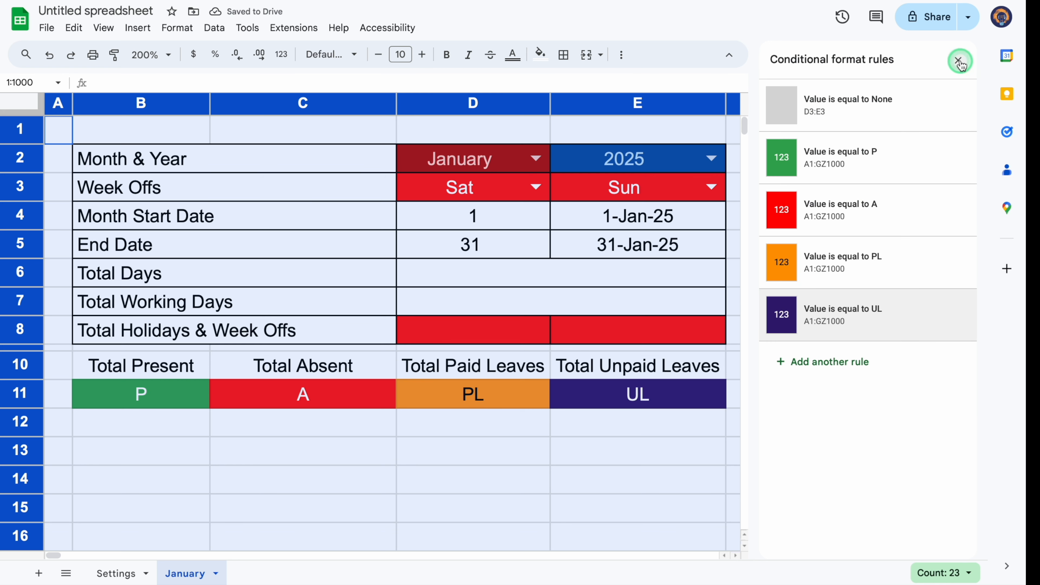
pyautogui.click(958, 60)
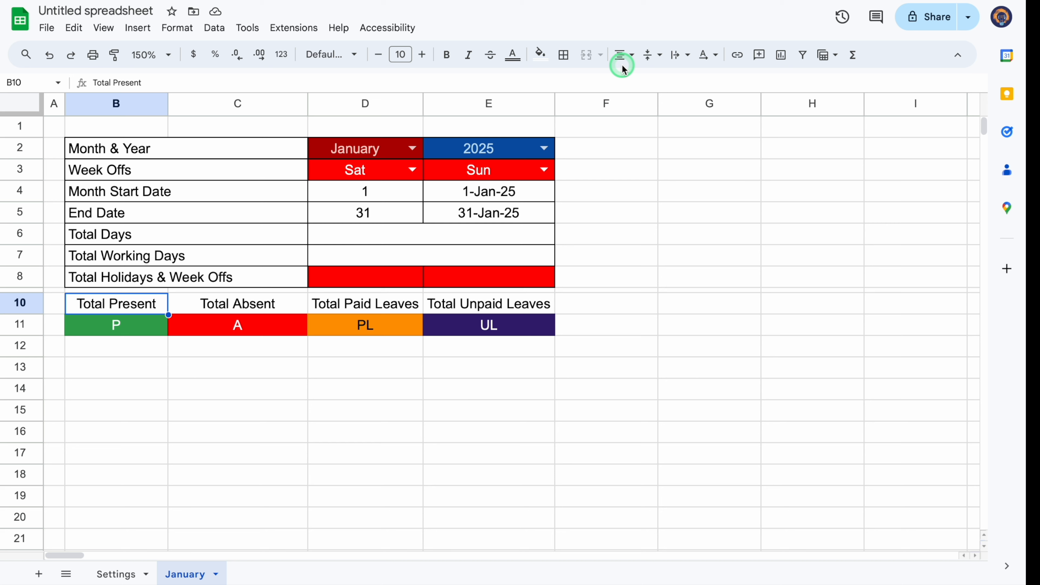
# - Colour the four headings in B10:E10 to match the codes beneath them and narrow column F to a thin spacer
pyautogui.click(541, 55)
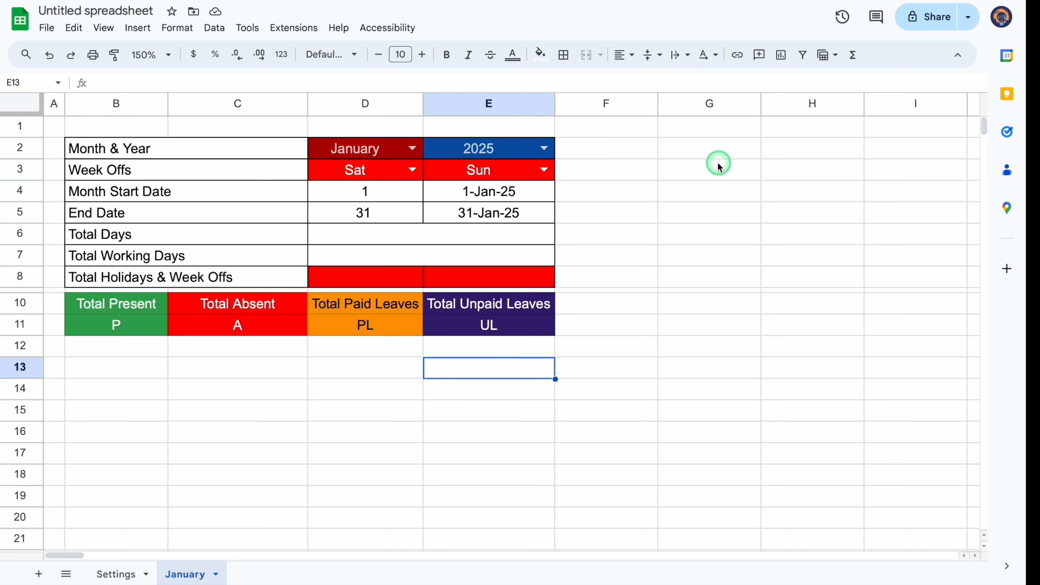
pyautogui.moveTo(658, 102); pyautogui.dragTo(565, 116)
pyautogui.click(476, 354)
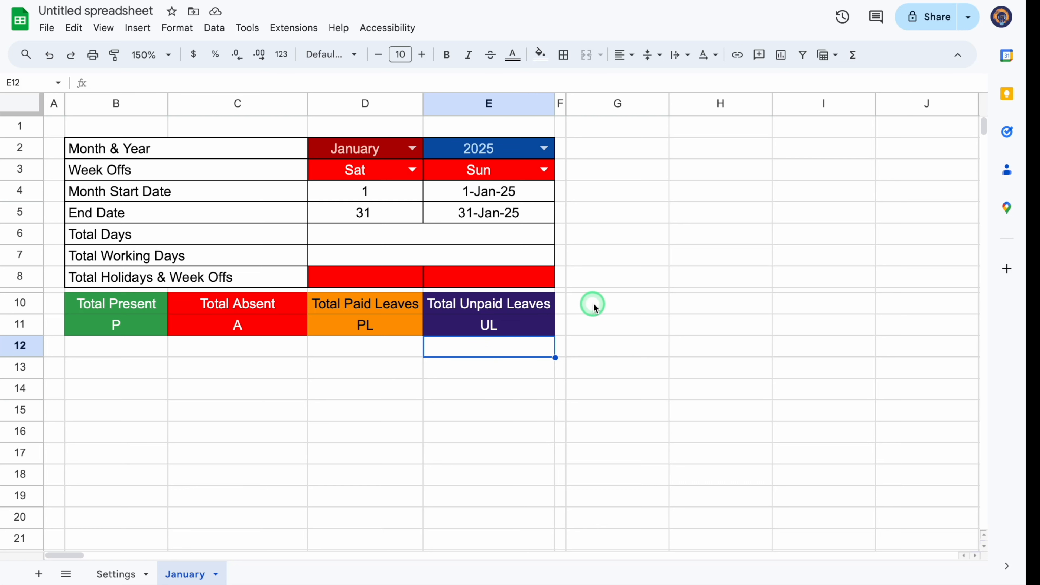
# - Merge G10:G11 and copy the merged cell across through column J
pyautogui.click(602, 307)
pyautogui.moveTo(605, 306); pyautogui.dragTo(605, 320)
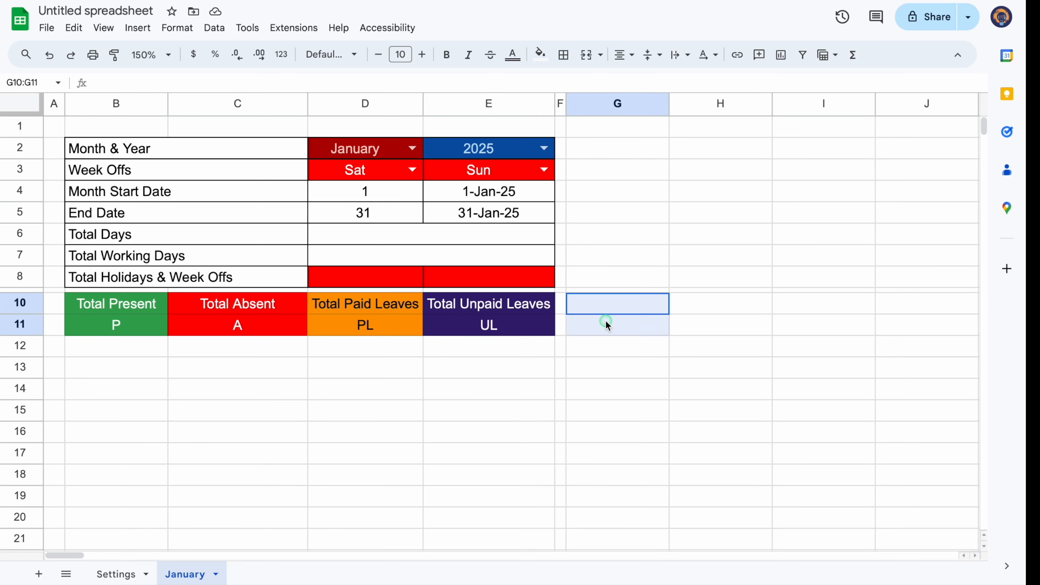
pyautogui.click(586, 54)
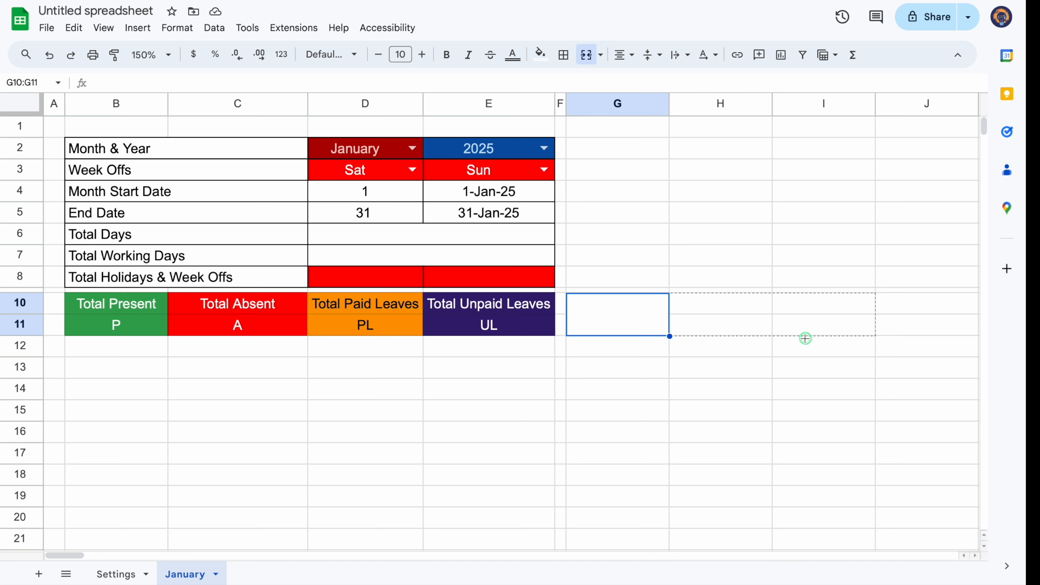
pyautogui.moveTo(818, 339); pyautogui.dragTo(910, 339)
# - Give the merged header cells in G10:J11 a grey fill with white text
pyautogui.click(540, 53)
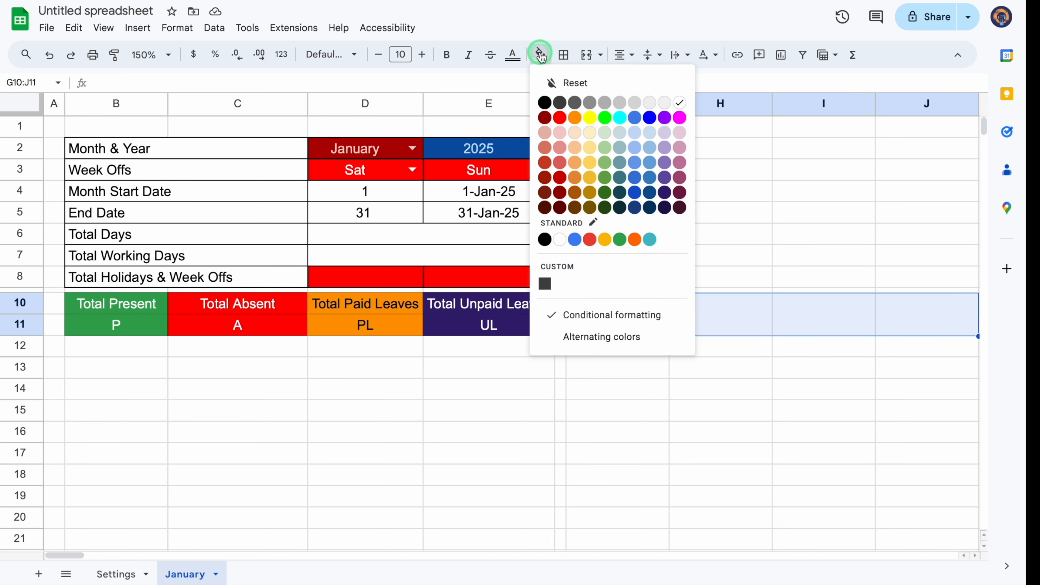
pyautogui.click(591, 102)
pyautogui.click(513, 55)
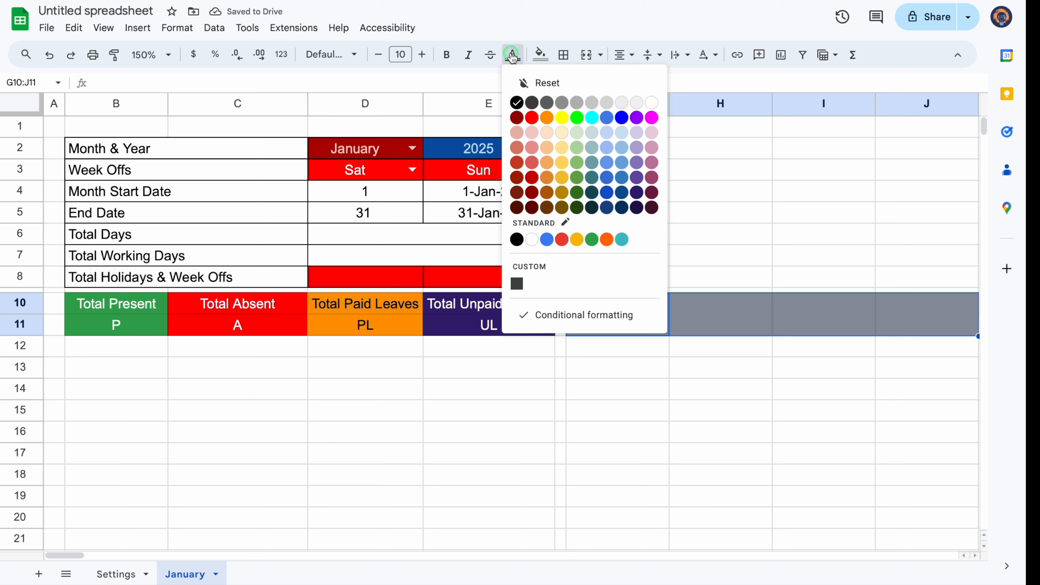
pyautogui.click(651, 102)
# - Enter the headers Sl. No., Emp. ID, Employee Name and Designation in columns G to J, and widen the Employee Name column
pyautogui.click(627, 311)
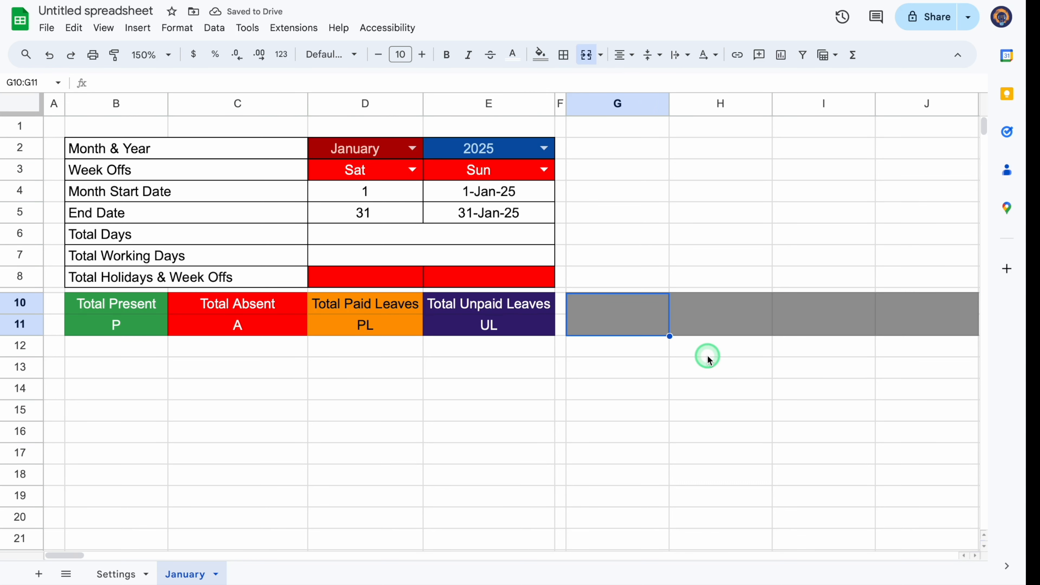
pyautogui.write('Sl. No.')
pyautogui.press('Tab')
pyautogui.write('Emp. ID')
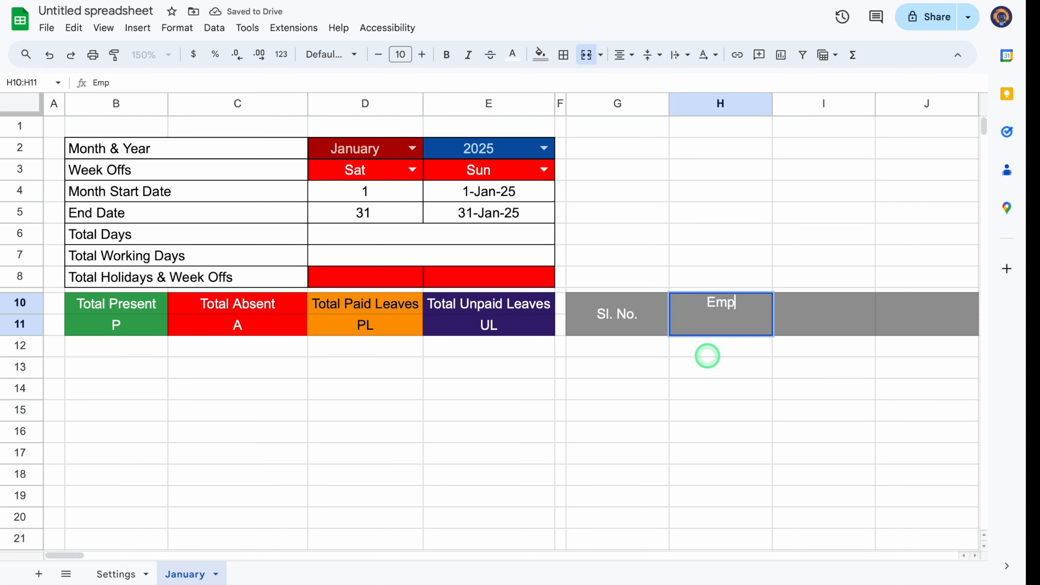
pyautogui.press('Tab')
pyautogui.write('Employee Name')
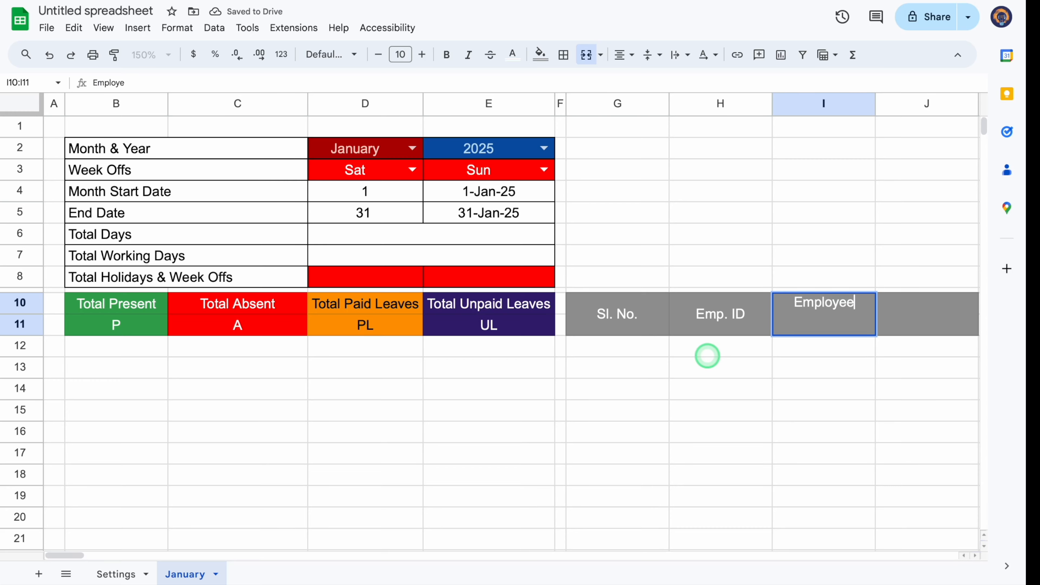
pyautogui.press('Tab')
pyautogui.write('Designation')
pyautogui.hotkey('ctrl', 'Return')
pyautogui.moveTo(731, 101); pyautogui.dragTo(767, 101)
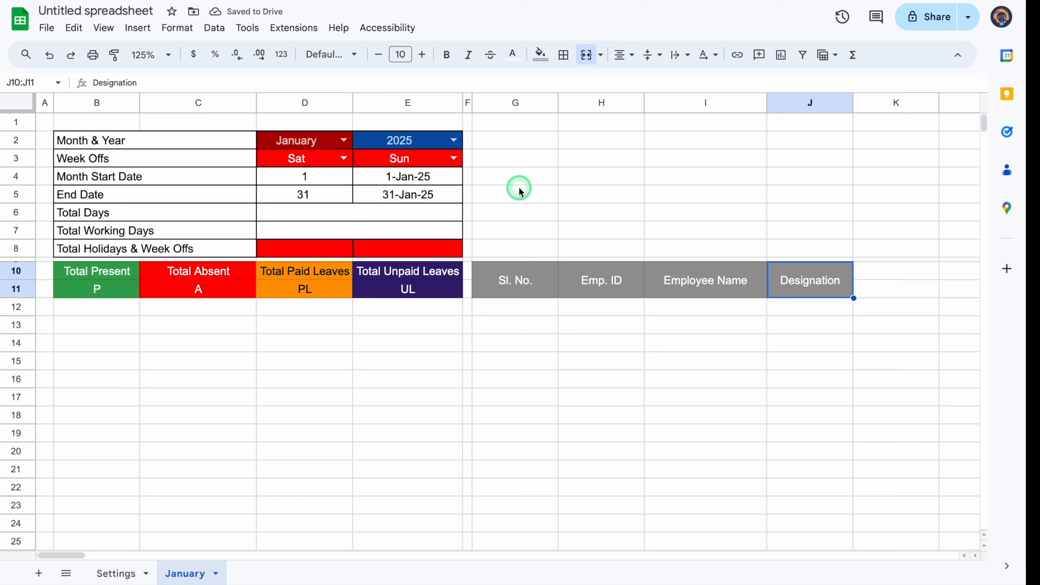
# - Centre-align the whole Sl. No. column horizontally
pyautogui.click(516, 101)
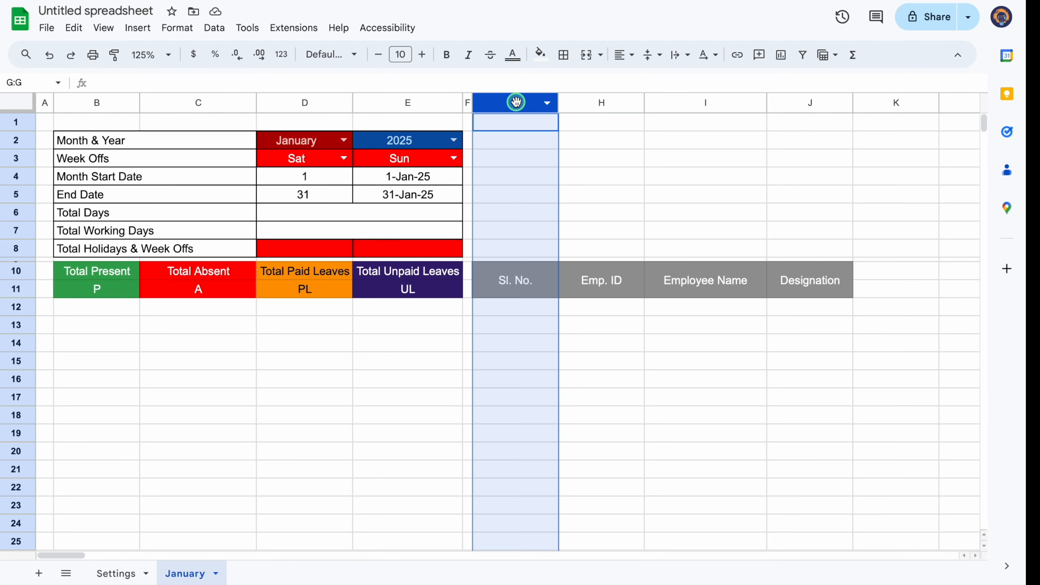
pyautogui.click(632, 63)
pyautogui.click(646, 80)
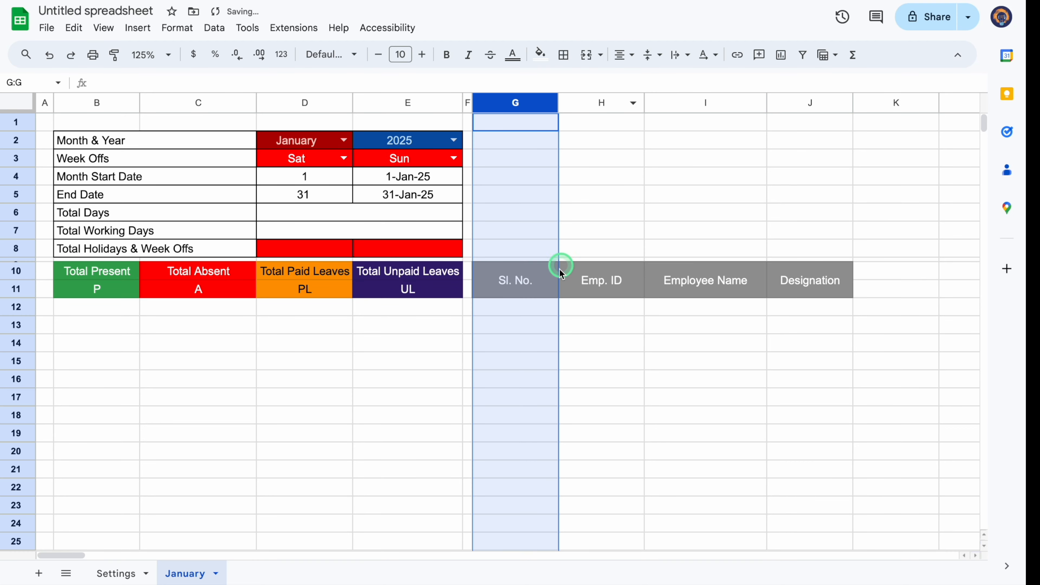
# - Number the Sl. No. column from 1 to 10 in G12:G21, clearing any extra numbers below
pyautogui.click(533, 307)
pyautogui.write('1')
pyautogui.press('Return')
pyautogui.write('2')
pyautogui.press('Return')
pyautogui.moveTo(544, 308); pyautogui.dragTo(560, 345)
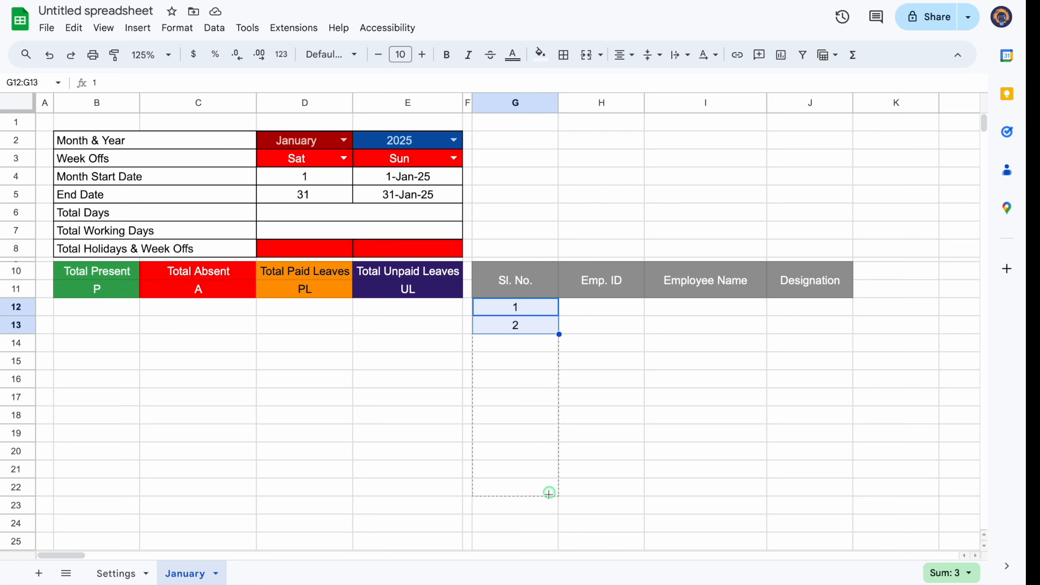
pyautogui.moveTo(549, 512); pyautogui.dragTo(549, 513)
pyautogui.moveTo(532, 488); pyautogui.dragTo(534, 505)
pyautogui.press('Delete')
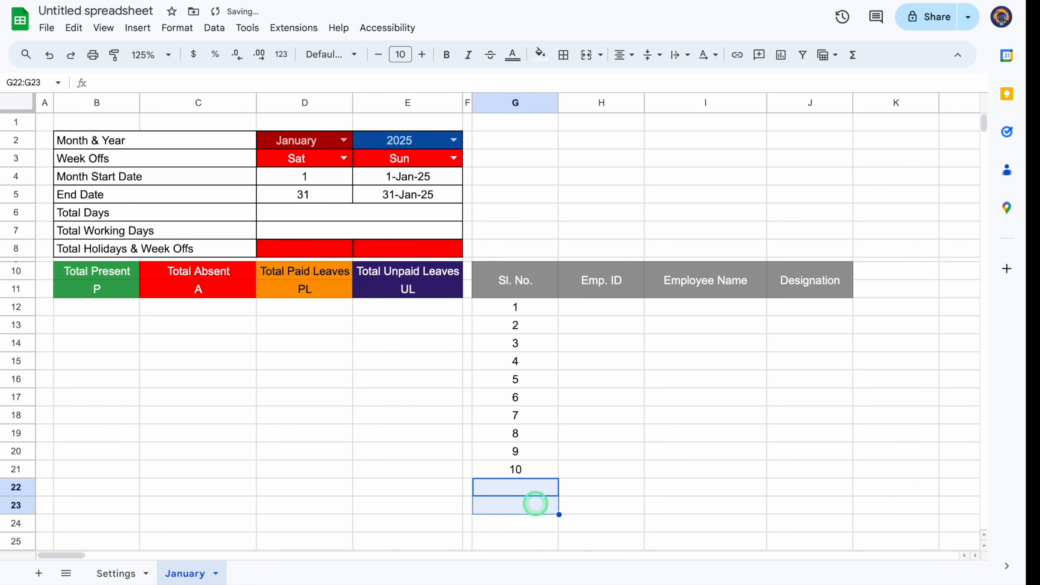
# - Apply all borders to the leave totals table B10:E21 and the employee table G10:J21
pyautogui.click(614, 449)
pyautogui.moveTo(103, 303); pyautogui.dragTo(468, 518)
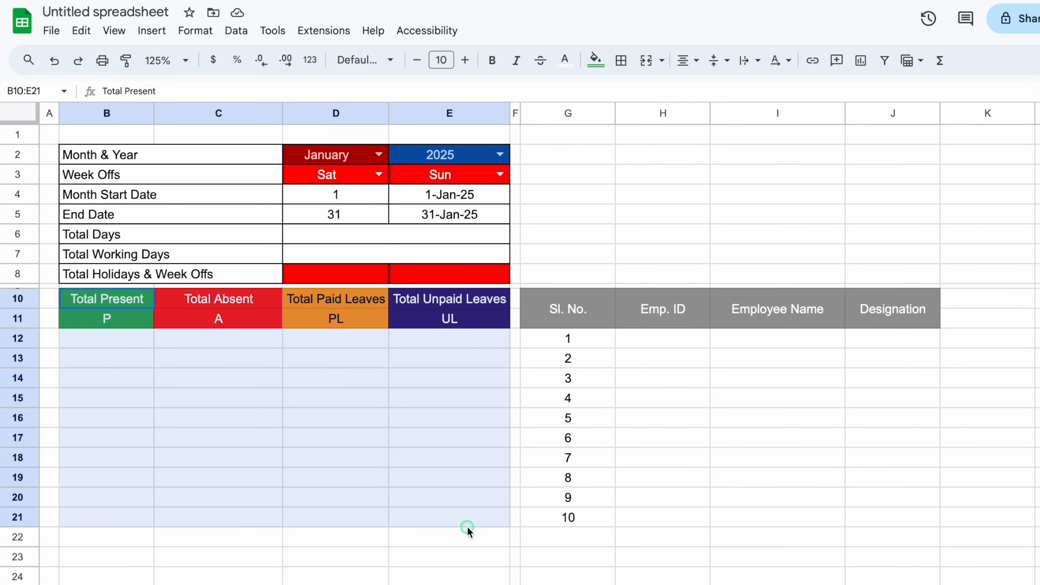
pyautogui.click(621, 60)
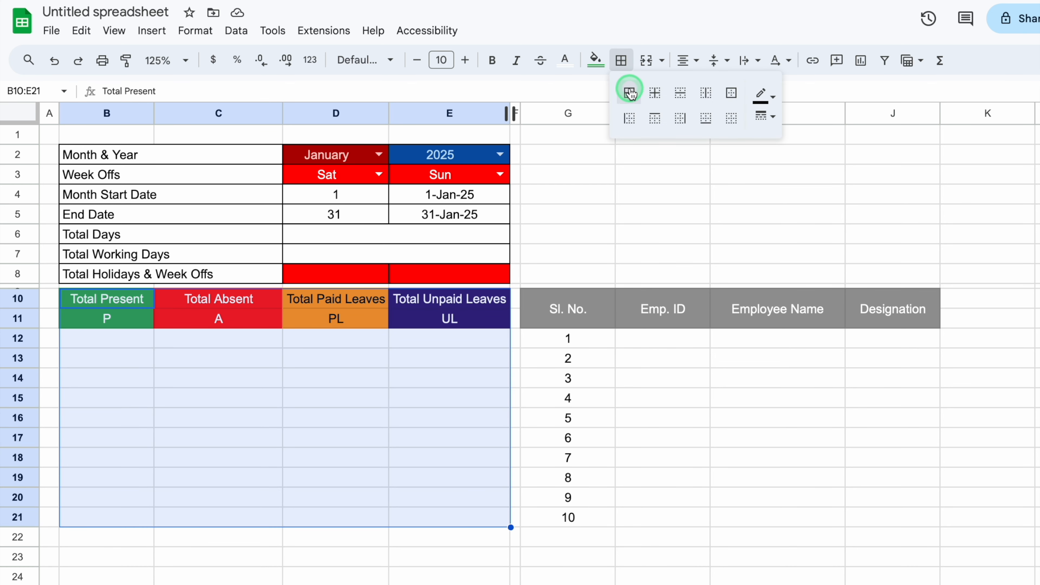
pyautogui.click(630, 94)
pyautogui.moveTo(569, 309)
pyautogui.mouseDown()
pyautogui.moveTo(734, 353)
pyautogui.moveTo(866, 465)
pyautogui.moveTo(873, 527)
pyautogui.mouseUp()
pyautogui.click(620, 60)
pyautogui.click(630, 93)
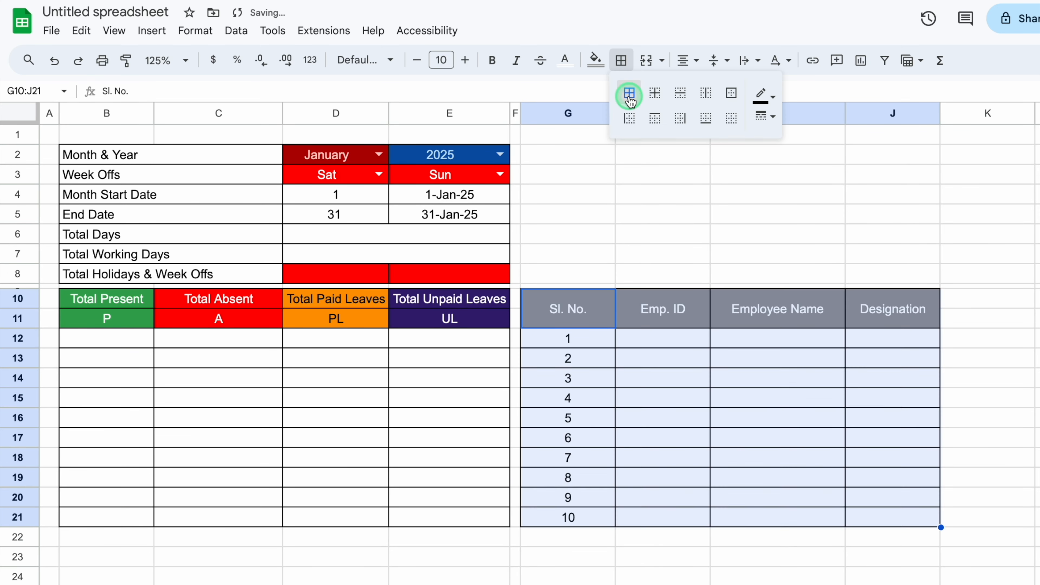
# - Merge the ranges G2:I3, G4:I6 and G7:I8 above the employee table into three separate blocks
pyautogui.click(594, 155)
pyautogui.moveTo(592, 154); pyautogui.dragTo(780, 175)
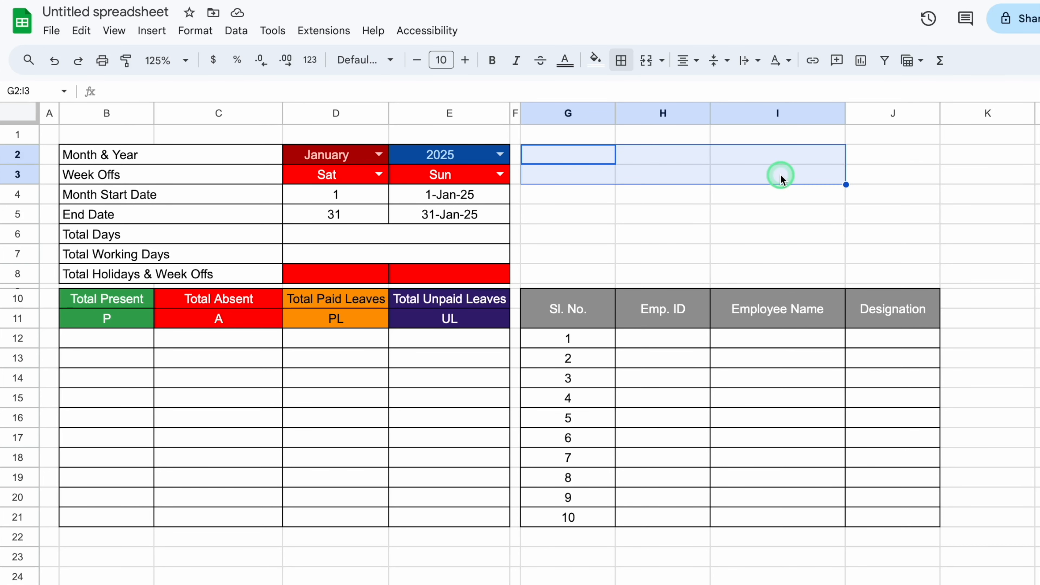
pyautogui.click(647, 61)
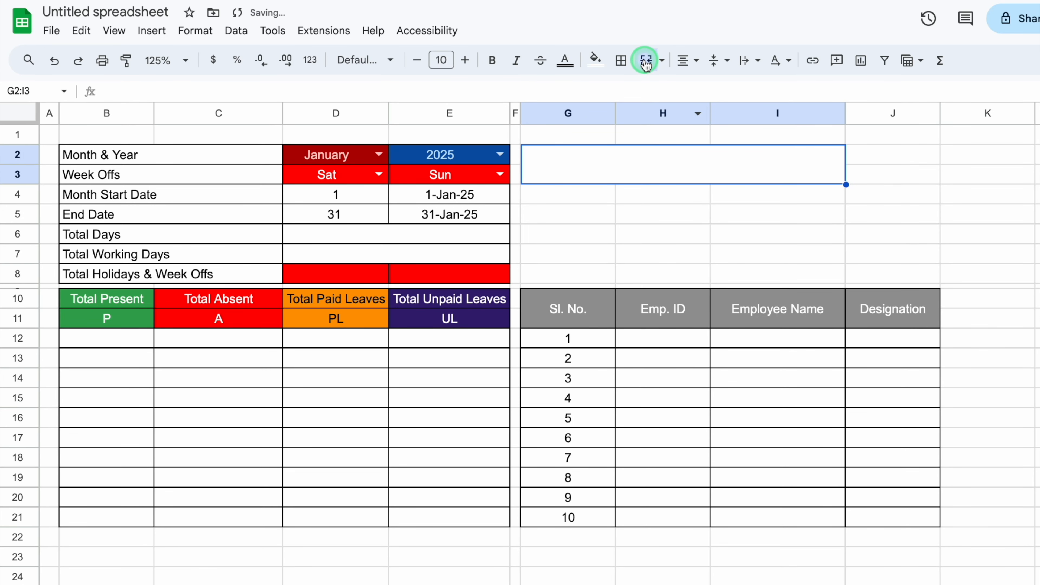
pyautogui.click(577, 192)
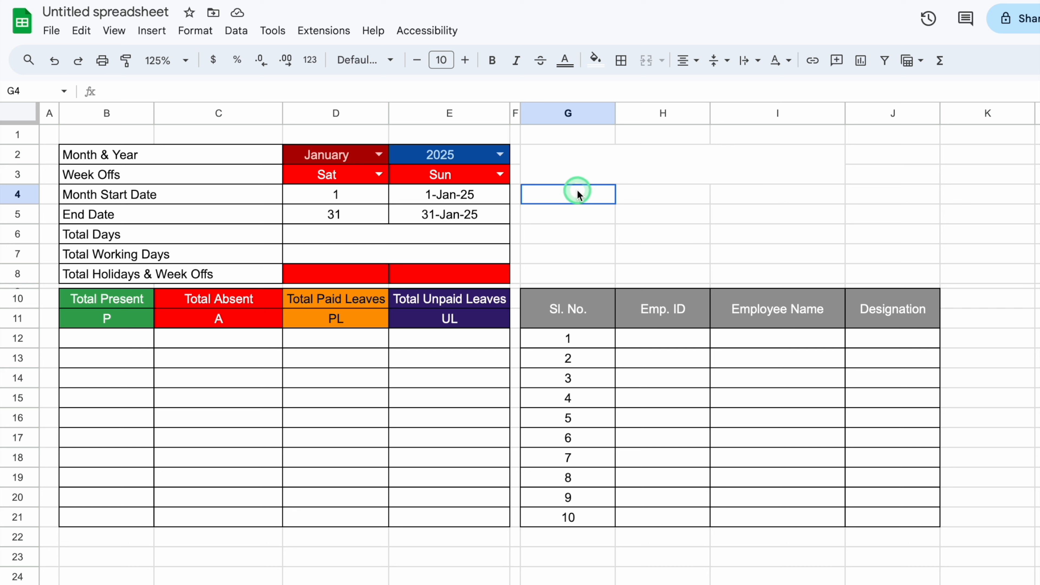
pyautogui.moveTo(577, 190); pyautogui.dragTo(765, 229)
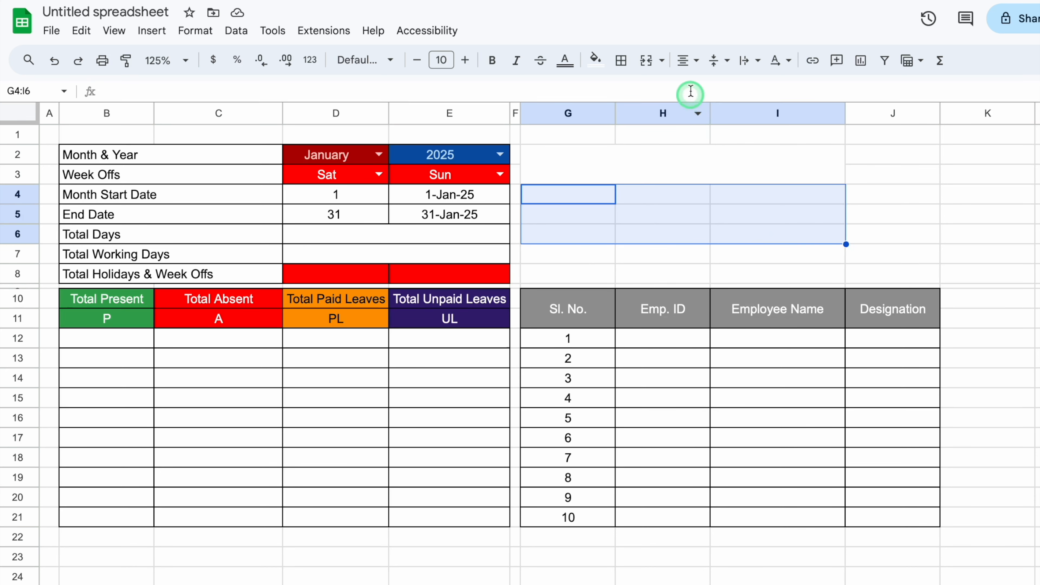
pyautogui.click(648, 63)
pyautogui.moveTo(573, 254); pyautogui.dragTo(713, 270)
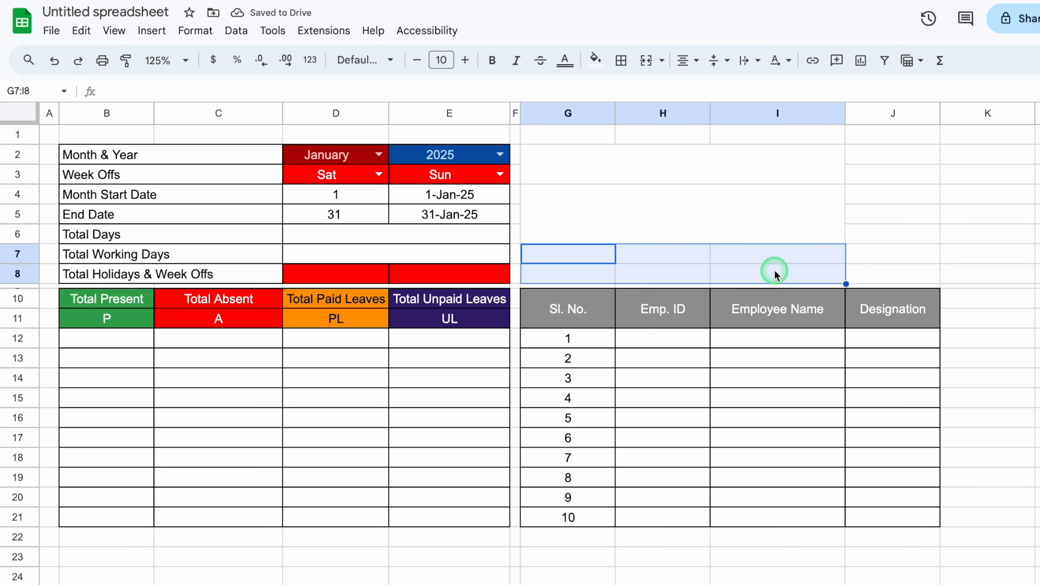
pyautogui.click(647, 61)
# - Fill the merged blocks G2:I3 and G4:I6 with dark cornflower blue and set their text colour to white
pyautogui.moveTo(571, 156); pyautogui.dragTo(585, 205)
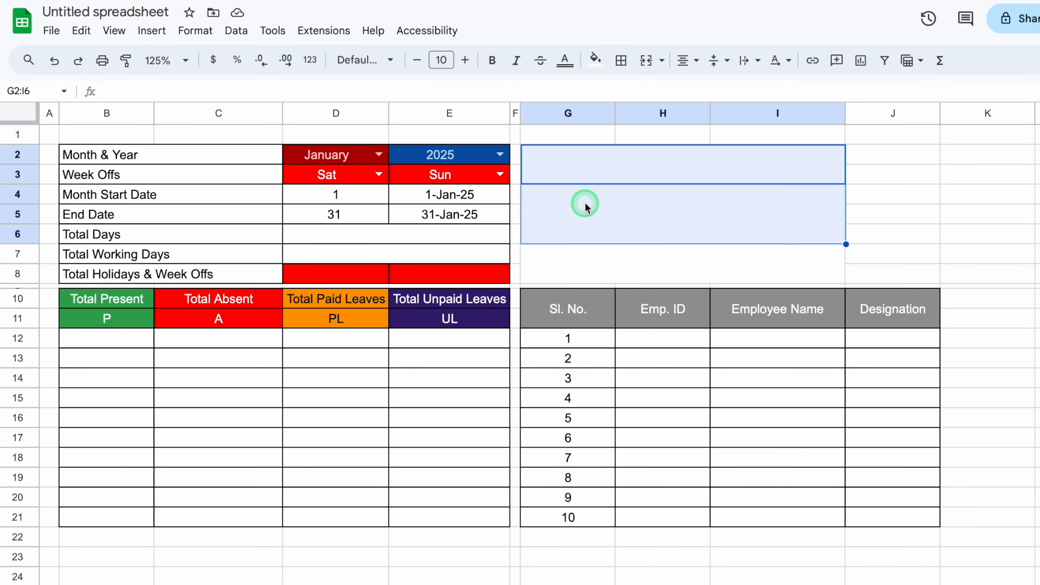
pyautogui.click(602, 66)
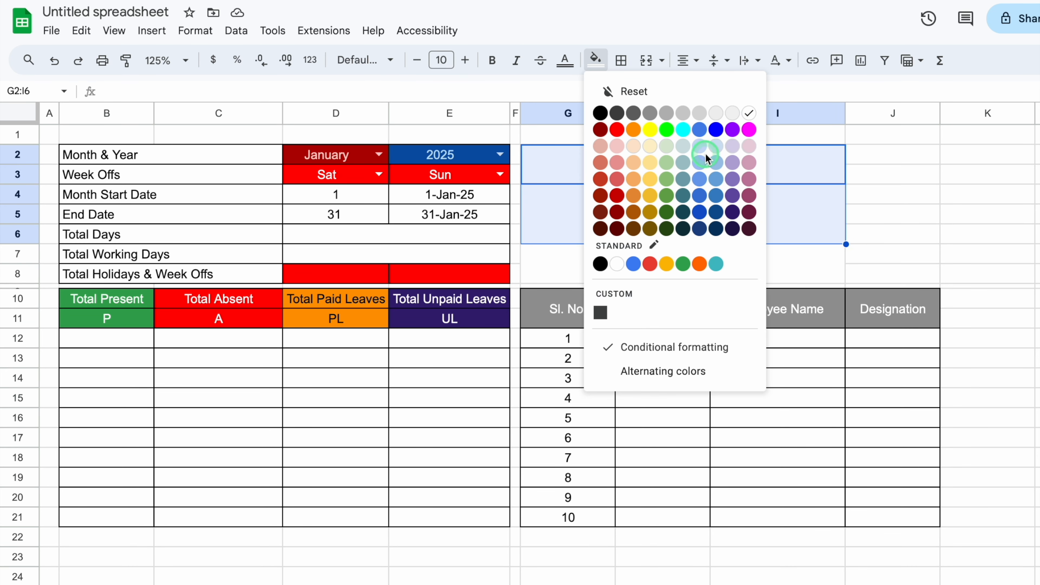
pyautogui.click(700, 212)
pyautogui.click(566, 61)
pyautogui.click(718, 113)
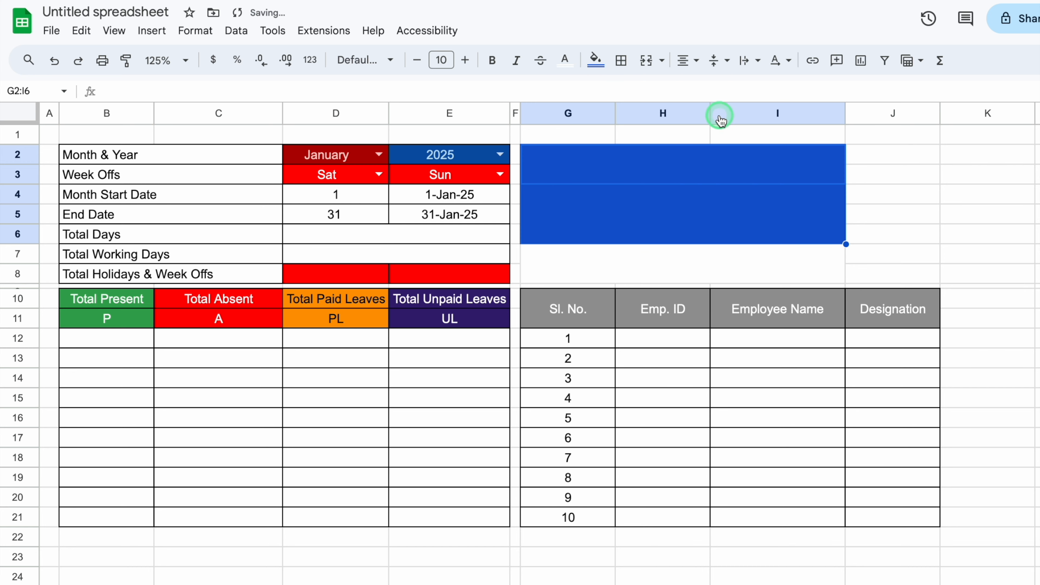
# - Set the font size of the blue blocks G2:I6 to 20
pyautogui.click(470, 65)
pyautogui.click(466, 63)
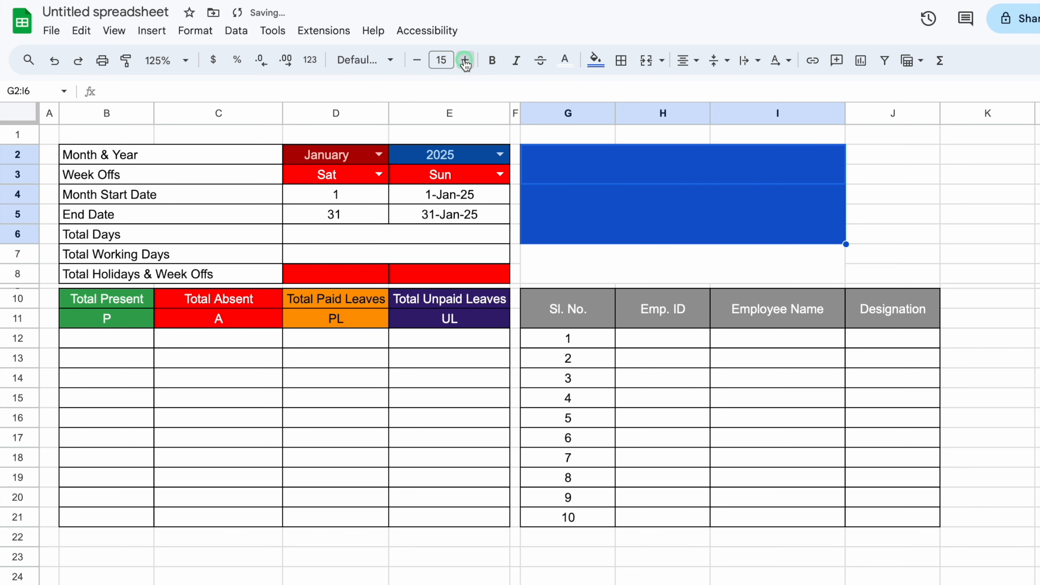
pyautogui.click(466, 63)
pyautogui.click(466, 64)
# - Enter the formula =TODAY() in the merged block G4:I6
pyautogui.click(647, 211)
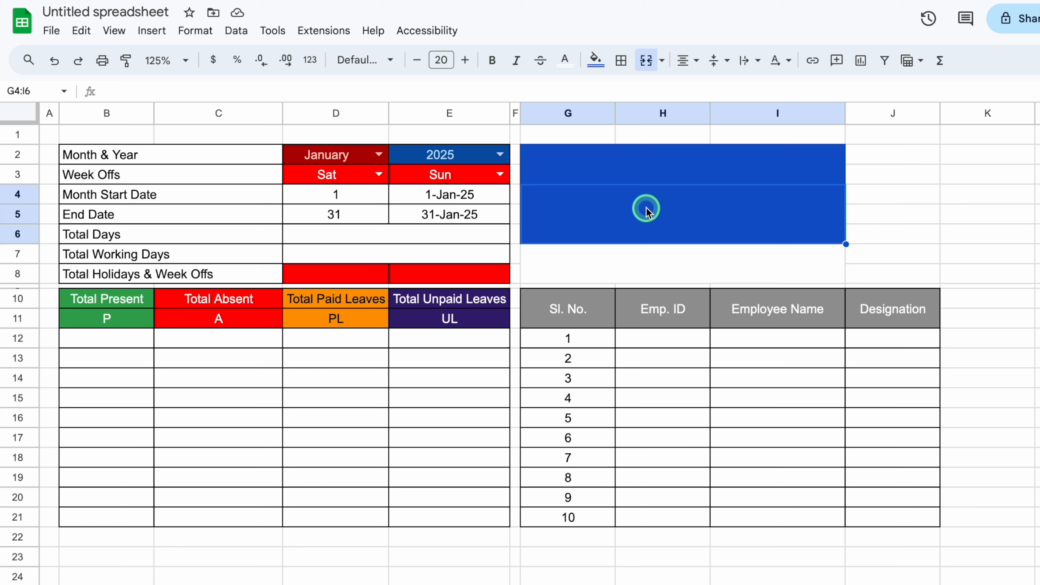
pyautogui.doubleClick(646, 211)
pyautogui.write('=T')
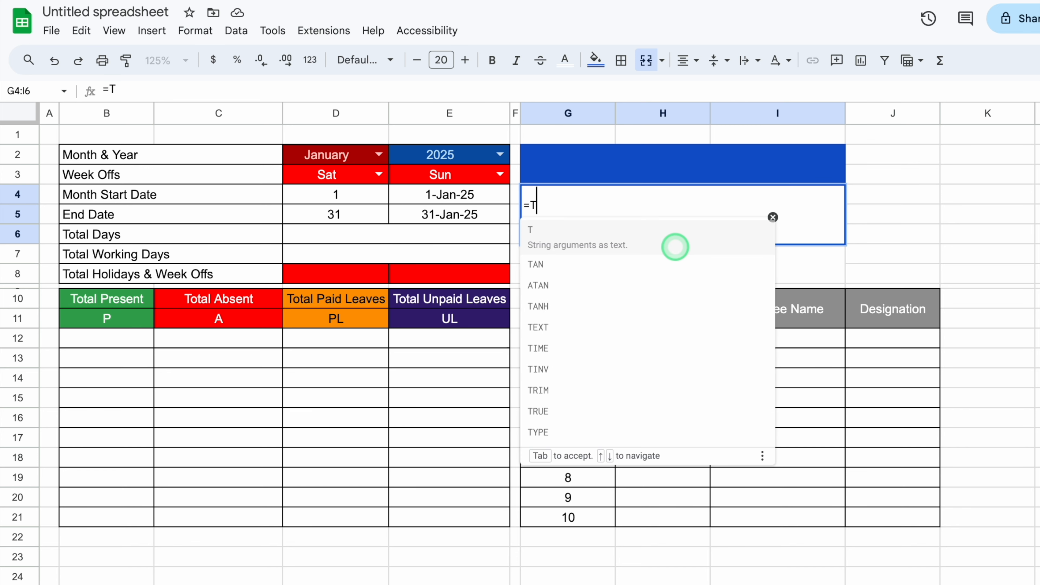
pyautogui.write('ODAY(')
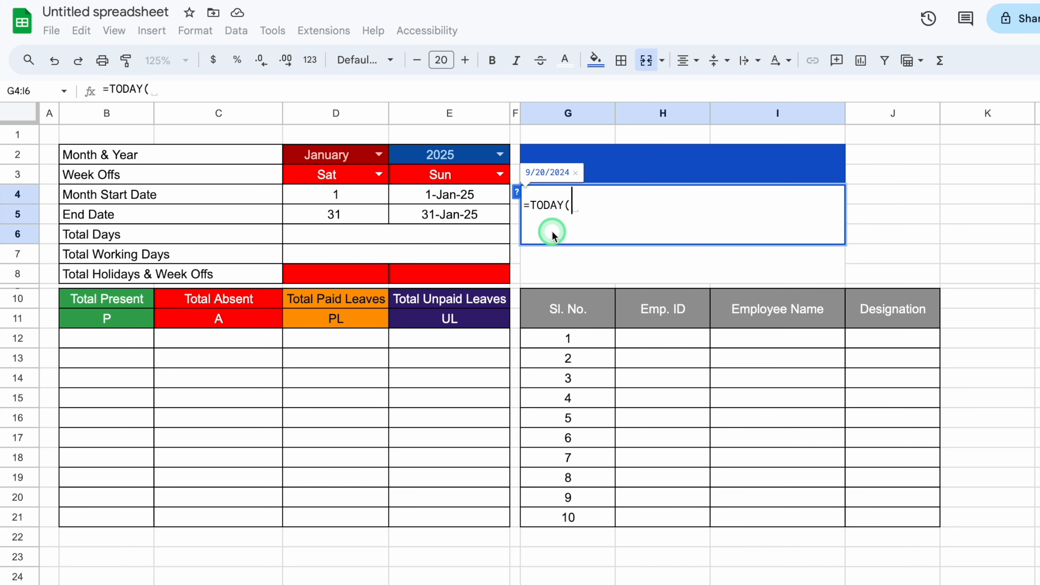
pyautogui.write(')')
pyautogui.press('Return')
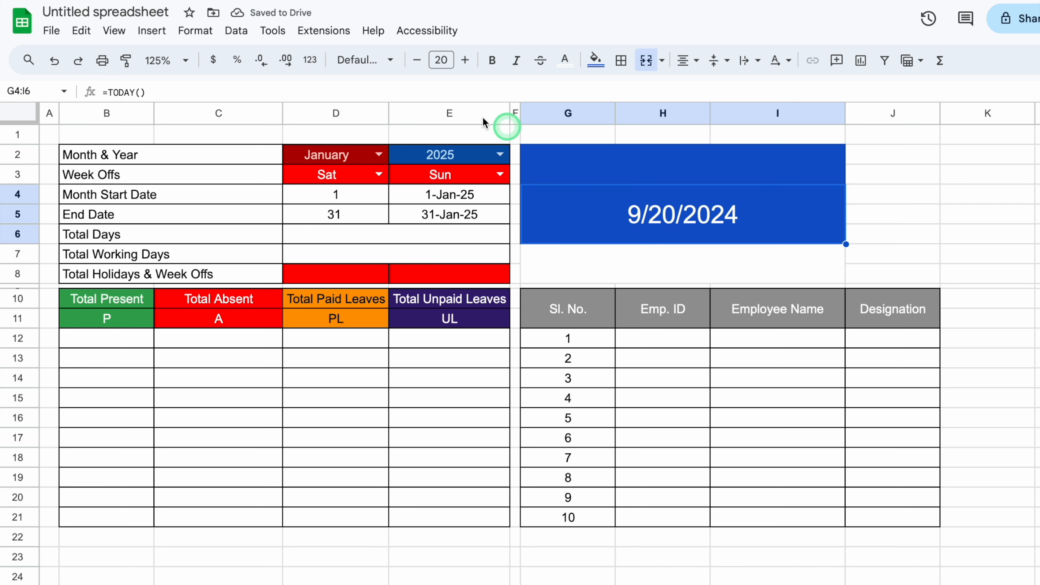
# - Open the custom date and time format settings for the date in G4:I6
pyautogui.click(196, 31)
pyautogui.click(282, 95)
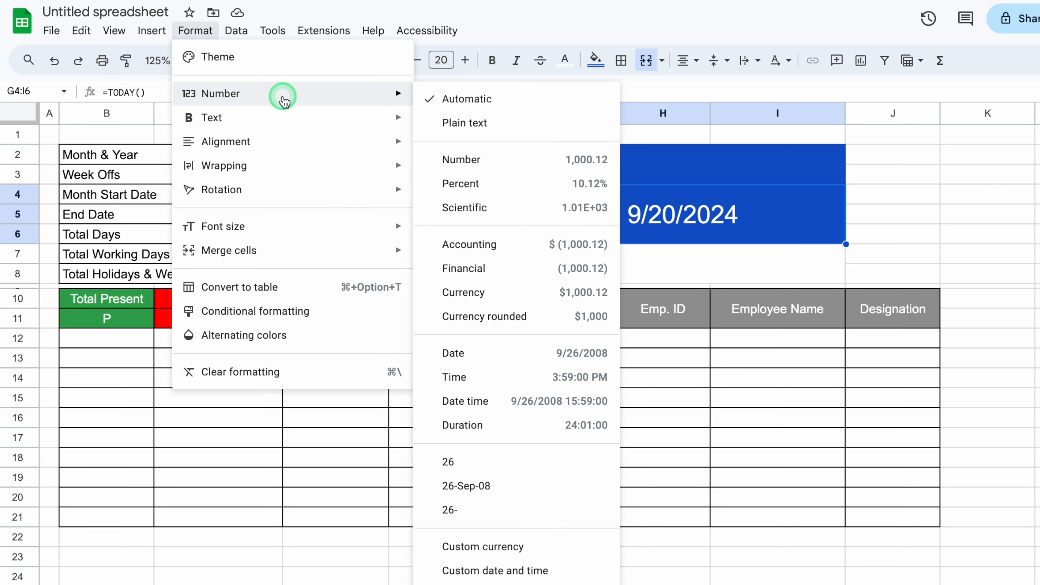
pyautogui.click(537, 569)
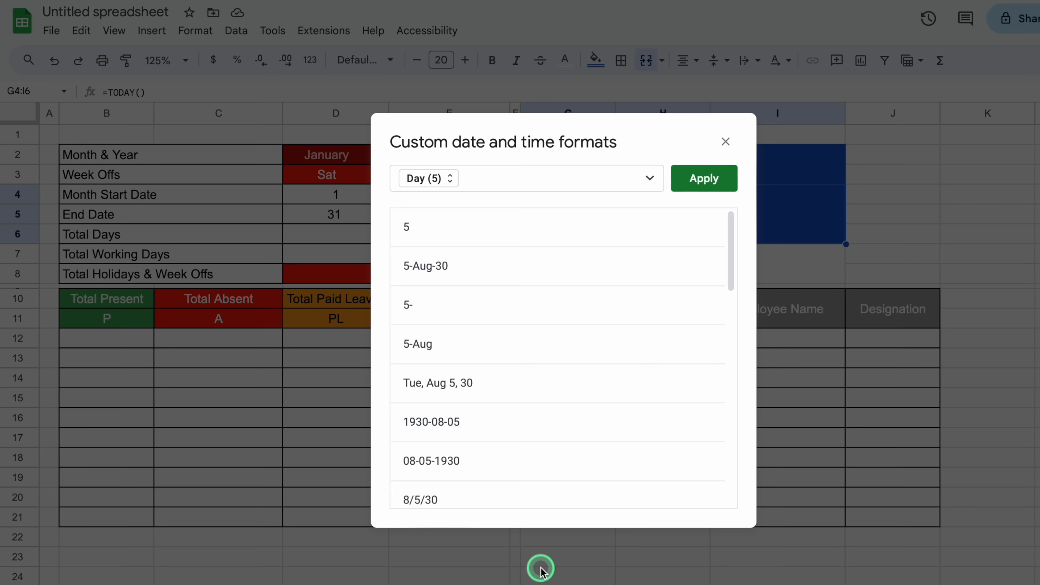
# - Apply the day-only custom date format (5) to the TODAY date in merged cell G4:I6
pyautogui.click(462, 235)
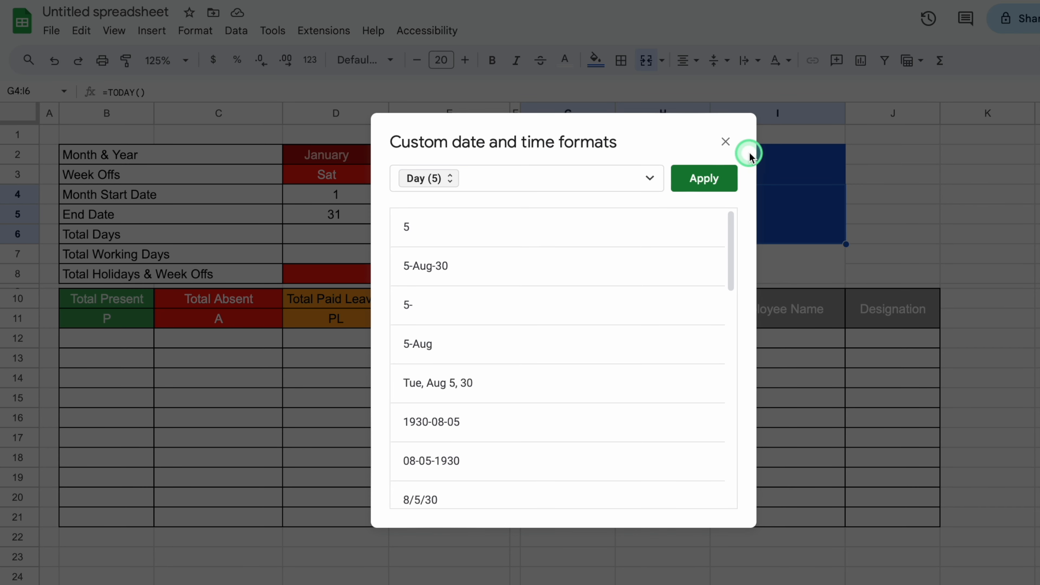
pyautogui.click(706, 181)
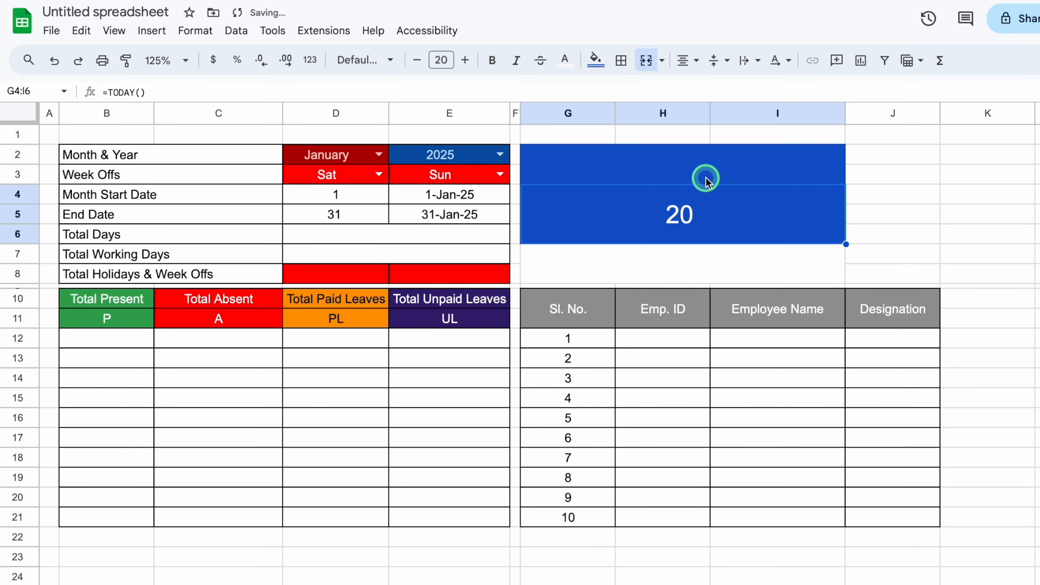
# - Set the day number in merged cell G4:I6 to the Impact font at size 51
pyautogui.click(700, 219)
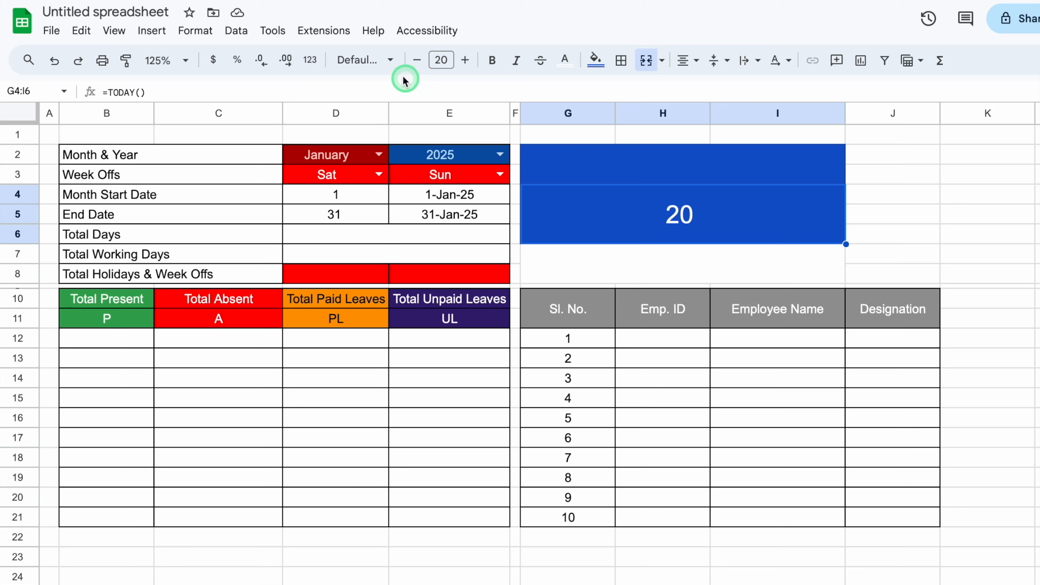
pyautogui.click(391, 61)
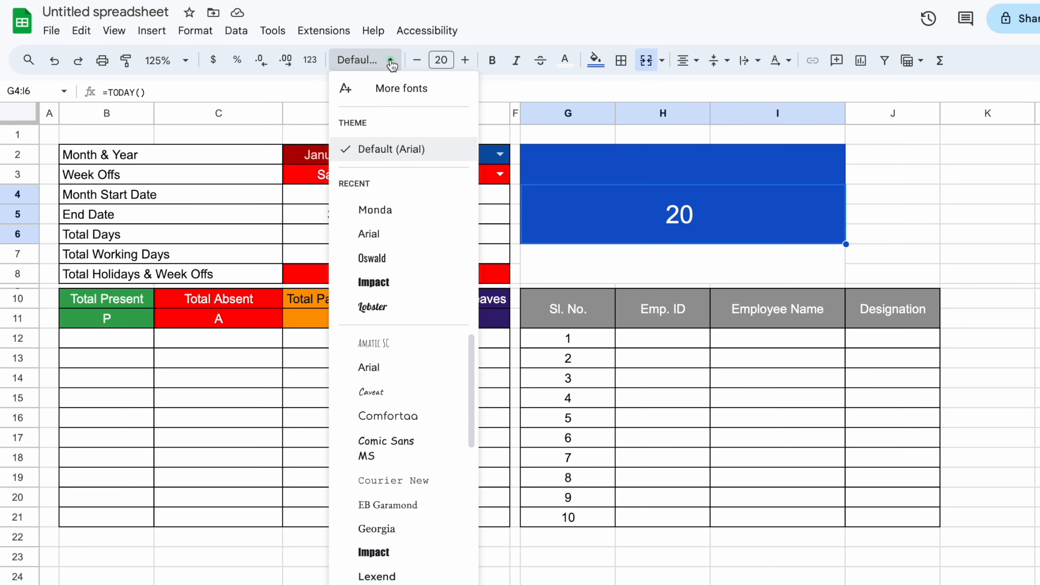
pyautogui.click(401, 281)
pyautogui.click(465, 61)
pyautogui.click(466, 60)
pyautogui.click(465, 60)
pyautogui.click(465, 60)
pyautogui.click(465, 60)
pyautogui.click(465, 60)
pyautogui.click(465, 60)
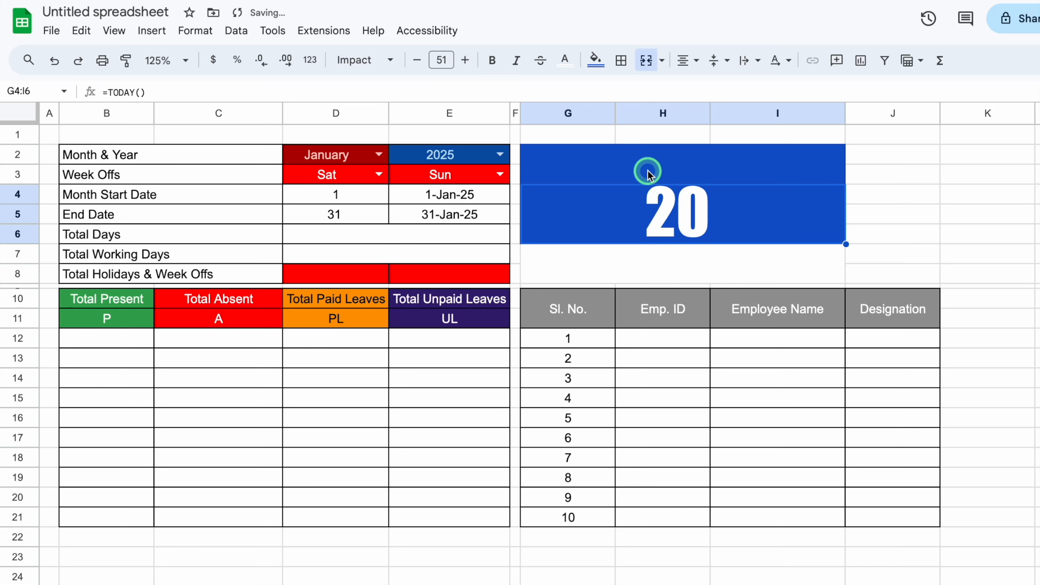
# - Enter the formula =TEXT(G4,"MMMM") in the merged cell G2:I3 above the day number
pyautogui.click(648, 172)
pyautogui.write('=')
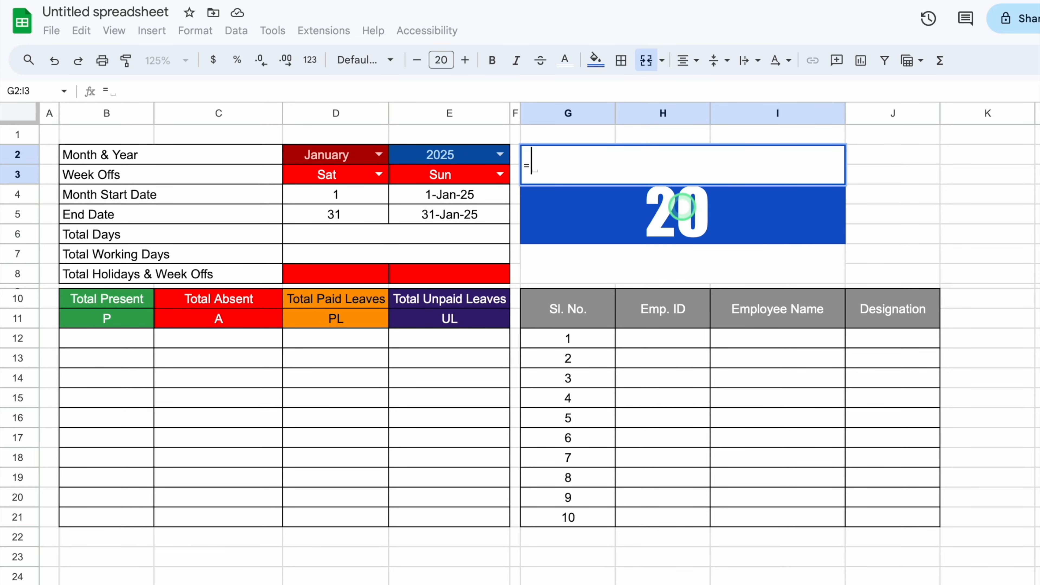
pyautogui.write('text(')
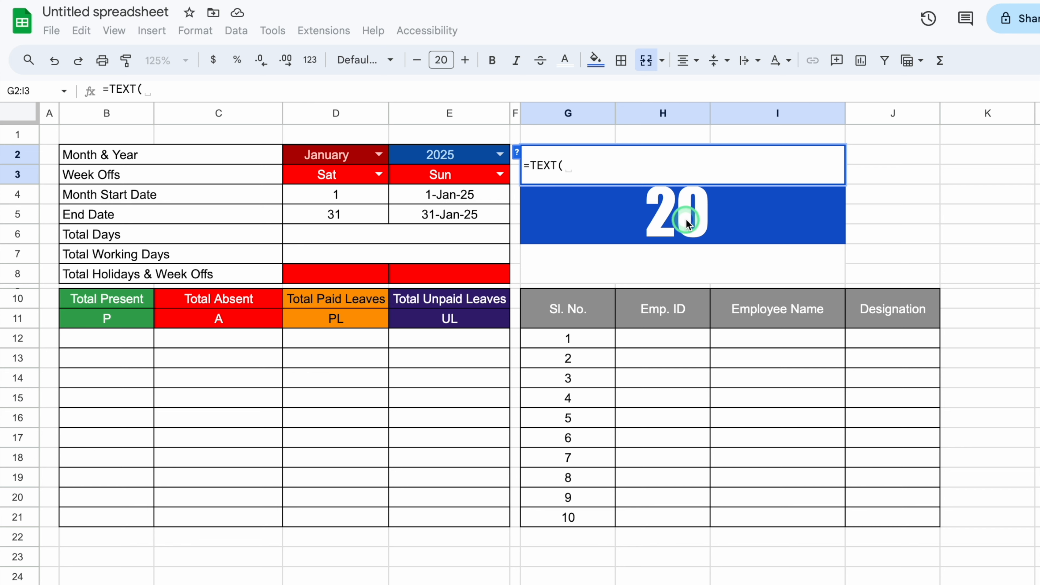
pyautogui.click(688, 223)
pyautogui.write(',')
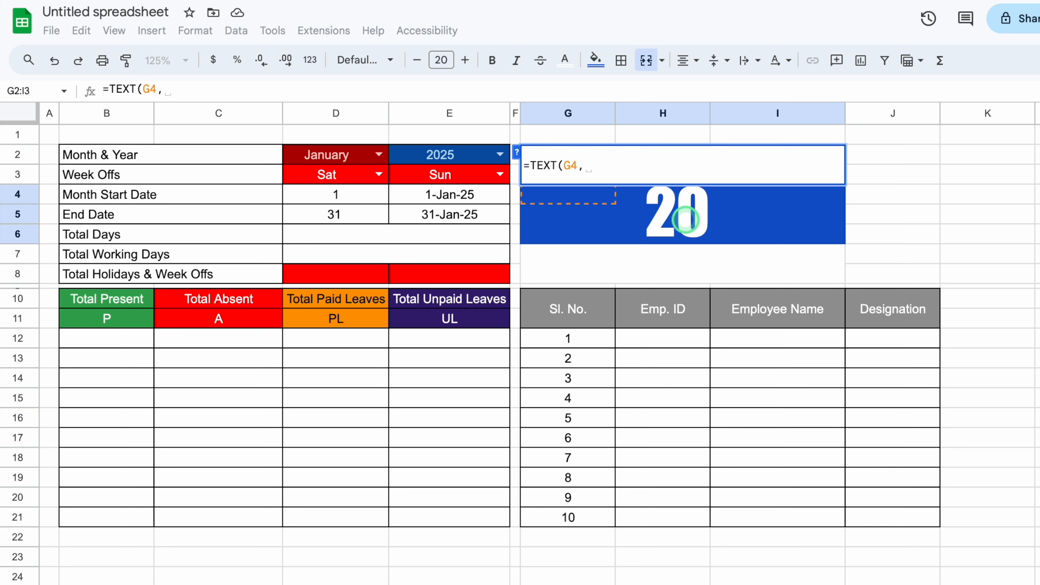
pyautogui.write('"')
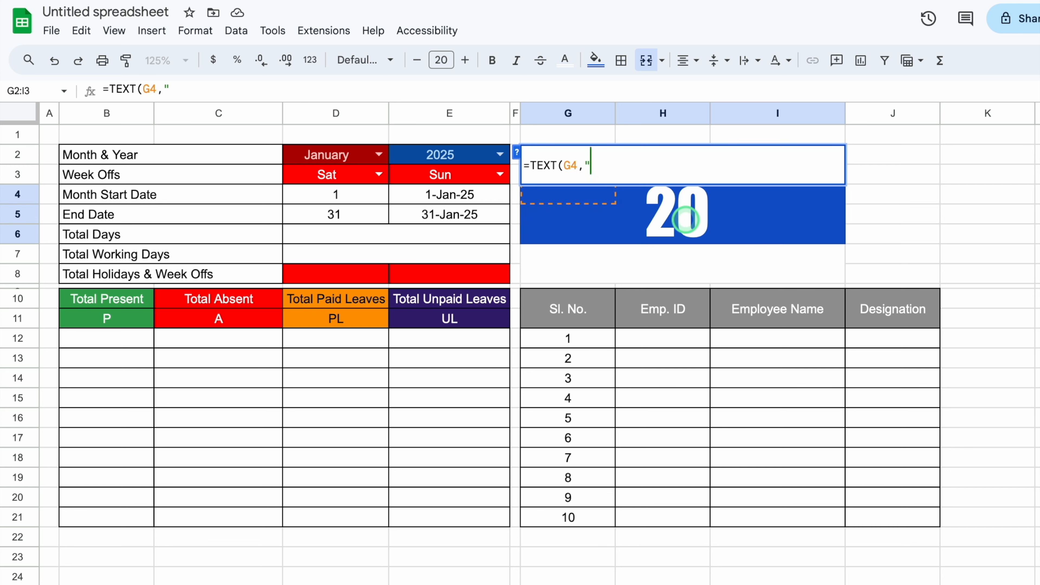
pyautogui.write('MMMM')
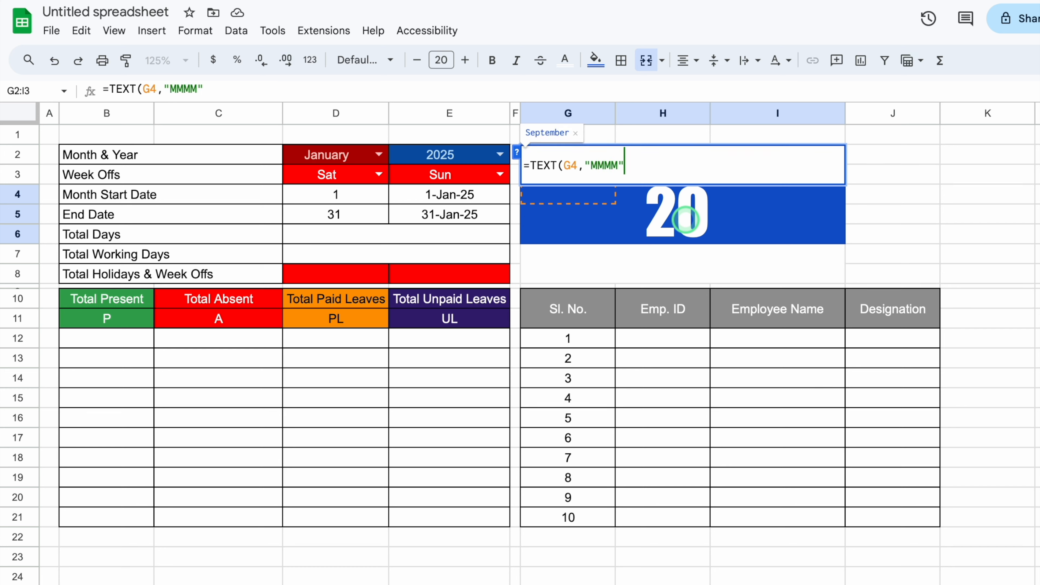
pyautogui.write('")')
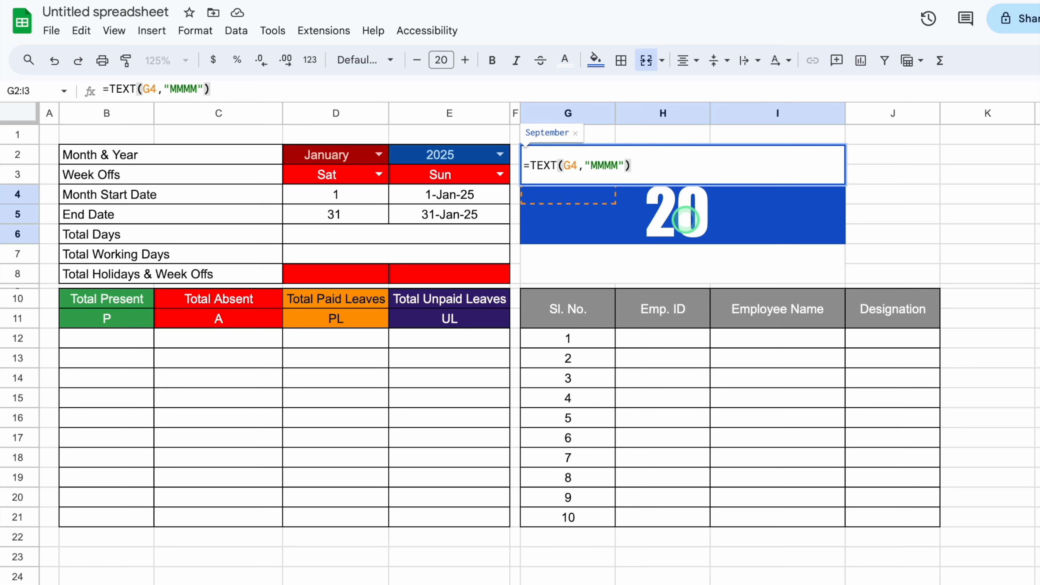
pyautogui.click(685, 219)
pyautogui.click(731, 174)
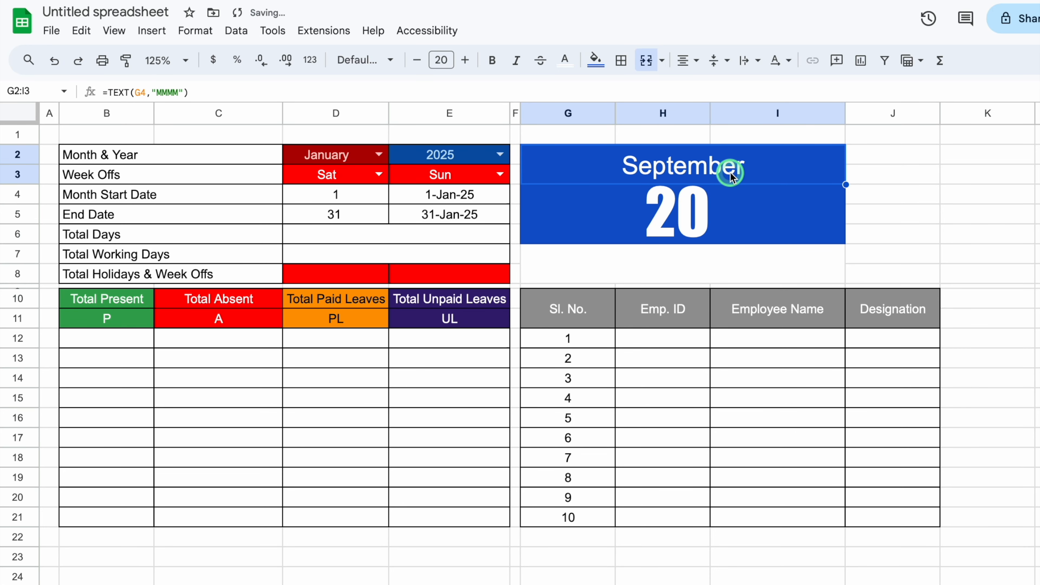
# - Wrap the month formula in UPPER so that G2:I3 reads =UPPER(TEXT(G4,"MMMM"))
pyautogui.click(106, 93)
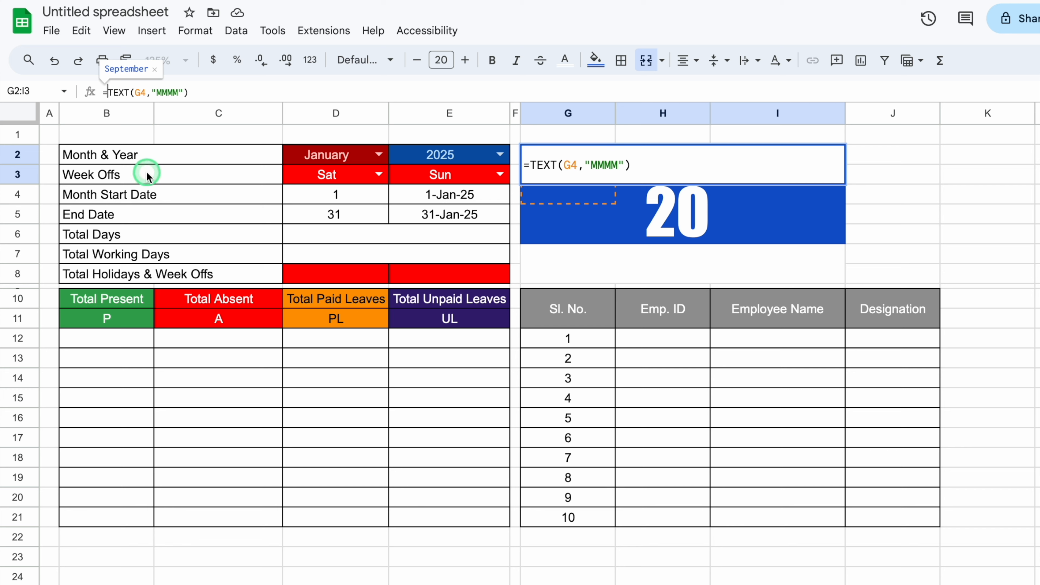
pyautogui.write('UPPER')
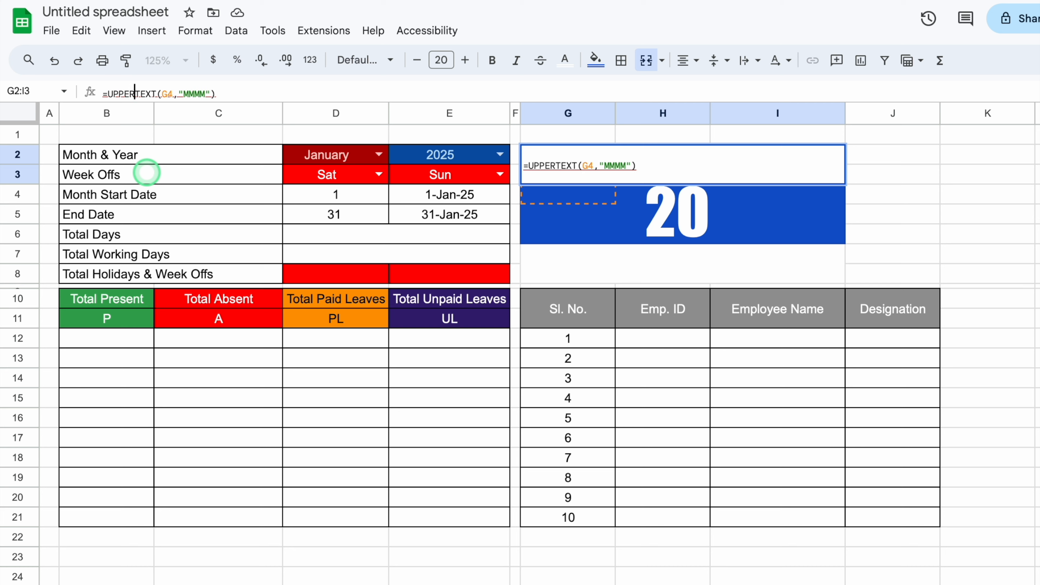
pyautogui.write('(')
pyautogui.click(224, 93)
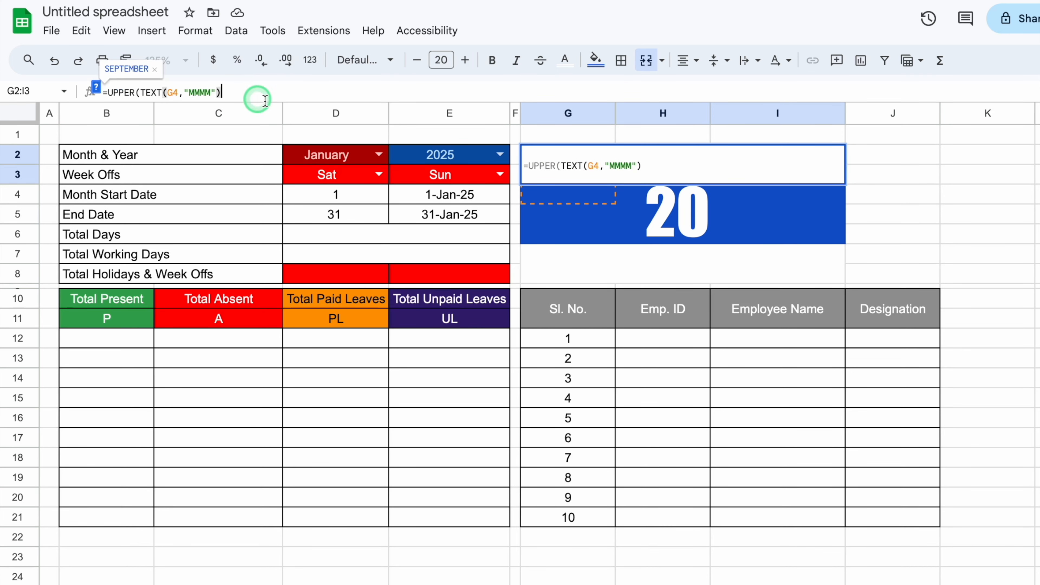
pyautogui.write(')')
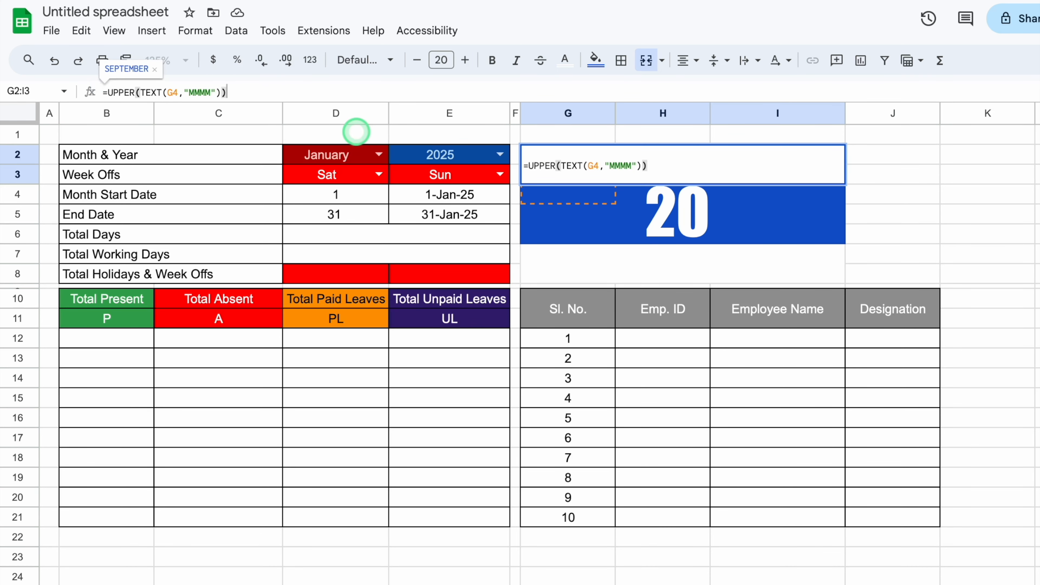
pyautogui.press('Return')
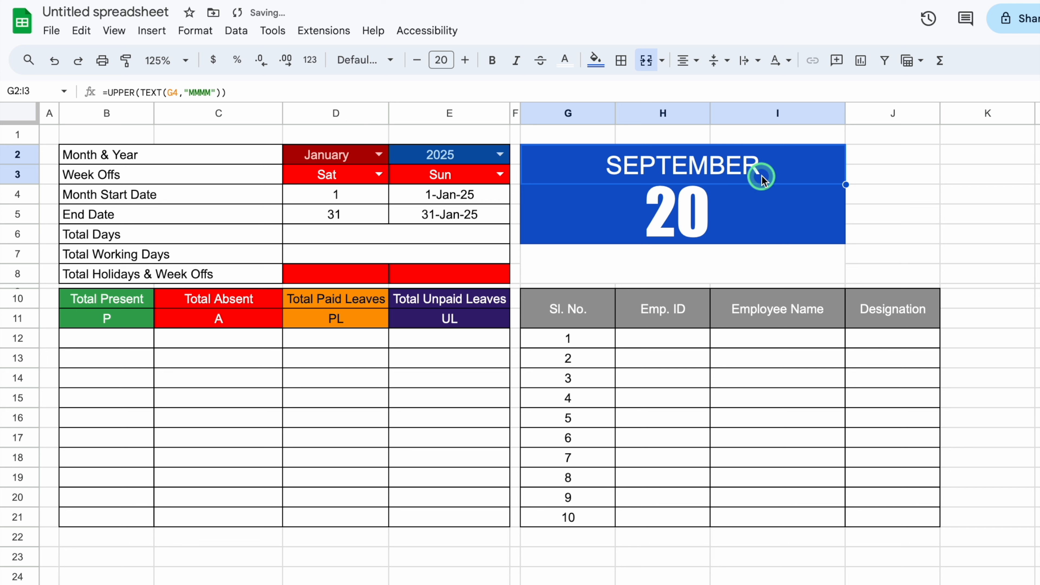
# - Copy the whole UPPER month formula from merged cell G2:I3
pyautogui.click(258, 92)
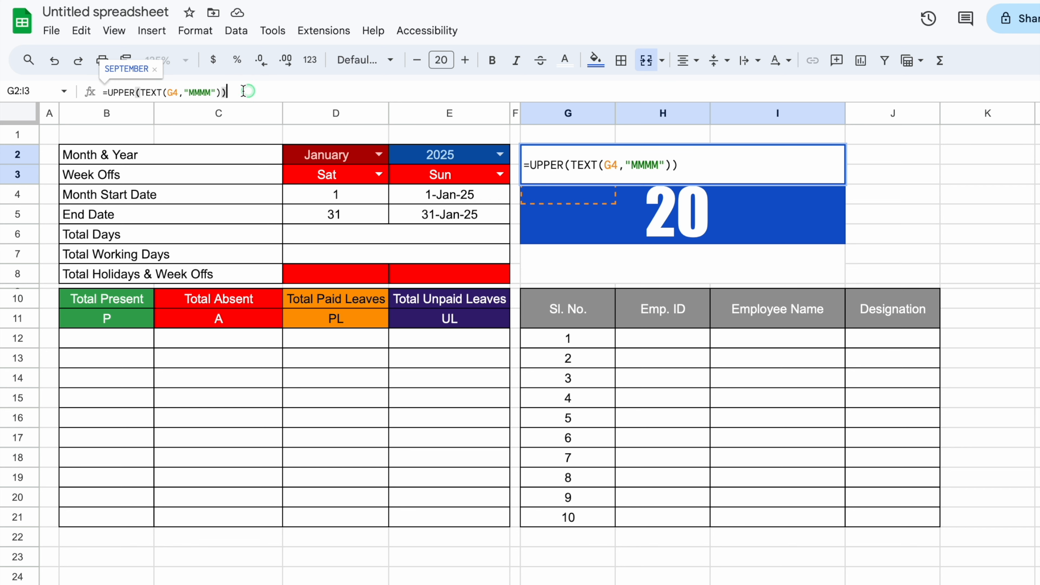
pyautogui.moveTo(119, 100); pyautogui.dragTo(99, 95)
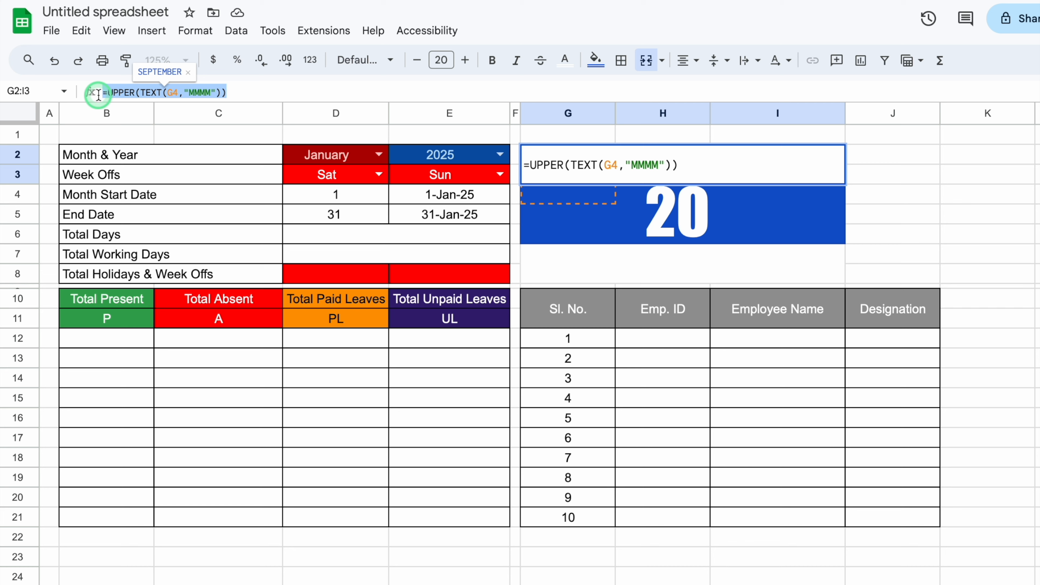
# - Fill the merged cell G7:I8 below the day number with red and make its text white
pyautogui.click(685, 261)
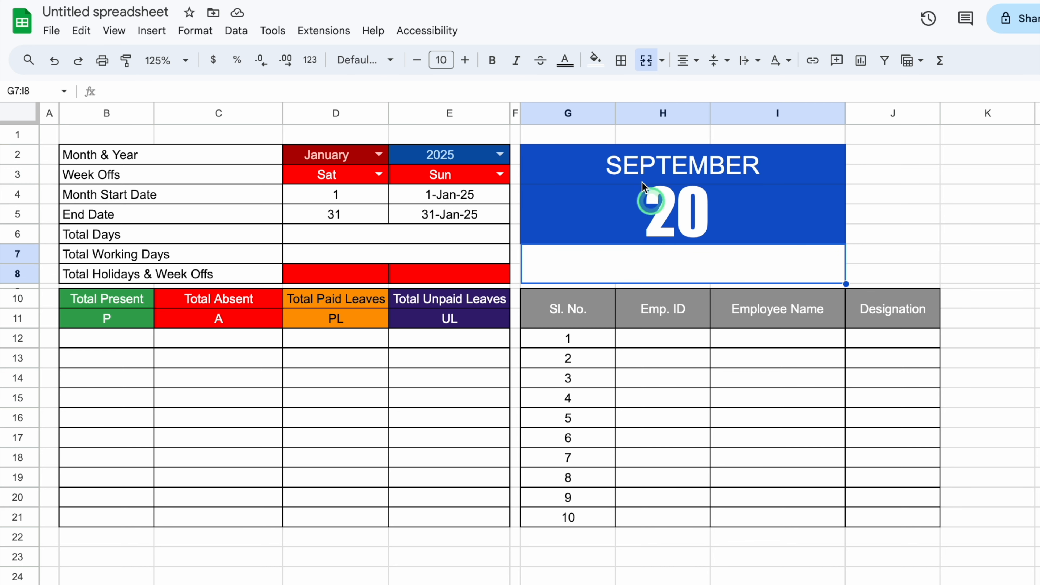
pyautogui.click(596, 57)
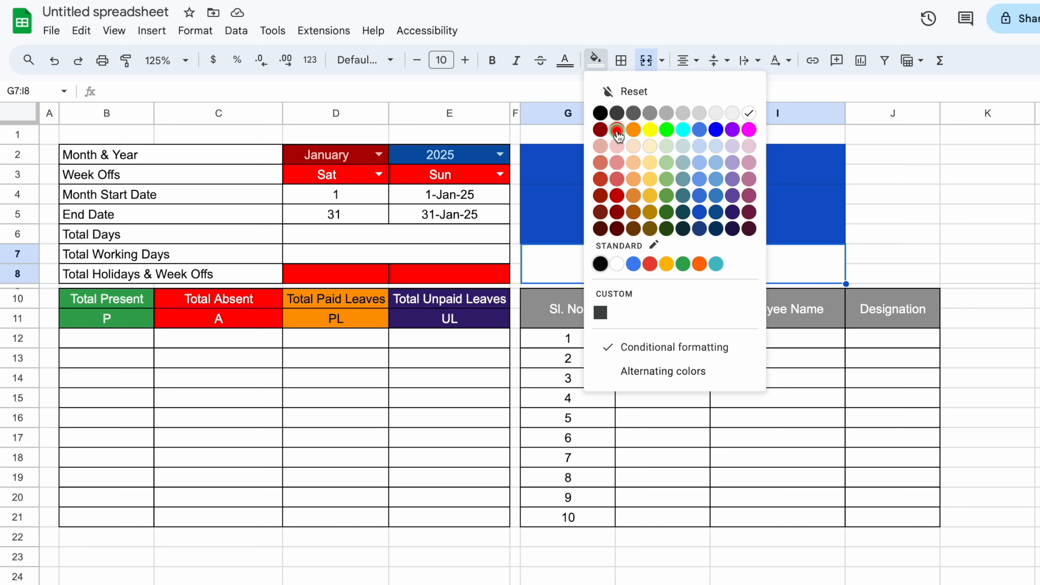
pyautogui.click(586, 129)
pyautogui.click(565, 61)
pyautogui.click(718, 113)
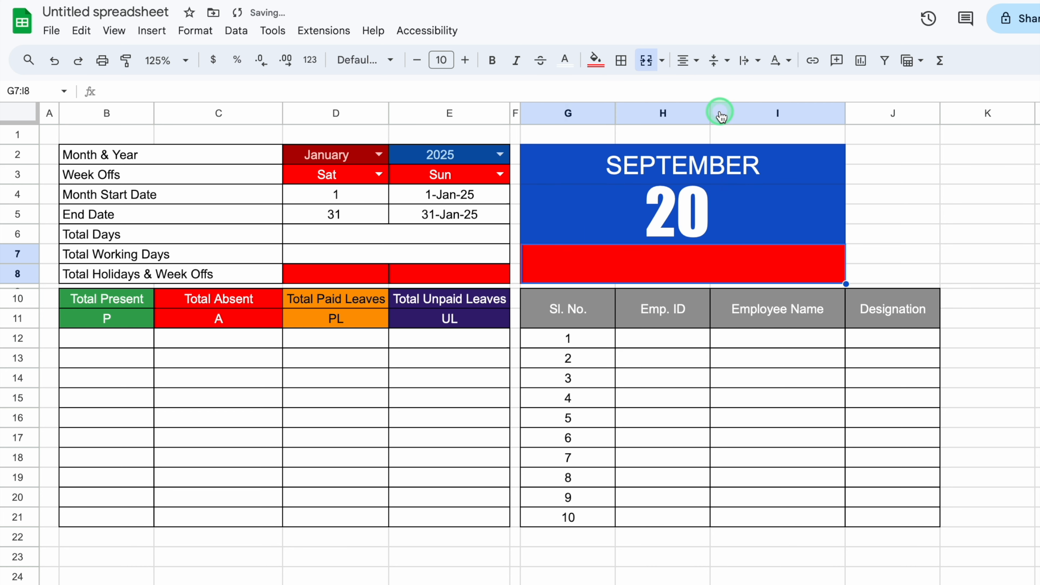
# - Paste the copied month formula into the red cell G7:I8 and set its font size to 18
pyautogui.click(386, 90)
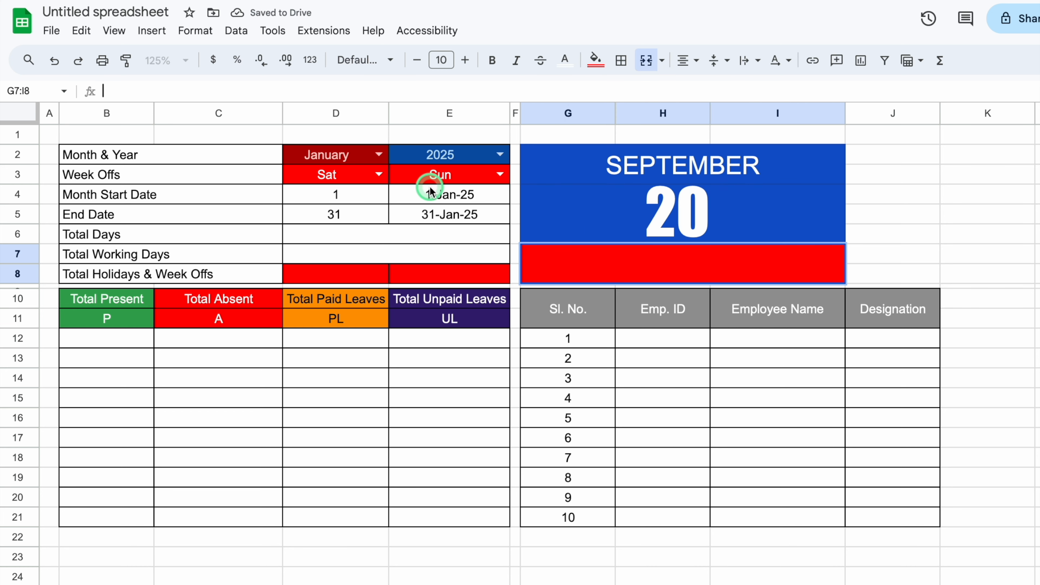
pyautogui.hotkey('ctrl', 'v')
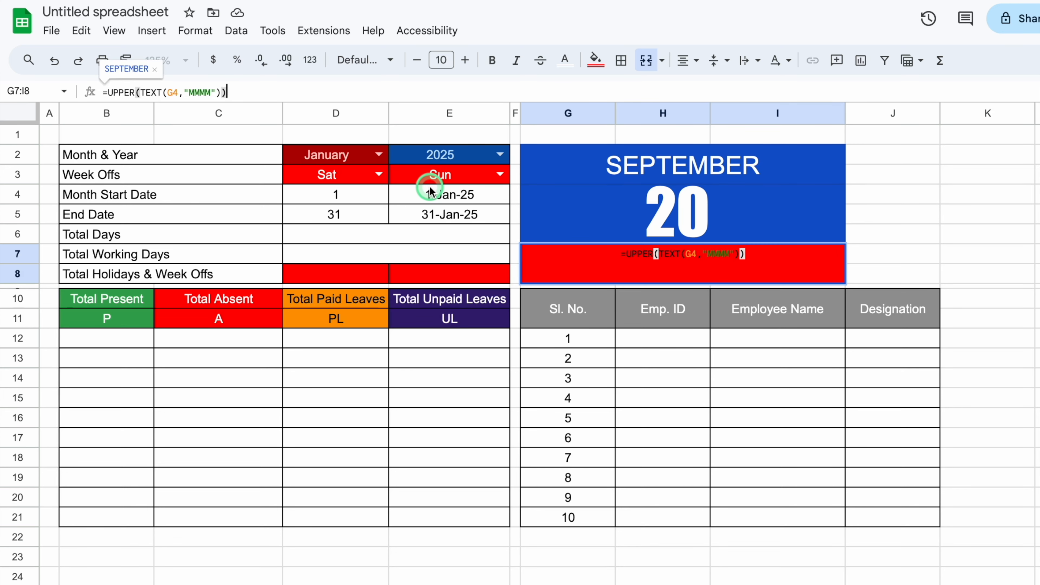
pyautogui.press('Return')
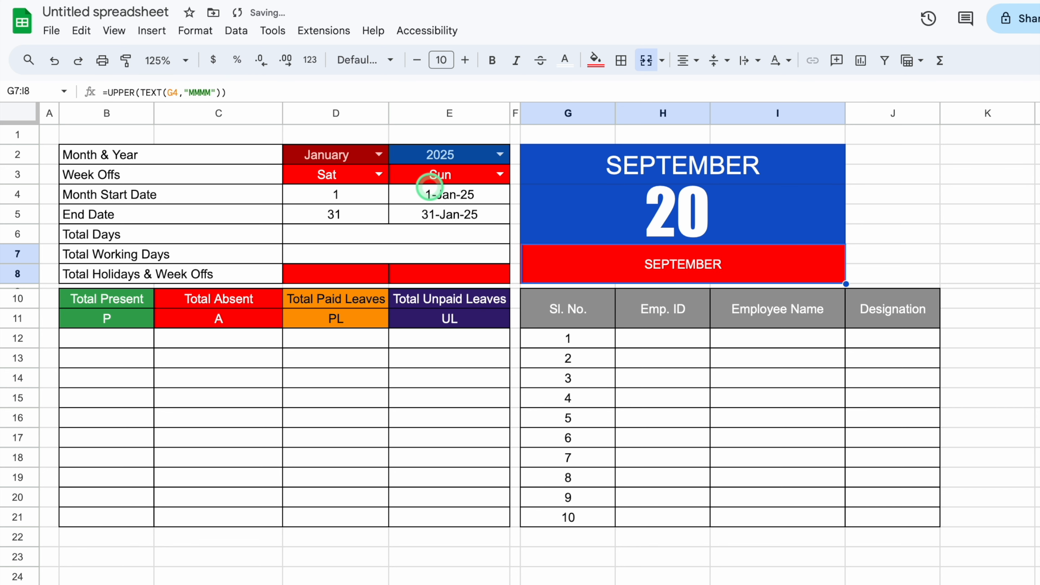
pyautogui.click(465, 60)
pyautogui.click(465, 60)
pyautogui.click(465, 60)
pyautogui.click(465, 60)
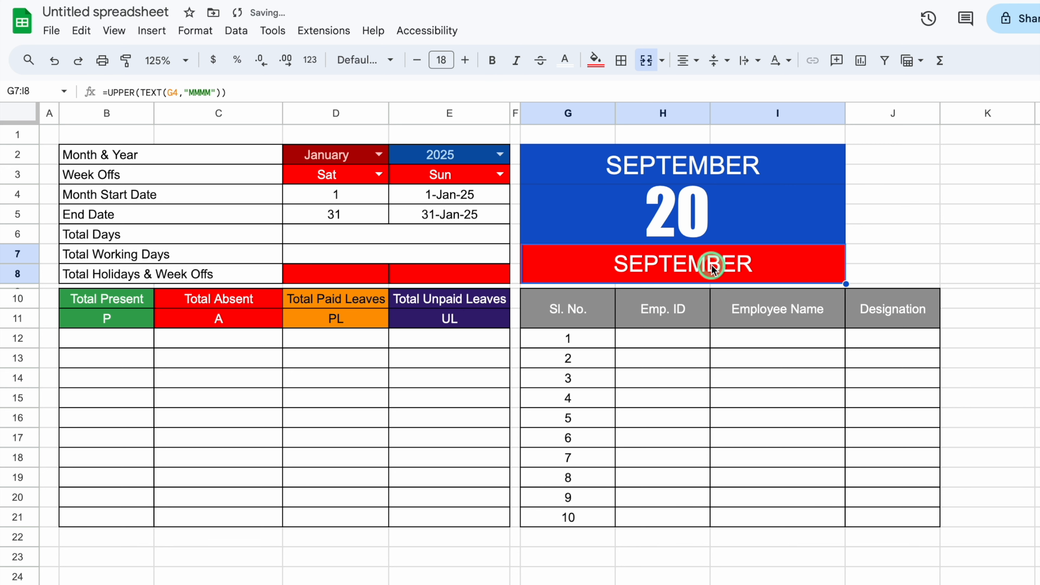
# - Change the format code in the G7:I8 formula to "DDDD", giving =UPPER(TEXT(G4,"DDDD"))
pyautogui.click(210, 93)
pyautogui.press('BackSpace')
pyautogui.press('BackSpace')
pyautogui.press('BackSpace')
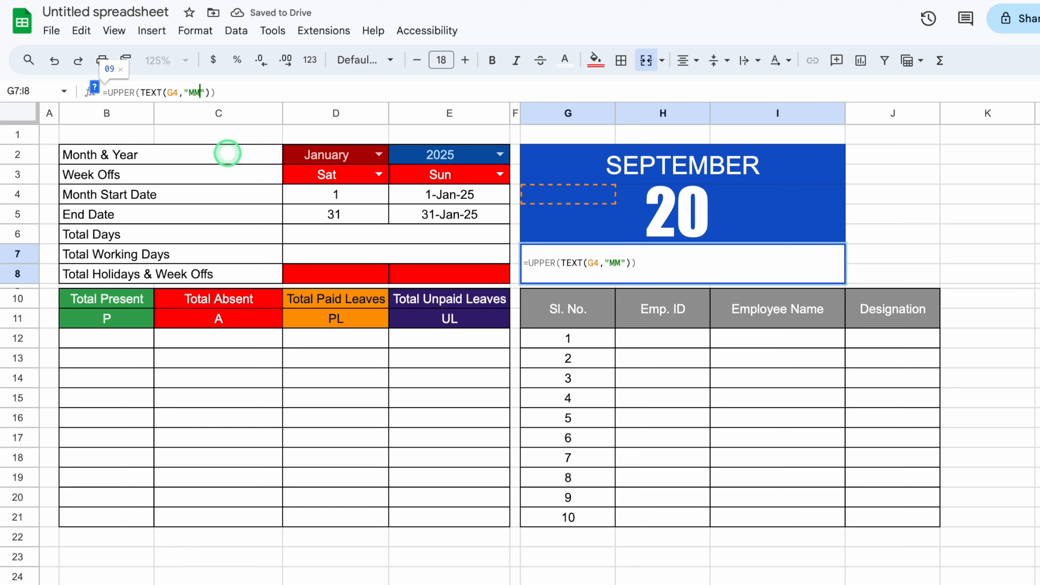
pyautogui.write('DDDD')
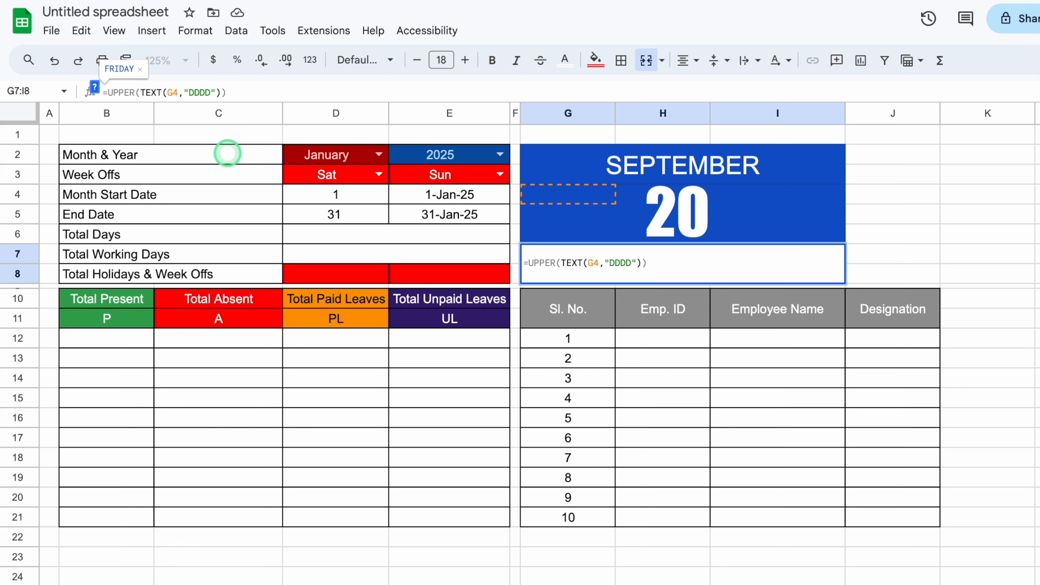
pyautogui.click(227, 153)
pyautogui.click(645, 261)
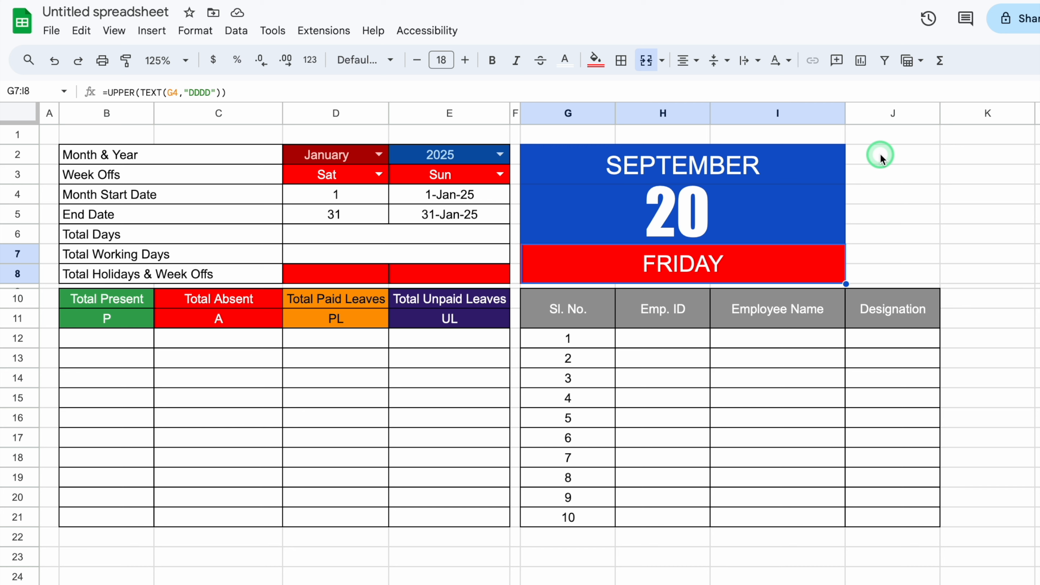
# - Merge cells J2:J8 beside the date block and fill the merged cell with orange
pyautogui.moveTo(880, 154); pyautogui.dragTo(878, 270)
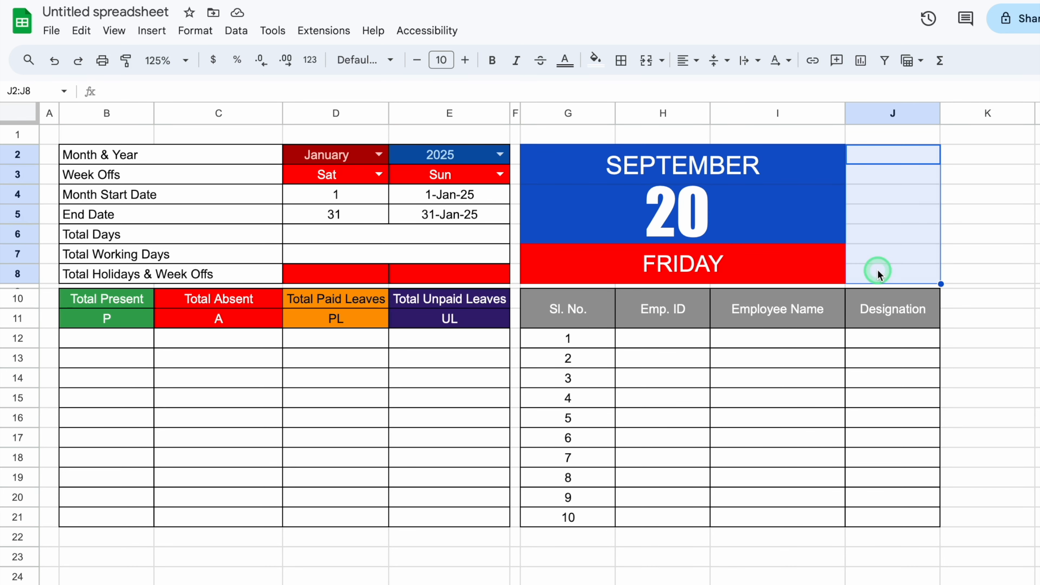
pyautogui.click(646, 61)
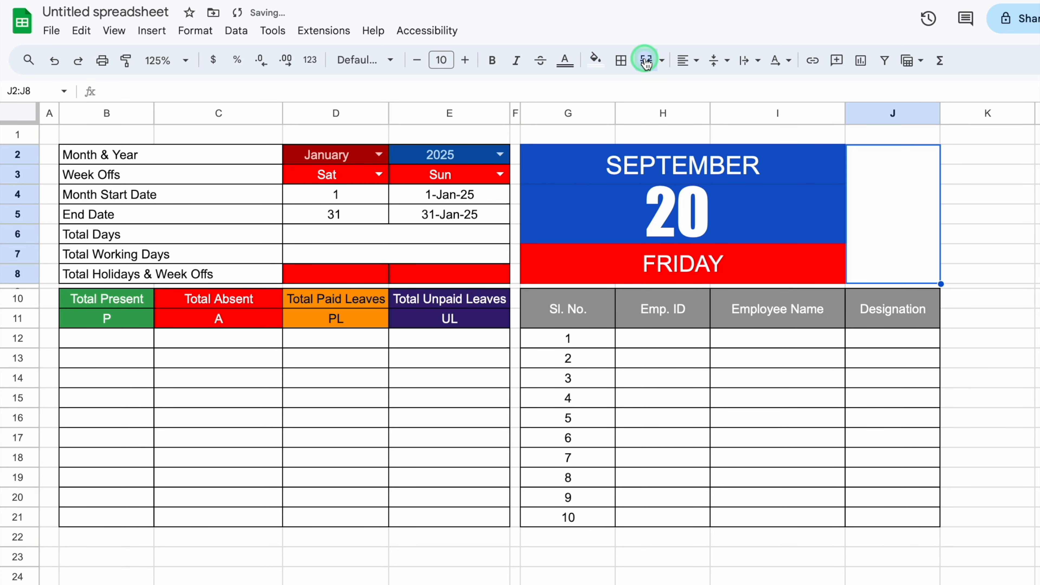
pyautogui.click(595, 60)
pyautogui.click(630, 130)
# - Enter HOLIDAYS in the merged orange cell J2:J8
pyautogui.write('HOLIDAYS')
pyautogui.press('Return')
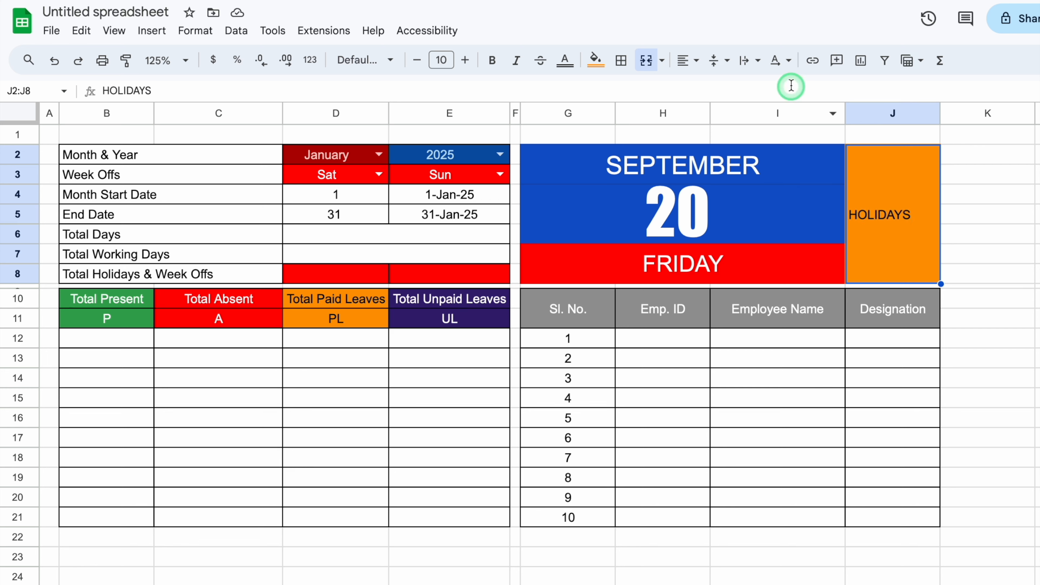
# - Tilt the HOLIDAYS text upward and centre it horizontally in its cell
pyautogui.click(789, 62)
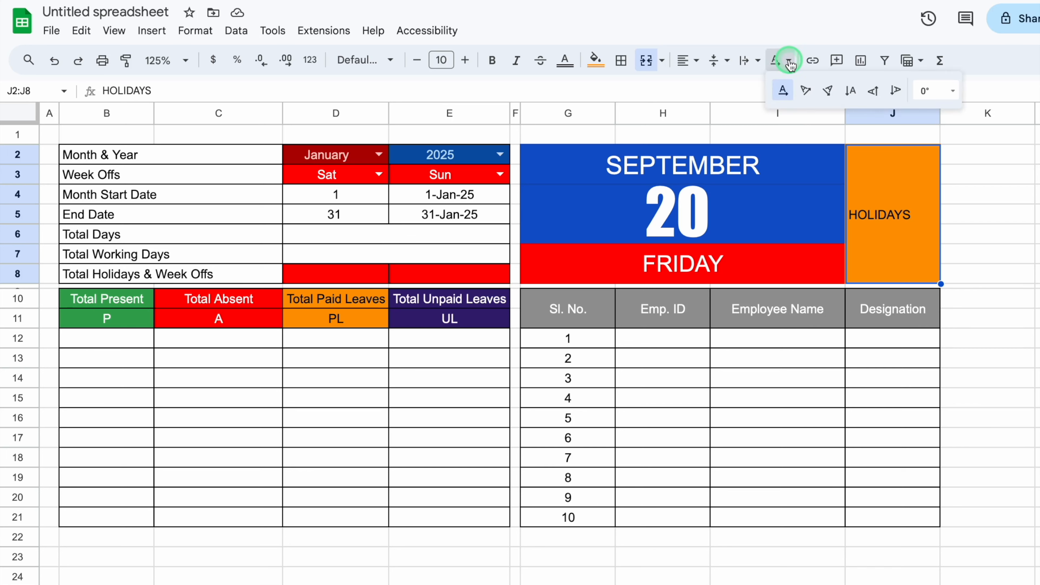
pyautogui.click(805, 90)
pyautogui.click(690, 60)
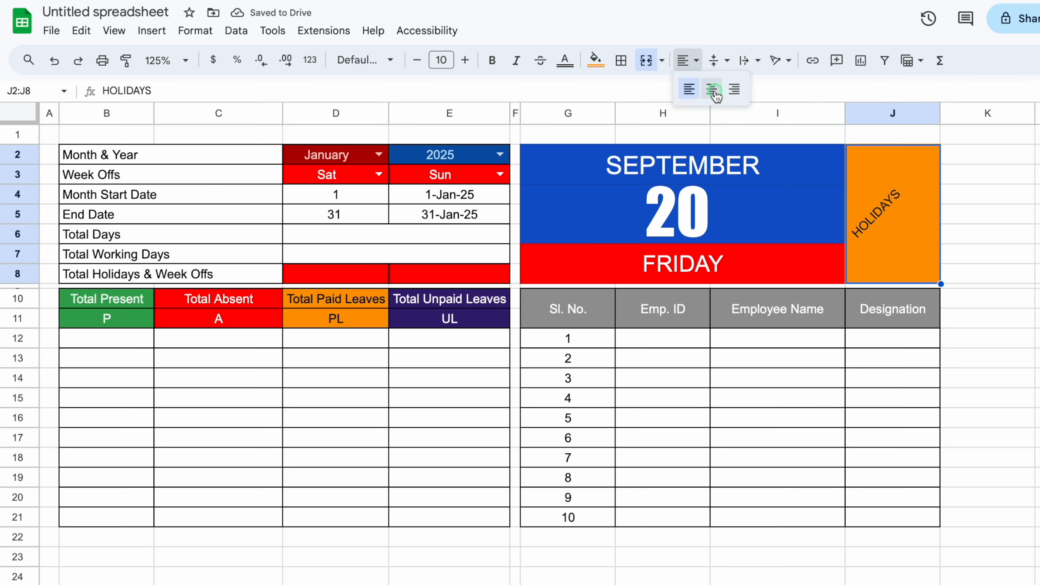
pyautogui.click(710, 88)
# - Format the HOLIDAYS text in the Monda font, bold, at size 14
pyautogui.click(389, 60)
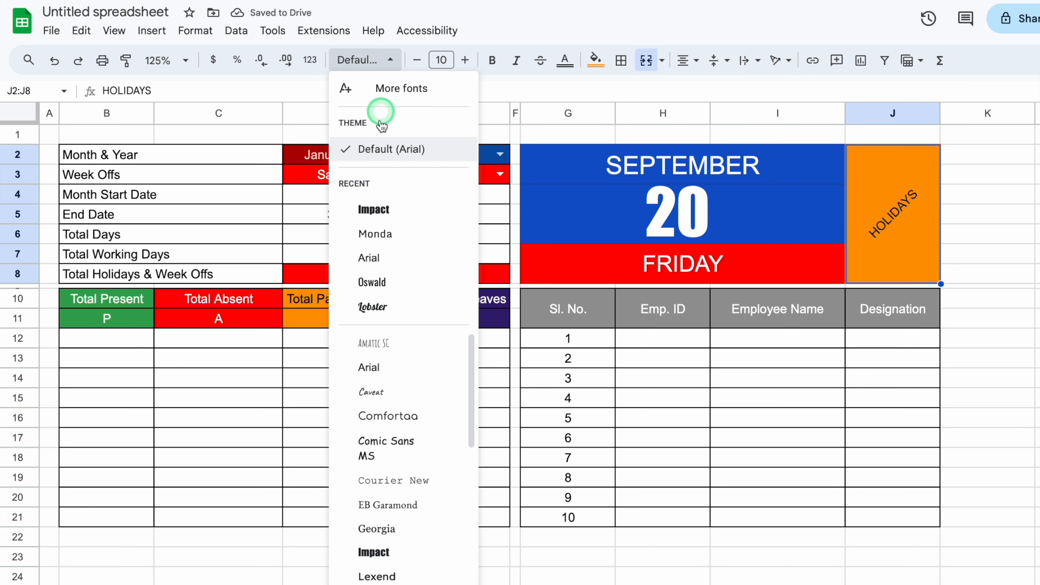
pyautogui.click(382, 234)
pyautogui.click(493, 61)
pyautogui.click(466, 60)
pyautogui.click(465, 60)
pyautogui.click(465, 60)
pyautogui.click(465, 60)
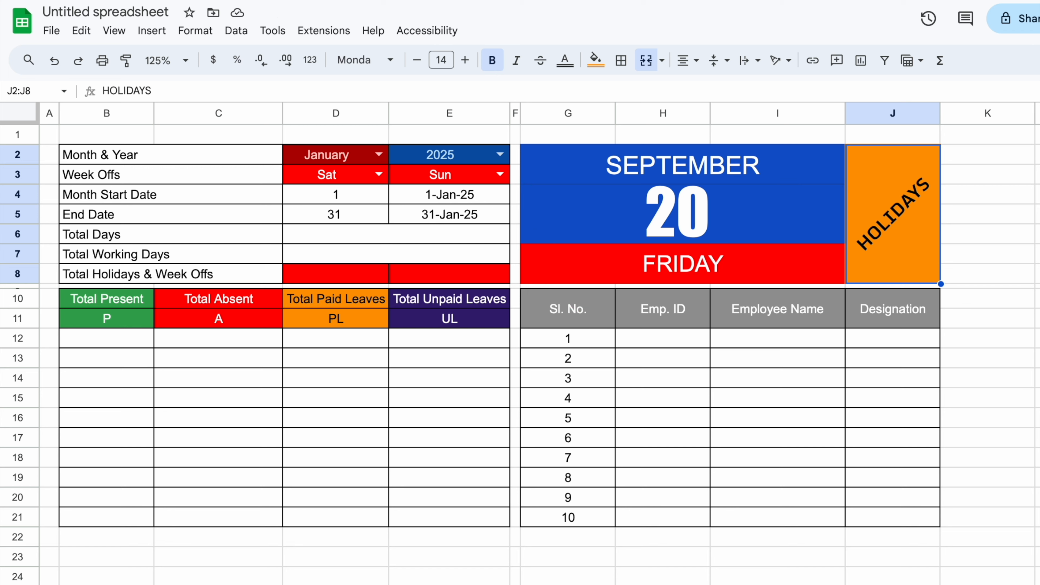
# - Merge cells K2:K8 beside the orange HOLIDAYS cell
pyautogui.hscroll(5, 540, 343)
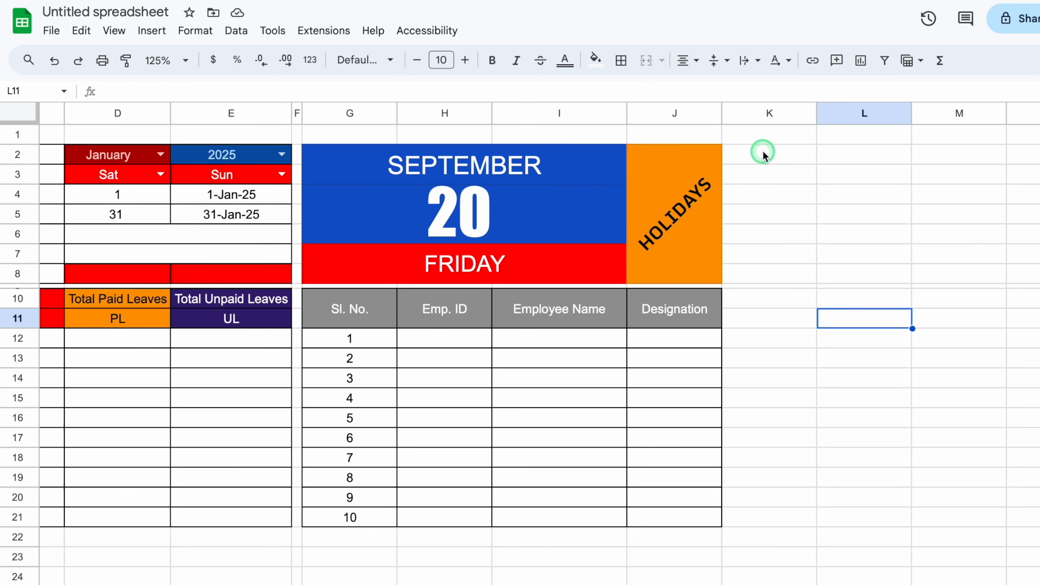
pyautogui.moveTo(762, 150); pyautogui.dragTo(759, 273)
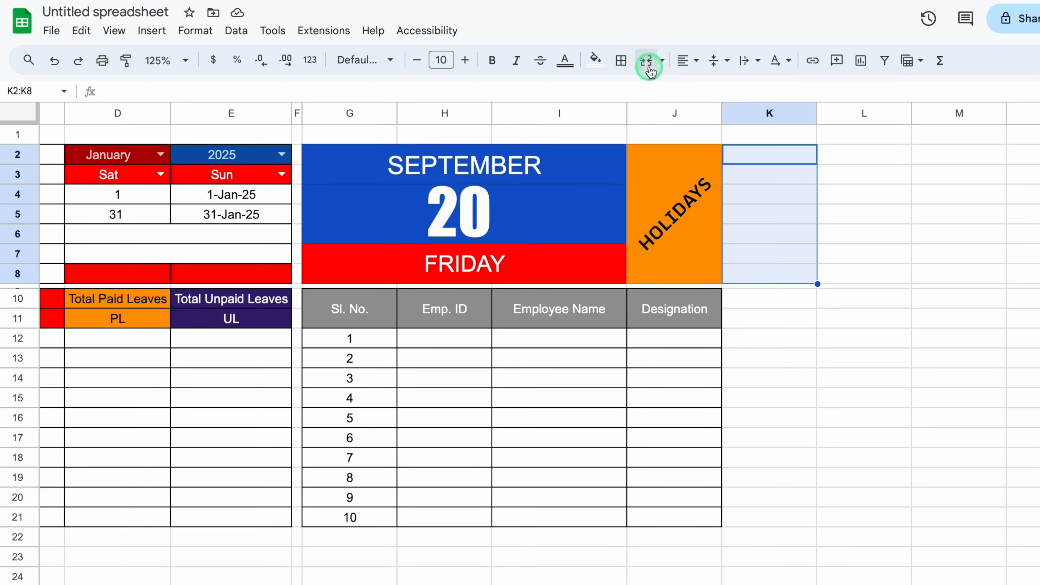
pyautogui.click(647, 60)
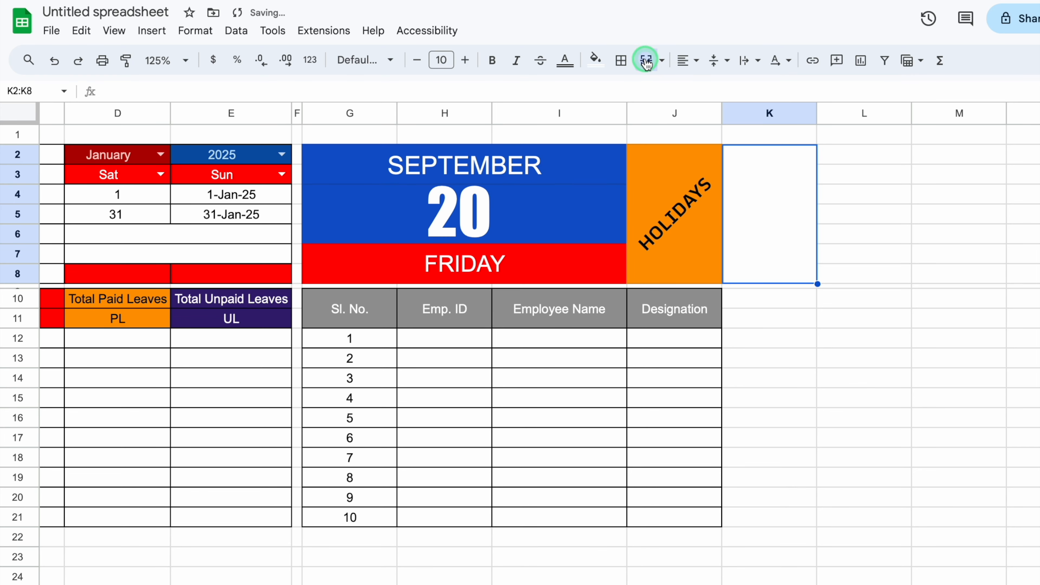
# - Enter =E4 in K11 to bring in the month start date, and reject the suggested autofill
pyautogui.click(753, 301)
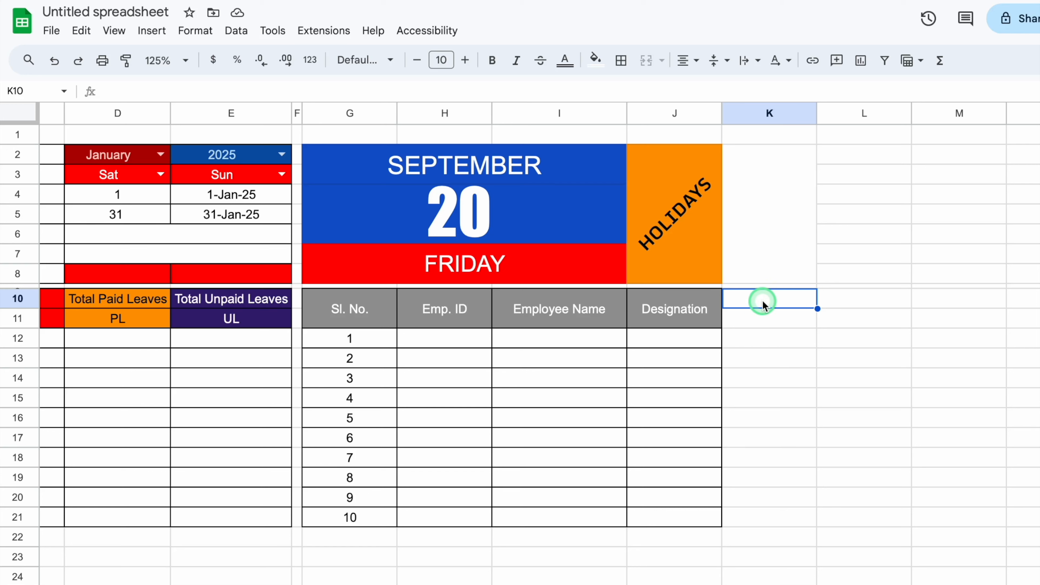
pyautogui.click(764, 317)
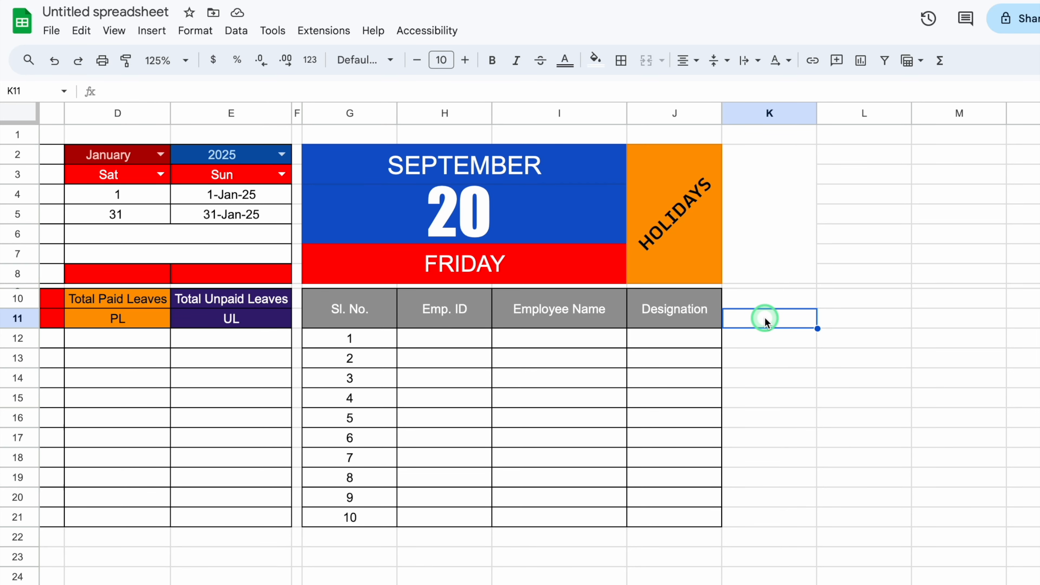
pyautogui.write('=')
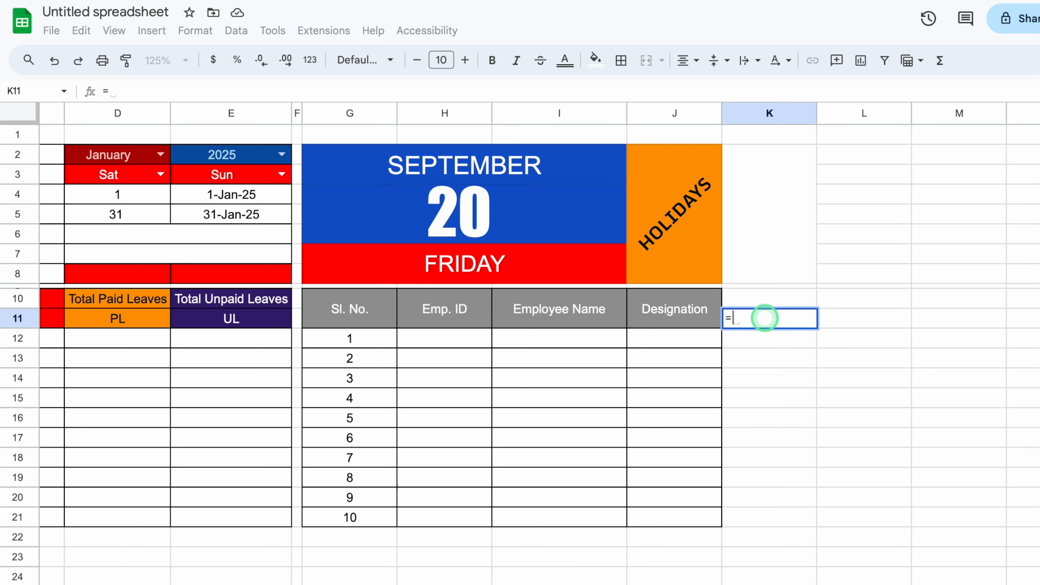
pyautogui.click(243, 199)
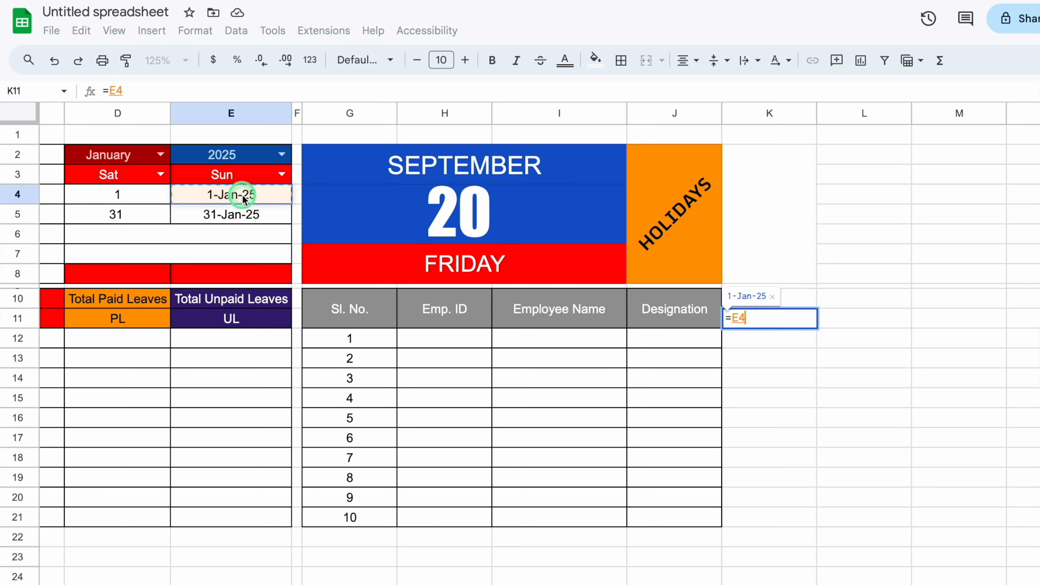
pyautogui.press('Return')
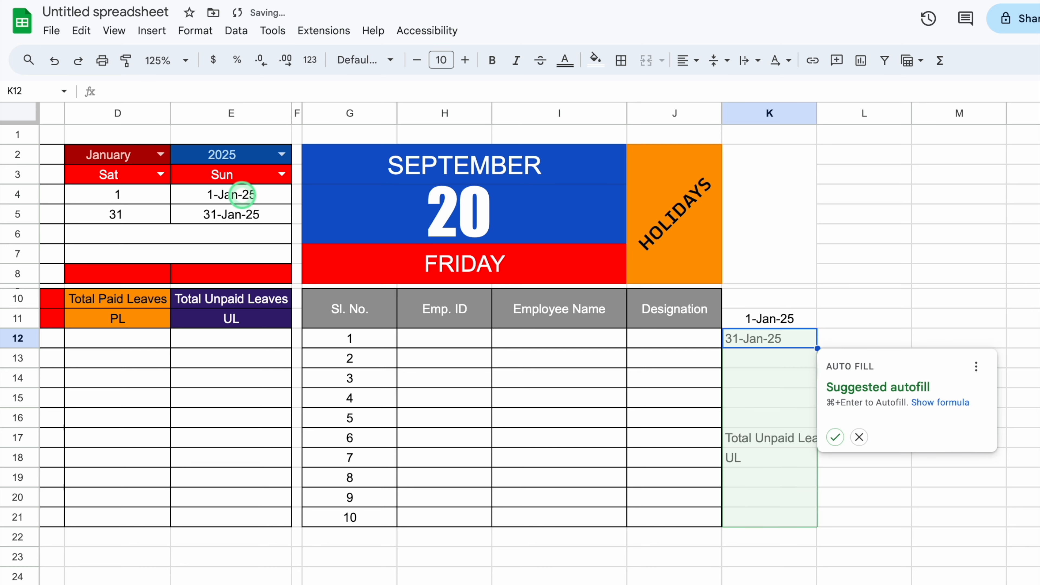
pyautogui.click(870, 414)
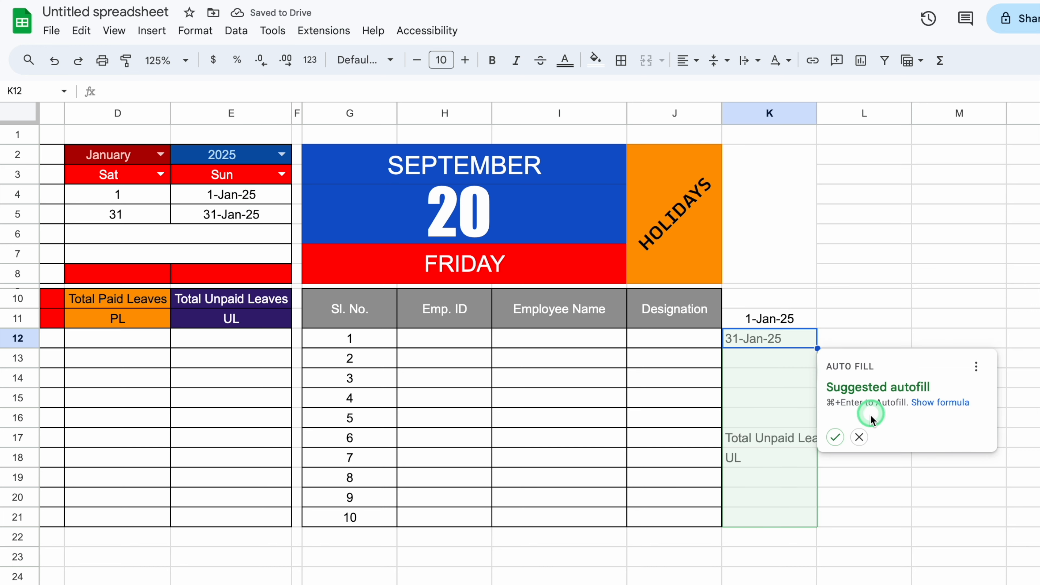
pyautogui.click(859, 437)
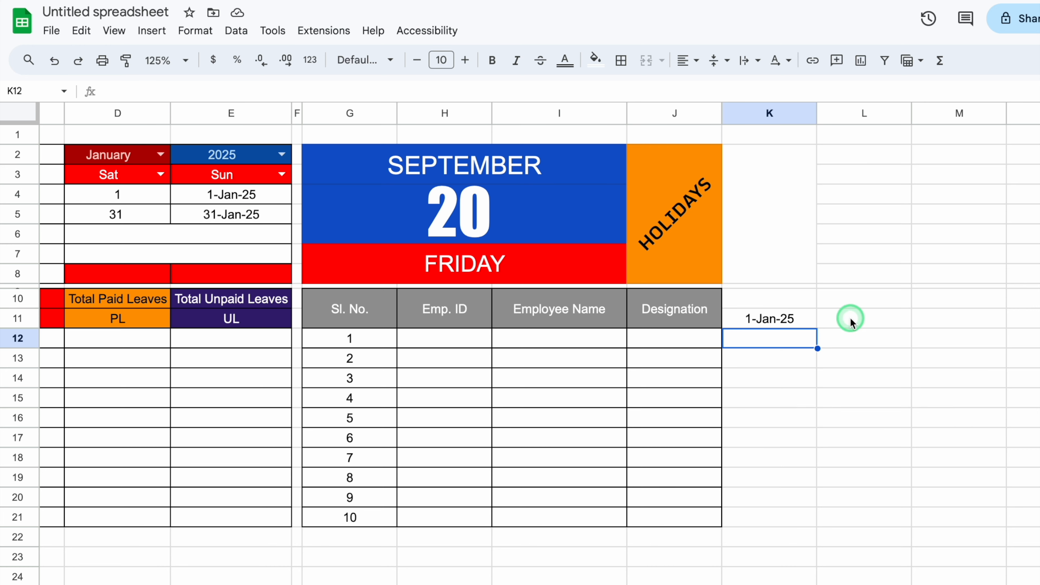
# - Enter =IF(K11<$E$5,K11+1,"") in L11 to produce the following date up to the month's end date
pyautogui.click(860, 321)
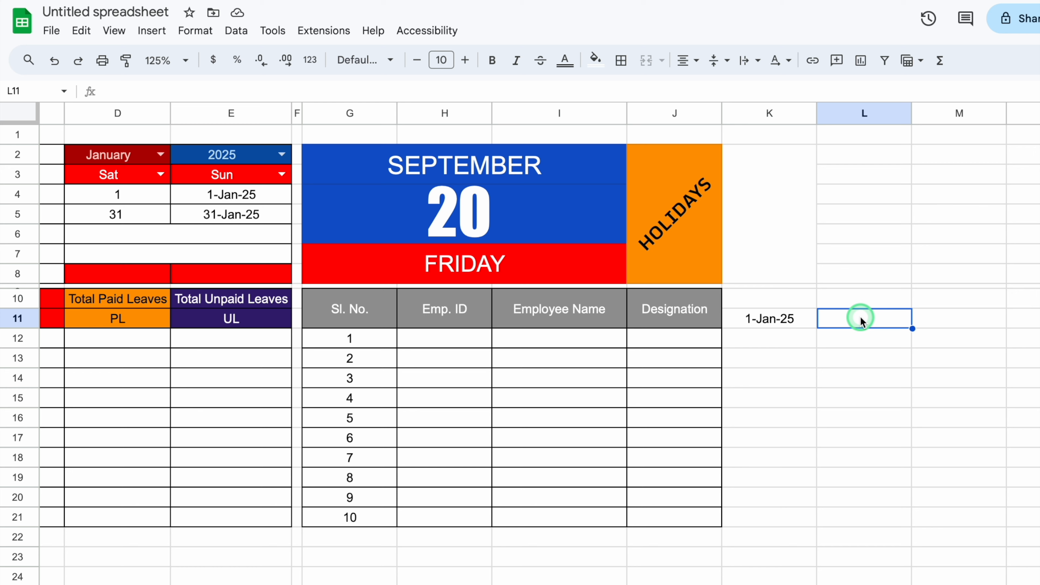
pyautogui.write('=IF')
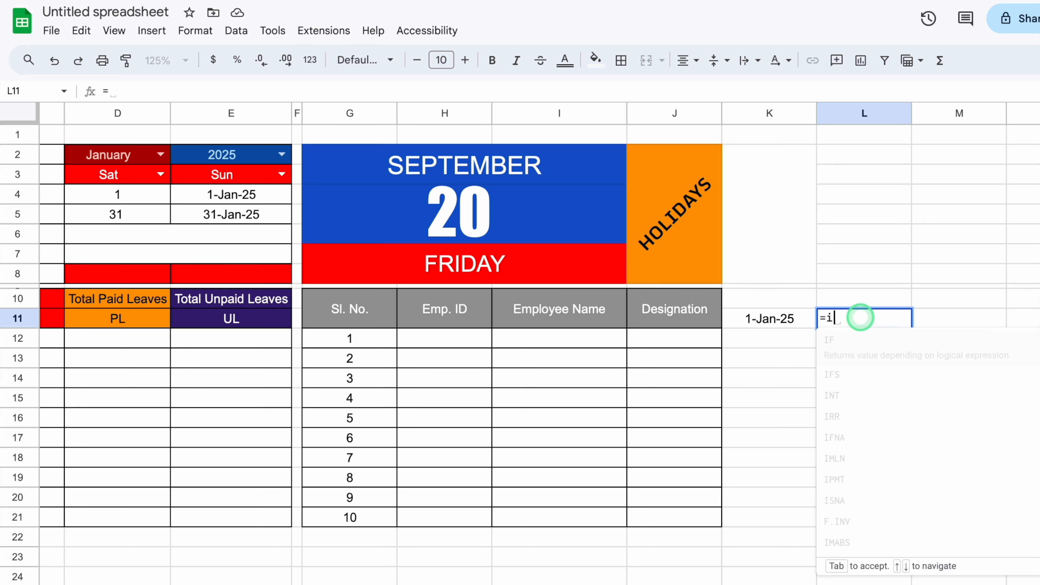
pyautogui.click(850, 343)
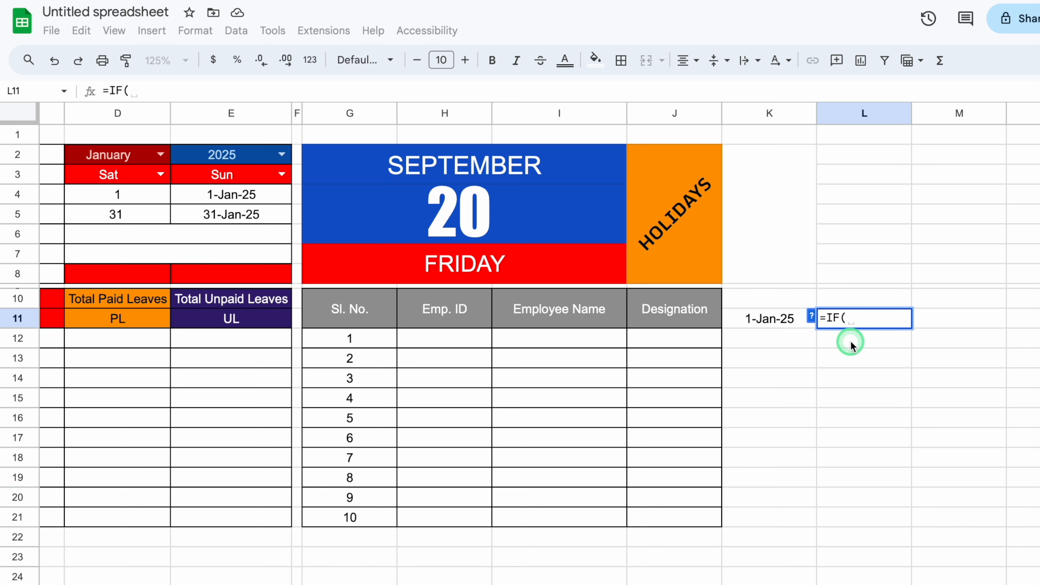
pyautogui.click(782, 326)
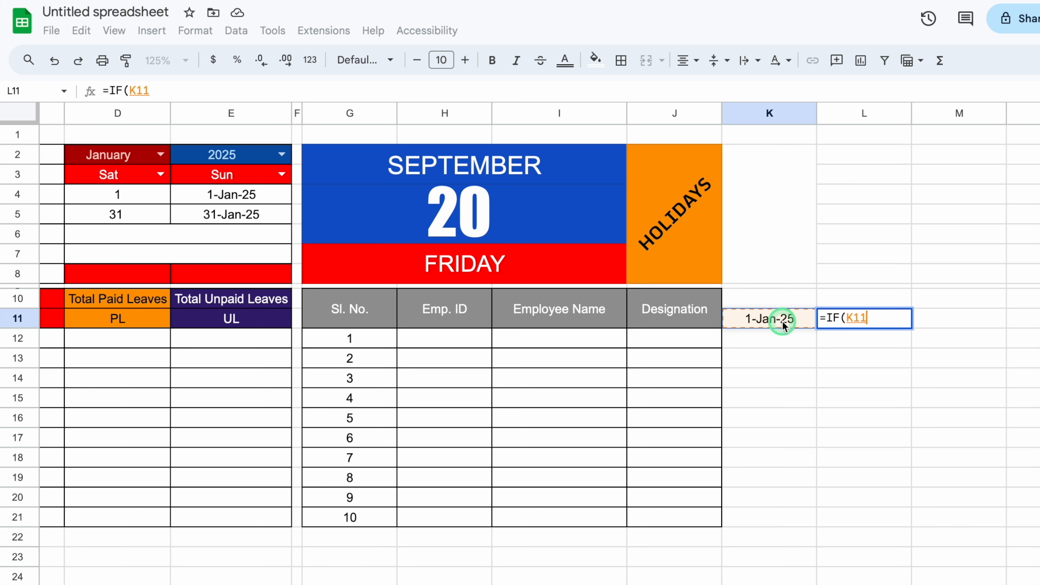
pyautogui.write('<')
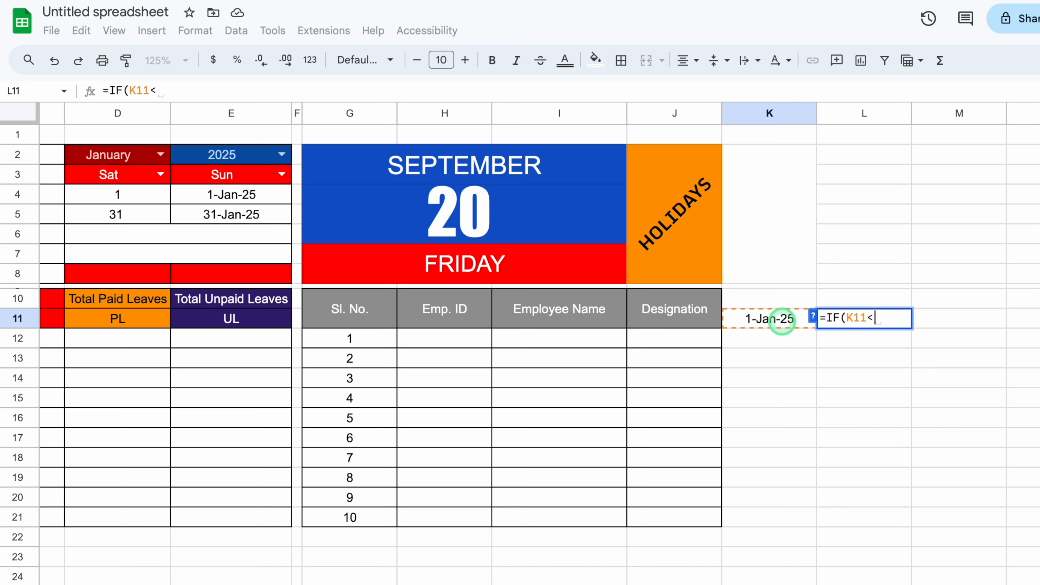
pyautogui.click(255, 215)
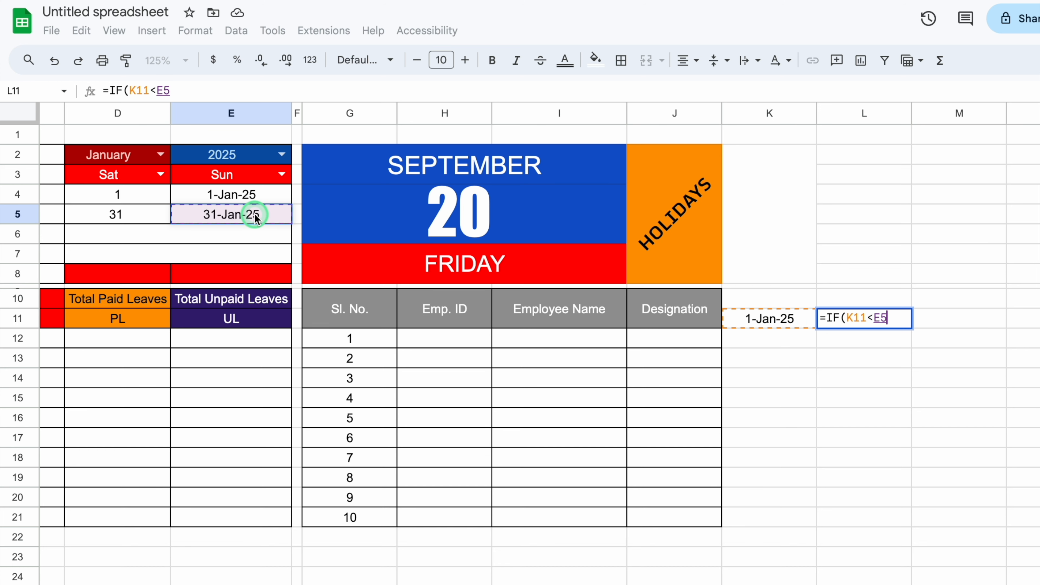
pyautogui.press('F4')
pyautogui.write(',')
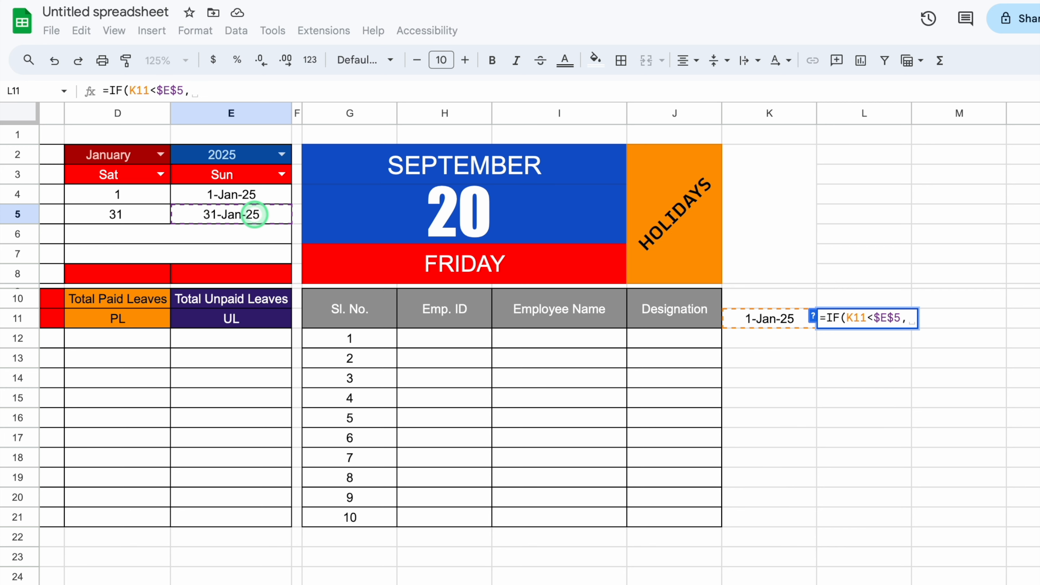
pyautogui.click(774, 321)
pyautogui.write('+')
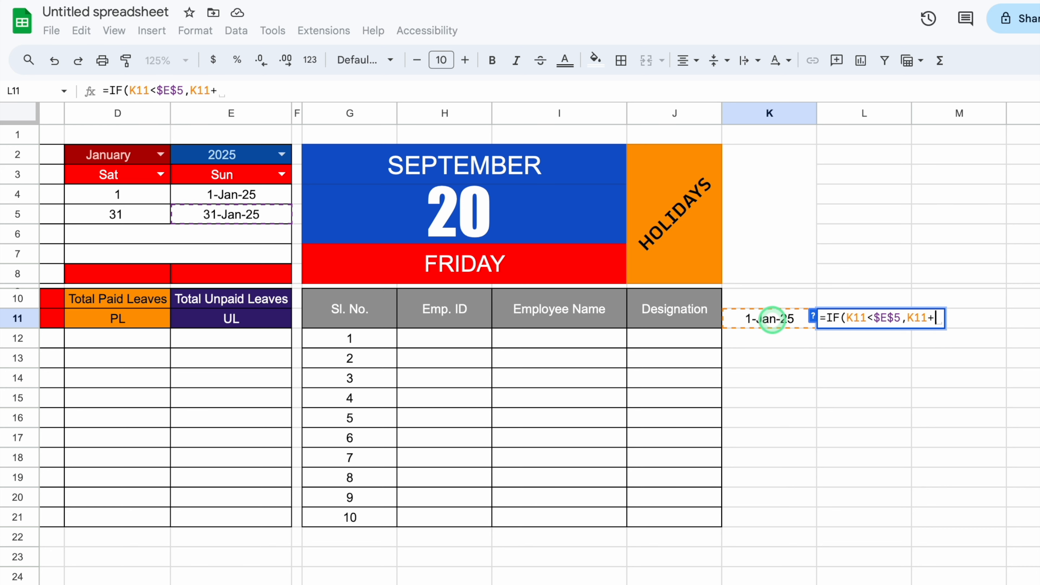
pyautogui.write('1,')
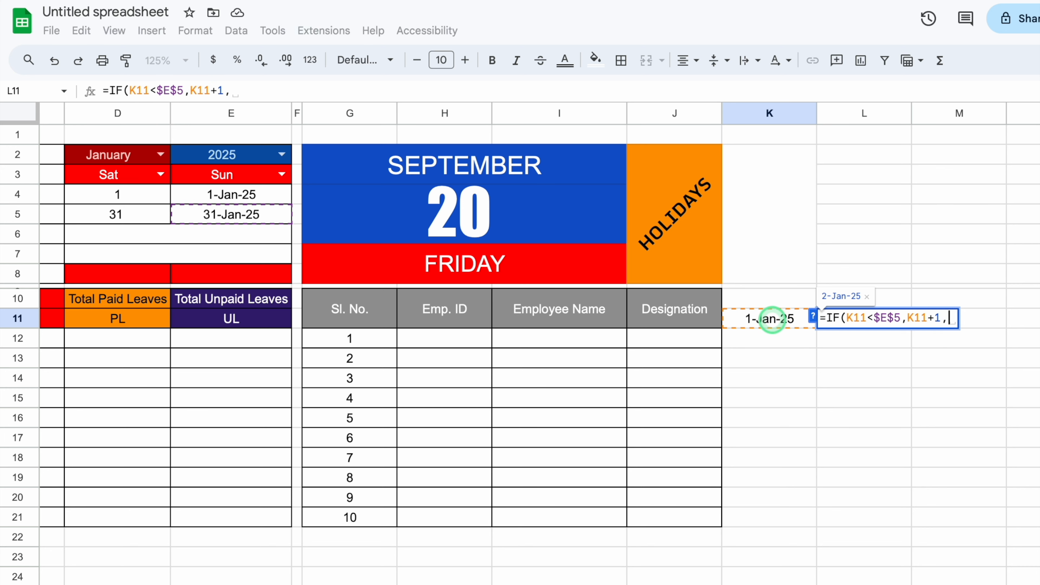
pyautogui.write('""')
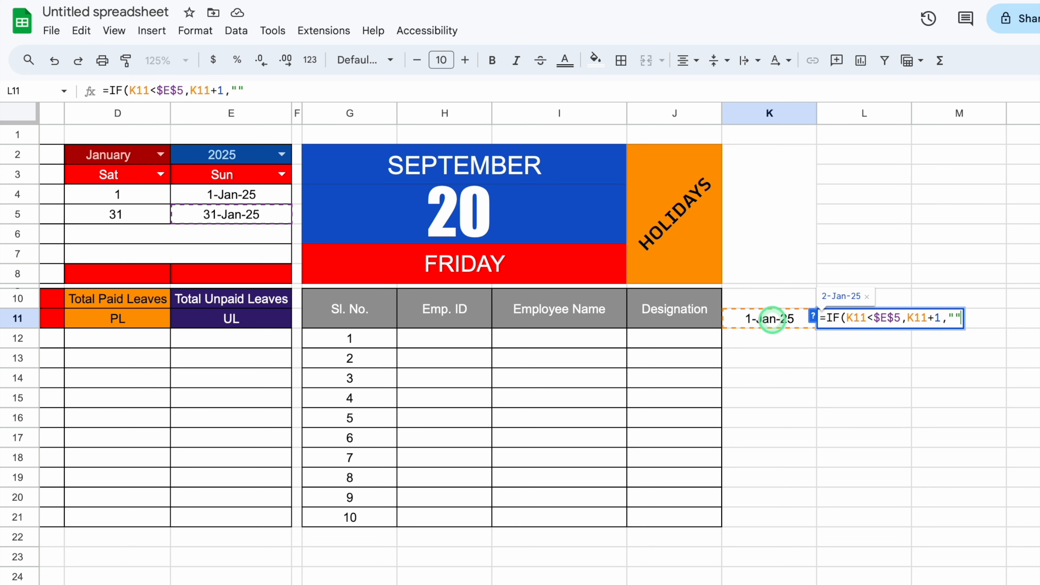
pyautogui.write(')')
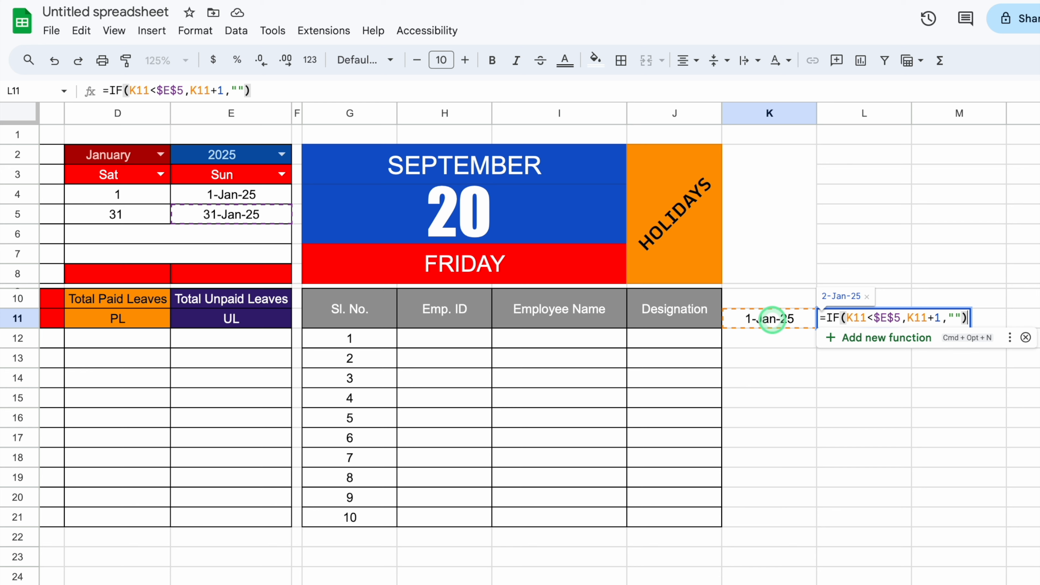
pyautogui.press('Return')
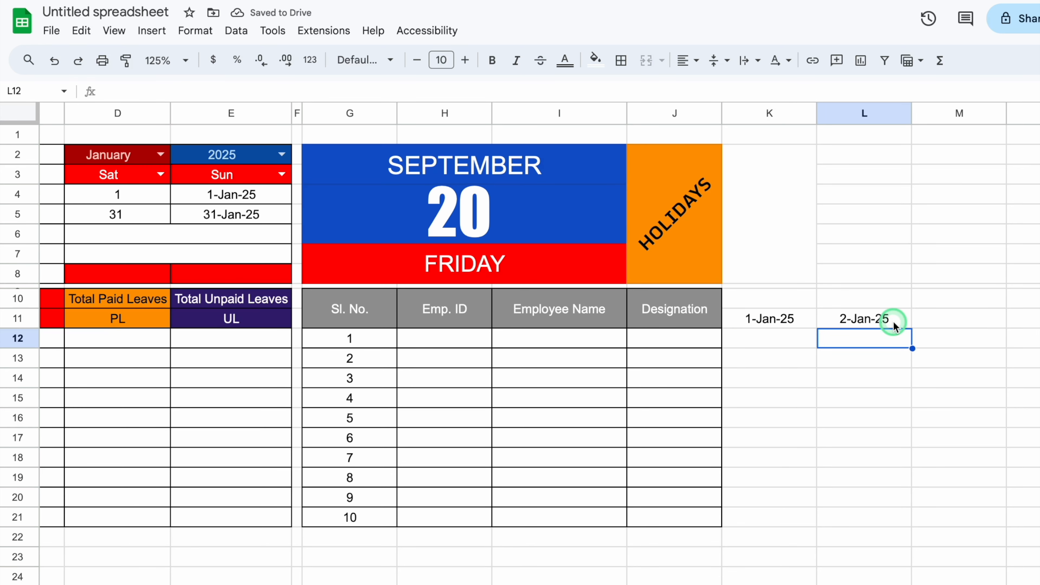
# - Fit the widths of columns K and L to their contents
pyautogui.moveTo(769, 273); pyautogui.dragTo(770, 154)
pyautogui.moveTo(762, 111); pyautogui.dragTo(900, 110)
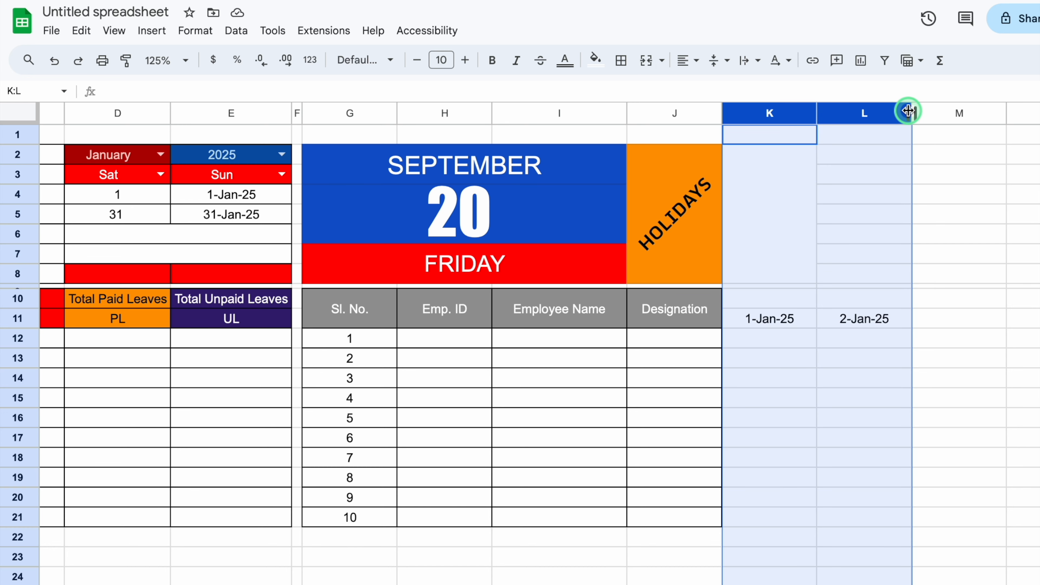
pyautogui.doubleClick(910, 111)
# - Apply a custom date format to K11:L11 showing only the day with leading zero (05)
pyautogui.click(738, 319)
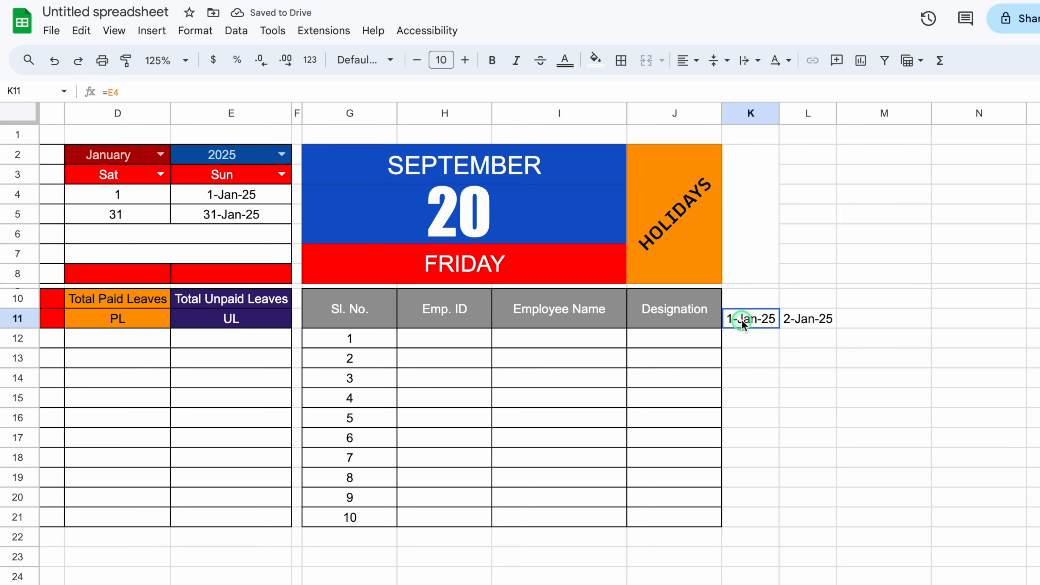
pyautogui.keyDown('shift'); pyautogui.click(797, 324); pyautogui.keyUp('shift')
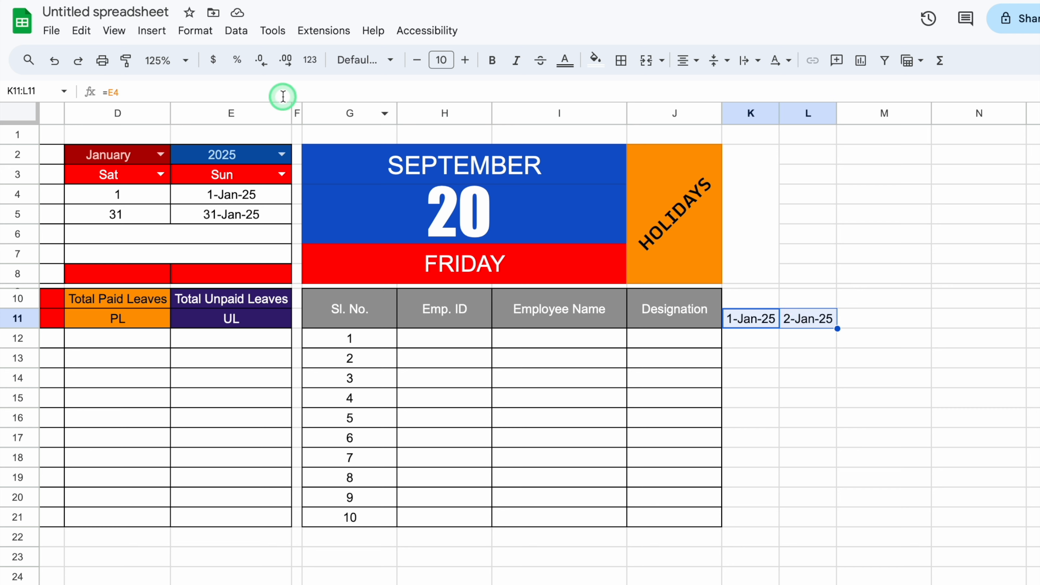
pyautogui.click(196, 32)
pyautogui.moveTo(260, 95)
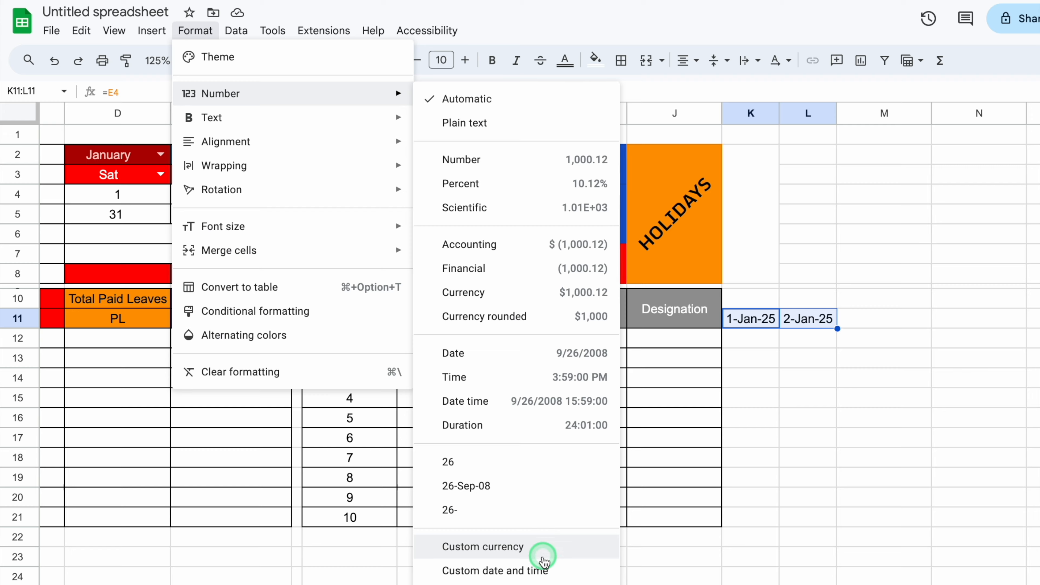
pyautogui.click(541, 571)
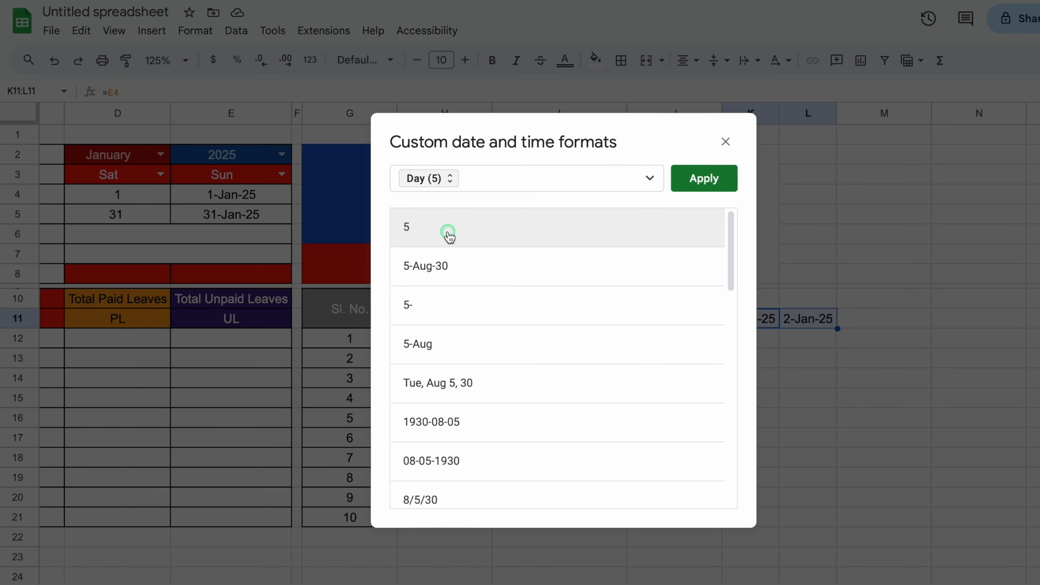
pyautogui.click(451, 178)
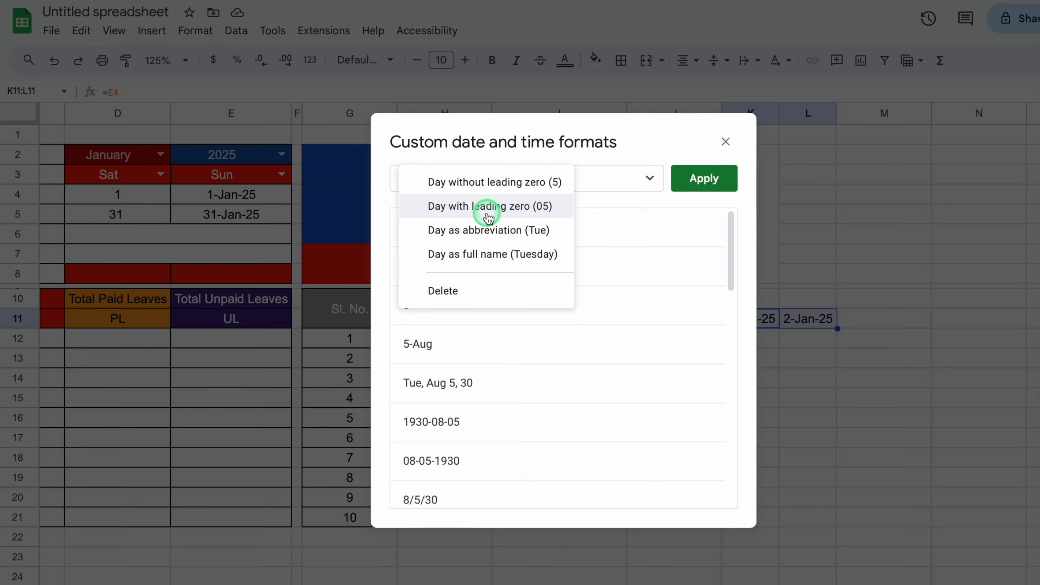
pyautogui.click(487, 207)
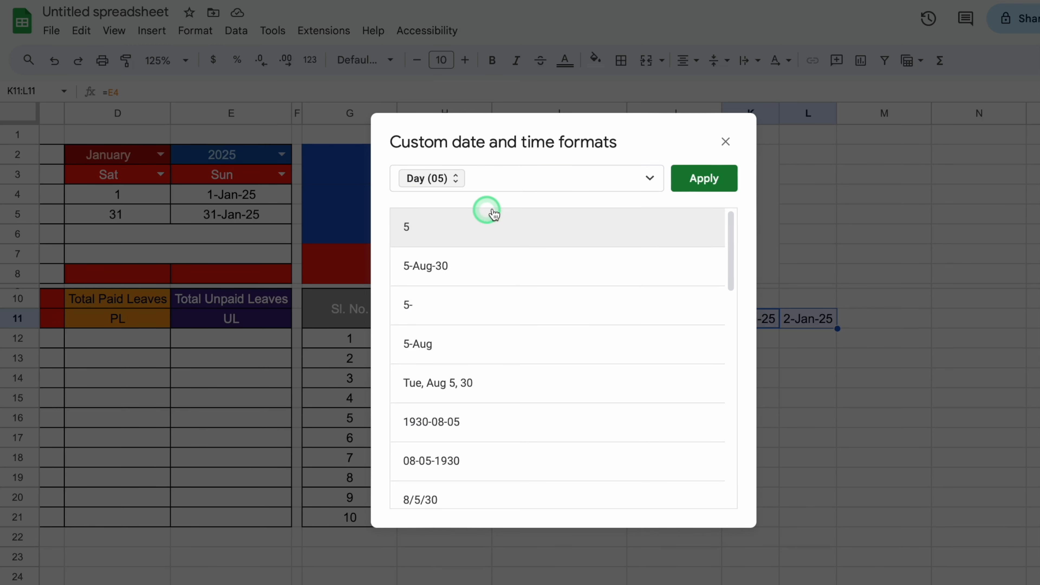
pyautogui.click(701, 179)
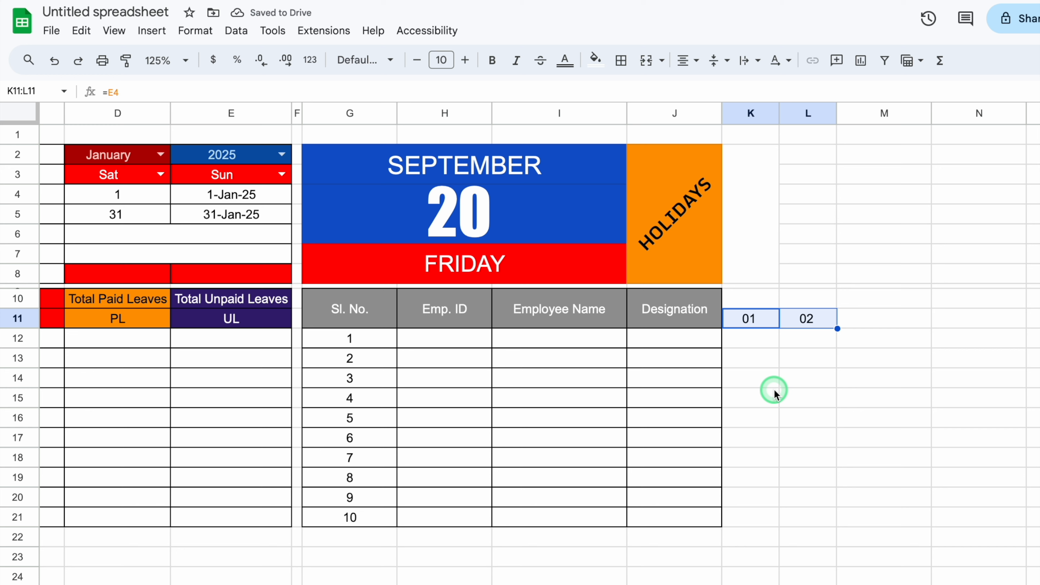
# - Enter =TEXT(K11,"DDD") in K10 to produce the short weekday name of the date below
pyautogui.click(762, 302)
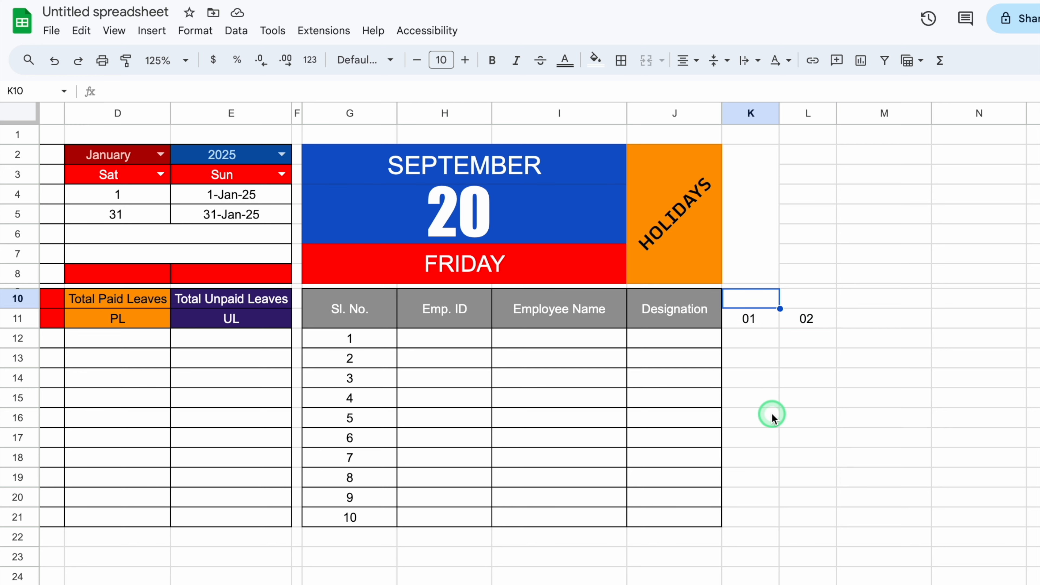
pyautogui.write('=text')
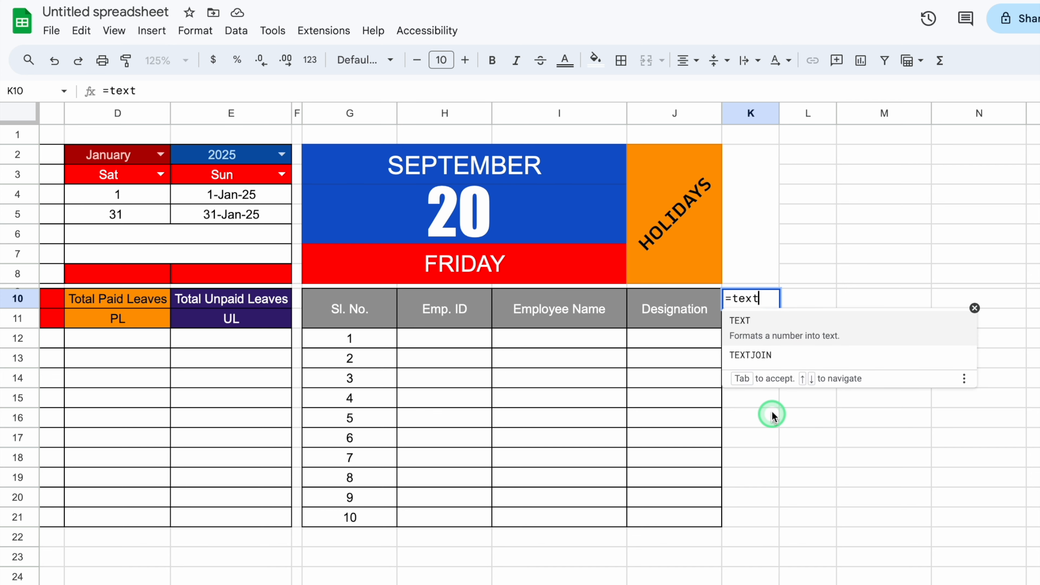
pyautogui.click(743, 321)
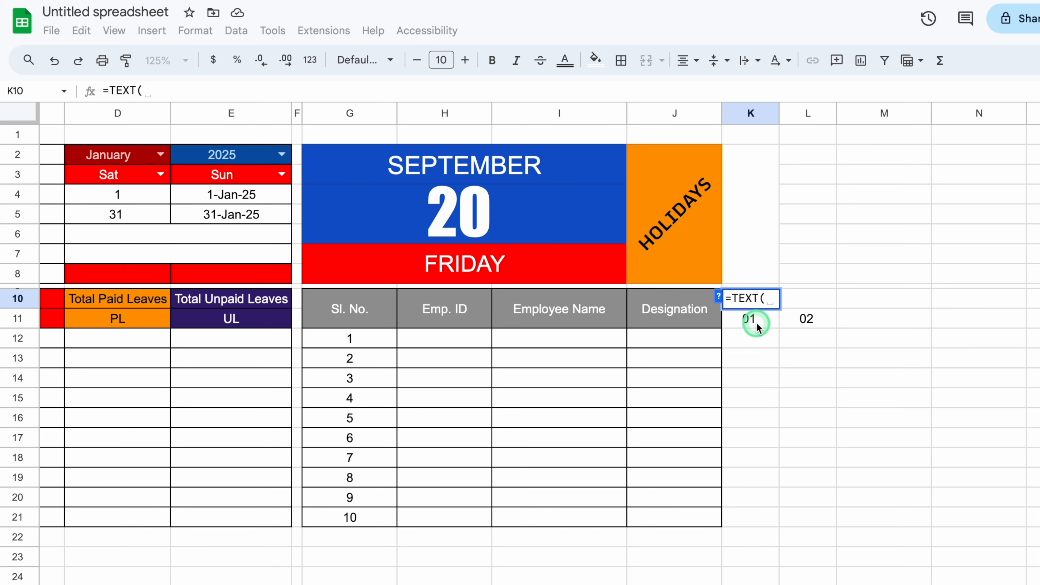
pyautogui.click(757, 323)
pyautogui.write(',')
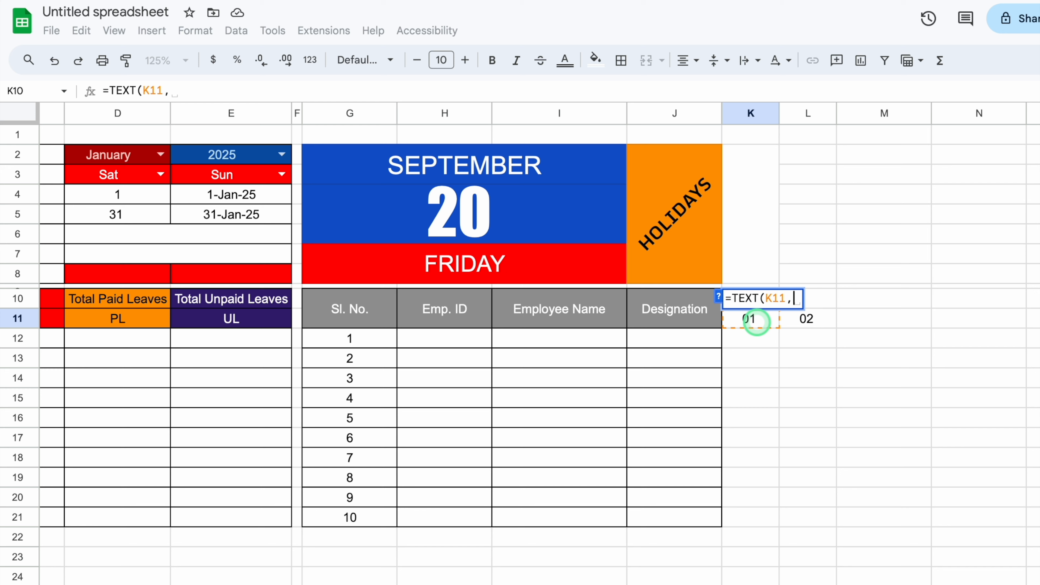
pyautogui.write('"DDD')
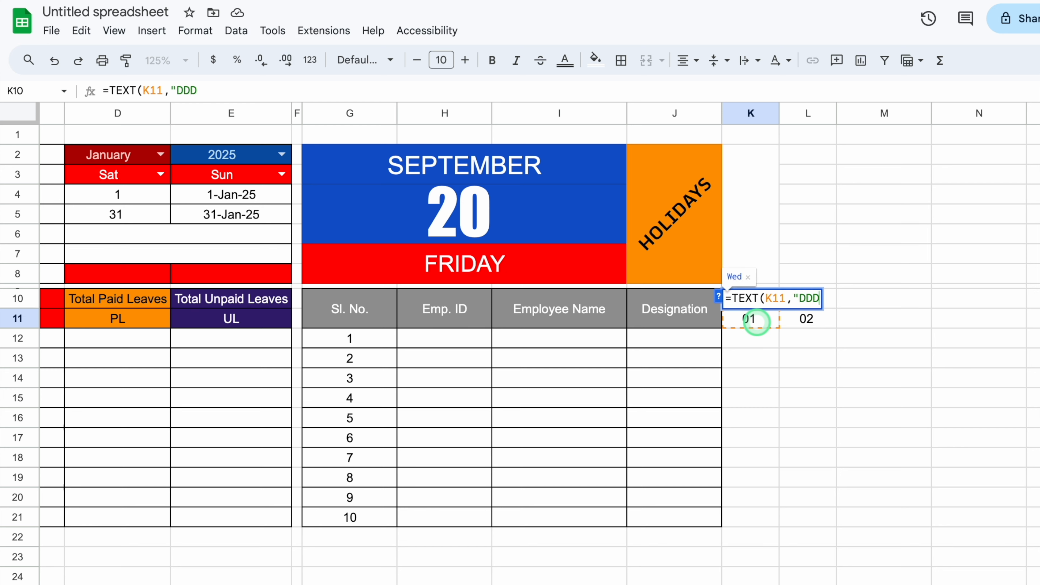
pyautogui.write('")')
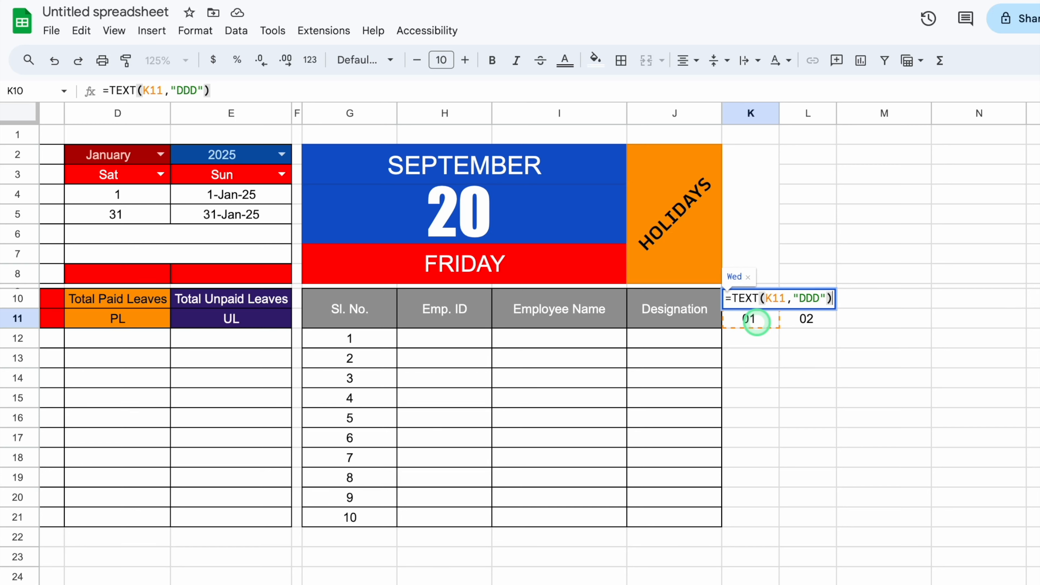
pyautogui.press('Return')
# - Copy the weekday formula from K10 to L10 and apply all borders to K10:L21
pyautogui.click(754, 298)
pyautogui.moveTo(780, 309); pyautogui.dragTo(801, 525)
pyautogui.click(621, 61)
pyautogui.click(629, 93)
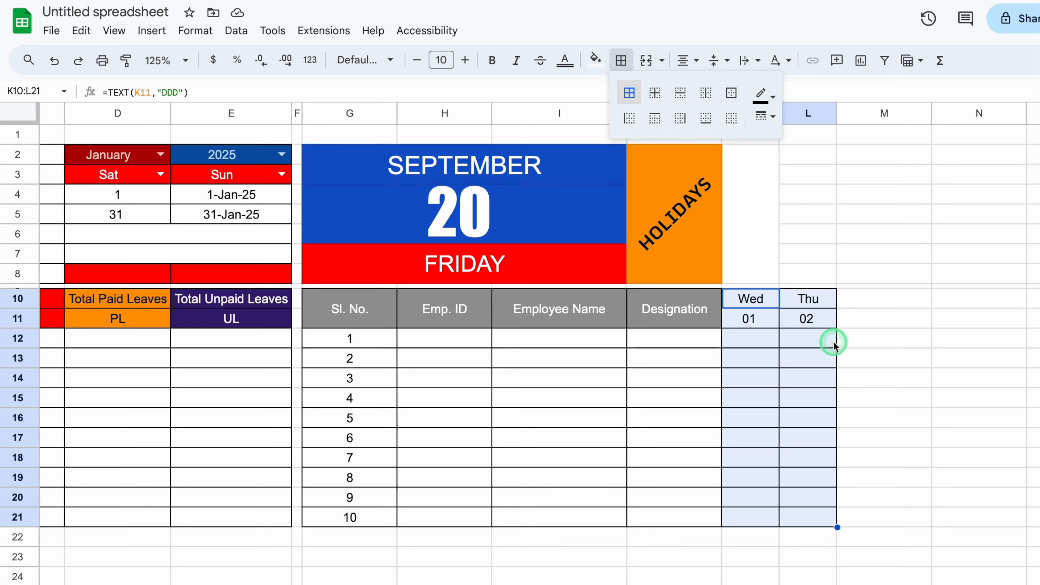
# - Fill L10:L21 across to column AO to extend the weekdays, dates and bordered cells
pyautogui.click(828, 302)
pyautogui.moveTo(827, 302); pyautogui.dragTo(983, 528)
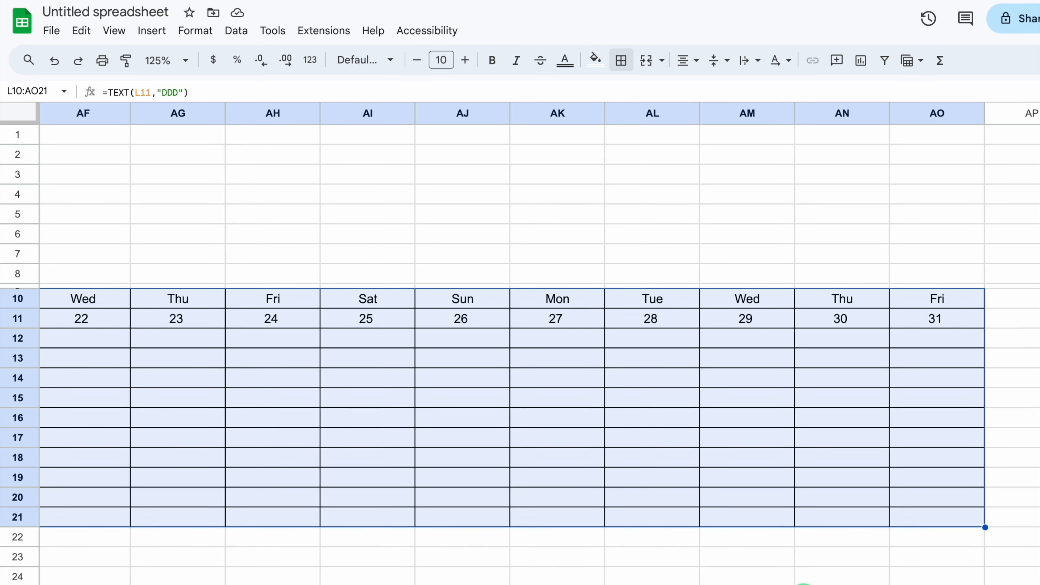
pyautogui.hscroll(-15, 569, 242)
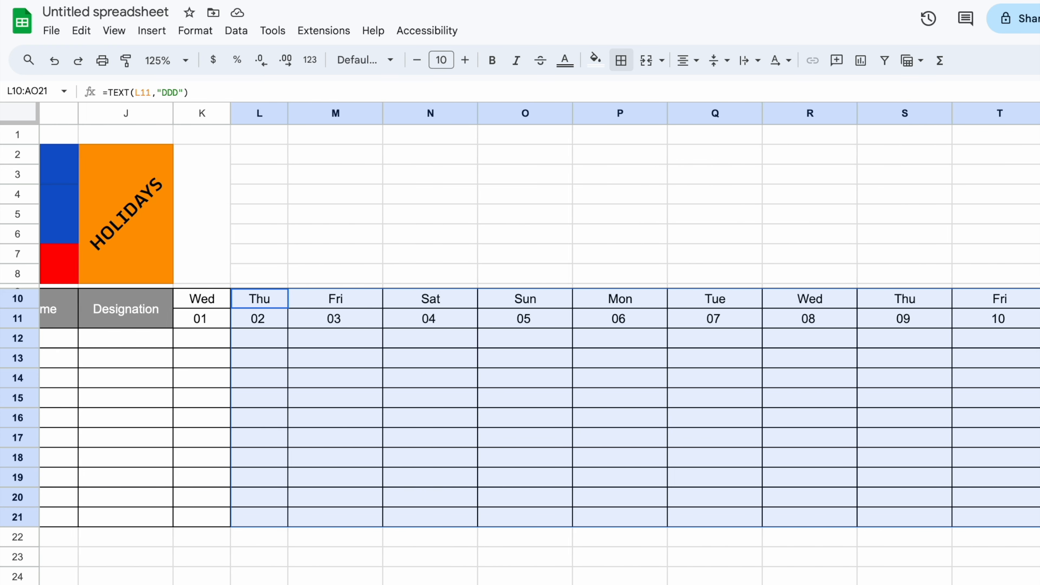
# - Write =VLOOKUP(K11,Settings!$F:$G,2,0) in merged cell K2:K8 to look up the holiday name for the date
pyautogui.click(569, 241)
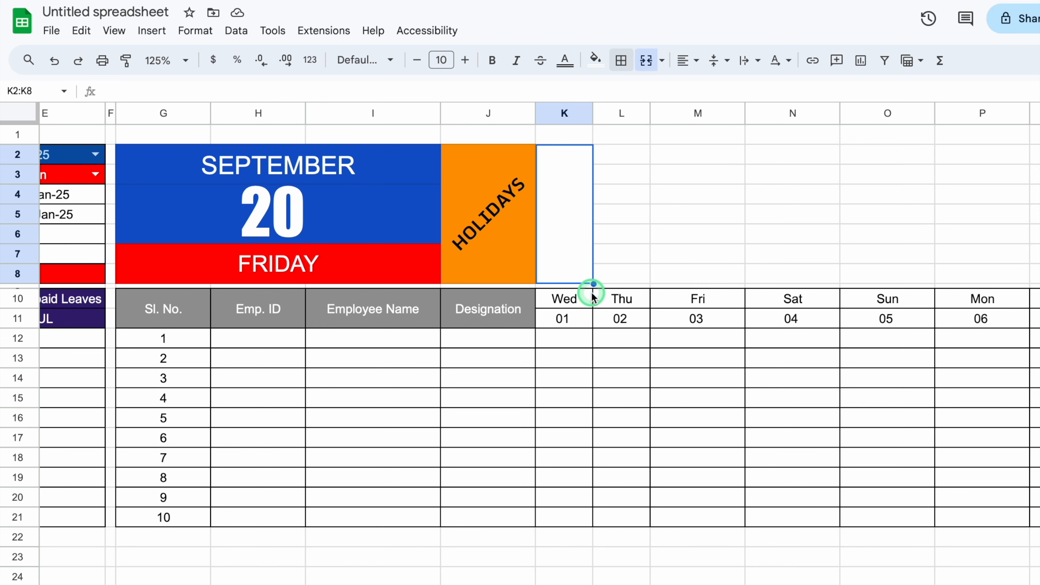
pyautogui.write('=vlo')
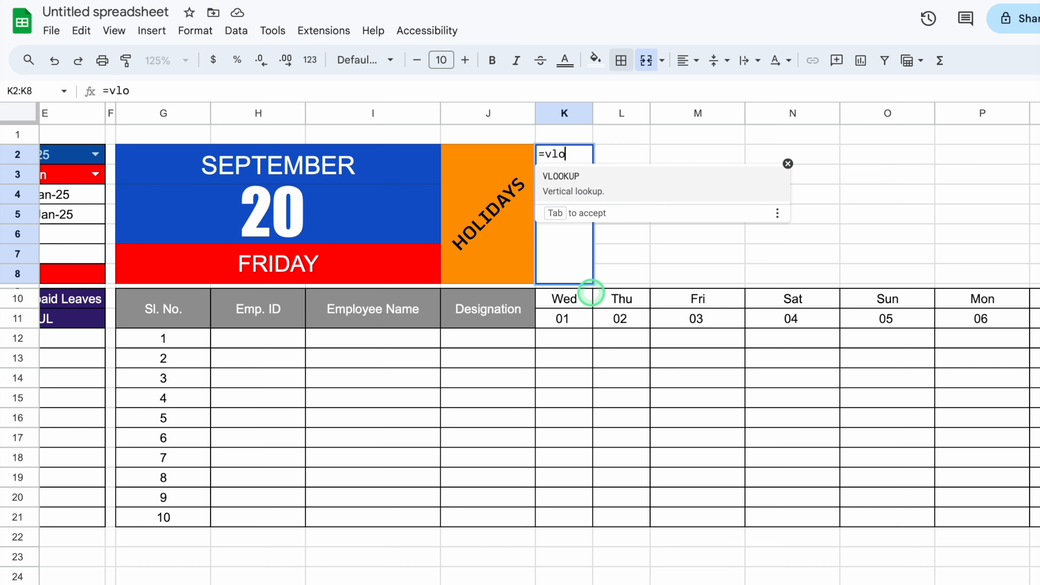
pyautogui.click(565, 176)
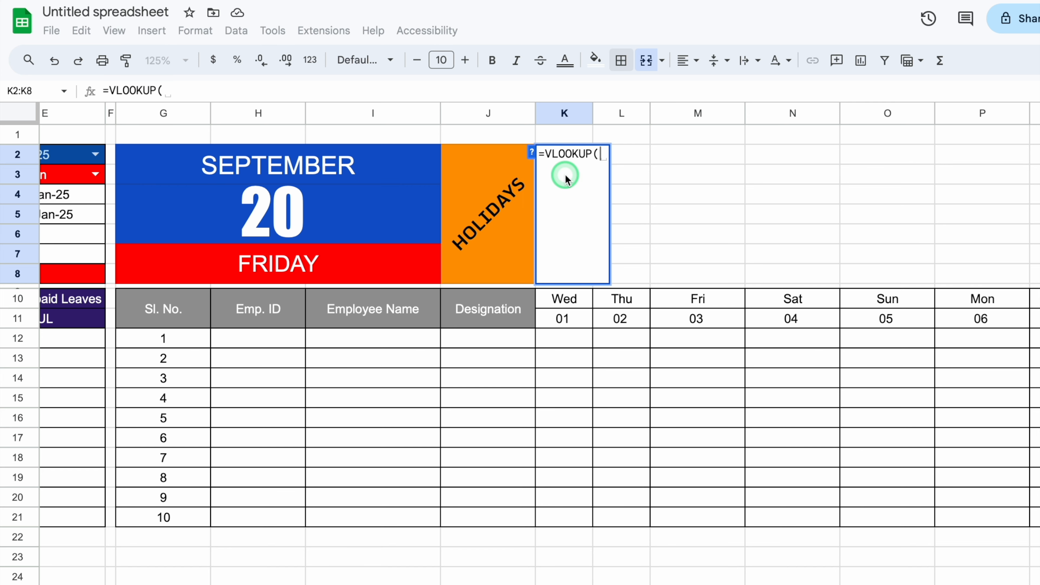
pyautogui.click(576, 320)
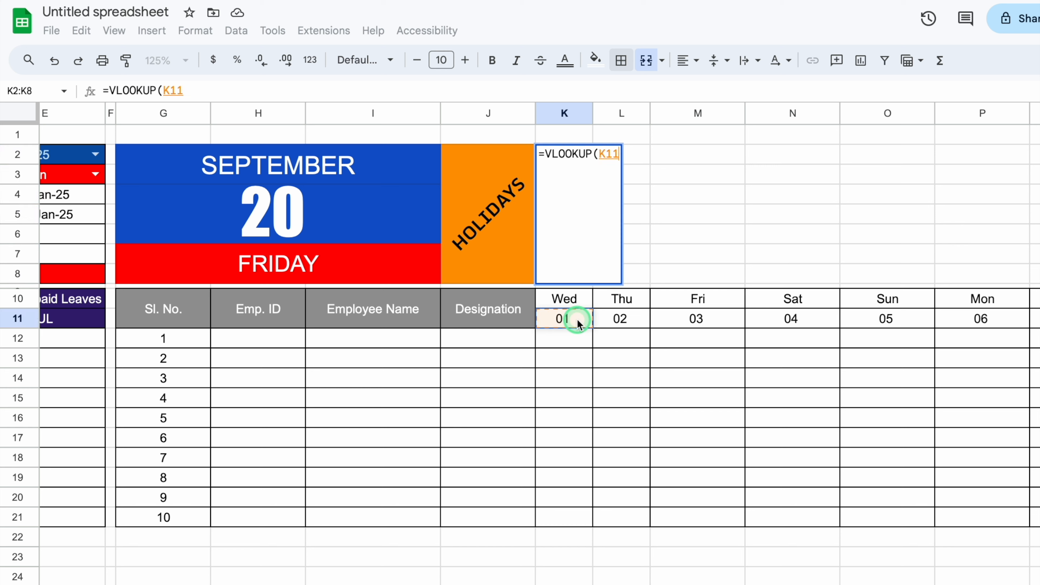
pyautogui.write(',')
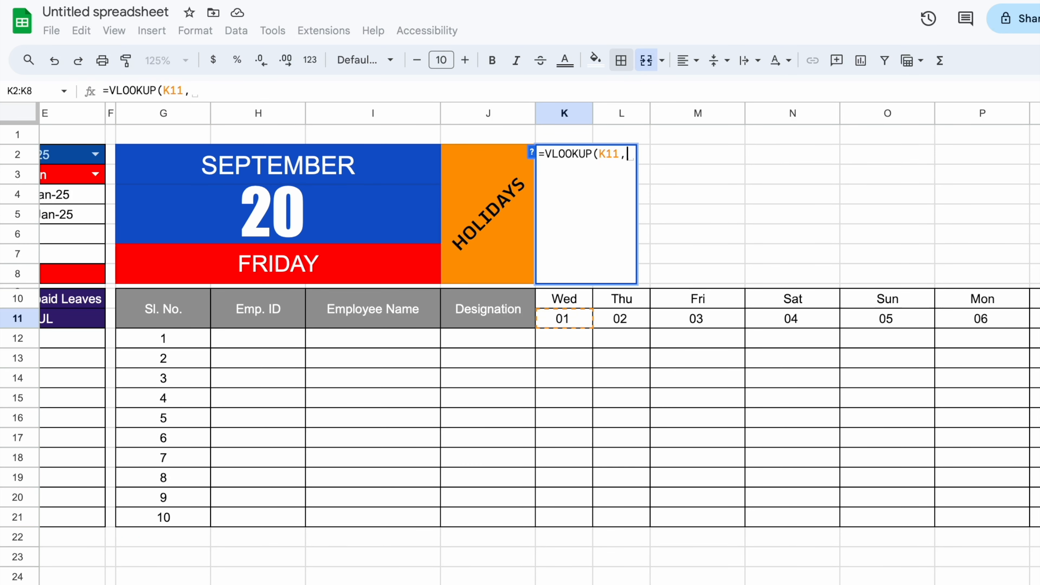
pyautogui.click(213, 583)
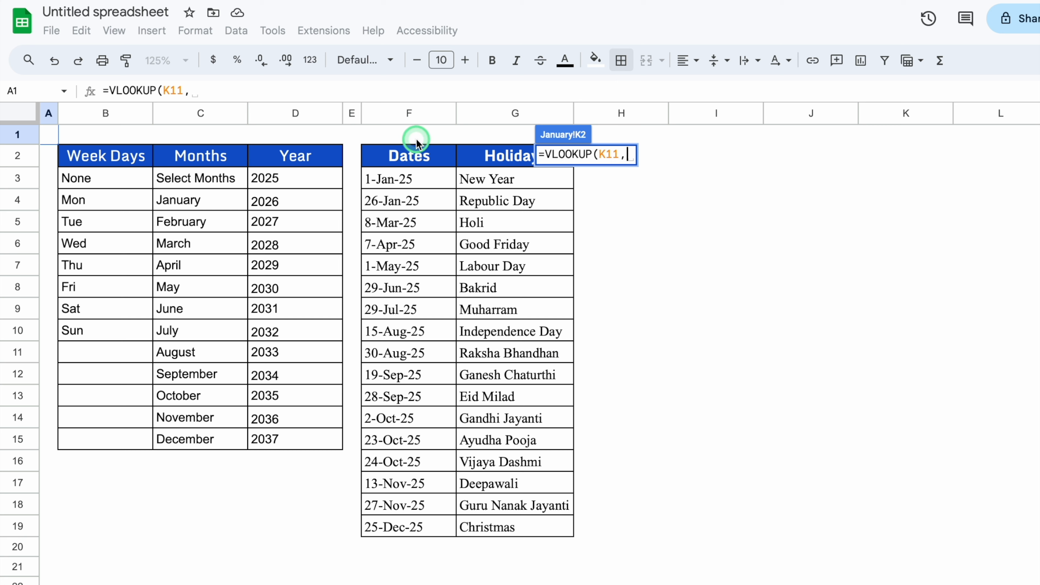
pyautogui.moveTo(405, 119); pyautogui.dragTo(481, 121)
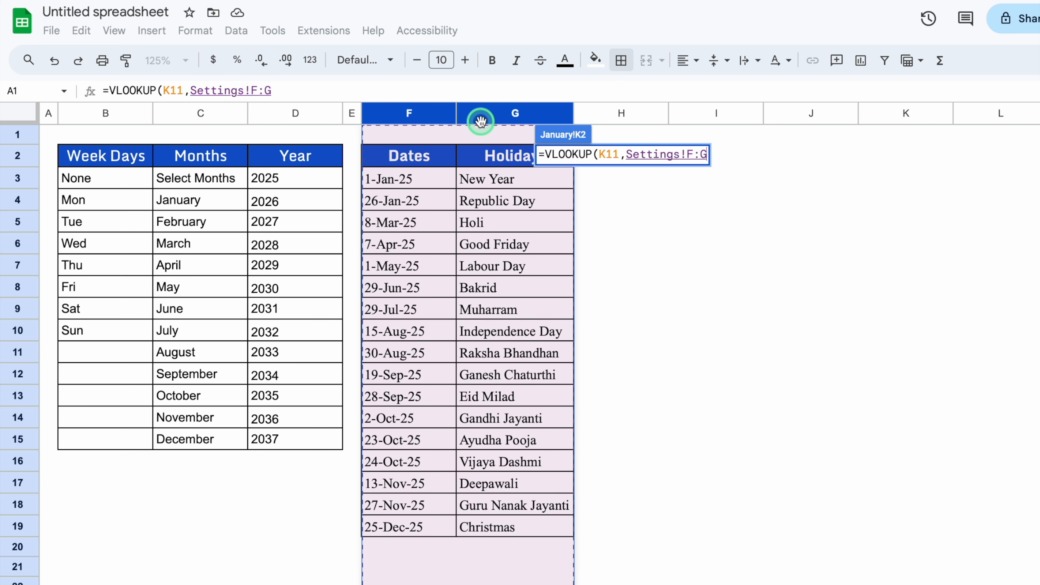
pyautogui.press('F4')
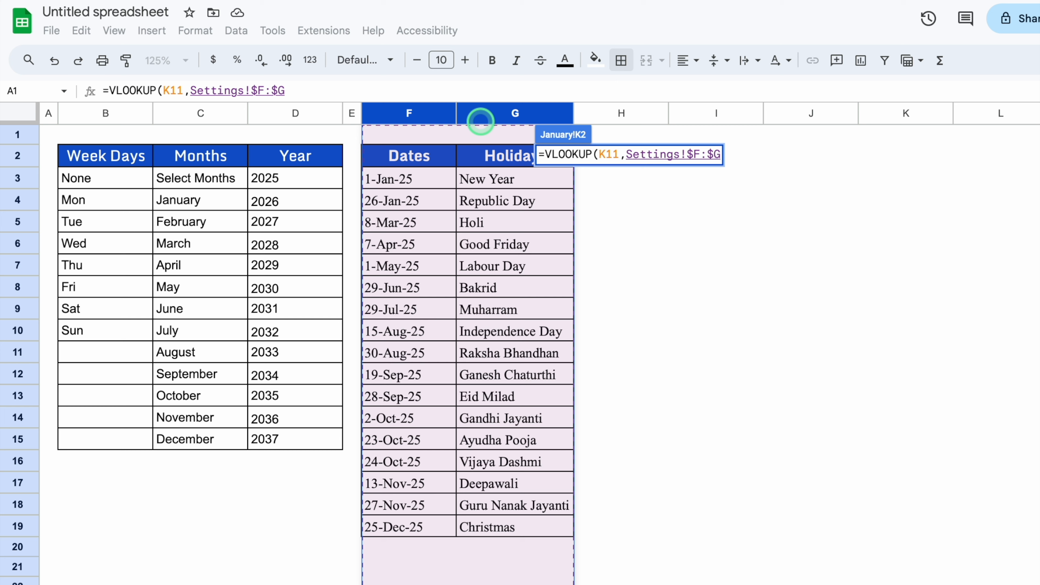
pyautogui.write(',')
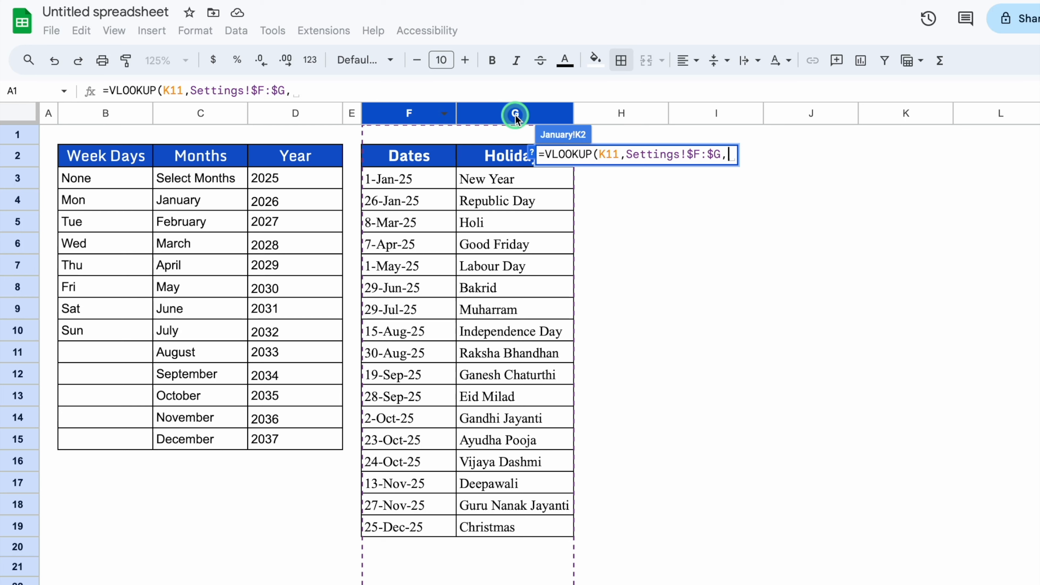
pyautogui.write('2')
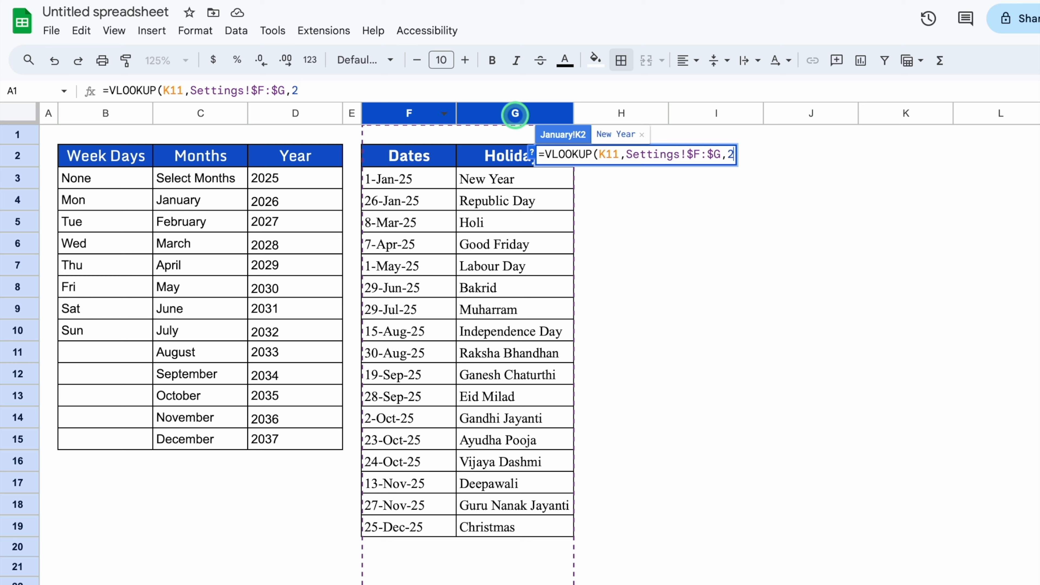
pyautogui.write(',0')
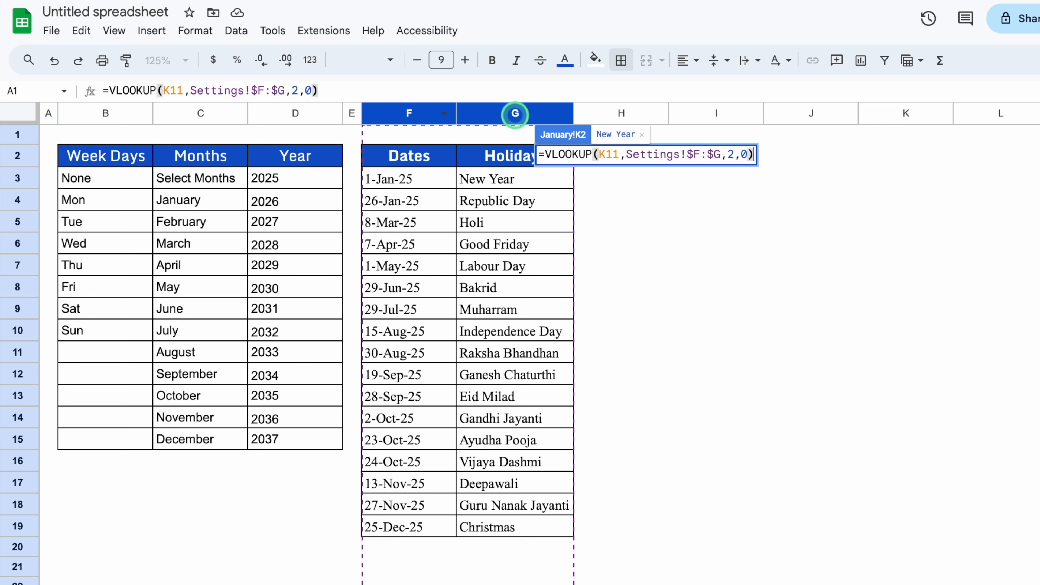
# - Wrap the K2 lookup in IFERROR with an empty string as fallback: =iferror(VLOOKUP(K11,Settings!$F:$G,2,0),"")
pyautogui.click(107, 91)
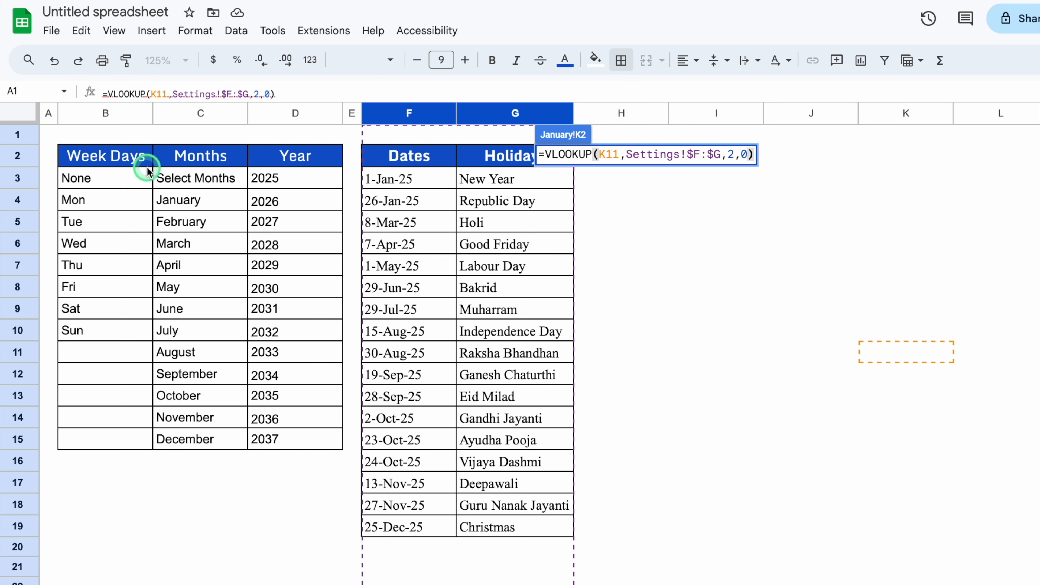
pyautogui.write('iferror')
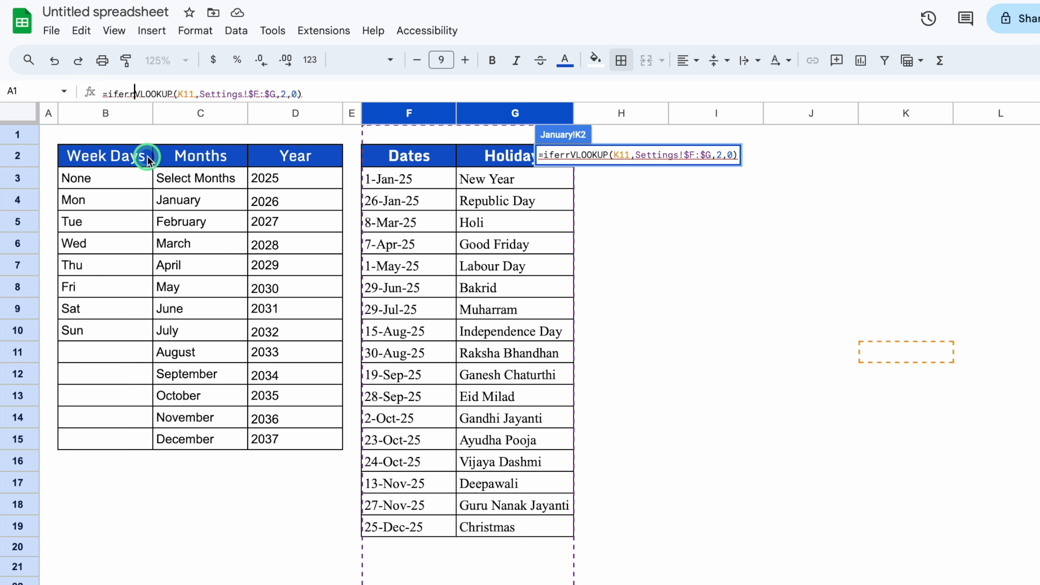
pyautogui.write('(')
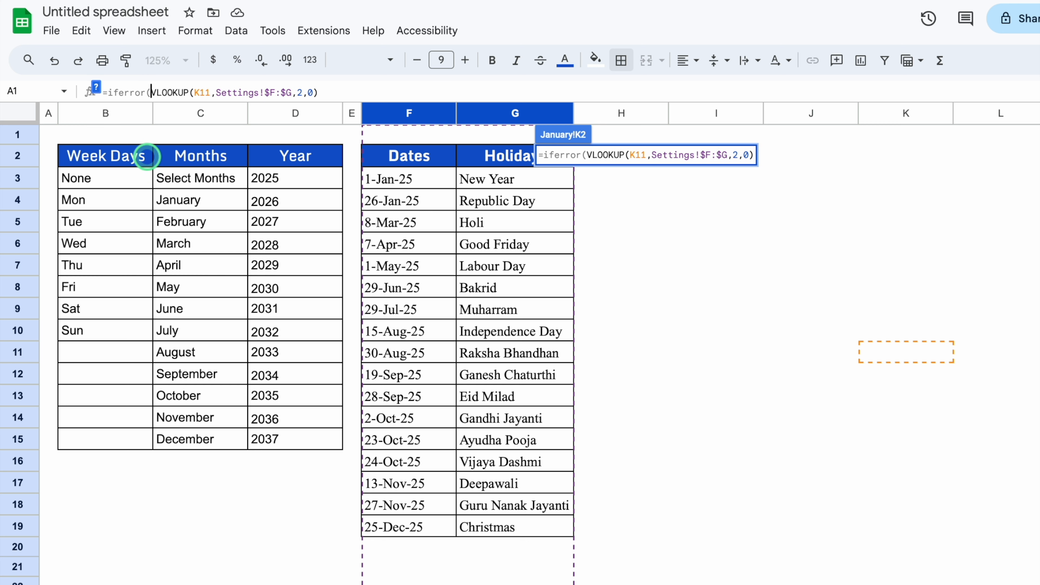
pyautogui.click(330, 92)
pyautogui.write(',')
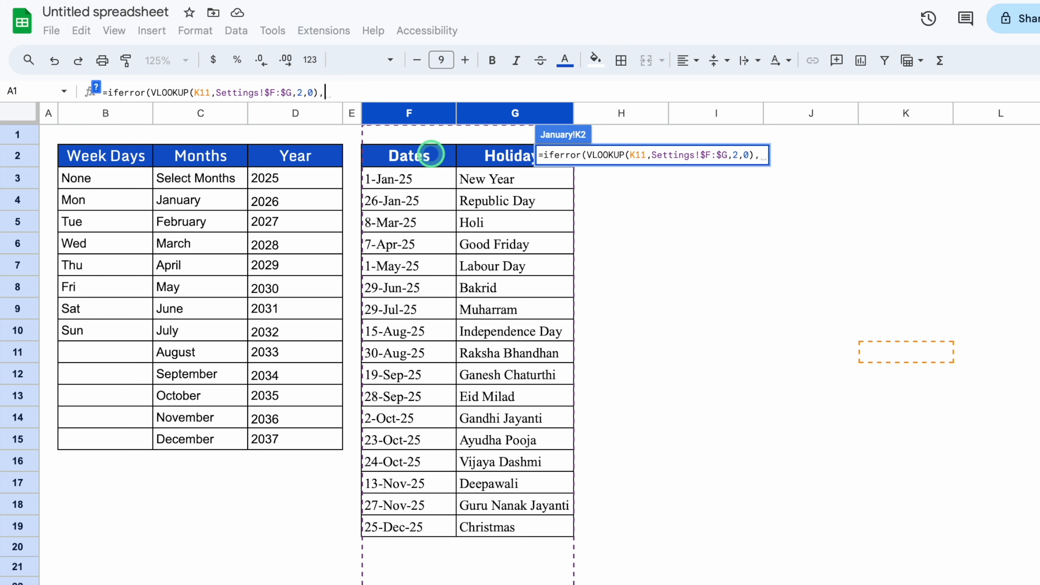
pyautogui.write('"")')
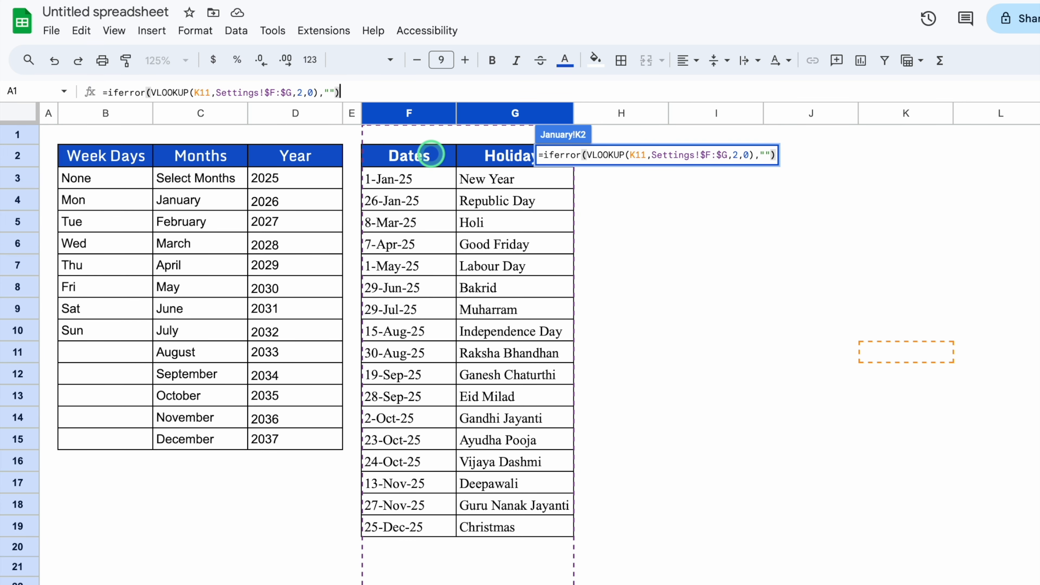
pyautogui.press('Return')
# - Rotate the holiday name in K2:K8 upward and center it horizontally
pyautogui.click(571, 234)
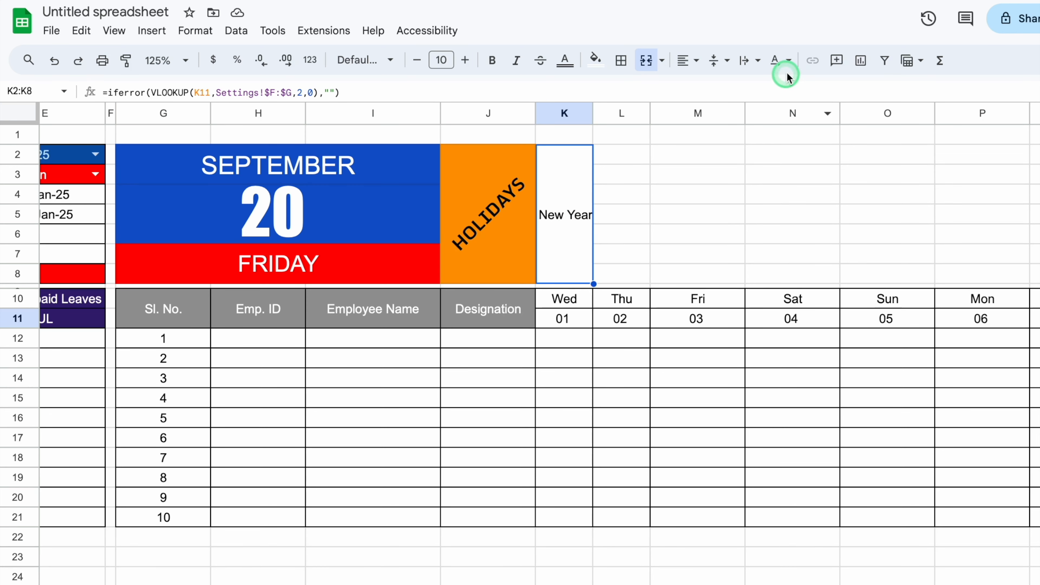
pyautogui.click(789, 62)
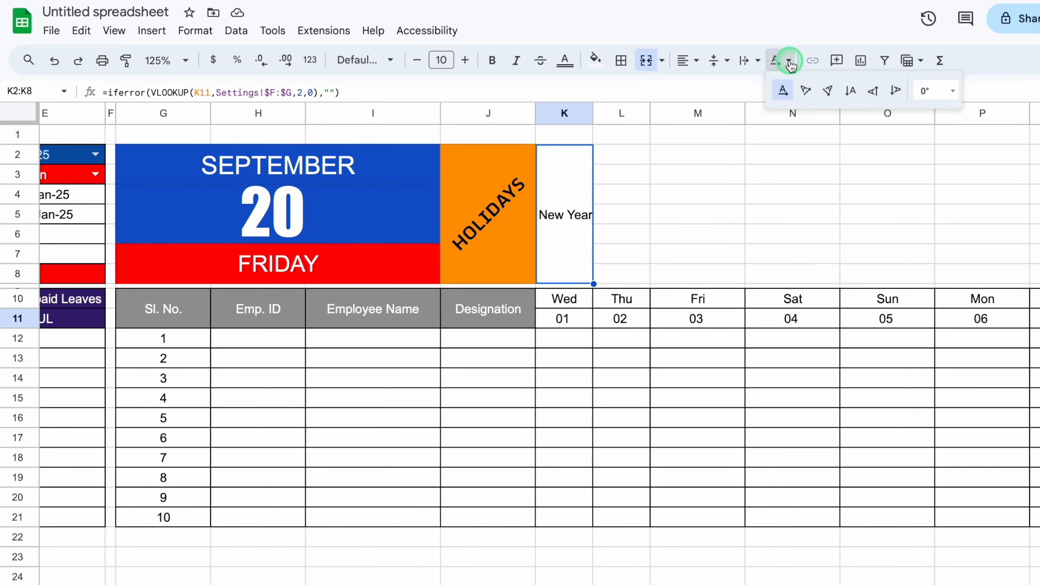
pyautogui.click(875, 91)
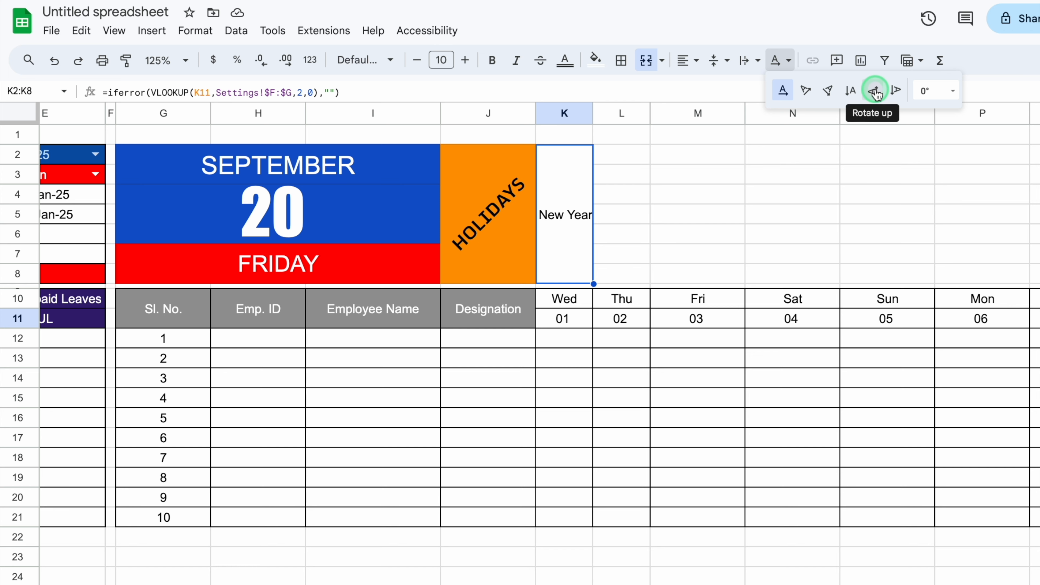
pyautogui.click(693, 61)
pyautogui.click(712, 89)
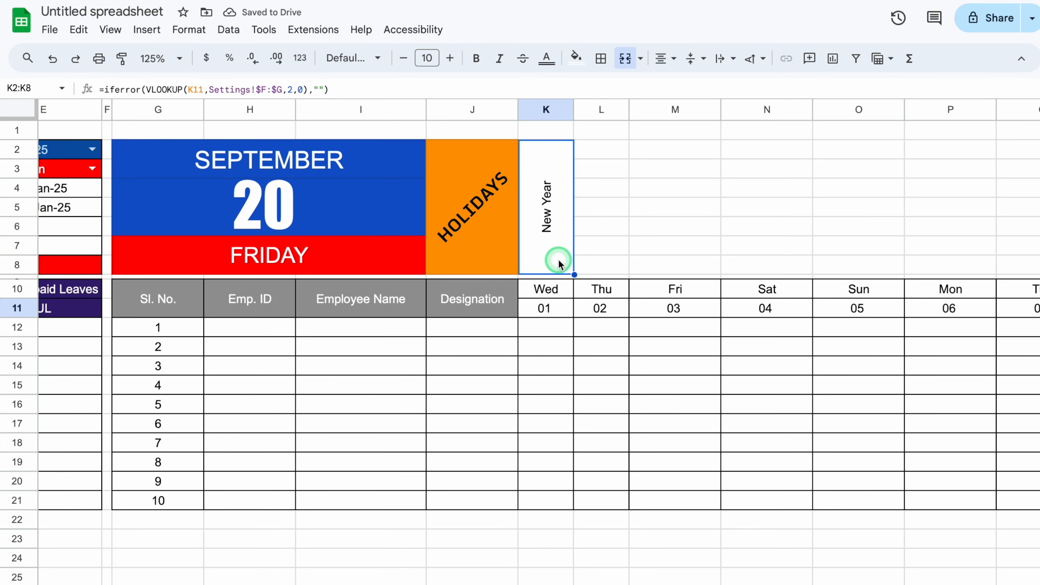
# - Add a conditional formatting rule to K2:K8 that applies when the value is not equal to ""
pyautogui.click(190, 33)
pyautogui.click(249, 299)
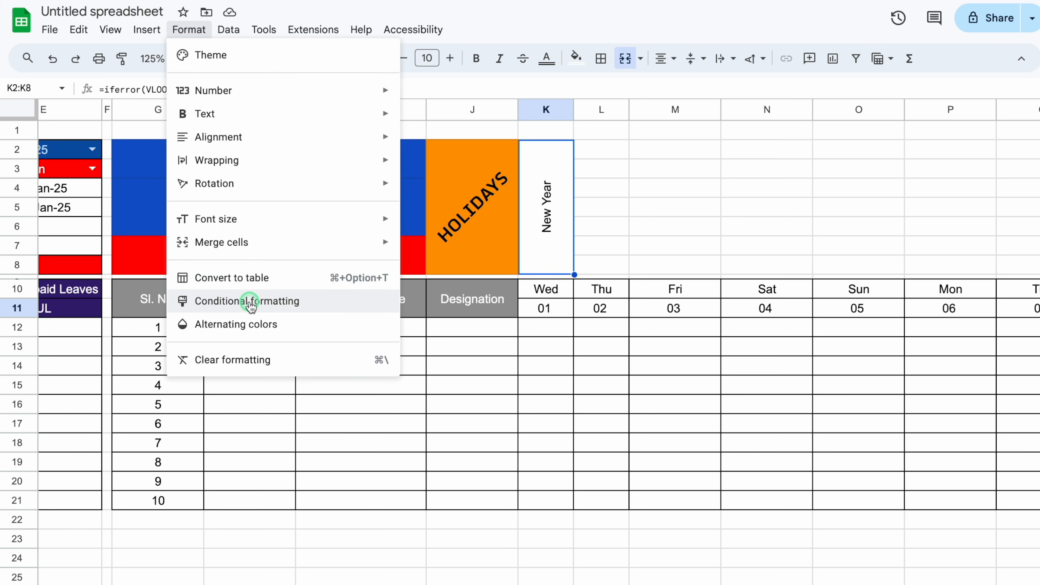
pyautogui.click(887, 331)
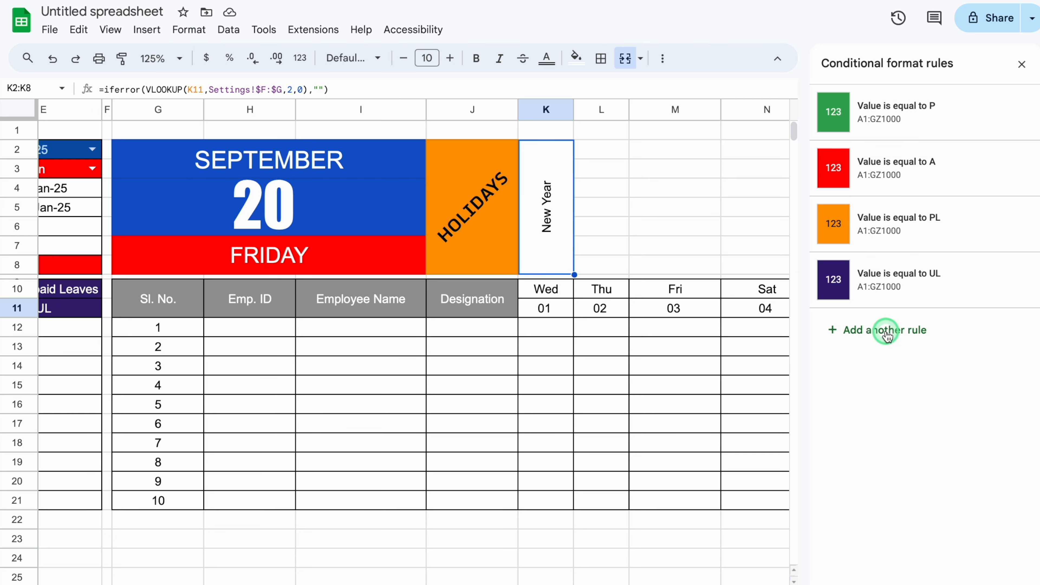
pyautogui.click(1015, 255)
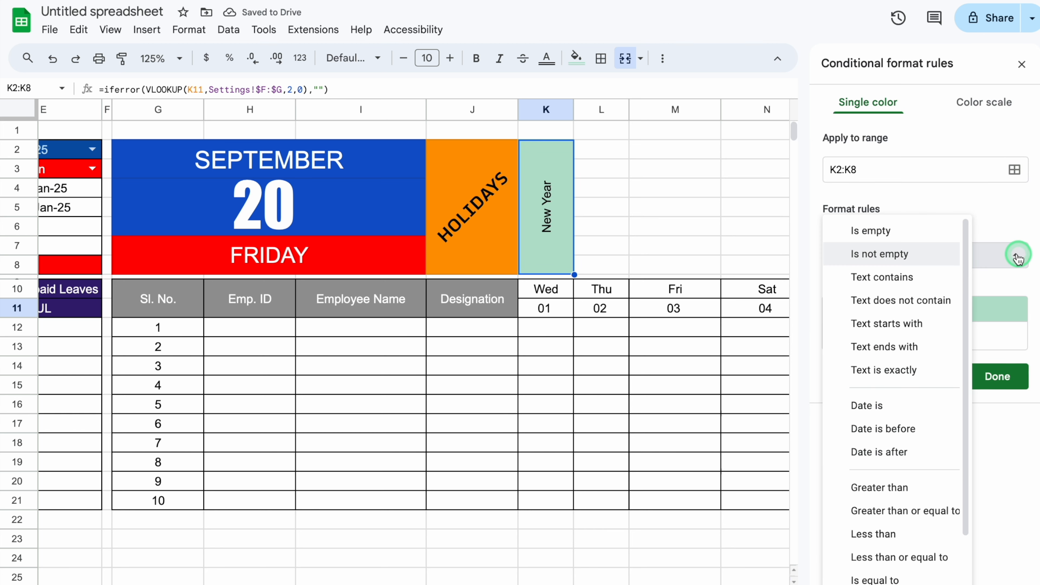
pyautogui.moveTo(968, 277); pyautogui.dragTo(967, 361)
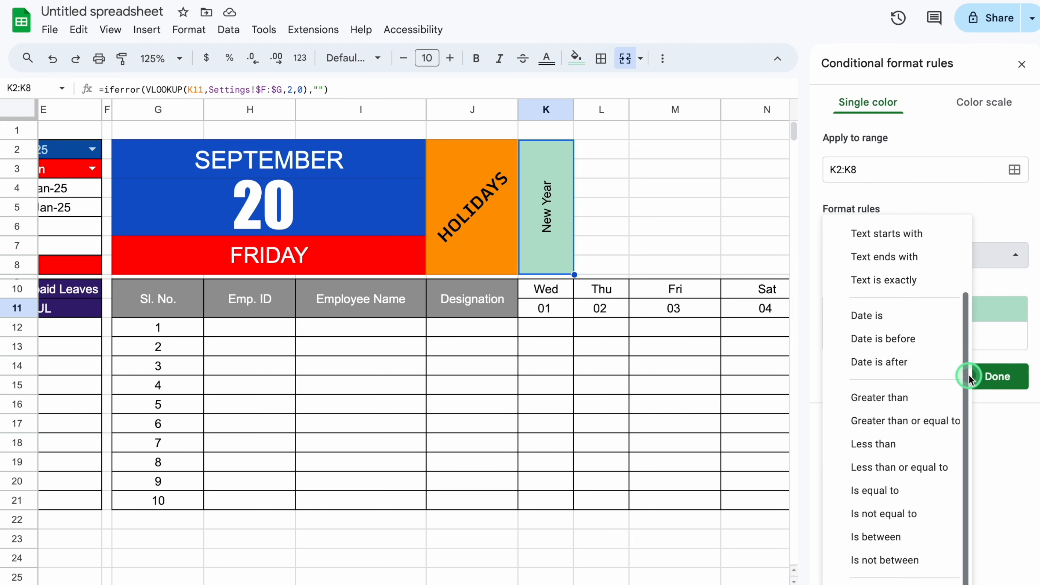
pyautogui.click(899, 516)
pyautogui.click(915, 288)
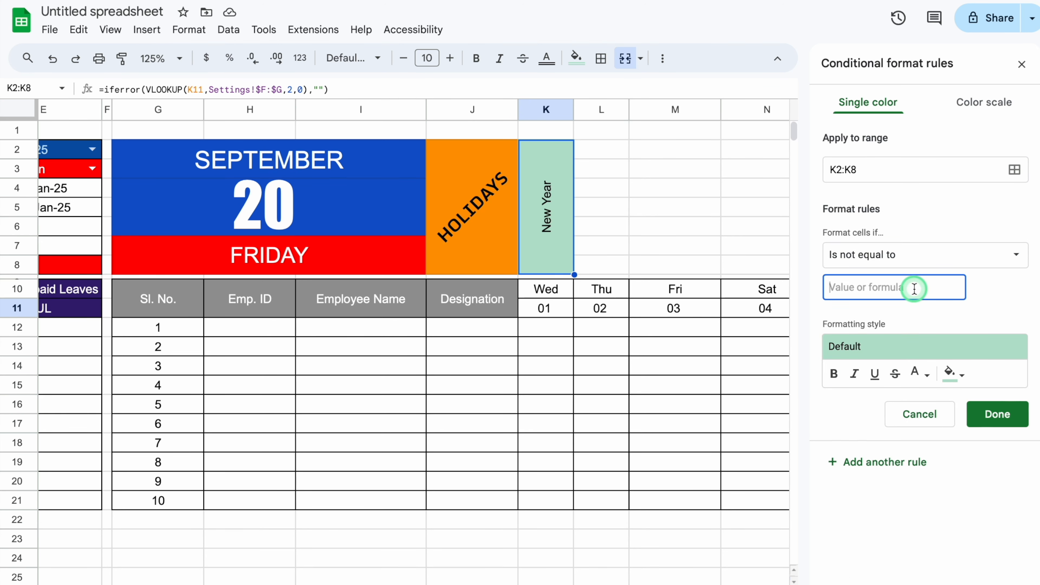
pyautogui.write('"')
# - Format the K2:K8 rule with a dark blue fill and white text, and save the rule
pyautogui.click(962, 374)
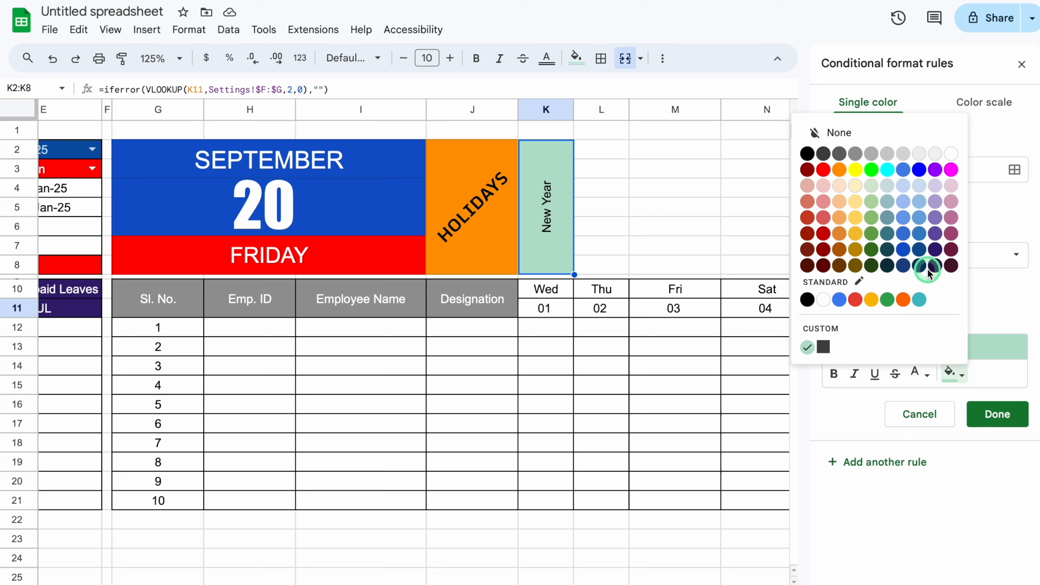
pyautogui.click(904, 250)
pyautogui.click(922, 373)
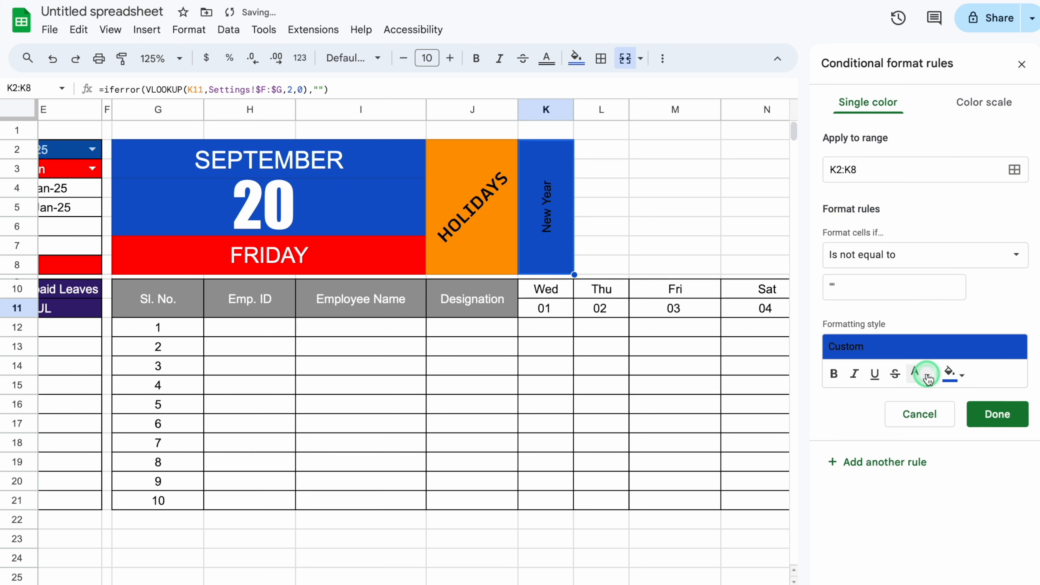
pyautogui.click(939, 302)
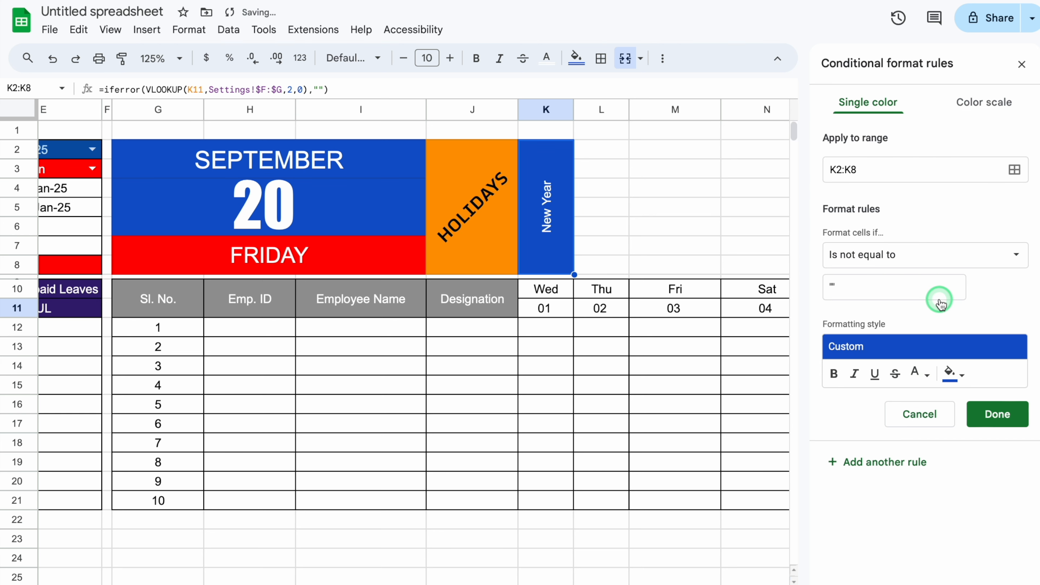
pyautogui.click(996, 414)
pyautogui.click(1023, 64)
# - Fill the merged holiday lookup cell K2:K8 across to column AO
pyautogui.moveTo(575, 275); pyautogui.dragTo(736, 274)
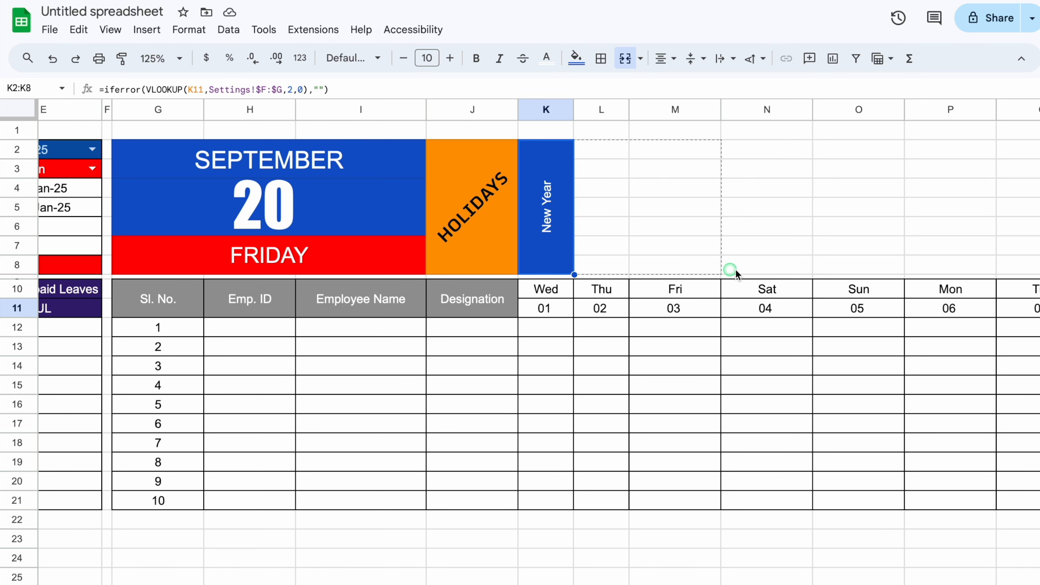
pyautogui.moveTo(1017, 274); pyautogui.dragTo(845, 278)
pyautogui.moveTo(670, 278); pyautogui.dragTo(670, 278)
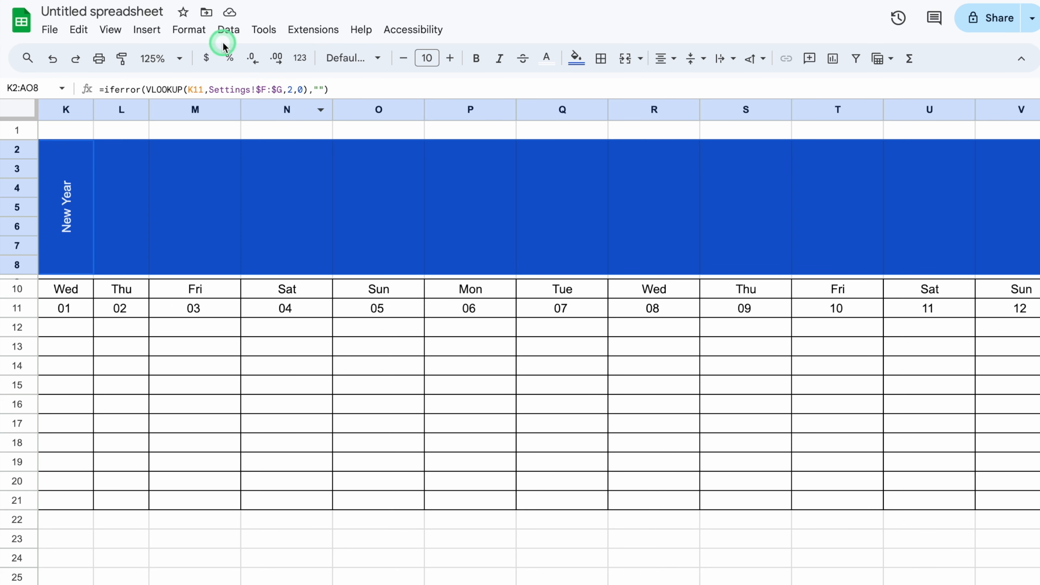
# - Change the condition of the K2:AO8 conditional formatting rule to greater than ""
pyautogui.click(191, 32)
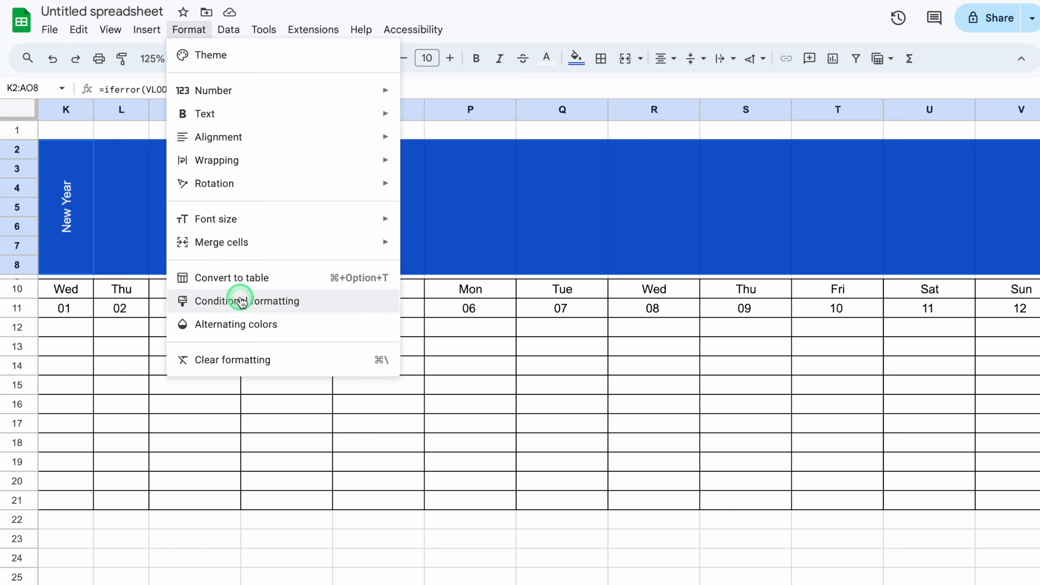
pyautogui.click(244, 301)
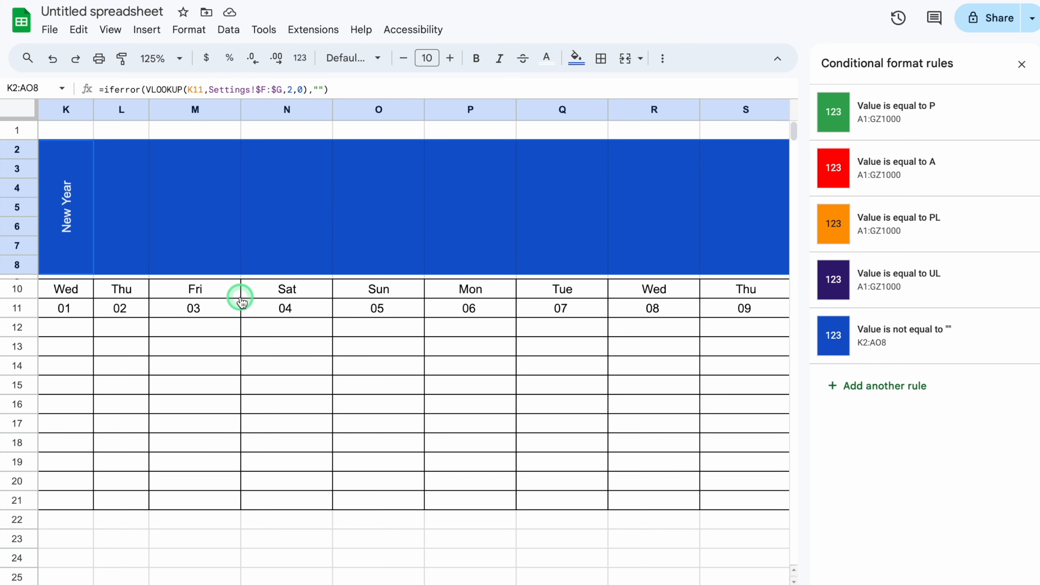
pyautogui.click(904, 339)
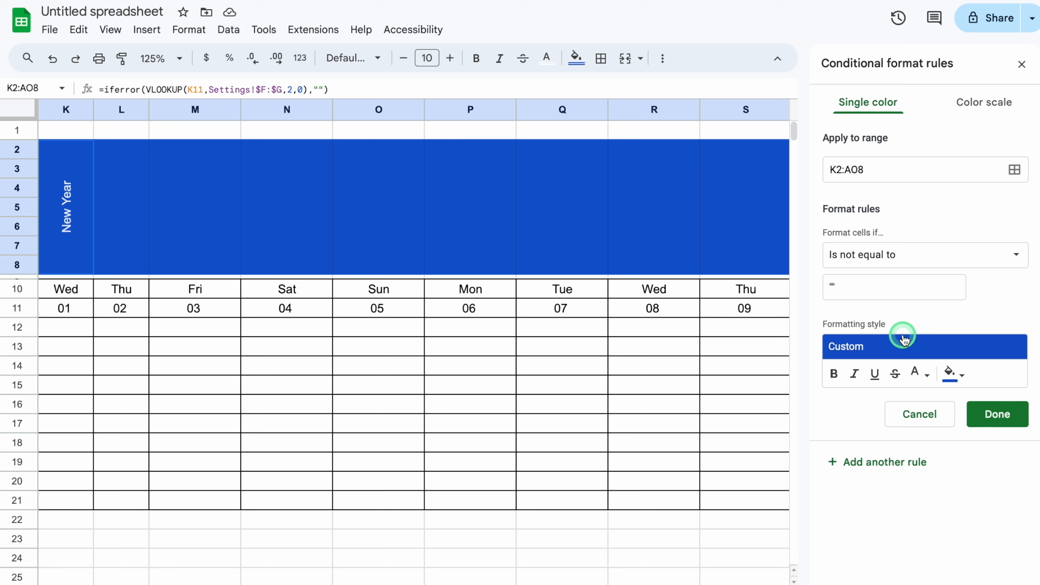
pyautogui.click(1015, 255)
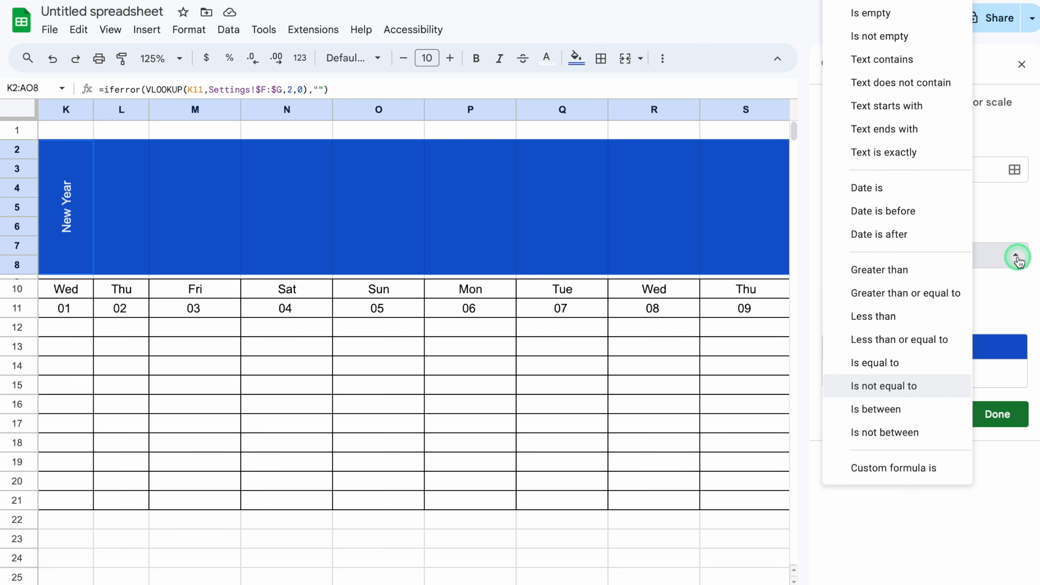
pyautogui.click(906, 270)
pyautogui.click(994, 413)
pyautogui.click(1020, 73)
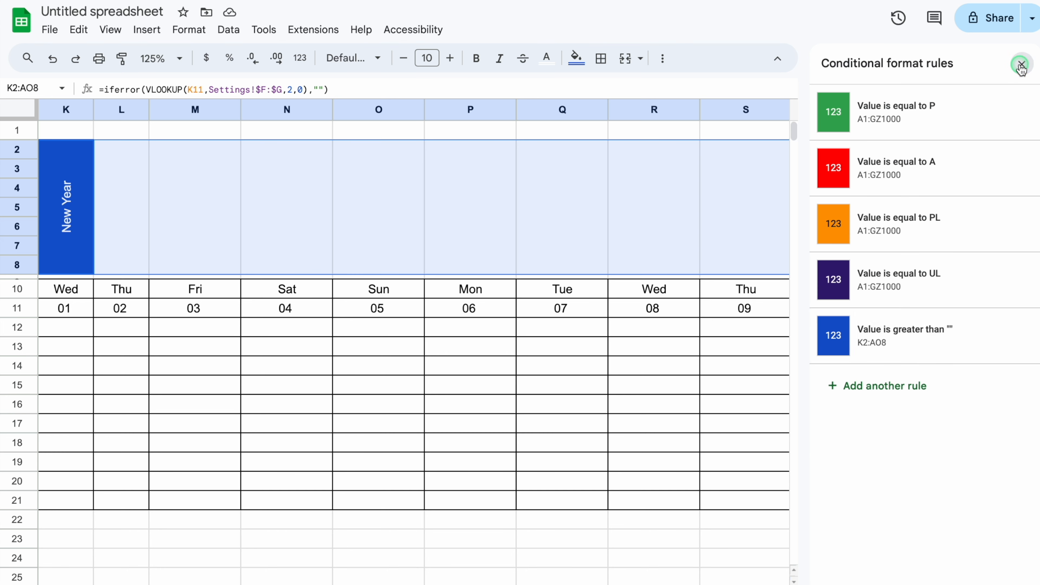
pyautogui.click(1021, 64)
# - Give the holiday block K2:AO8 an outer border and a dark gray fill
pyautogui.moveTo(127, 584); pyautogui.dragTo(117, 584)
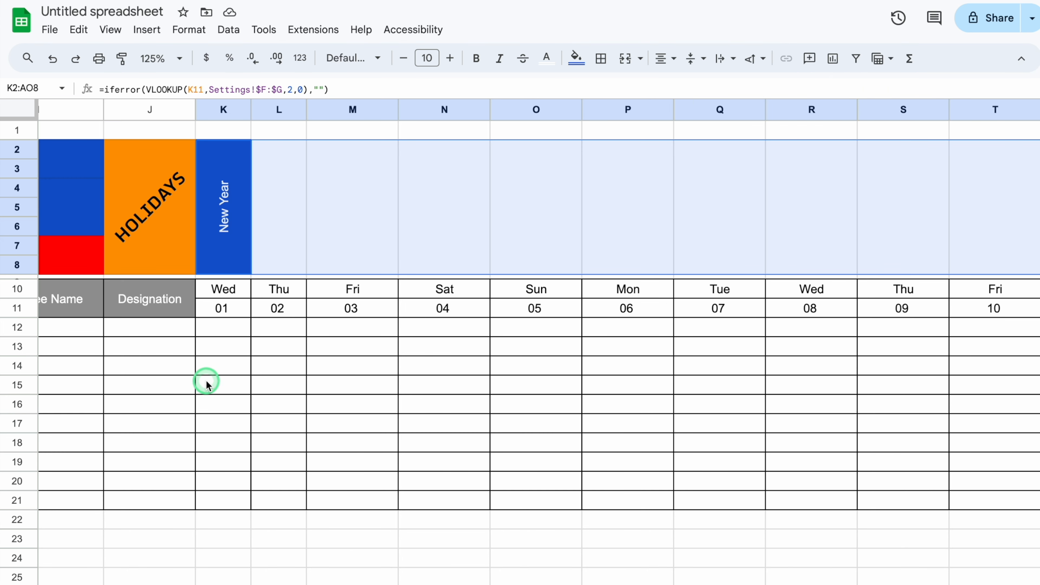
pyautogui.click(601, 58)
pyautogui.click(708, 90)
pyautogui.click(576, 58)
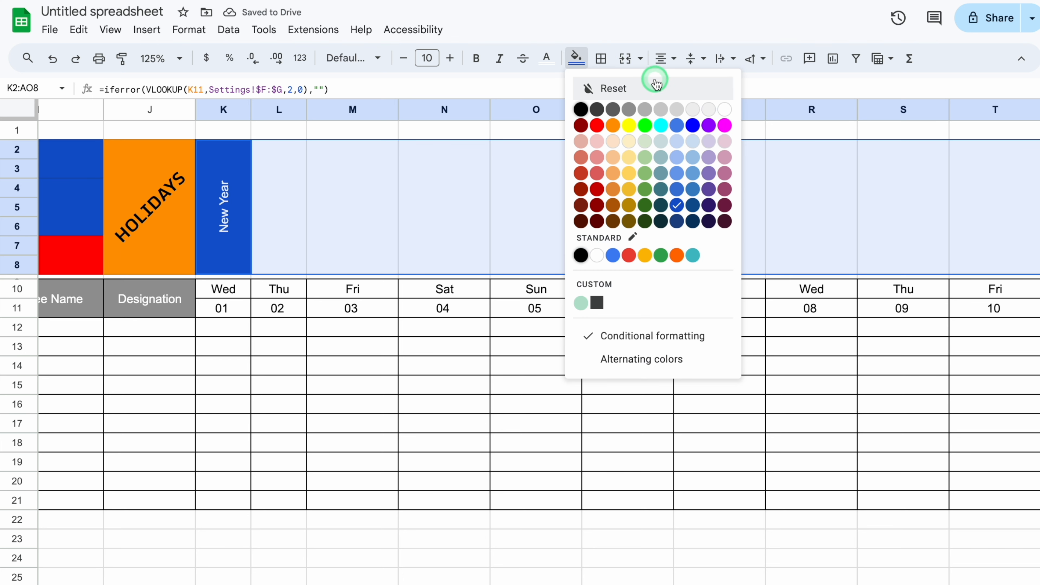
pyautogui.click(613, 110)
pyautogui.click(280, 308)
# - Hide the gridlines on the January sheet
pyautogui.click(111, 29)
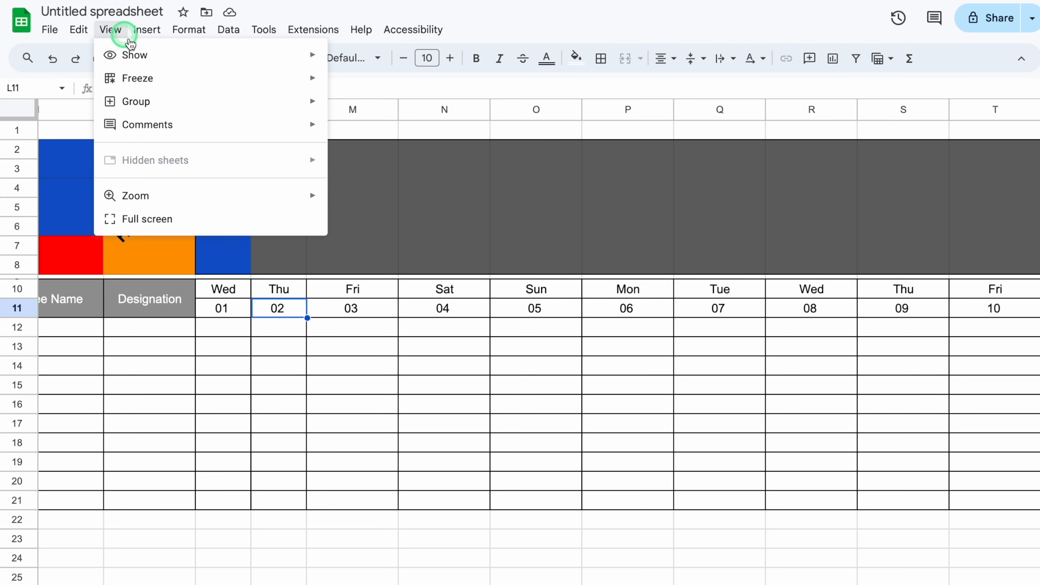
pyautogui.click(142, 55)
pyautogui.click(372, 83)
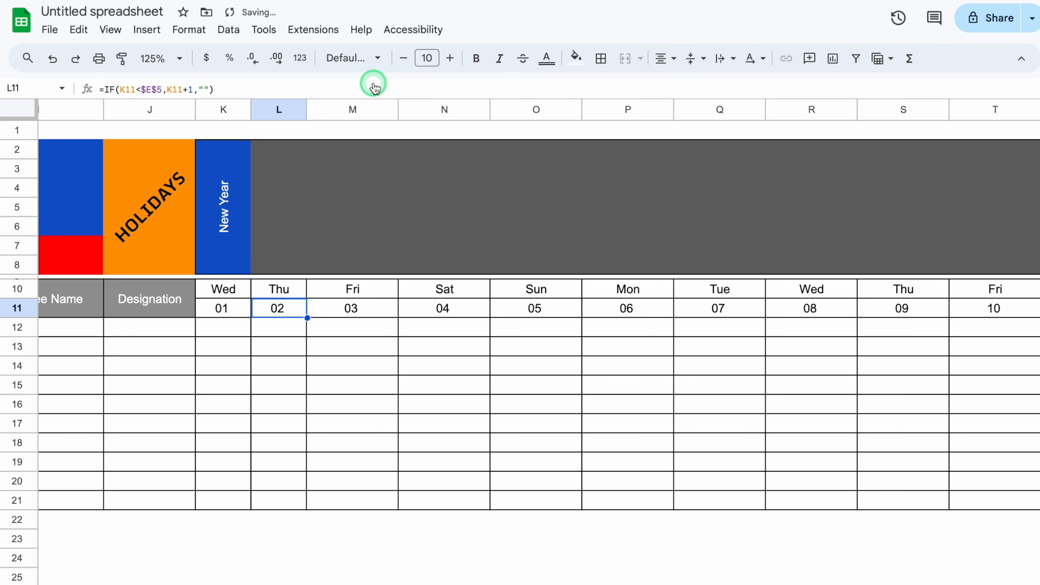
# - Narrow the date columns K through AO to one equal, smaller width
pyautogui.click(214, 109)
pyautogui.moveTo(215, 108); pyautogui.dragTo(673, 234)
pyautogui.moveTo(678, 110); pyautogui.dragTo(631, 114)
pyautogui.hscroll(-10, 167, 583)
pyautogui.click(321, 414)
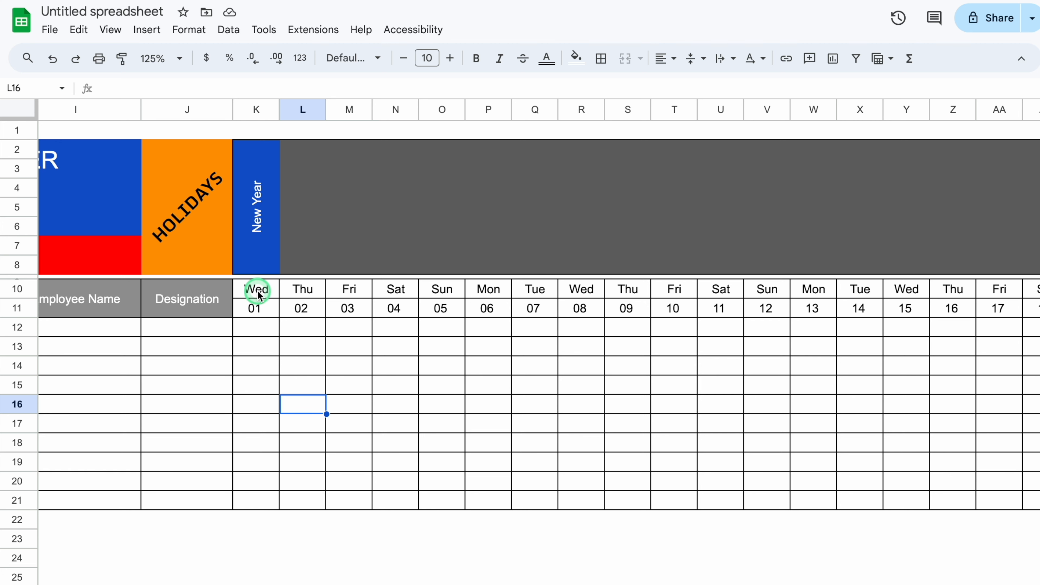
# - Start a new conditional formatting rule for K10:AO21 with a custom formula as its condition
pyautogui.moveTo(258, 295); pyautogui.dragTo(263, 499)
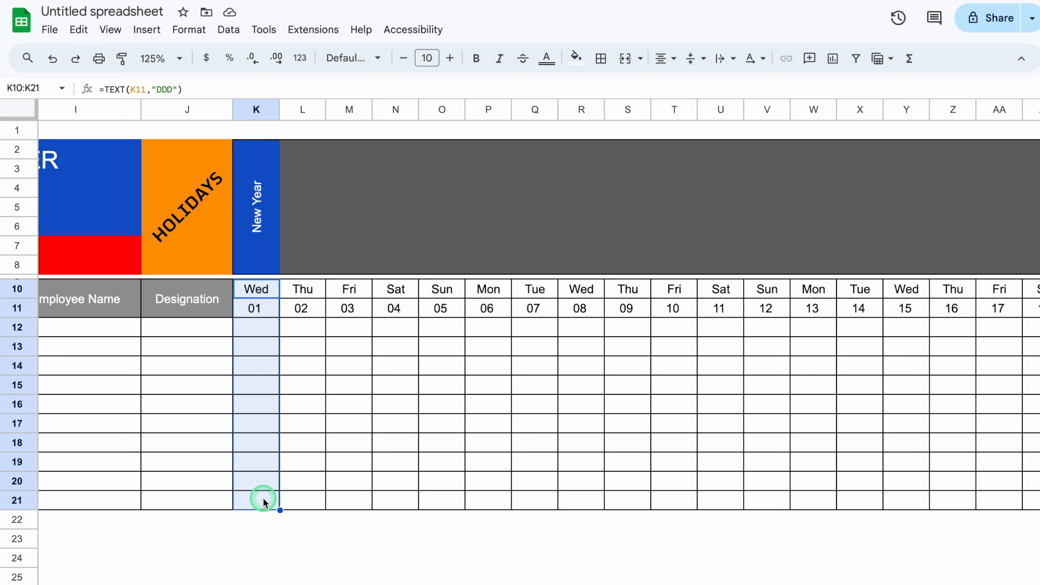
pyautogui.hotkey('ctrl', 'shift', 'Right')
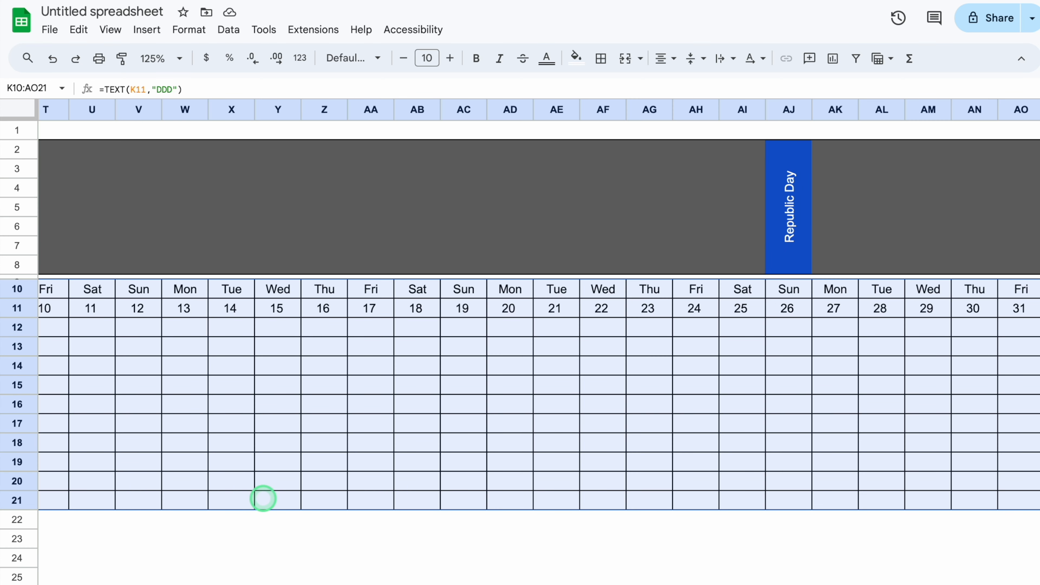
pyautogui.hscroll(-10, 263, 499)
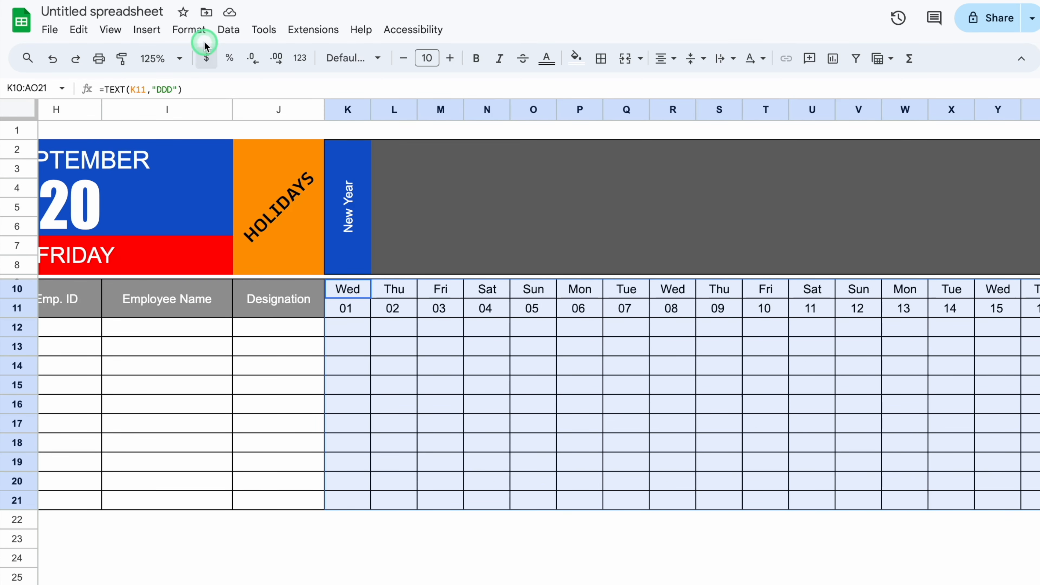
pyautogui.click(191, 30)
pyautogui.click(223, 300)
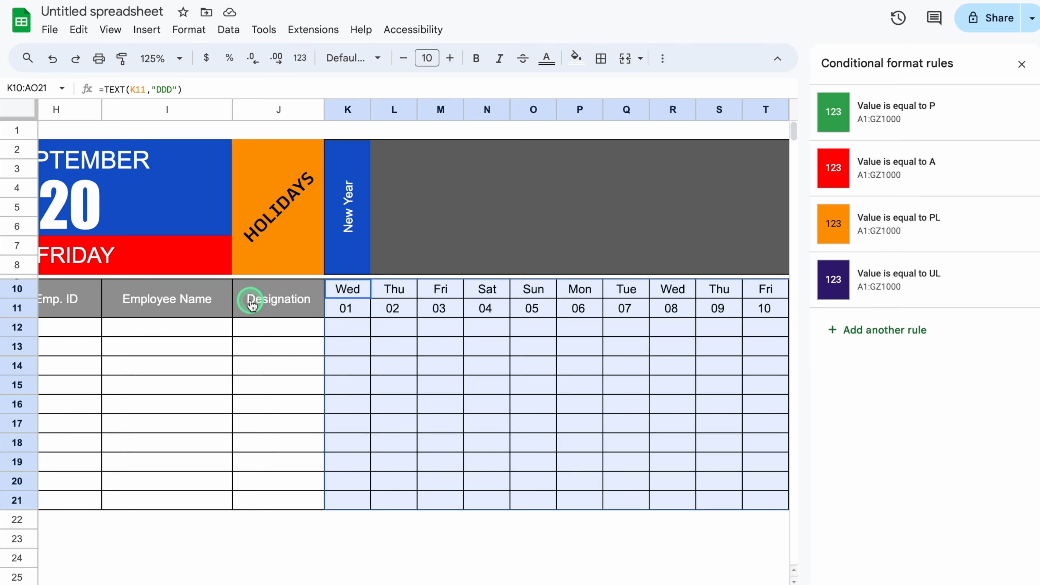
pyautogui.click(885, 334)
pyautogui.click(1012, 256)
pyautogui.moveTo(967, 273); pyautogui.dragTo(975, 379)
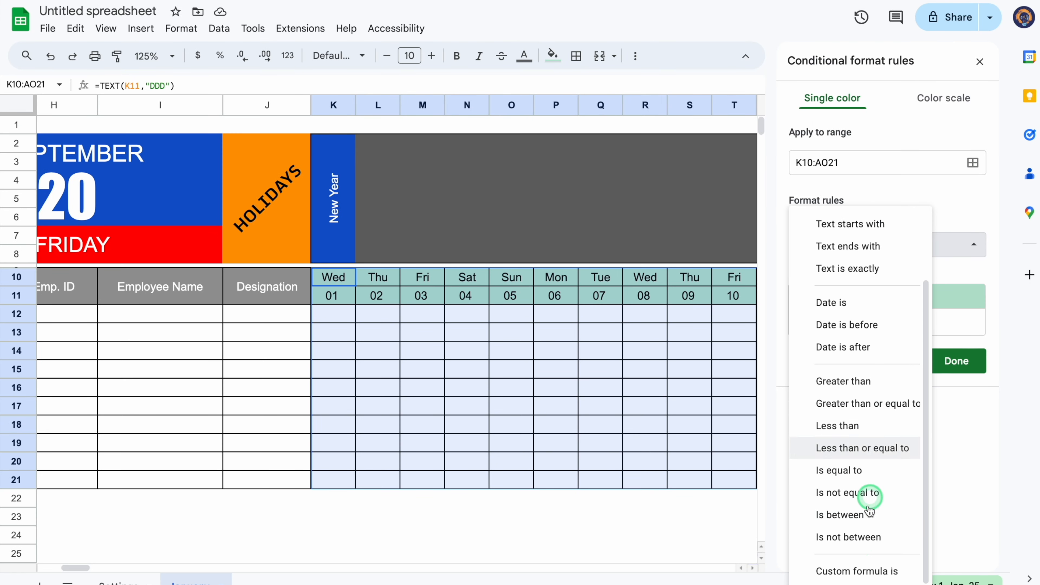
pyautogui.click(860, 574)
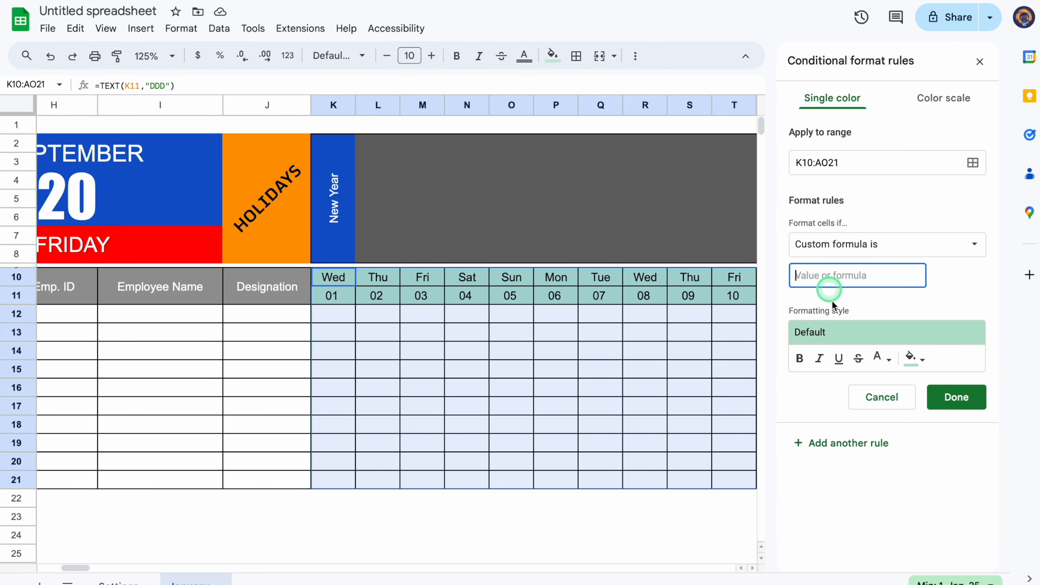
# - Set the custom formula of the K10:AO21 rule to =K$2>"" so it tests the holiday cell above each date
pyautogui.write('=')
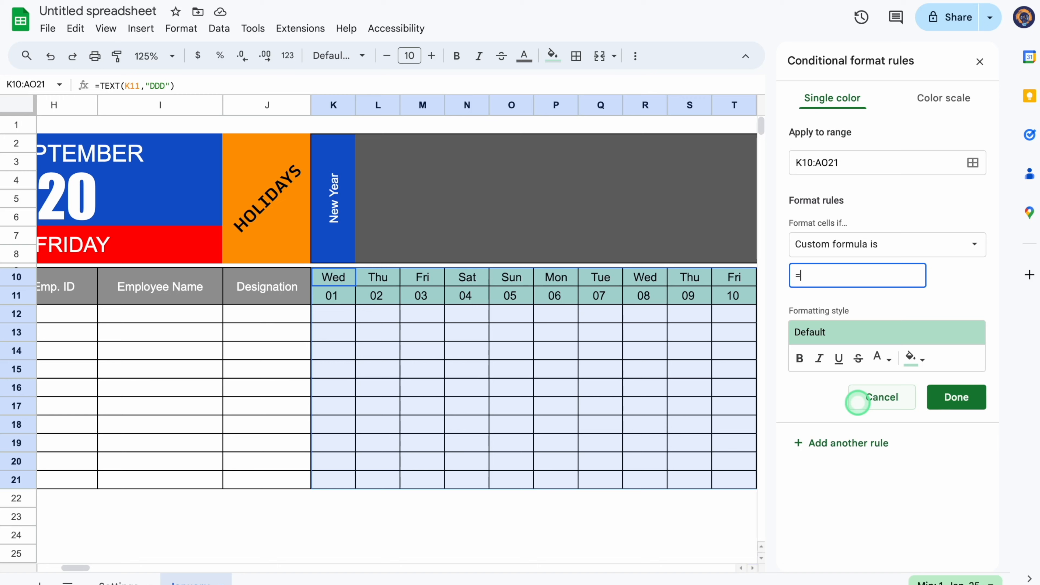
pyautogui.click(336, 207)
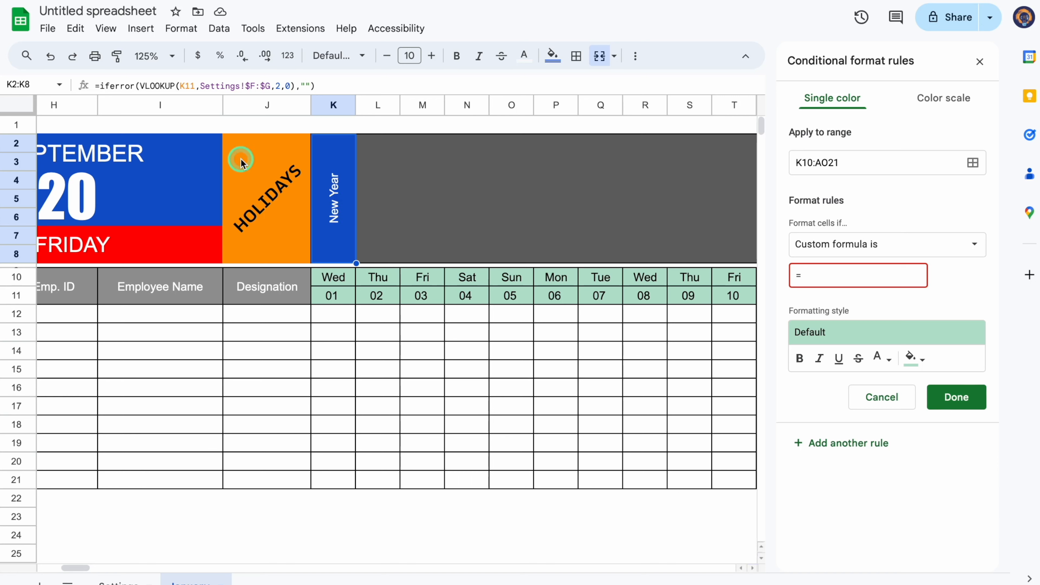
pyautogui.click(810, 275)
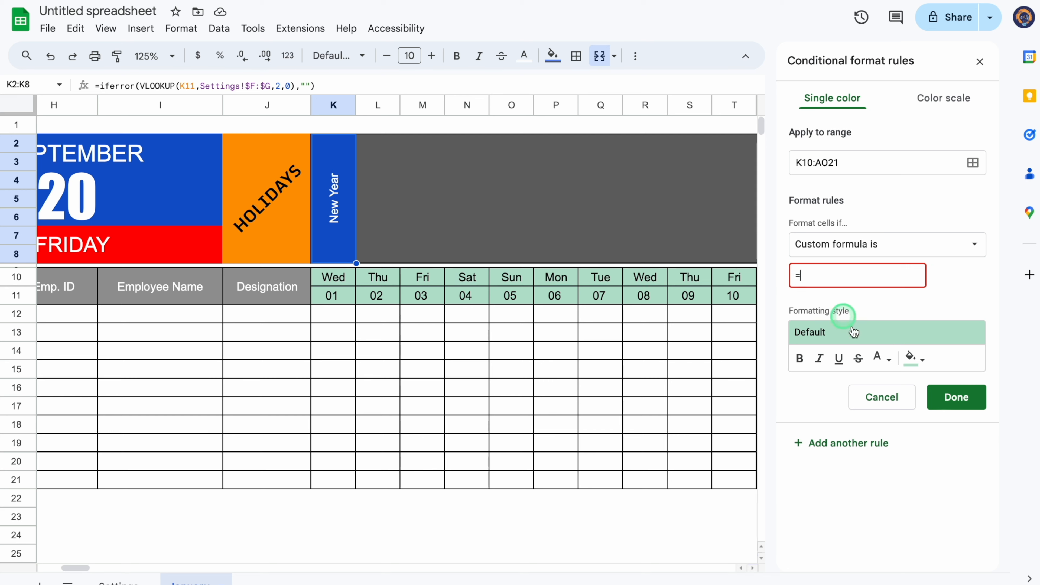
pyautogui.write('K2')
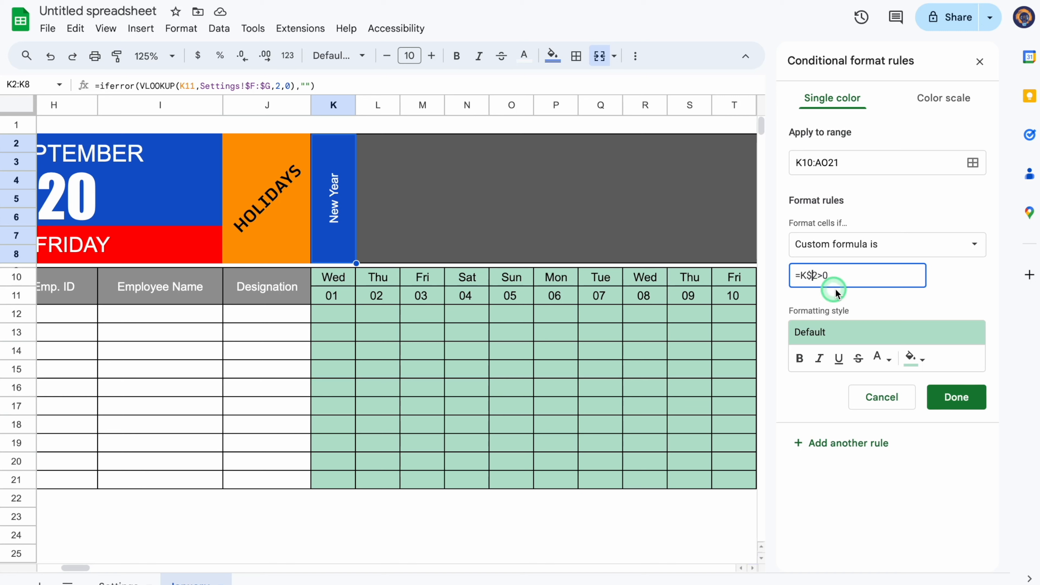
pyautogui.press('BackSpace')
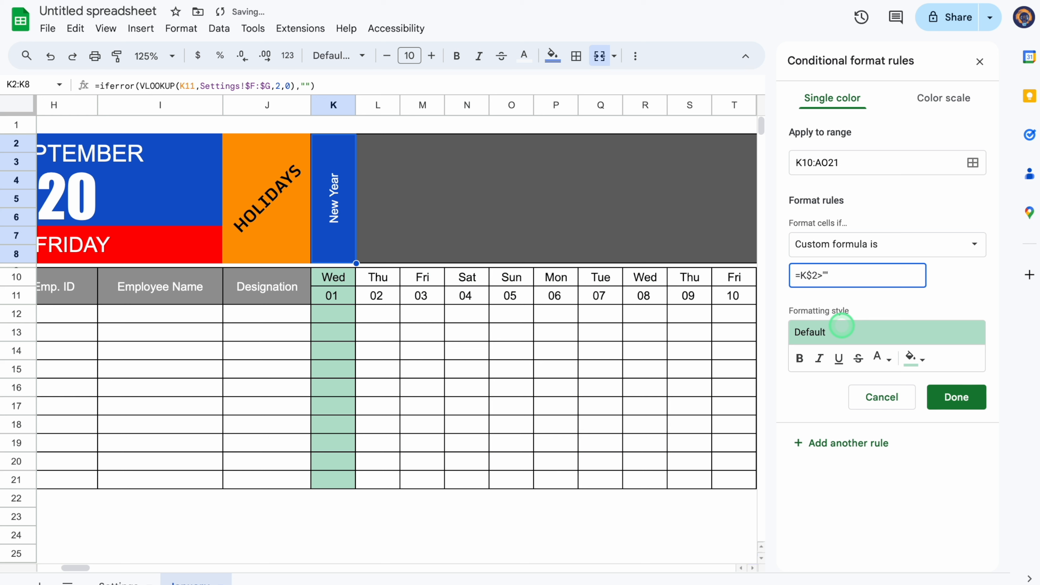
# - Format the K10:AO21 holiday rule with a dark blue fill and white text, and save the rule
pyautogui.click(923, 360)
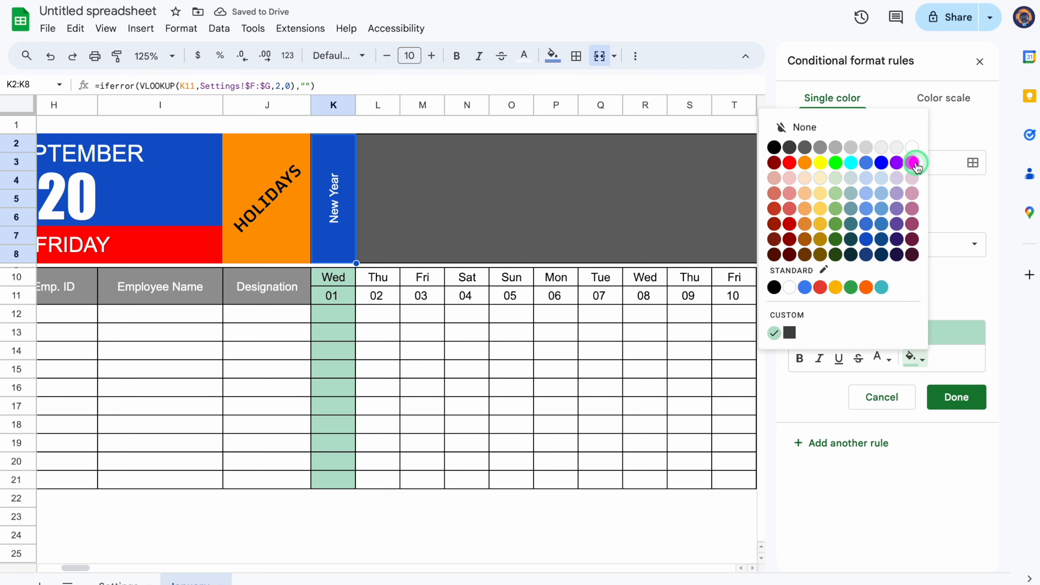
pyautogui.click(866, 239)
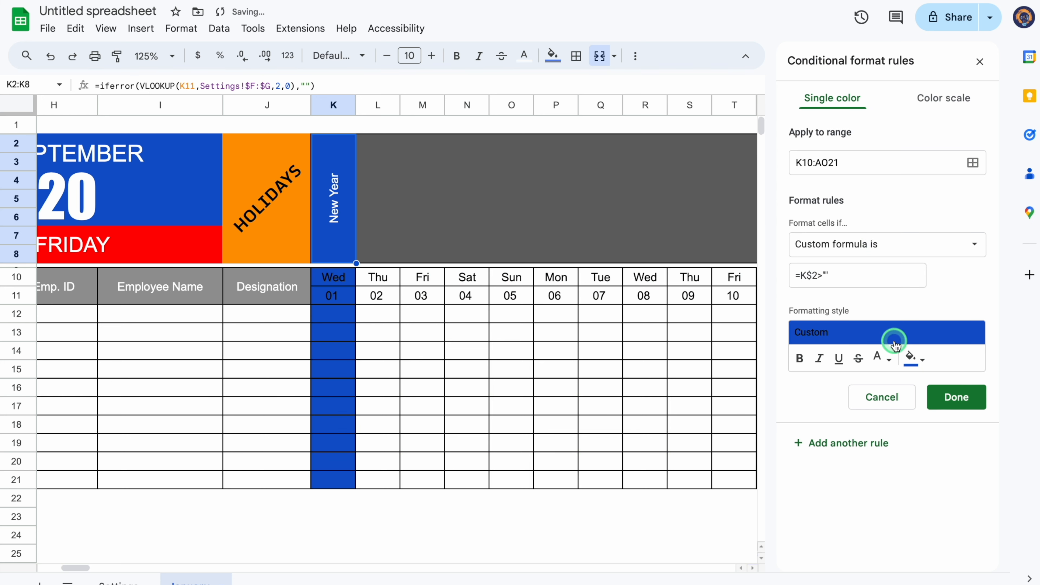
pyautogui.click(886, 361)
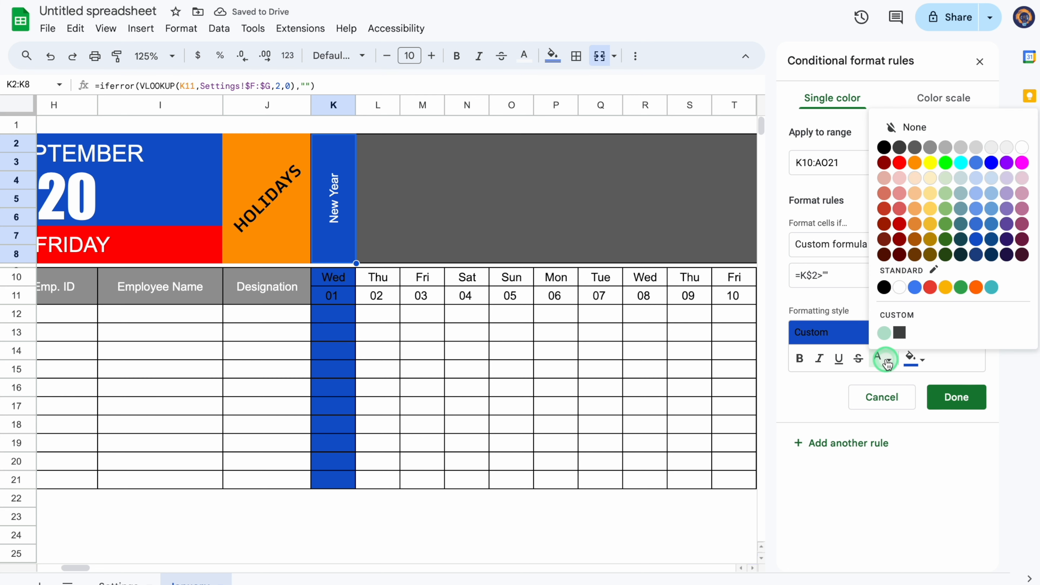
pyautogui.click(1022, 147)
pyautogui.click(970, 409)
pyautogui.click(982, 62)
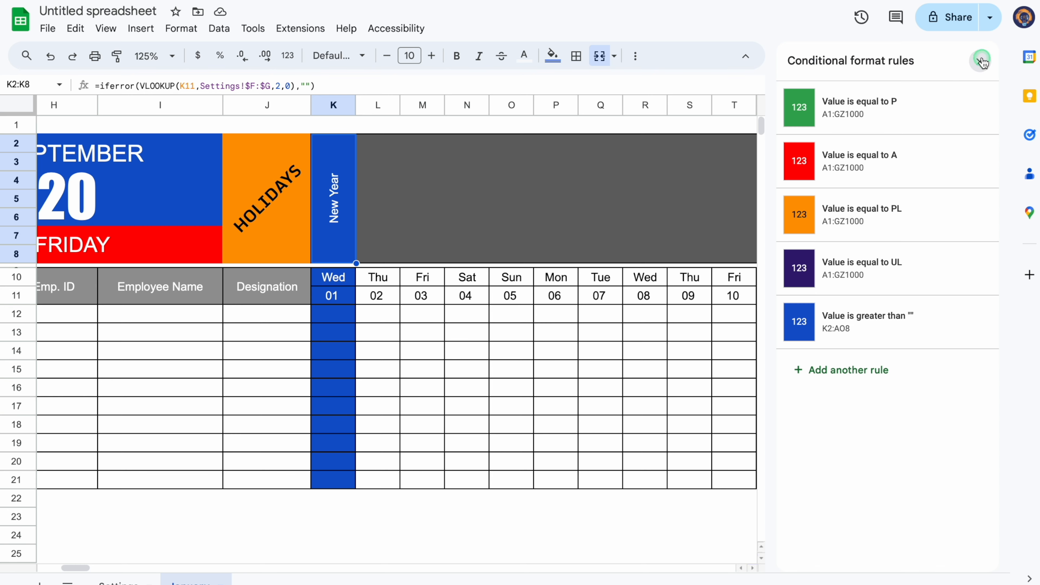
# - Test the holiday highlighting by switching the month in D2 to February and back to January
pyautogui.click(459, 525)
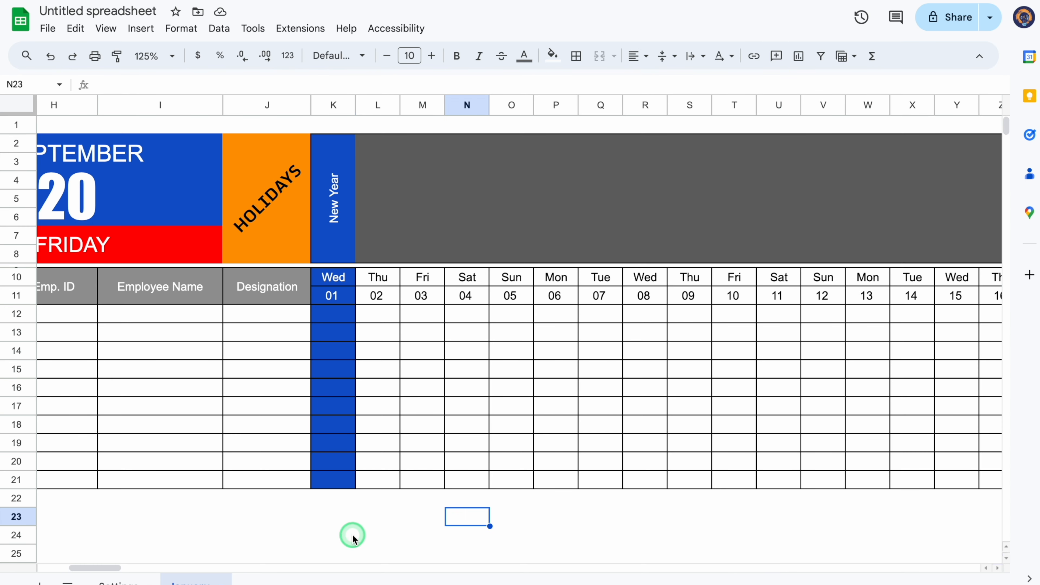
pyautogui.moveTo(95, 568); pyautogui.dragTo(70, 565)
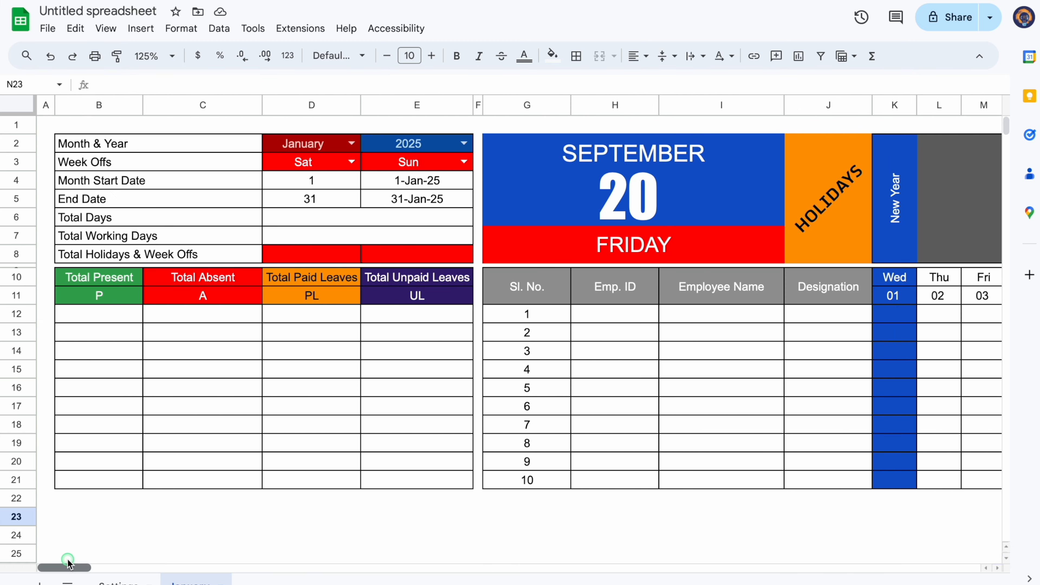
pyautogui.click(351, 143)
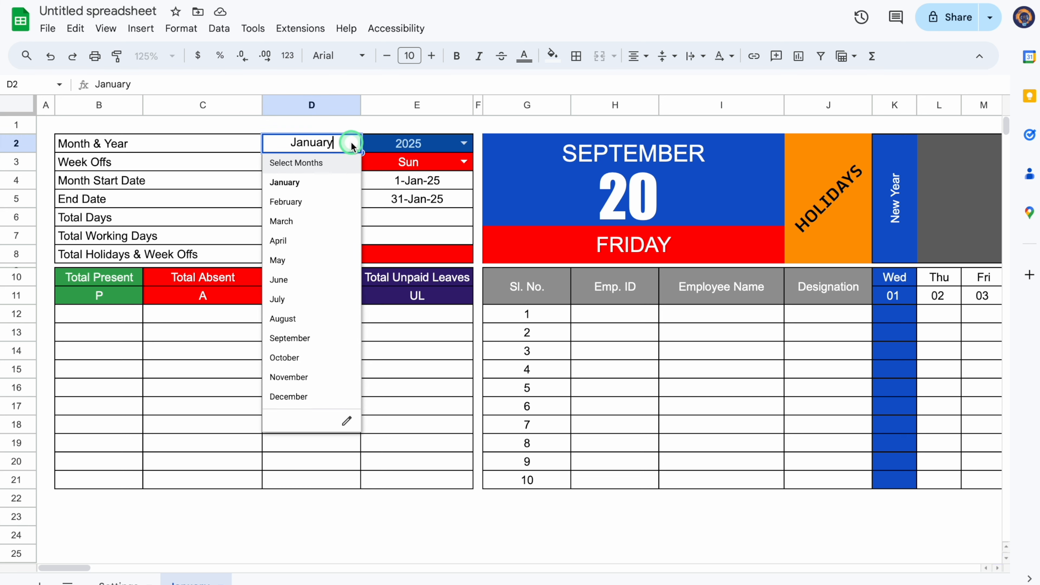
pyautogui.click(304, 202)
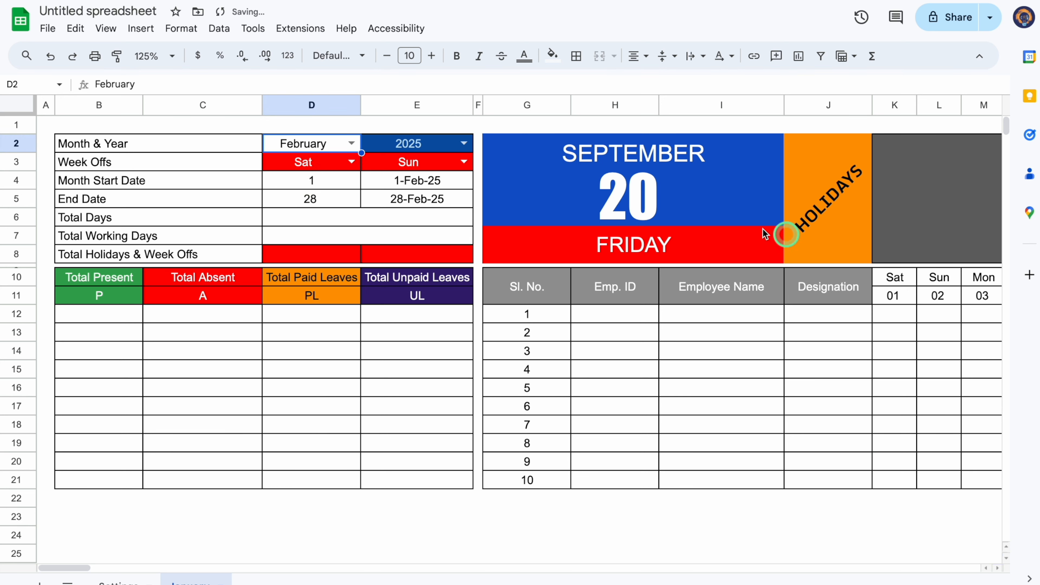
pyautogui.click(352, 143)
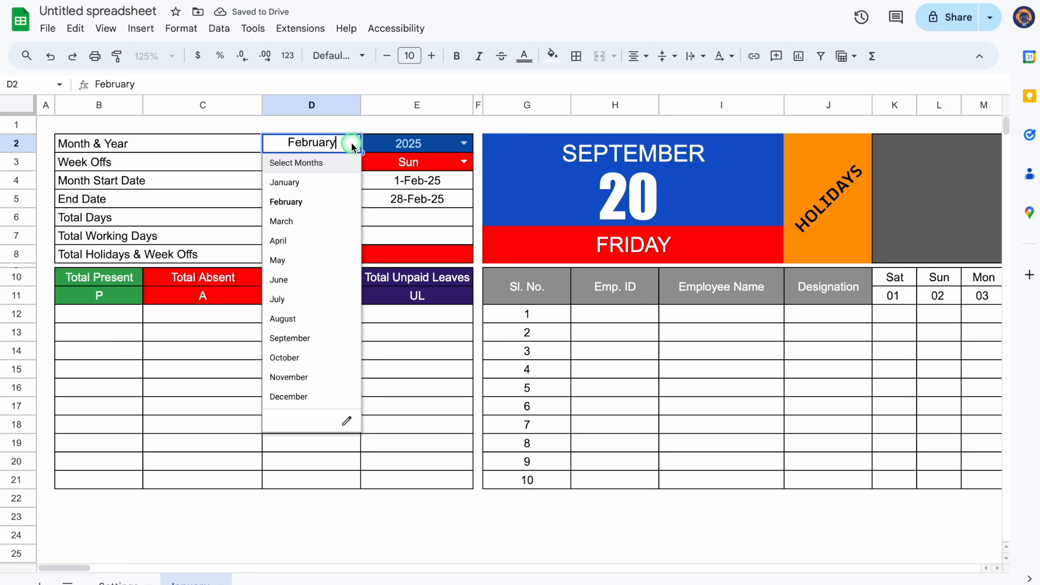
pyautogui.click(319, 185)
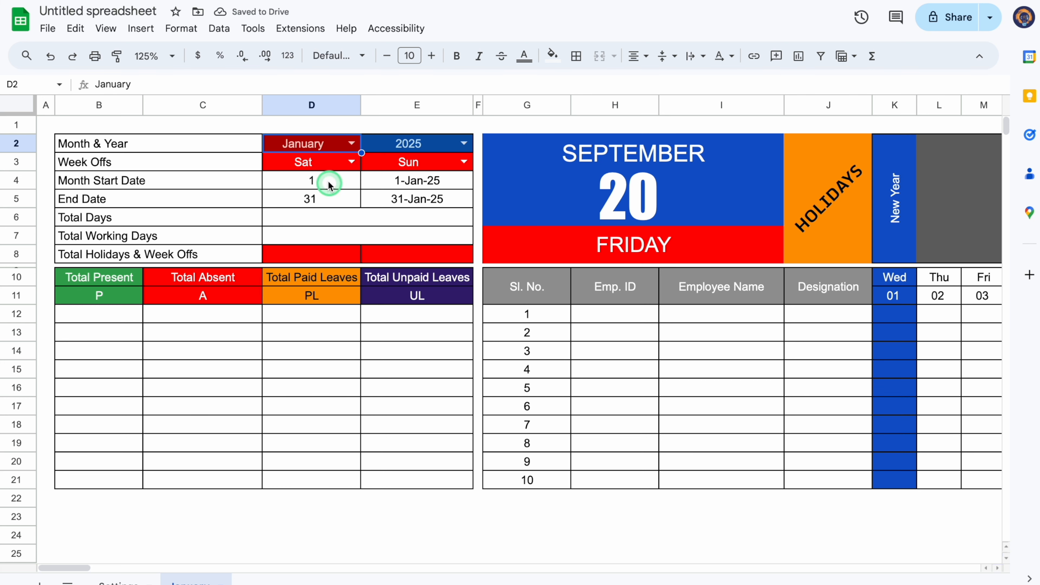
# - Review the two week-off cells D3 and E3 and the weekday options offered in D3
pyautogui.click(323, 168)
pyautogui.click(402, 163)
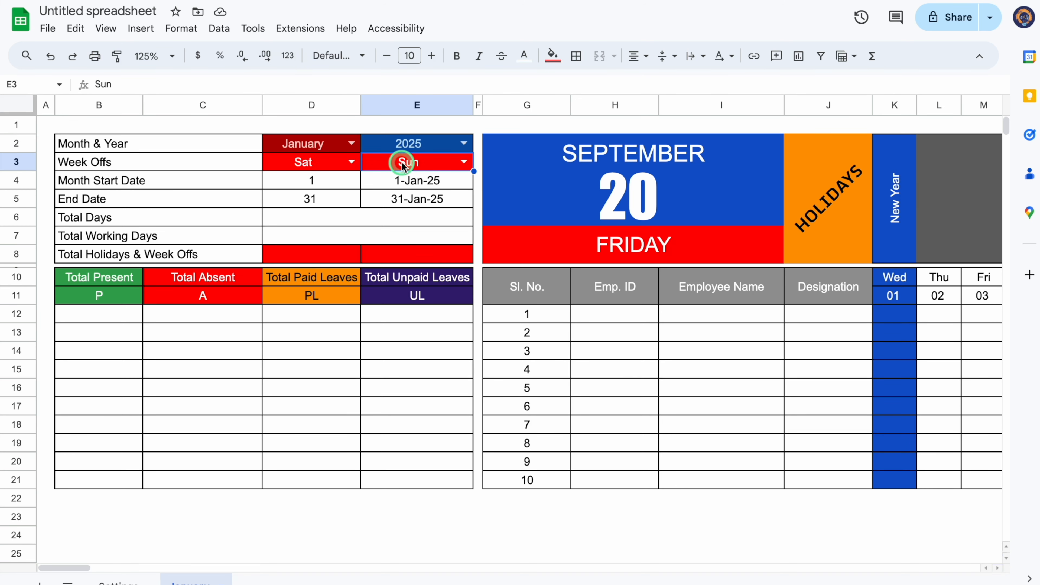
pyautogui.click(331, 168)
pyautogui.click(395, 162)
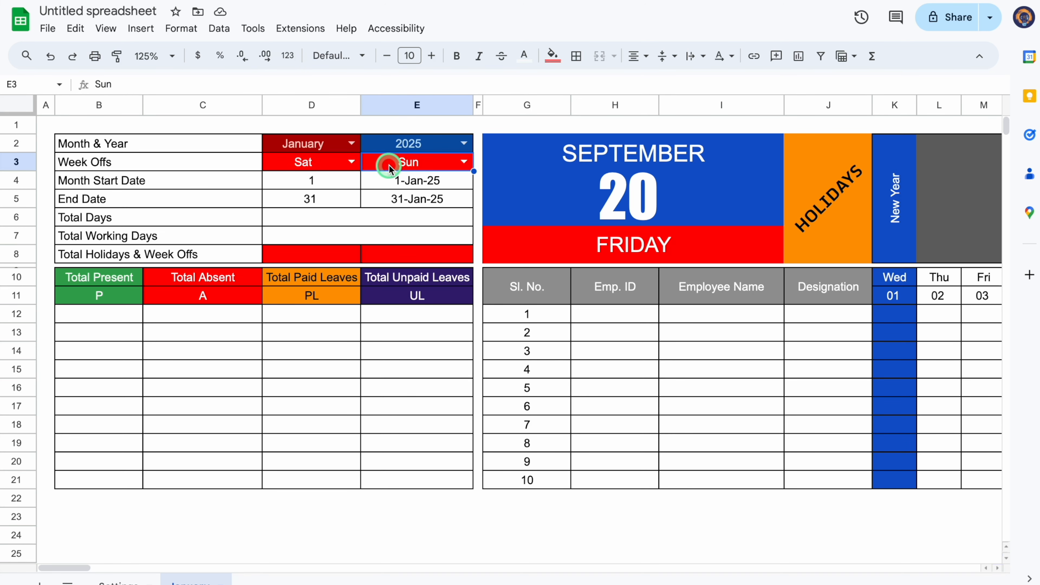
pyautogui.click(352, 162)
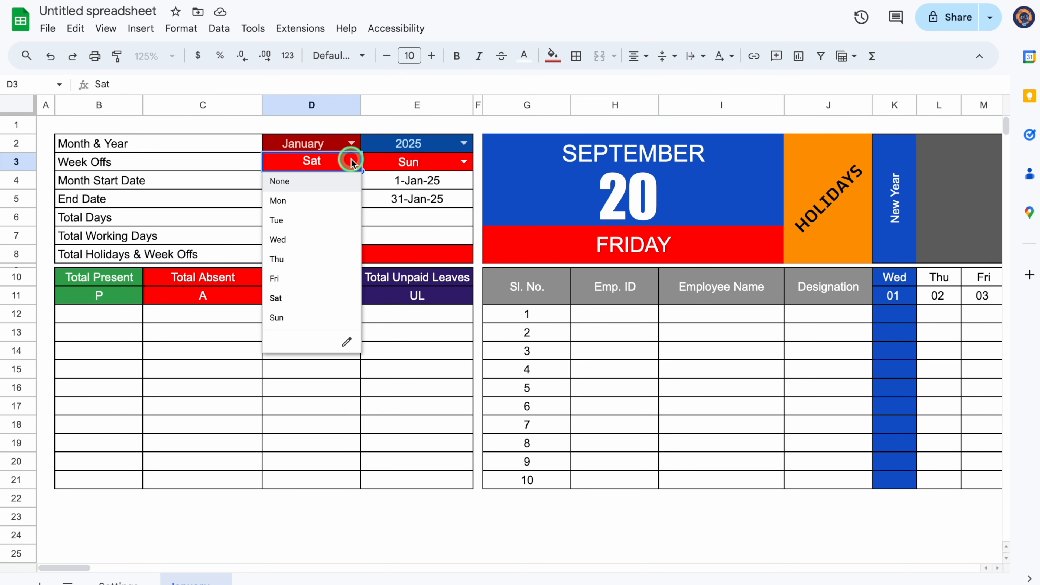
pyautogui.click(319, 188)
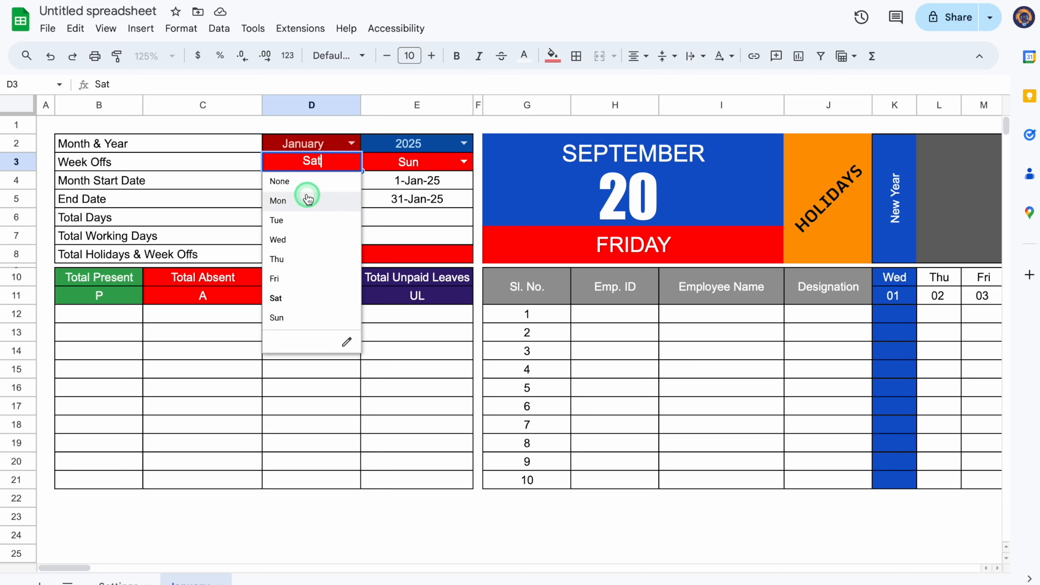
pyautogui.click(753, 318)
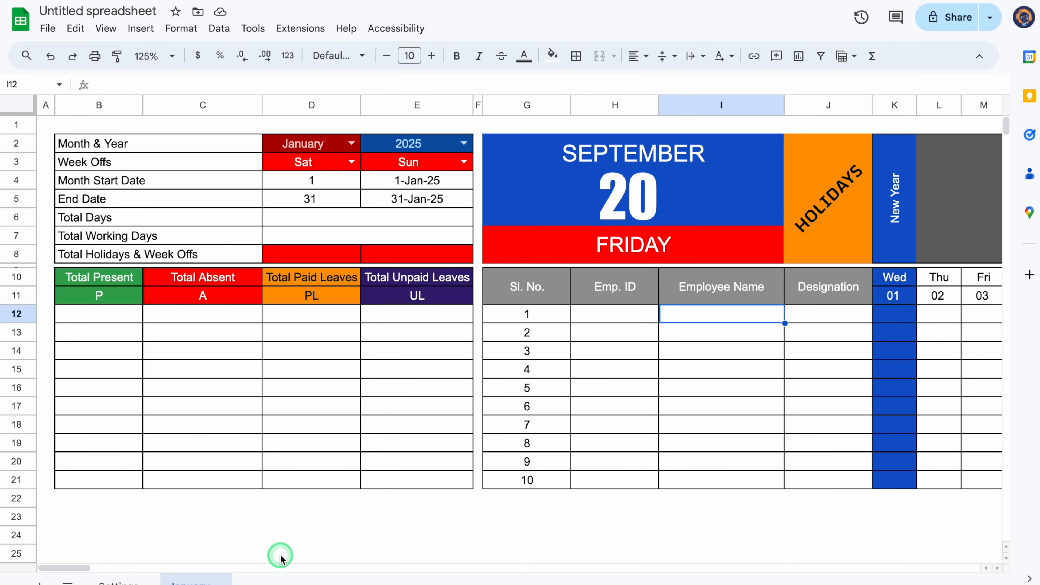
# - Add another conditional formatting rule for K10:AO21 with a custom formula as its condition
pyautogui.moveTo(86, 569); pyautogui.dragTo(109, 569)
pyautogui.click(429, 282)
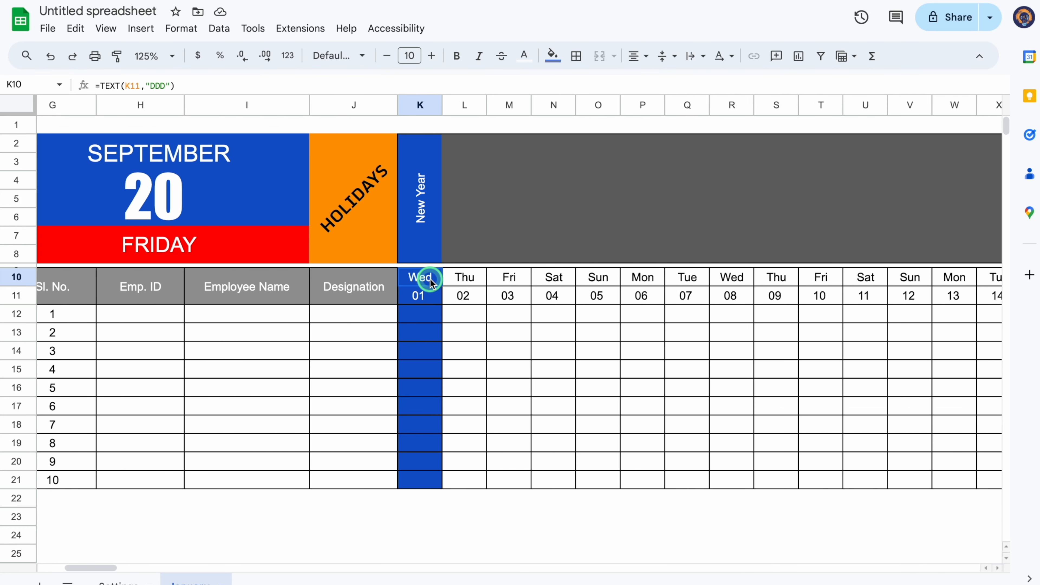
pyautogui.moveTo(430, 283); pyautogui.dragTo(426, 483)
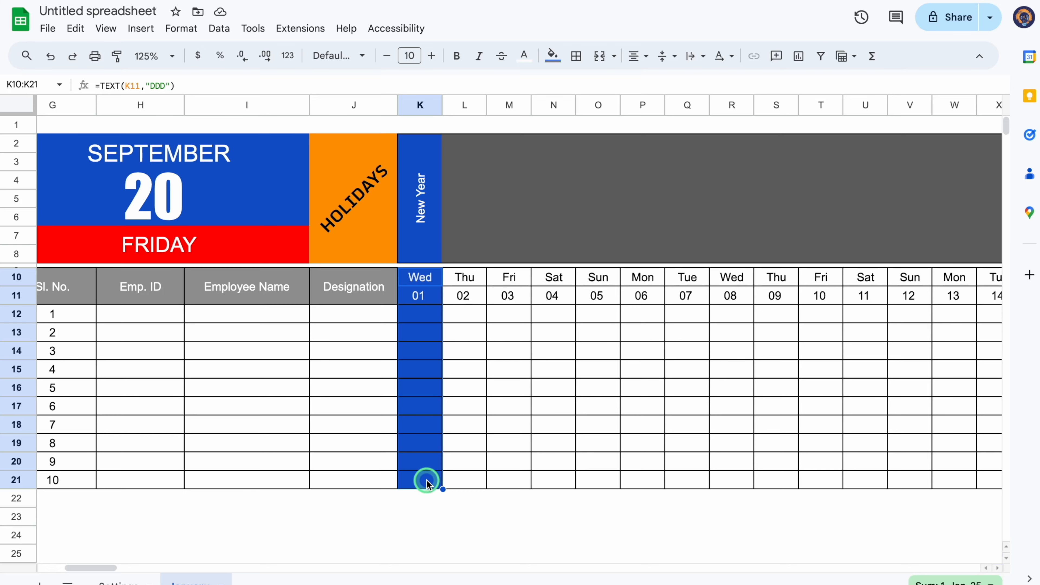
pyautogui.hotkey('ctrl', 'shift', 'Right')
pyautogui.moveTo(140, 567); pyautogui.dragTo(69, 568)
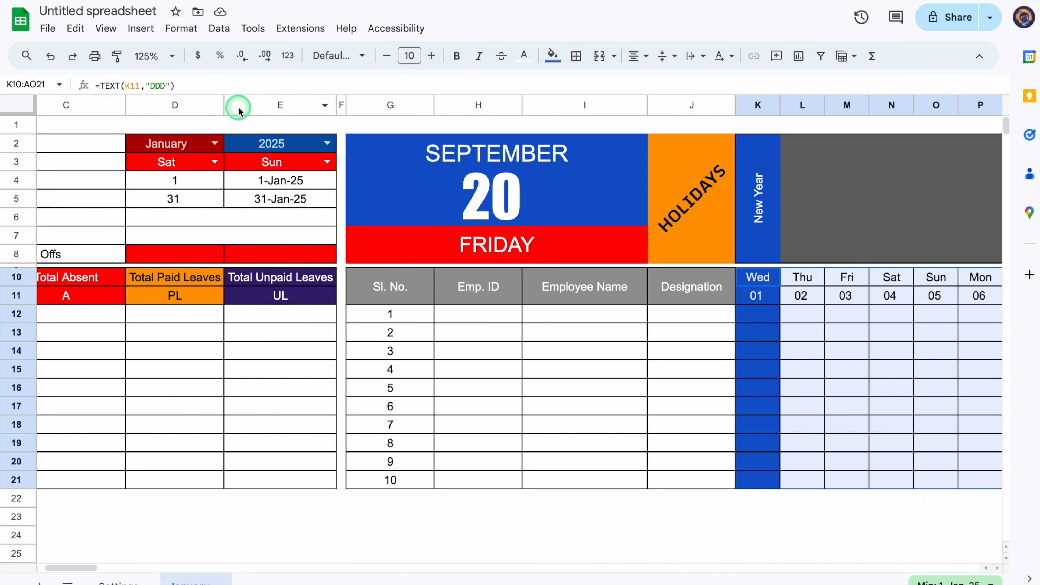
pyautogui.click(182, 30)
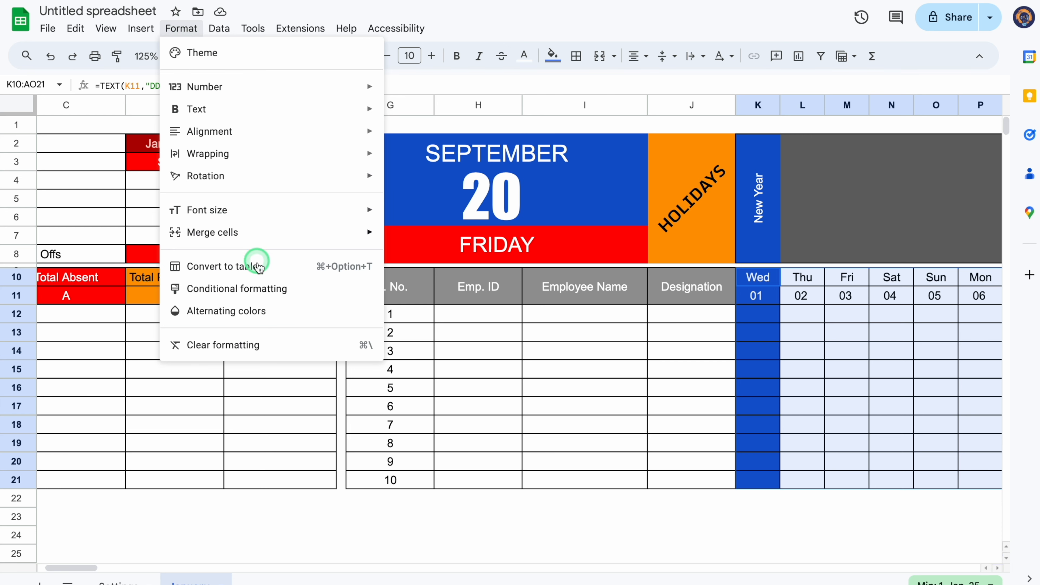
pyautogui.click(267, 288)
pyautogui.click(847, 371)
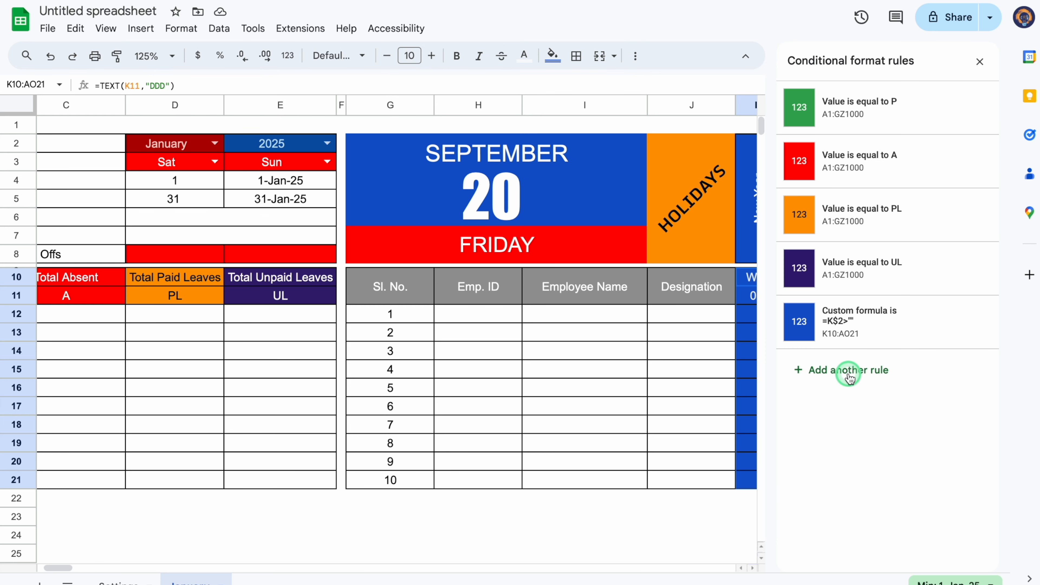
pyautogui.click(880, 243)
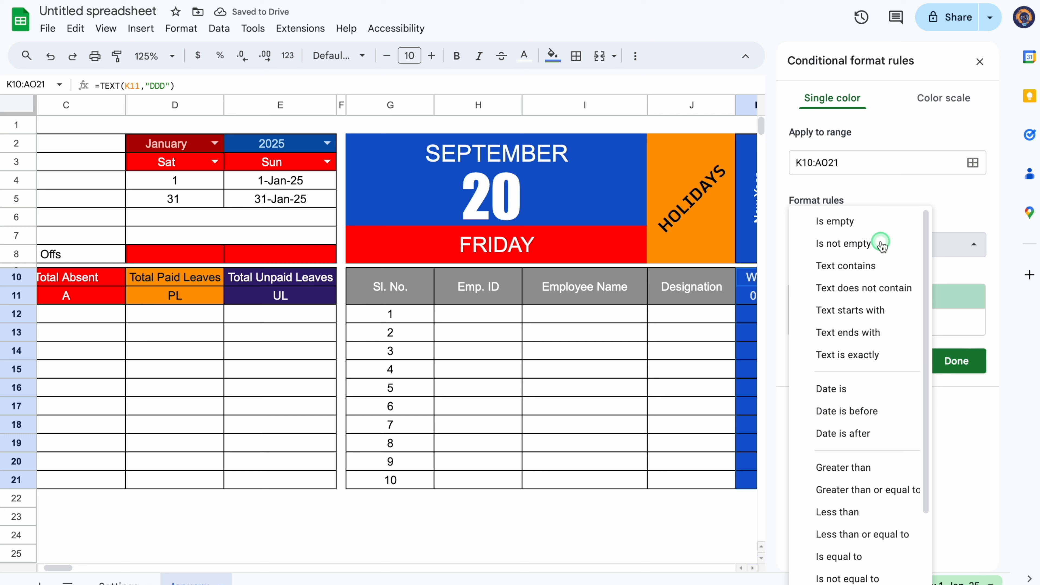
pyautogui.moveTo(927, 246); pyautogui.dragTo(940, 400)
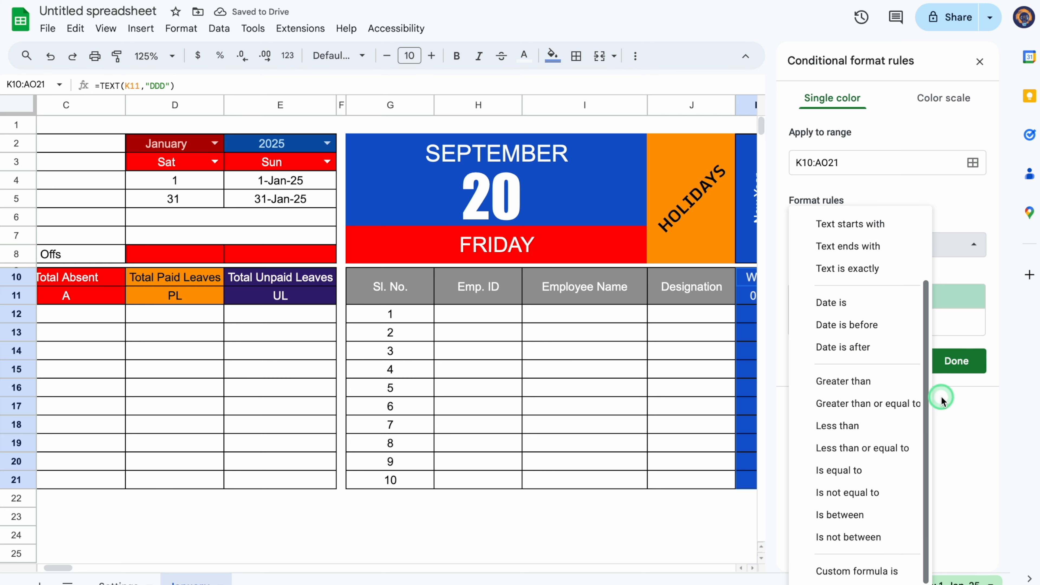
pyautogui.click(851, 570)
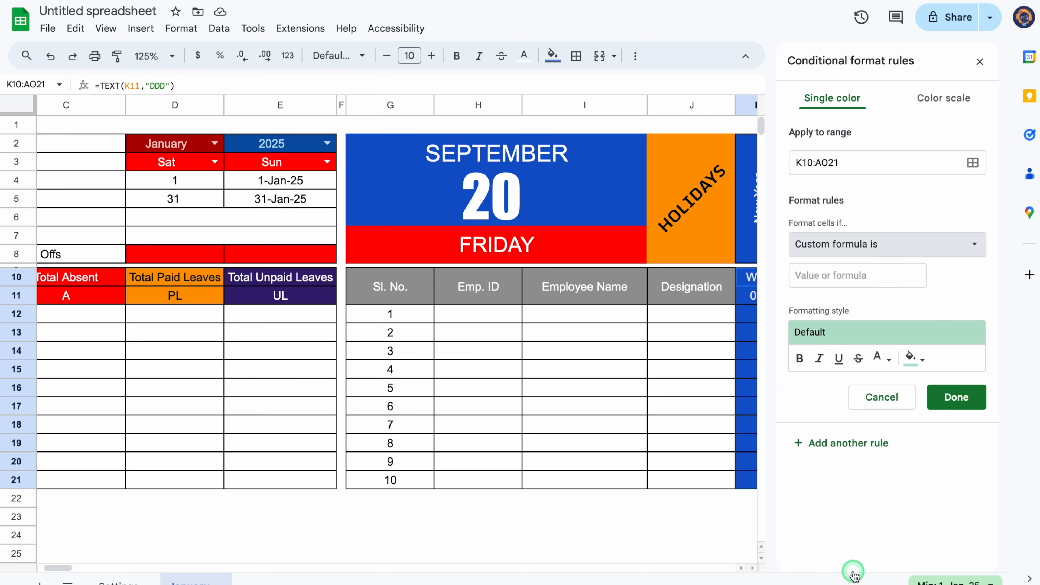
# - Begin the new rule's custom formula with =K$10= so it tests the weekday name above each date
pyautogui.click(841, 283)
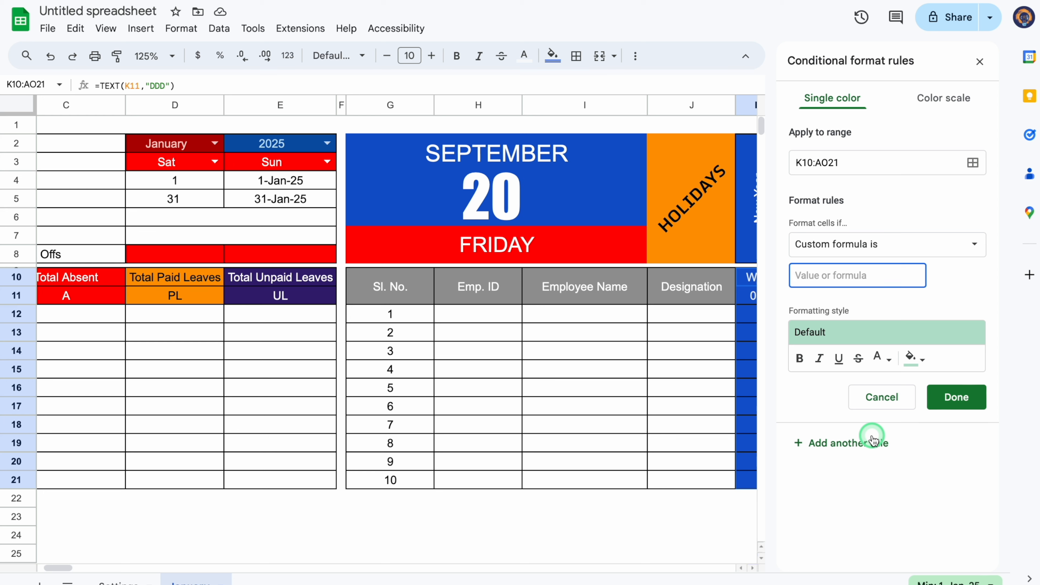
pyautogui.moveTo(68, 569); pyautogui.dragTo(73, 570)
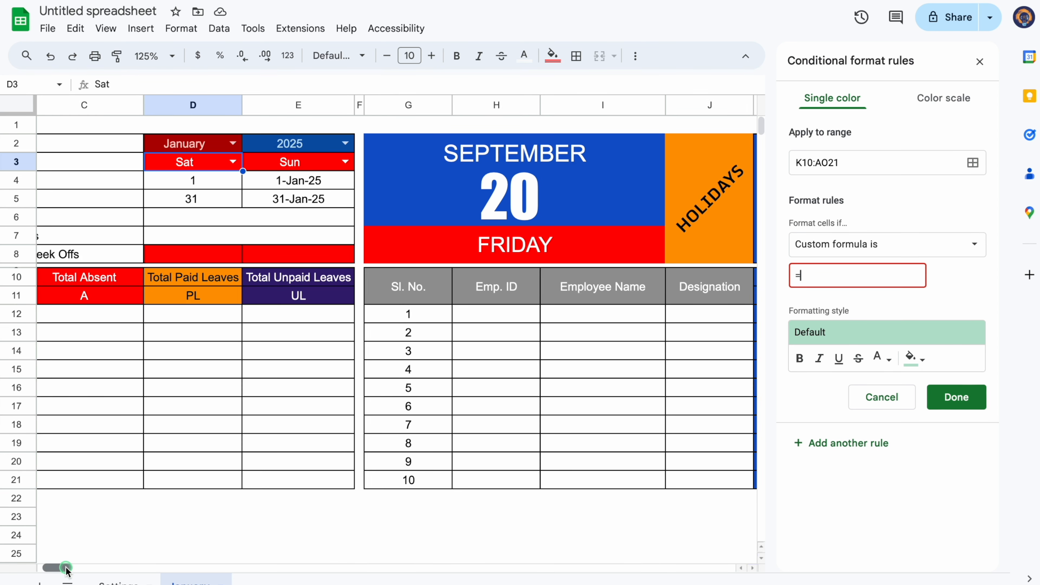
pyautogui.click(609, 279)
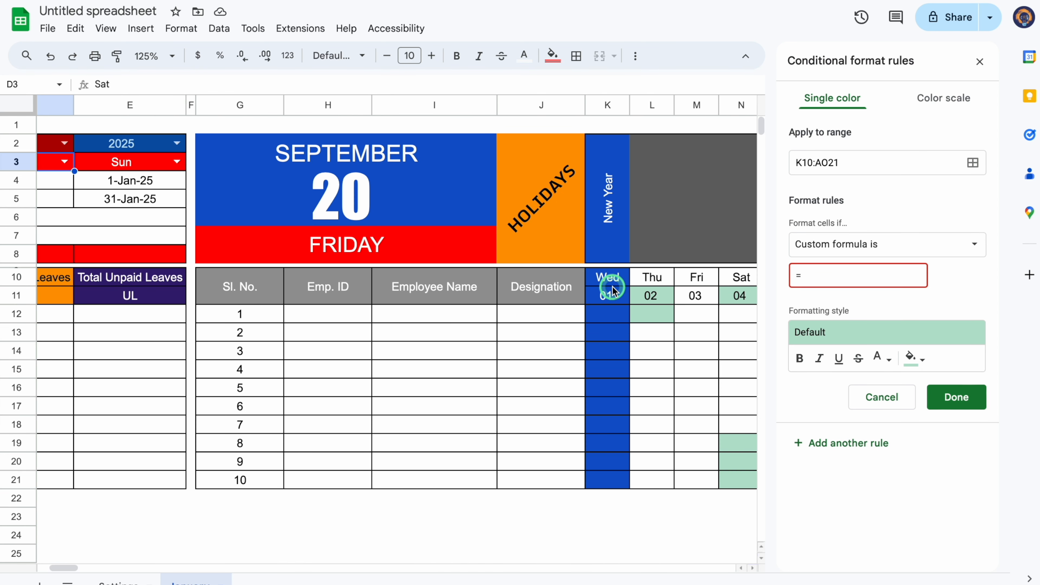
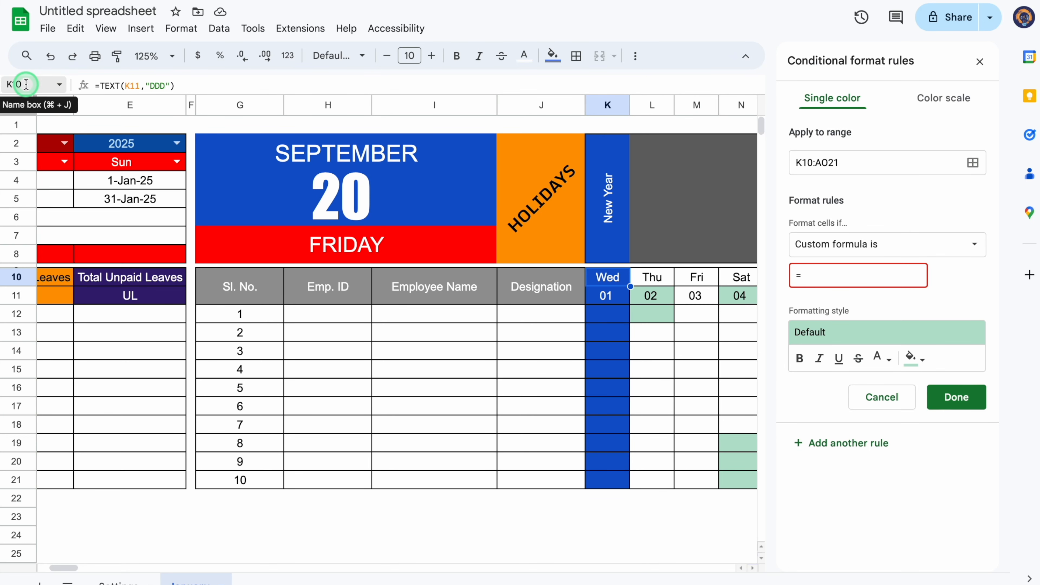
pyautogui.click(829, 282)
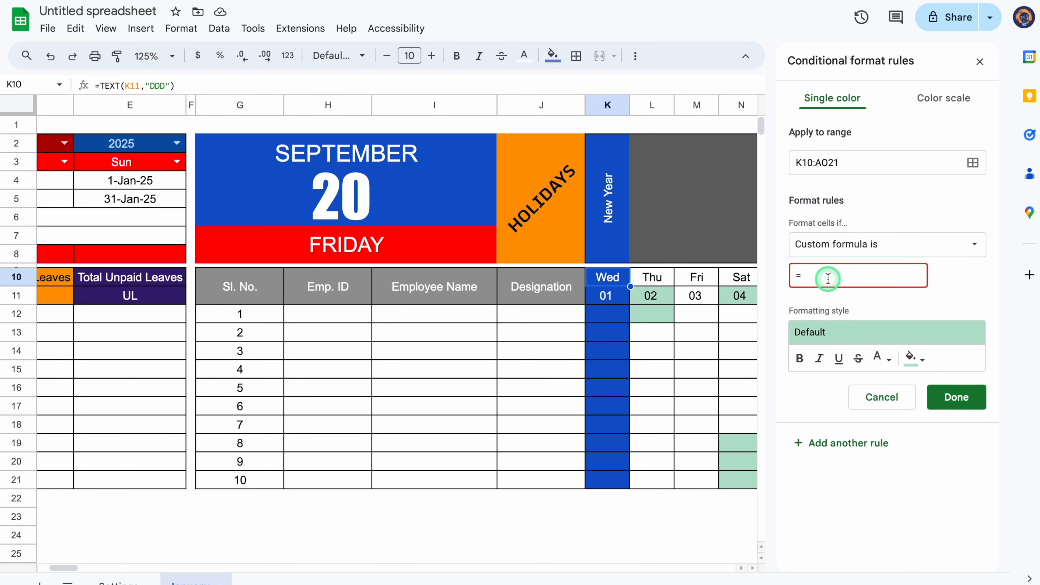
pyautogui.write('K')
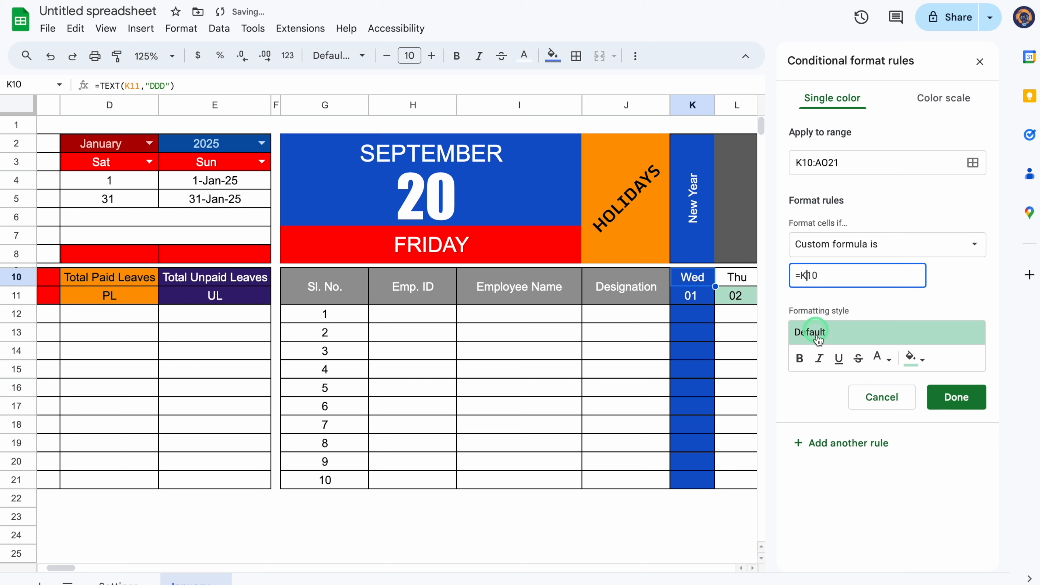
pyautogui.write('$')
pyautogui.click(888, 302)
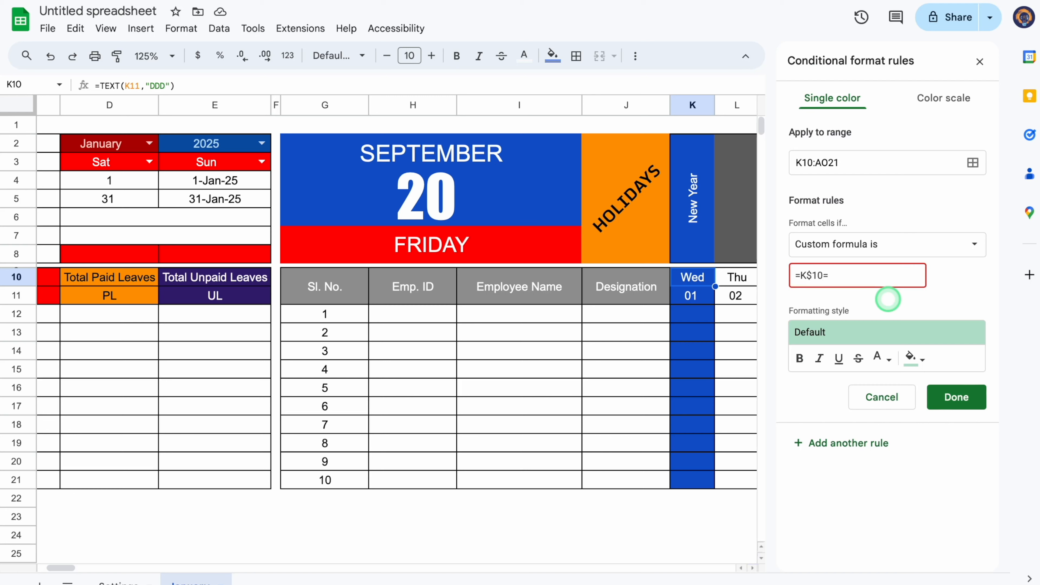
# - Complete the custom formula as =K$10=$D$3, comparing the weekday with the locked first week-off cell
pyautogui.click(113, 164)
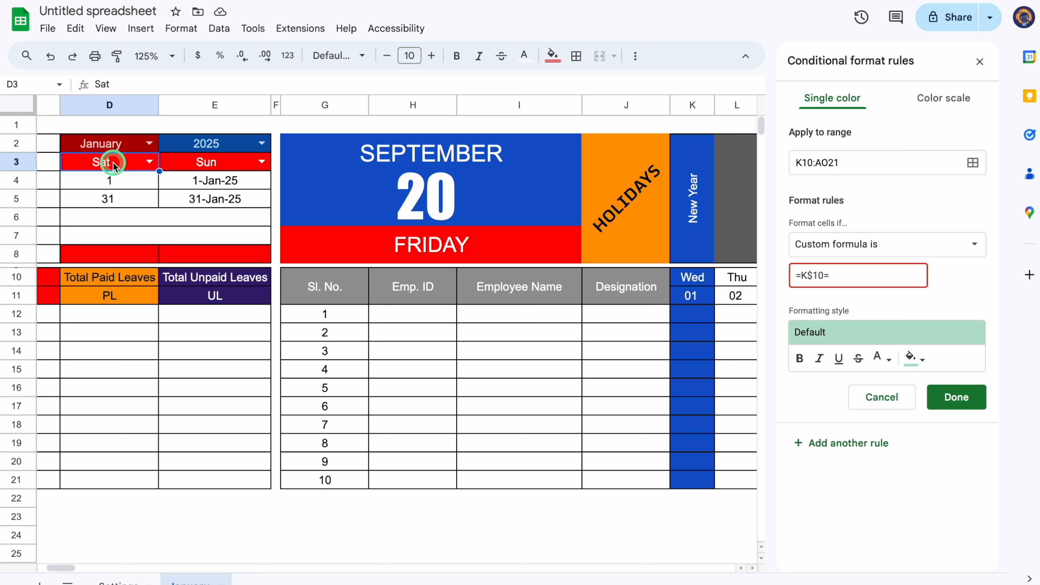
pyautogui.click(857, 274)
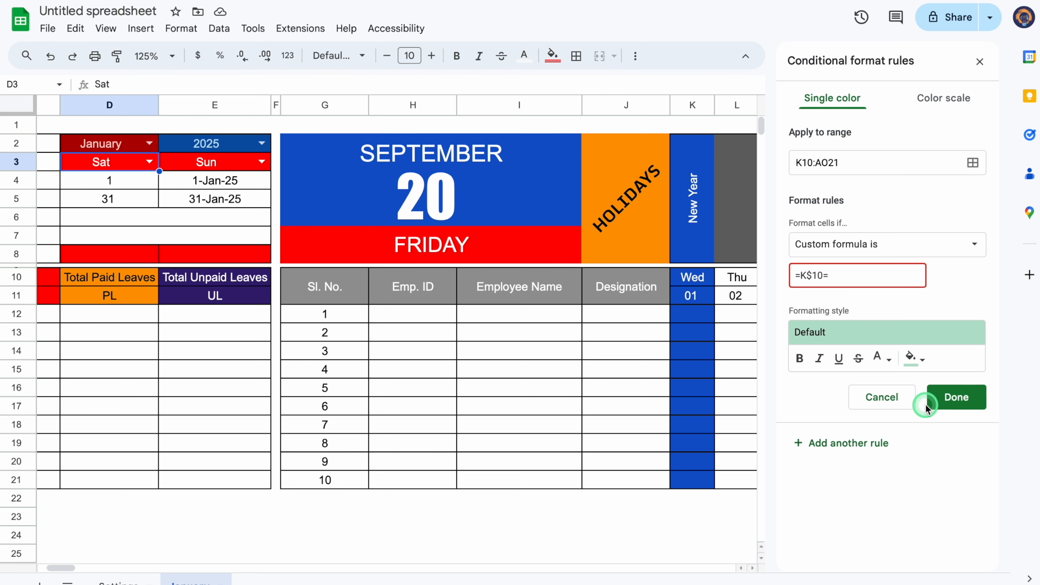
pyautogui.write('D3')
pyautogui.click(829, 275)
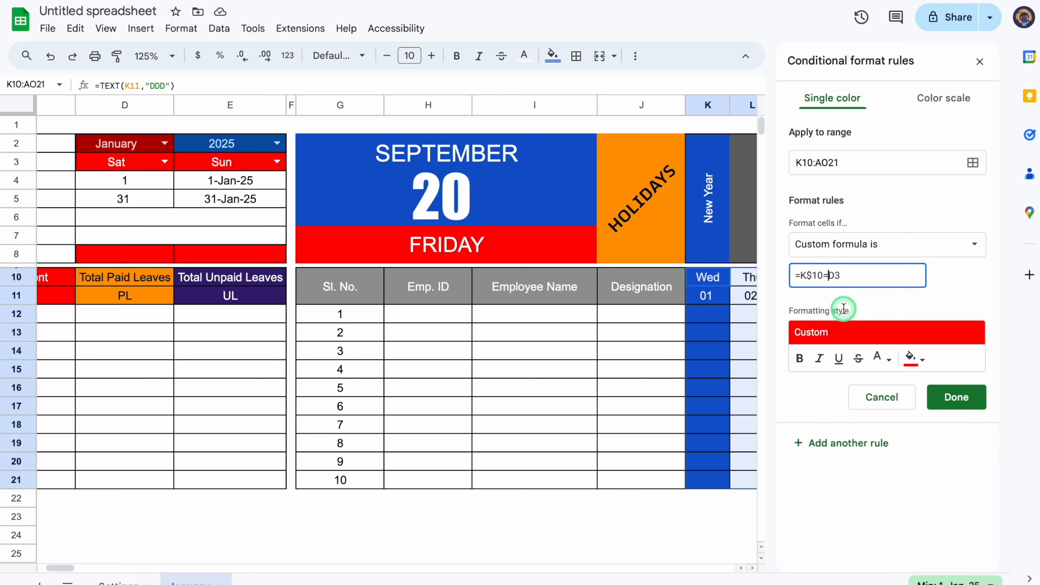
pyautogui.write('$')
pyautogui.press('Right')
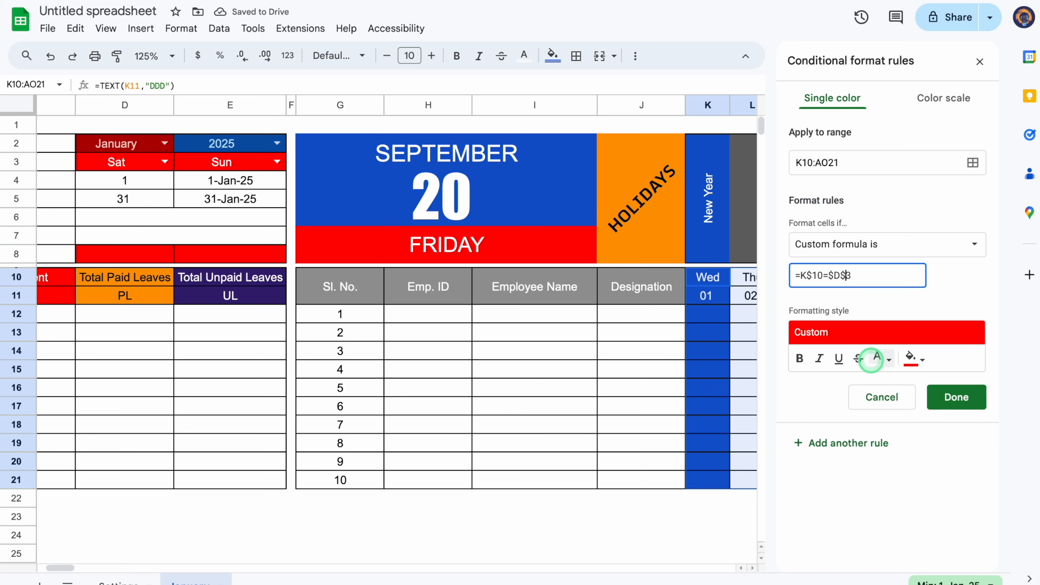
# - Format the first week-off rule with white text on its red fill, save it and close the rules
pyautogui.click(870, 360)
pyautogui.click(792, 166)
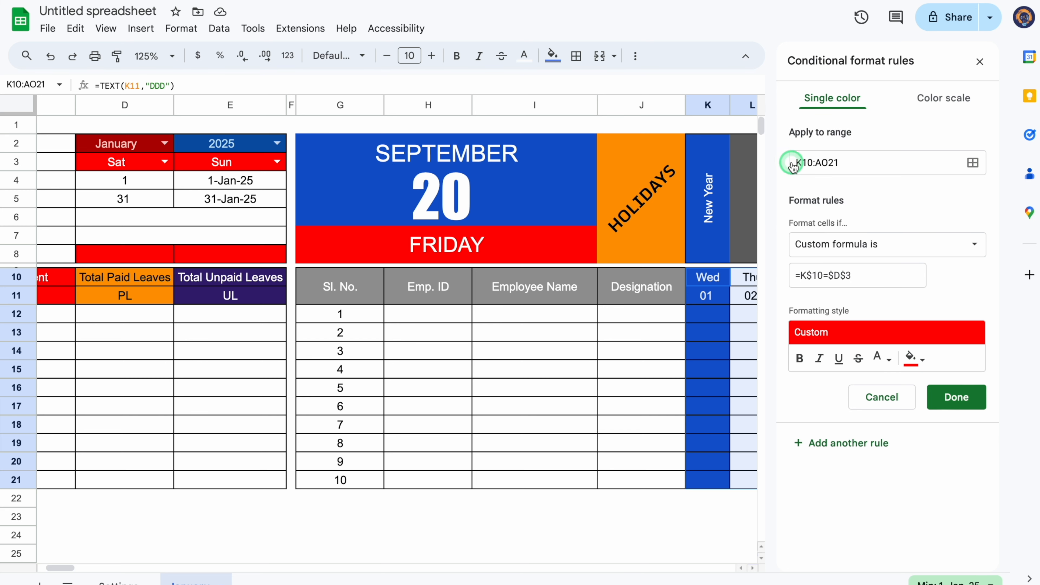
pyautogui.click(880, 359)
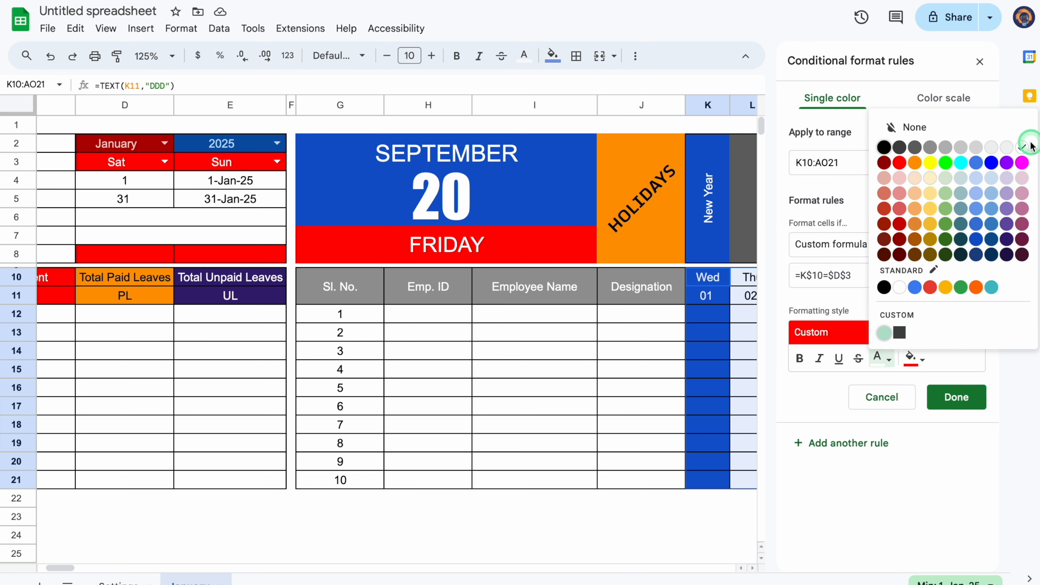
pyautogui.click(1026, 146)
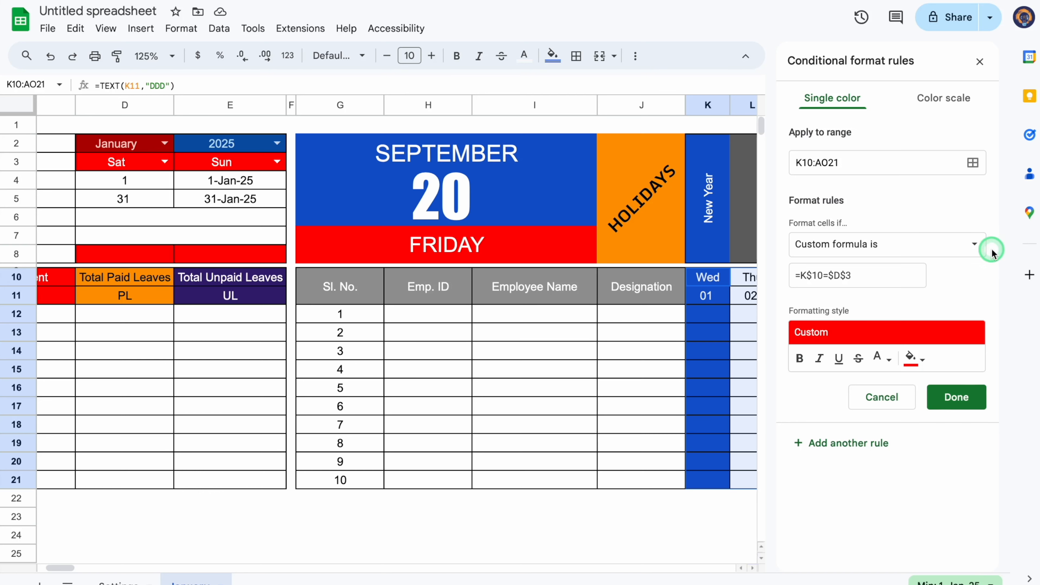
pyautogui.click(956, 396)
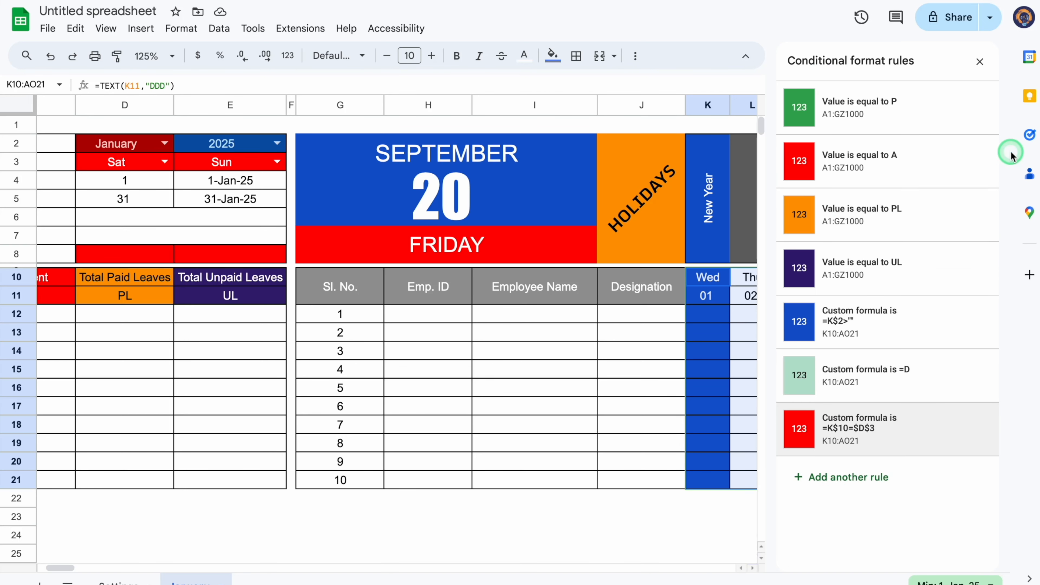
pyautogui.click(979, 62)
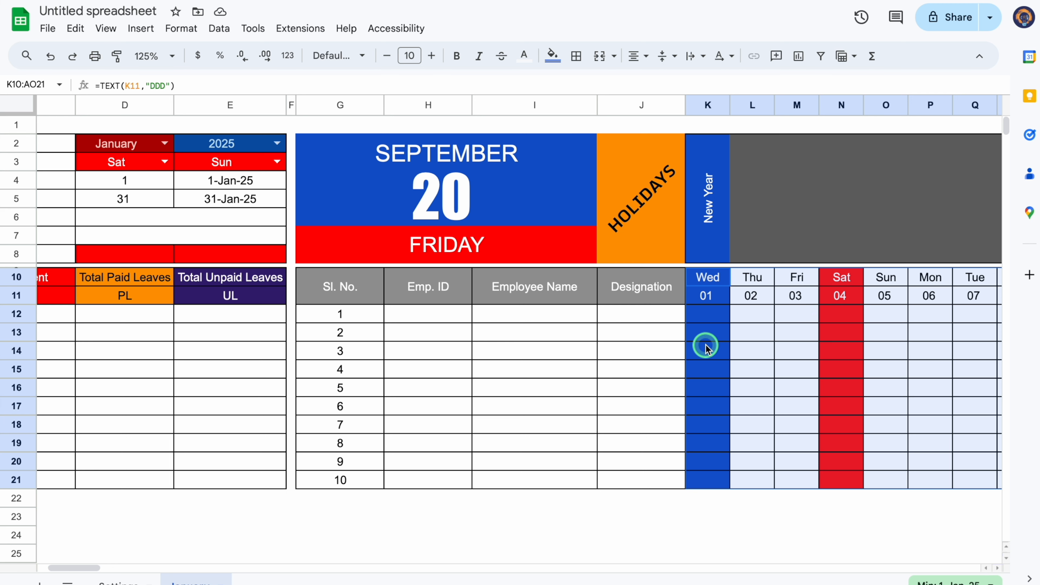
# - Add a further conditional formatting rule to K10:AO21 for the second week off, using a custom formula condition
pyautogui.click(180, 29)
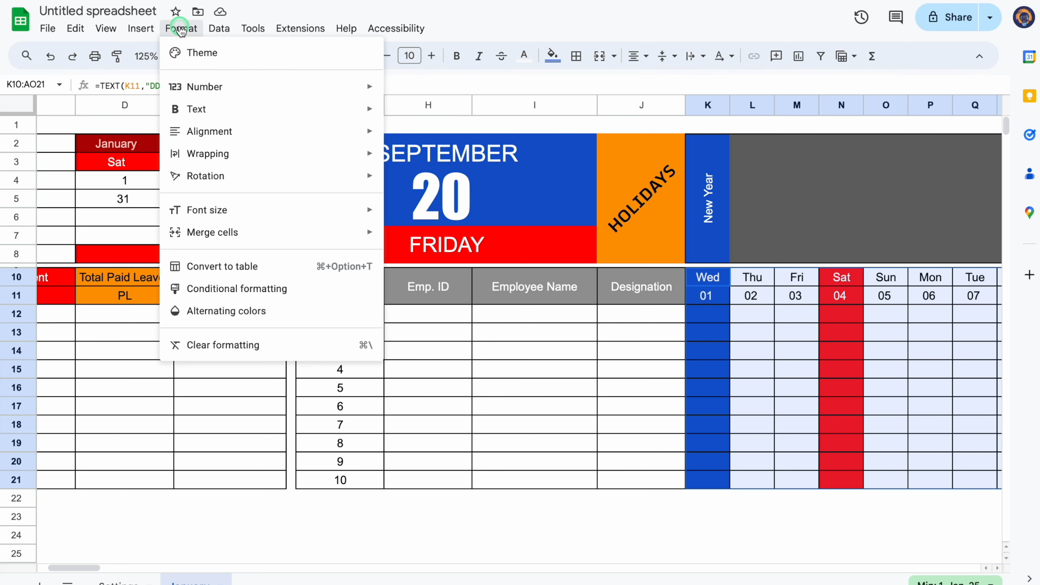
pyautogui.click(238, 288)
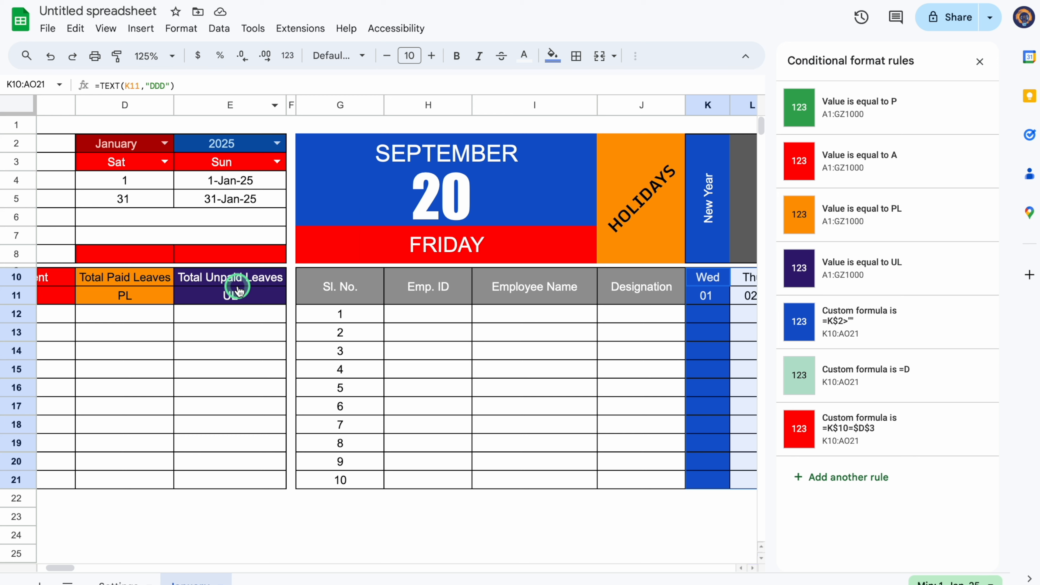
pyautogui.click(835, 480)
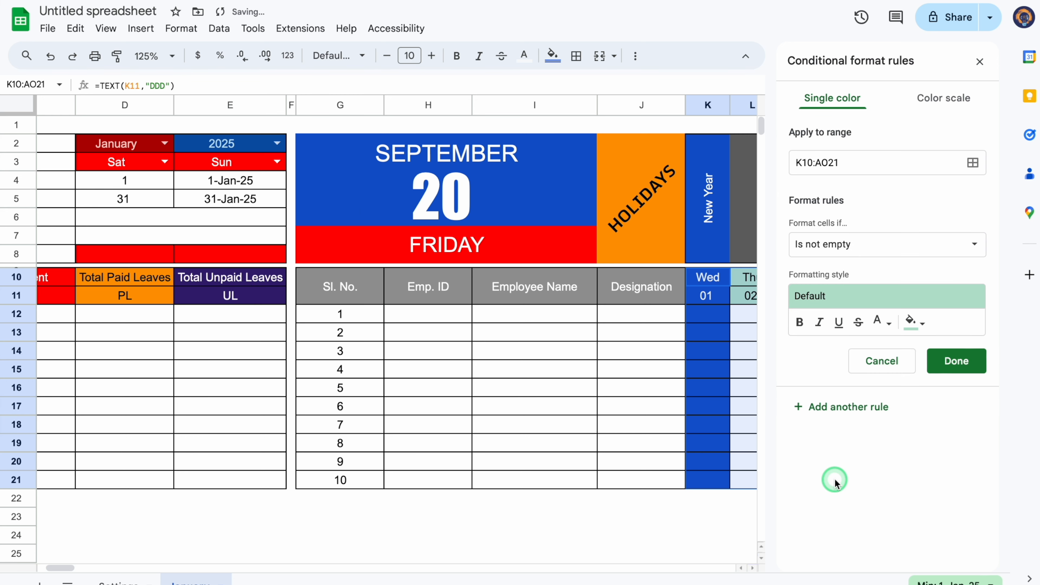
pyautogui.click(880, 244)
pyautogui.scroll(-2, 921, 369)
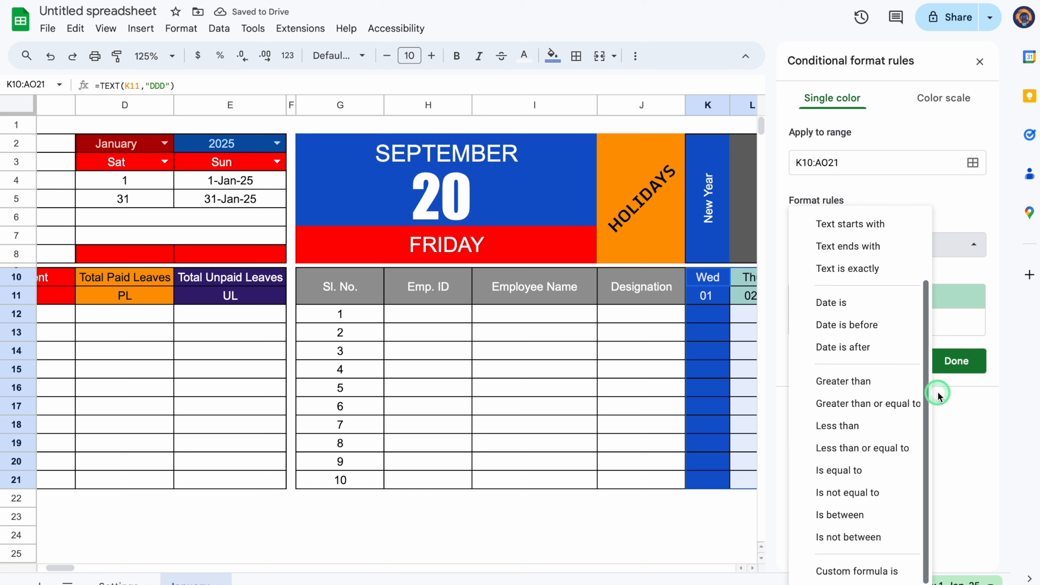
pyautogui.click(854, 572)
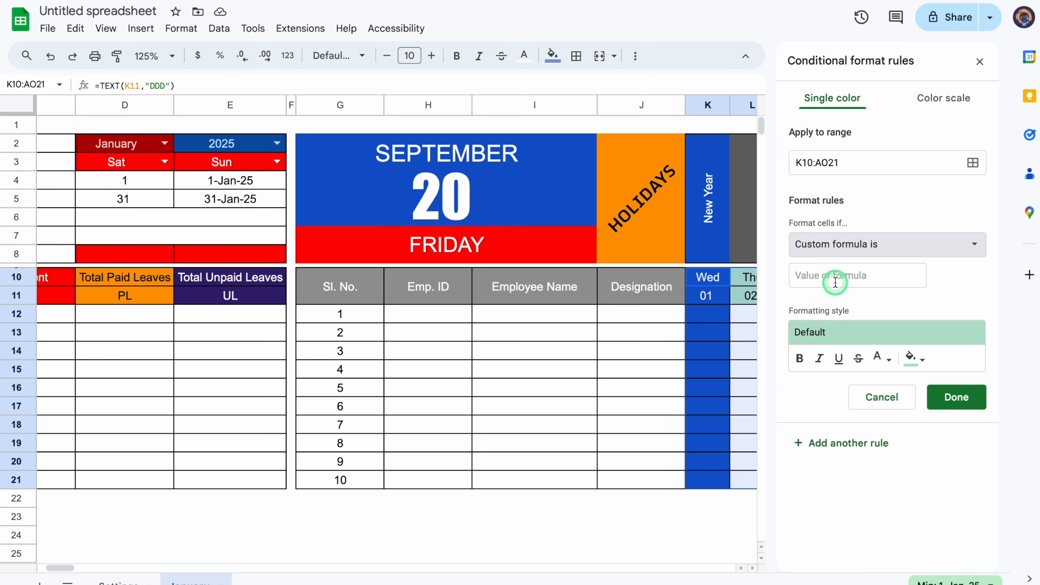
# - Start the second week-off rule's formula with =K$10=, locking only the weekday row
pyautogui.click(836, 277)
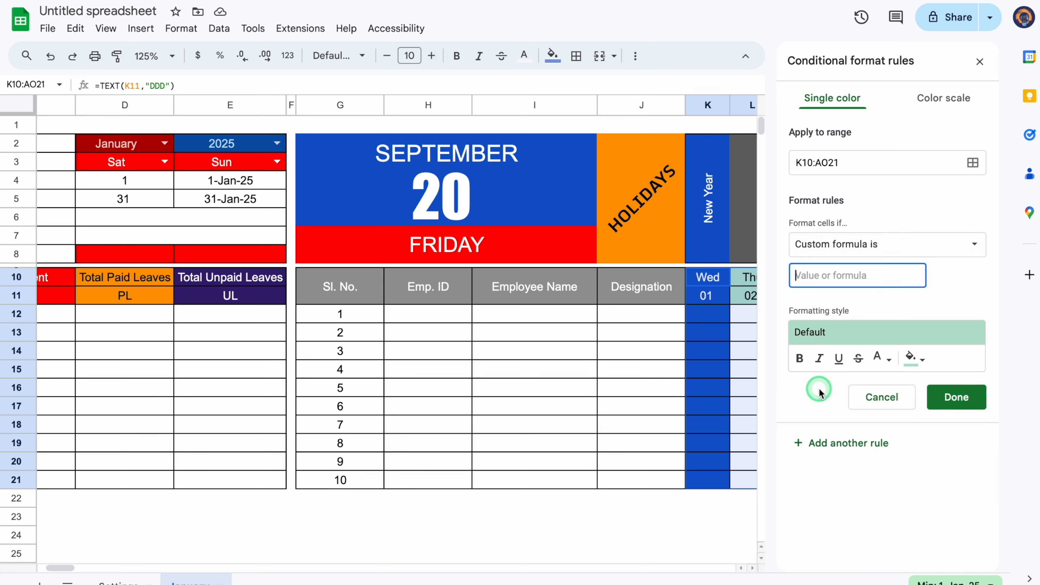
pyautogui.click(708, 282)
pyautogui.click(837, 273)
pyautogui.click(846, 363)
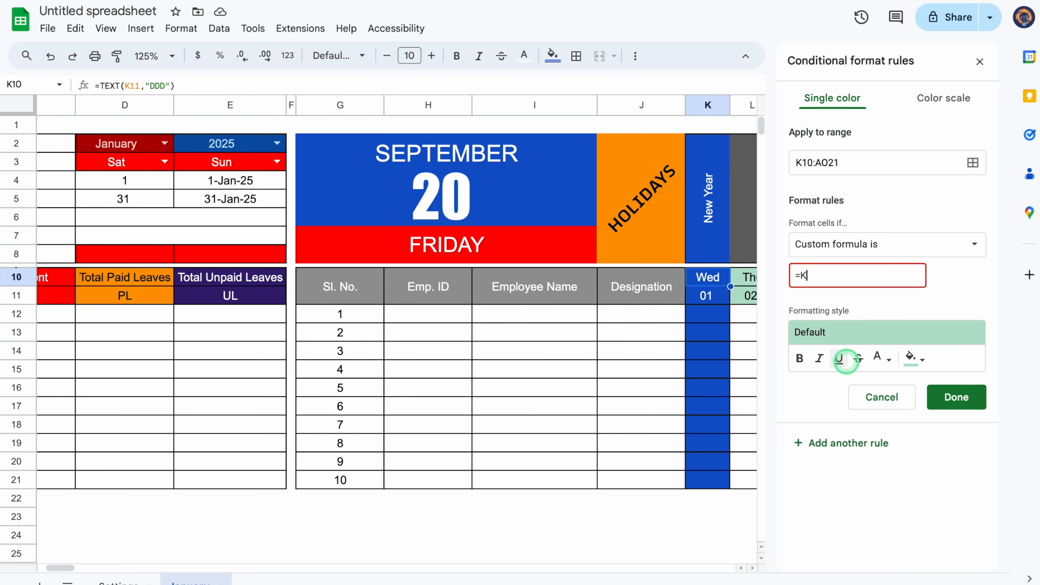
pyautogui.click(806, 274)
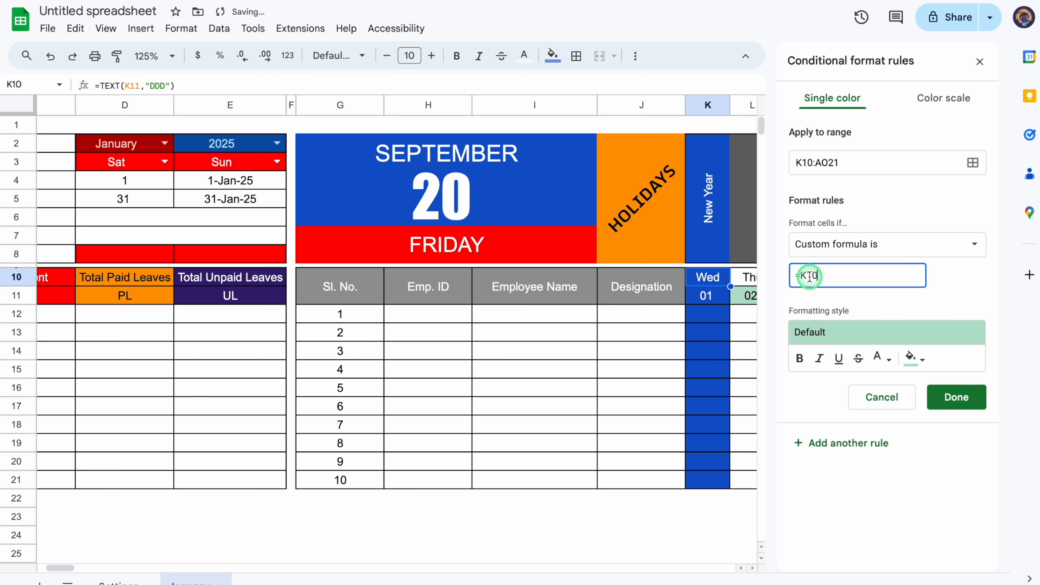
pyautogui.click(828, 381)
pyautogui.write('$')
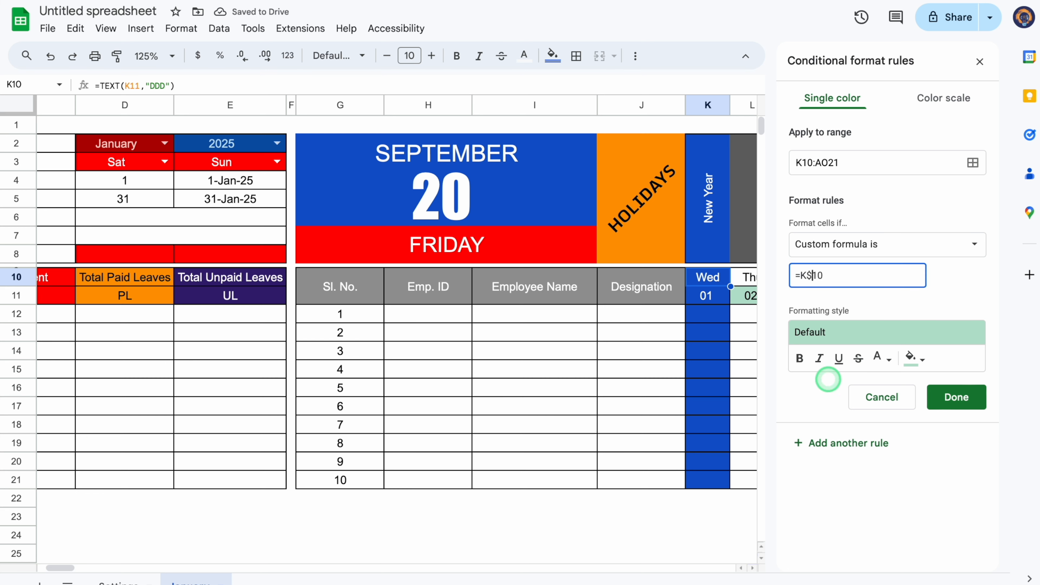
pyautogui.press('End')
pyautogui.write('=')
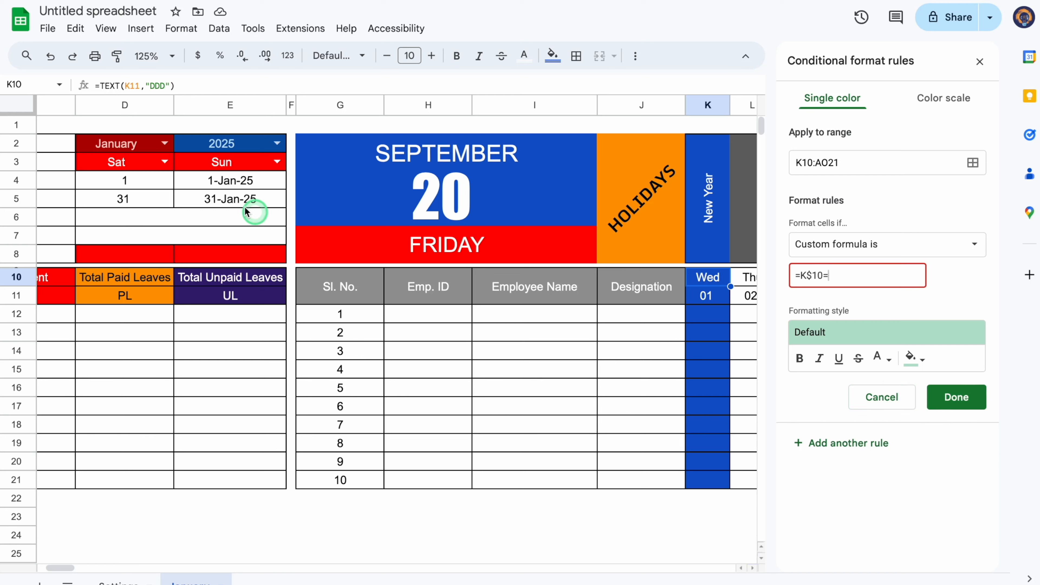
# - Complete the rule's formula as =K$10=$E$3, comparing the weekday with the locked second week-off cell
pyautogui.click(229, 163)
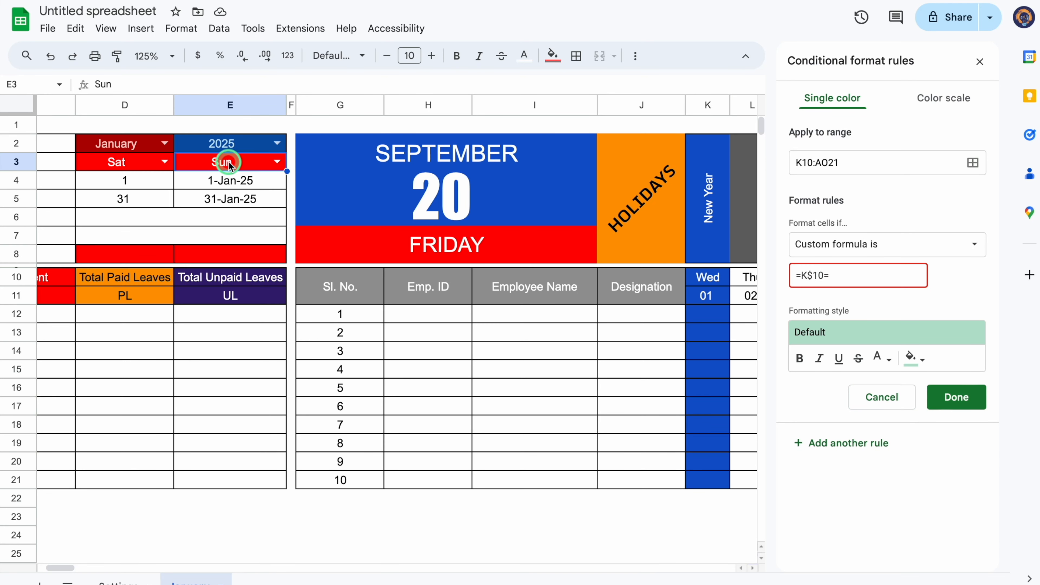
pyautogui.click(846, 278)
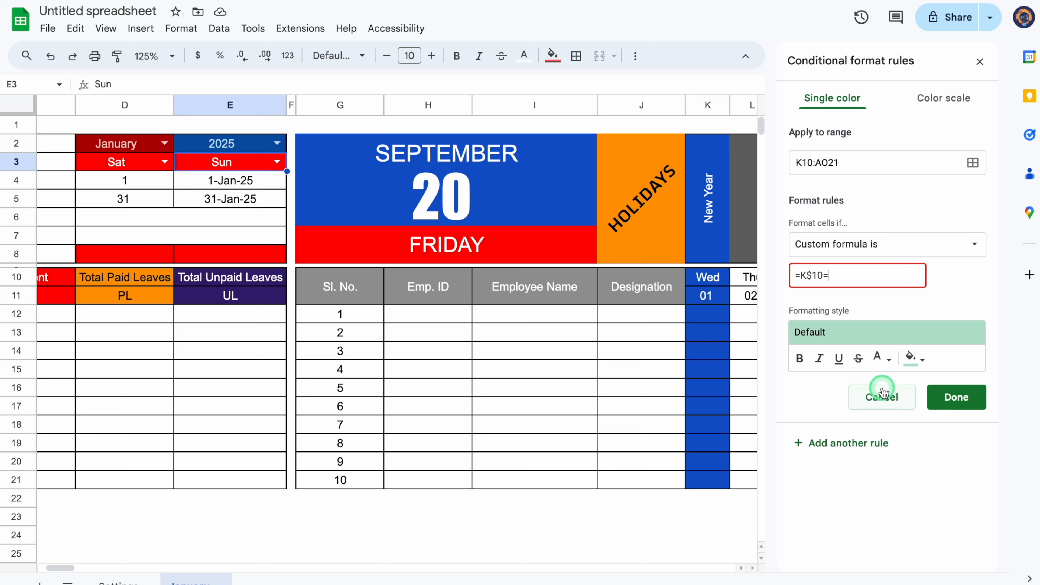
pyautogui.click(830, 275)
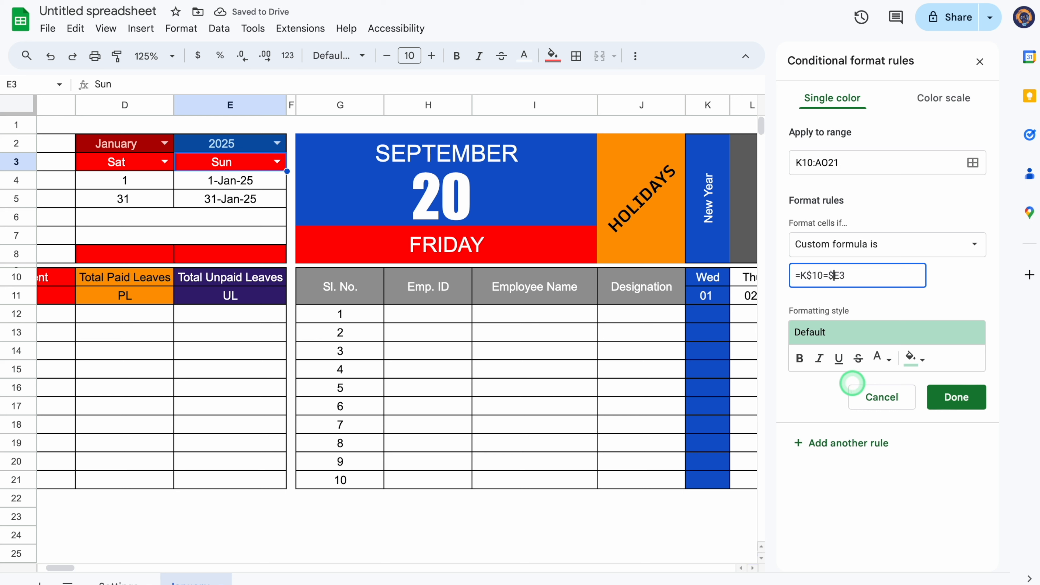
pyautogui.click(840, 276)
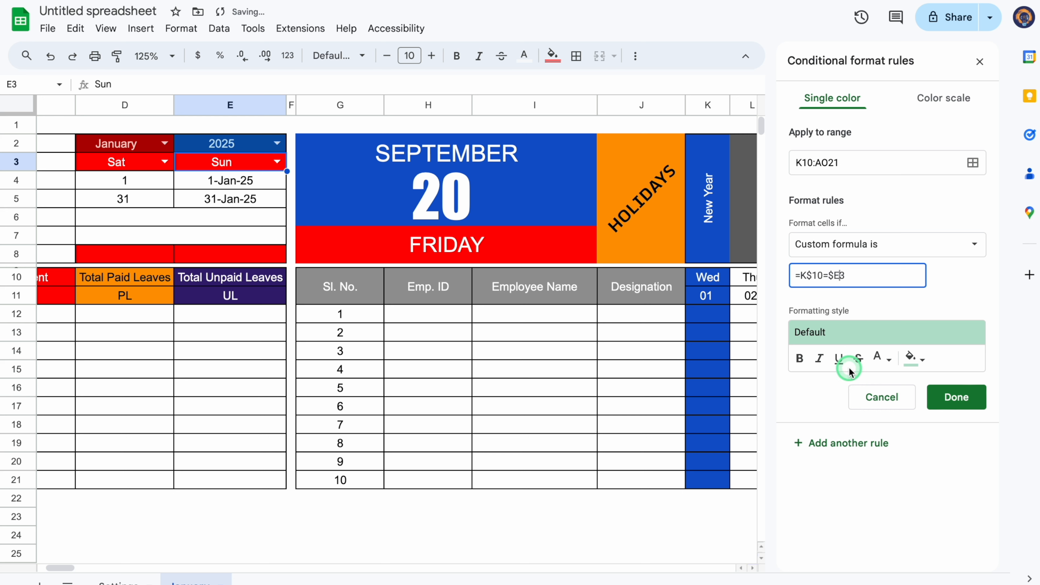
# - Give the second week-off rule a red fill with white text, save it and close the rules
pyautogui.click(914, 359)
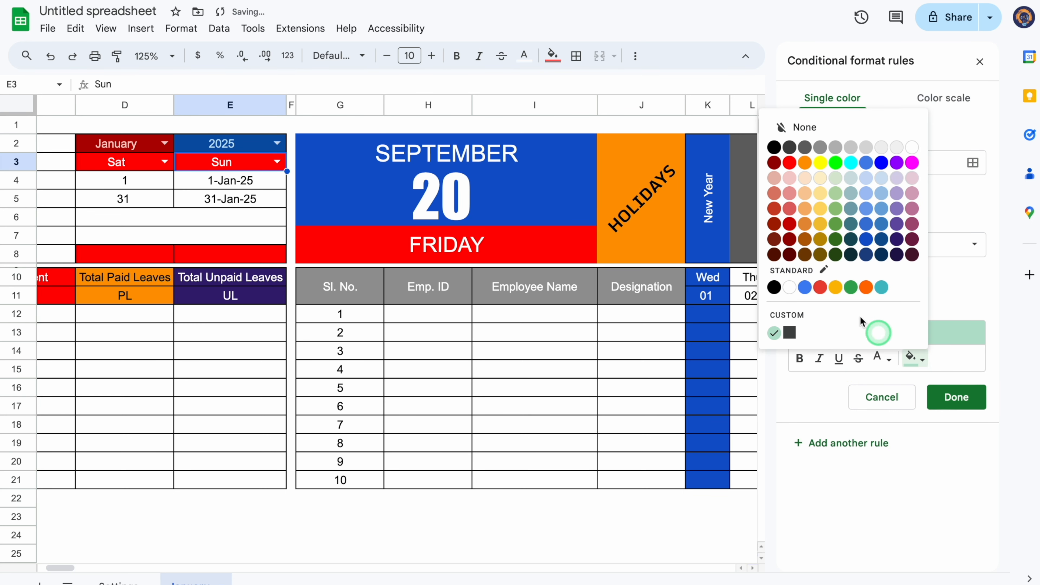
pyautogui.click(790, 163)
pyautogui.click(881, 358)
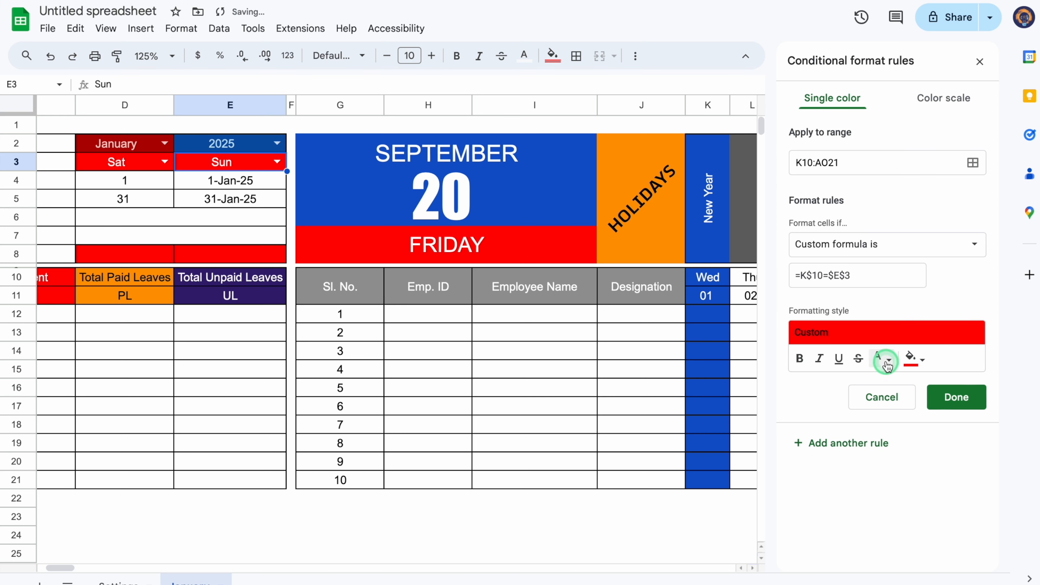
pyautogui.click(1014, 146)
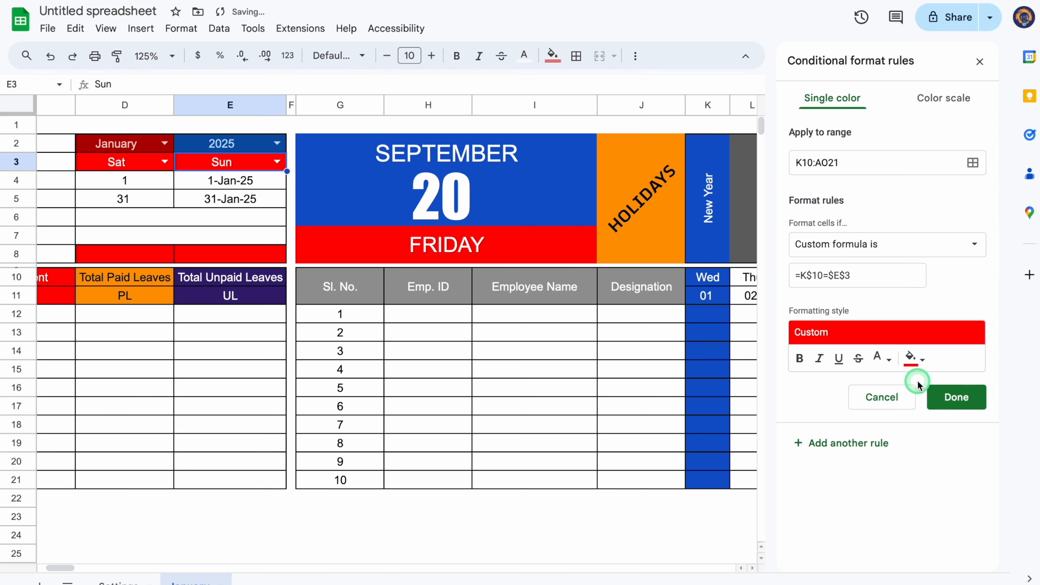
pyautogui.click(957, 397)
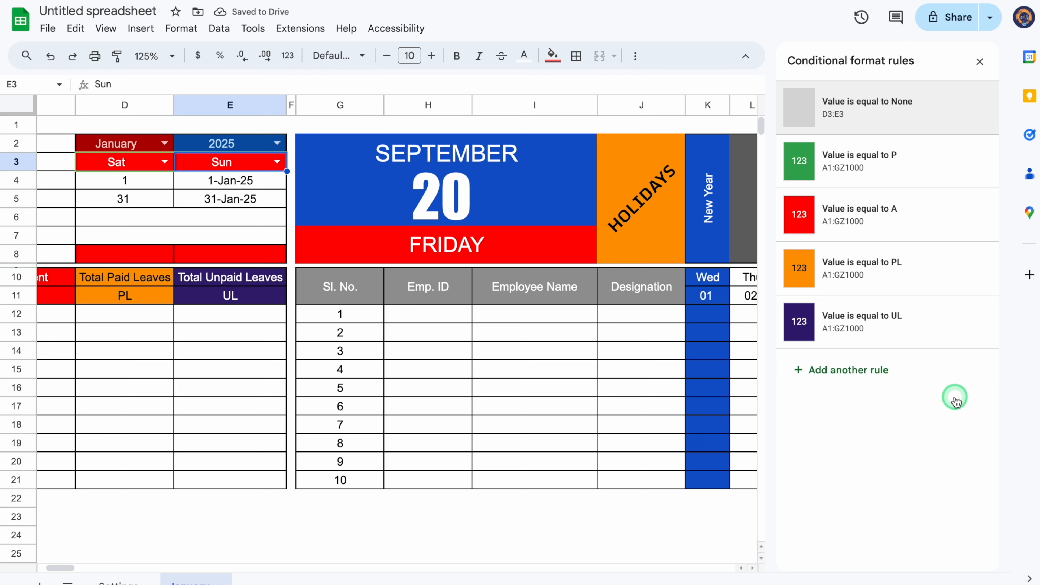
pyautogui.click(980, 61)
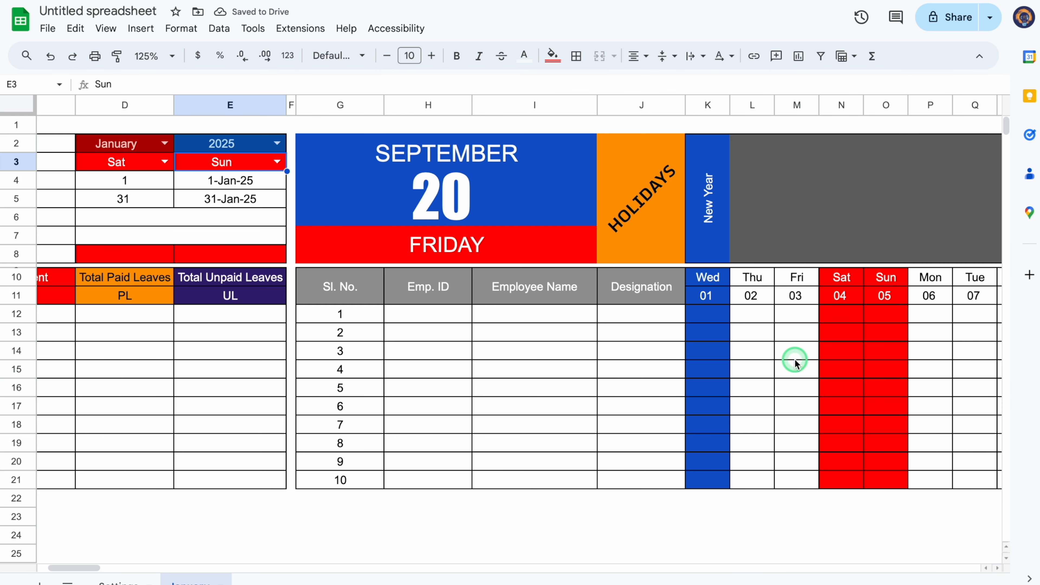
# - Test the highlighting by setting both week offs in D3 and E3 to None
pyautogui.click(164, 161)
pyautogui.click(128, 188)
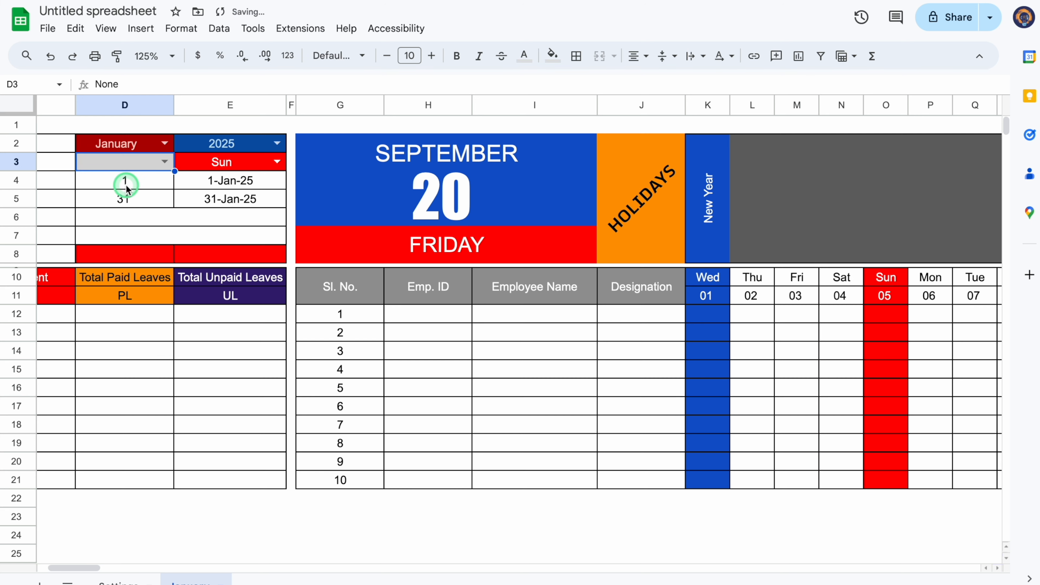
pyautogui.click(221, 163)
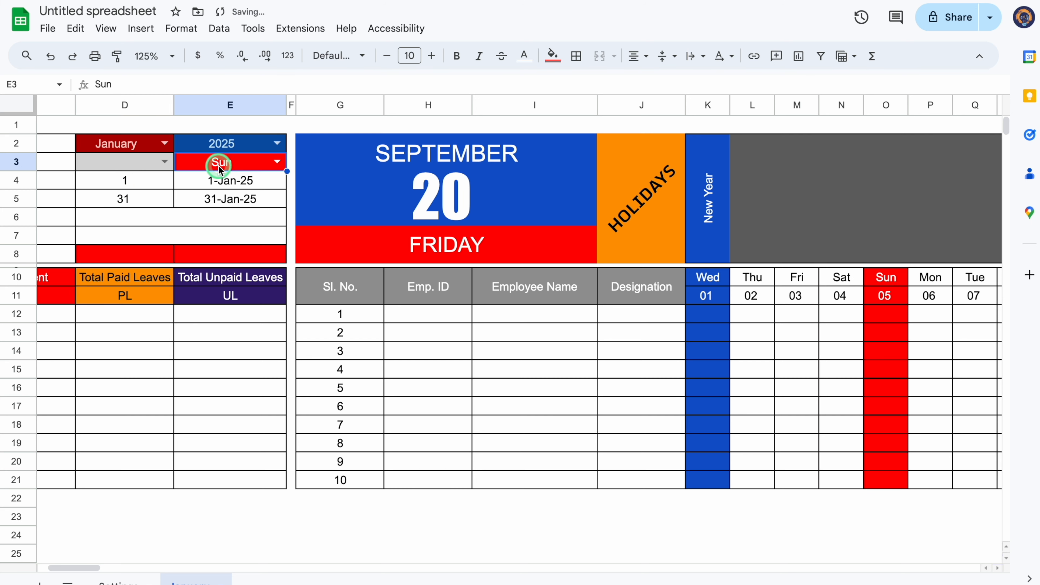
pyautogui.click(279, 164)
pyautogui.click(235, 182)
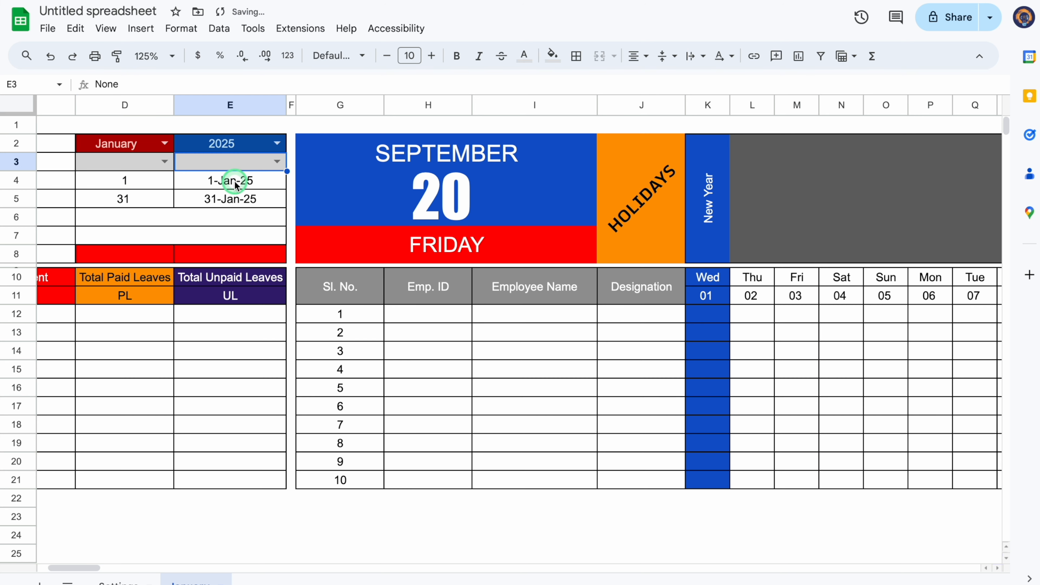
# - Test other week offs by setting D3 to Fri, and E3 first to Mon and then to Fri
pyautogui.click(171, 163)
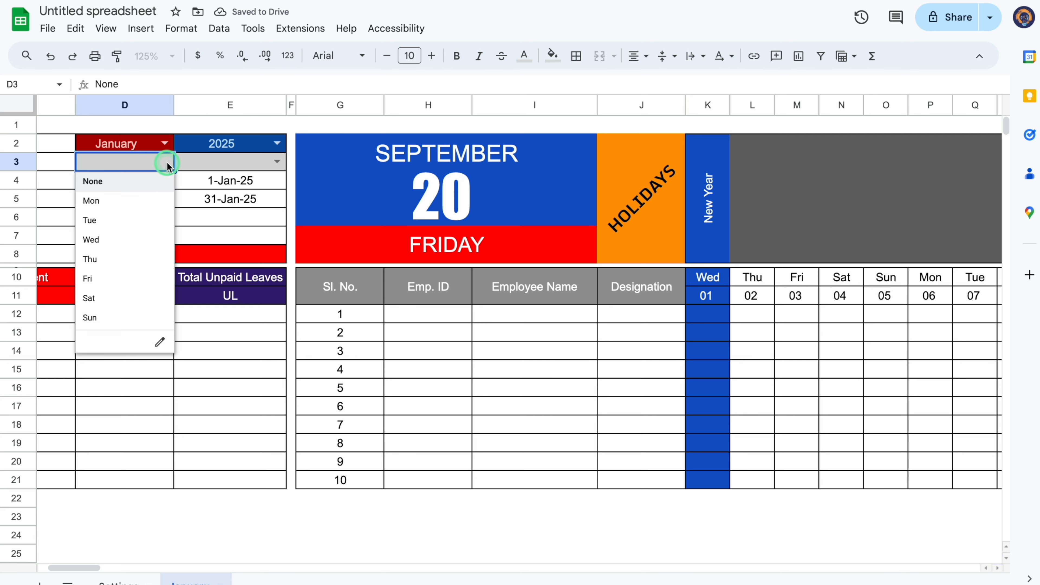
pyautogui.click(120, 279)
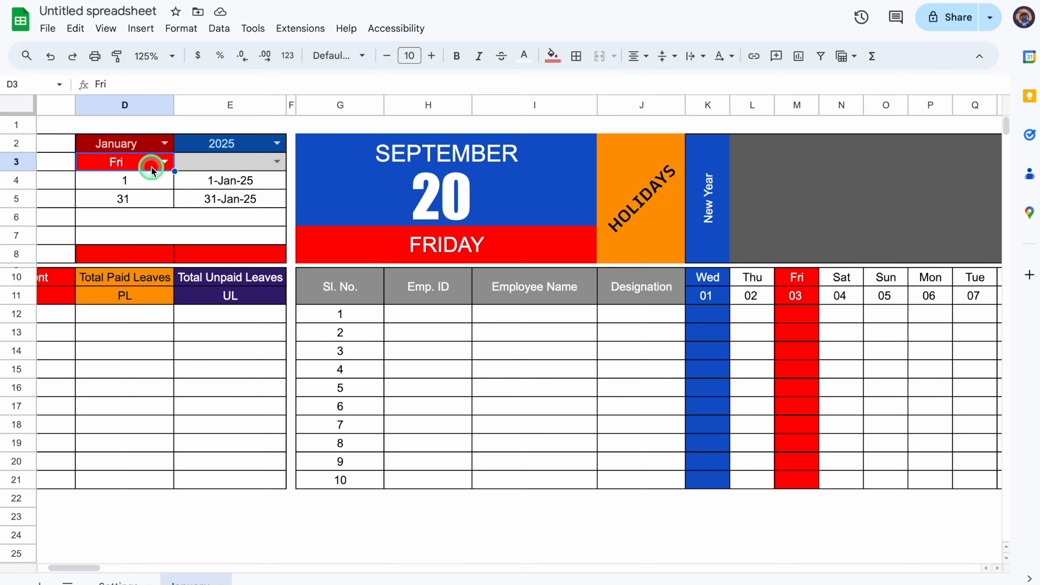
pyautogui.click(213, 166)
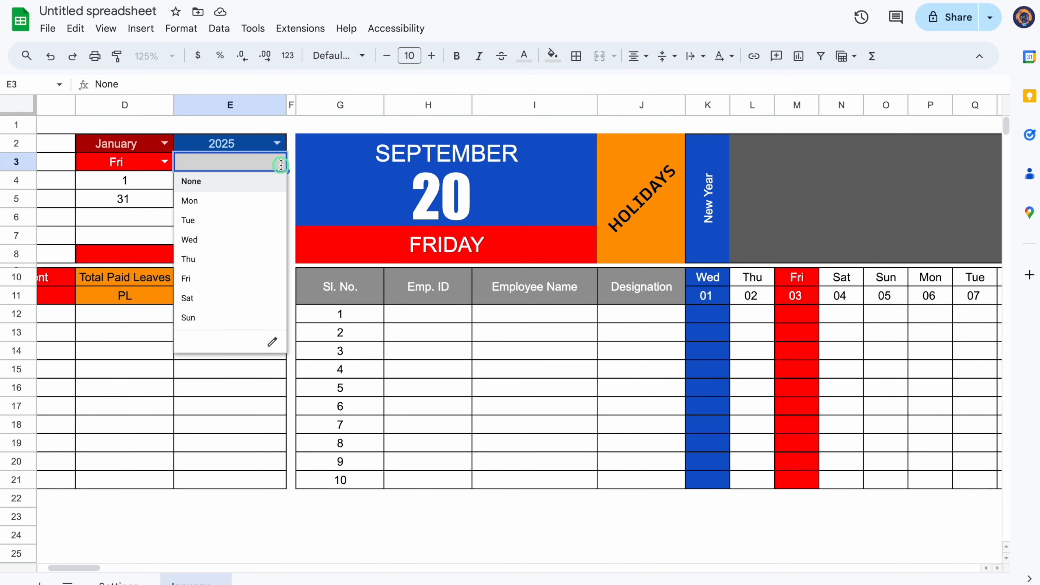
pyautogui.click(224, 199)
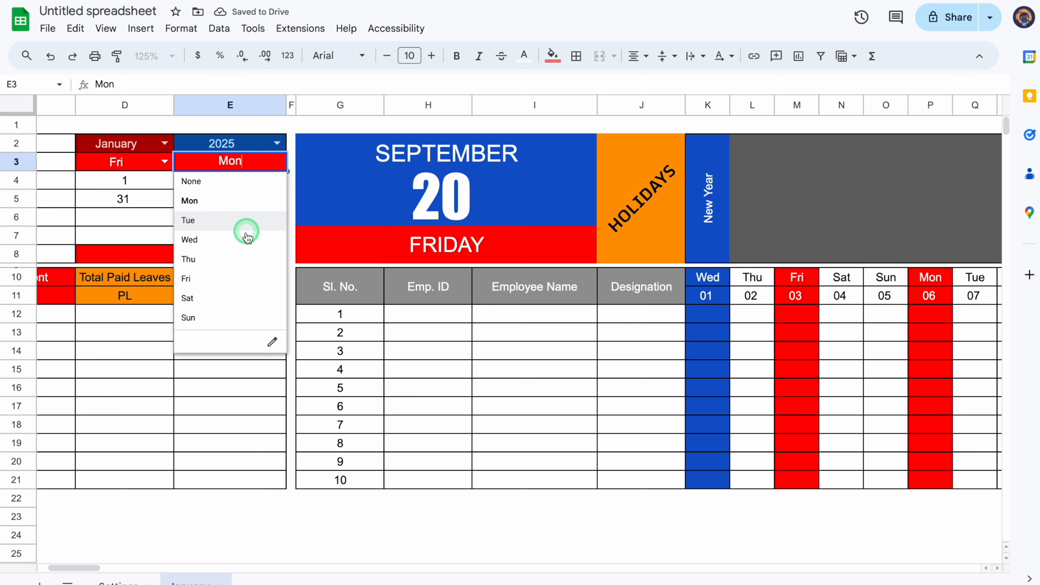
pyautogui.click(224, 279)
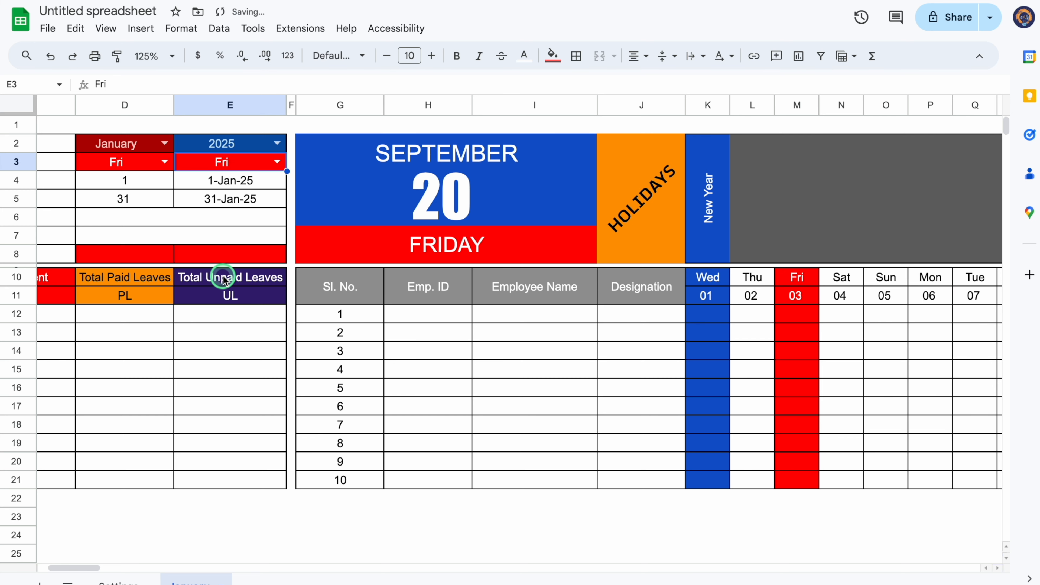
# - Set the week offs to Sat in D3 and Sun in E3
pyautogui.click(165, 162)
pyautogui.click(116, 298)
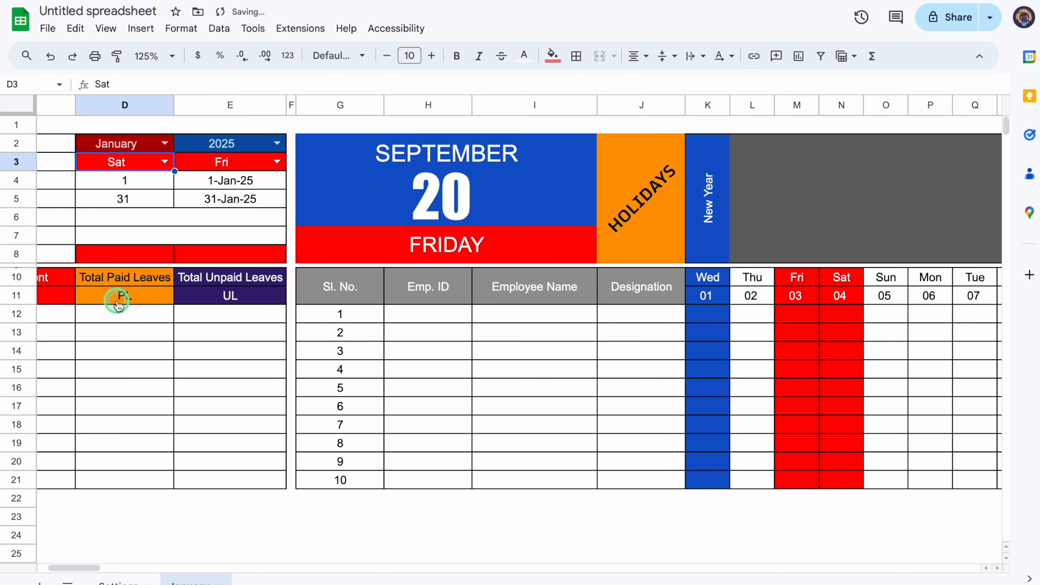
pyautogui.click(223, 172)
pyautogui.click(277, 161)
pyautogui.click(223, 319)
# - Start a COUNTIF formula in B12 under Total Present, using the column-locked range $K12:$AO12
pyautogui.moveTo(88, 568); pyautogui.dragTo(70, 567)
pyautogui.click(110, 317)
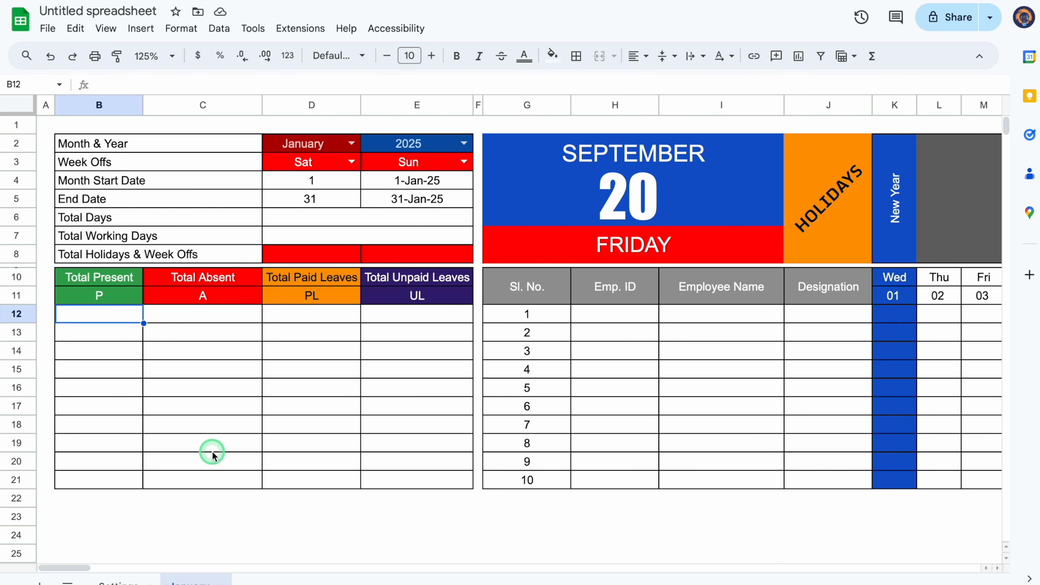
pyautogui.write('=counti')
pyautogui.press('Tab')
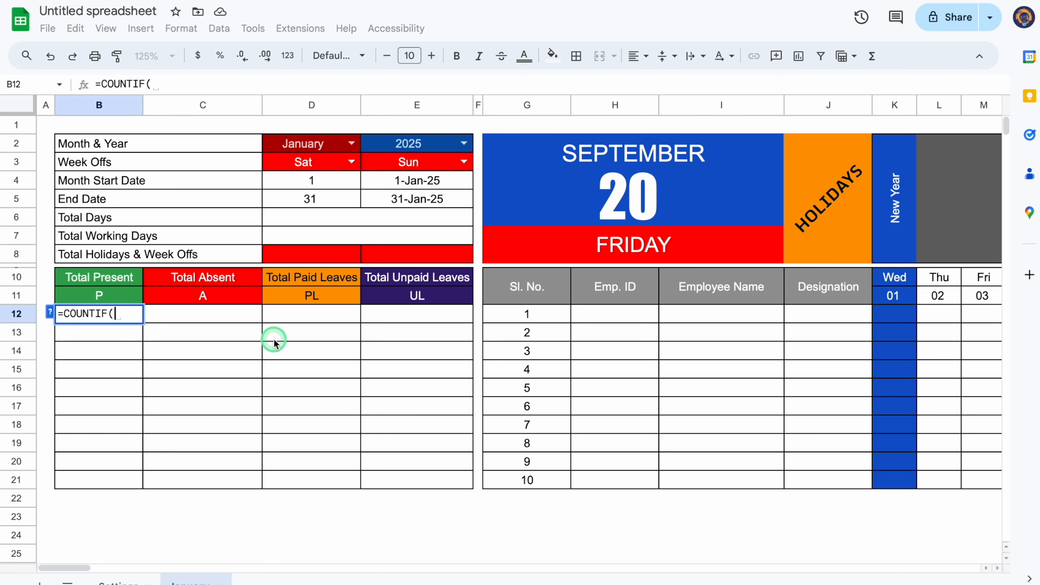
pyautogui.moveTo(894, 316); pyautogui.dragTo(640, 320)
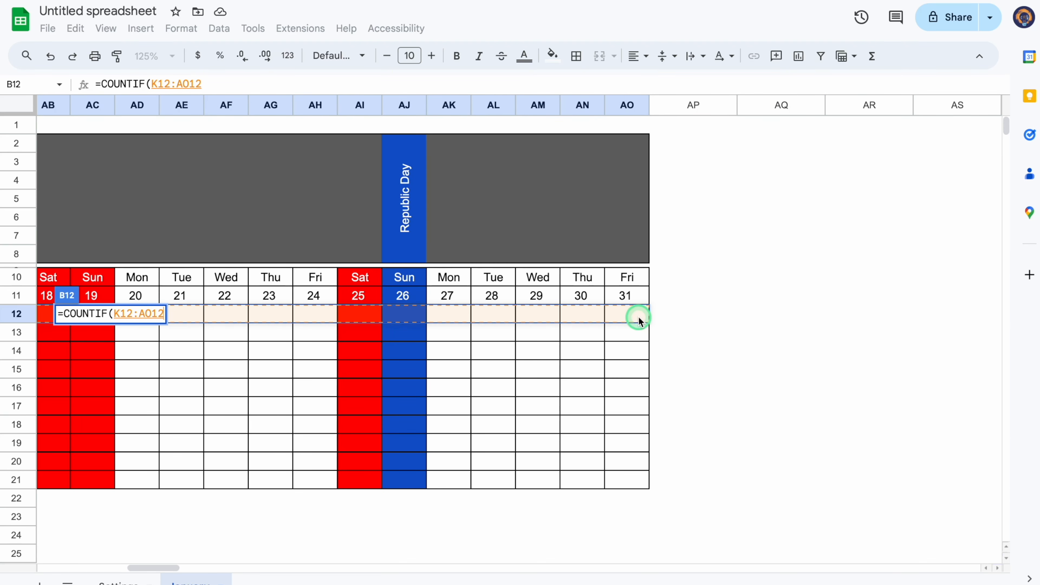
pyautogui.press('F4')
pyautogui.press('F4')
pyautogui.press('F4')
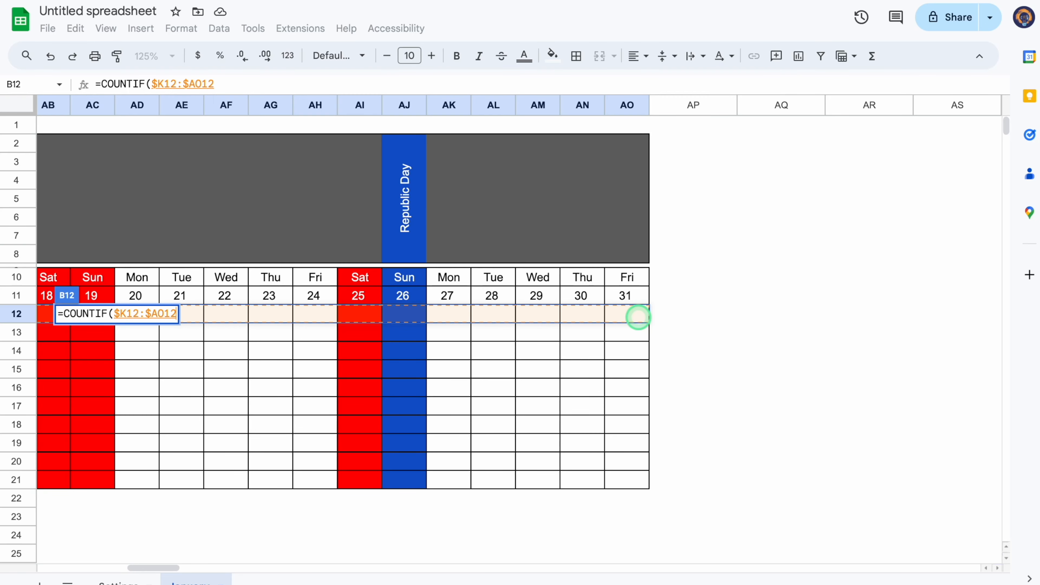
# - Complete the Total Present formula in B12 as =COUNTIF($K12:$AO12,B$11), using the row-locked code cell as the criterion
pyautogui.write(',')
pyautogui.moveTo(163, 569); pyautogui.dragTo(74, 571)
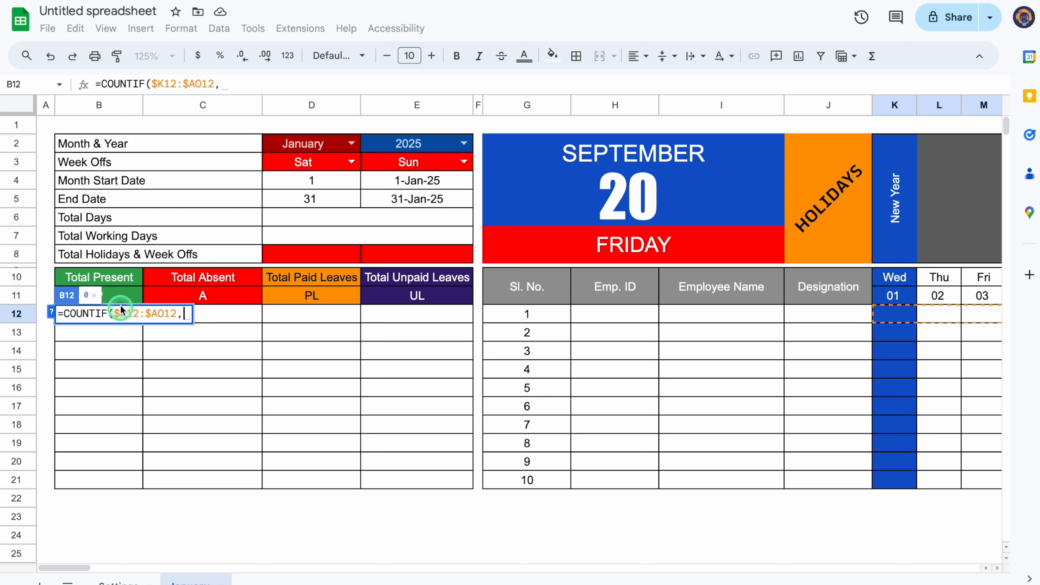
pyautogui.click(121, 295)
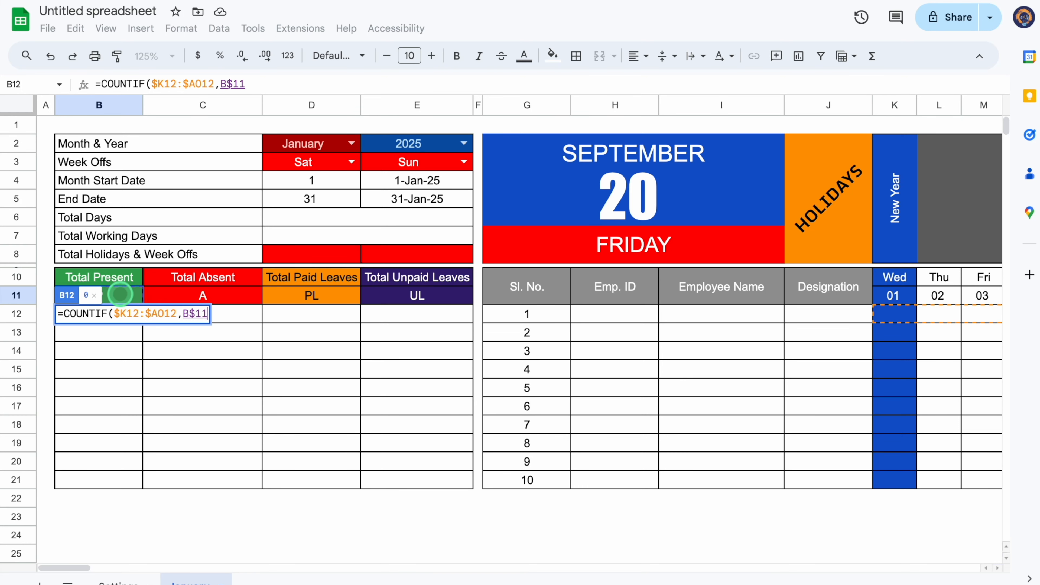
pyautogui.write(')')
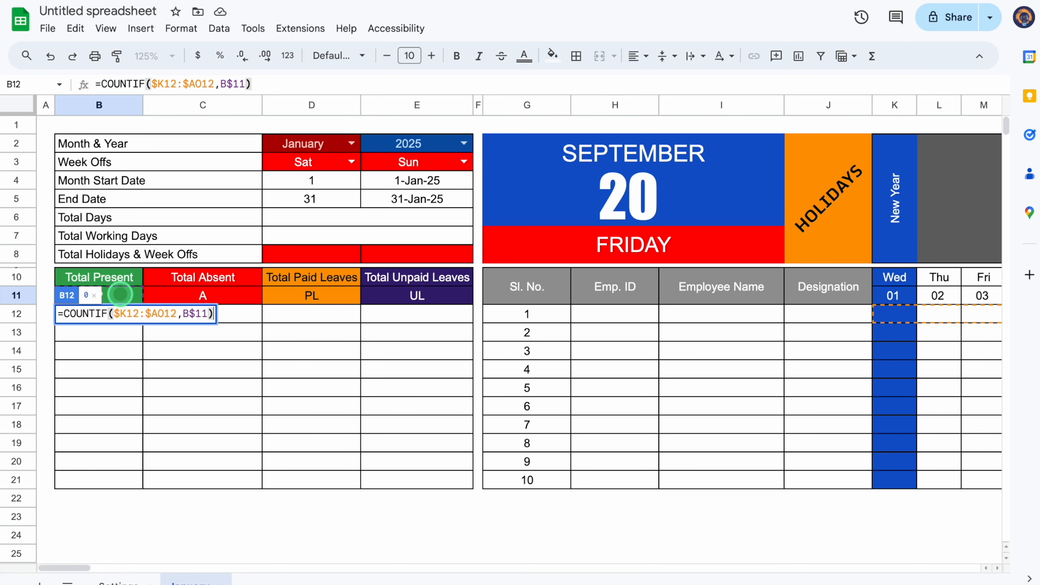
pyautogui.press('Return')
# - Center the Total Present formula cell B12 and fill it down to row 21 and across to column E
pyautogui.click(120, 312)
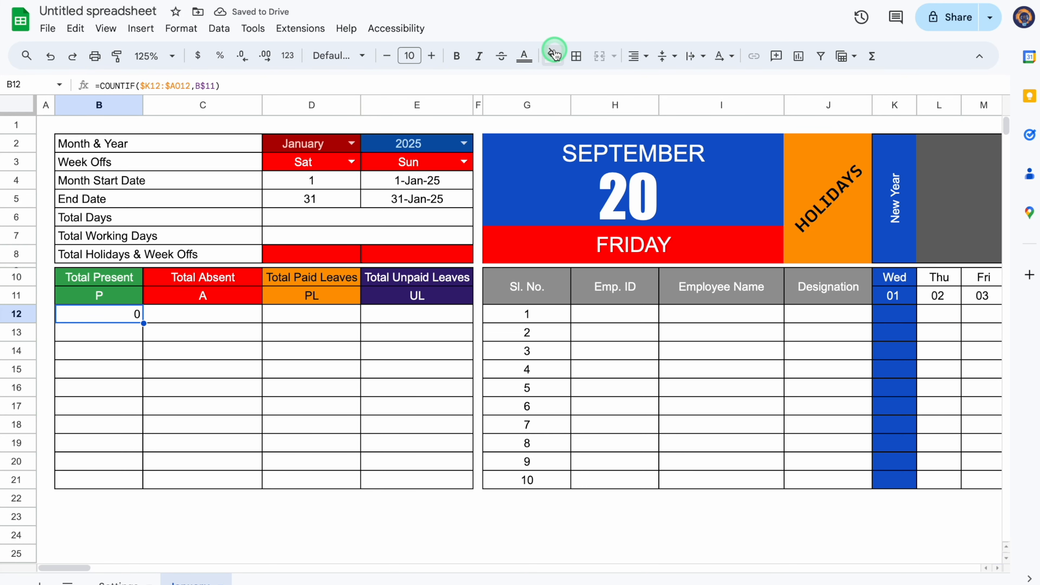
pyautogui.click(647, 56)
pyautogui.click(660, 84)
pyautogui.moveTo(143, 323); pyautogui.dragTo(144, 489)
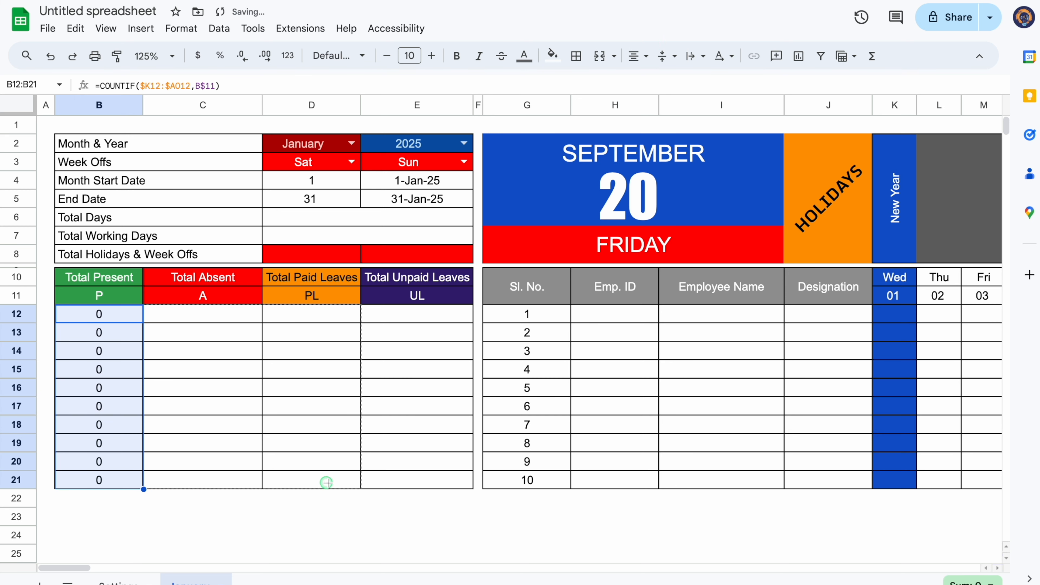
pyautogui.moveTo(428, 493); pyautogui.dragTo(434, 493)
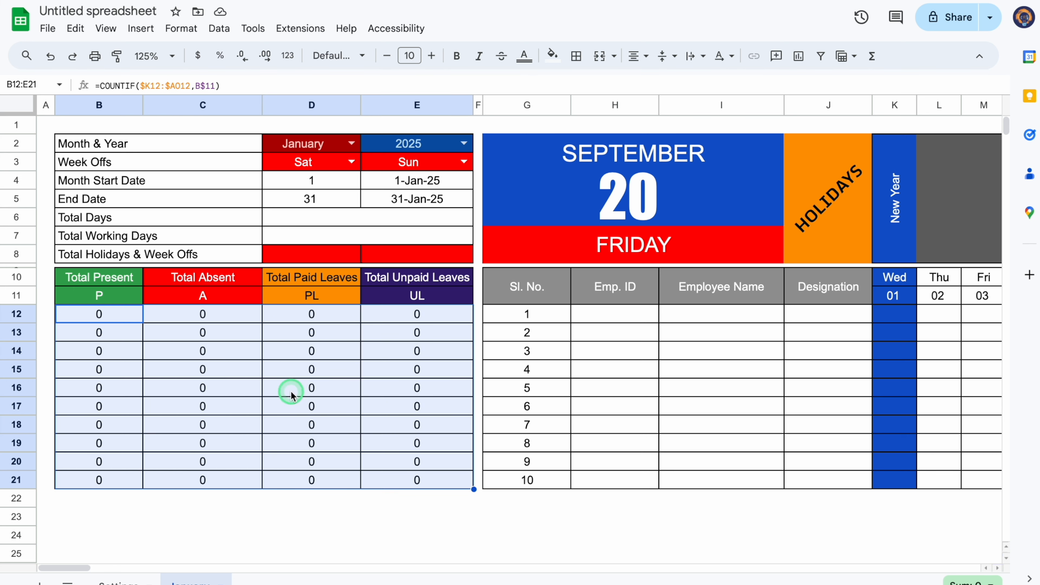
# - Enter =COUNTIF(K10:AO10,"*?") in D6 as the Total Days formula, counting the weekday names in row 10
pyautogui.click(332, 220)
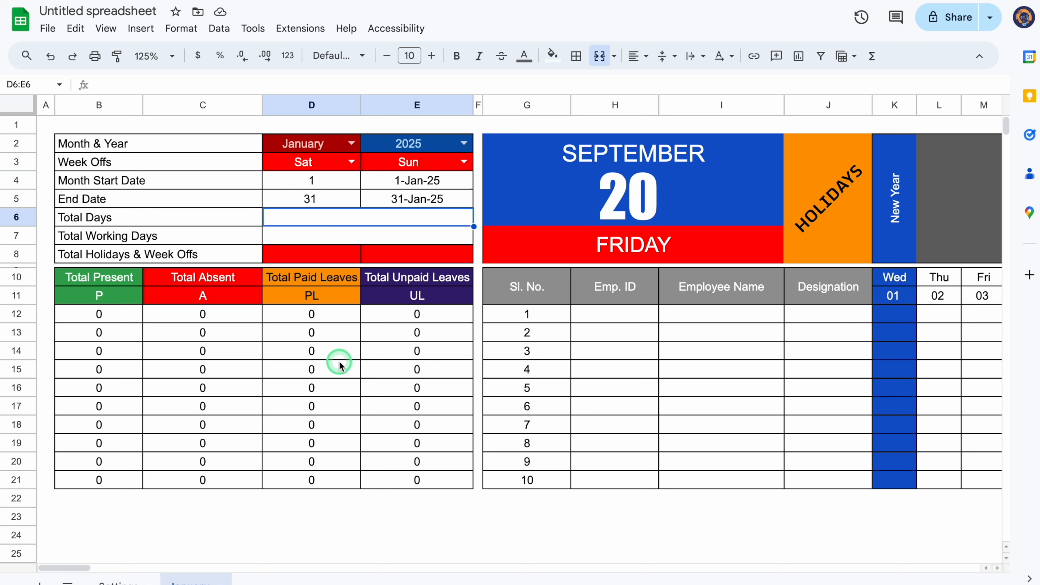
pyautogui.write('=')
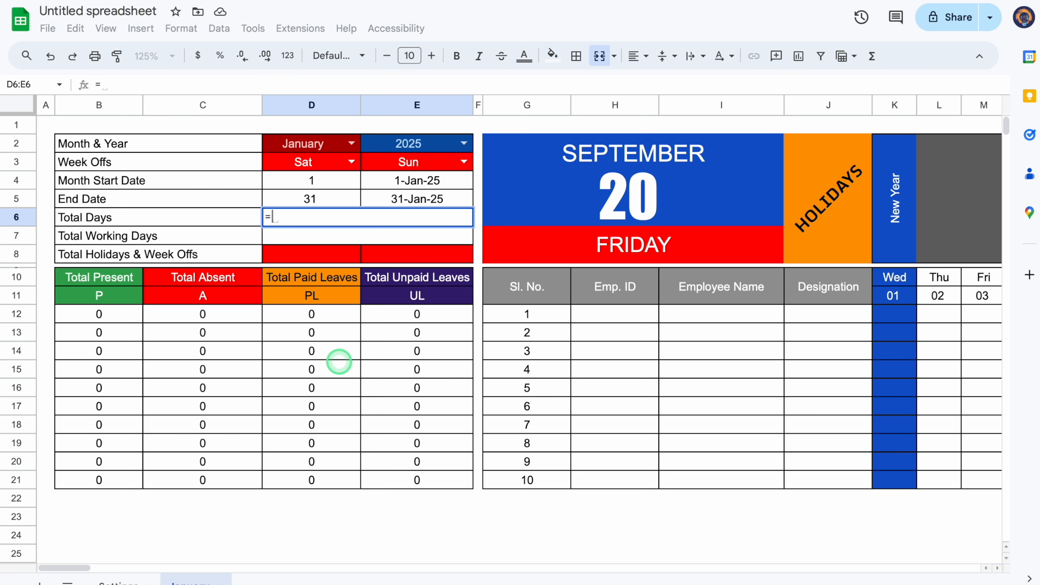
pyautogui.write('Countif(')
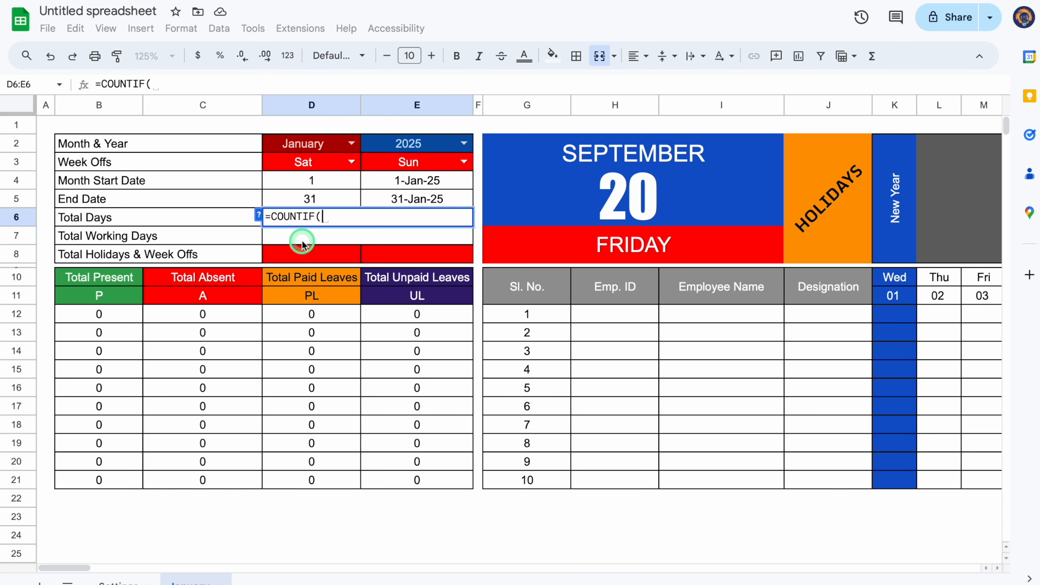
pyautogui.click(882, 279)
pyautogui.moveTo(890, 282); pyautogui.dragTo(573, 280)
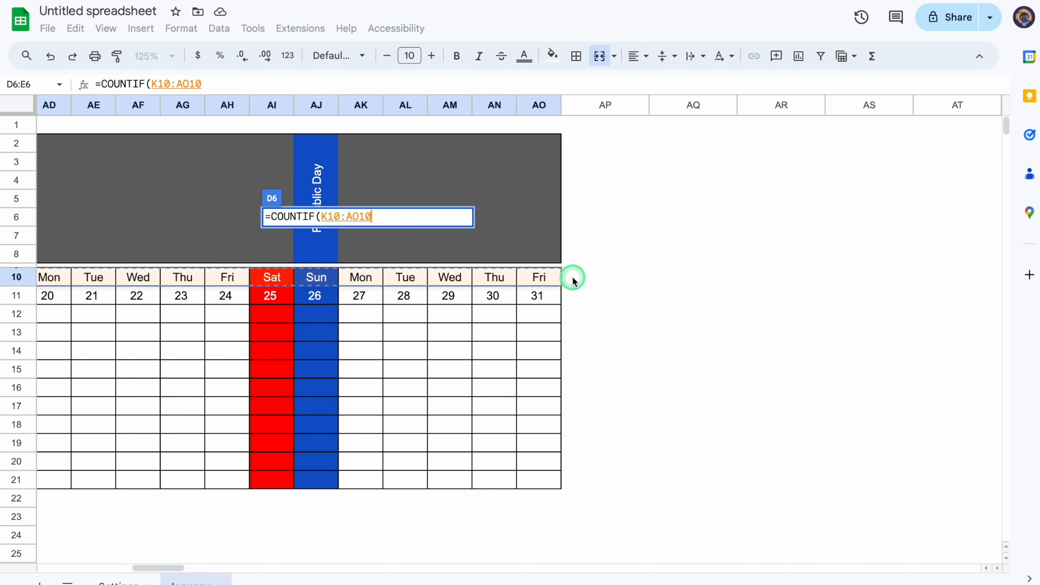
pyautogui.write(',"')
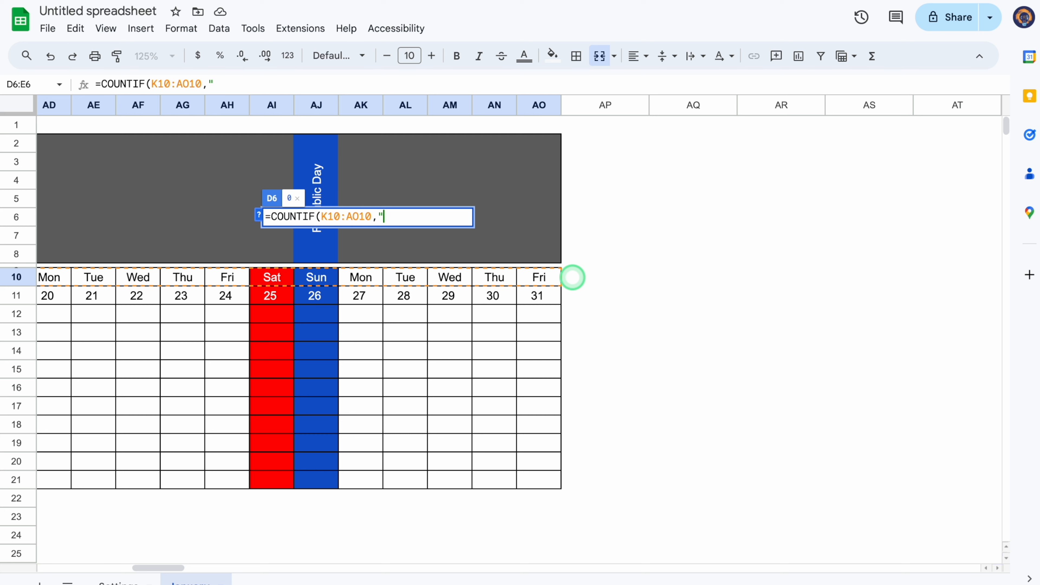
pyautogui.write('*?")')
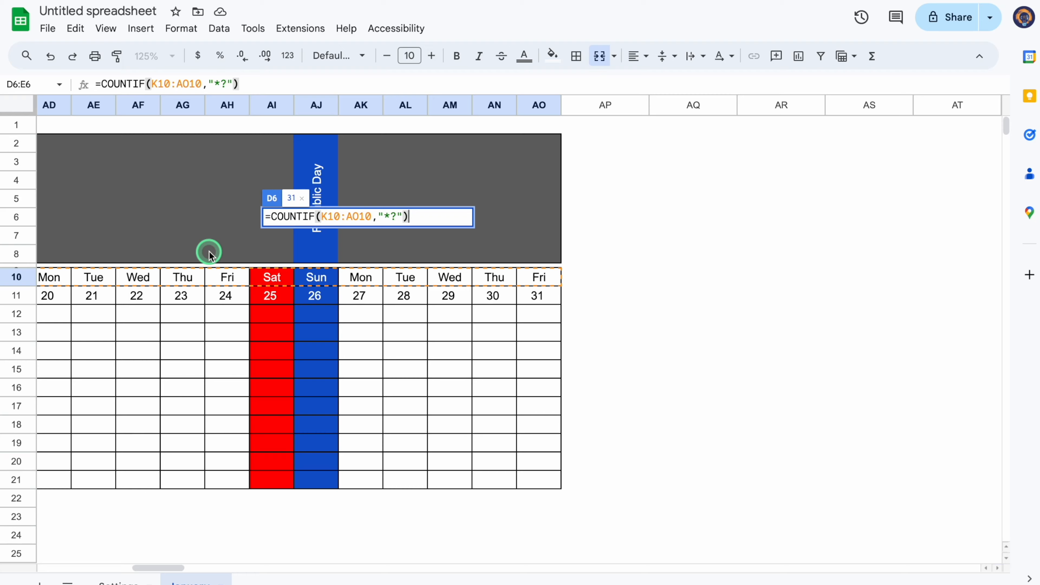
pyautogui.press('Return')
# - Center the Total Days value in the merged cell D6:E6
pyautogui.press('Up')
pyautogui.moveTo(91, 567); pyautogui.dragTo(84, 567)
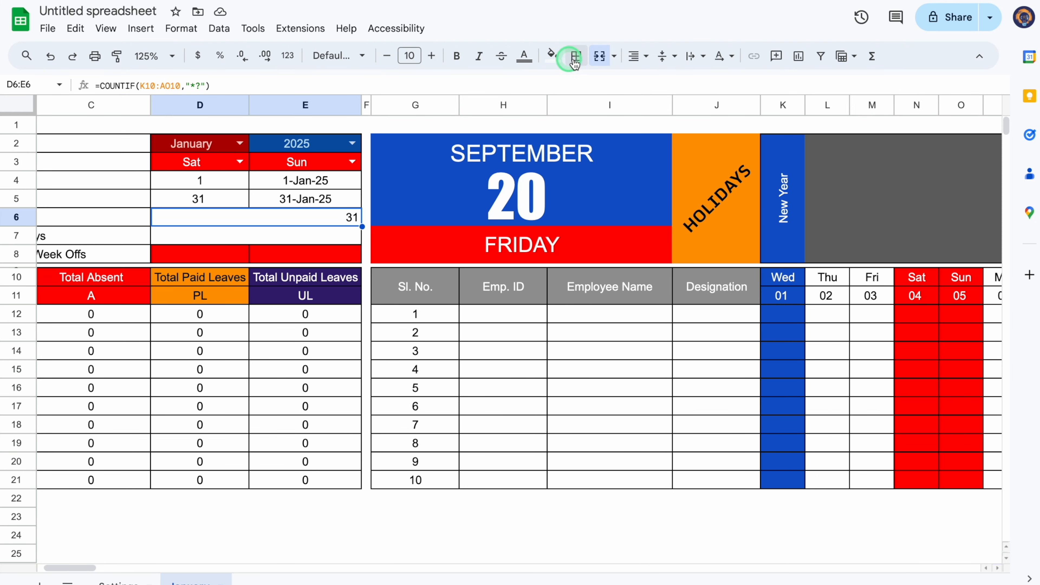
pyautogui.click(638, 55)
pyautogui.click(662, 84)
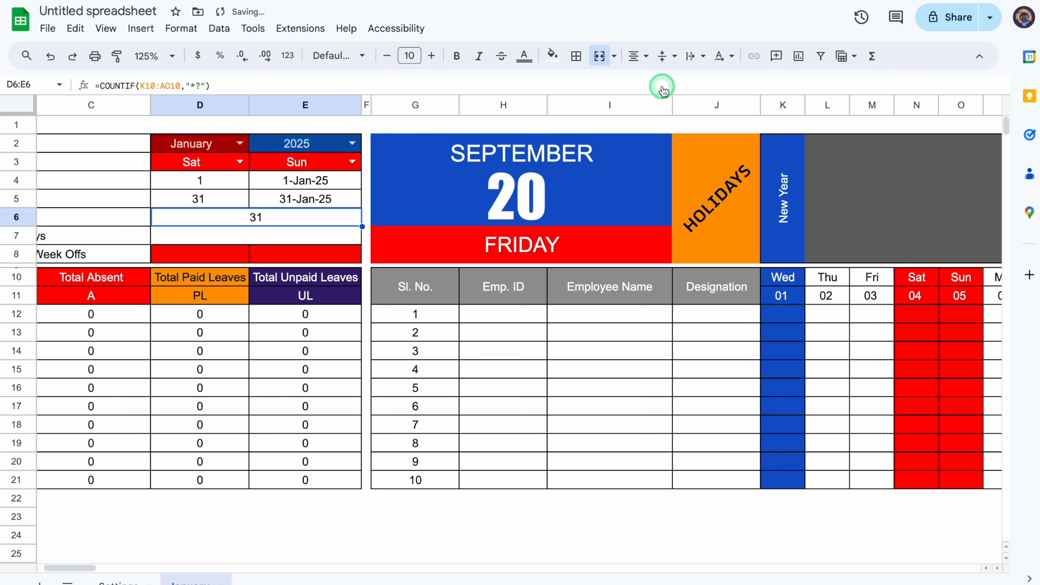
# - Test the Total Days formula by switching the month in D2 to February and back to January
pyautogui.click(237, 143)
pyautogui.click(189, 201)
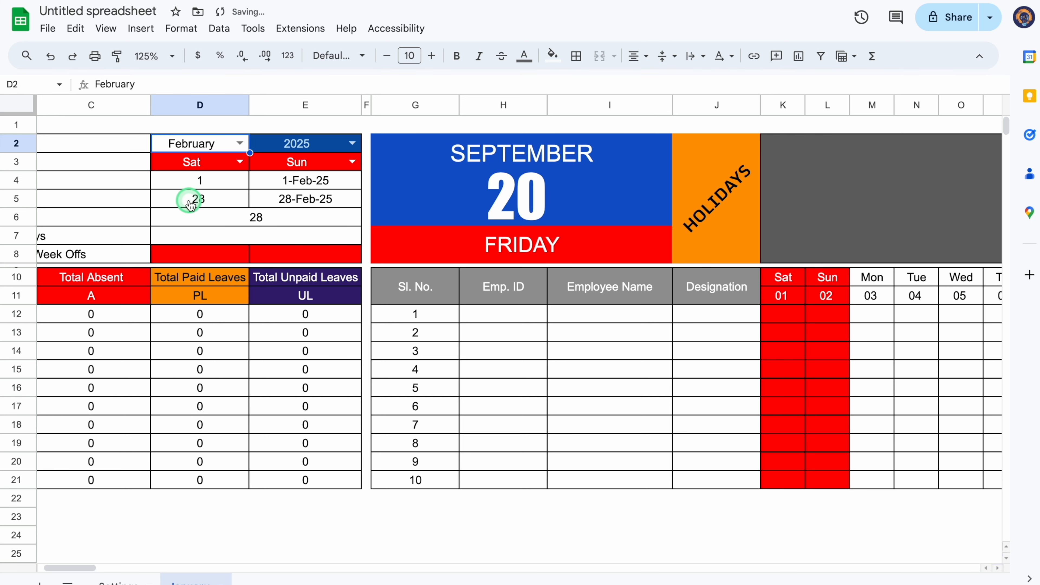
pyautogui.click(240, 143)
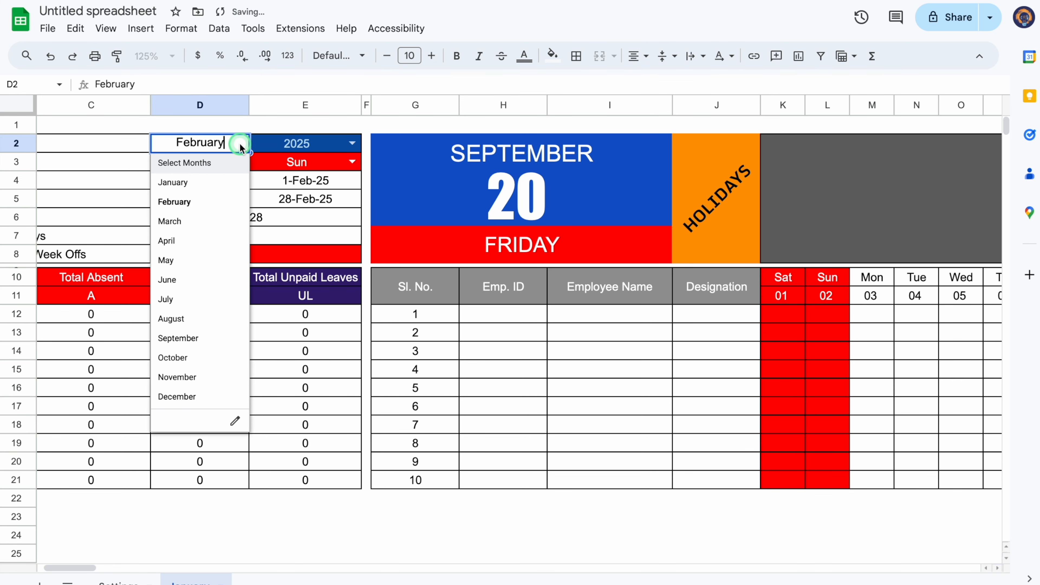
pyautogui.click(174, 182)
# - Start the Total Working Days formula in D7 with a COUNTIF over K10:AO10, using the first week off in D3 as criterion
pyautogui.click(185, 241)
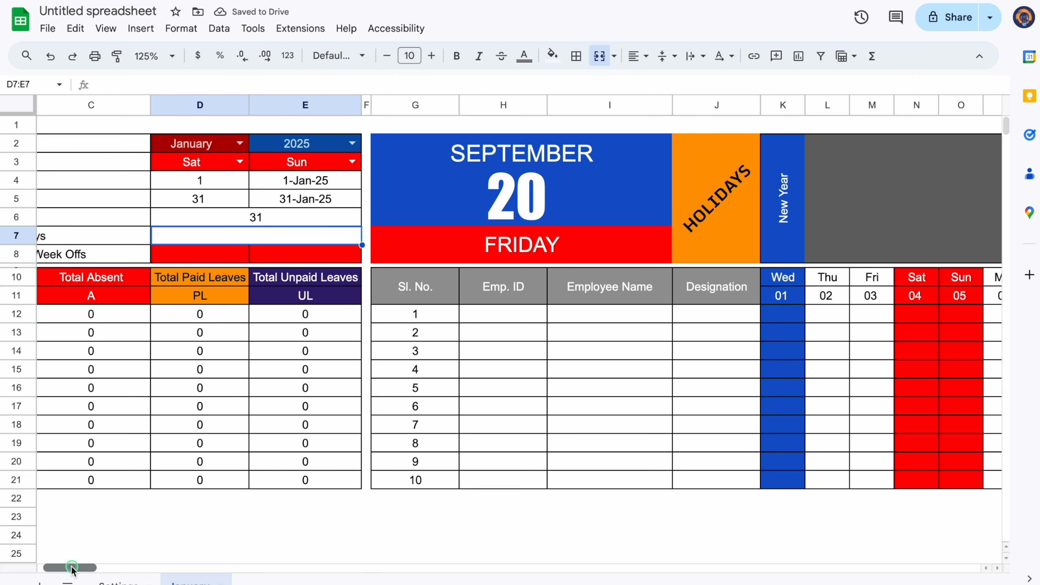
pyautogui.moveTo(72, 568); pyautogui.dragTo(46, 567)
pyautogui.click(278, 237)
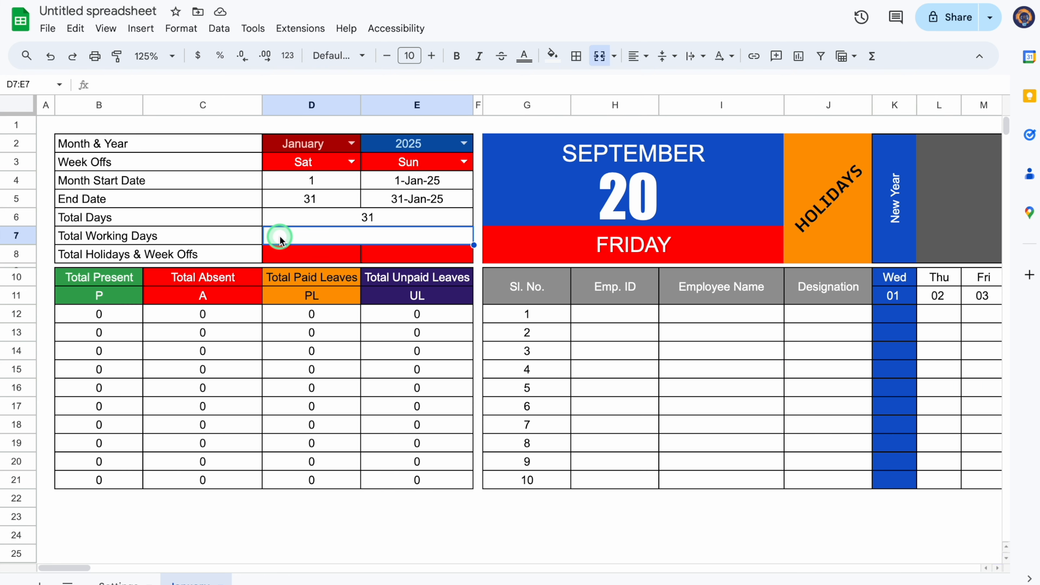
pyautogui.write('=')
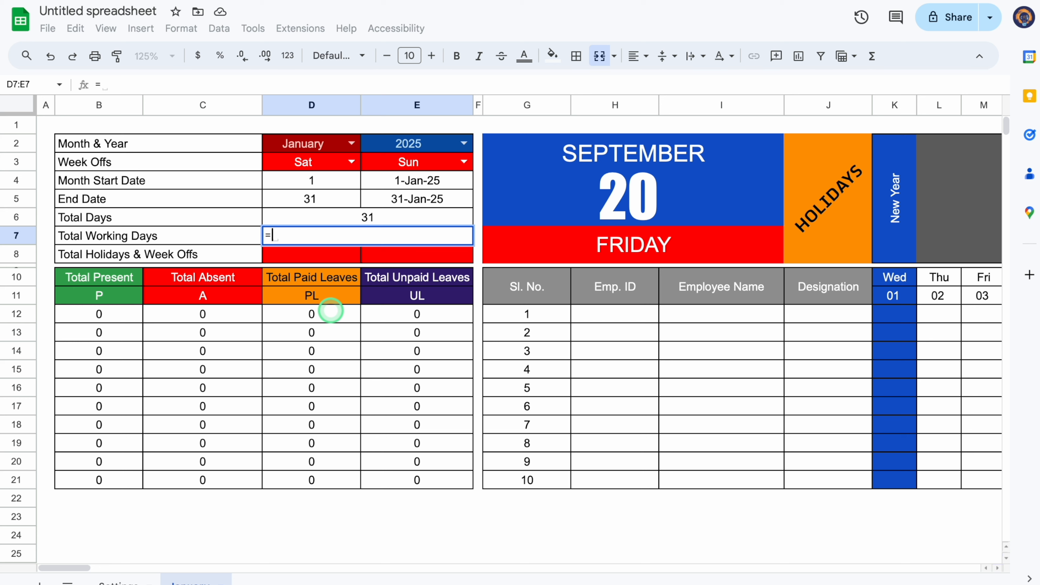
pyautogui.write('COUNTIF')
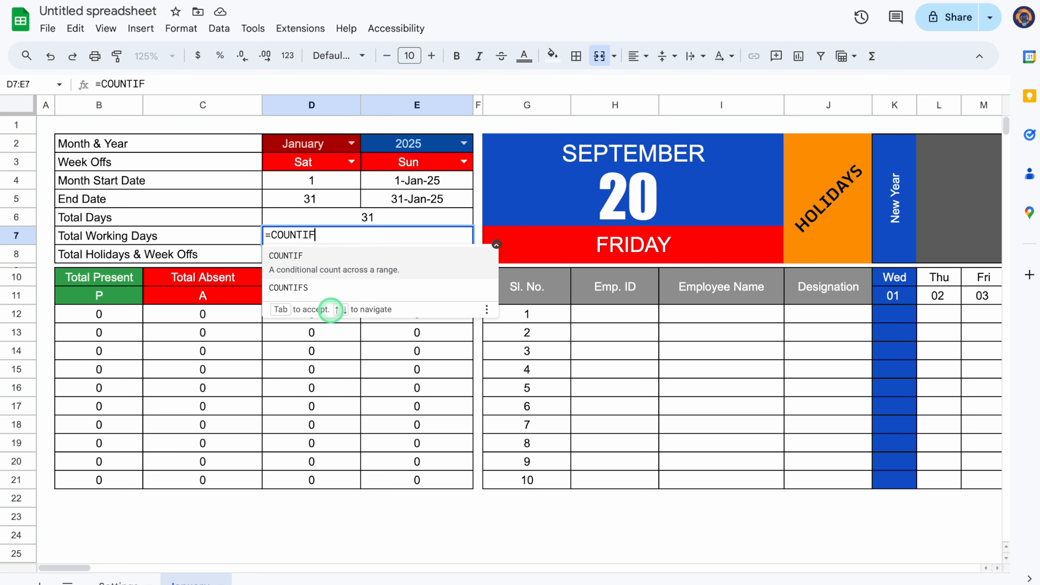
pyautogui.click(297, 256)
pyautogui.moveTo(890, 281); pyautogui.dragTo(644, 279)
pyautogui.write(',')
pyautogui.moveTo(189, 568); pyautogui.dragTo(78, 566)
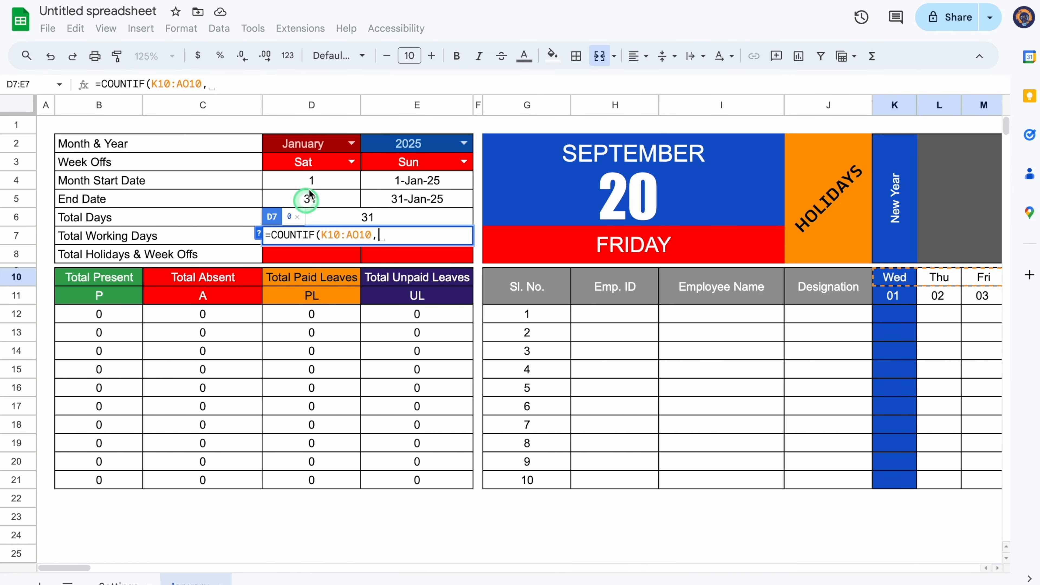
pyautogui.click(306, 166)
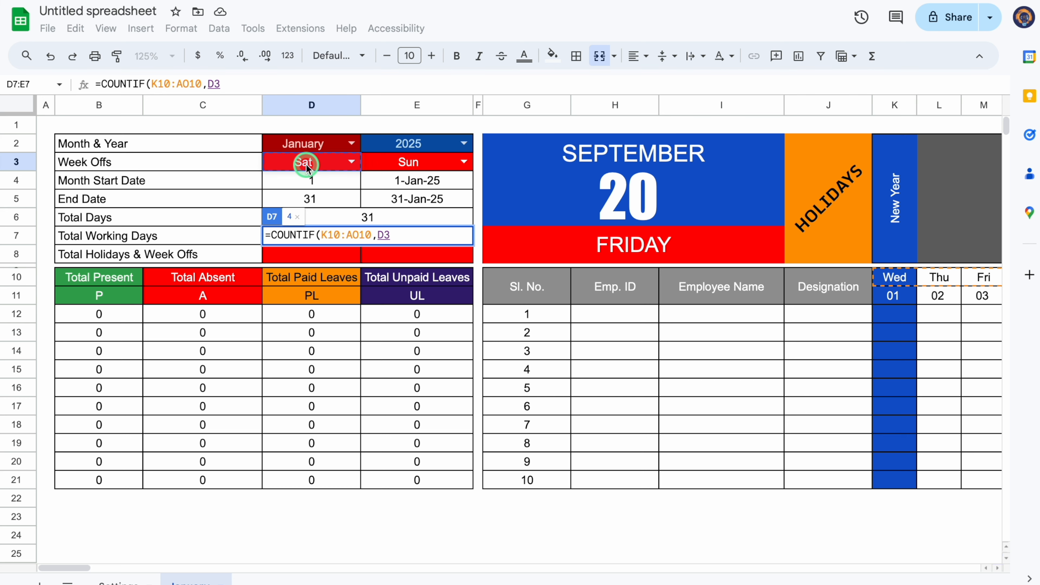
# - Add a copy of the COUNTIF to the D7 formula, making it =COUNTIF(K10:AO10,D3)+COUNTIF(K10:AO10,D3)
pyautogui.write(')+')
pyautogui.moveTo(200, 85); pyautogui.dragTo(101, 86)
pyautogui.hotkey('ctrl', 'c')
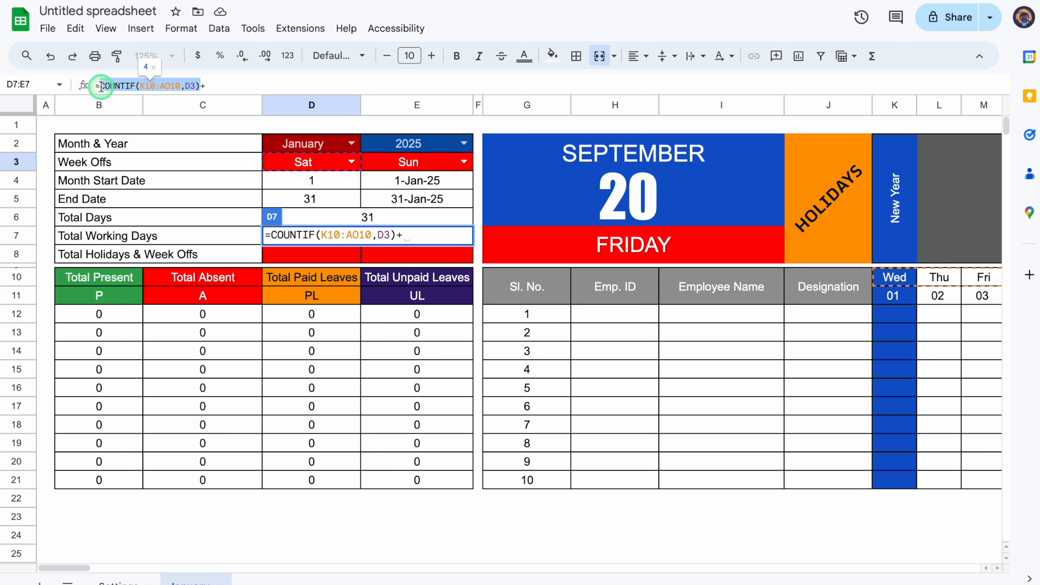
pyautogui.click(223, 85)
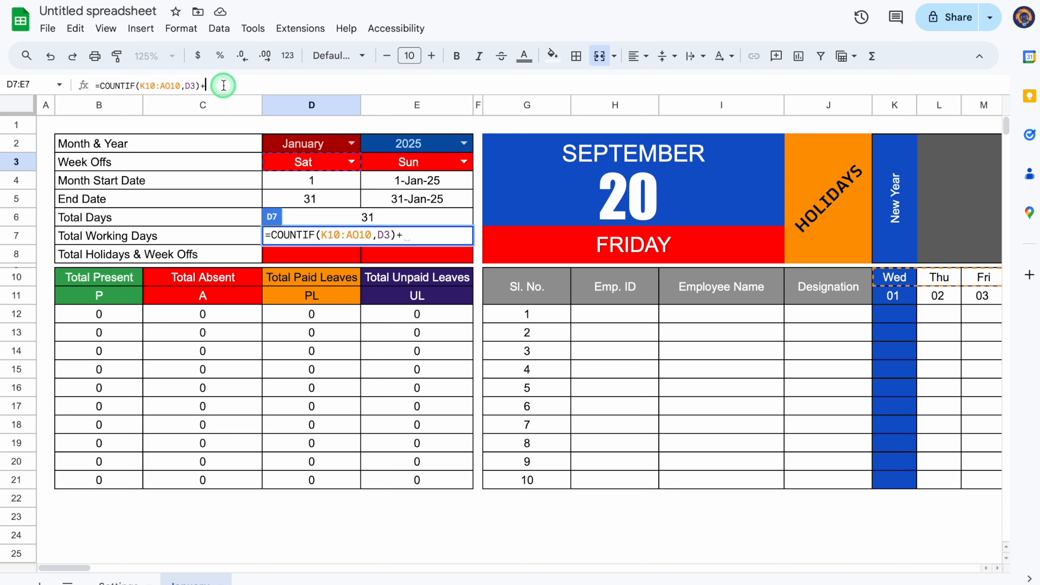
pyautogui.hotkey('ctrl', 'v')
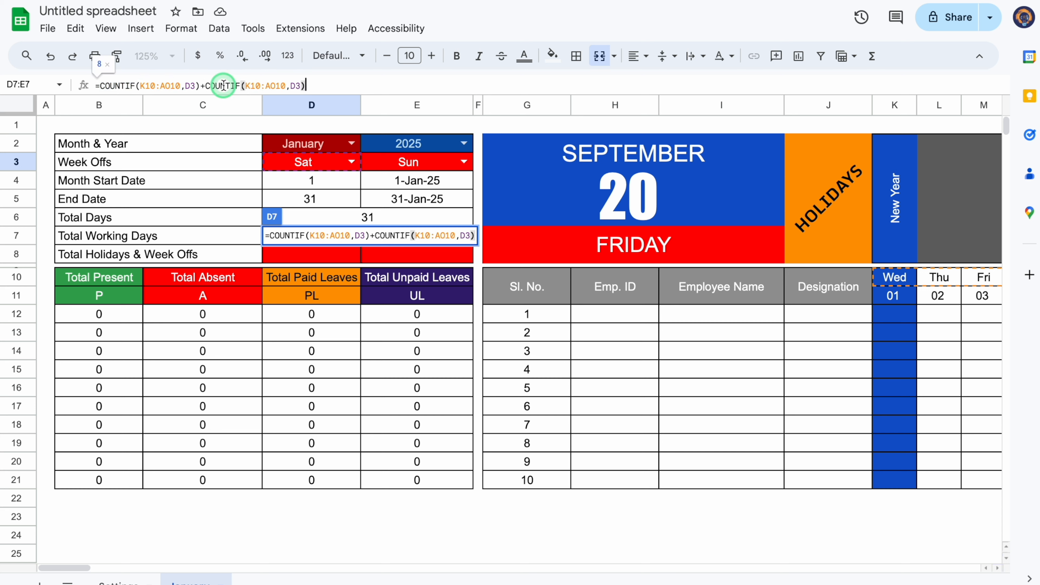
pyautogui.press('Return')
# - Center the Total Working Days value in the merged cell D7:E7
pyautogui.click(367, 235)
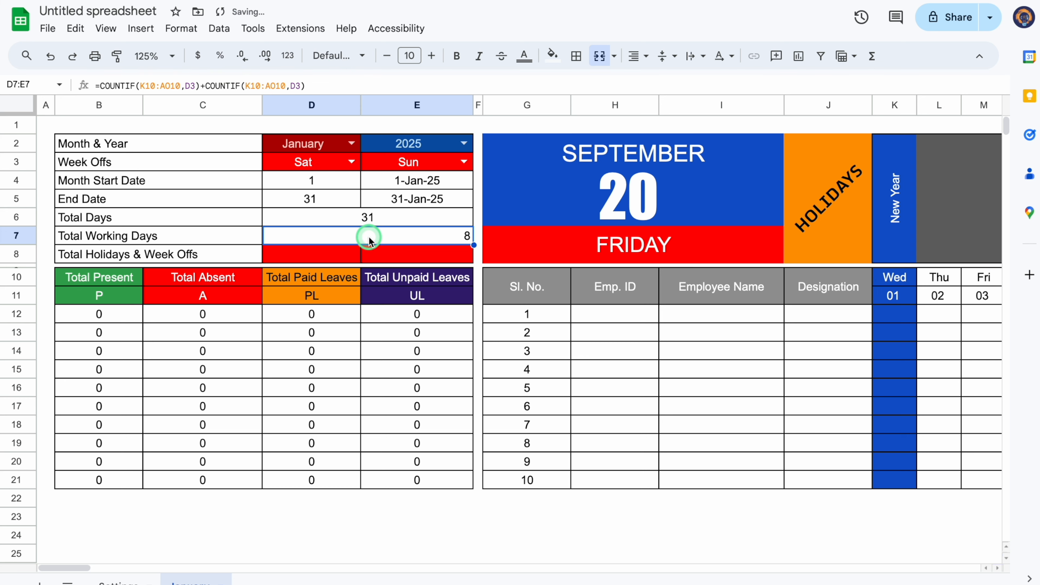
pyautogui.click(618, 61)
pyautogui.click(652, 78)
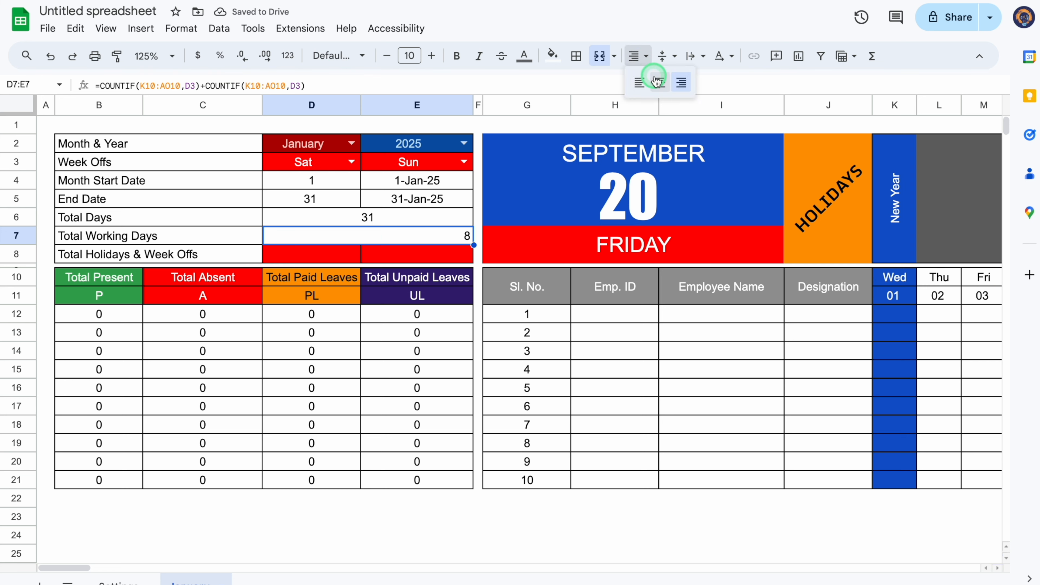
pyautogui.click(418, 238)
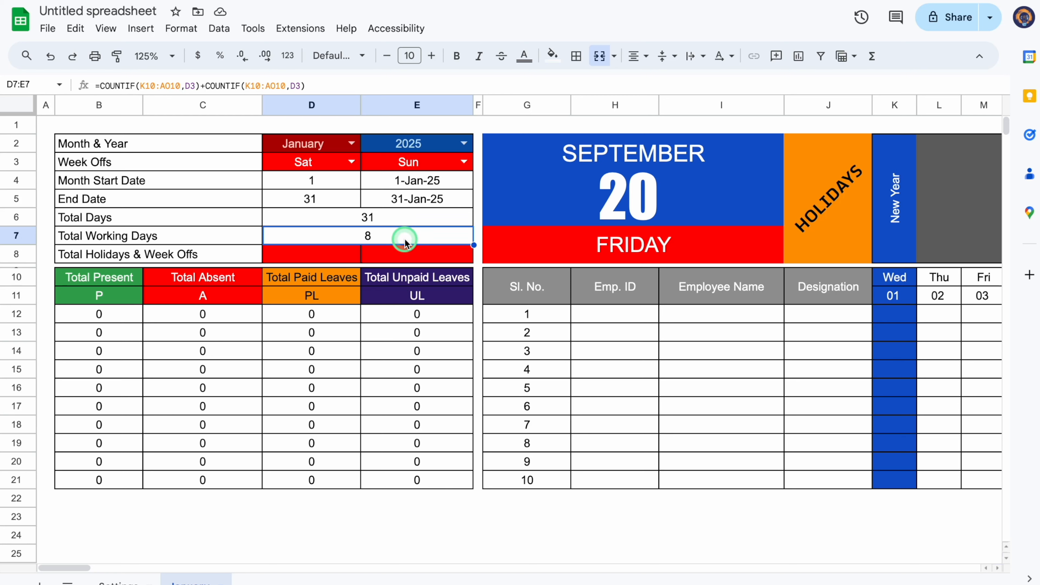
# - Insert D6- at the start of the Total Working Days formula so the COUNTIF terms follow the Total Days reference
pyautogui.click(99, 86)
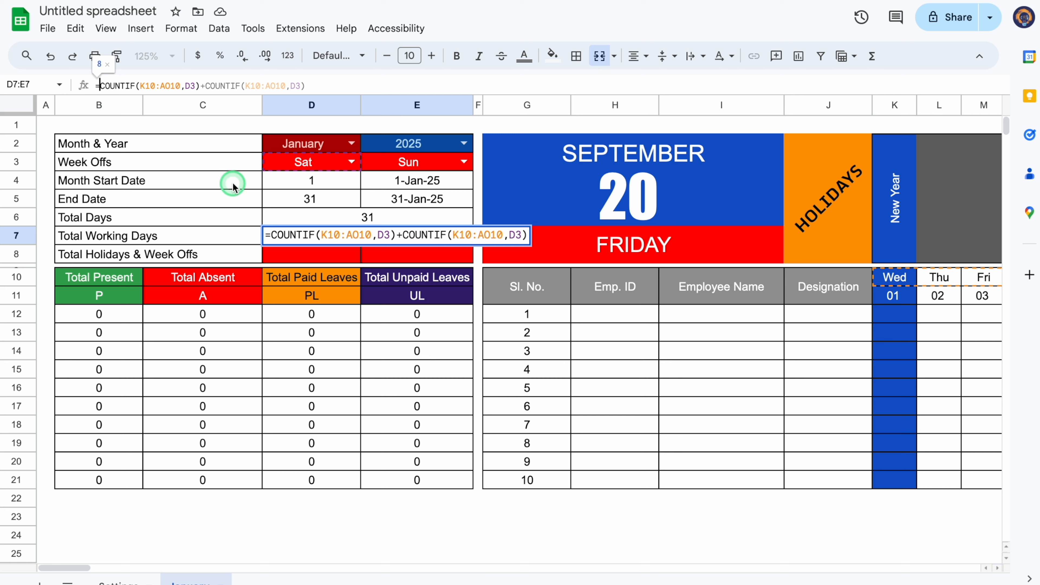
pyautogui.click(315, 220)
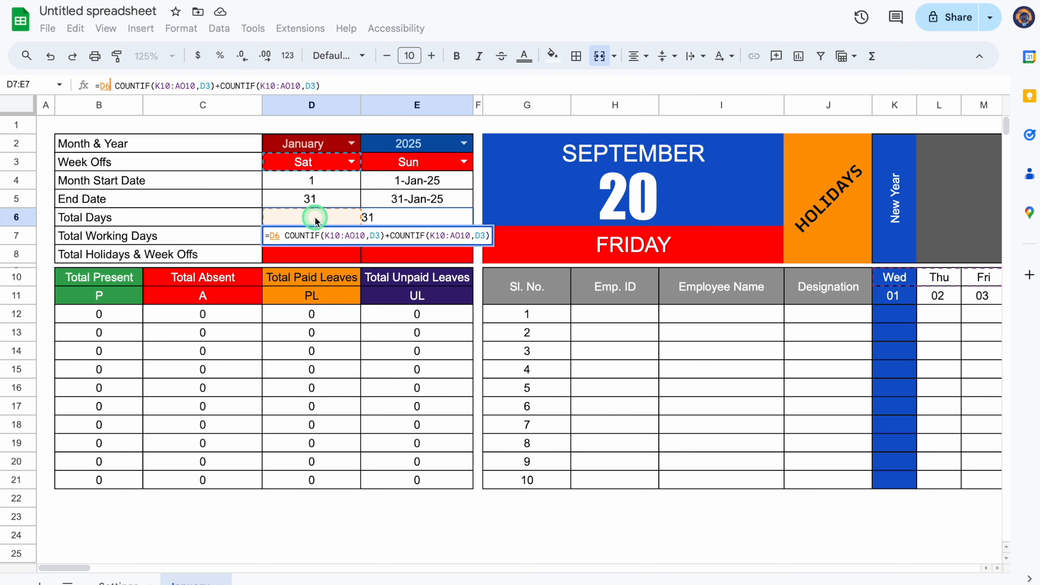
pyautogui.write('-')
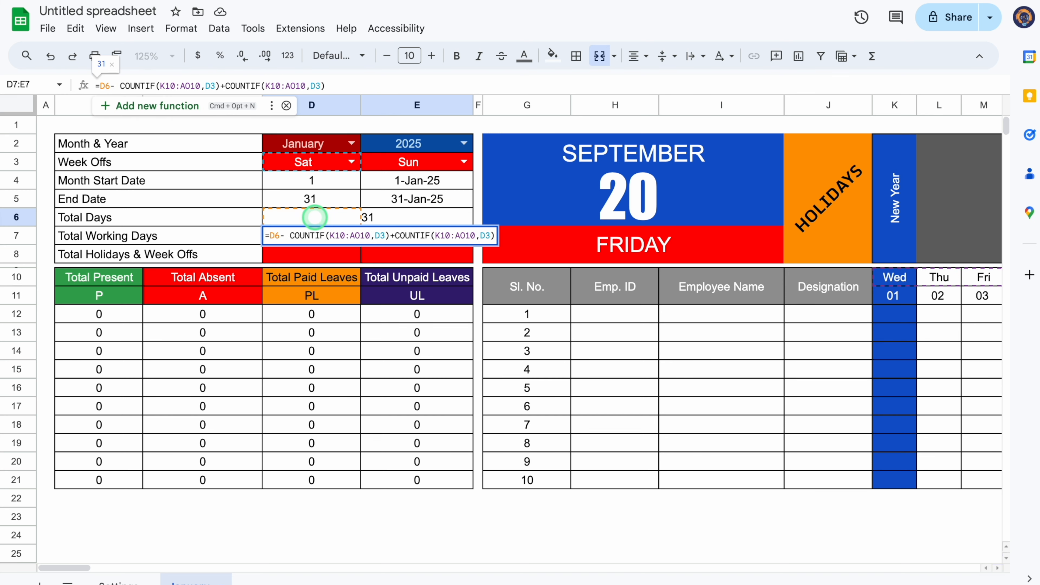
pyautogui.press('Return')
pyautogui.click(410, 236)
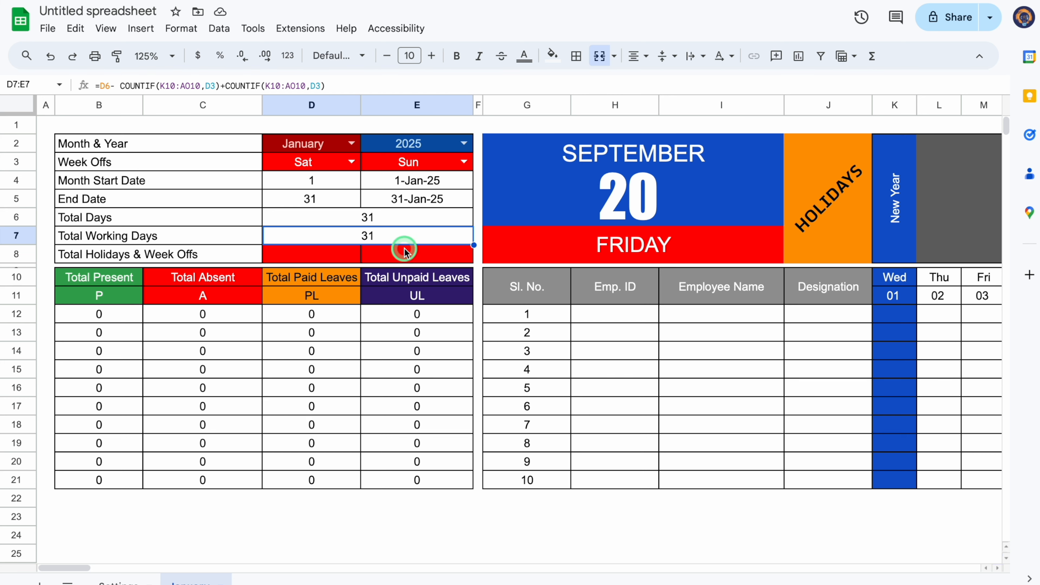
# - Append -D8 to the end of the Total Working Days formula in D7
pyautogui.click(339, 255)
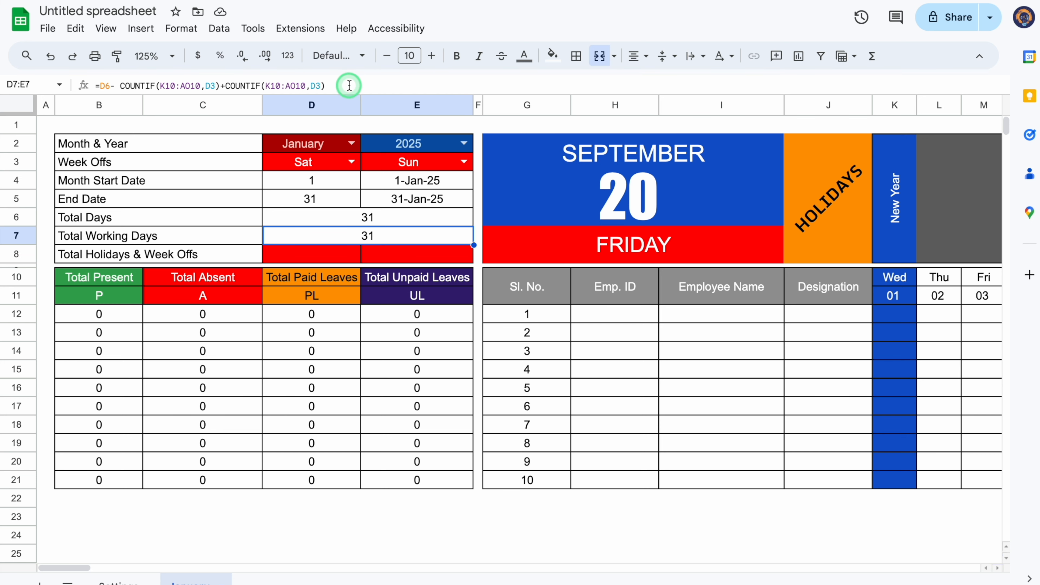
pyautogui.click(349, 86)
pyautogui.click(377, 190)
pyautogui.write('-')
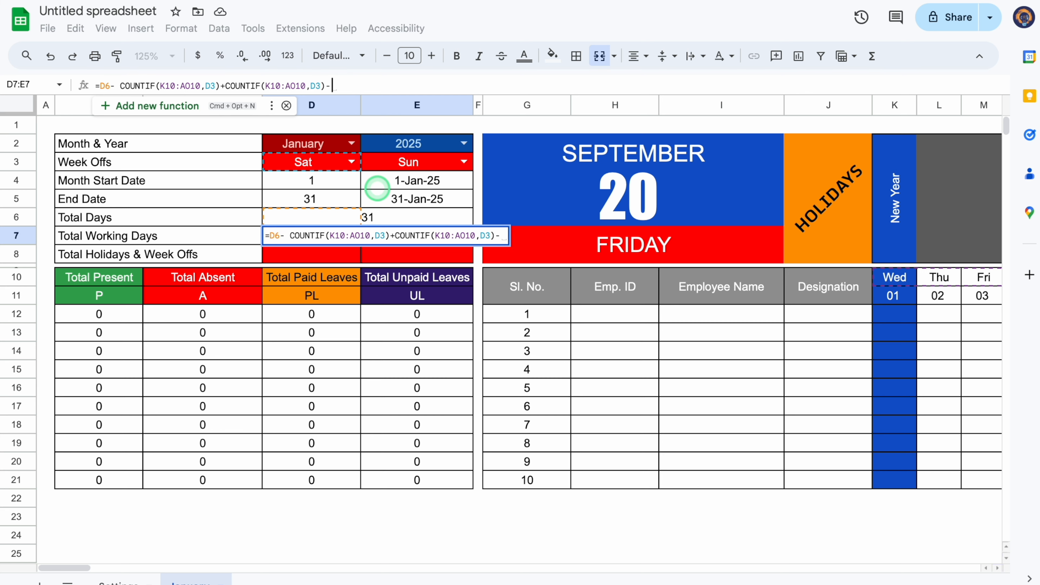
pyautogui.click(317, 254)
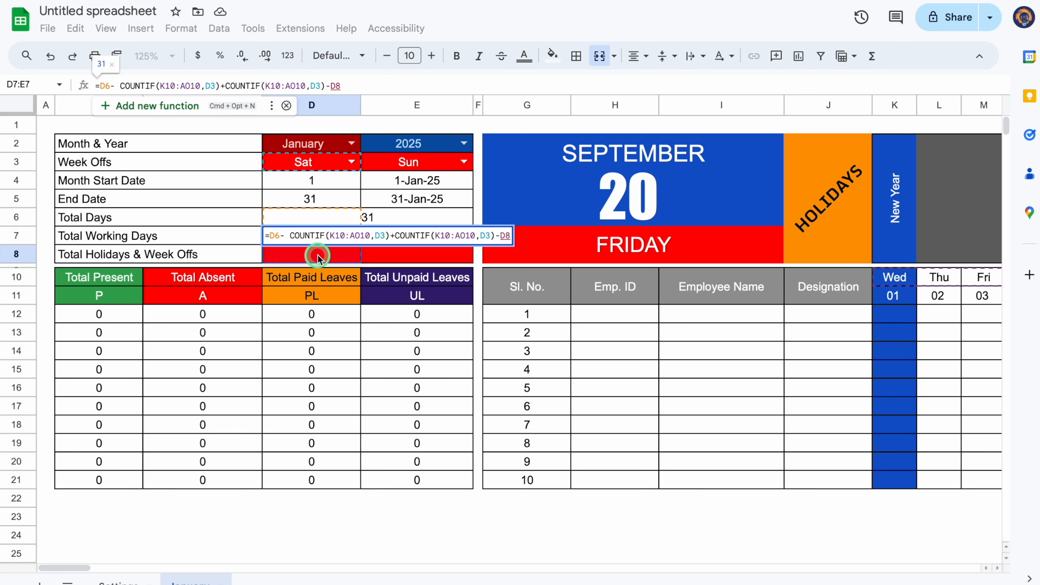
pyautogui.press('Return')
# - Enter =COUNTIF(K2:AO8,"*?") in D8 to count the month's holidays
pyautogui.click(321, 255)
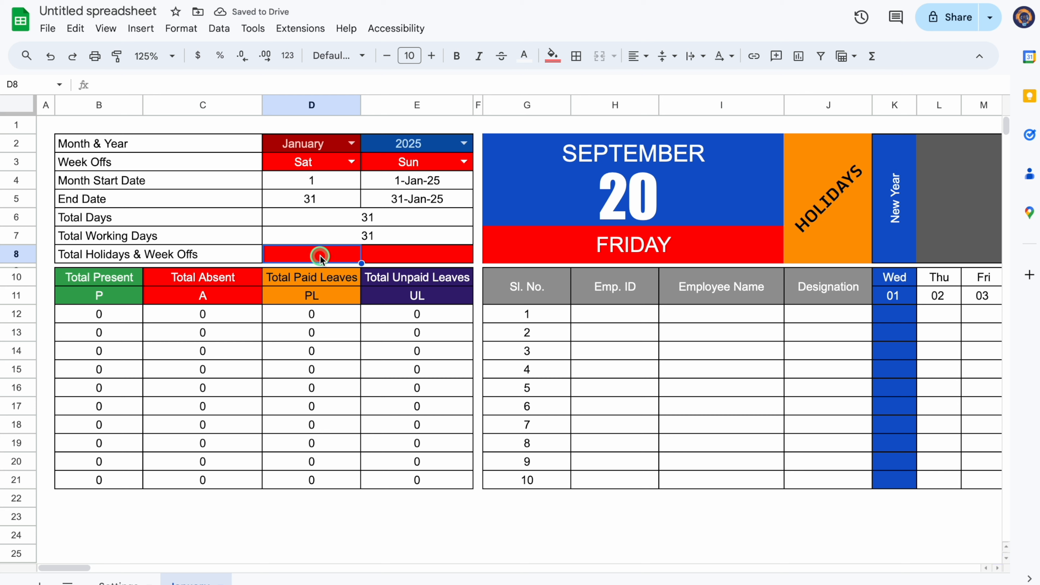
pyautogui.write('=COUNTIF')
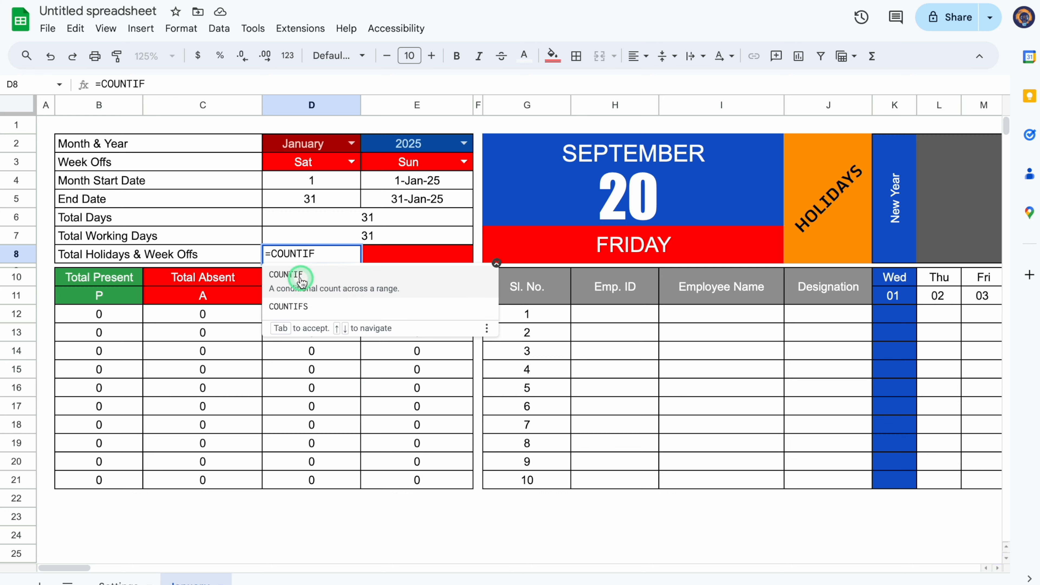
pyautogui.click(300, 279)
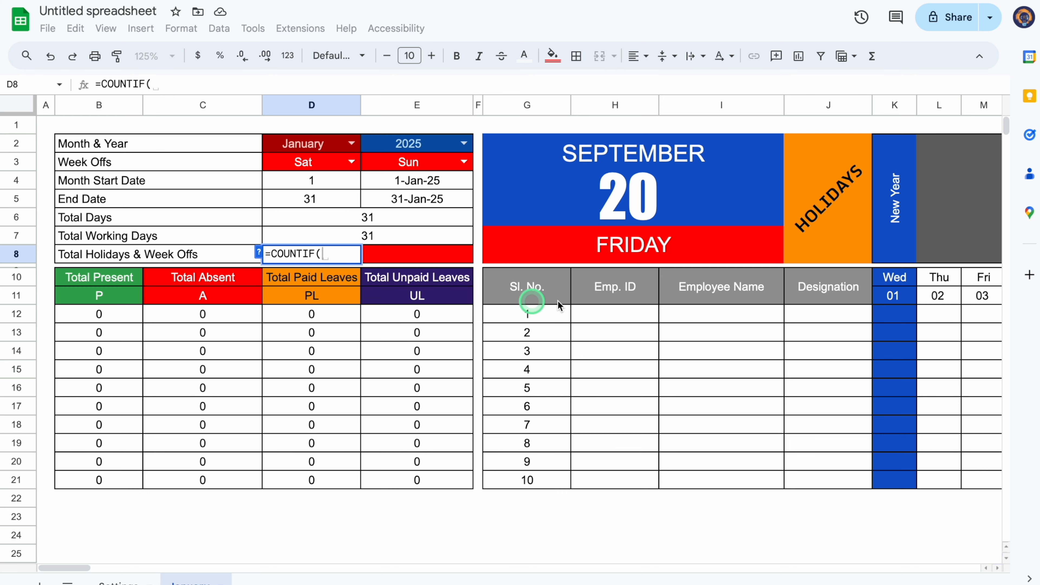
pyautogui.moveTo(890, 207); pyautogui.dragTo(552, 223)
pyautogui.write(',"')
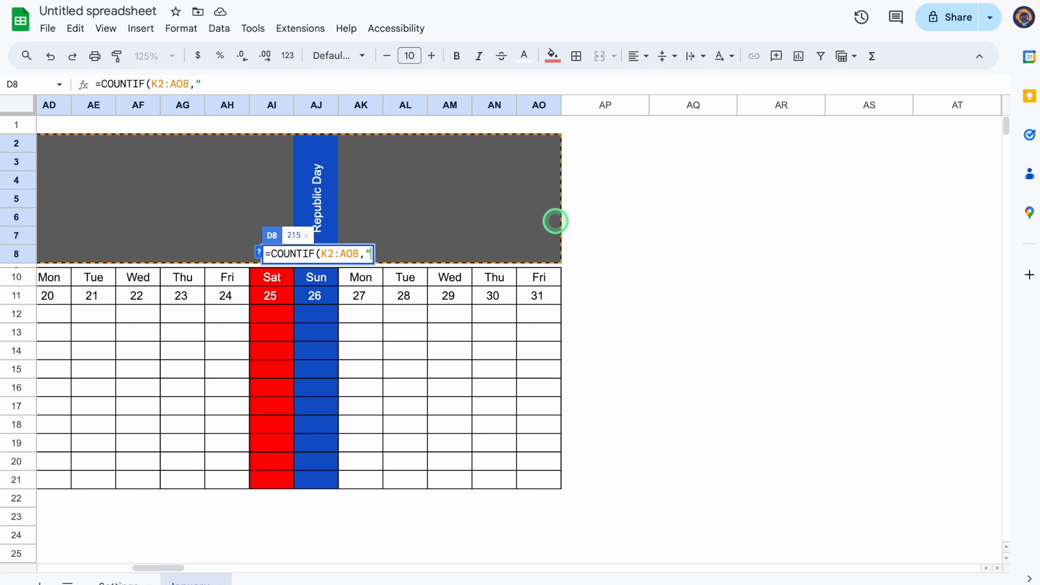
pyautogui.write('*?')
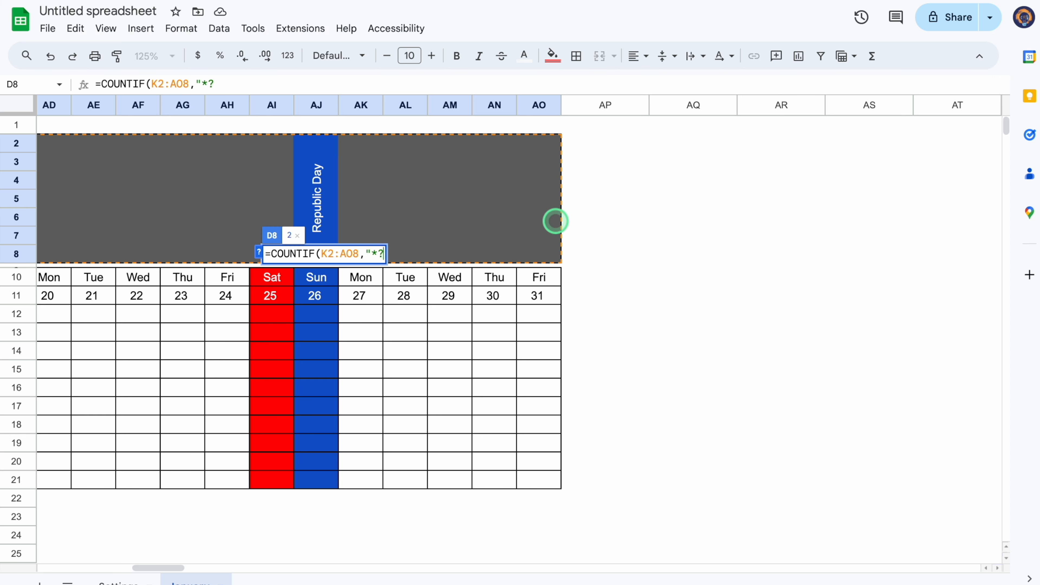
pyautogui.write('")')
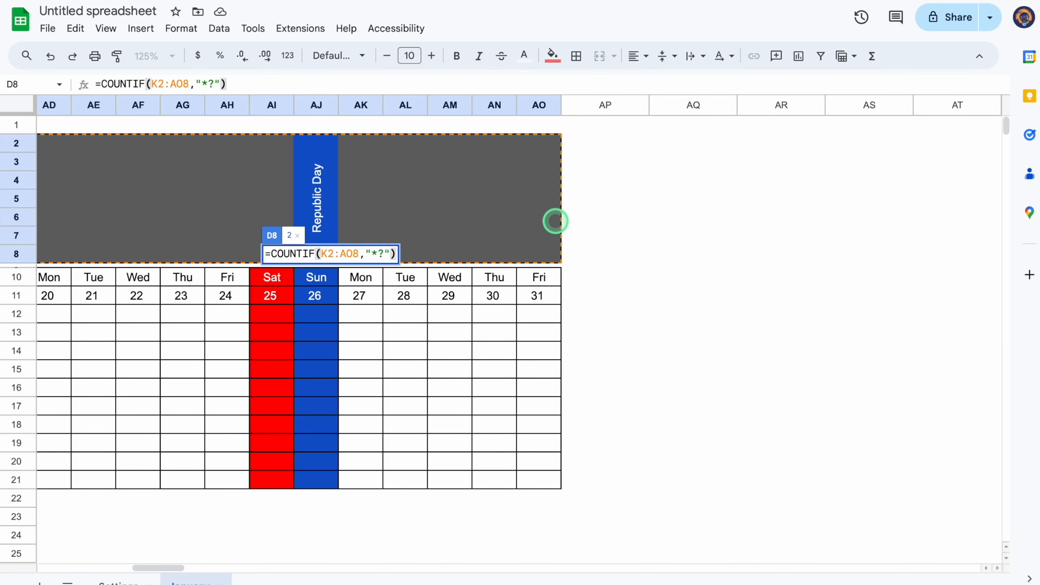
pyautogui.press('Return')
# - Center the holiday count in D8 horizontally
pyautogui.moveTo(78, 568); pyautogui.dragTo(69, 567)
pyautogui.click(318, 255)
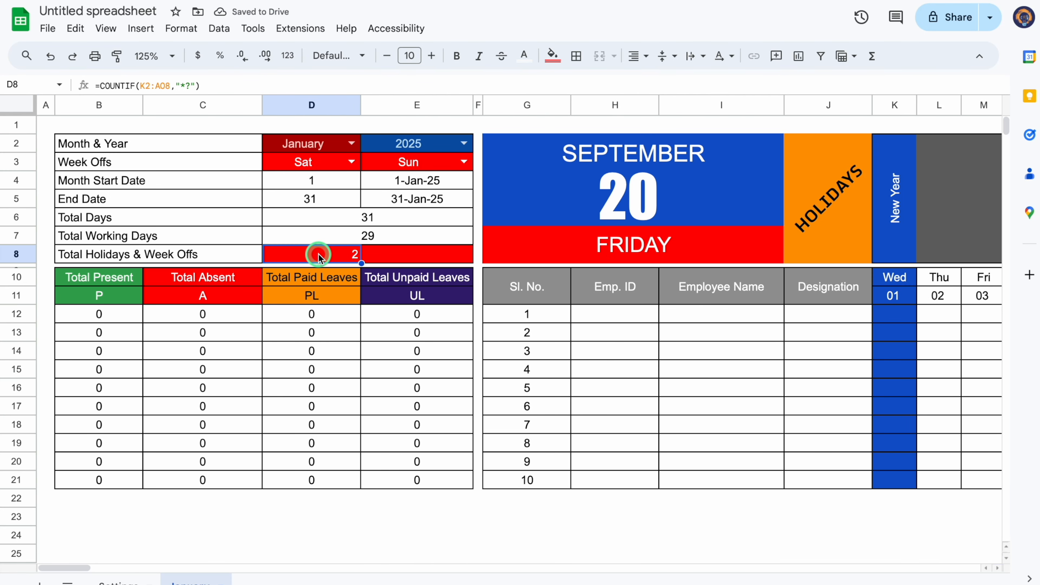
pyautogui.click(638, 56)
pyautogui.click(654, 78)
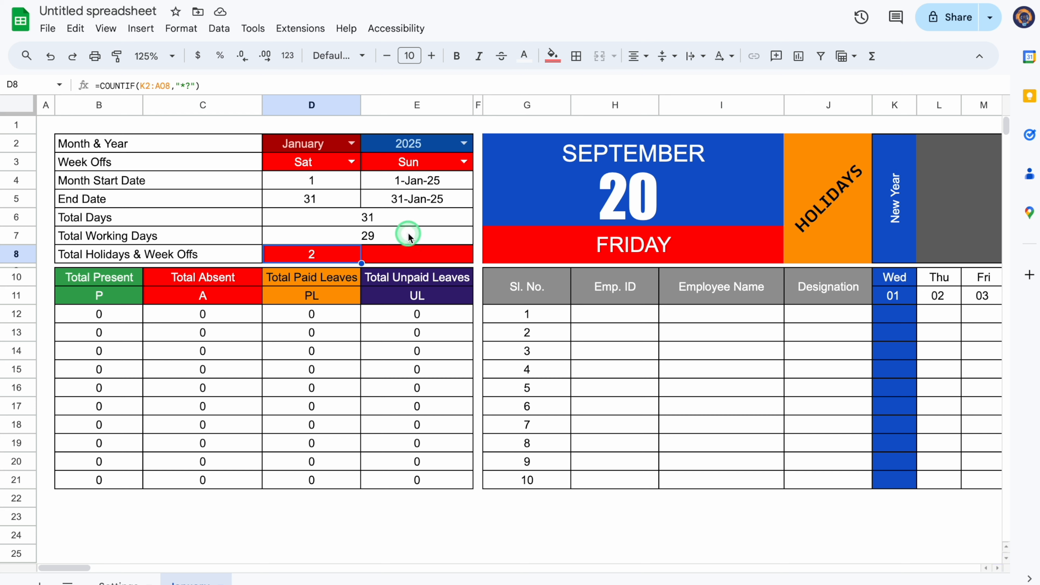
# - Copy the week-off terms from the D7 formula into E8 as =(COUNTIF(K10:AO10,D3)+COUNTIF(K10:AO10,E3))
pyautogui.click(408, 254)
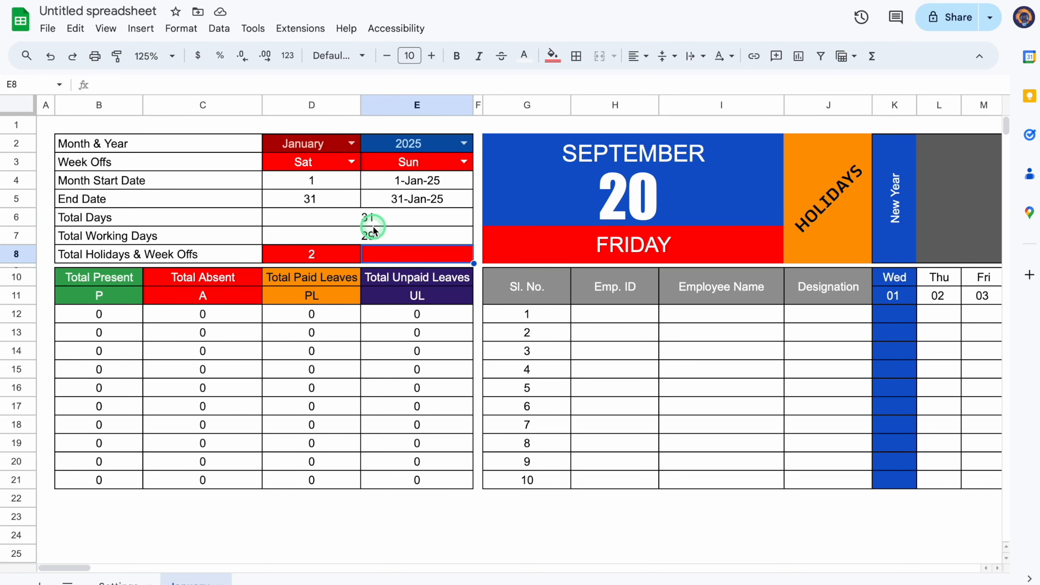
pyautogui.click(376, 236)
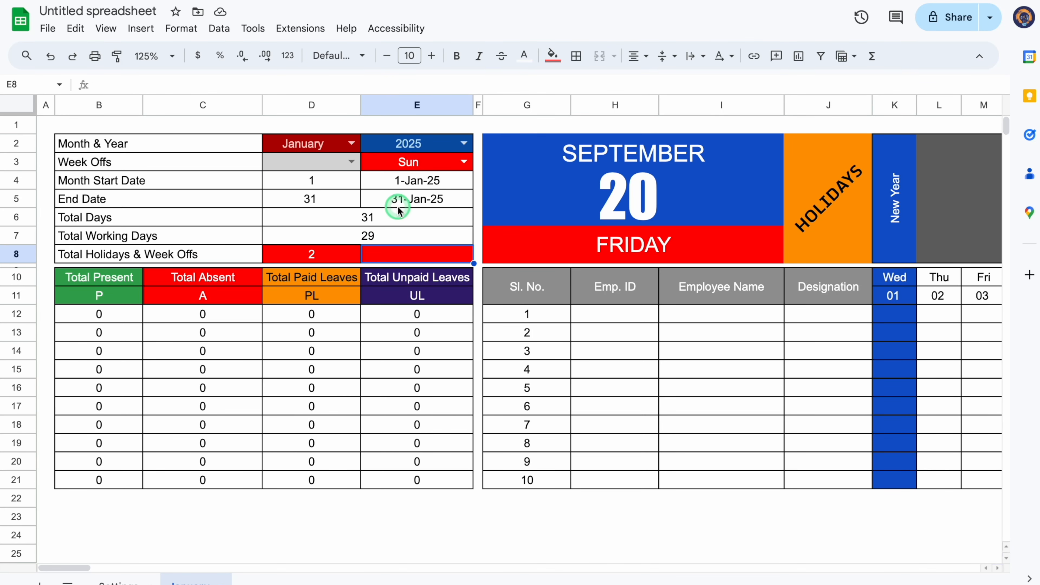
pyautogui.click(400, 236)
pyautogui.moveTo(326, 86); pyautogui.dragTo(136, 84)
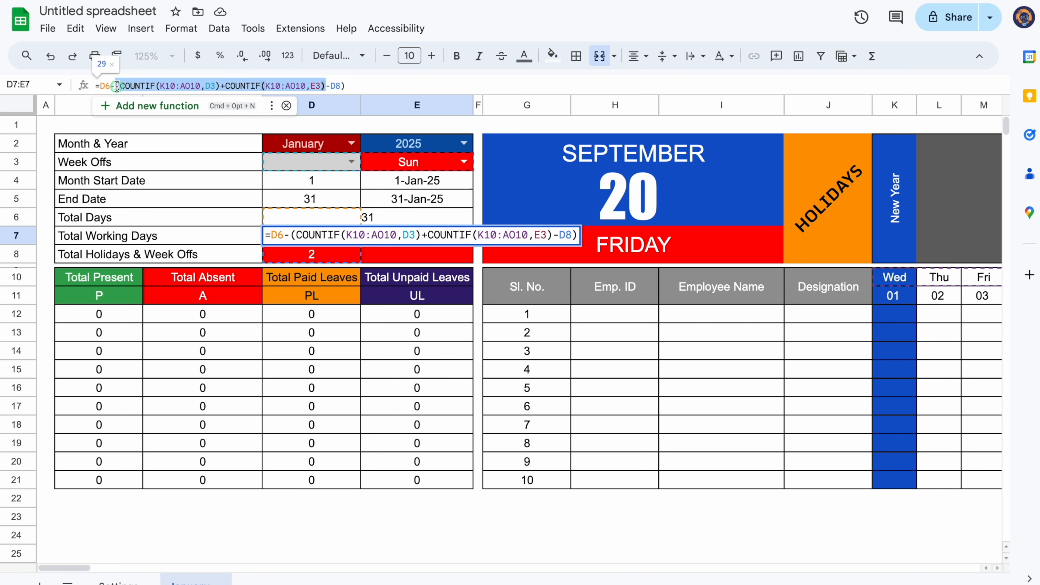
pyautogui.moveTo(117, 86); pyautogui.dragTo(117, 87)
pyautogui.hotkey('ctrl', 'c')
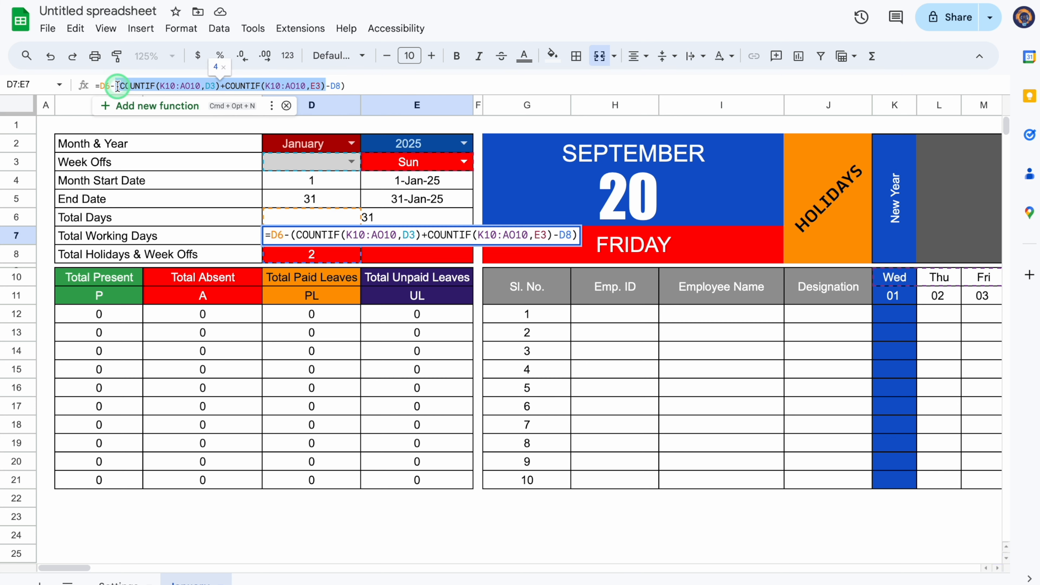
pyautogui.click(410, 256)
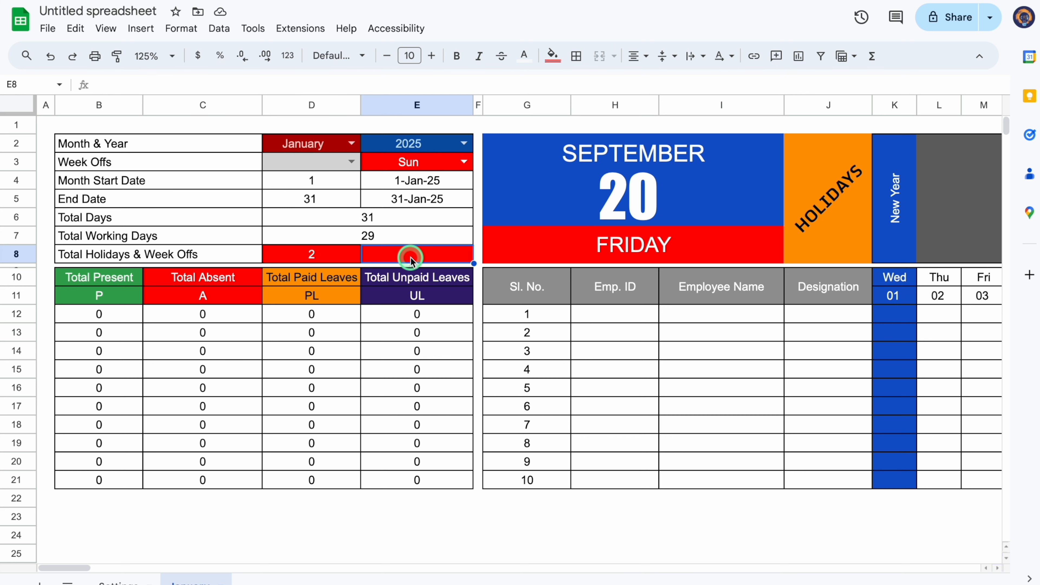
pyautogui.write('=')
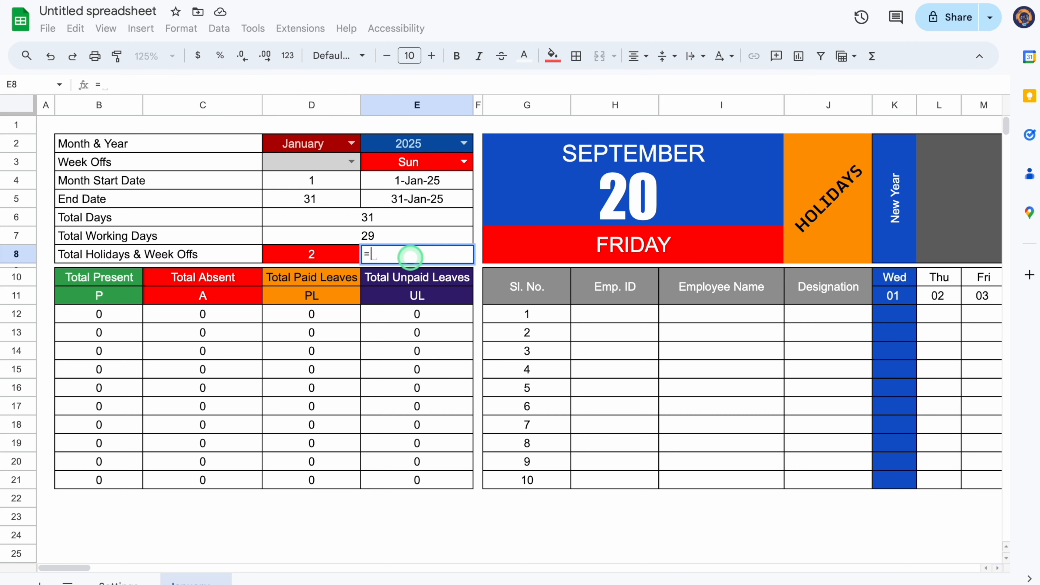
pyautogui.hotkey('ctrl', 'v')
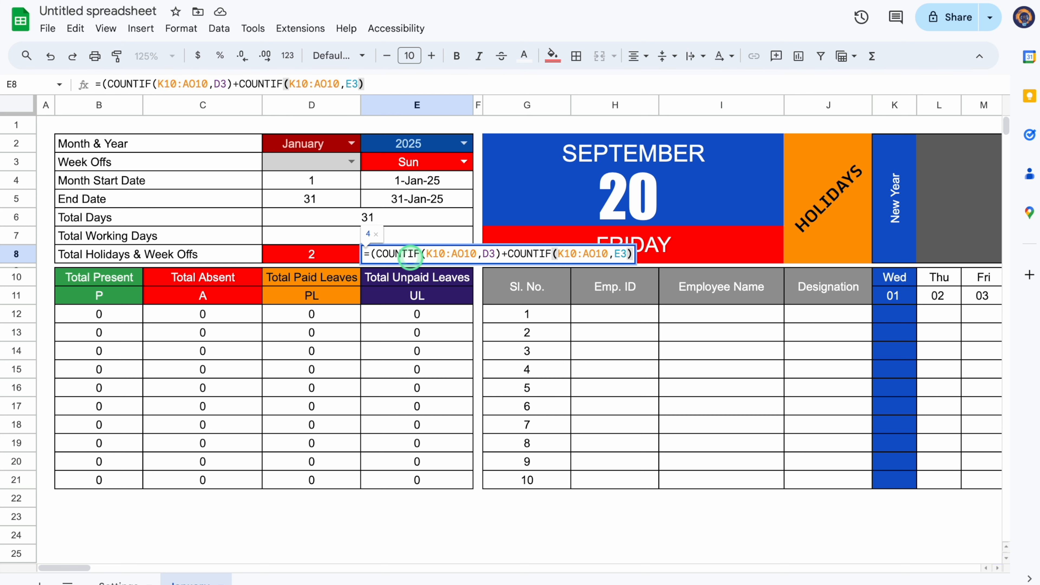
pyautogui.press('Return')
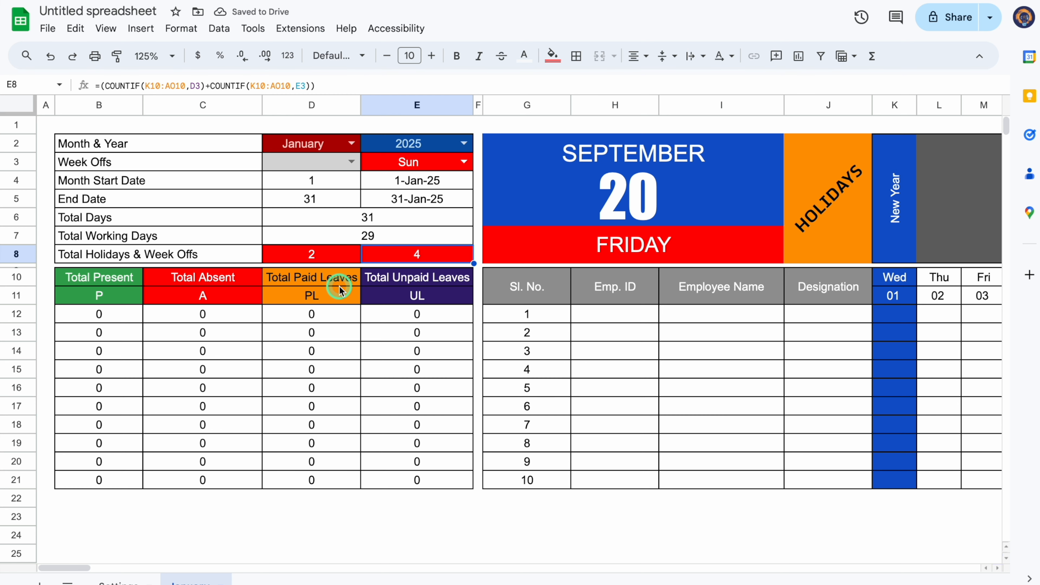
# - Test the counts by choosing Sat as the first week off, returning it to None, and setting the second to None
pyautogui.click(351, 162)
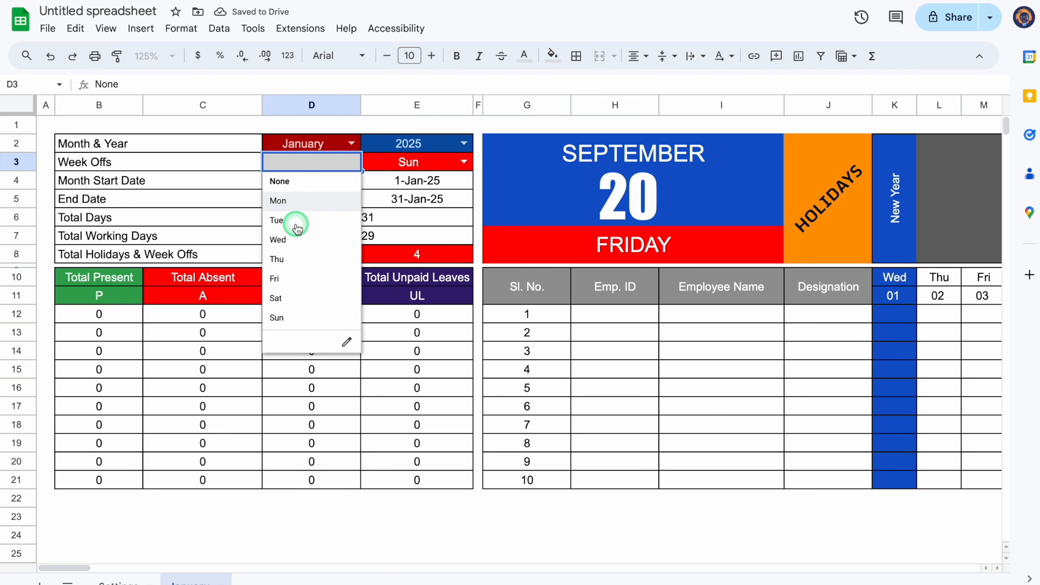
pyautogui.click(296, 304)
pyautogui.click(350, 162)
pyautogui.click(305, 179)
pyautogui.click(407, 164)
pyautogui.click(466, 161)
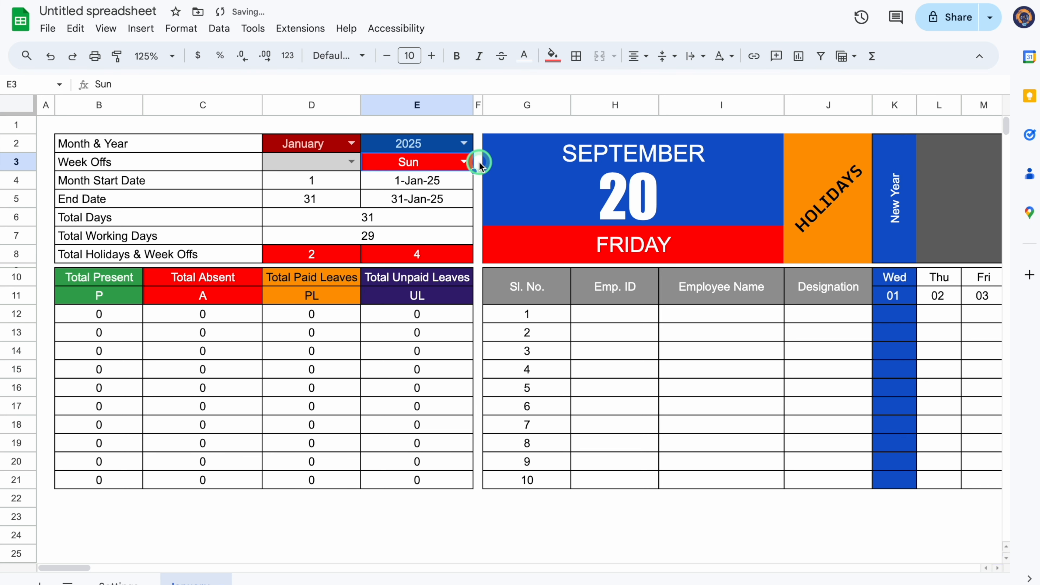
pyautogui.click(418, 183)
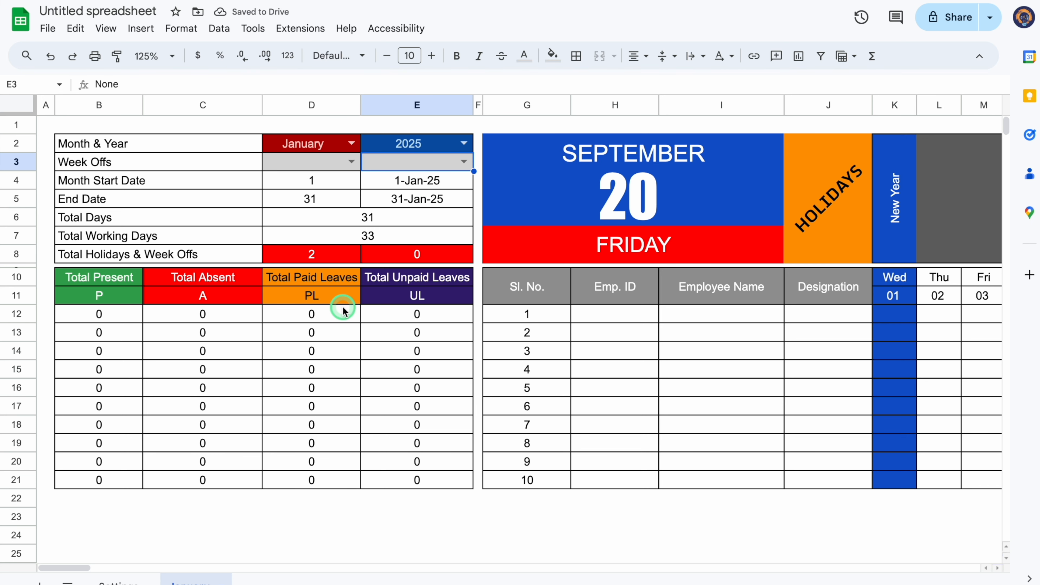
# - Set the first week off in D3 to Sat and the second in E3 to Sun
pyautogui.click(348, 162)
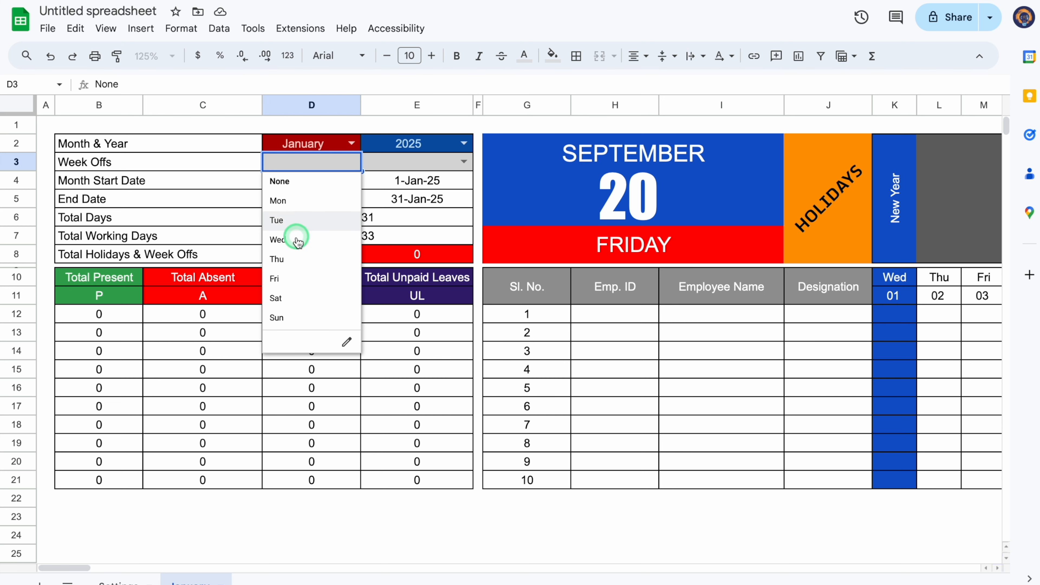
pyautogui.click(295, 298)
pyautogui.click(432, 163)
pyautogui.click(464, 161)
pyautogui.click(390, 327)
# - Apply an outer border around the date and holidays header block G2:AO8
pyautogui.click(504, 144)
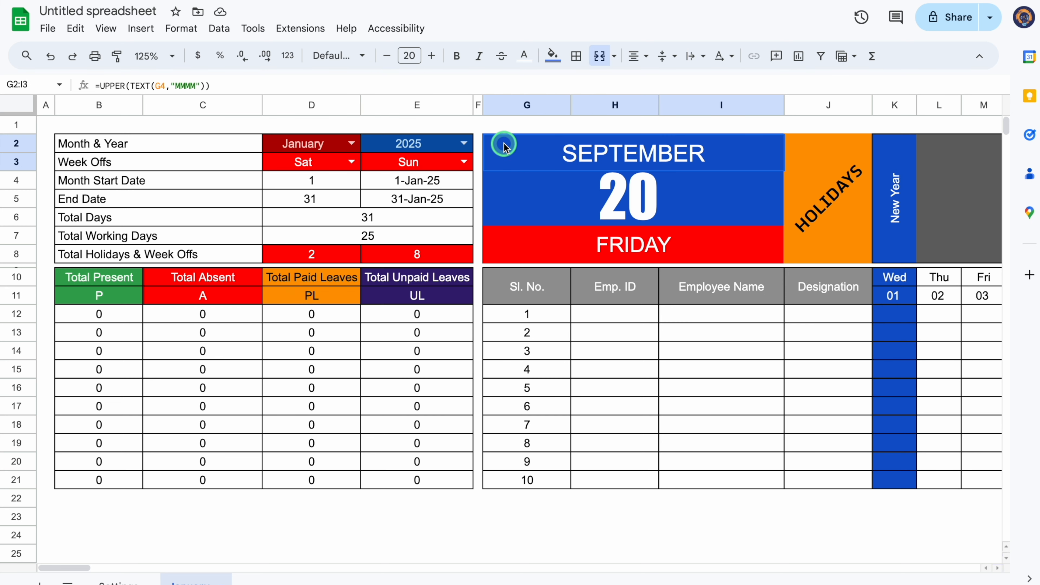
pyautogui.click(507, 270)
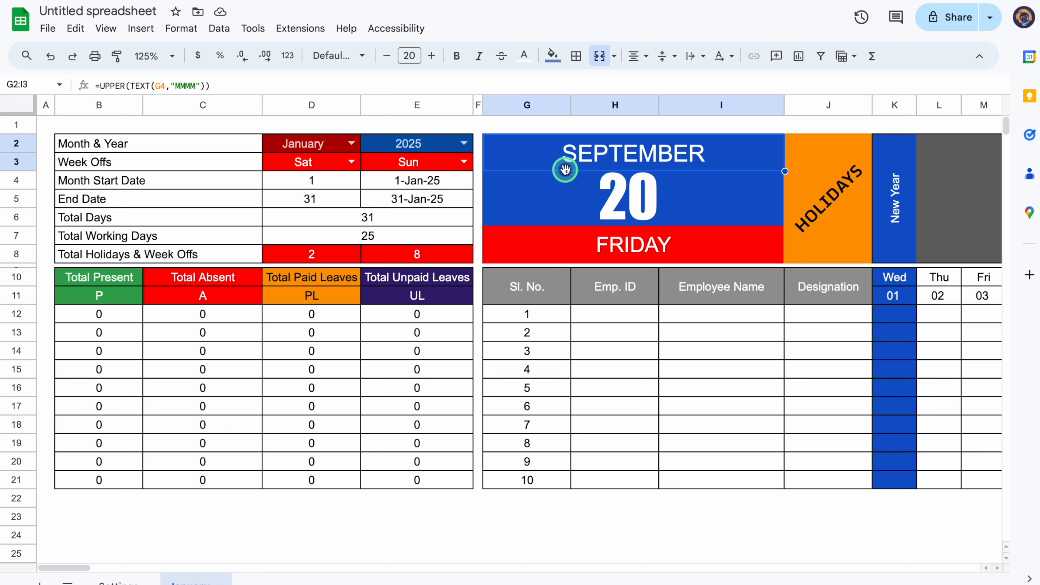
pyautogui.moveTo(523, 159); pyautogui.dragTo(559, 256)
pyautogui.click(578, 56)
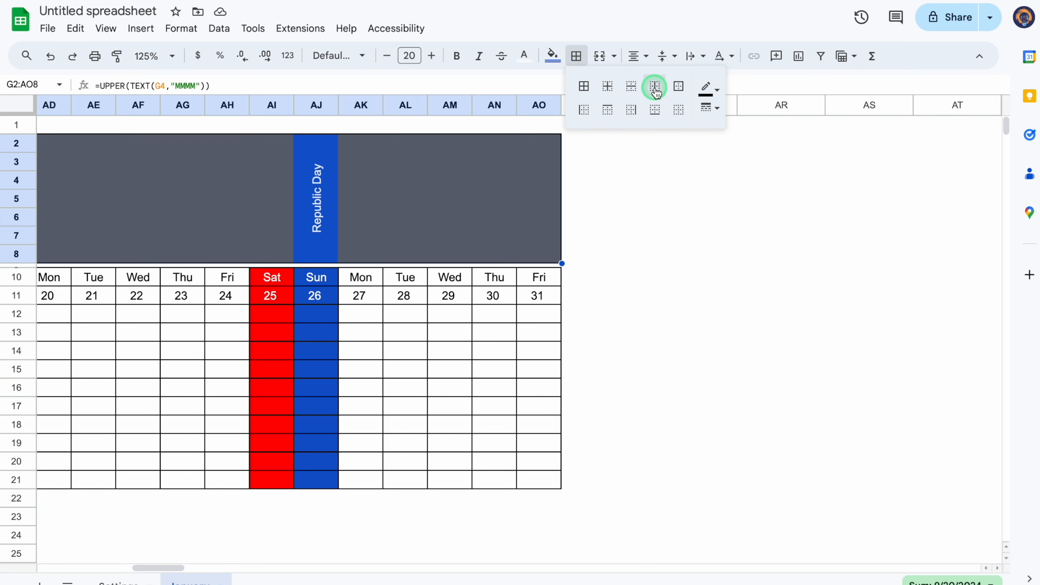
pyautogui.click(679, 87)
pyautogui.moveTo(174, 565); pyautogui.dragTo(81, 566)
pyautogui.click(525, 516)
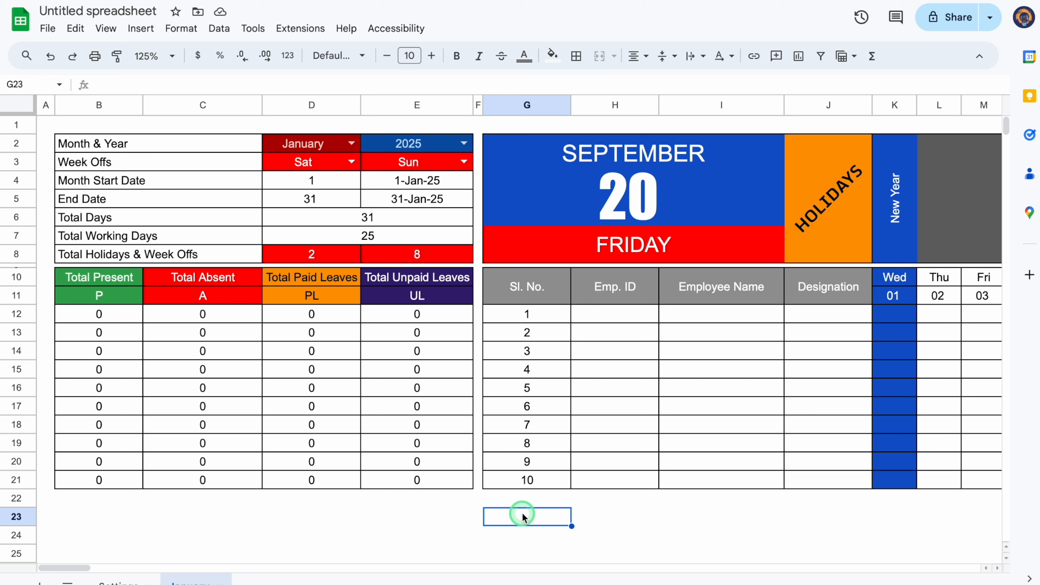
# - Enter the attendance codes P, P, A, PL and UL for the first five employees on January 2, cells L12:L16
pyautogui.moveTo(76, 567); pyautogui.dragTo(100, 569)
pyautogui.click(512, 315)
pyautogui.write('P')
pyautogui.press('Return')
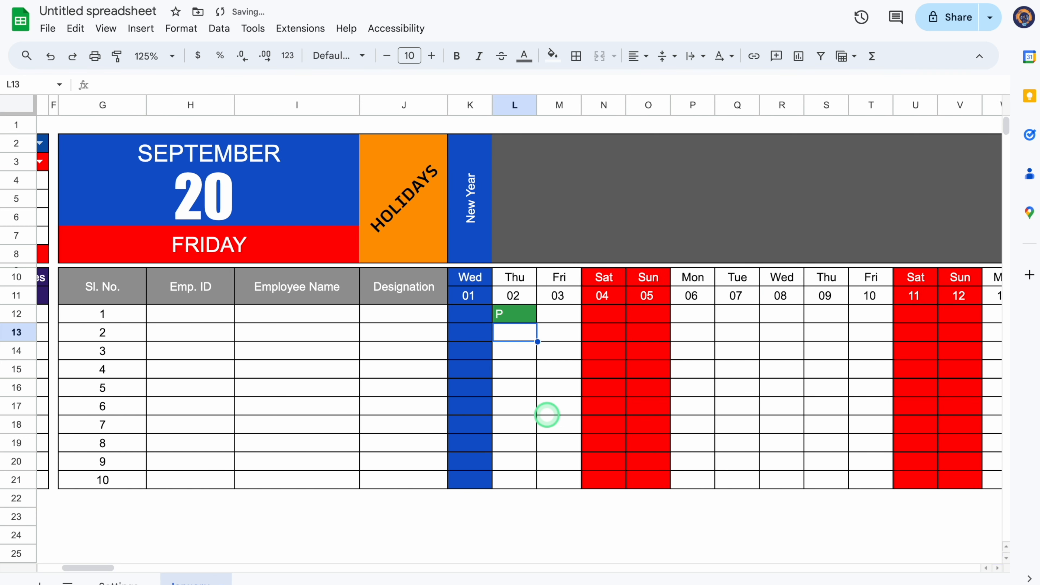
pyautogui.write('P')
pyautogui.press('Return')
pyautogui.write('A')
pyautogui.press('Return')
pyautogui.write('PL')
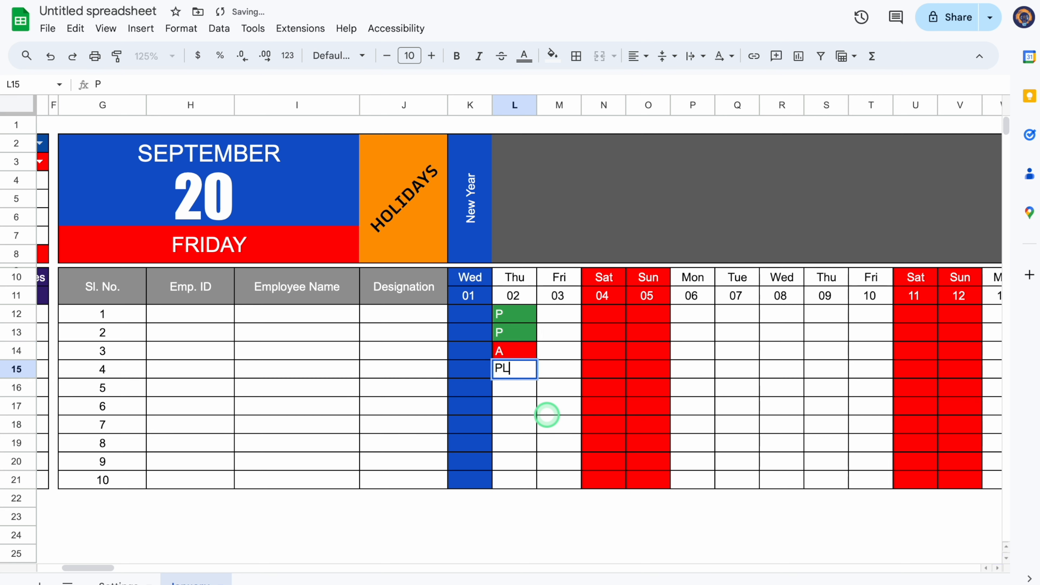
pyautogui.press('Return')
pyautogui.write('U')
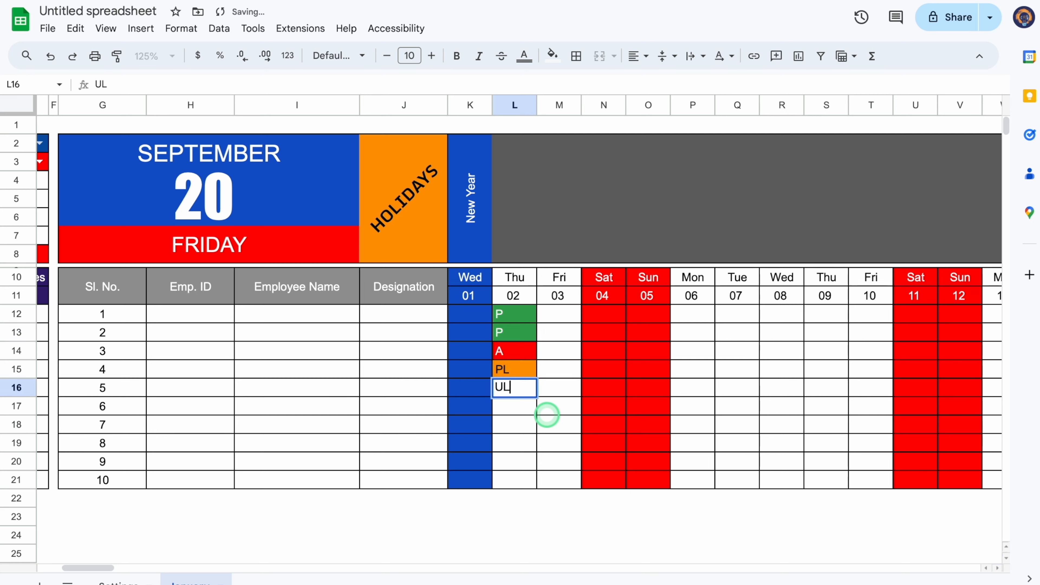
pyautogui.write('L')
pyautogui.press('Return')
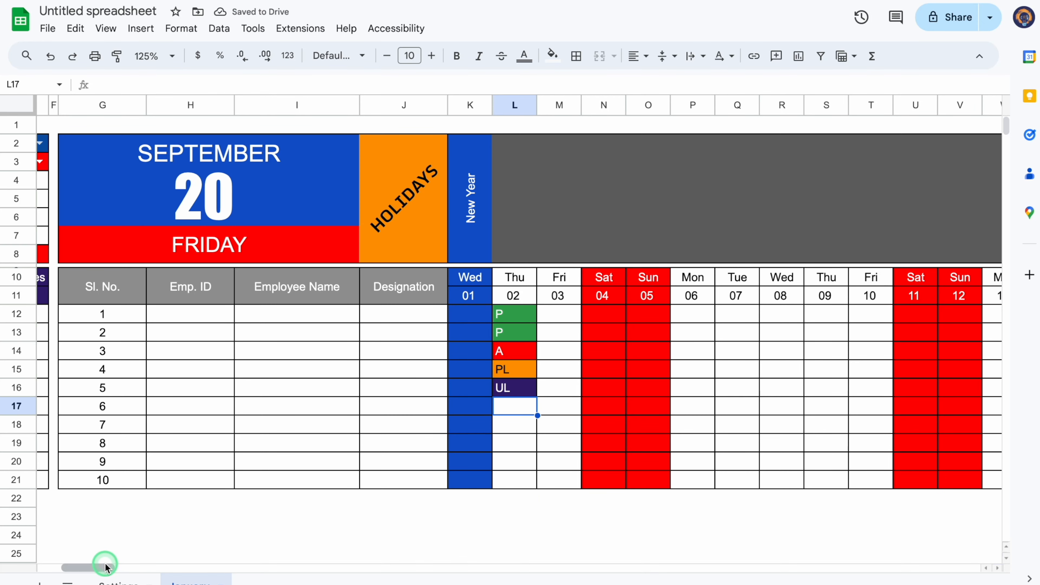
# - Start recording a new macro on the January sheet
pyautogui.moveTo(105, 567); pyautogui.dragTo(61, 568)
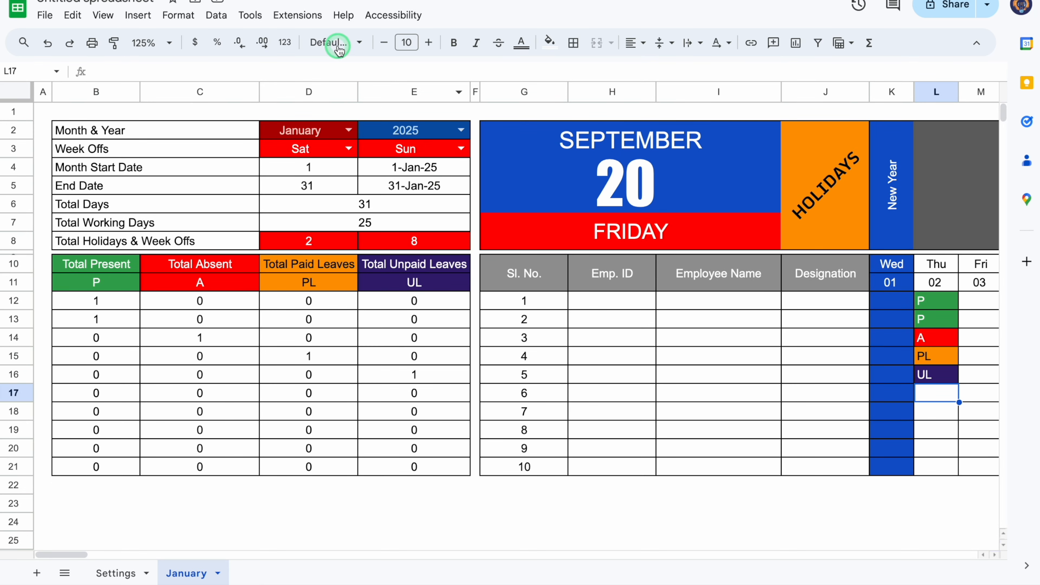
pyautogui.click(301, 16)
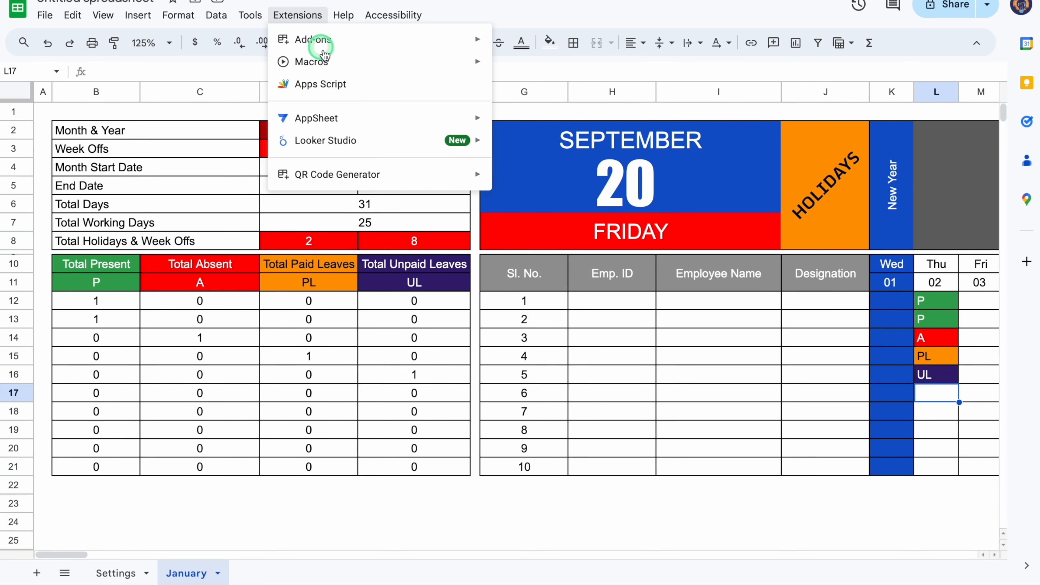
pyautogui.moveTo(330, 62)
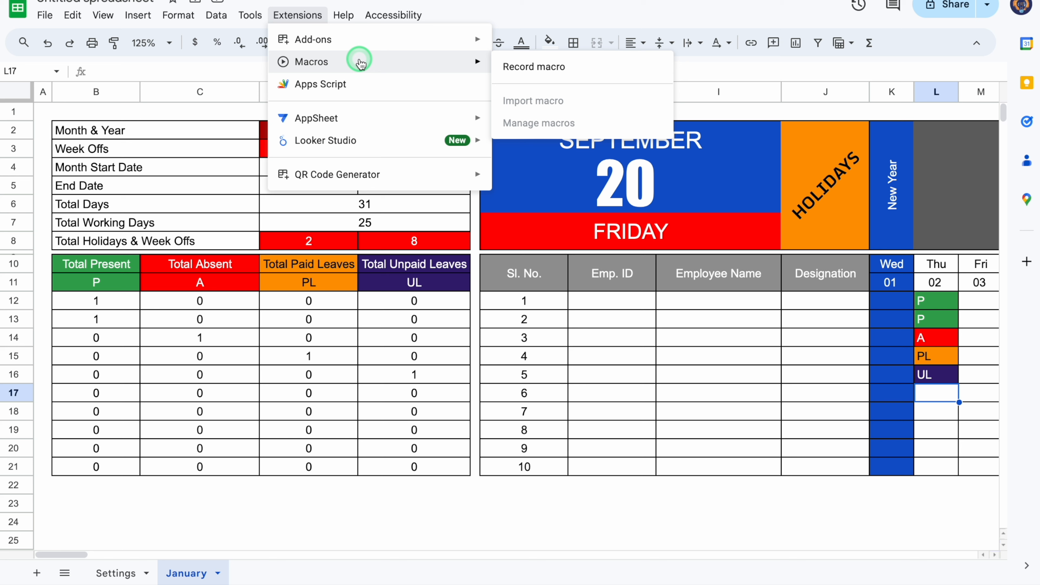
pyautogui.click(519, 67)
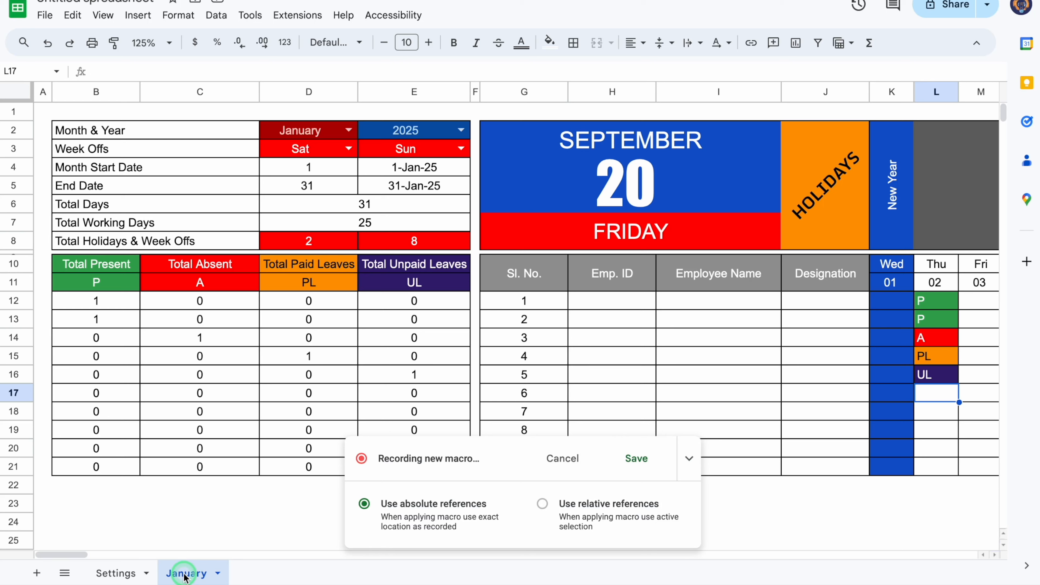
# - Duplicate the January sheet and reset the copy's month to Select Months and its year to Select Year
pyautogui.rightClick(185, 576)
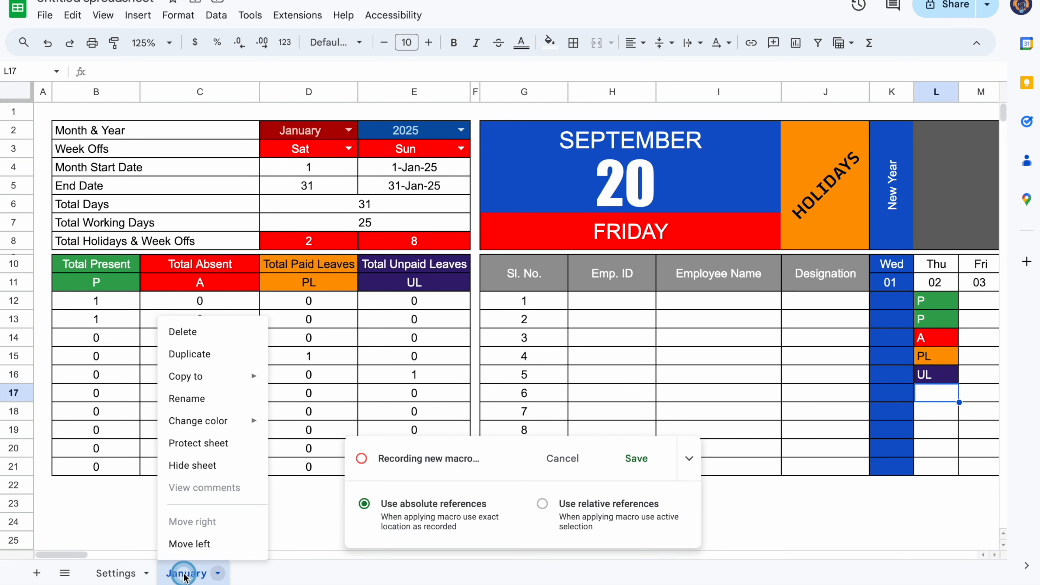
pyautogui.moveTo(223, 434)
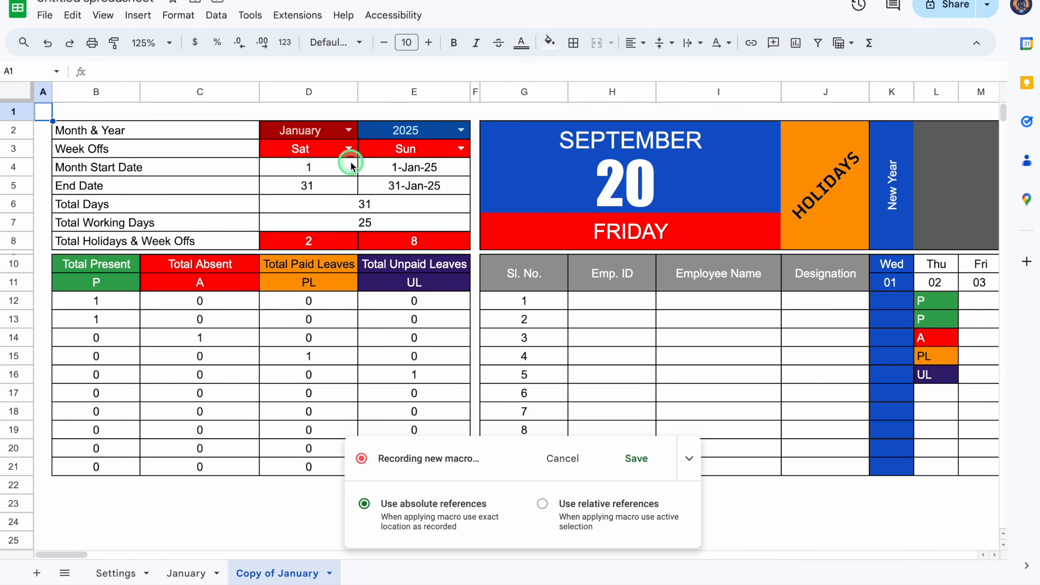
pyautogui.click(349, 133)
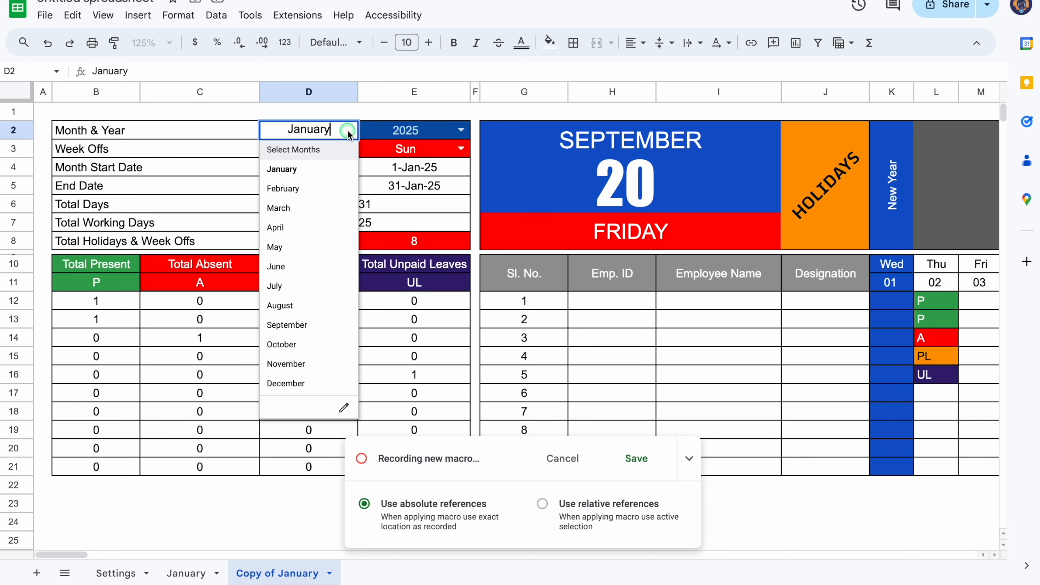
pyautogui.click(299, 156)
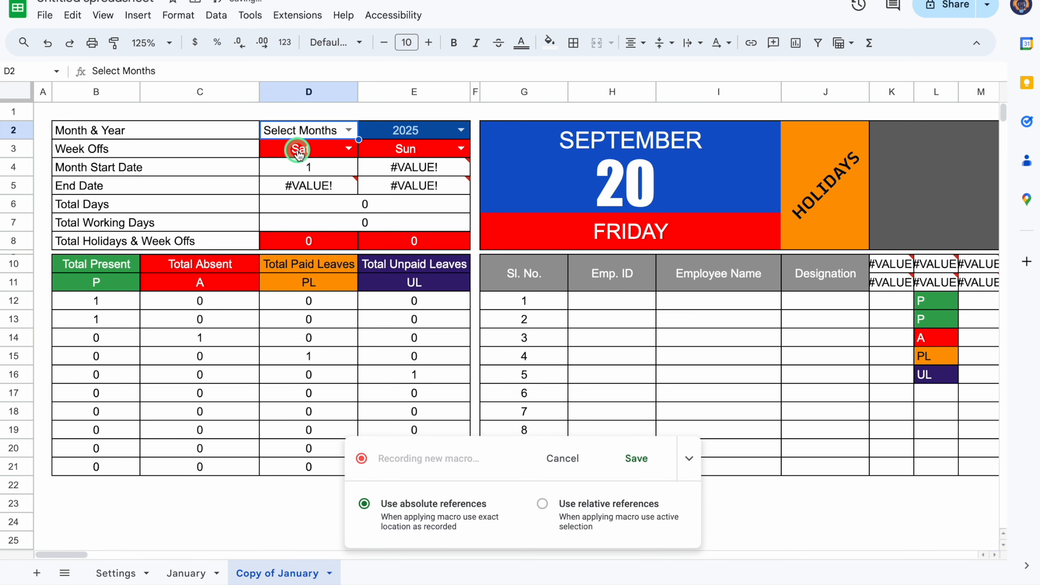
pyautogui.click(426, 135)
pyautogui.click(459, 129)
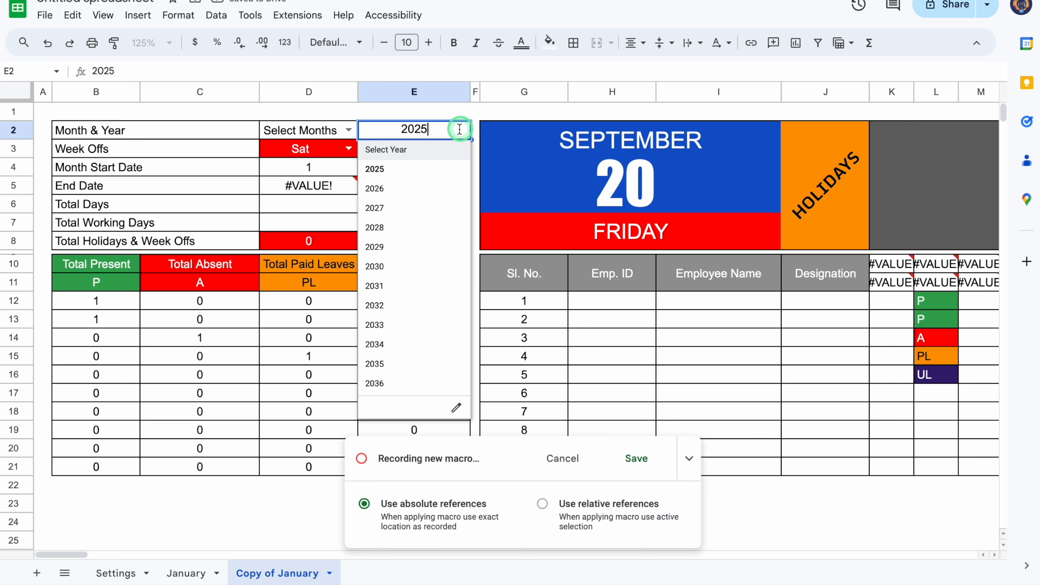
pyautogui.click(433, 156)
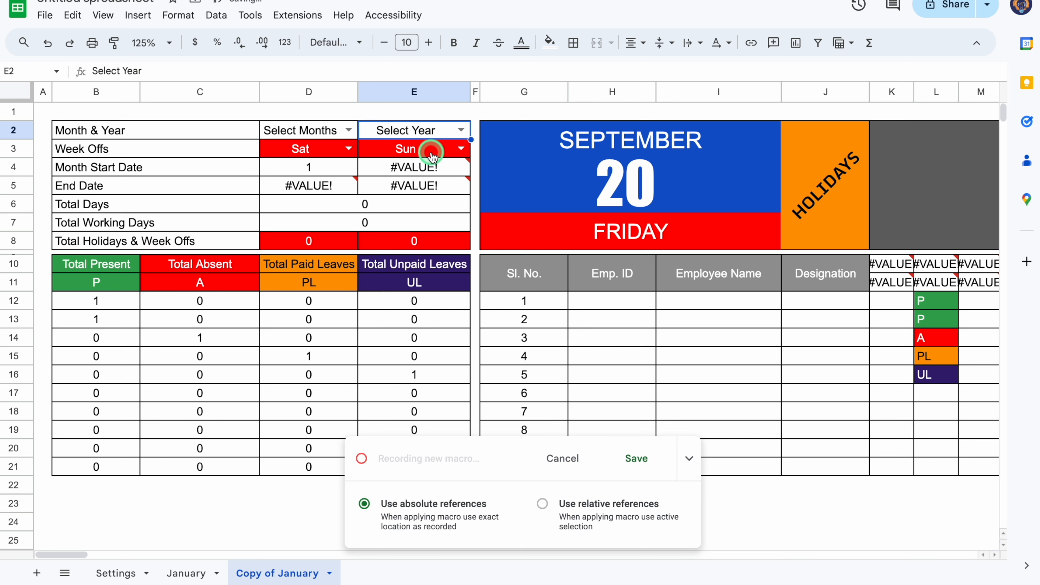
# - Wrap the month start date formula in E4 with IFERROR, giving =iferror(DATEVALUE(D4&D2&E2),"")
pyautogui.click(426, 174)
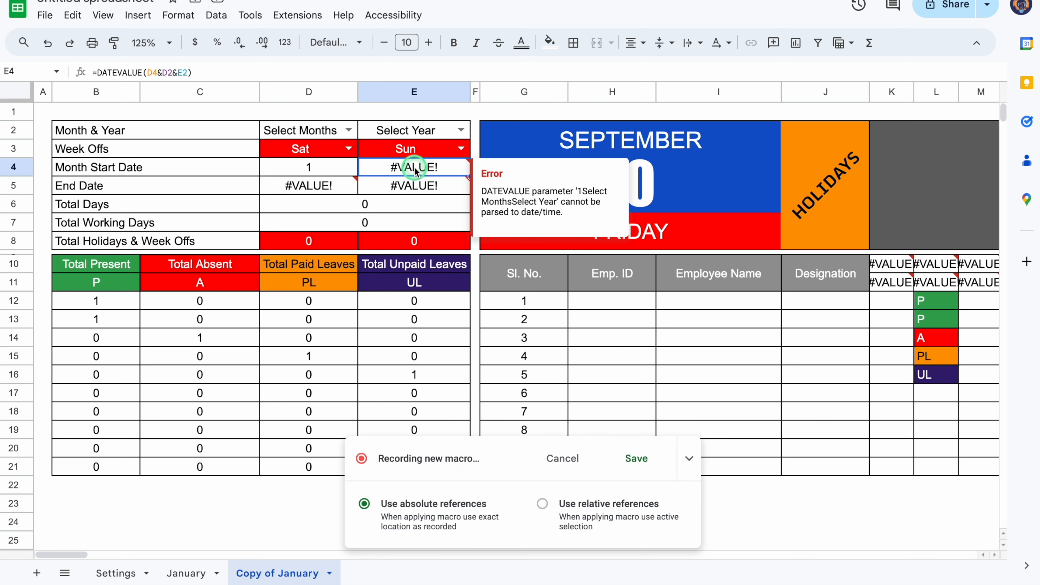
pyautogui.click(94, 73)
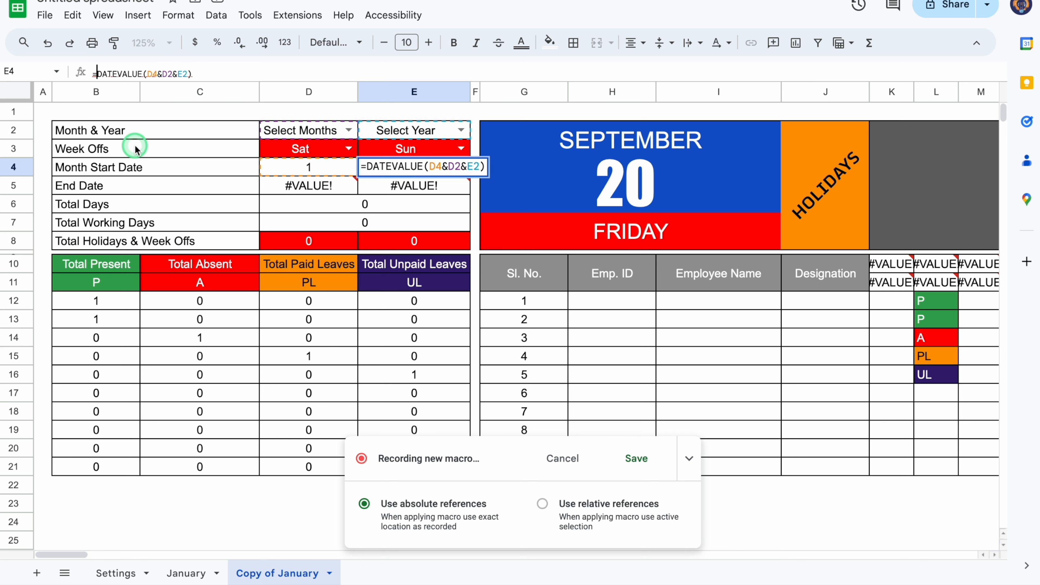
pyautogui.write('iferror')
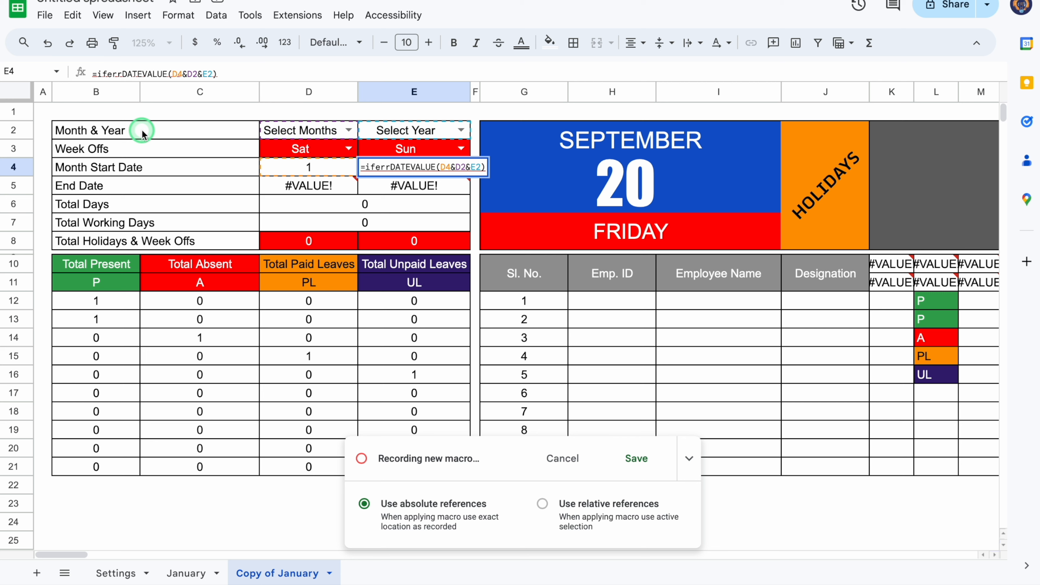
pyautogui.write('(')
pyautogui.press('End')
pyautogui.write(',')
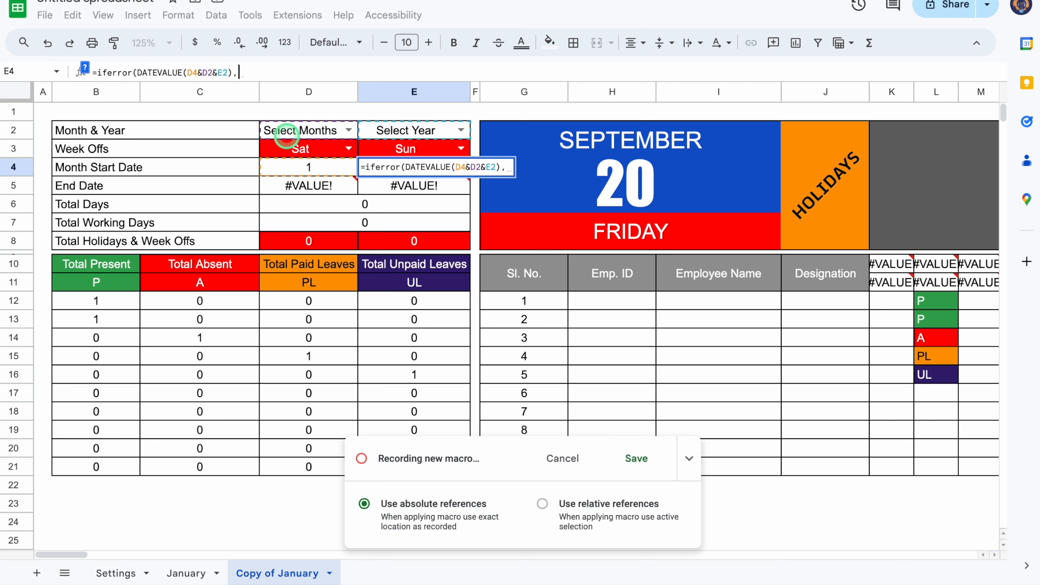
pyautogui.write('"")')
pyautogui.press('Return')
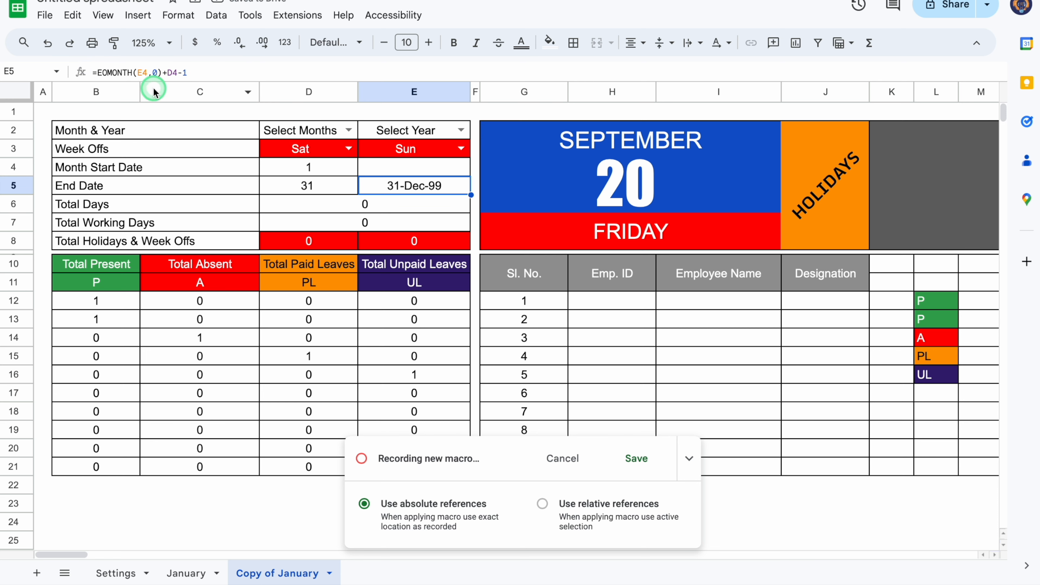
# - Change the end date formula in E5 to =if(E4="","", EOMONTH(E4,0)+D4-1)
pyautogui.click(96, 72)
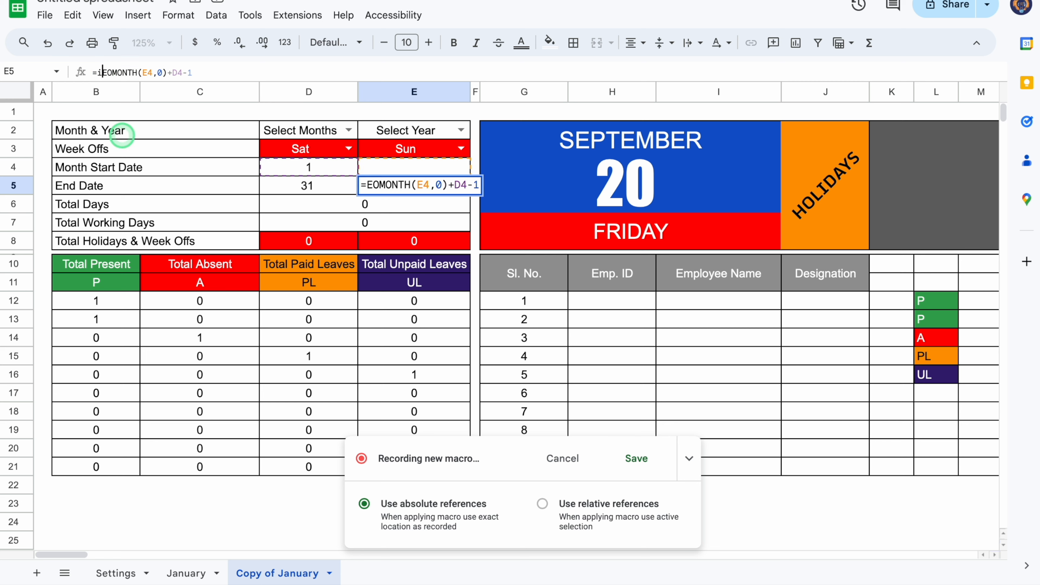
pyautogui.write('if(')
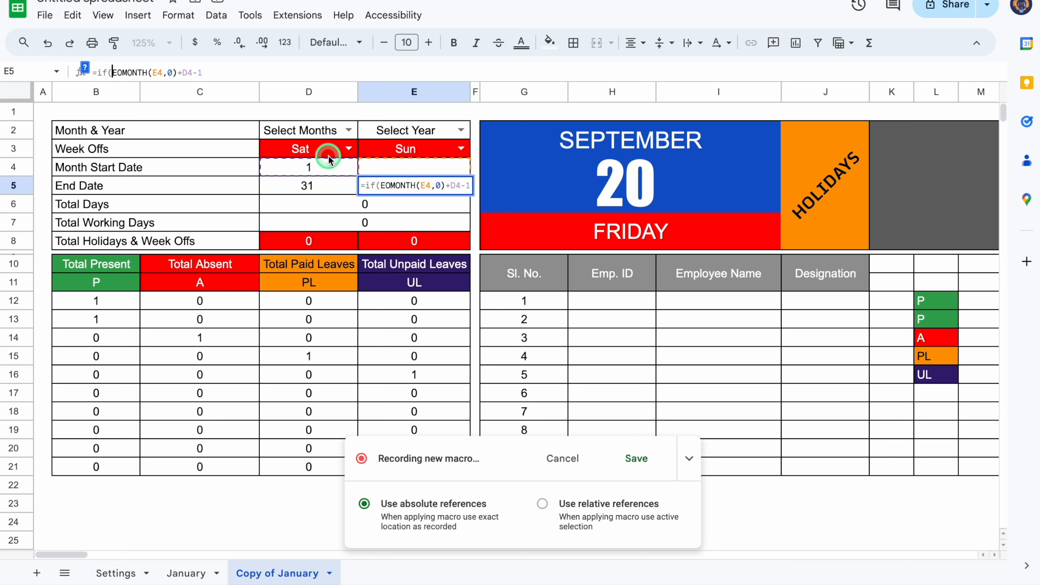
pyautogui.click(422, 169)
pyautogui.write('="" ')
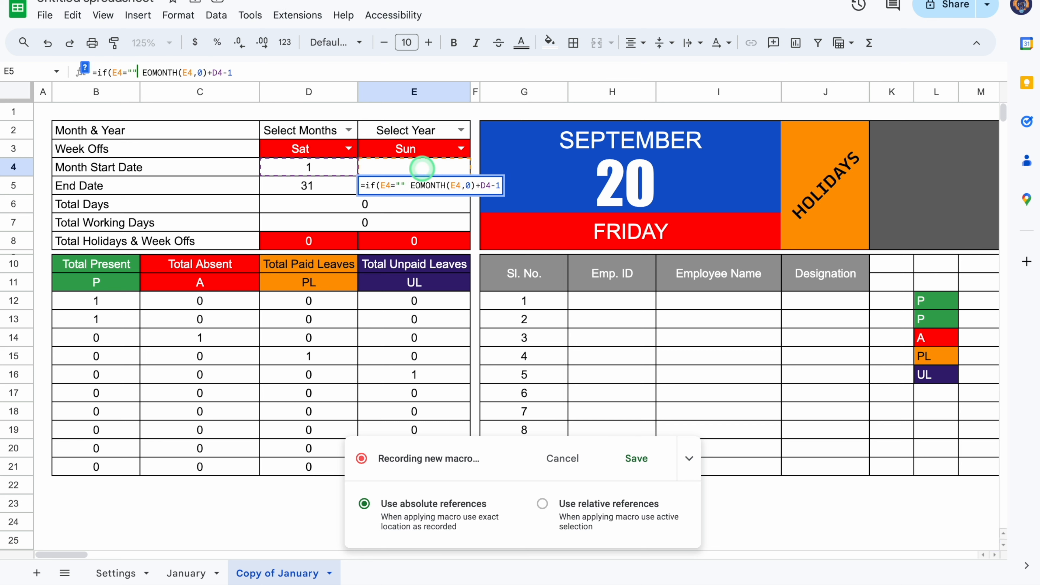
pyautogui.write(',')
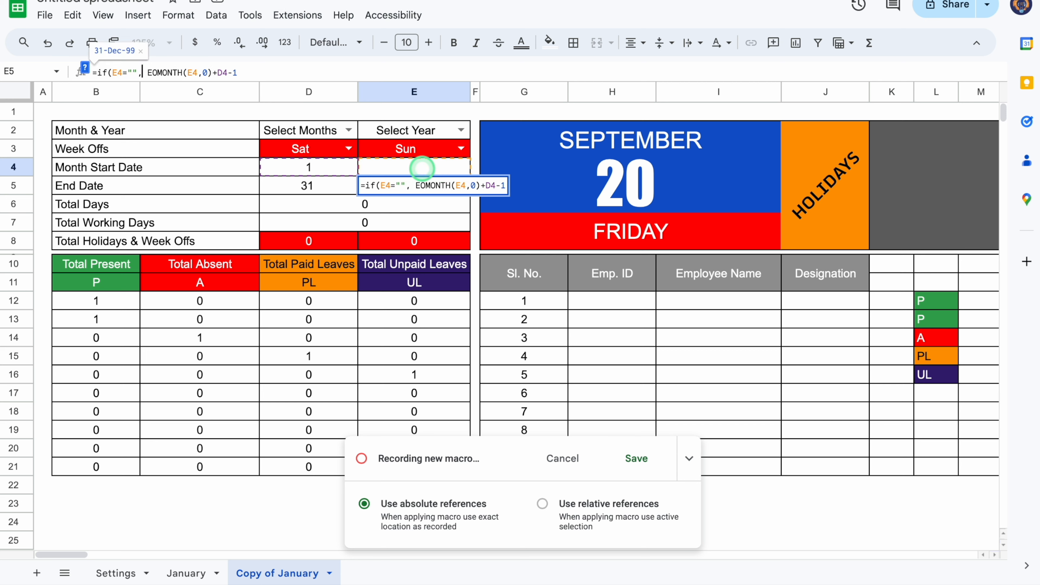
pyautogui.write('""')
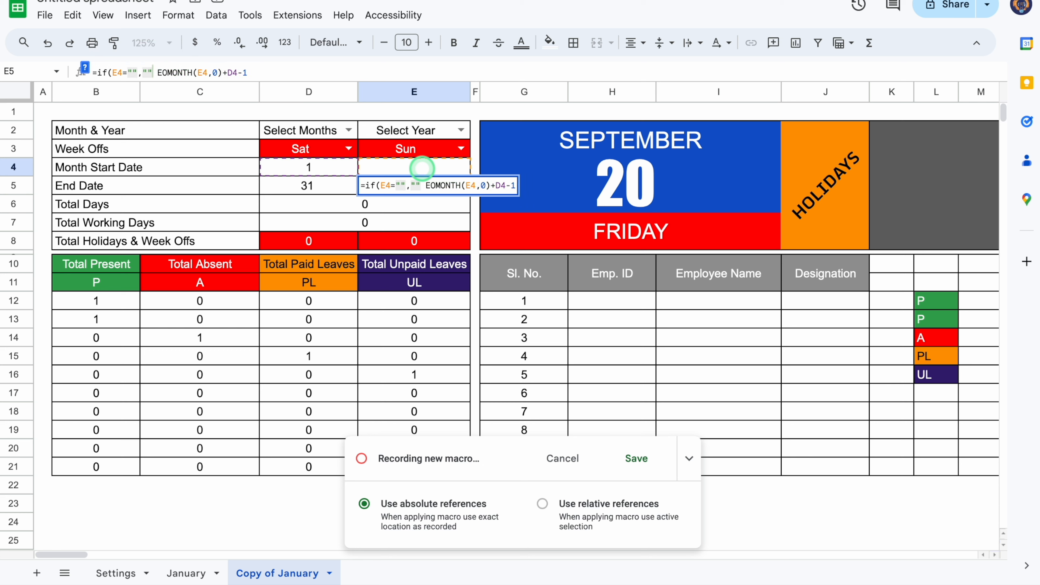
pyautogui.write(',')
pyautogui.click(301, 72)
pyautogui.write(')')
pyautogui.press('Return')
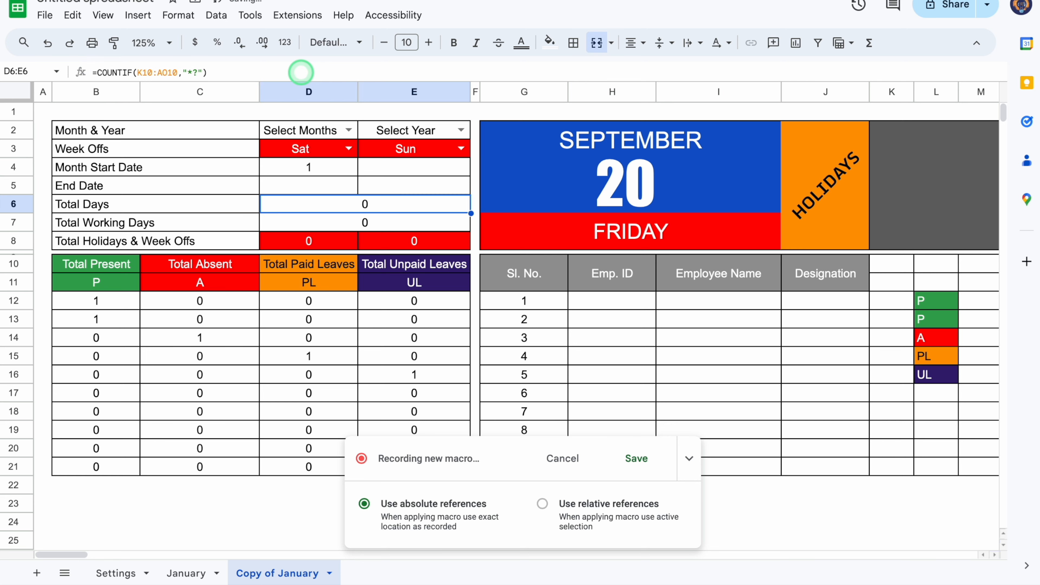
# - Set both week offs, D3 and E3, to None
pyautogui.click(348, 148)
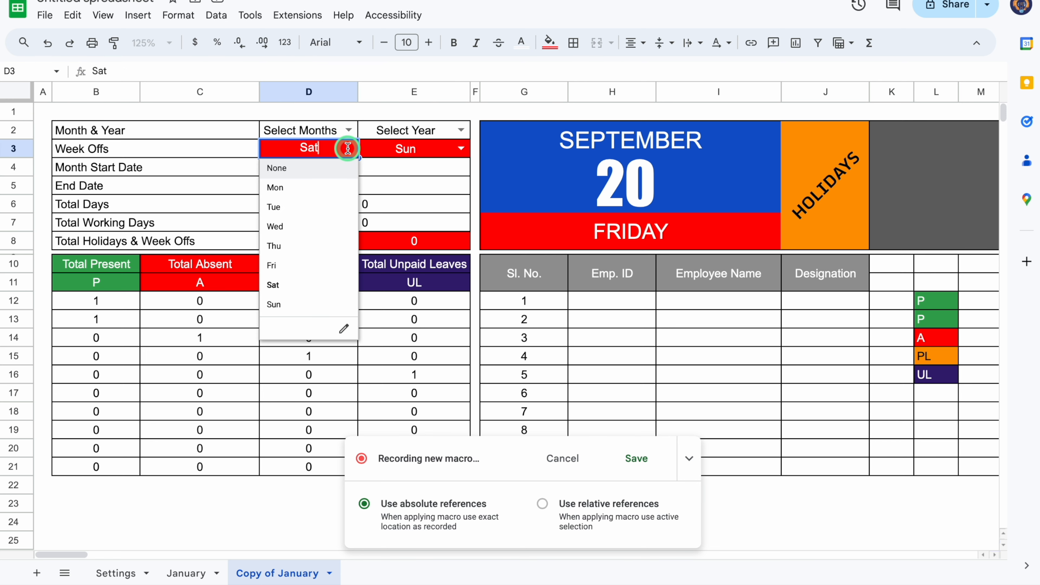
pyautogui.click(298, 168)
pyautogui.click(460, 149)
pyautogui.click(394, 168)
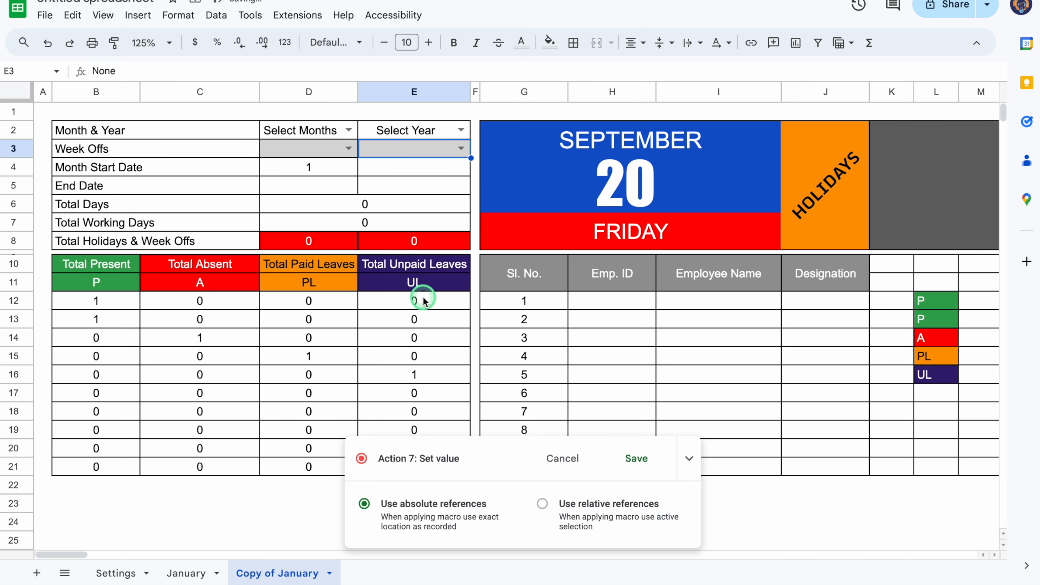
# - Clear all attendance entries in K12:AO21 of the copied sheet
pyautogui.click(690, 458)
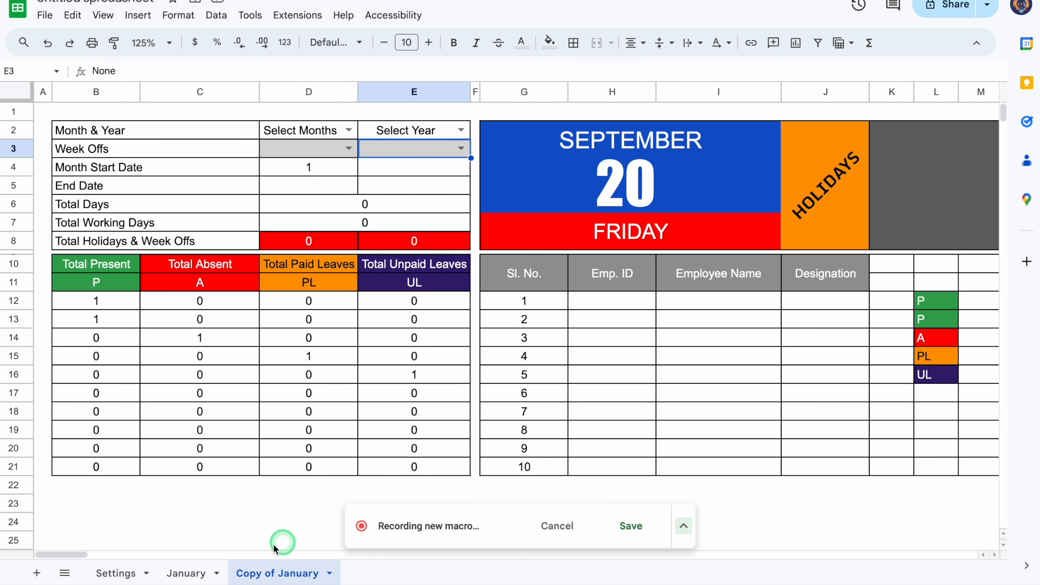
pyautogui.moveTo(84, 554); pyautogui.dragTo(103, 558)
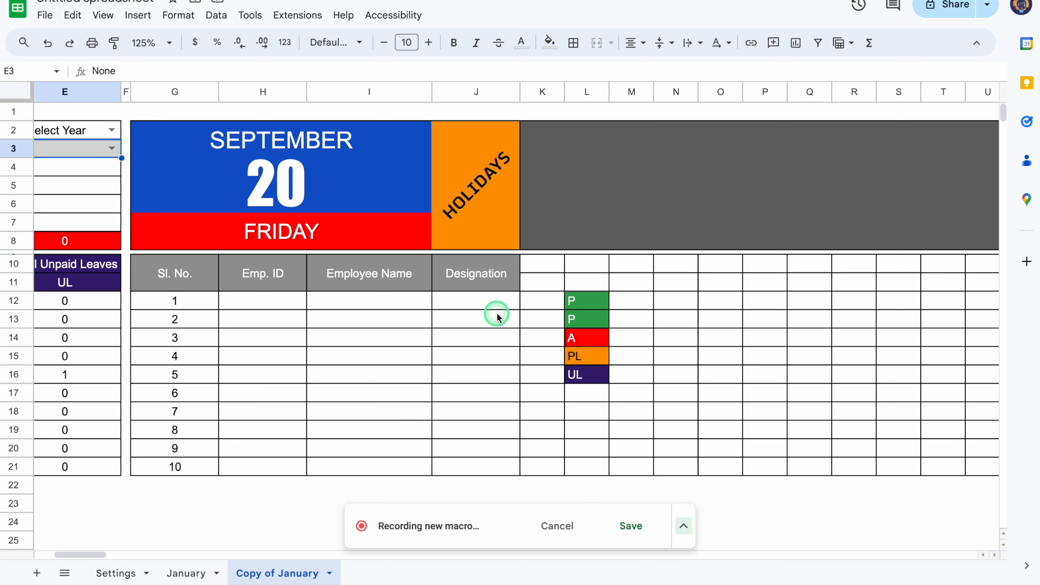
pyautogui.click(547, 303)
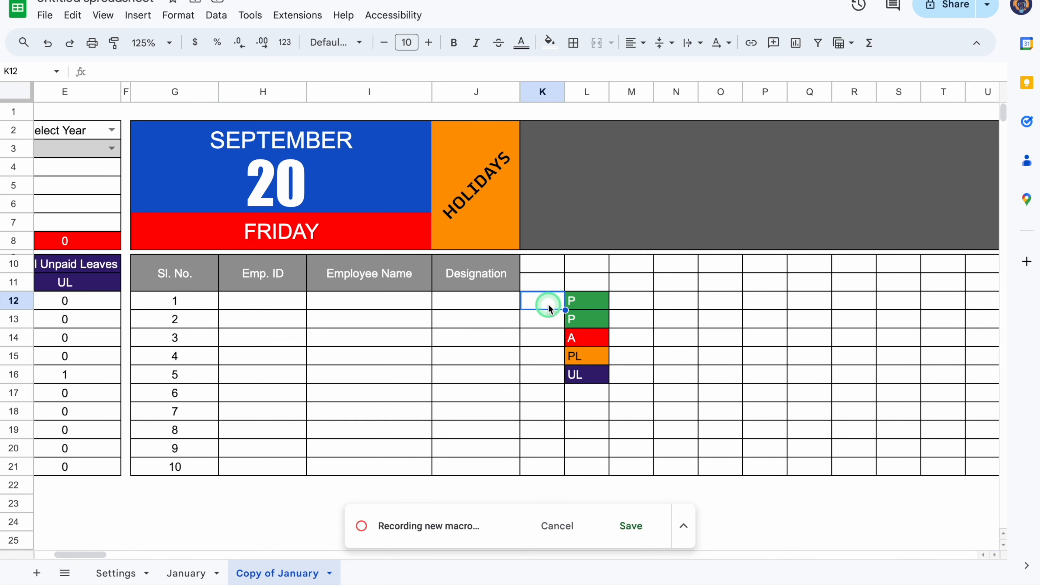
pyautogui.moveTo(549, 308); pyautogui.dragTo(712, 467)
pyautogui.press('Delete')
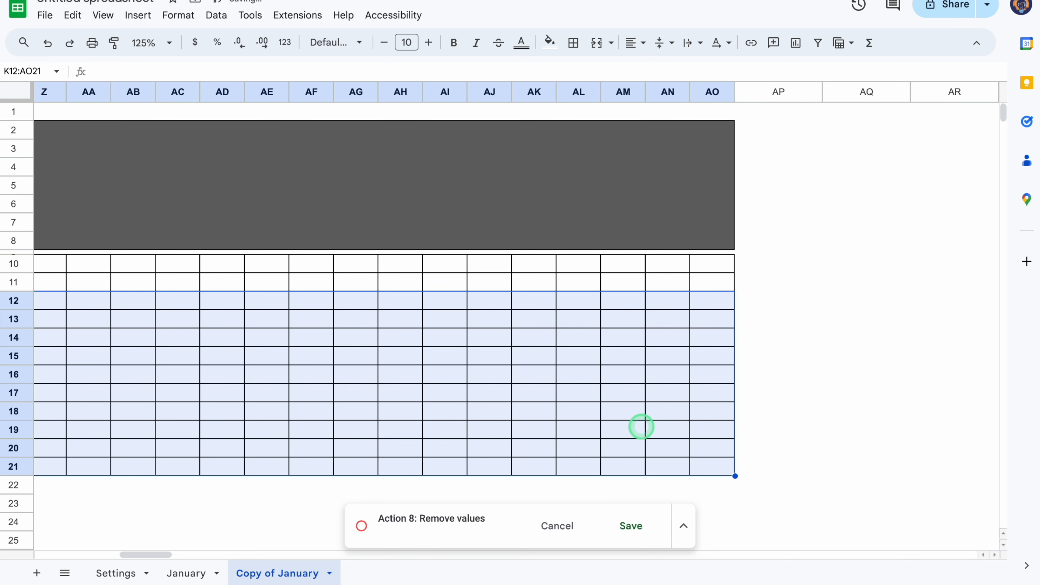
# - Rename the copied sheet New Month
pyautogui.moveTo(162, 555); pyautogui.dragTo(105, 555)
pyautogui.click(278, 575)
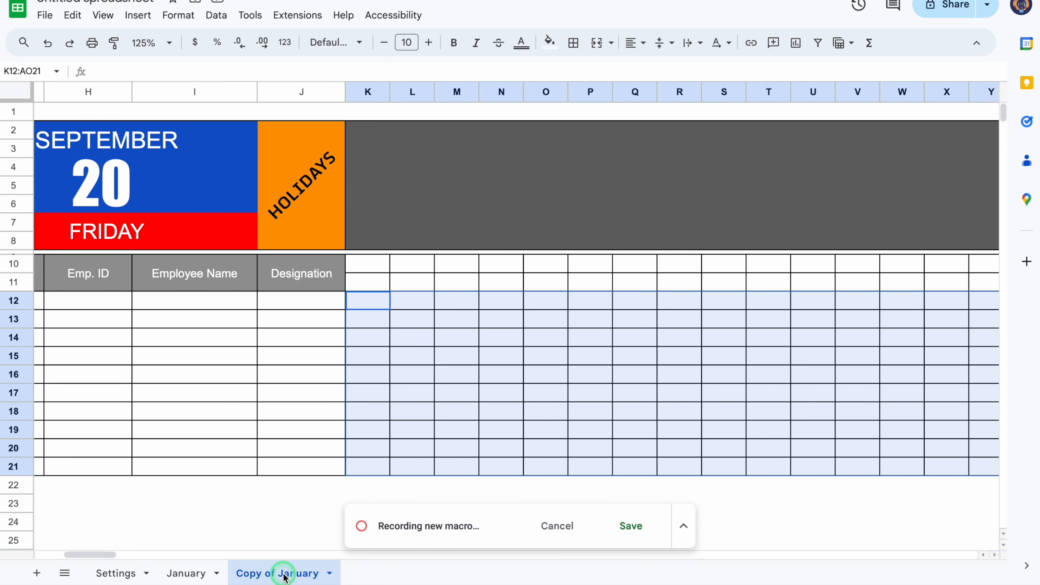
pyautogui.doubleClick(285, 576)
pyautogui.write('New Month')
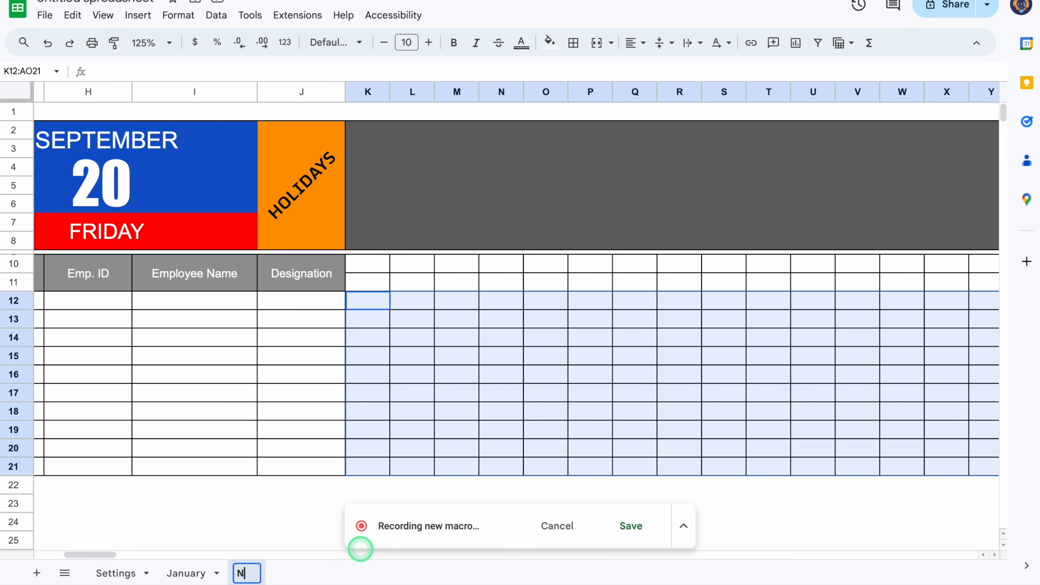
pyautogui.moveTo(107, 555); pyautogui.dragTo(63, 556)
pyautogui.press('Return')
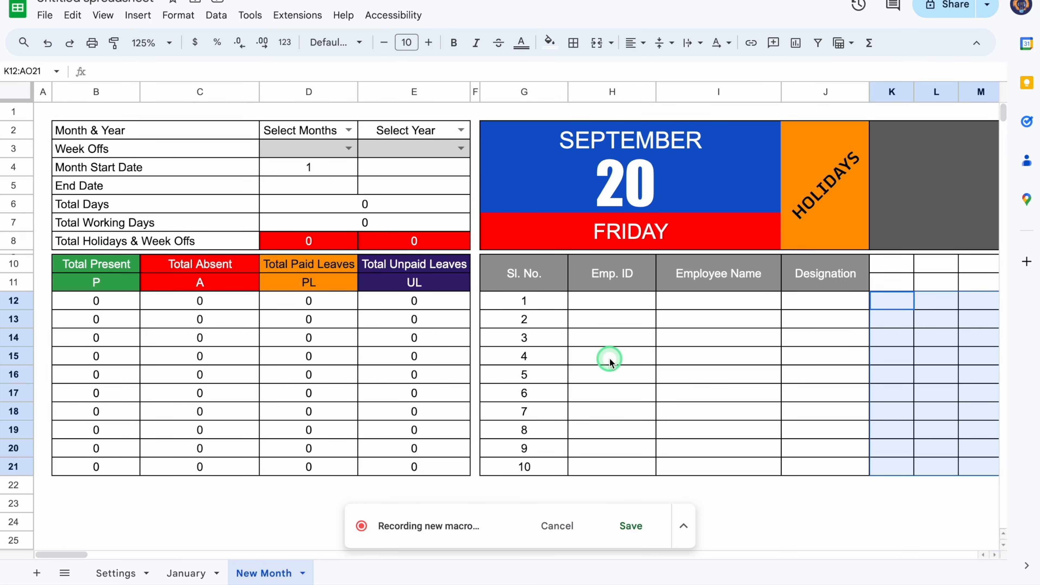
# - Select the first Emp. ID cell H12 and save the macro recording under the name New Month
pyautogui.click(605, 303)
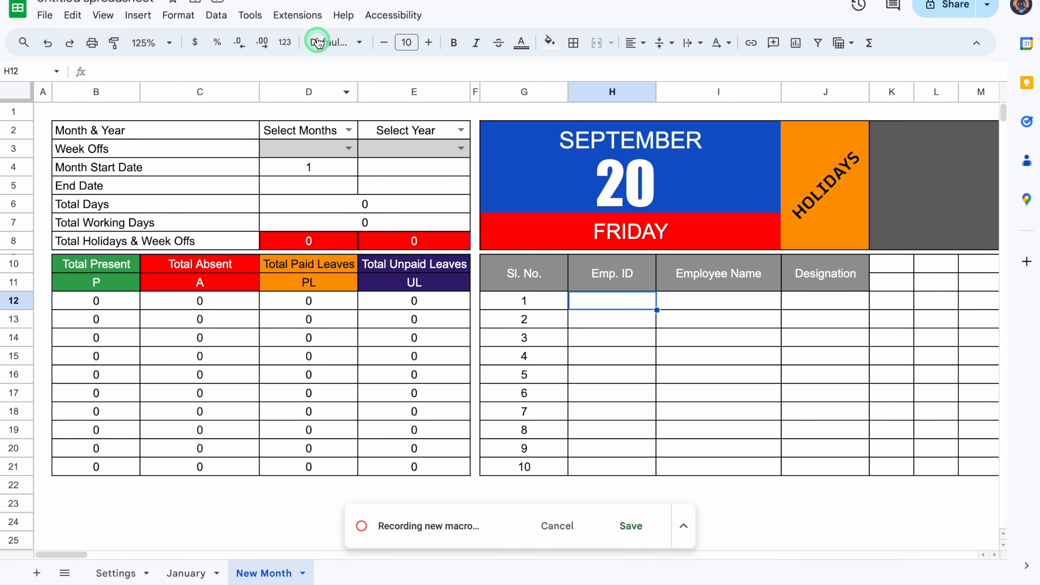
pyautogui.click(309, 15)
pyautogui.click(345, 62)
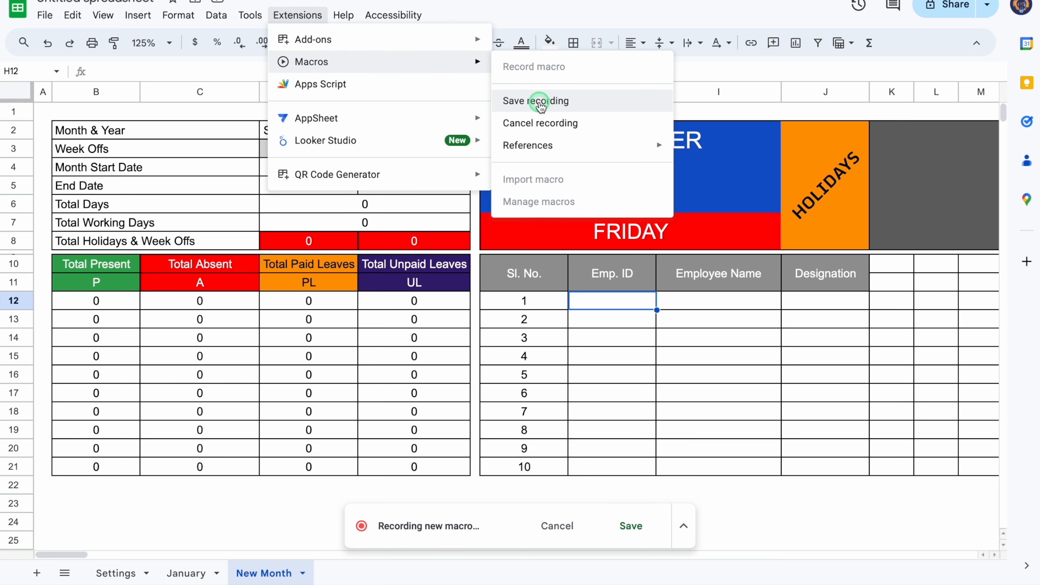
pyautogui.click(538, 102)
pyautogui.press('BackSpace')
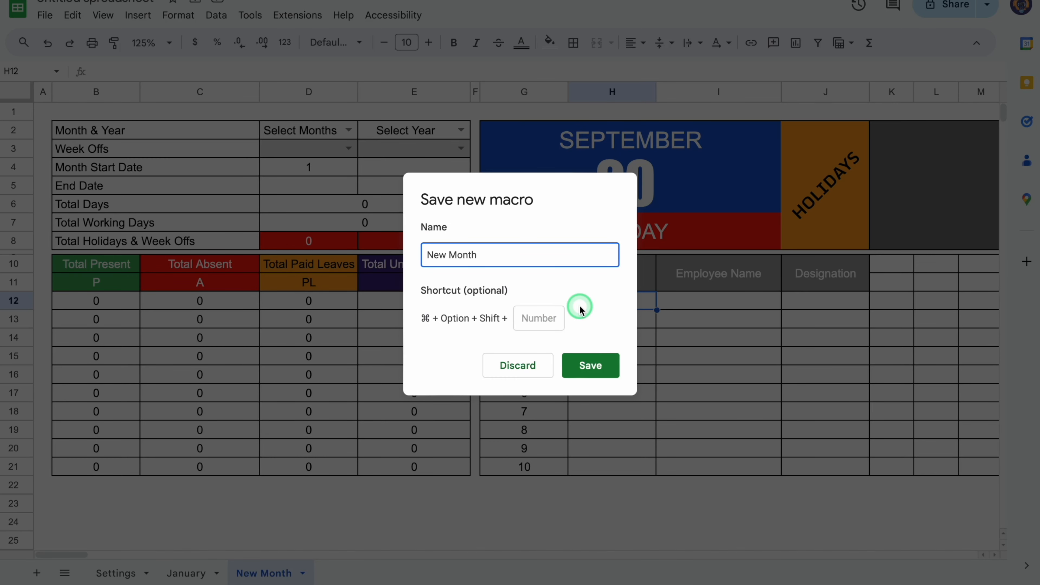
pyautogui.click(593, 366)
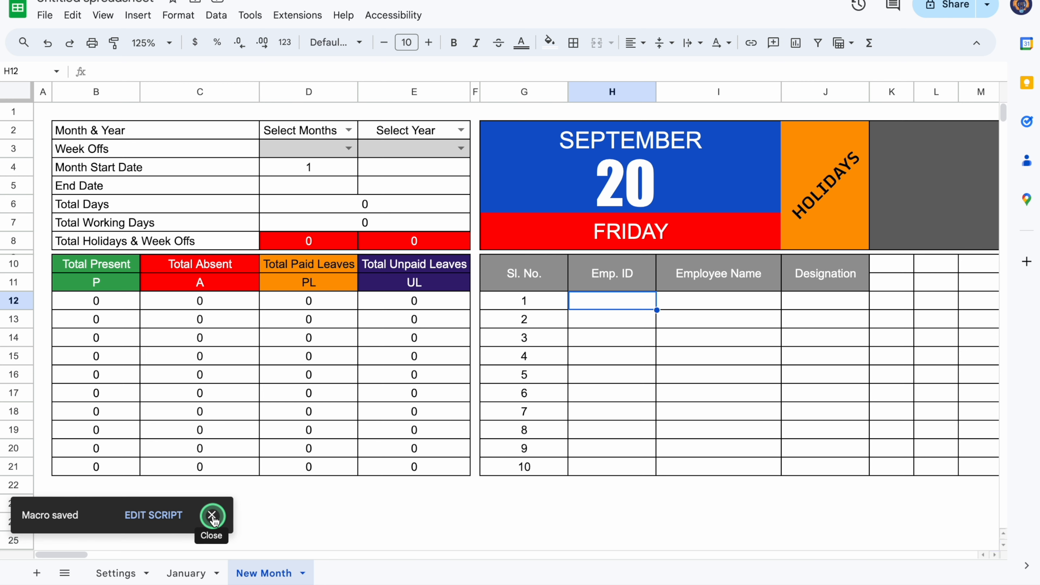
pyautogui.click(212, 516)
# - Delete the New Month sheet from the spreadsheet
pyautogui.click(264, 575)
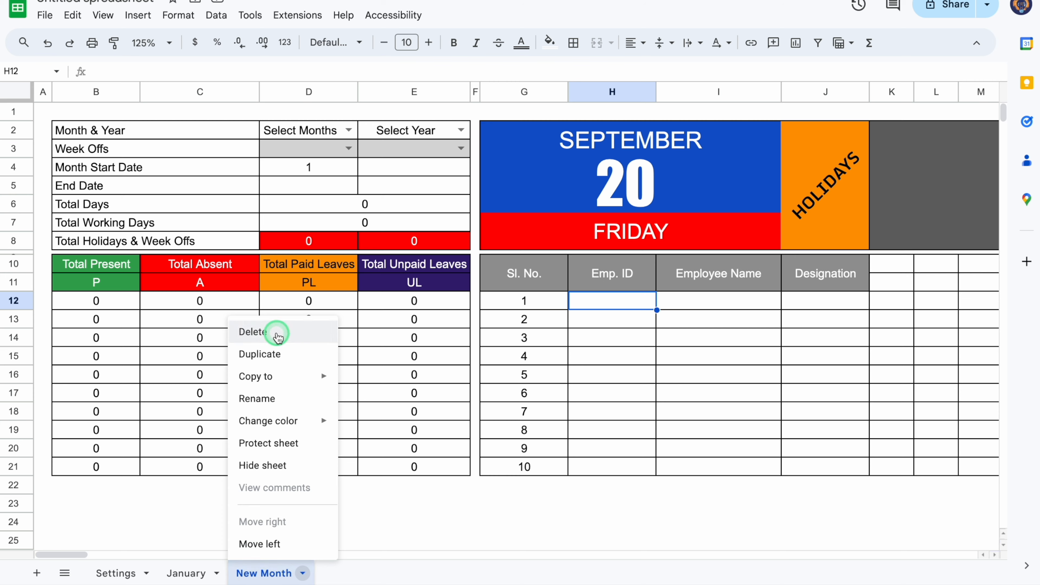
pyautogui.click(277, 335)
pyautogui.click(673, 314)
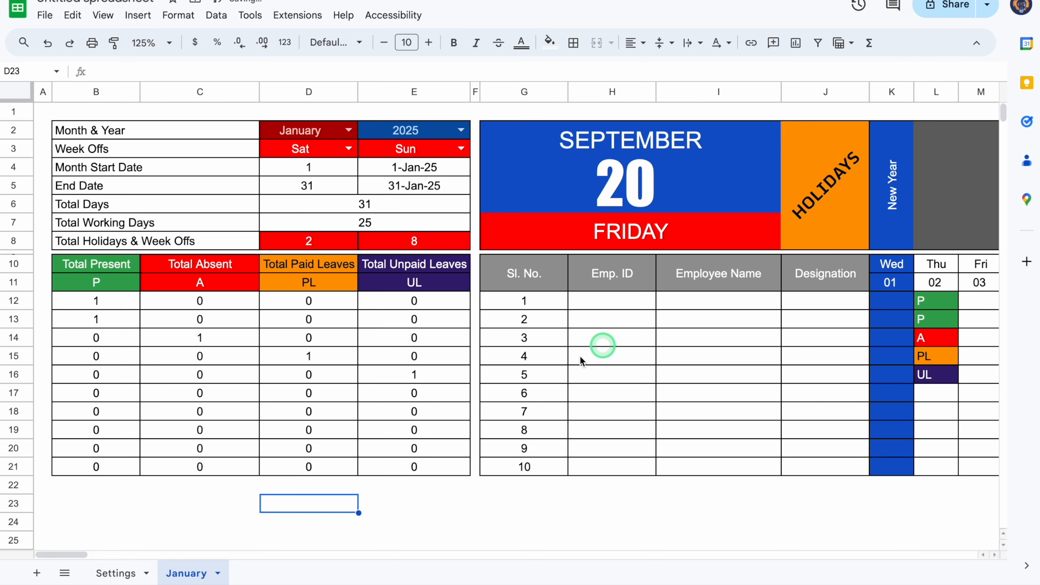
# - Fill the attendance code P down the January 2 column for all ten employees, L12:L21
pyautogui.moveTo(68, 555); pyautogui.dragTo(90, 557)
pyautogui.click(531, 302)
pyautogui.moveTo(548, 310); pyautogui.dragTo(545, 472)
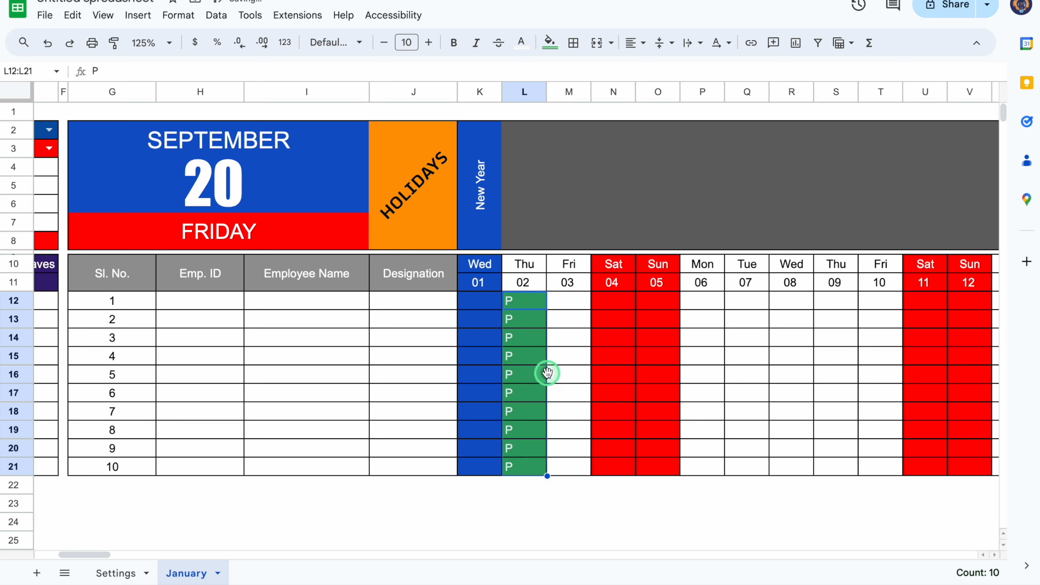
# - Copy the P codes in L12:L21 to the January 3, January 6–10 and January 13–17 columns for all ten employees
pyautogui.hotkey('ctrl', 'c')
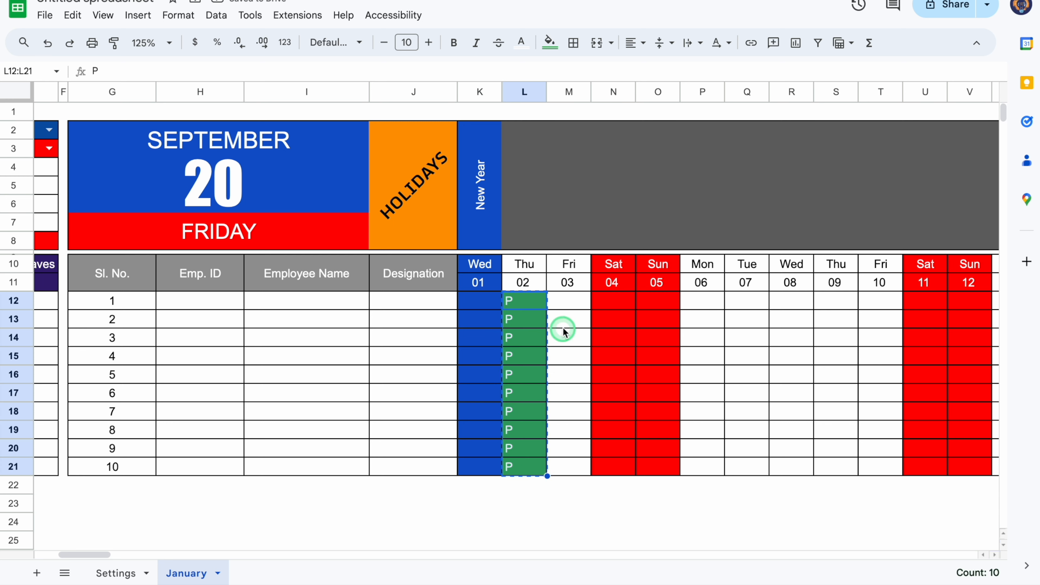
pyautogui.click(566, 301)
pyautogui.hotkey('ctrl', 'v')
pyautogui.moveTo(701, 300); pyautogui.dragTo(874, 468)
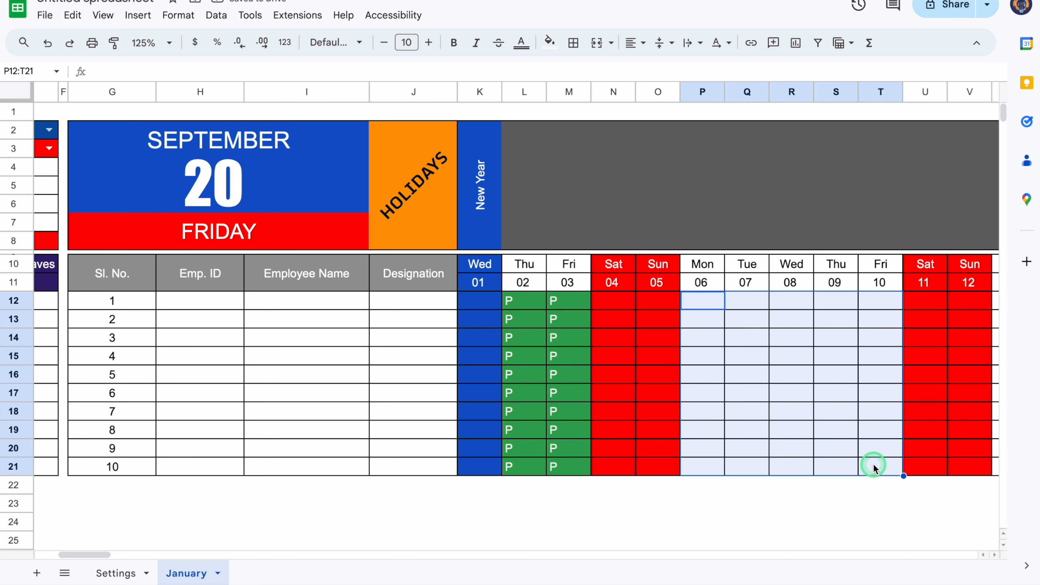
pyautogui.hotkey('ctrl', 'v')
pyautogui.hscroll(8, 592, 530)
pyautogui.moveTo(432, 302); pyautogui.dragTo(611, 467)
pyautogui.hotkey('ctrl', 'v')
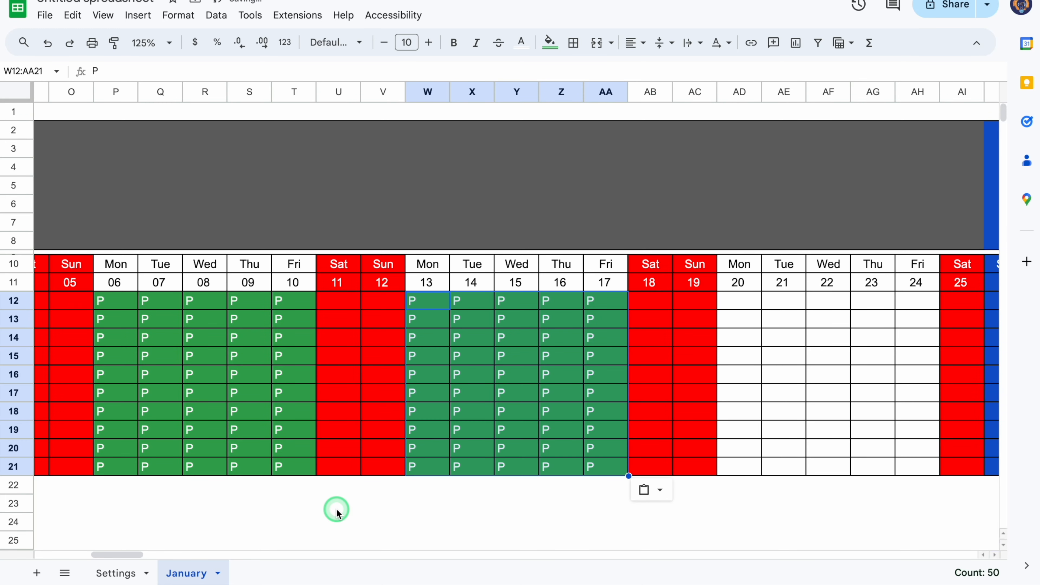
# - Run the New Month macro from the January sheet to create a blank monthly sheet
pyautogui.moveTo(124, 555); pyautogui.dragTo(73, 554)
pyautogui.click(135, 508)
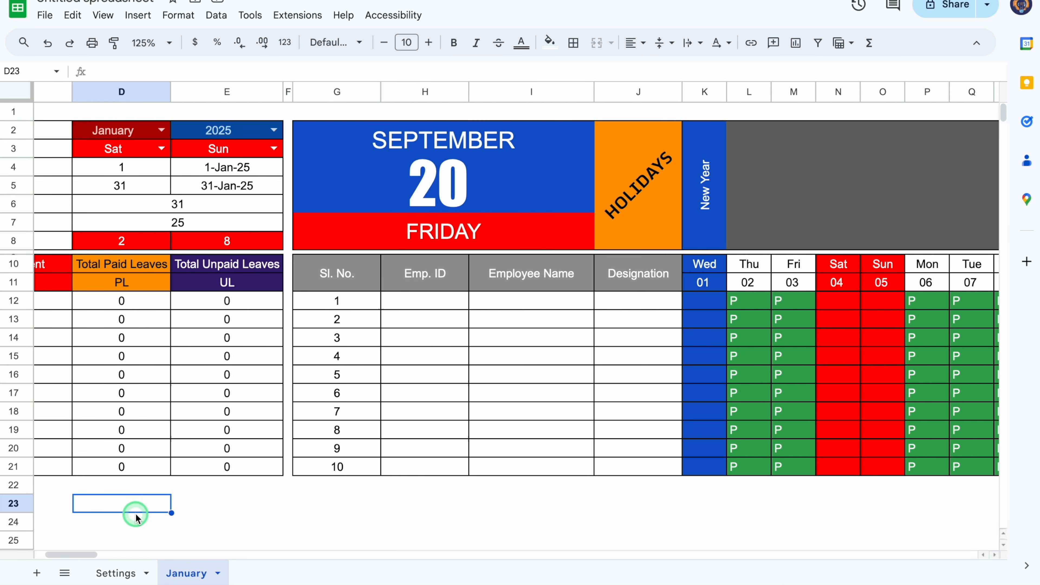
pyautogui.click(303, 23)
pyautogui.click(360, 66)
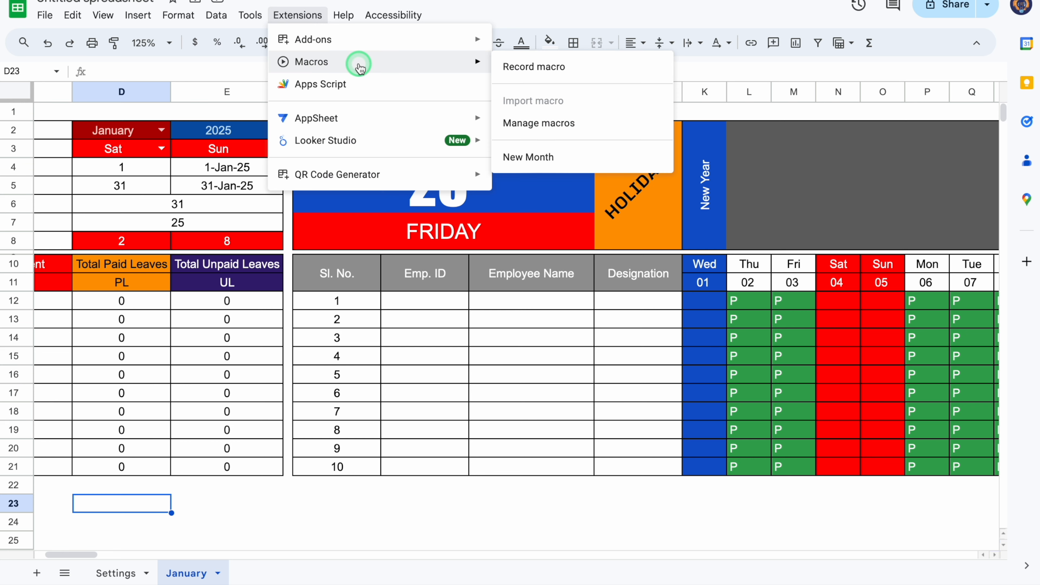
pyautogui.click(536, 157)
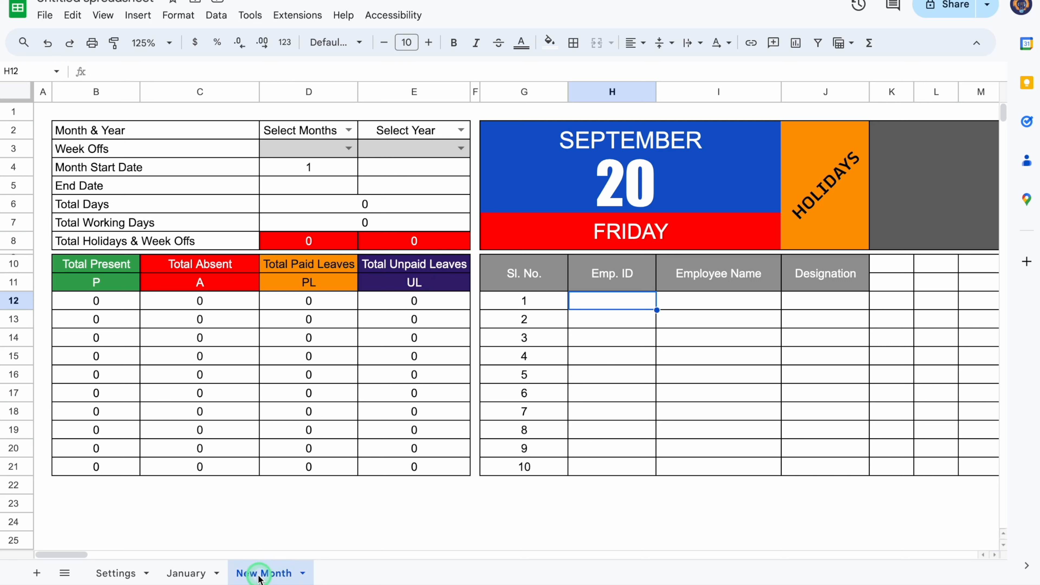
# - Rename the new sheet February and set its month and year to February 2025
pyautogui.doubleClick(274, 573)
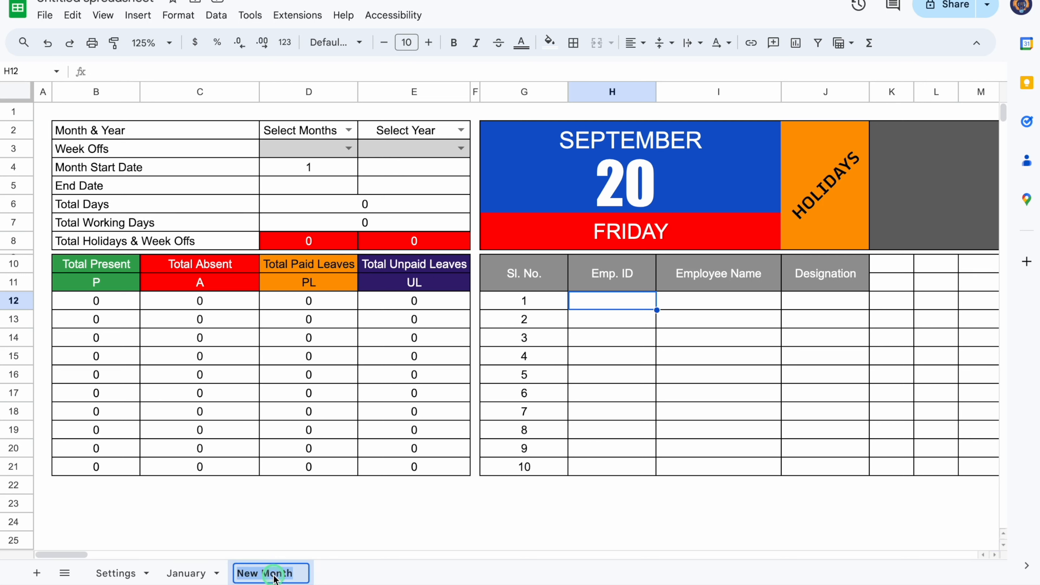
pyautogui.write('February')
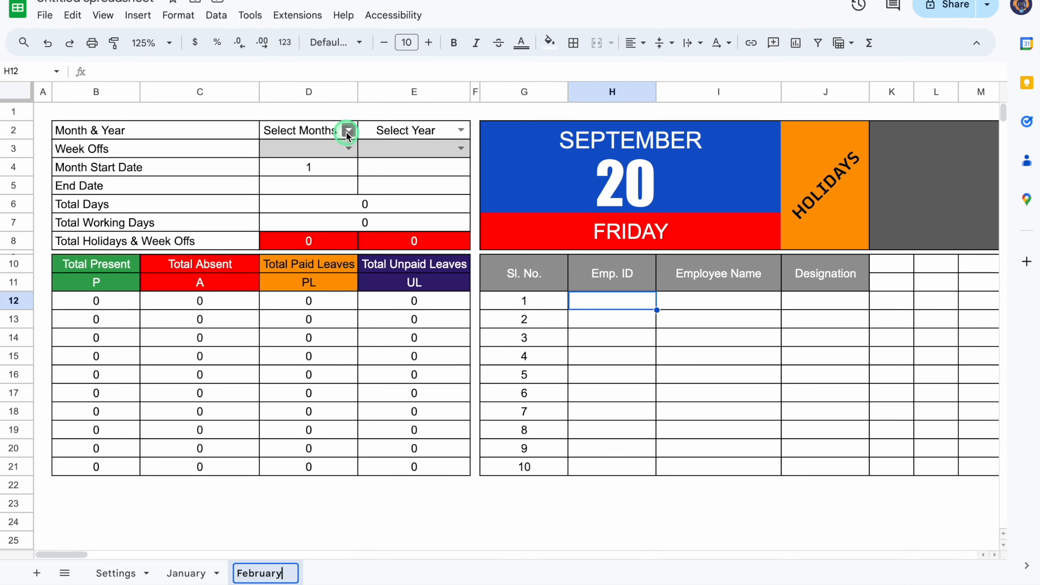
pyautogui.click(346, 131)
pyautogui.click(315, 190)
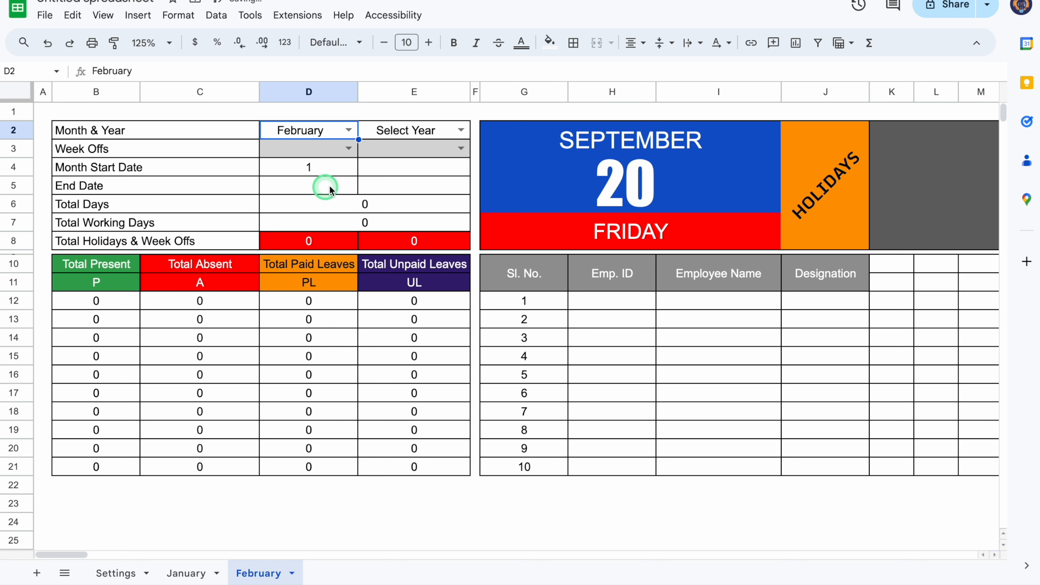
pyautogui.click(453, 131)
pyautogui.click(406, 171)
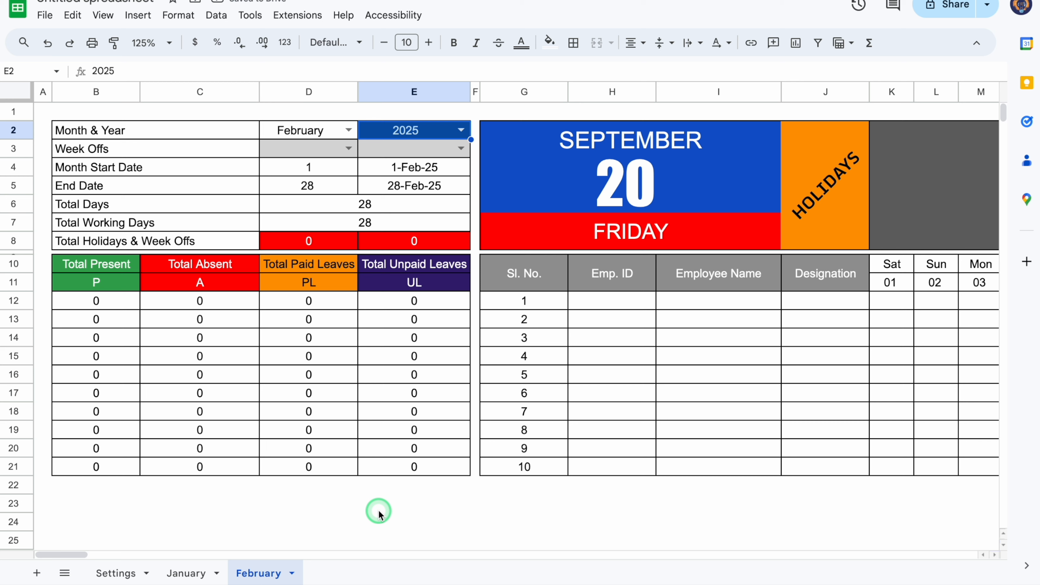
# - Run the New Month macro again from the February sheet to create another blank monthly sheet
pyautogui.click(295, 16)
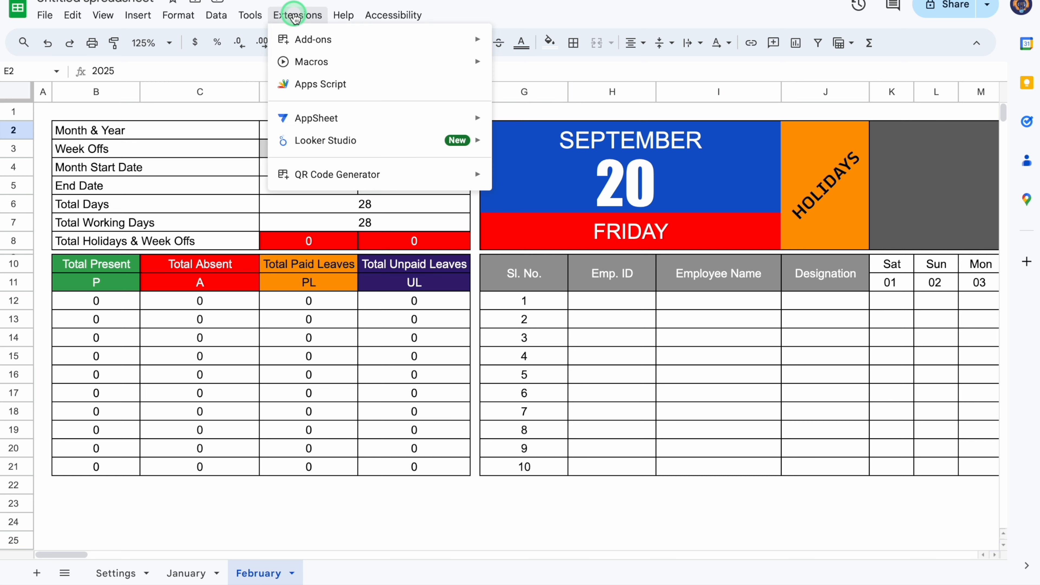
pyautogui.moveTo(327, 62)
pyautogui.click(527, 156)
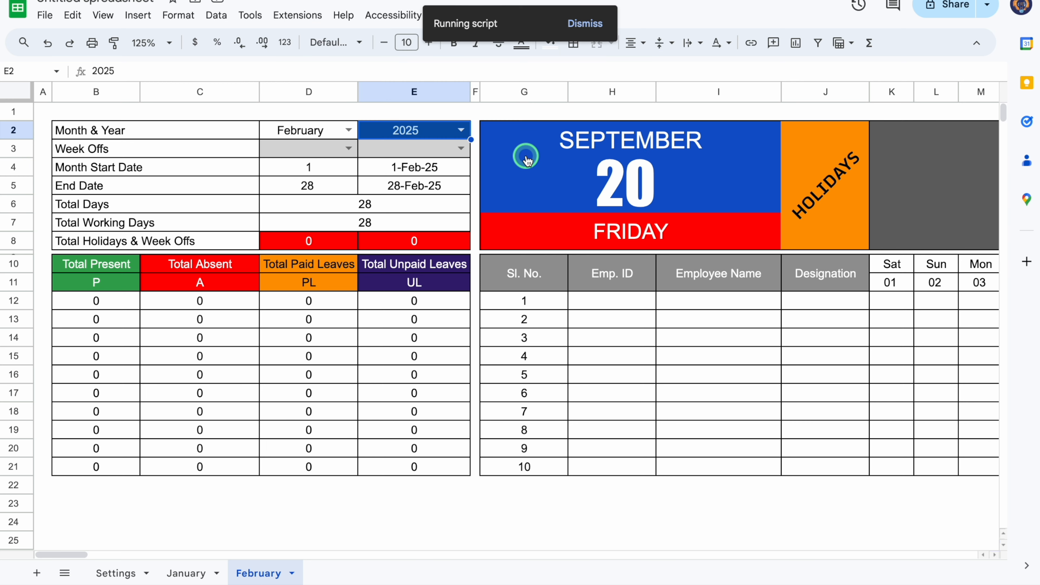